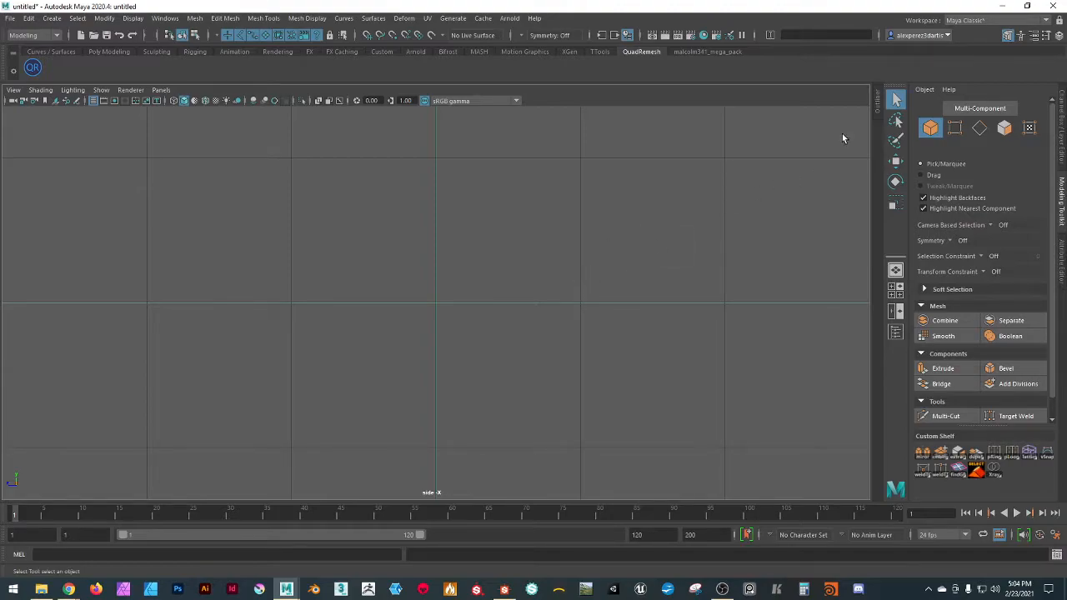
- Show the Outliner and create a polygon plane in the scene
click(877, 100)
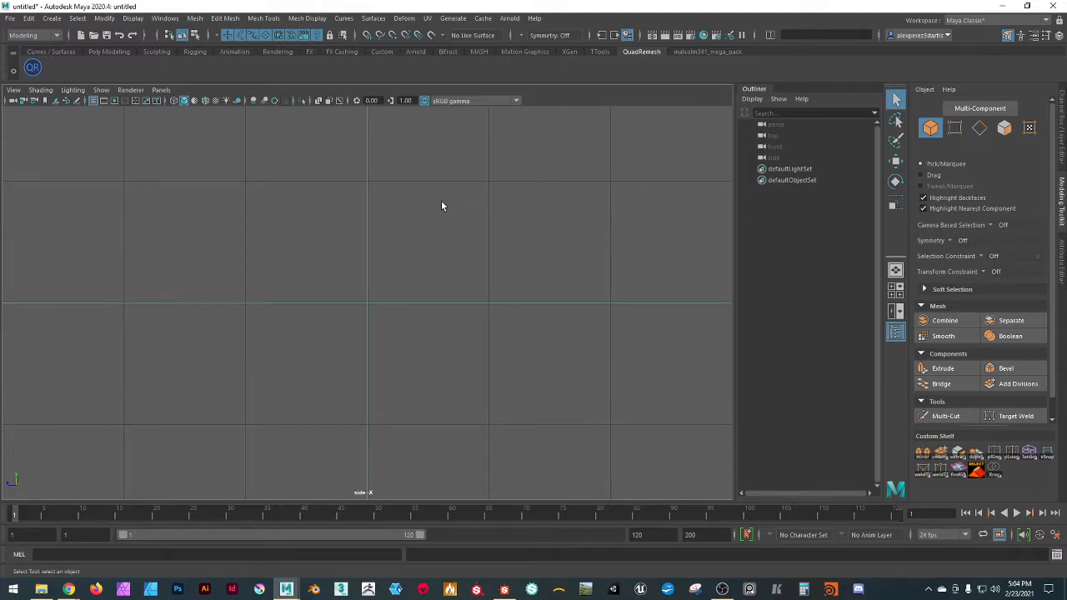
click(107, 51)
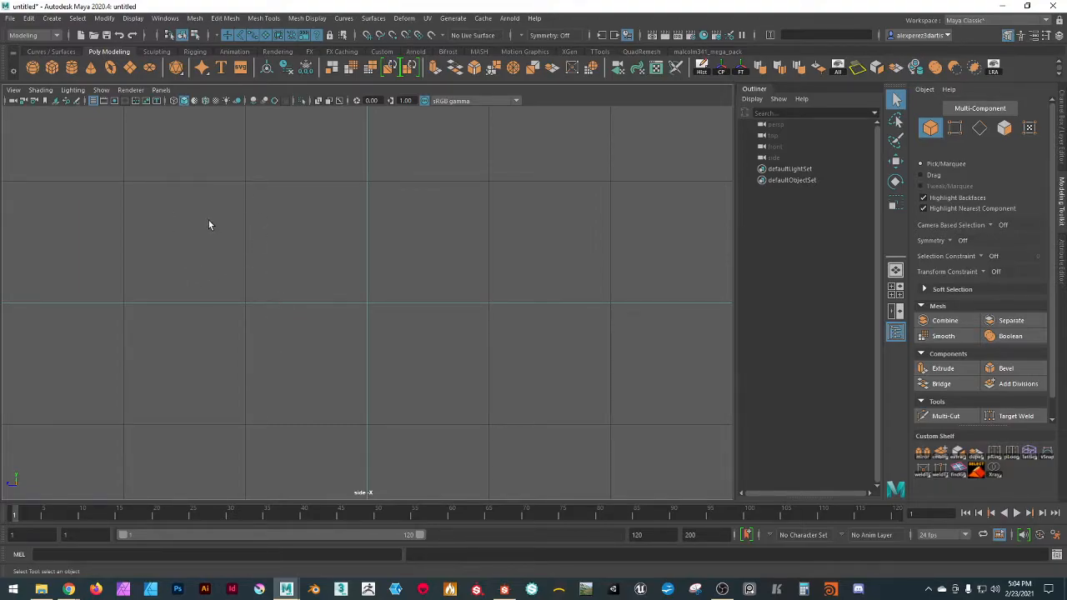
click(130, 66)
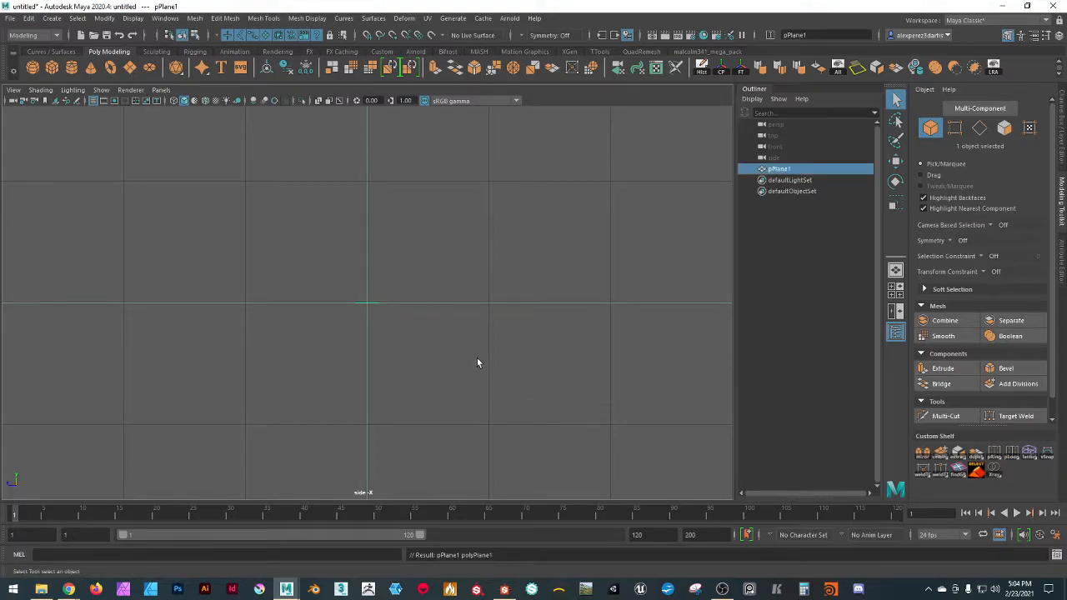
- Switch the side viewport to the perspective camera to view the new plane
alt+drag(427, 304, 415, 309)
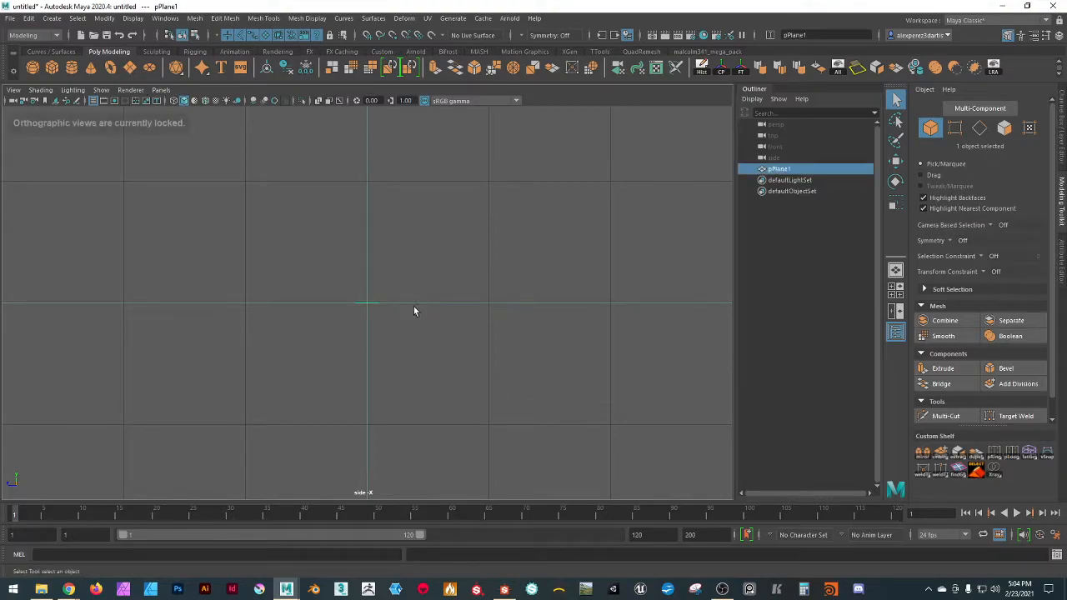
click(161, 89)
mouse_move(200, 100)
click(296, 102)
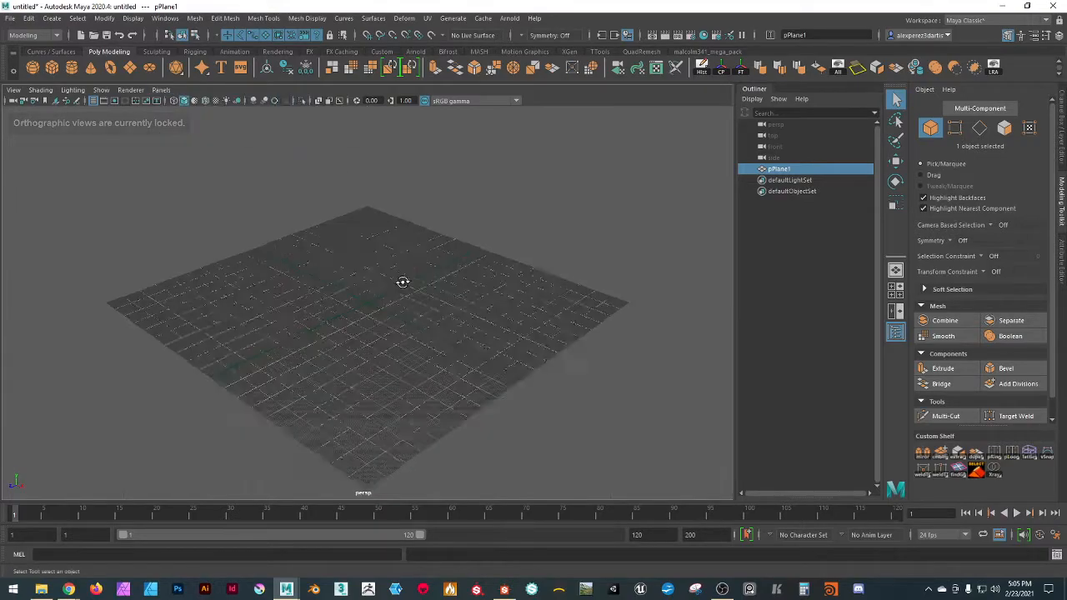
alt+drag(402, 281, 424, 286)
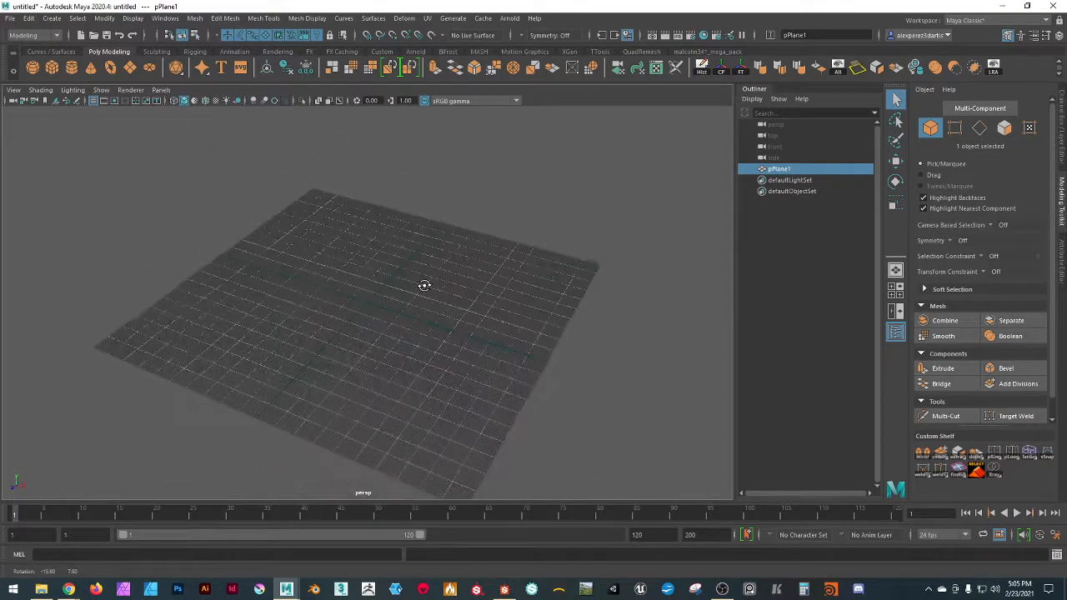
- Set the plane's X, Y and Z scale to 400
click(1062, 98)
click(1037, 174)
shift+click(1036, 193)
double_click(1037, 193)
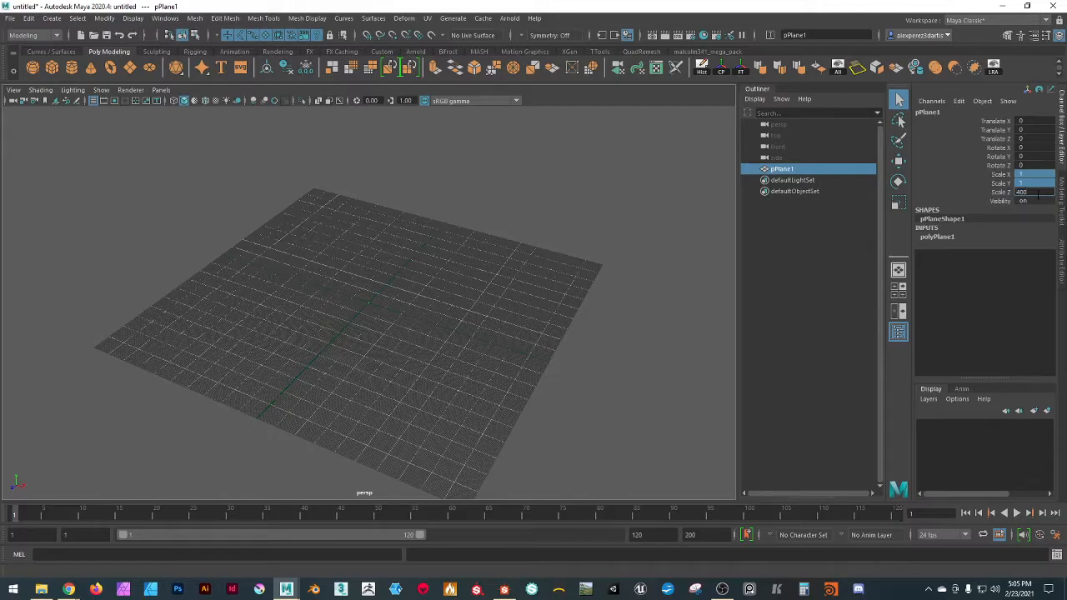
text(400)
key(Return)
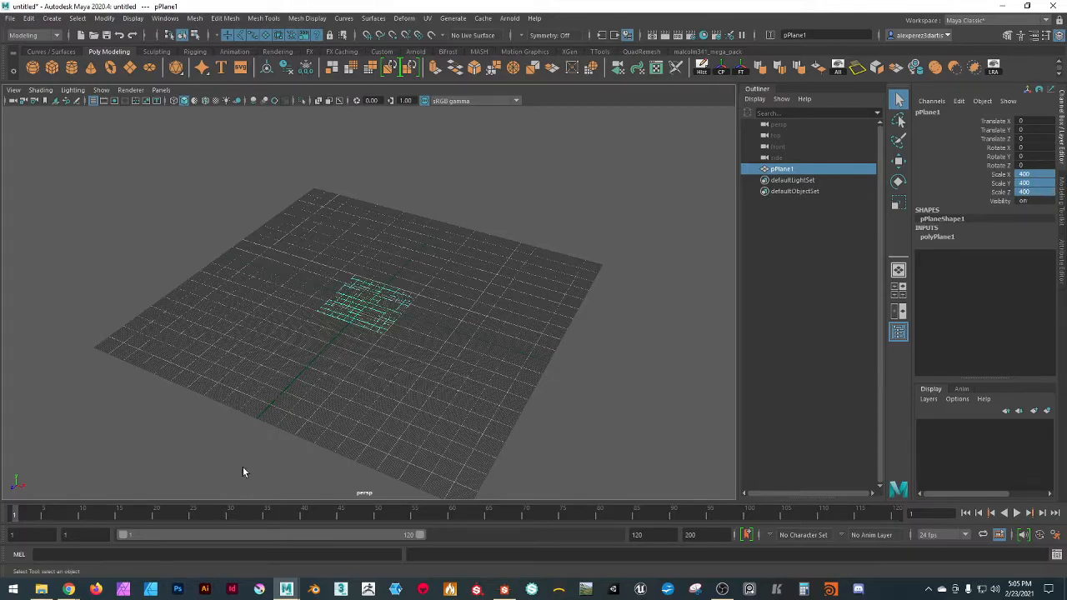
- Stand the plane upright by rotating it about X and setting Rotate X to 90
scroll(410, 325, up, 6)
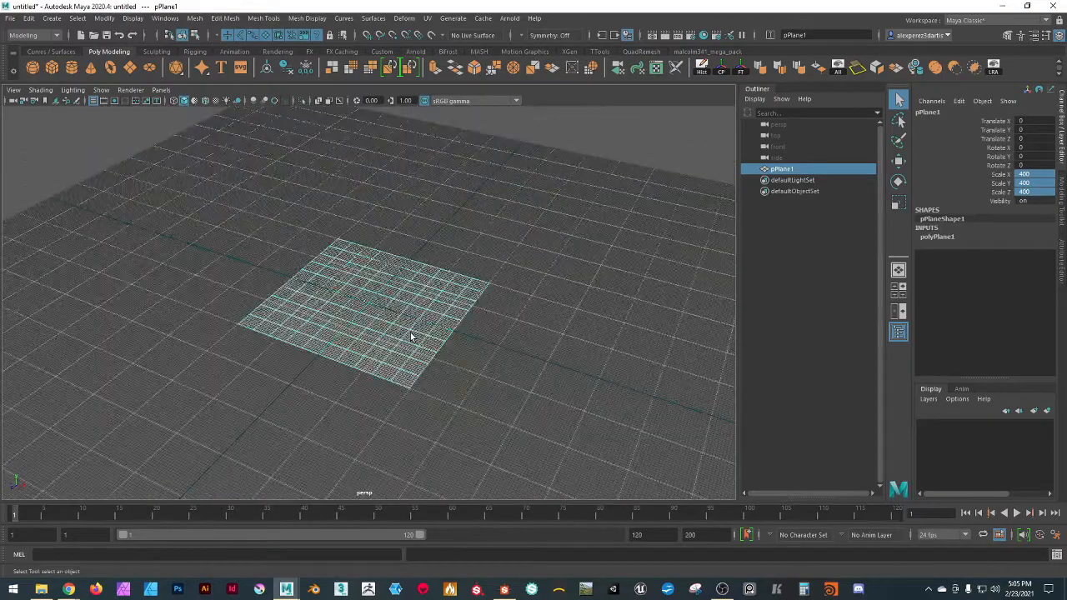
key(w)
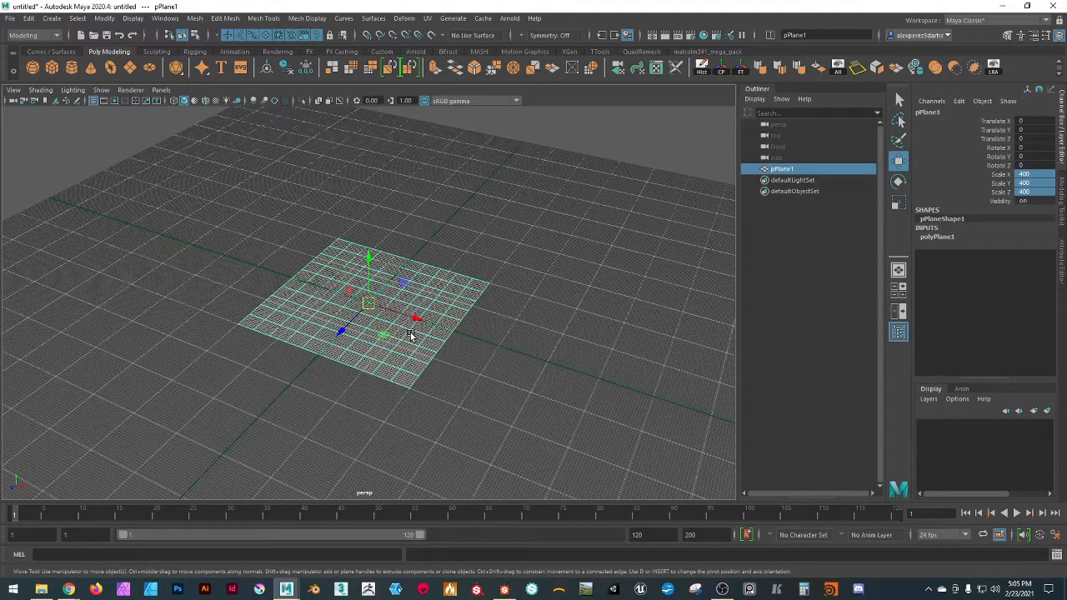
key(e)
drag(354, 274, 433, 386)
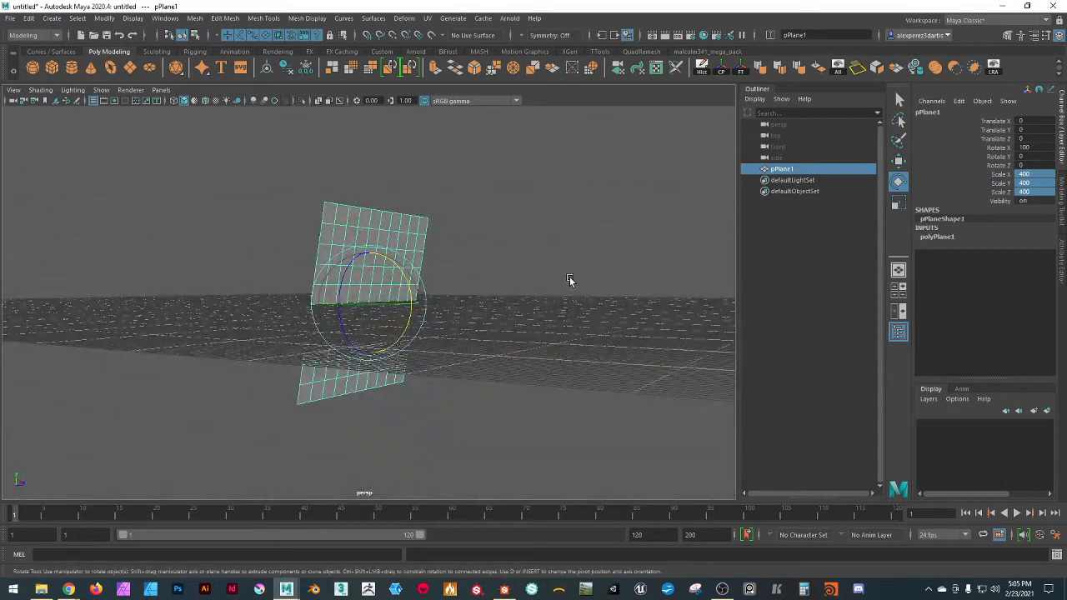
double_click(1038, 148)
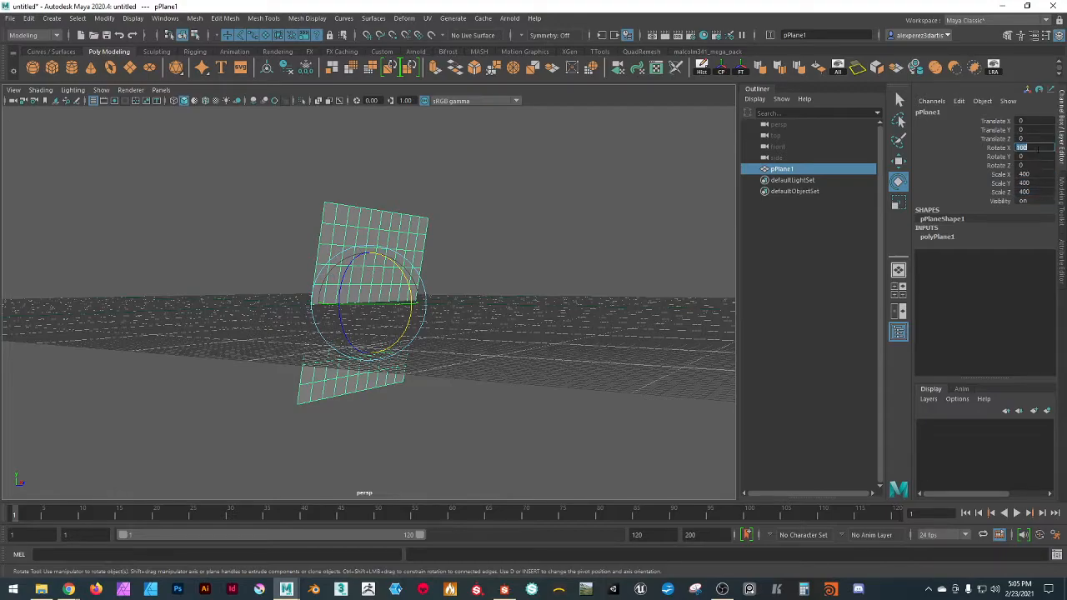
text(90)
key(Return)
- Move the plane's pivot to the middle of its bottom edge
alt+drag(531, 293, 436, 350)
key(w)
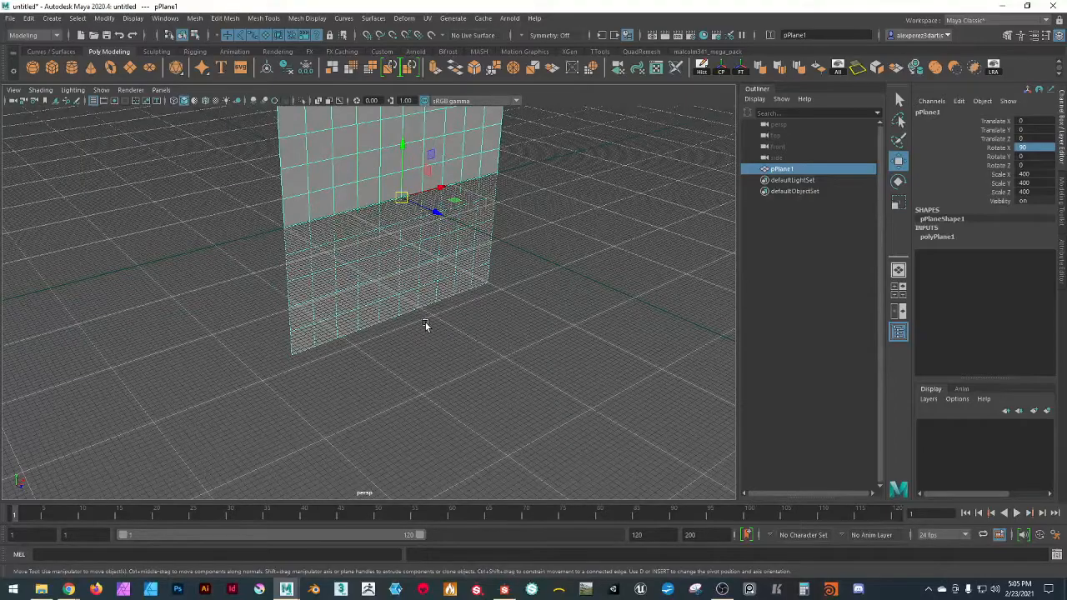
key(d)
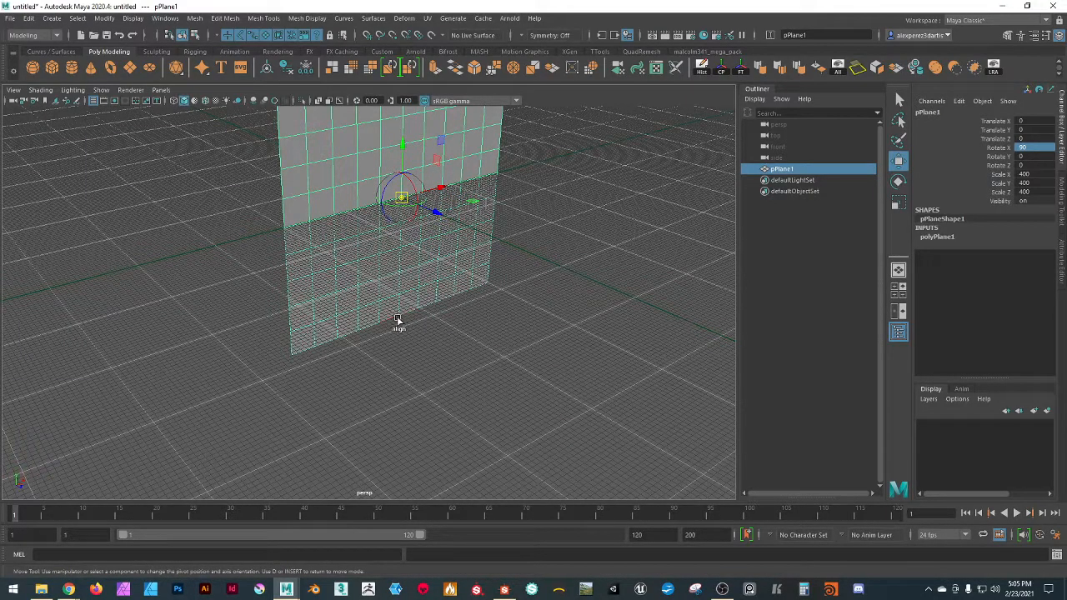
scroll(414, 348, up, 3)
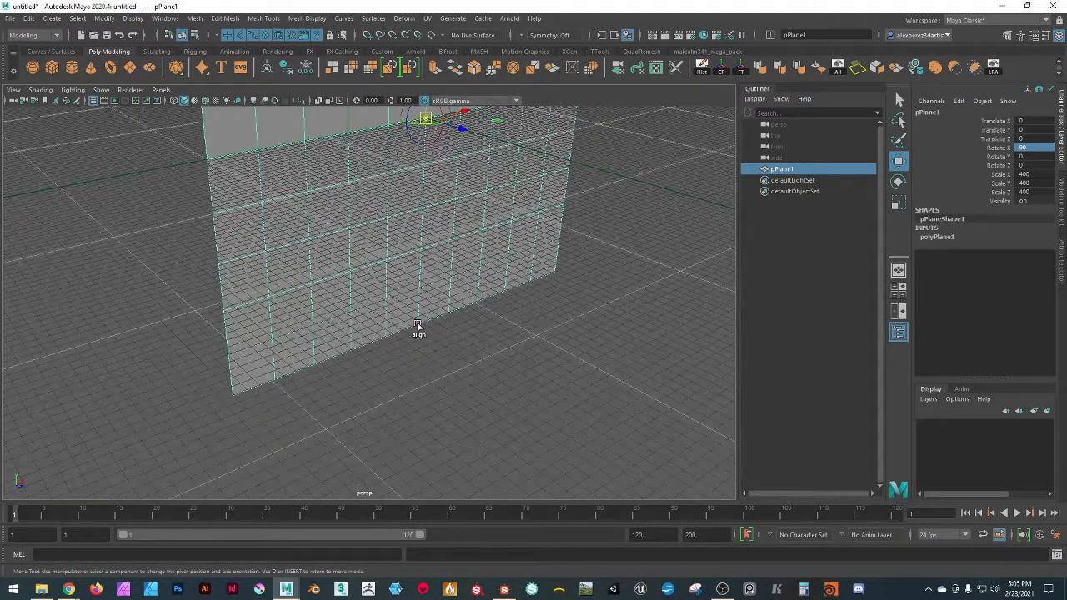
click(420, 328)
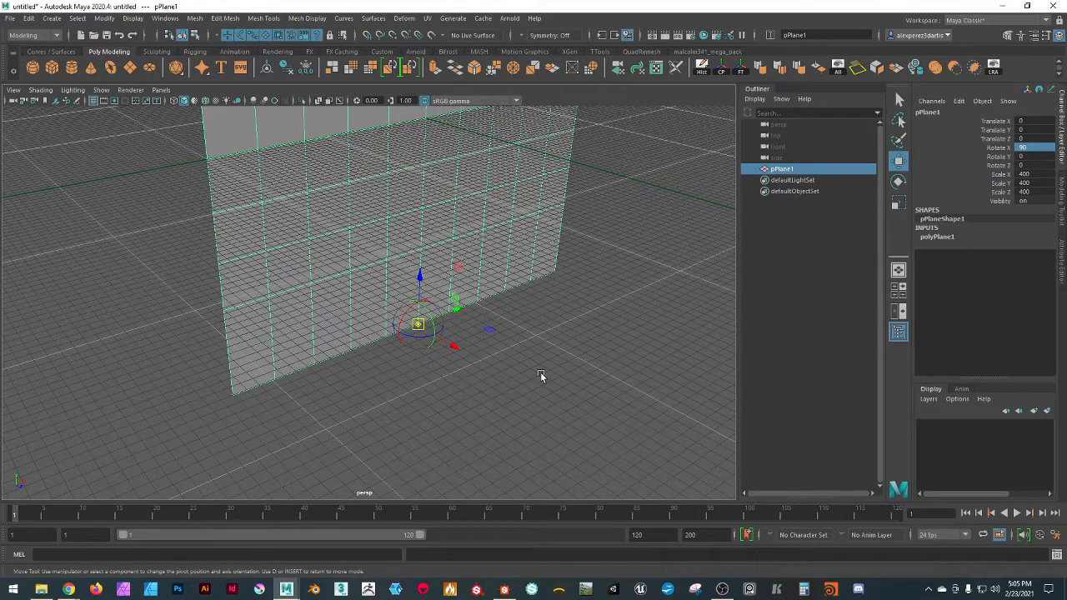
key(d)
key(f)
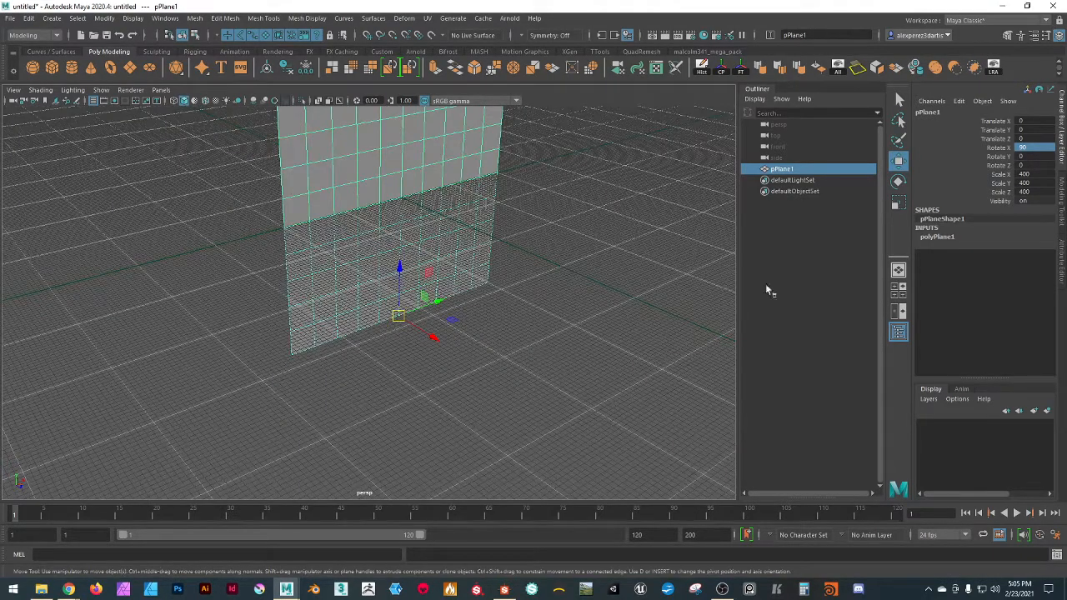
- Set the Move tool's axis orientation to World
click(1060, 195)
scroll(930, 388, down, 5)
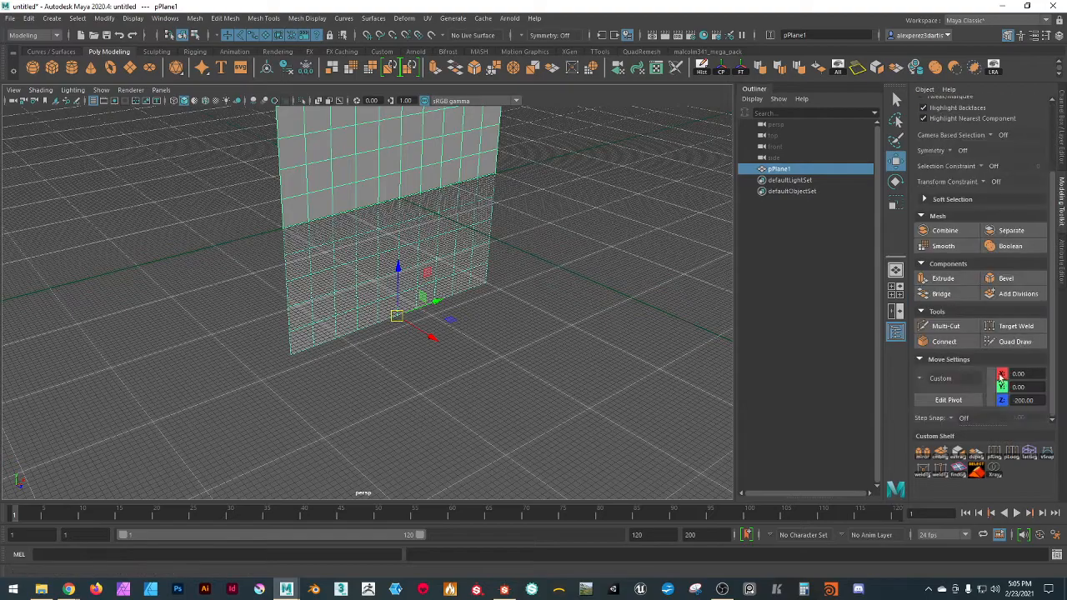
click(938, 380)
click(950, 395)
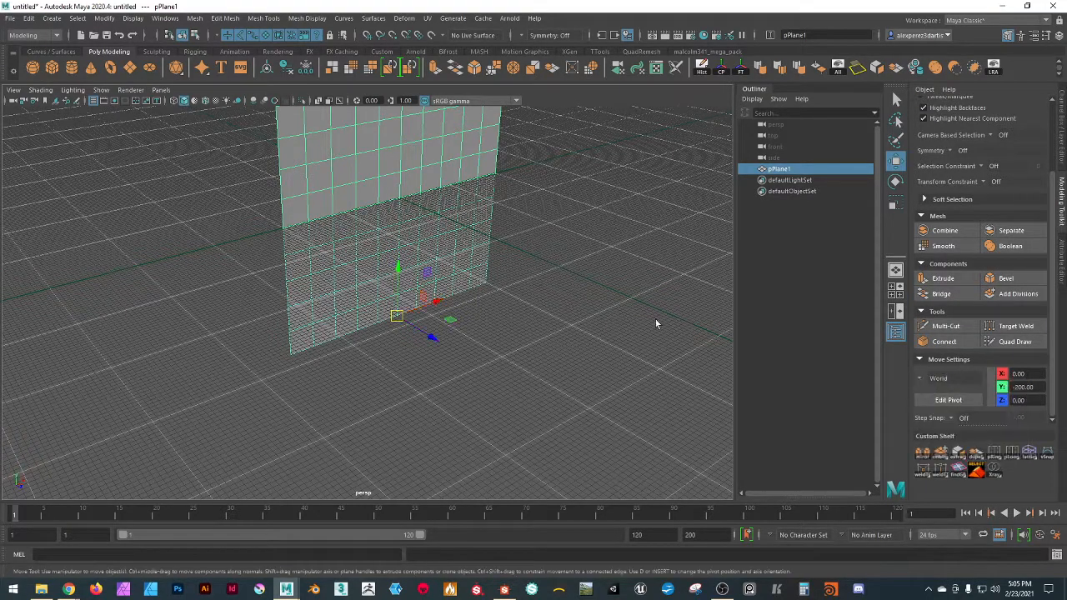
- Raise the plane along Y so its bottom-edge pivot sits on the grid at Y 0
mouse_move(494, 284)
alt+mouse_down()
mouse_move(539, 284)
mouse_move(510, 283)
mouse_move(546, 267)
mouse_move(479, 284)
mouse_move(483, 291)
alt+mouse_up()
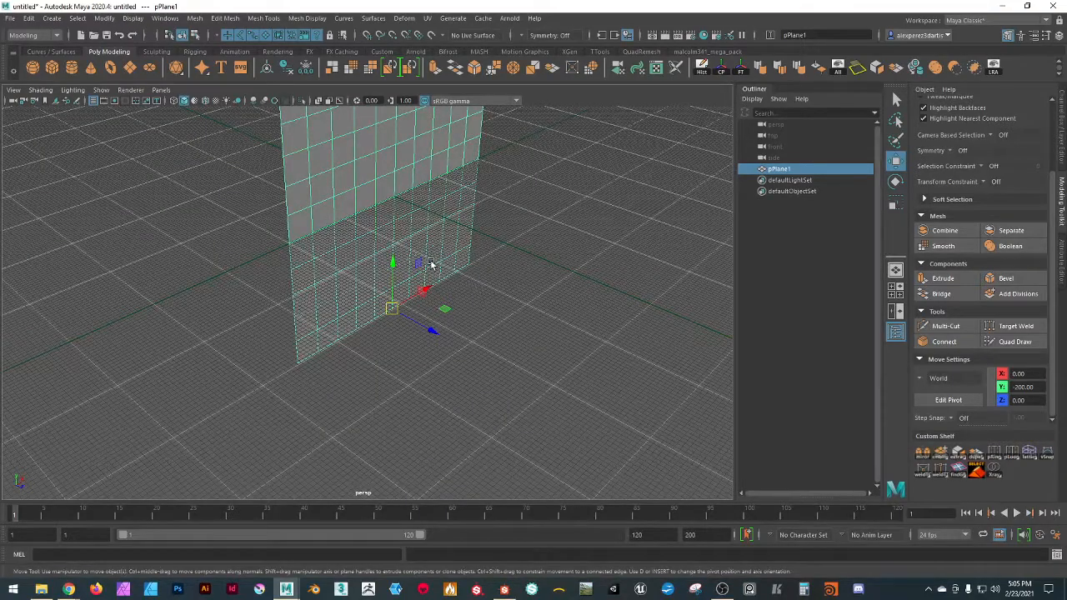
drag(394, 265, 396, 198)
scroll(473, 278, down, 4)
alt+drag(546, 270, 569, 265)
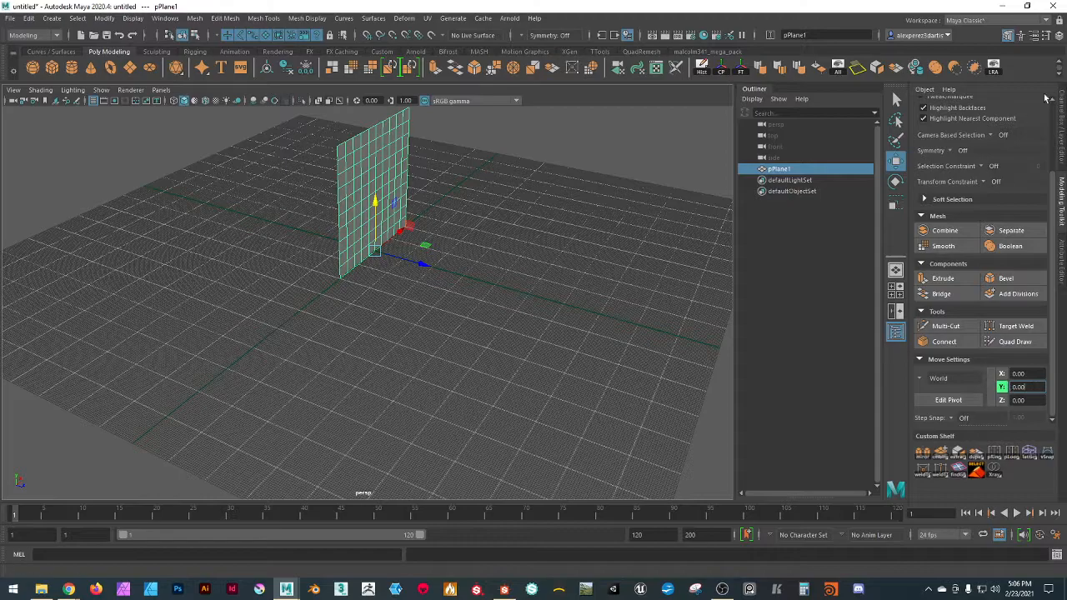
click(1063, 118)
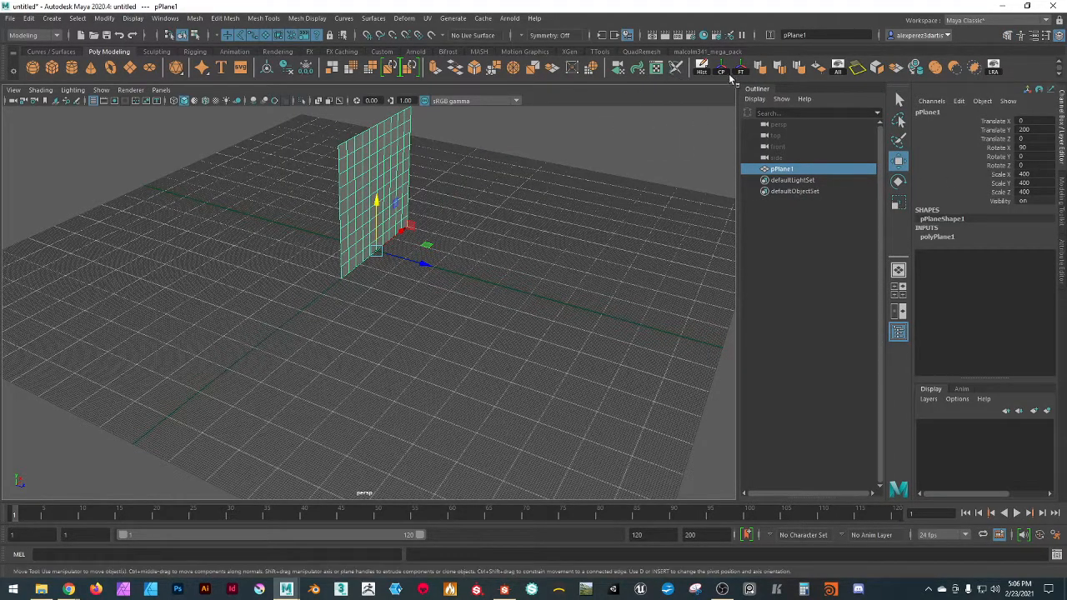
- Reduce the plane's width and height subdivisions to 1, leaving a single face
alt+drag(472, 173, 505, 244)
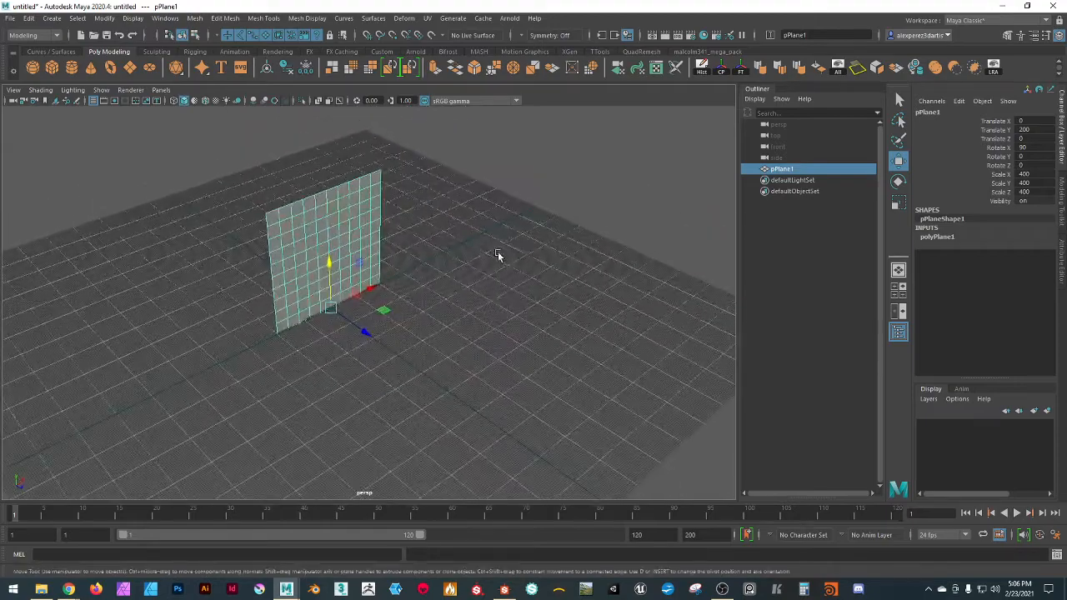
key(t)
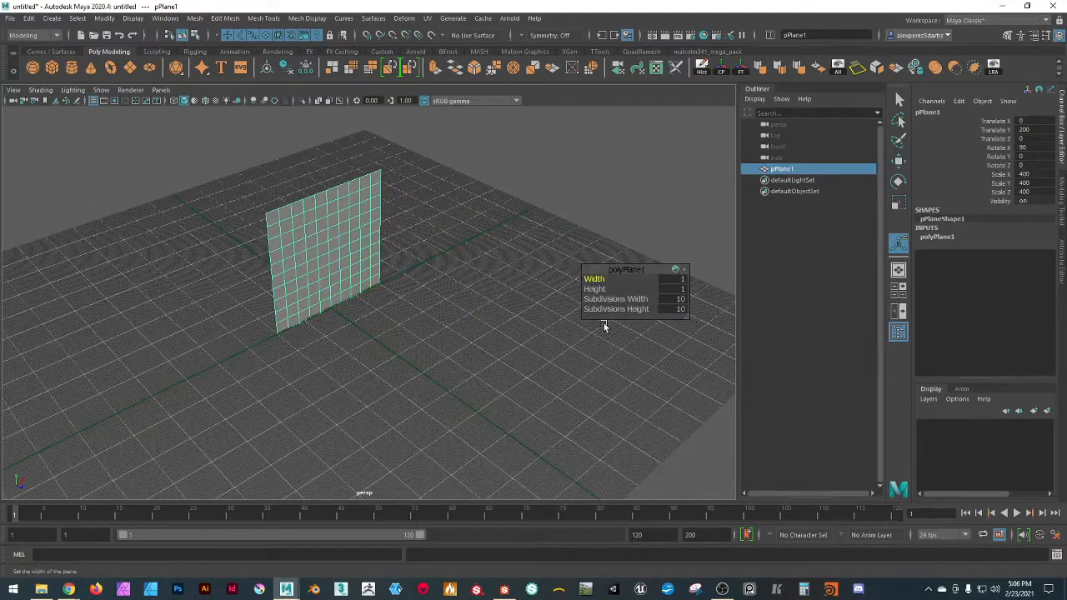
drag(642, 298, 446, 291)
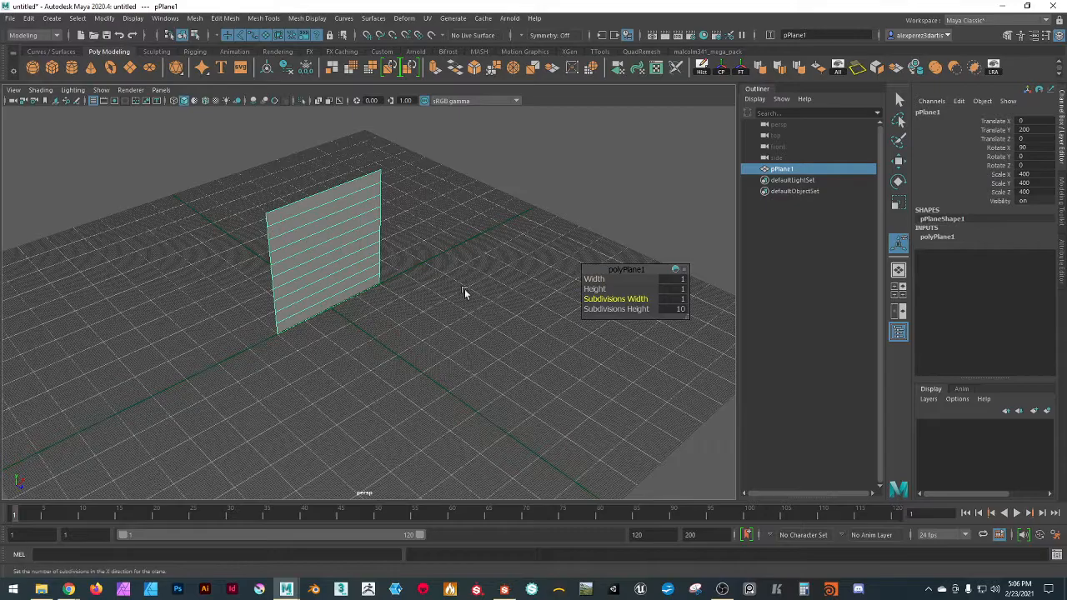
drag(638, 308, 276, 319)
mouse_move(475, 333)
alt+mouse_down()
mouse_move(429, 270)
mouse_move(410, 286)
mouse_move(492, 292)
mouse_move(422, 284)
mouse_move(498, 255)
mouse_move(304, 279)
mouse_move(203, 270)
mouse_move(496, 281)
mouse_move(417, 295)
mouse_move(472, 276)
mouse_move(452, 297)
mouse_move(529, 317)
mouse_move(434, 312)
mouse_move(492, 322)
mouse_move(472, 305)
mouse_move(484, 389)
mouse_move(496, 374)
alt+mouse_up()
key(w)
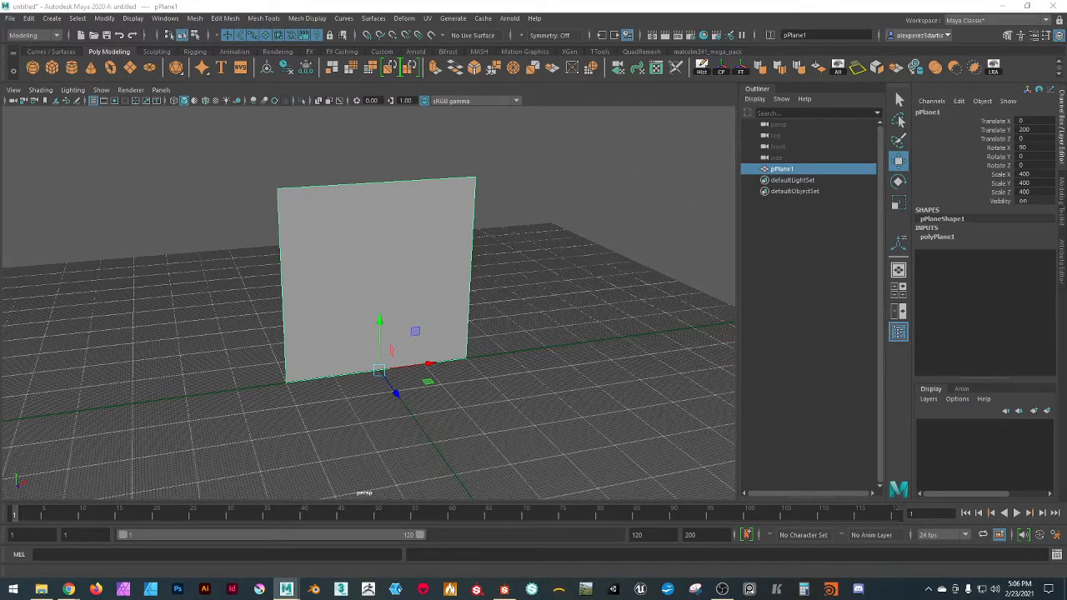
- Import trimTest01_normal.psd from File Explorer as a texture and connect it through a bump2d node to the blinn1 material's Normal Camera
drag(1066, 242, 1066, 125)
click(40, 591)
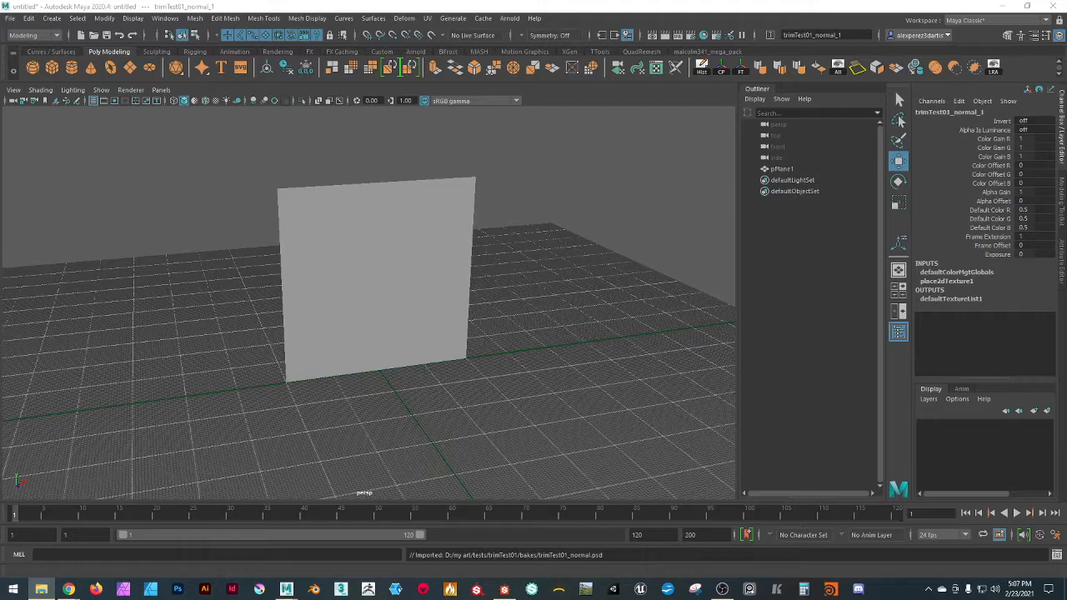
key(alt+Tab)
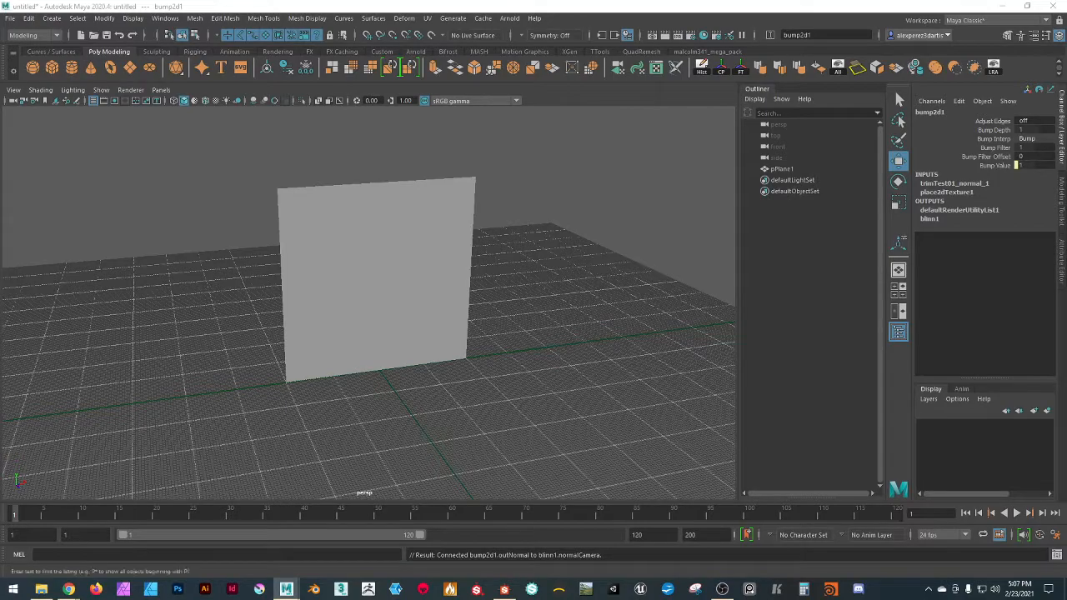
- Bring the Hypershade window onto the main screen and set the color space of blinn1's trimTest01_normal texture to Raw
drag(1066, 158, 539, 103)
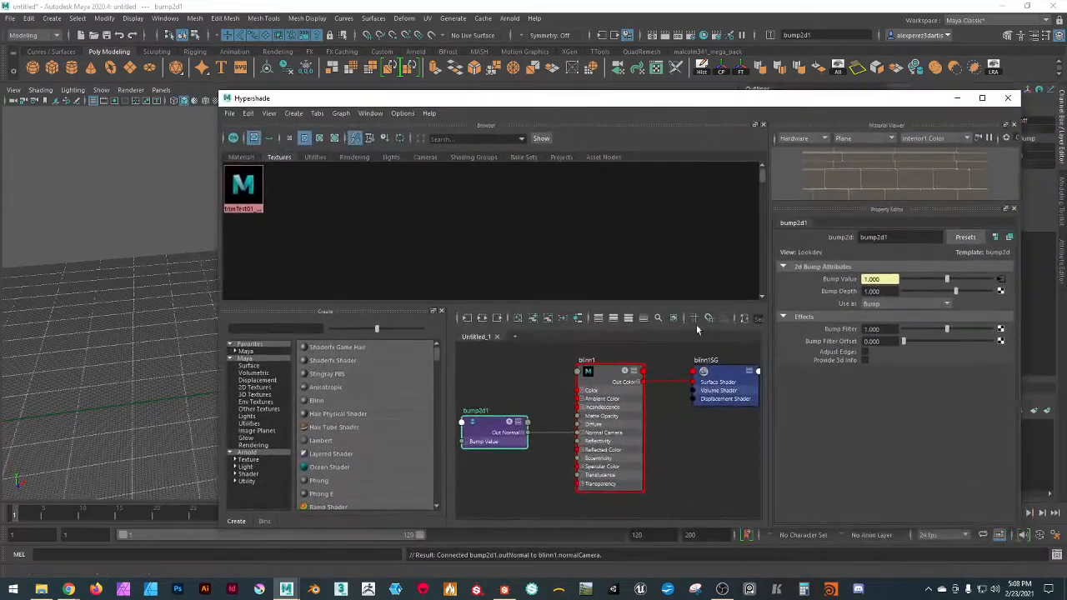
middle_drag(682, 411, 657, 425)
scroll(658, 425, down, 2)
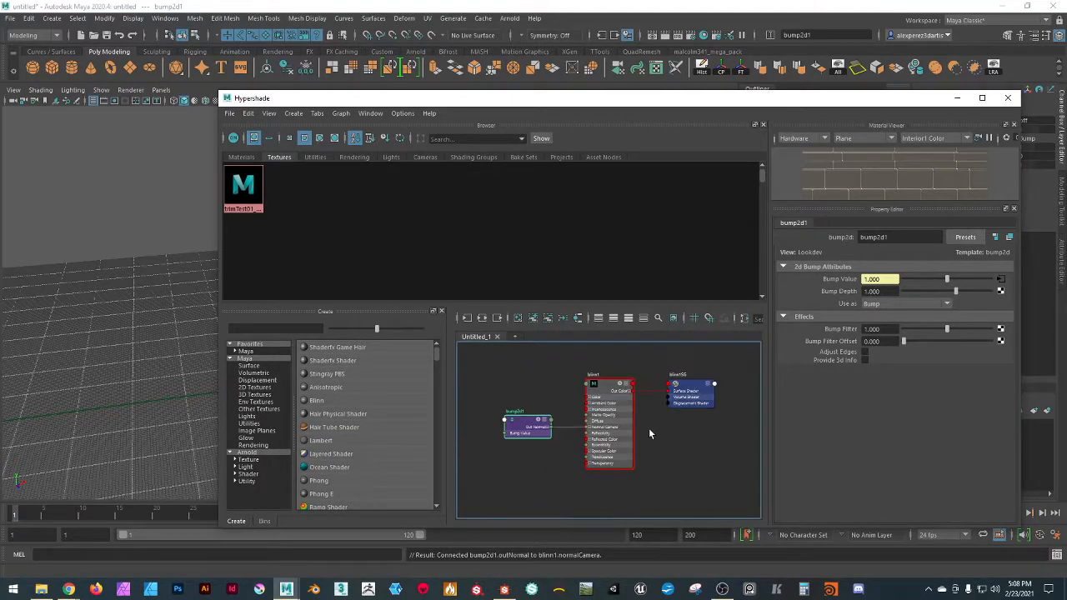
click(610, 386)
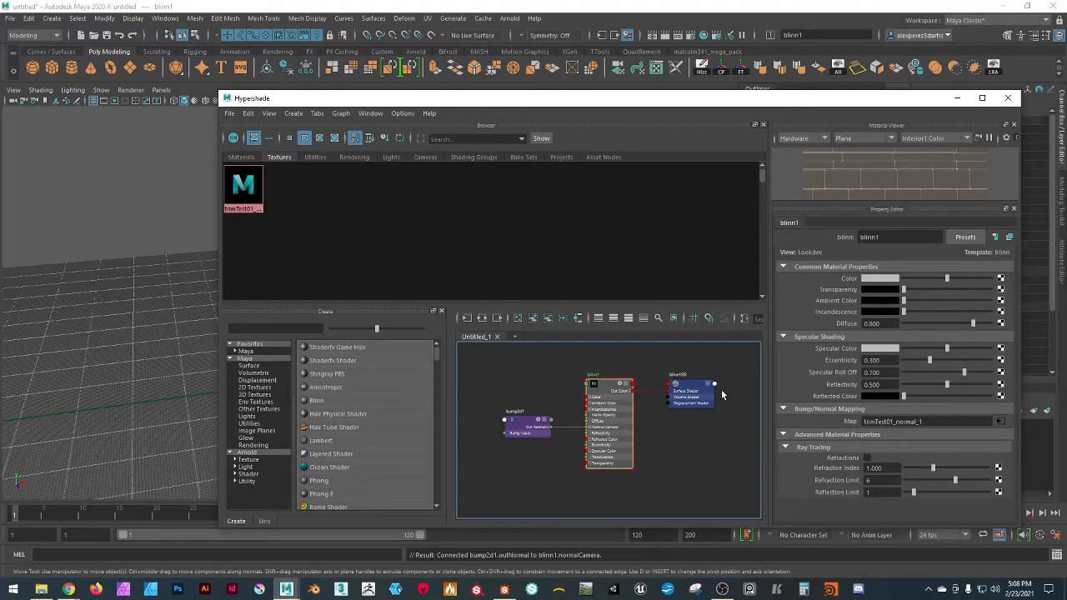
click(1002, 422)
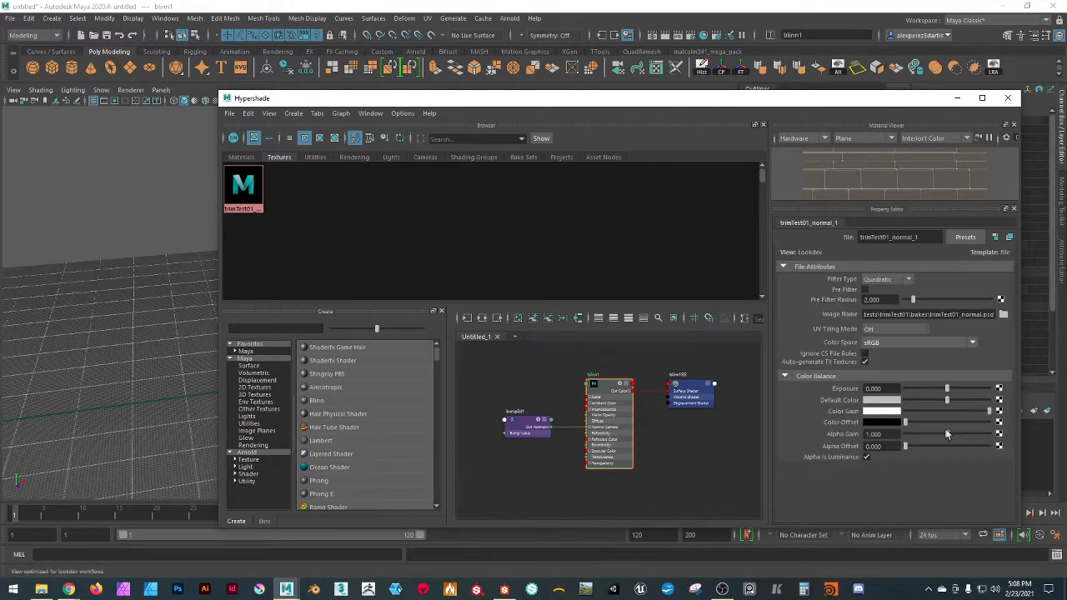
click(917, 343)
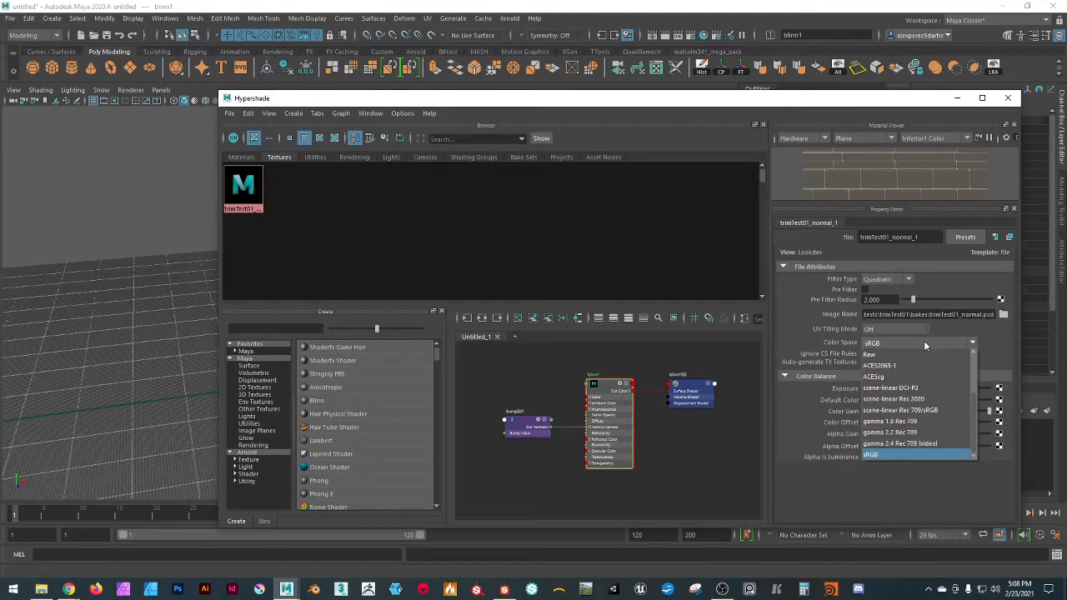
click(914, 355)
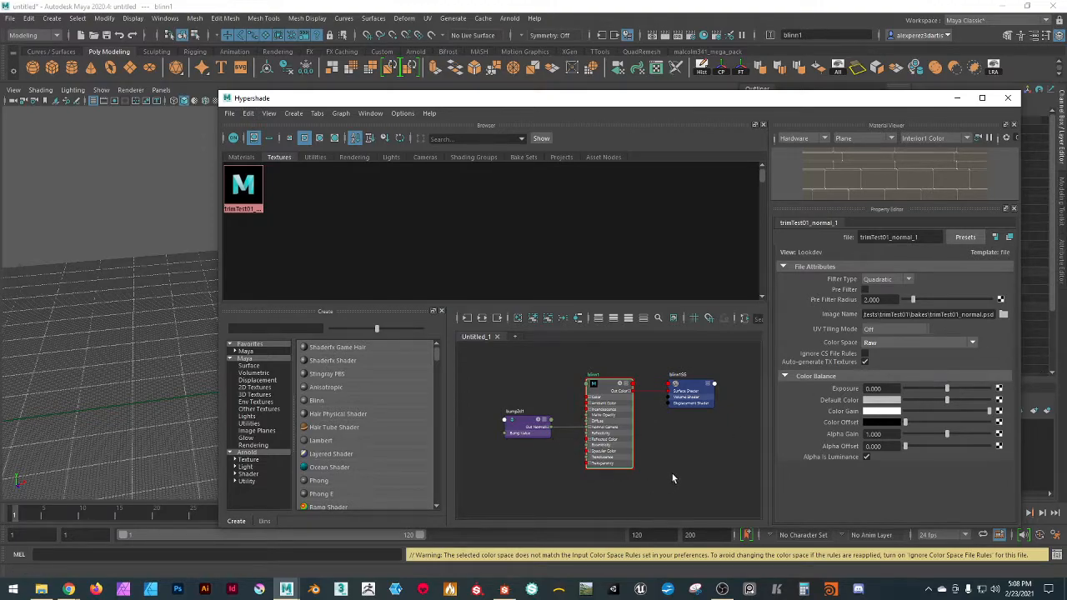
scroll(672, 473, up, 4)
alt+middle_drag(639, 460, 762, 489)
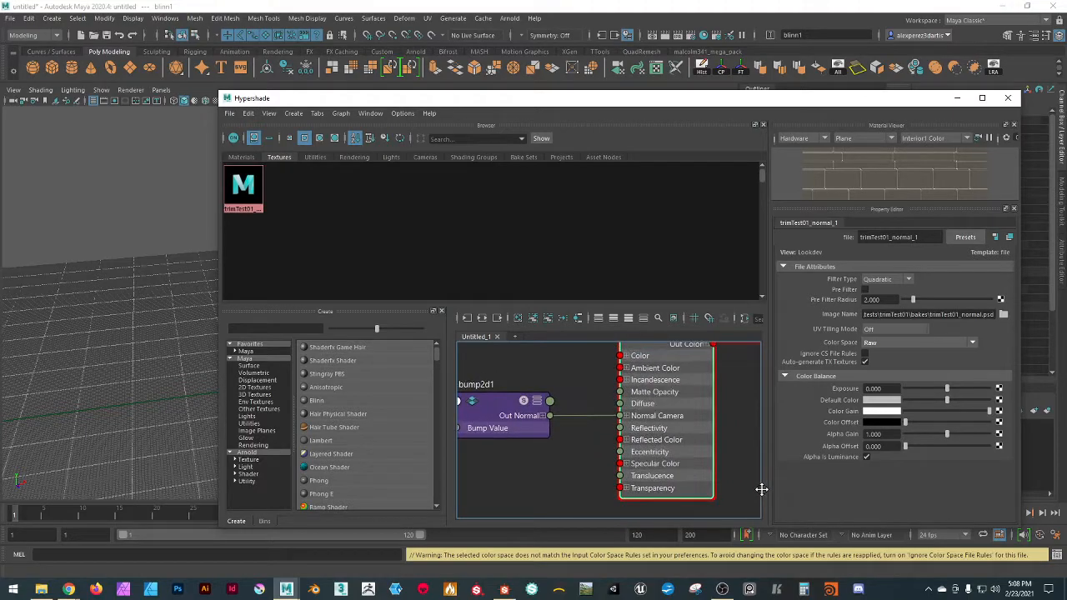
- Set the bump2d1 node to use its input as Tangent Space Normals
click(500, 404)
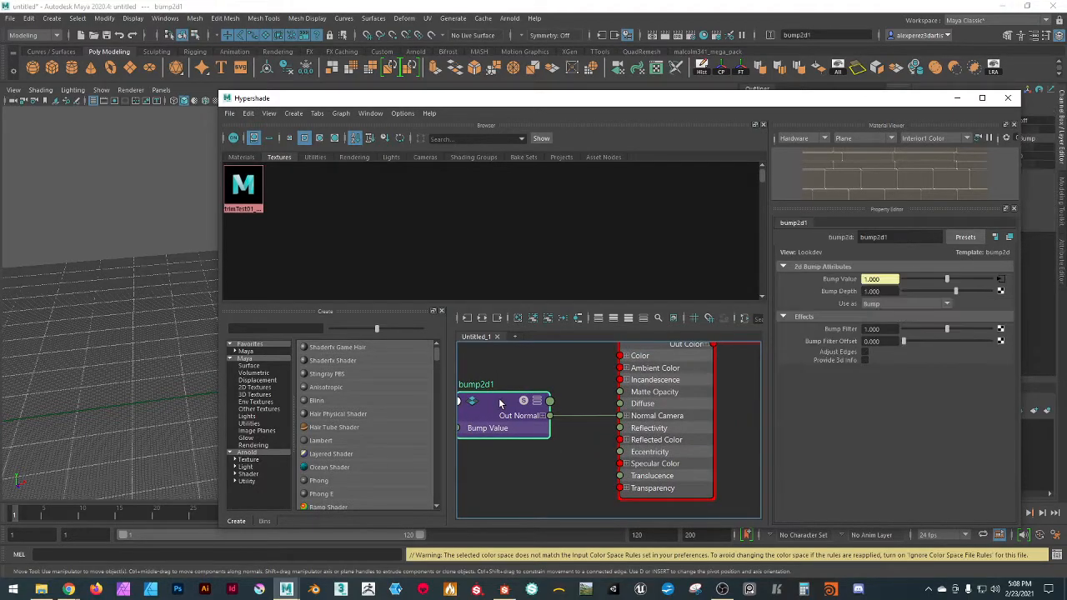
click(947, 305)
click(924, 327)
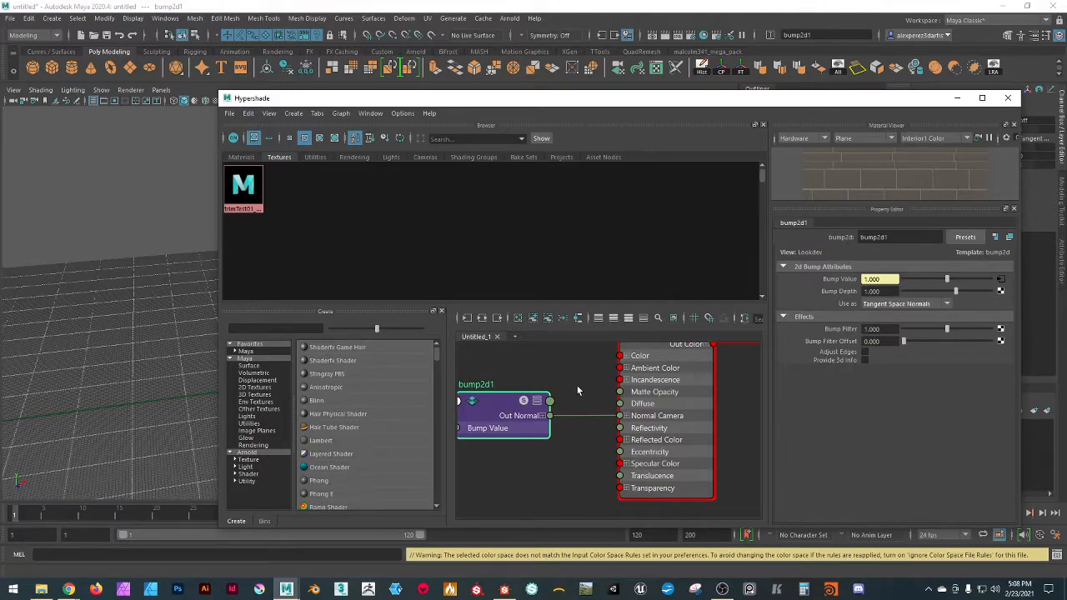
- Assign the blinn1 material to the upright wall plane from the Hypershade's list of materials
middle_drag(575, 387, 572, 454)
click(652, 398)
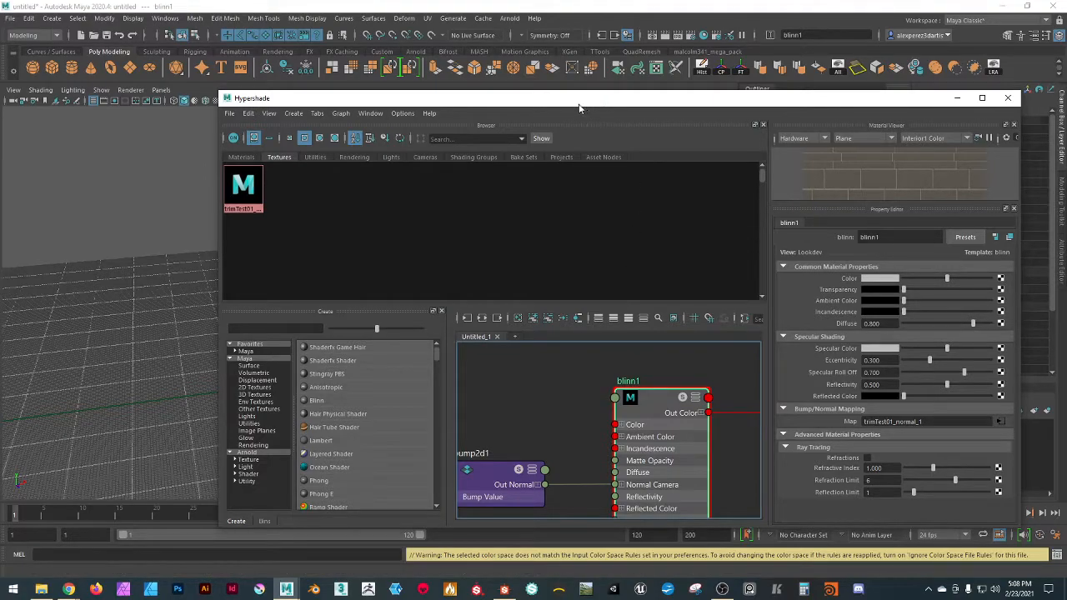
click(241, 157)
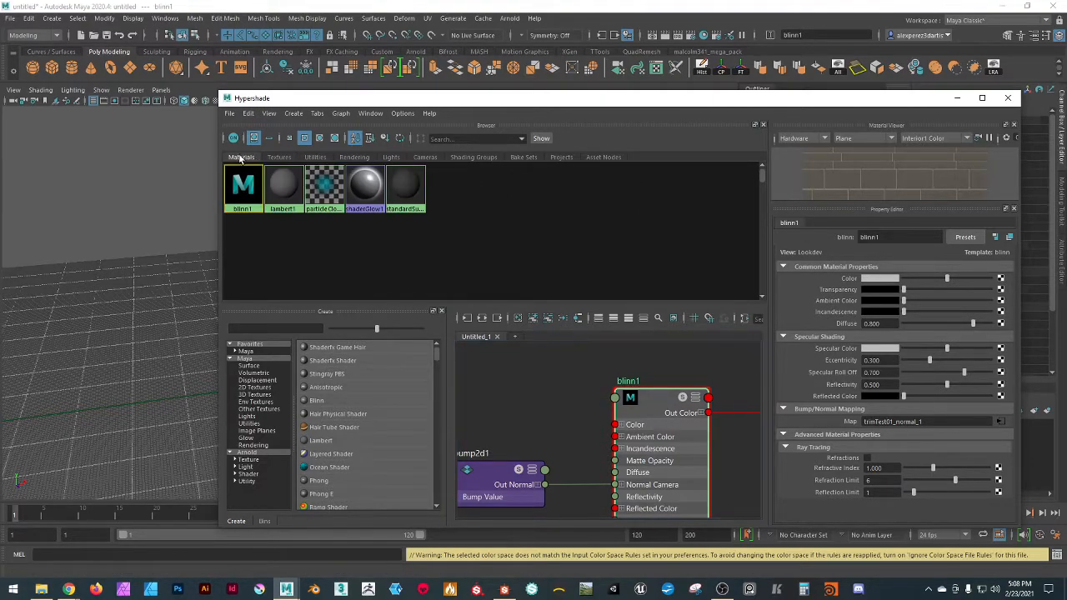
drag(350, 97, 664, 153)
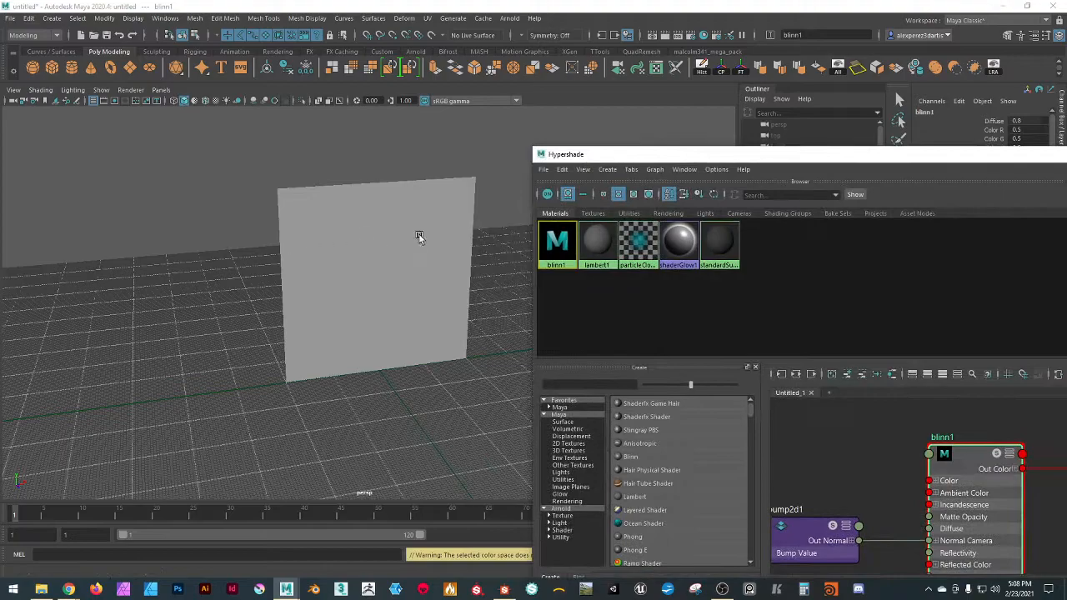
click(379, 247)
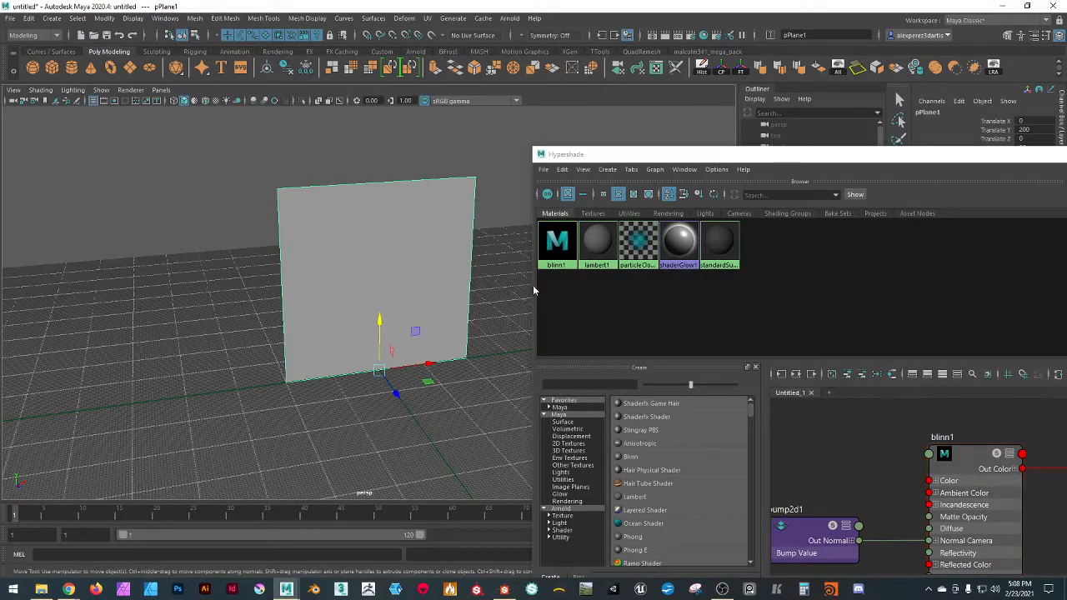
right_click(559, 242)
click(509, 218)
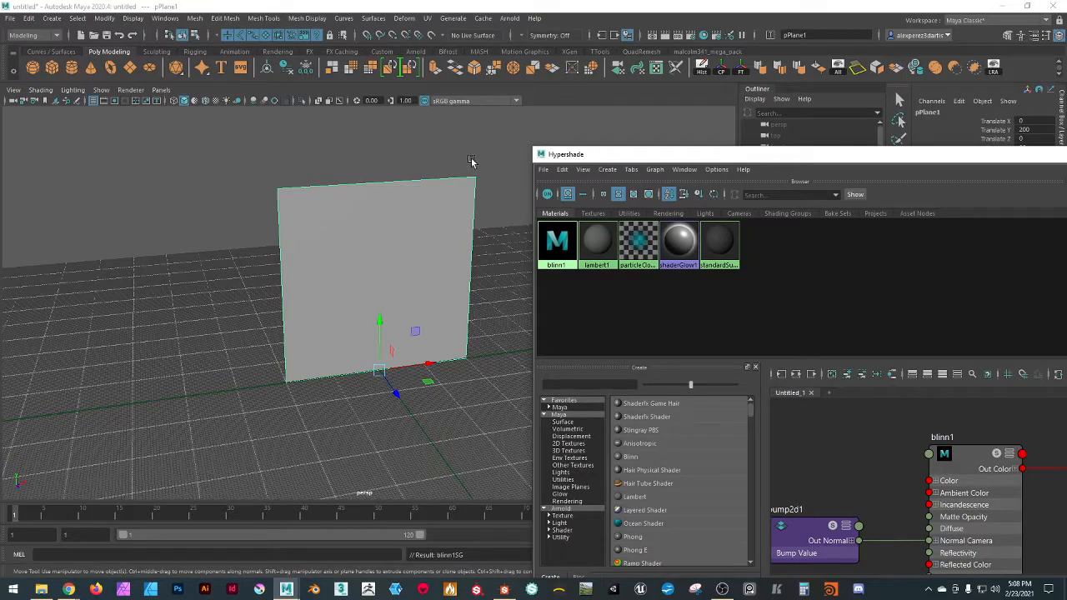
- Turn on textured display in the viewport and move the Hypershade window off the main screen
key(6)
alt+drag(485, 359, 453, 346)
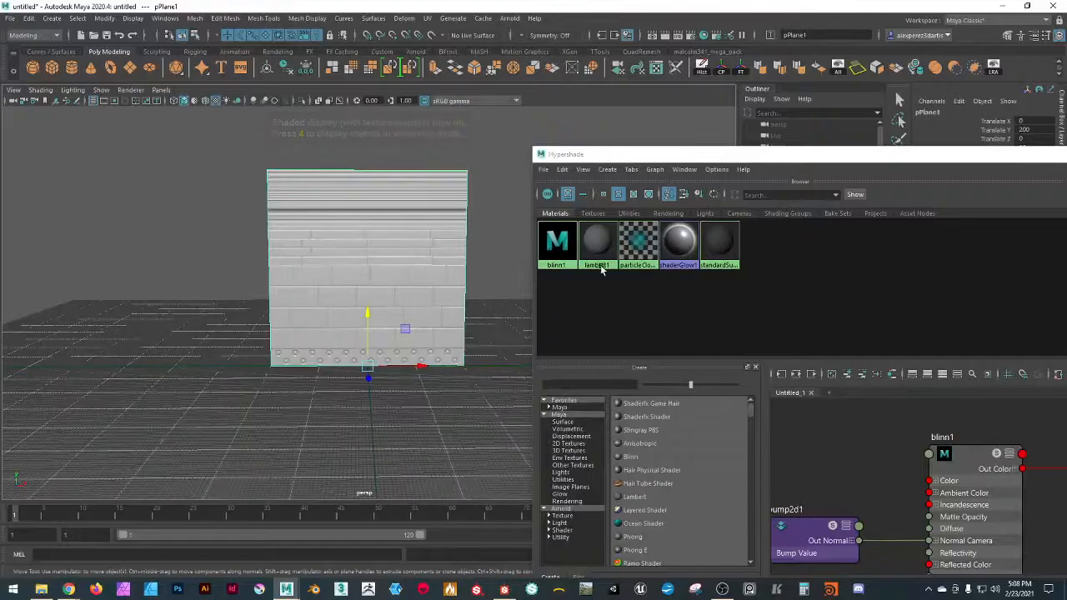
drag(605, 155, 1066, 194)
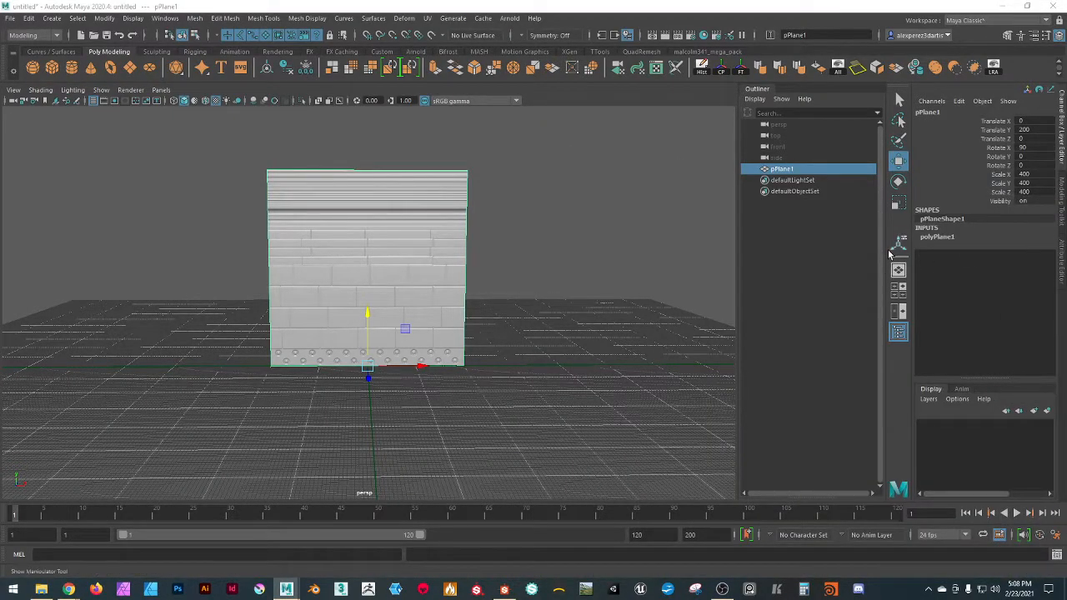
alt+drag(505, 309, 278, 257)
scroll(374, 375, up, 3)
key(w)
scroll(308, 241, down, 3)
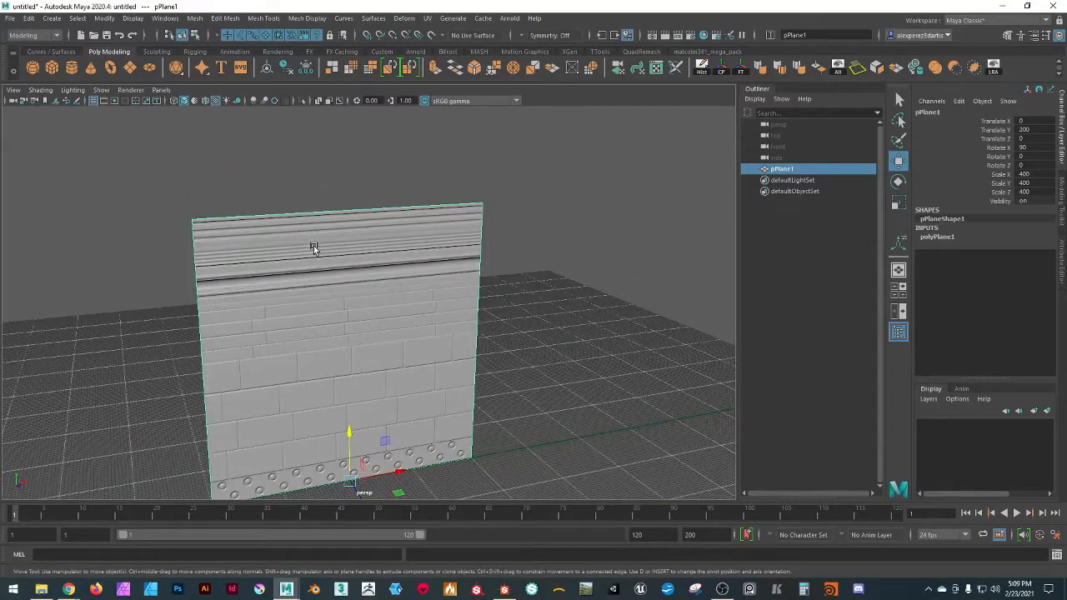
- Switch to the front orthographic view with the grid hidden and frame the whole textured wall in shaded display
click(161, 89)
mouse_move(180, 126)
click(286, 125)
scroll(421, 219, down, 6)
scroll(431, 202, down, 6)
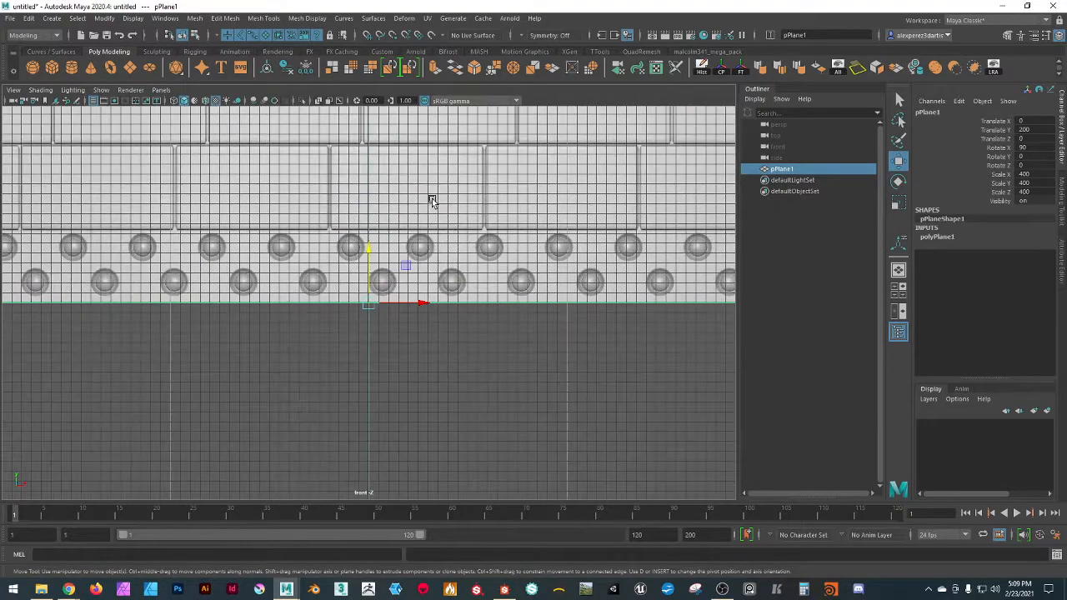
click(173, 101)
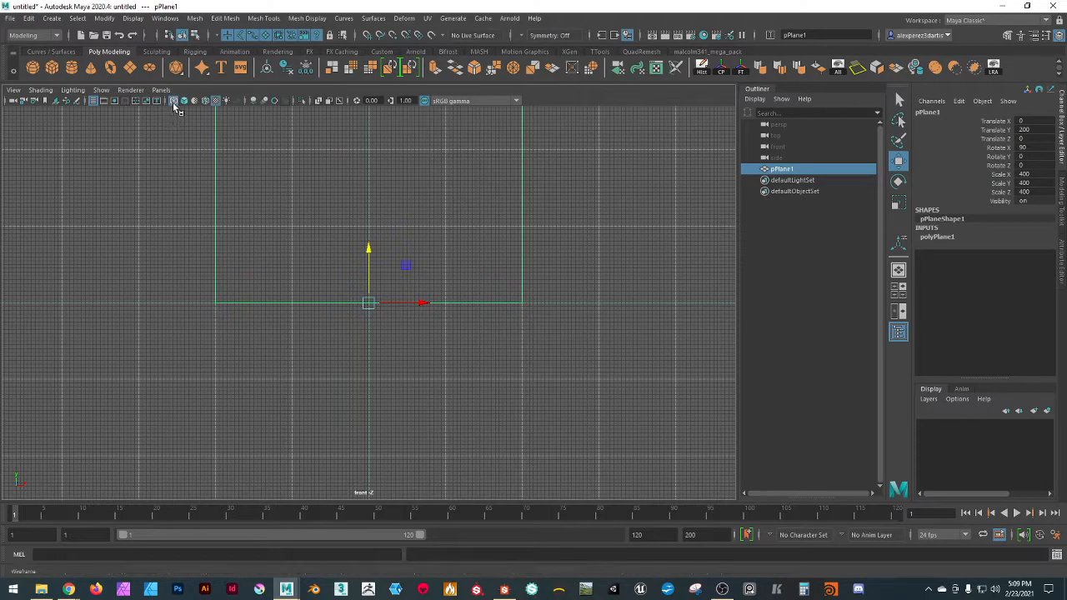
click(173, 101)
click(98, 100)
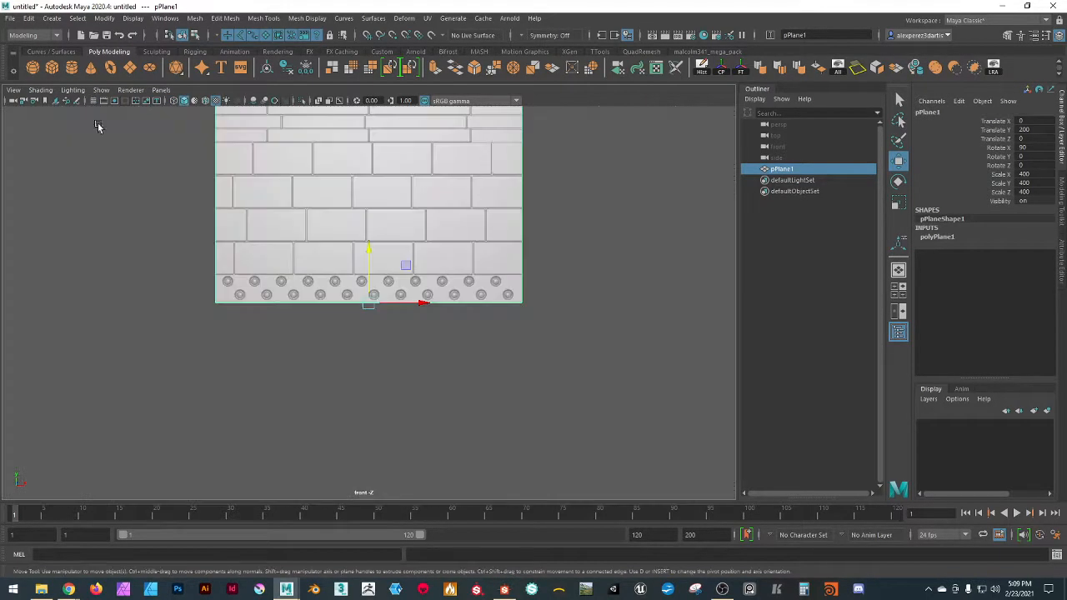
alt+middle_drag(470, 230, 457, 305)
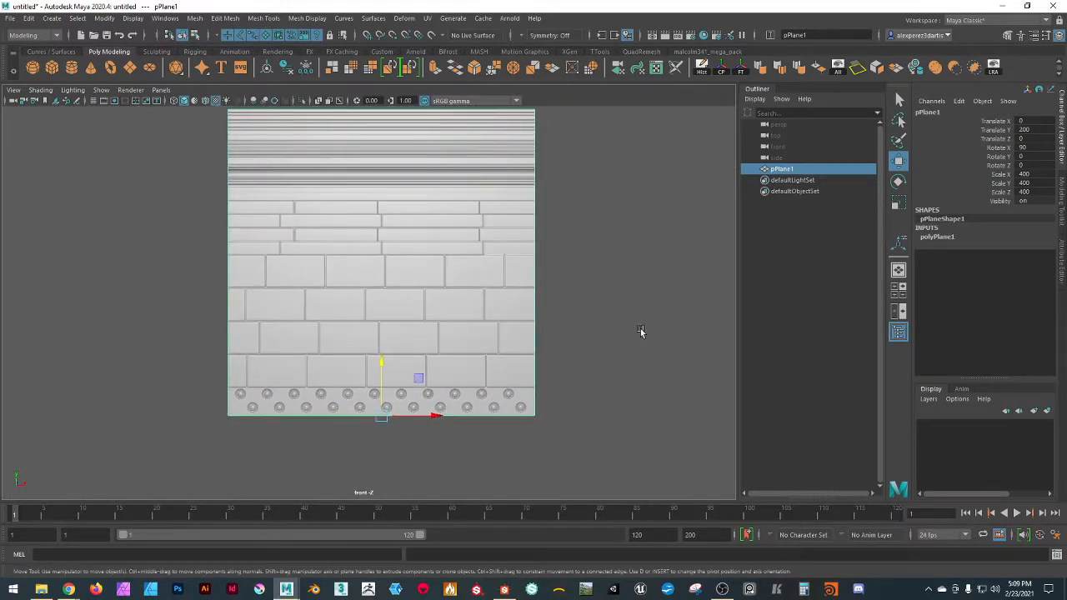
- Multi-Cut horizontal edge loops across the plane above the rivet strip and around the seam between the large and thin bricks
click(1057, 195)
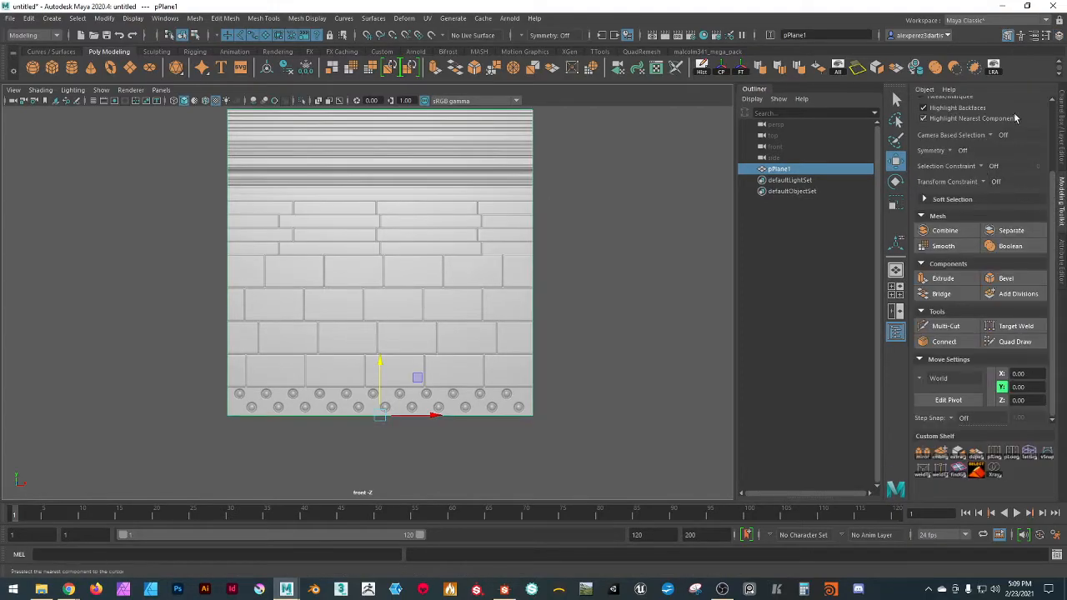
scroll(992, 167, up, 3)
click(982, 126)
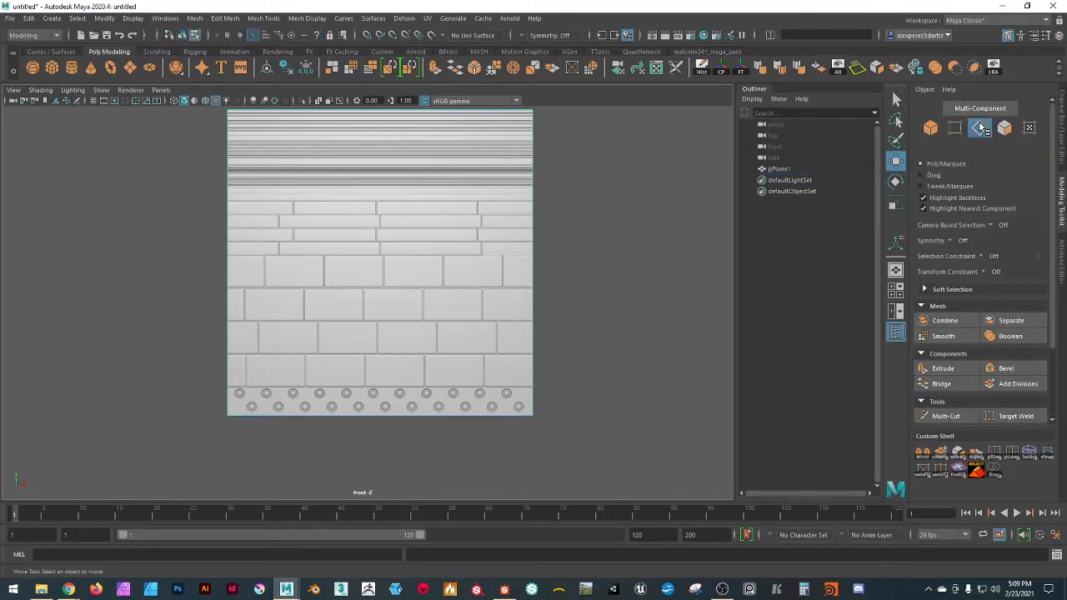
click(946, 416)
scroll(526, 420, up, 2)
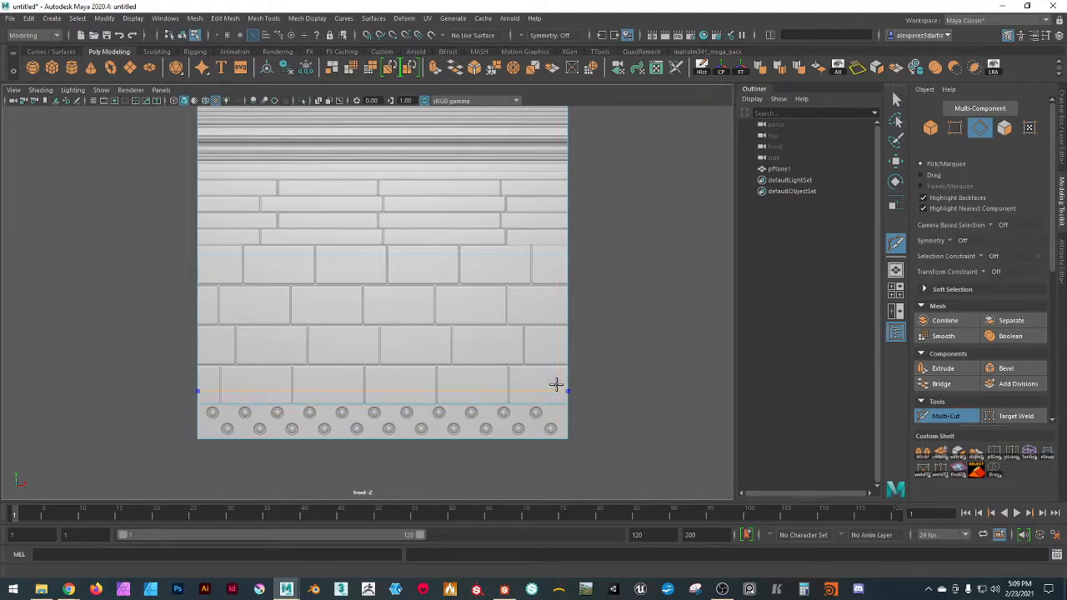
ctrl+click(564, 246)
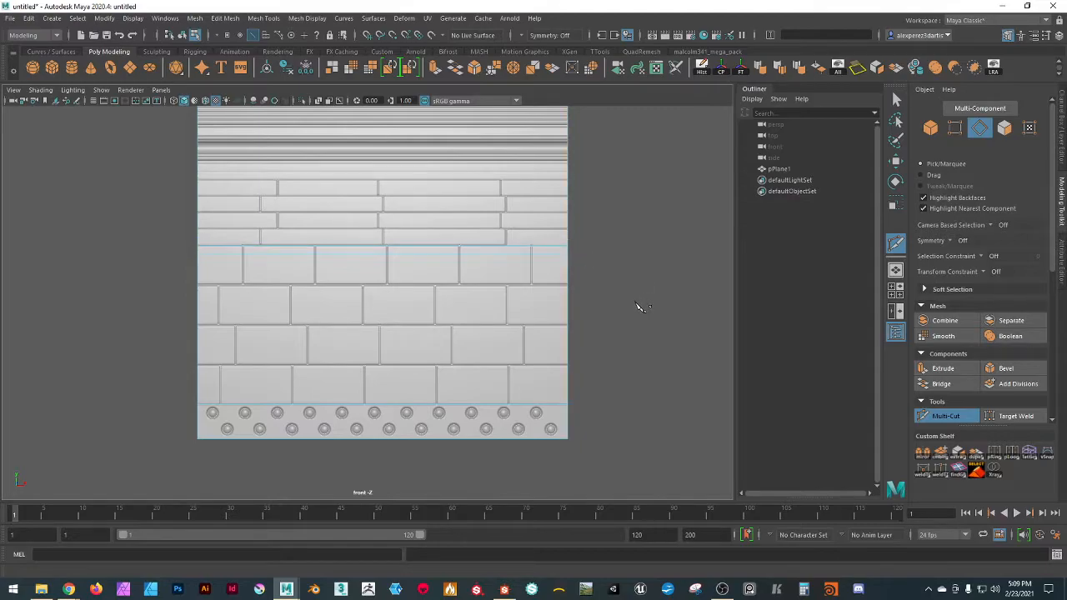
key(w)
alt+middle_drag(617, 263, 589, 295)
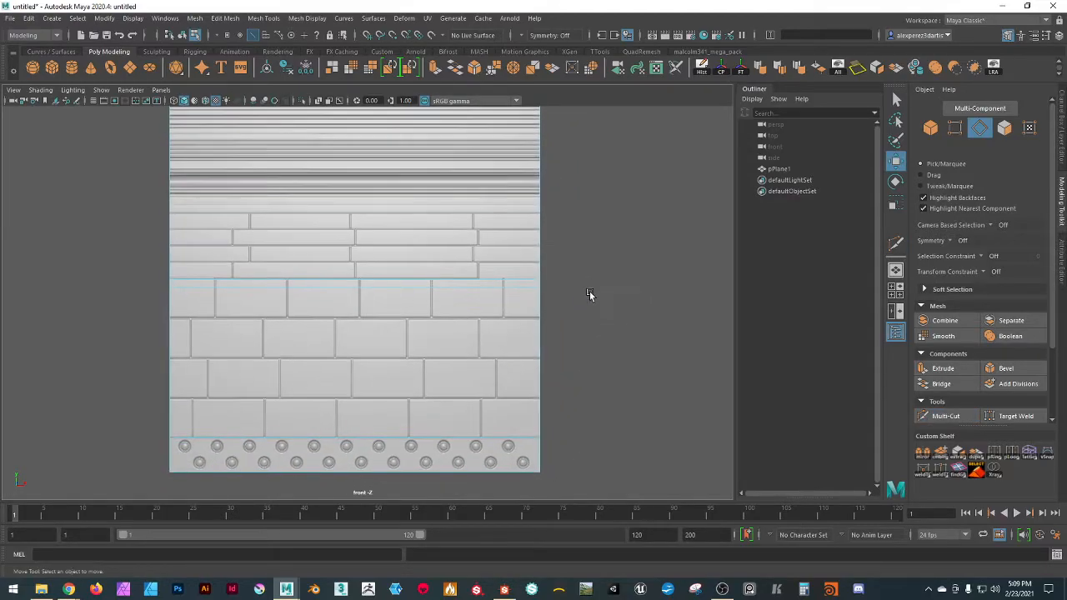
- Try raising the edge at the large-brick seam by about 41 units, and undo the move
click(469, 278)
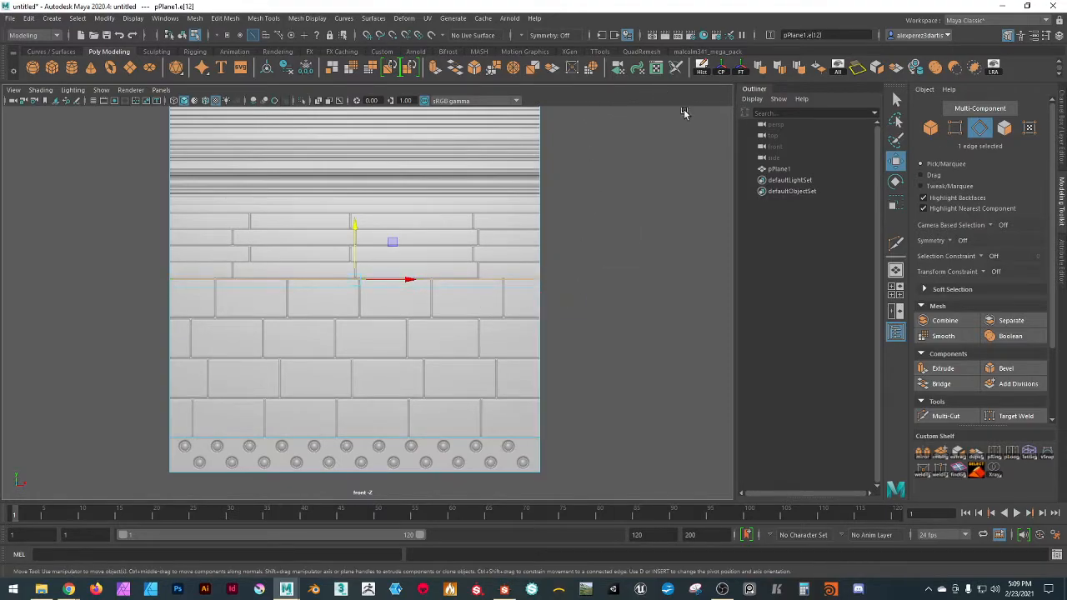
drag(356, 226, 369, 189)
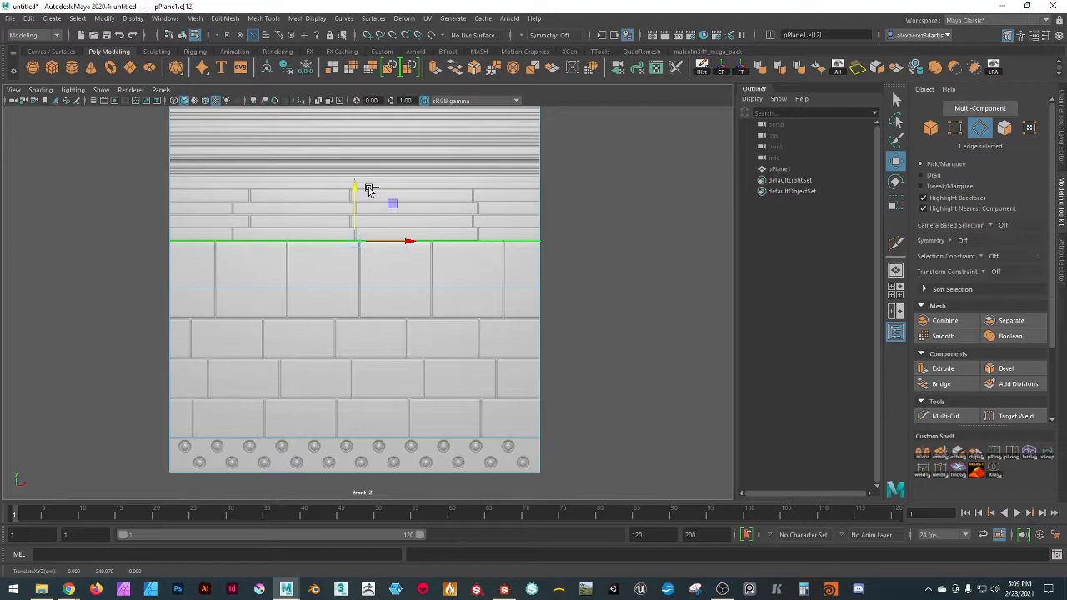
key(ctrl+z)
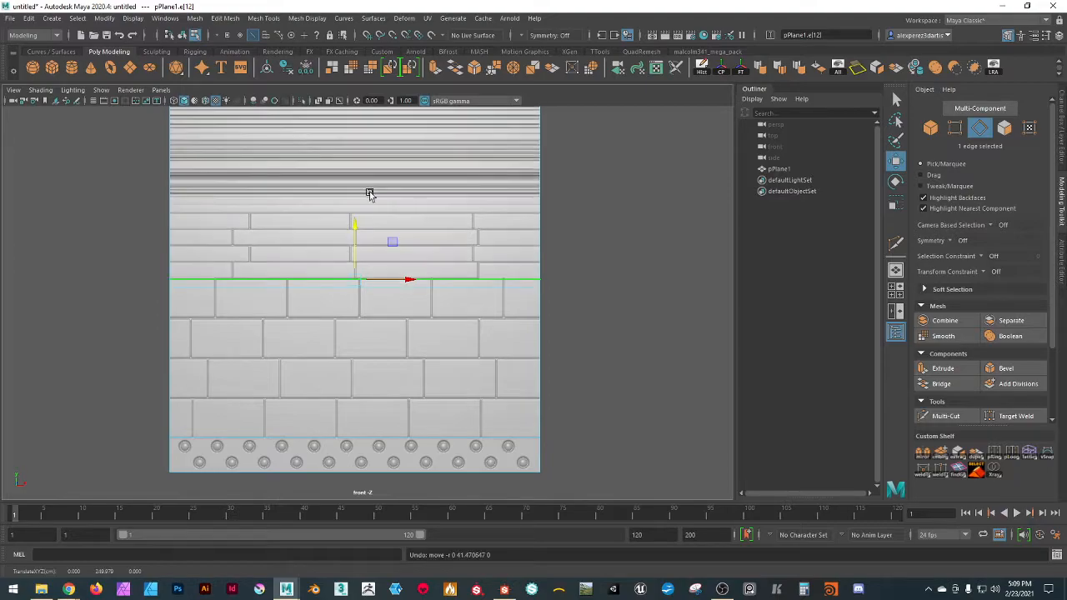
- Enable Preserve UVs for the Move tool and raise the seam edge to the underside of the upper trim moulding
double_click(897, 162)
drag(1066, 164, 675, 140)
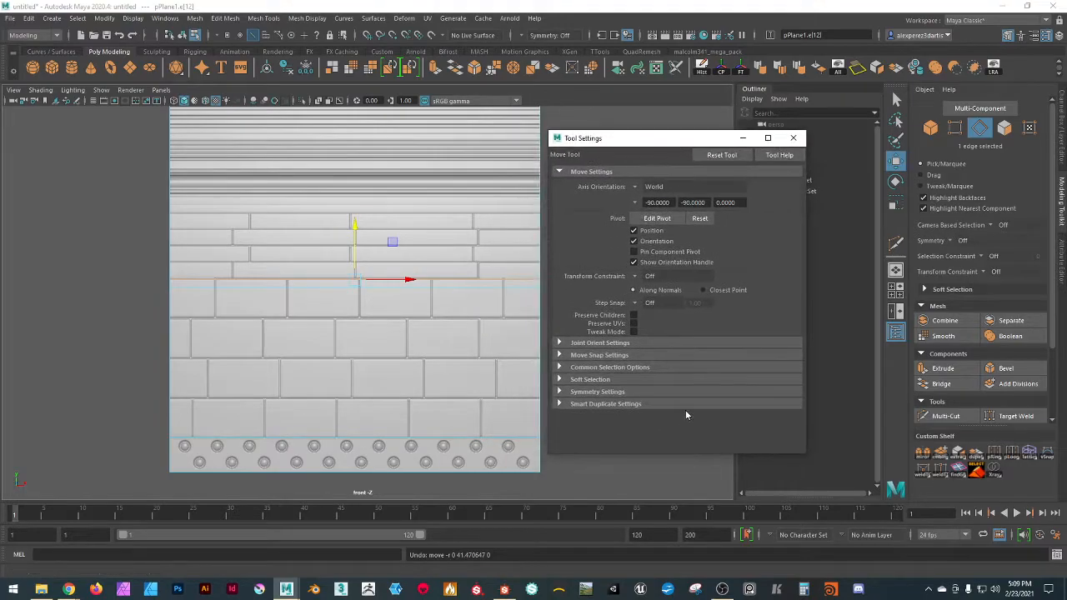
click(633, 324)
drag(353, 229, 351, 141)
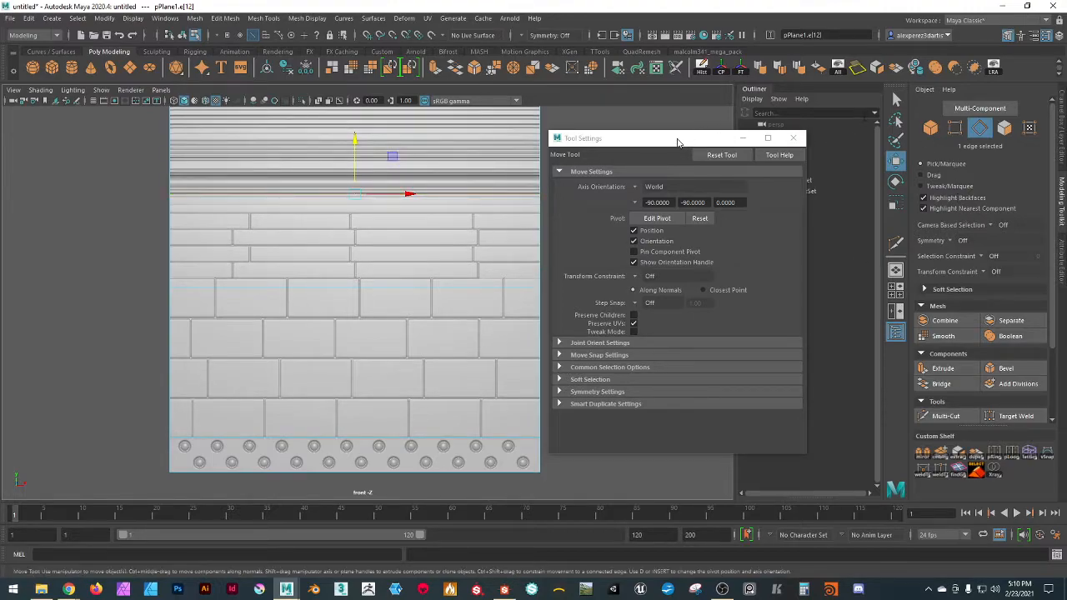
- Raise the remaining middle edge to align exactly with the seam between the large and thin bricks
click(324, 286)
drag(357, 233, 356, 224)
scroll(392, 297, up, 2)
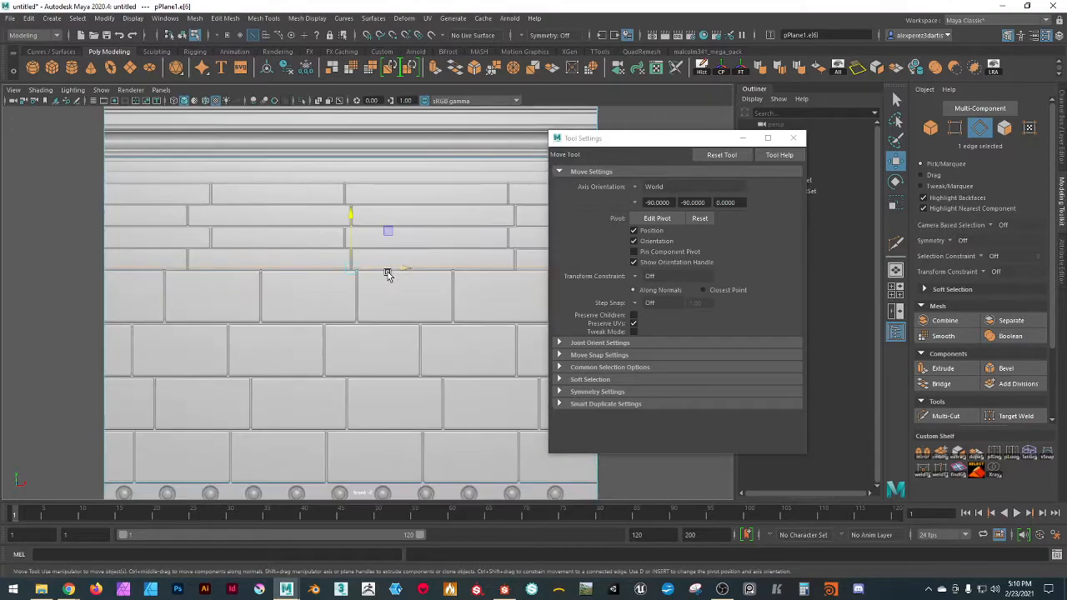
scroll(383, 272, up, 3)
drag(340, 201, 341, 202)
scroll(388, 281, down, 3)
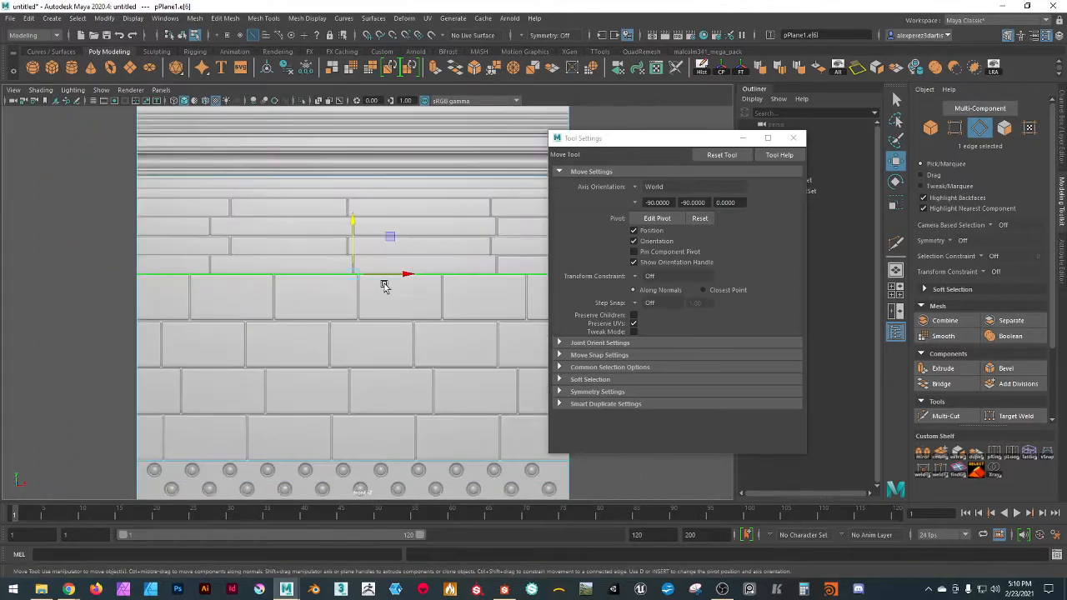
- Close the Move tool settings and fine-tune the upper edge's height along the underside of the trim moulding
scroll(384, 286, down, 3)
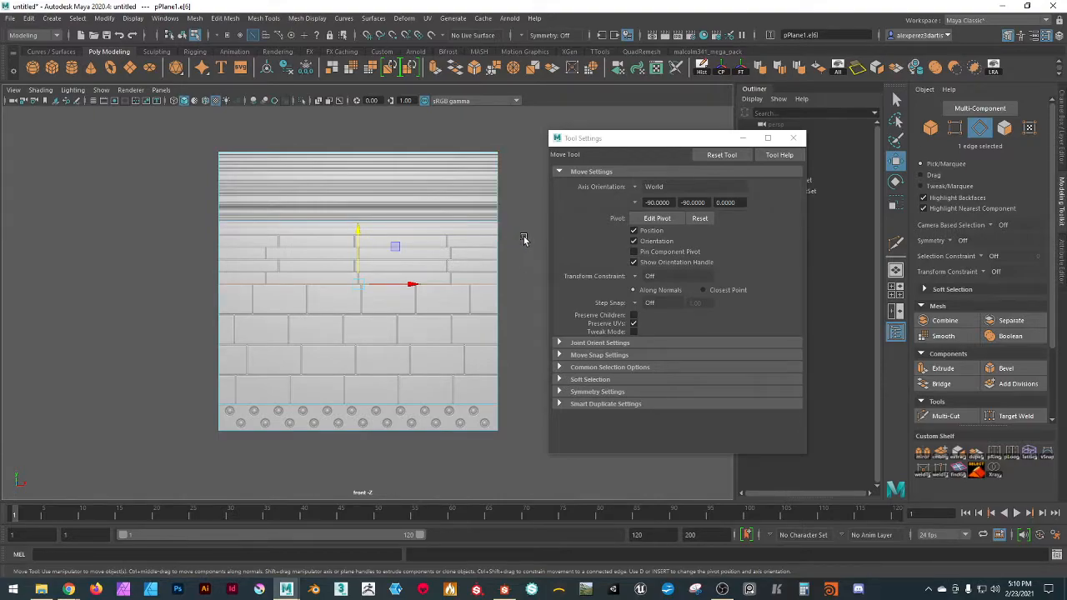
scroll(453, 210, up, 3)
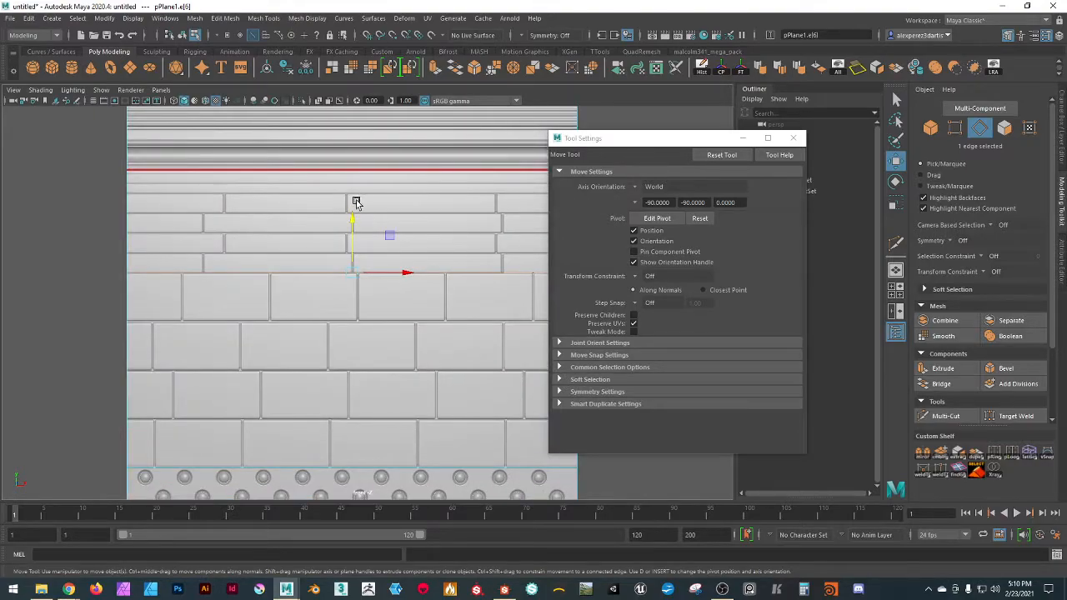
alt+middle_drag(306, 201, 281, 315)
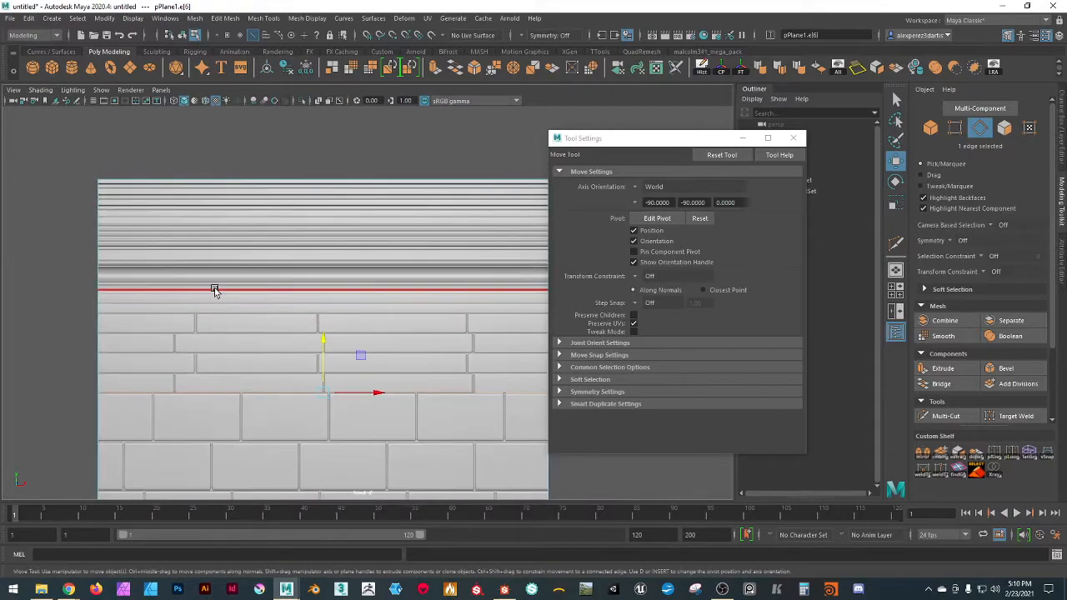
scroll(215, 291, up, 2)
alt+middle_drag(175, 326, 389, 336)
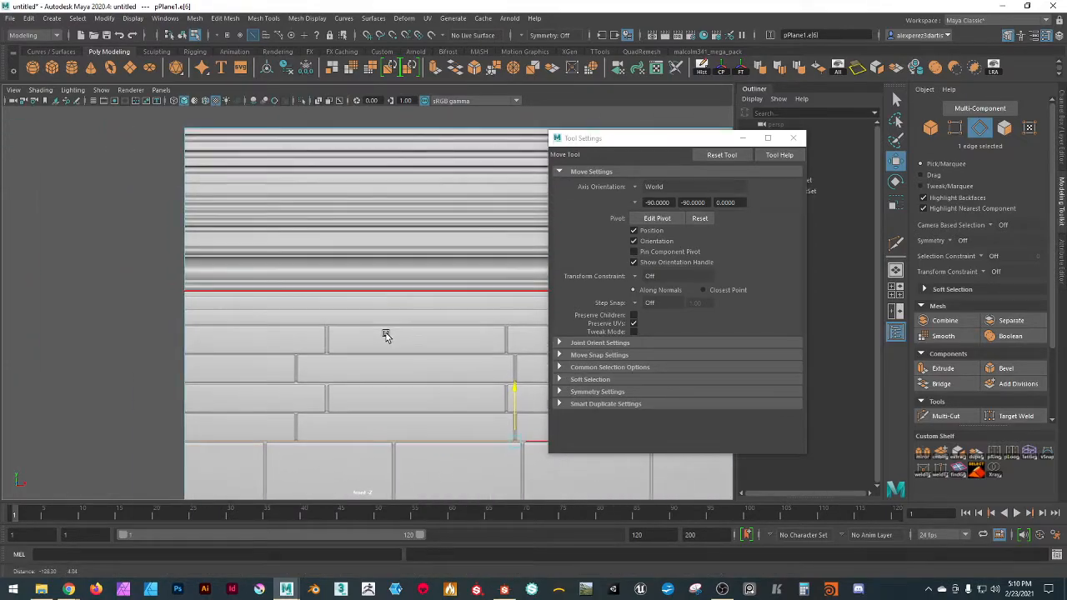
click(797, 139)
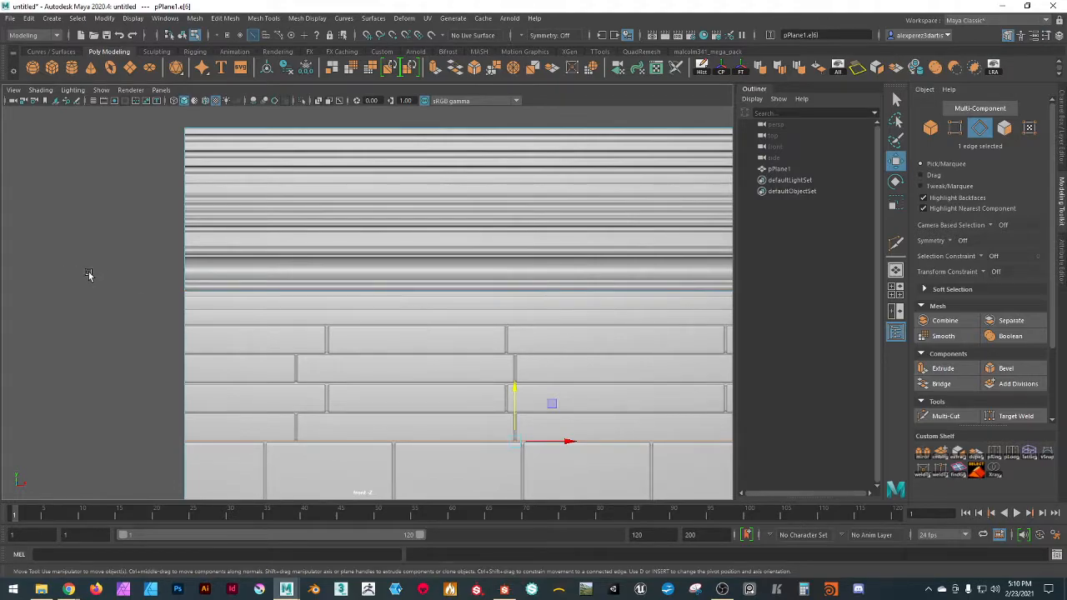
click(225, 303)
mouse_move(517, 236)
mouse_down()
mouse_move(509, 262)
mouse_move(506, 238)
mouse_up()
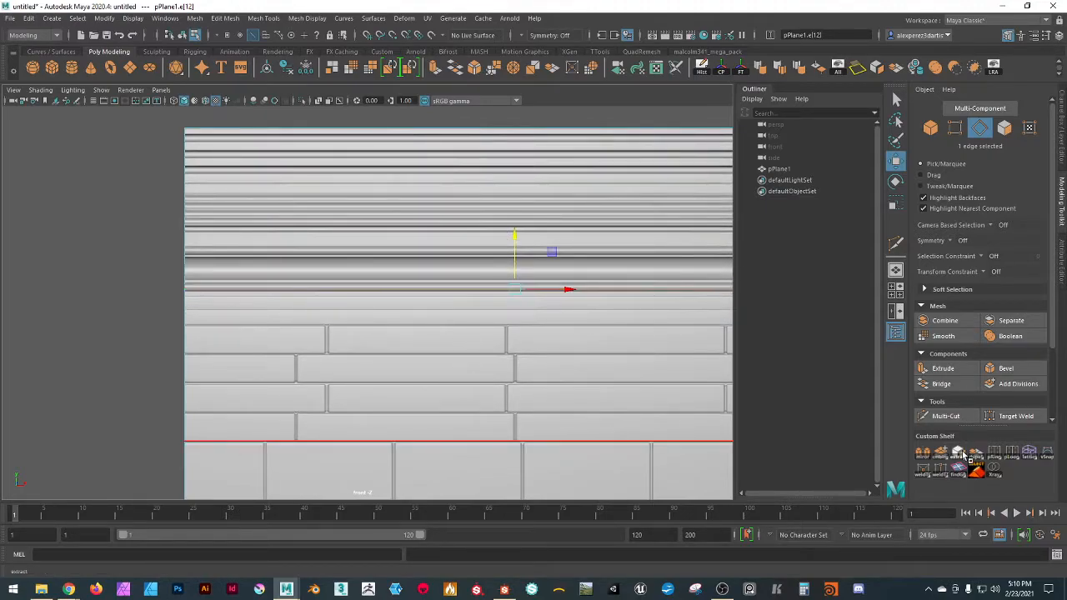
- Cut two more horizontal edges across the upper moulding bands of the wall plane with the Multi-Cut tool
click(937, 417)
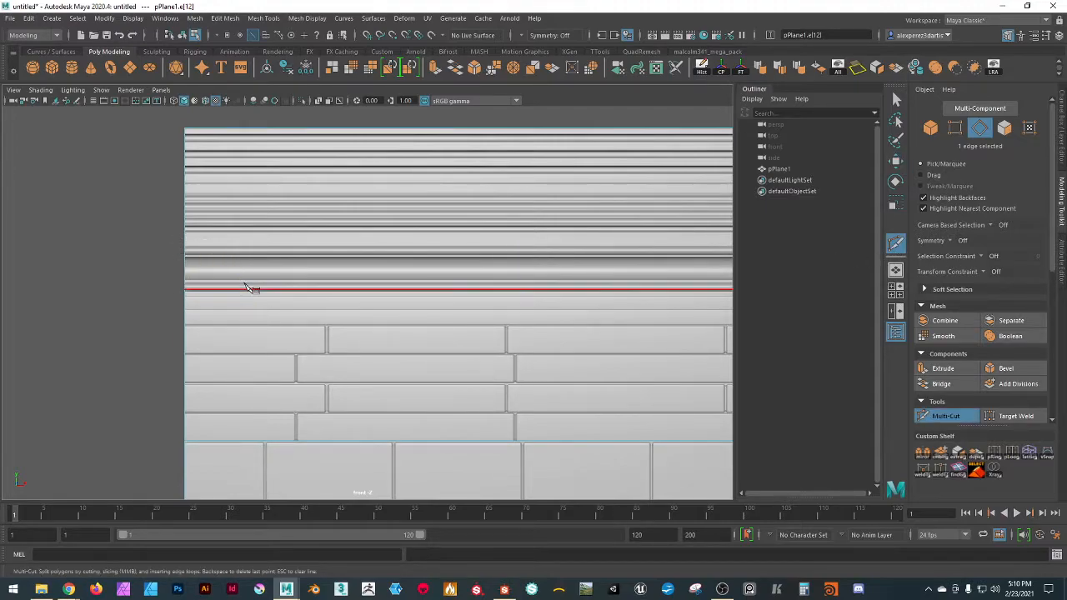
scroll(251, 288, down, 1)
alt+middle_drag(475, 352, 305, 348)
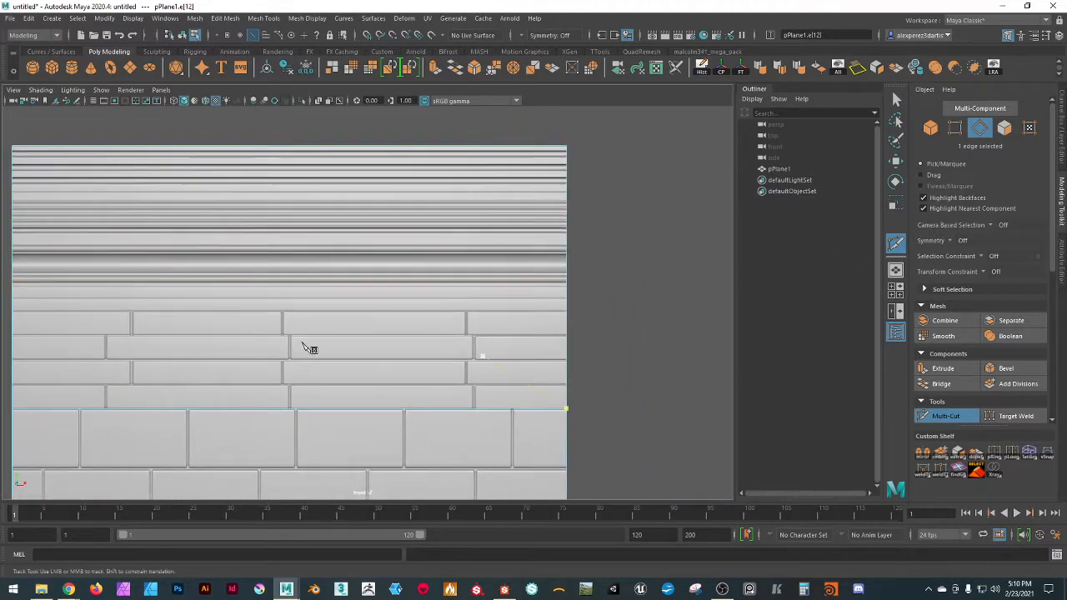
click(562, 215)
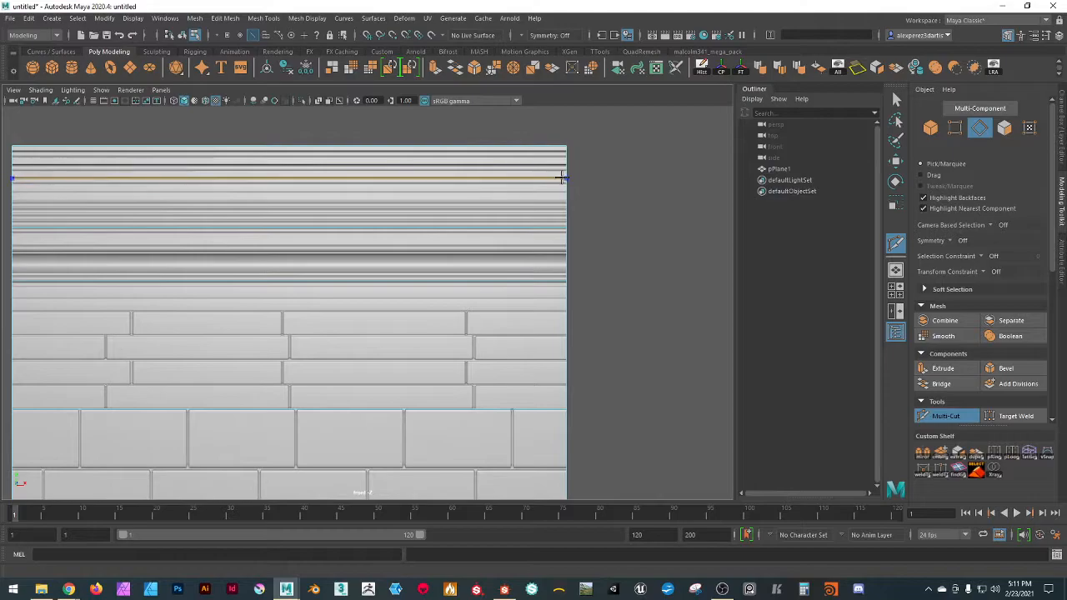
scroll(638, 237, down, 3)
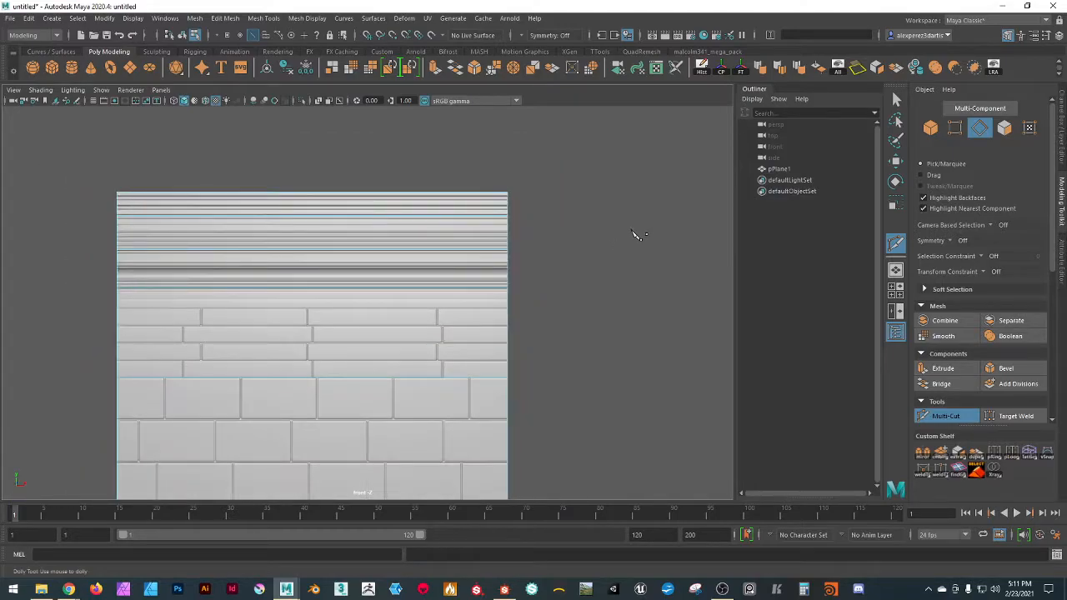
key(w)
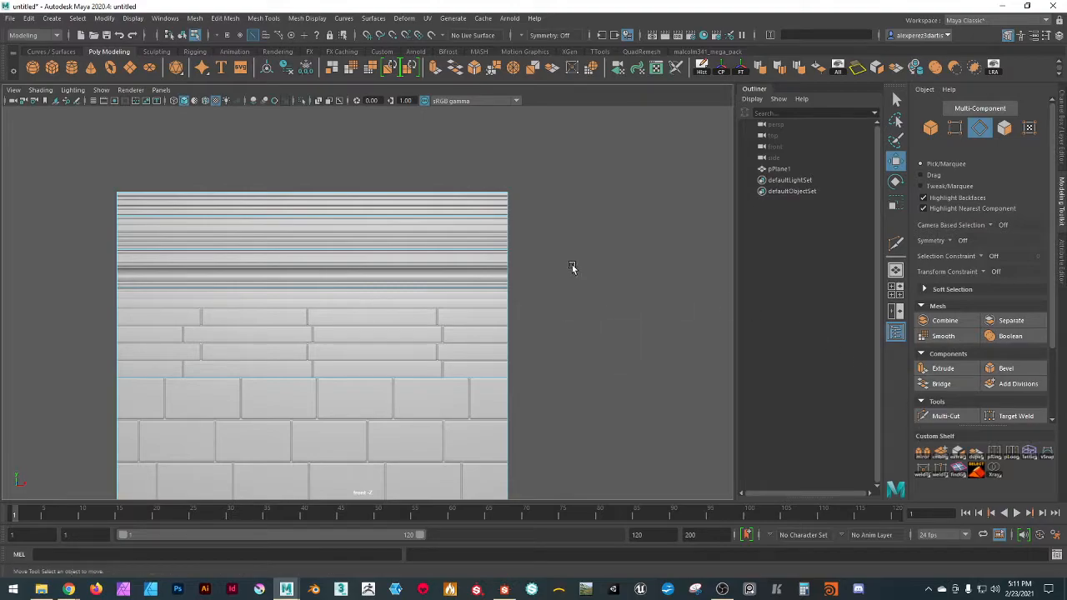
- Switch the viewport from the front view to the perspective camera
scroll(568, 277, down, 4)
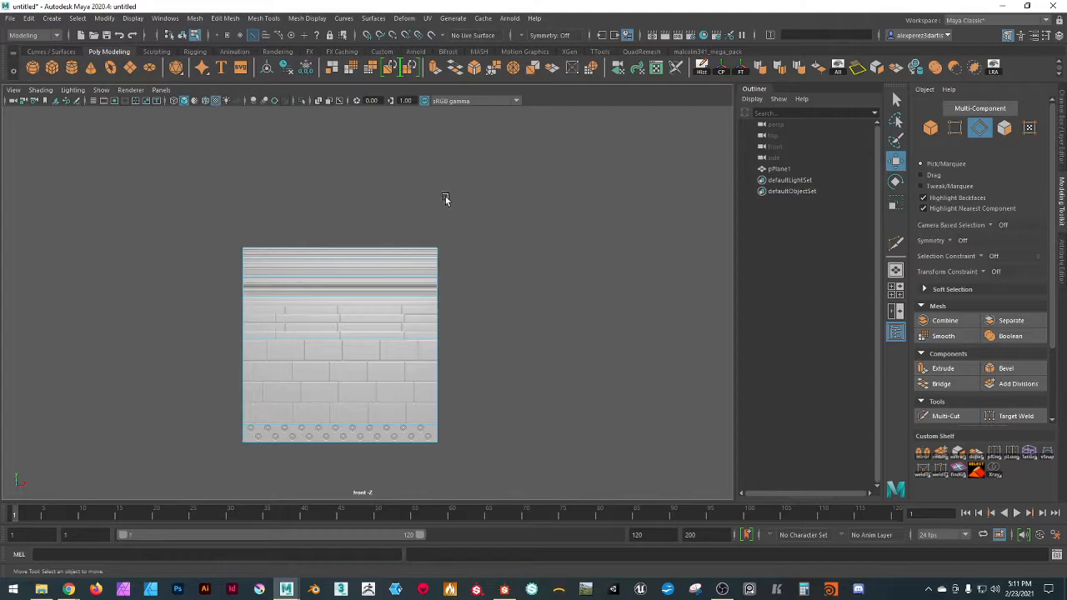
click(161, 90)
mouse_move(179, 103)
click(283, 103)
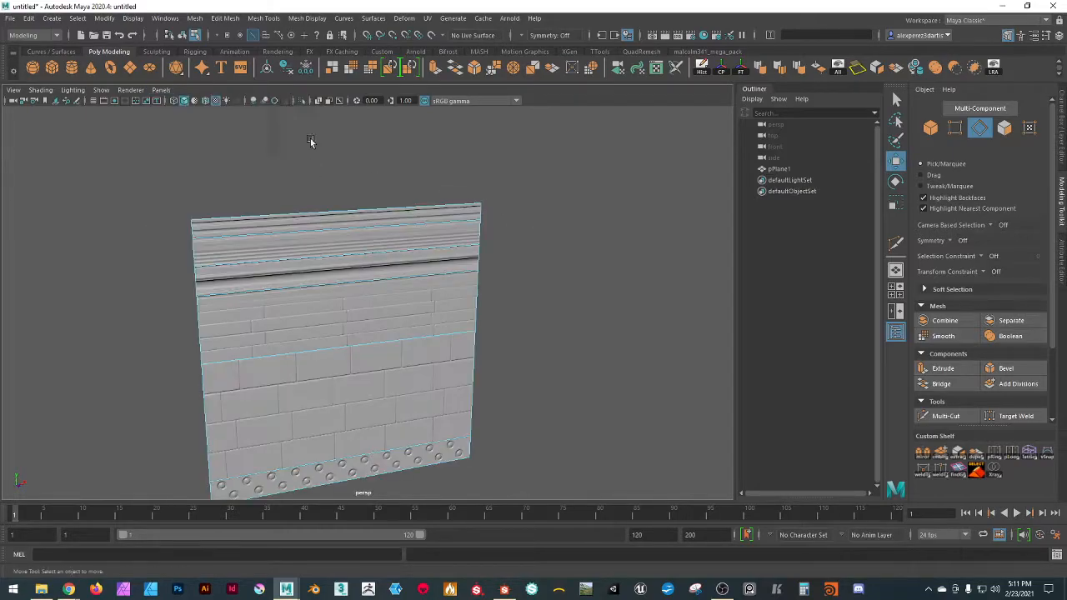
alt+drag(315, 307, 410, 282)
alt+drag(629, 234, 572, 228)
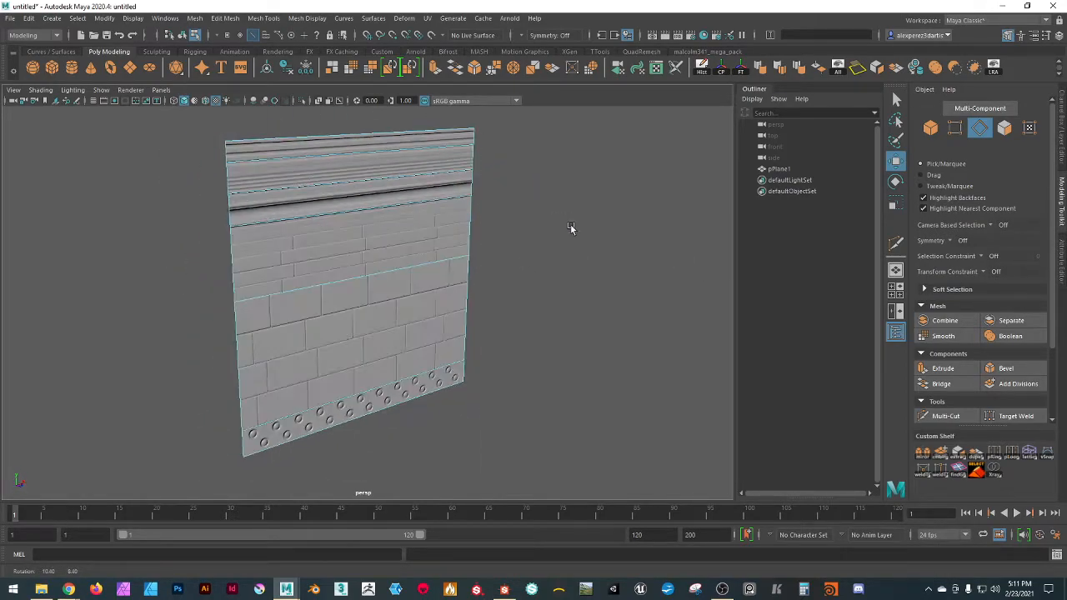
- Try pulling the side edge of the thin-brick strip far outward along X, and undo the moves
click(234, 259)
alt+drag(430, 292, 424, 324)
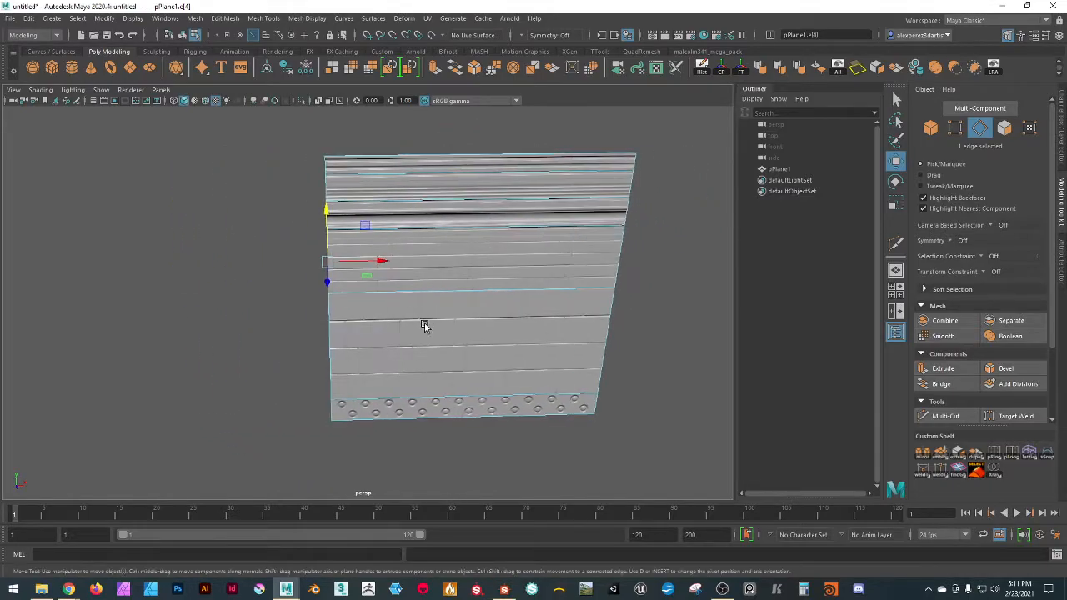
drag(385, 262, 1, 261)
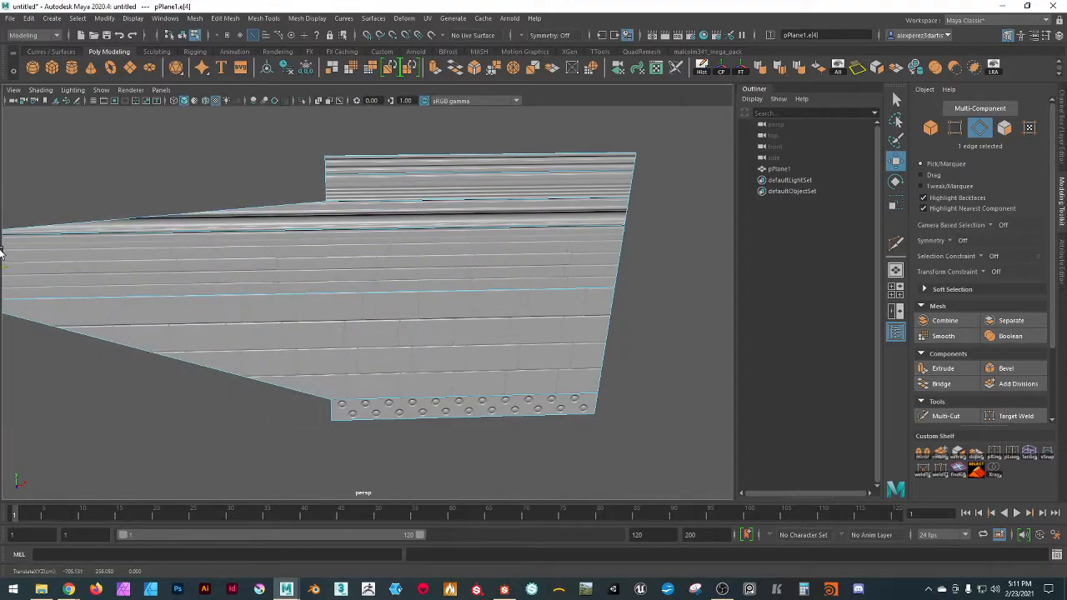
scroll(339, 285, down, 2)
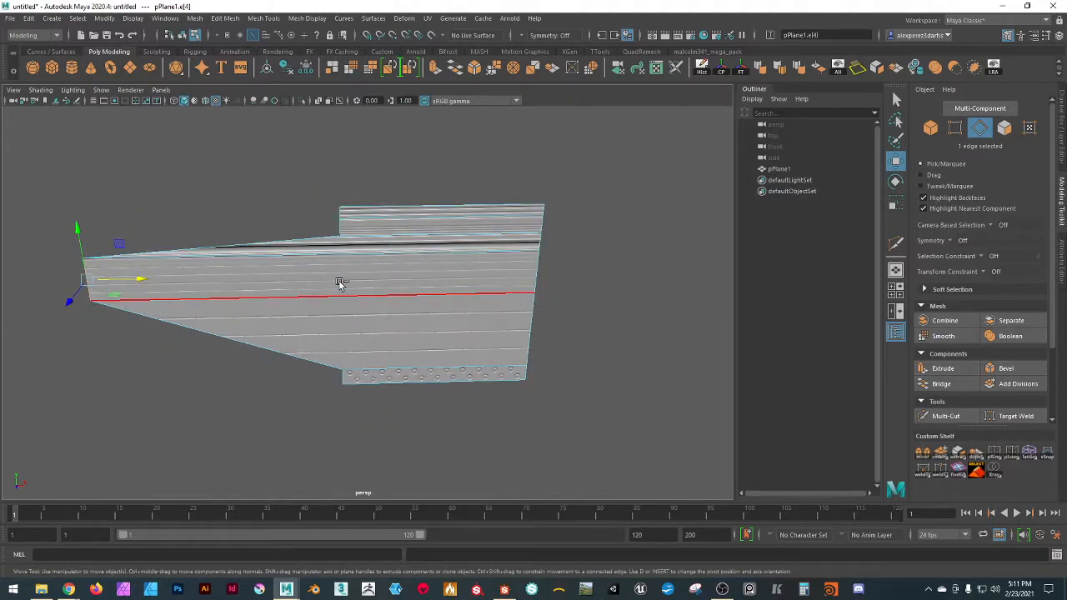
key(ctrl+z)
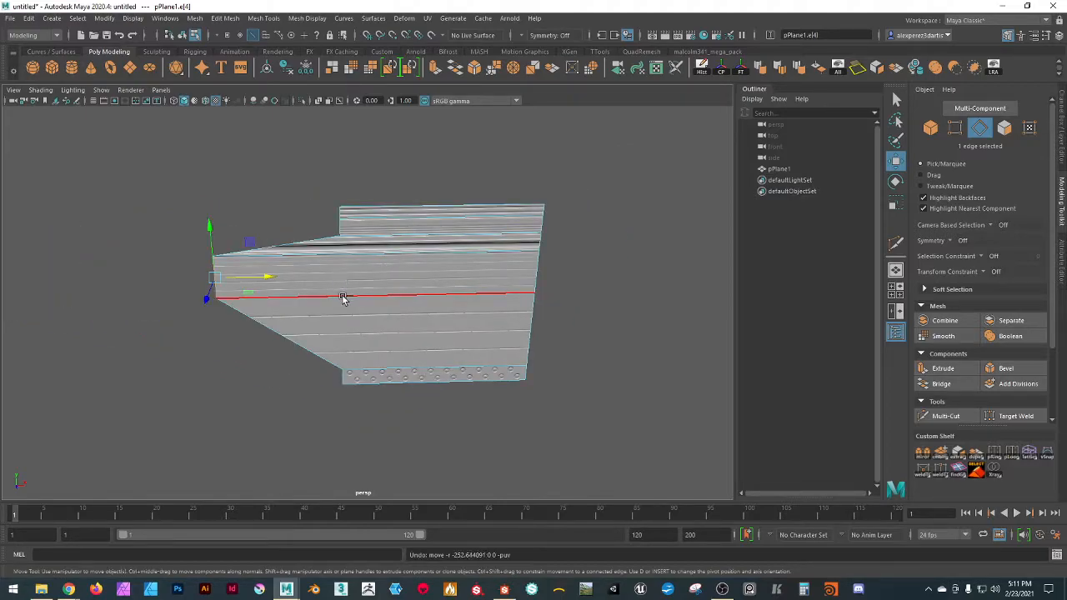
key(ctrl+z)
- Return to object mode and duplicate the wall plane sideways along X, leaving a gap beside the original
alt+middle_drag(365, 435, 176, 464)
mouse_move(448, 282)
alt+mouse_down()
mouse_move(376, 254)
mouse_move(440, 292)
alt+mouse_up()
scroll(344, 275, up, 2)
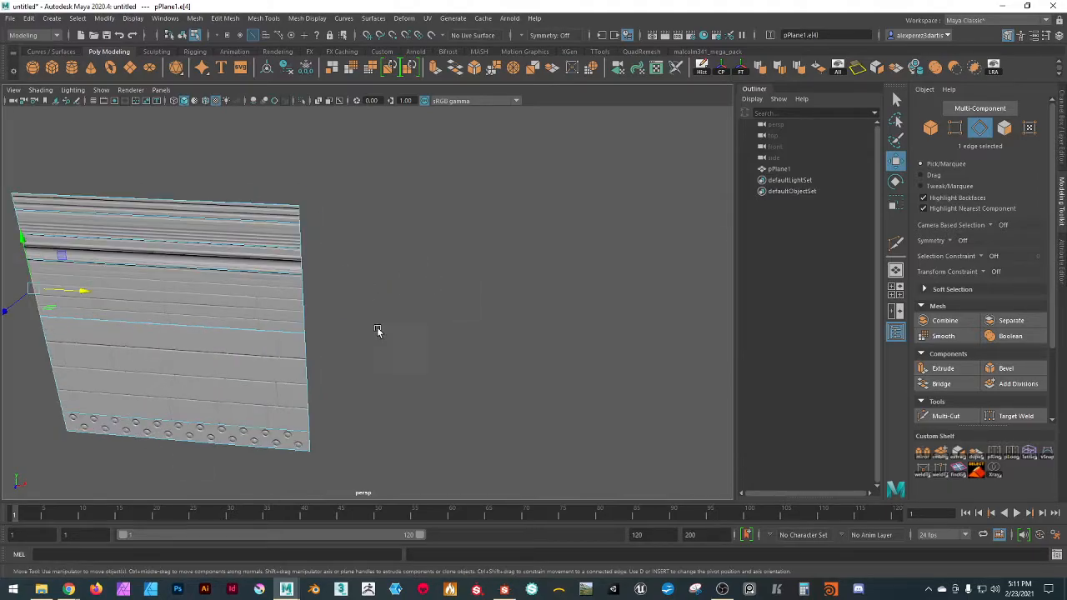
scroll(326, 312, down, 2)
alt+drag(327, 312, 341, 264)
alt+middle_drag(341, 264, 520, 290)
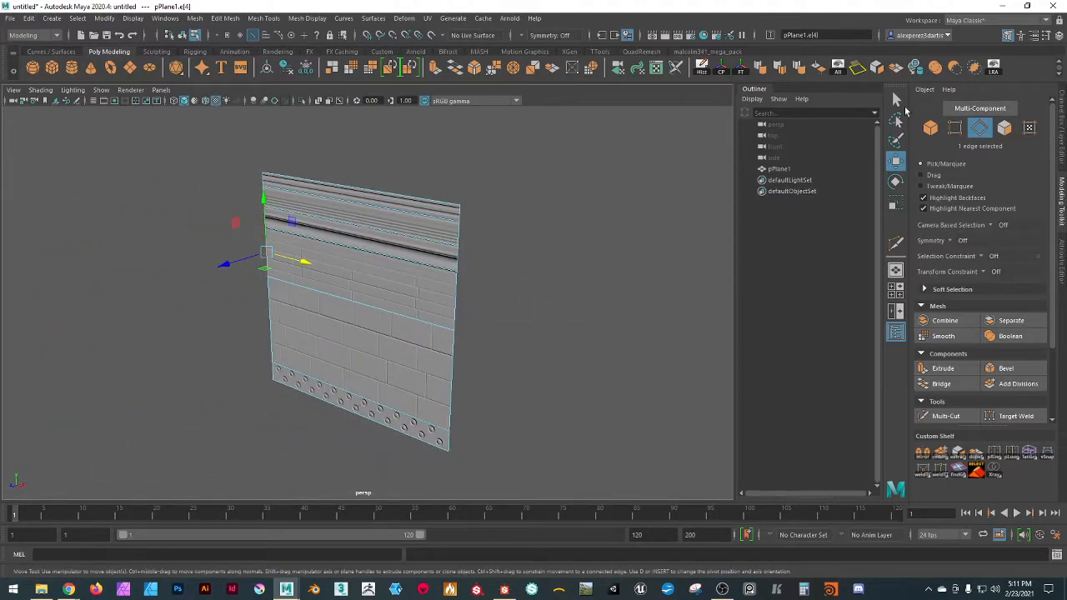
alt+drag(555, 298, 486, 317)
scroll(597, 302, down, 2)
click(930, 127)
click(496, 292)
scroll(430, 337, down, 2)
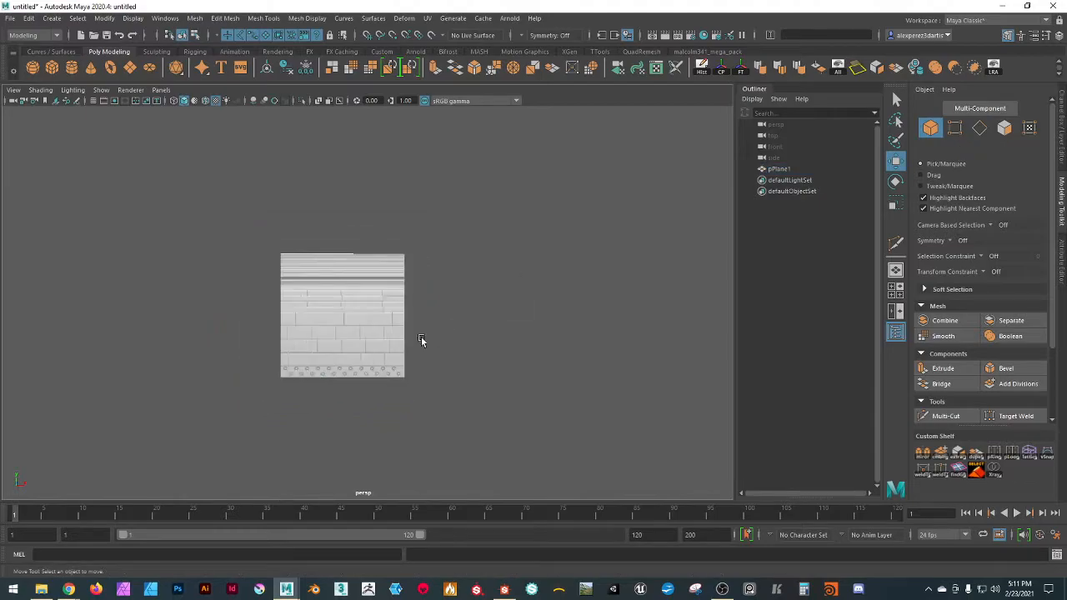
click(369, 351)
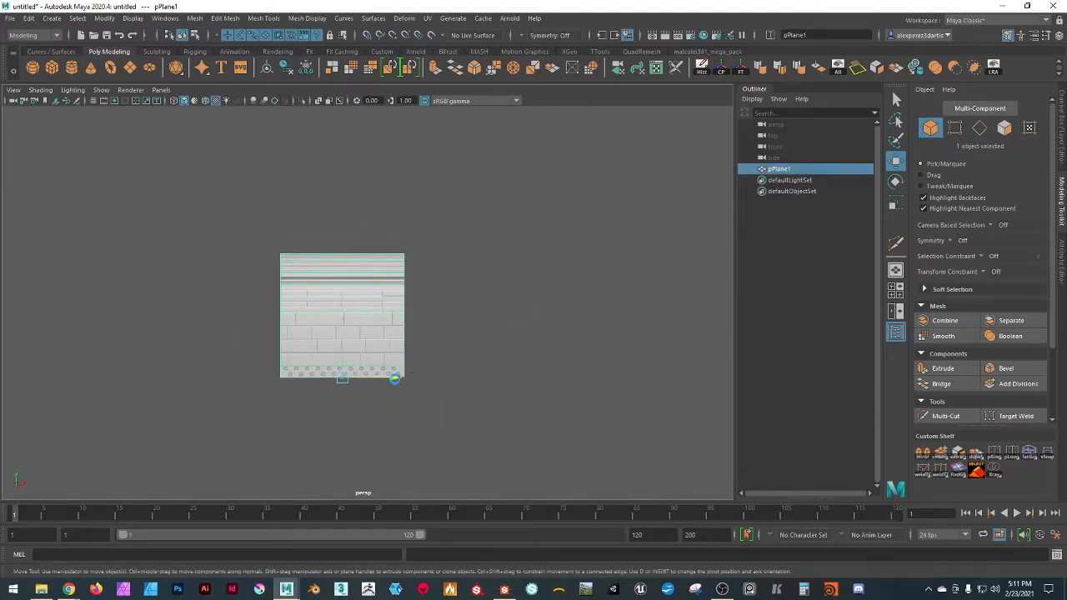
shift+drag(395, 381, 696, 409)
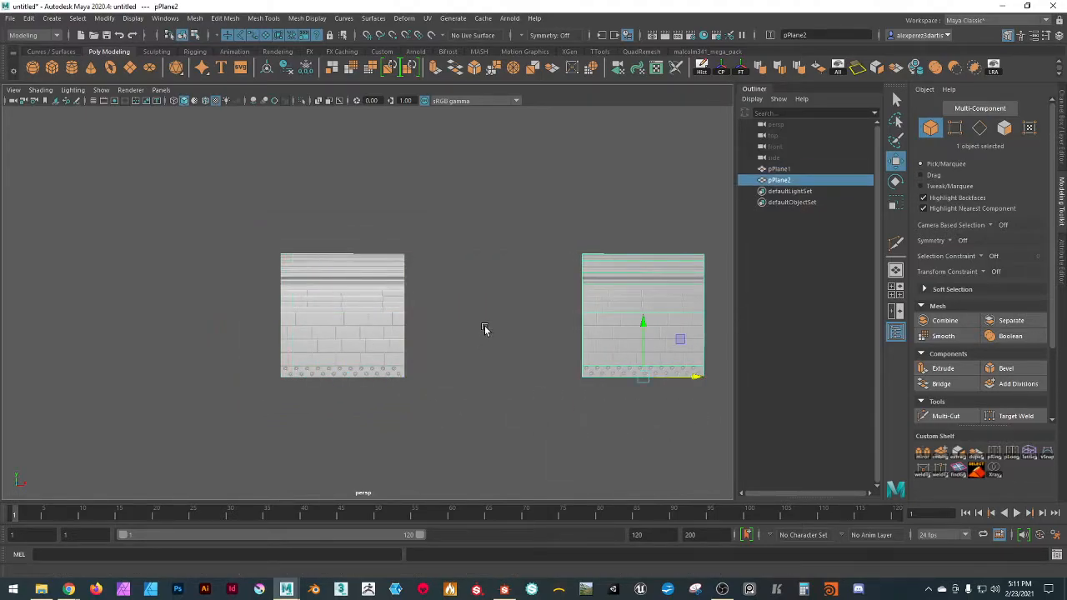
- Hide the duplicated wall plane, pPlane2
alt+drag(676, 318, 508, 351)
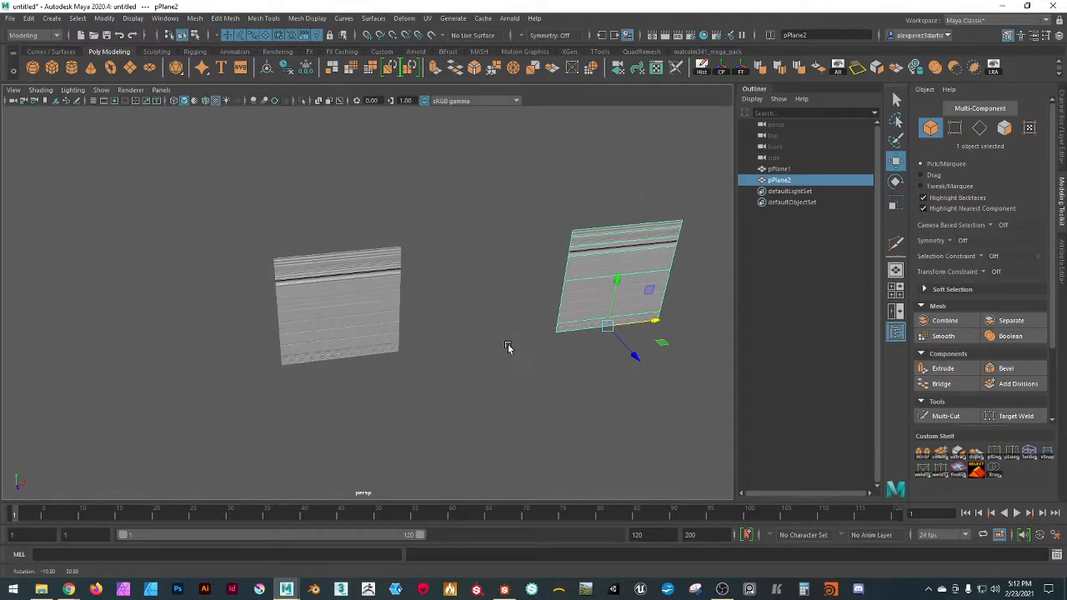
scroll(343, 360, up, 3)
click(354, 349)
alt+drag(427, 422, 448, 423)
alt+middle_drag(617, 359, 429, 346)
click(640, 287)
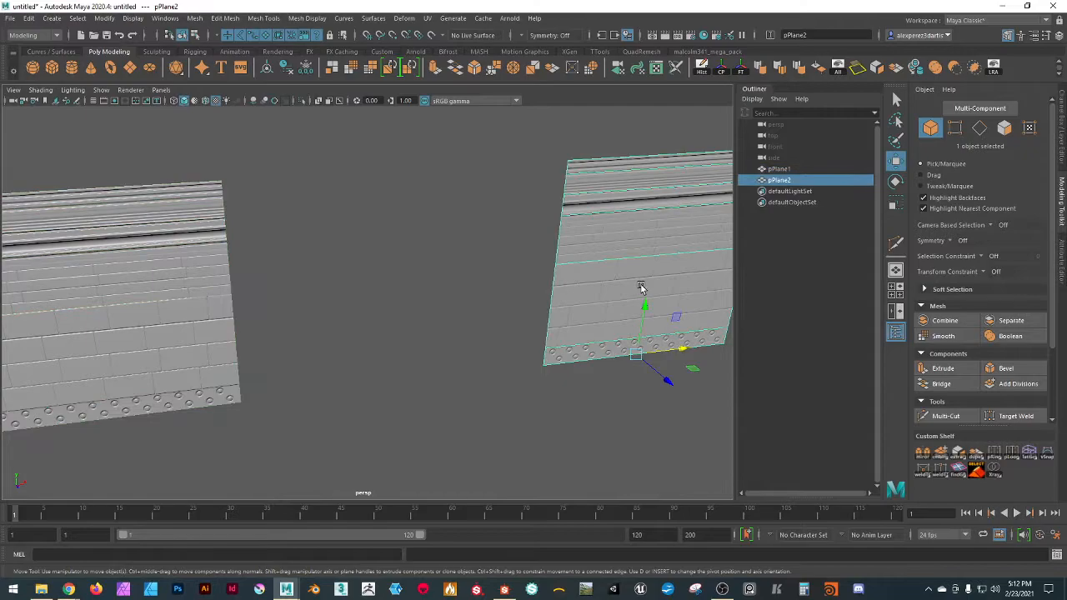
key(ctrl+h)
scroll(422, 303, down, 3)
click(355, 350)
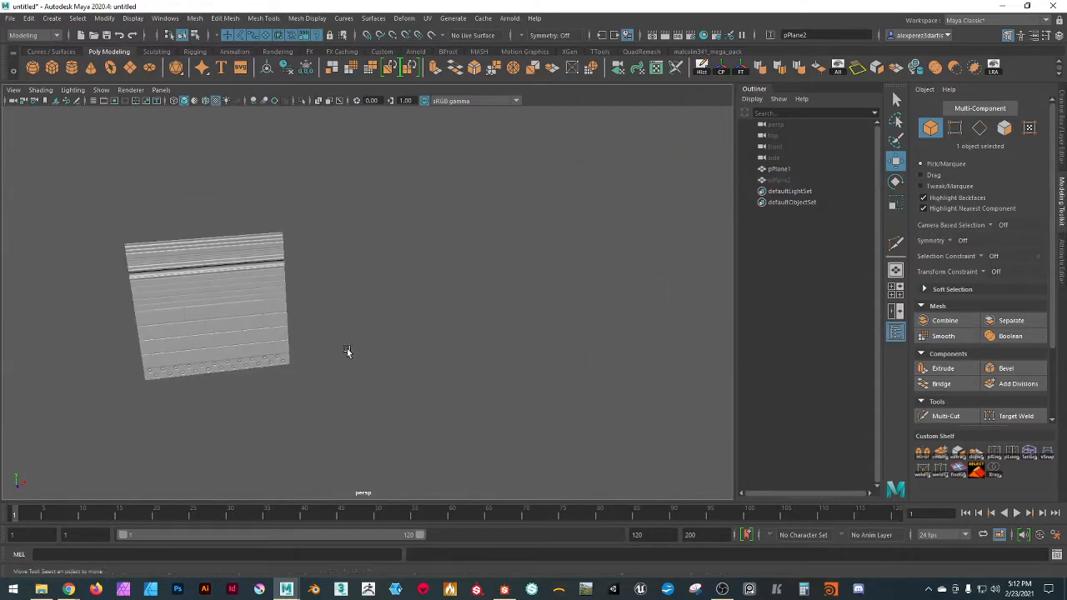
- Try rotating the original wall plane about the vertical axis by -90 and -110 degrees, undoing each rotation
click(247, 340)
alt+drag(247, 340, 419, 326)
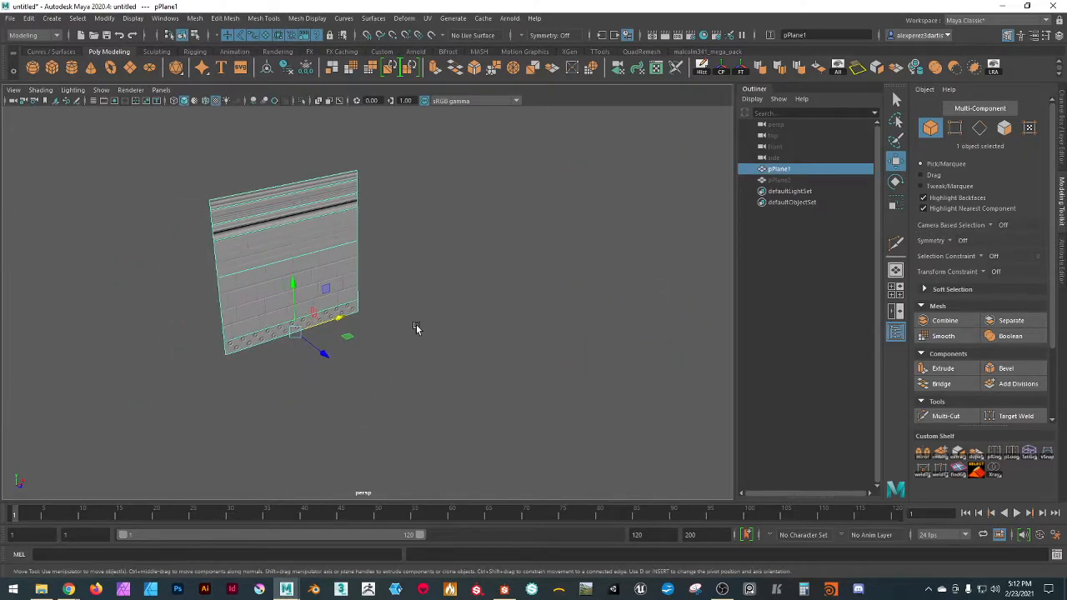
key(e)
drag(300, 360, 216, 349)
key(ctrl+z)
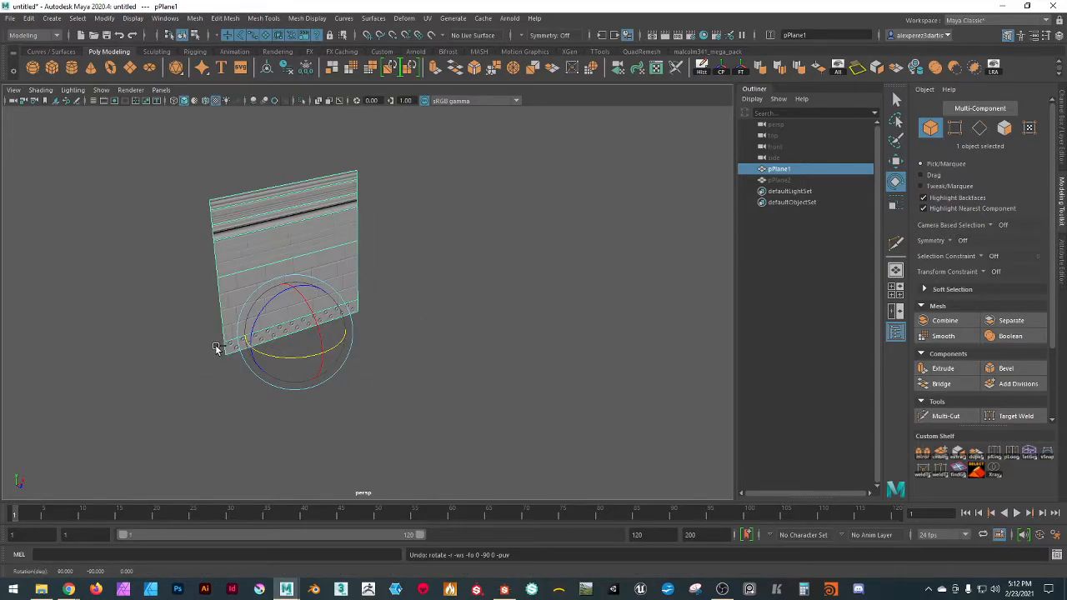
shift+drag(303, 357, 221, 361)
key(ctrl+z)
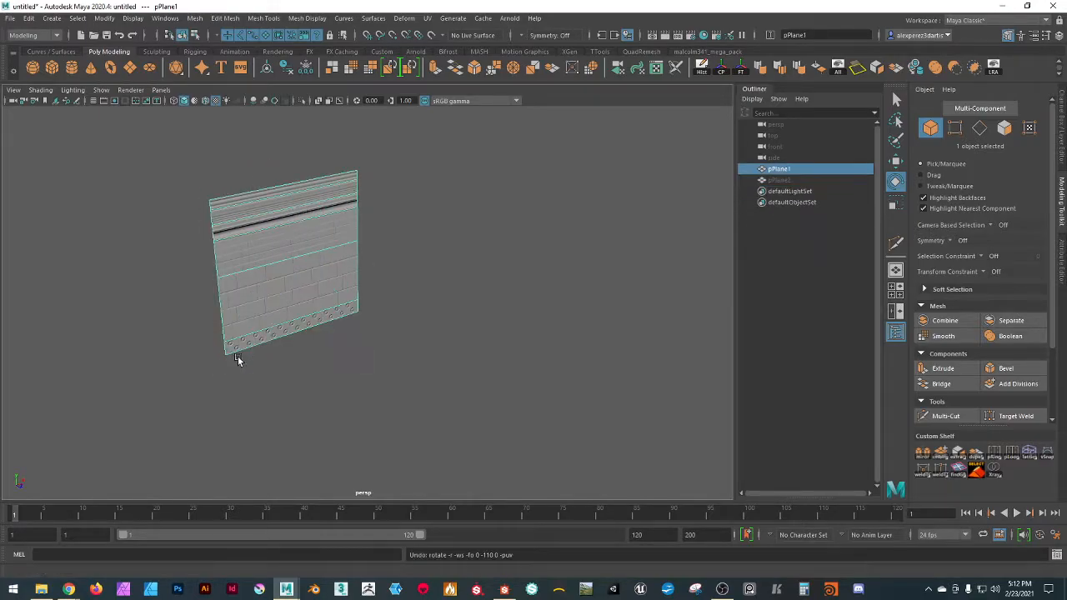
- Select all six faces of the wall plane, try rotating them -85 degrees about the vertical axis, and undo it
click(1006, 128)
double_click(278, 280)
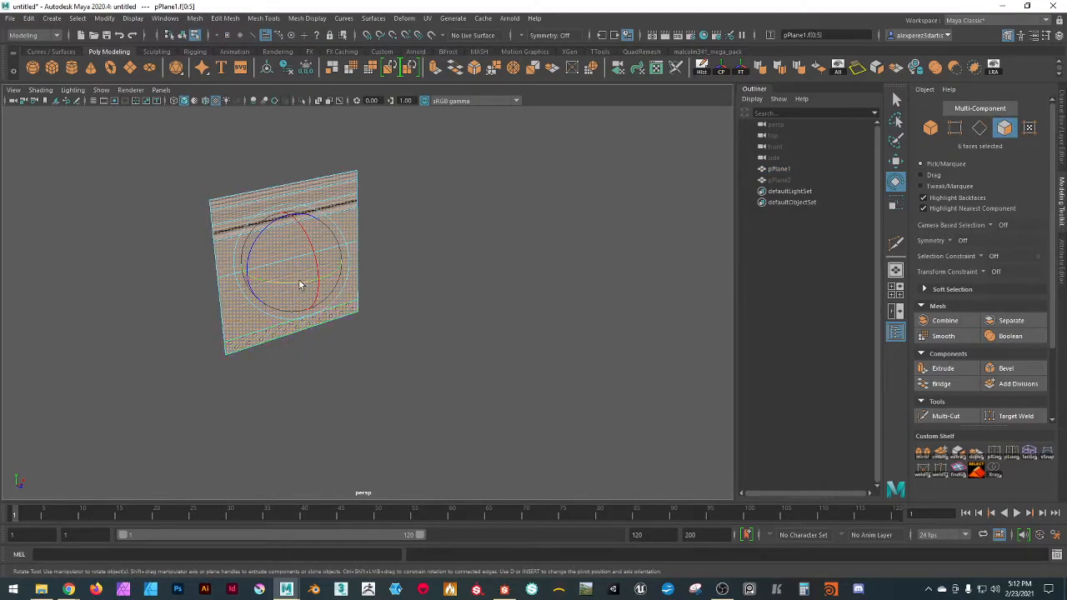
drag(301, 286, 213, 254)
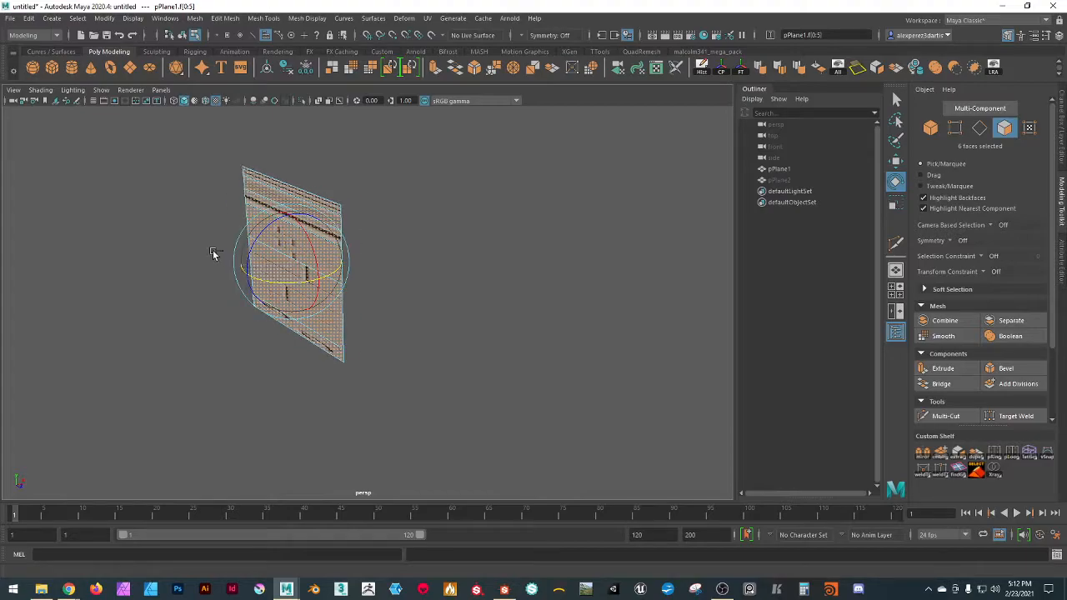
key(ctrl+z)
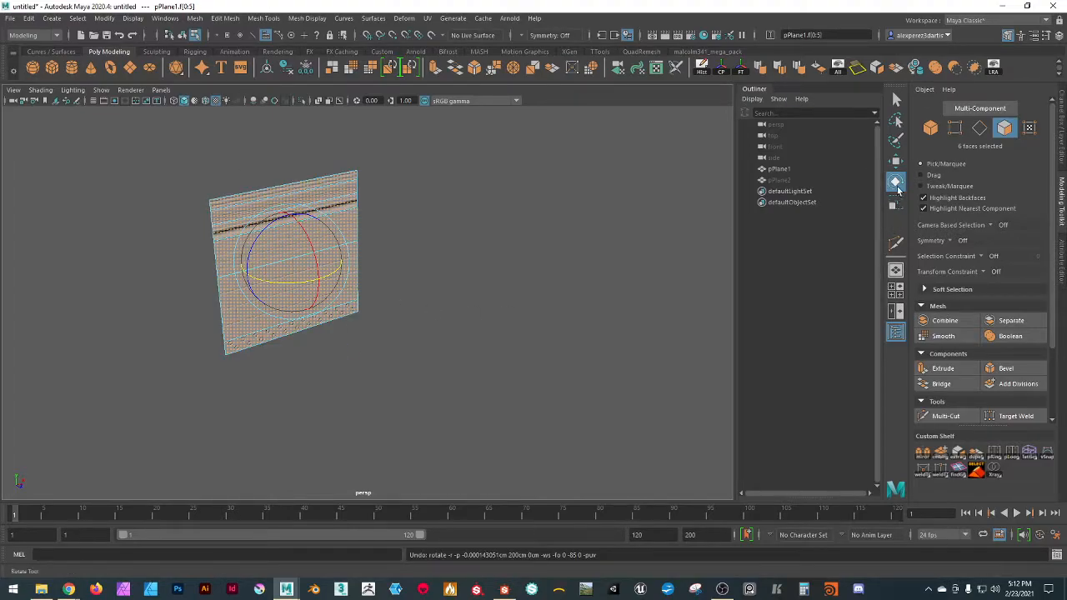
- Review the Preserve UVs option in the Move tool settings and close the settings
key(w)
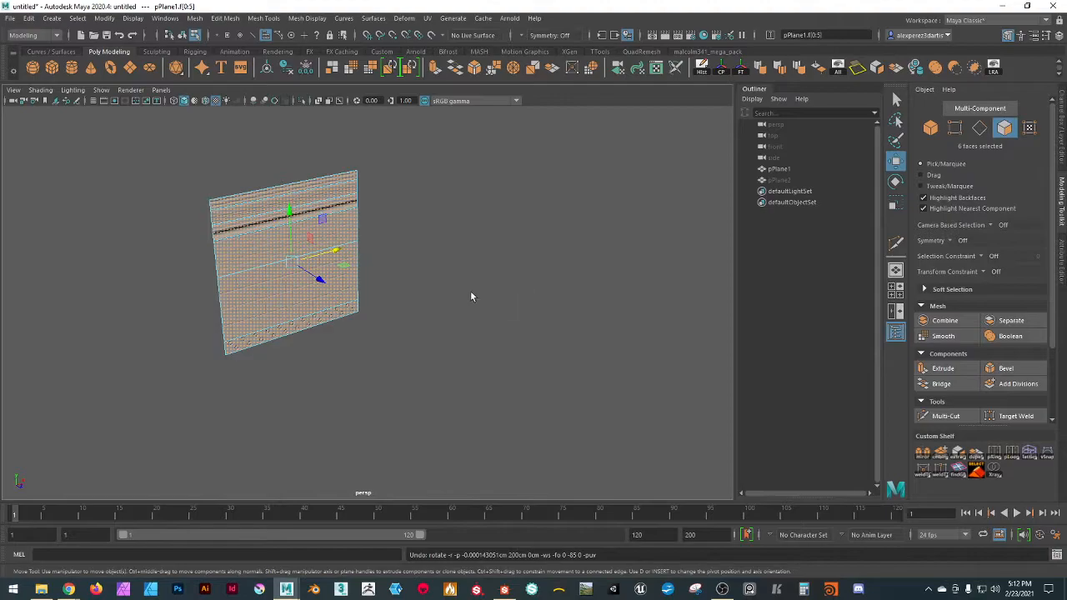
scroll(480, 290, up, 10)
alt+middle_drag(401, 236, 572, 370)
mouse_move(591, 319)
alt+mouse_down()
mouse_move(558, 314)
mouse_move(572, 326)
alt+mouse_up()
alt+middle_drag(621, 332, 545, 306)
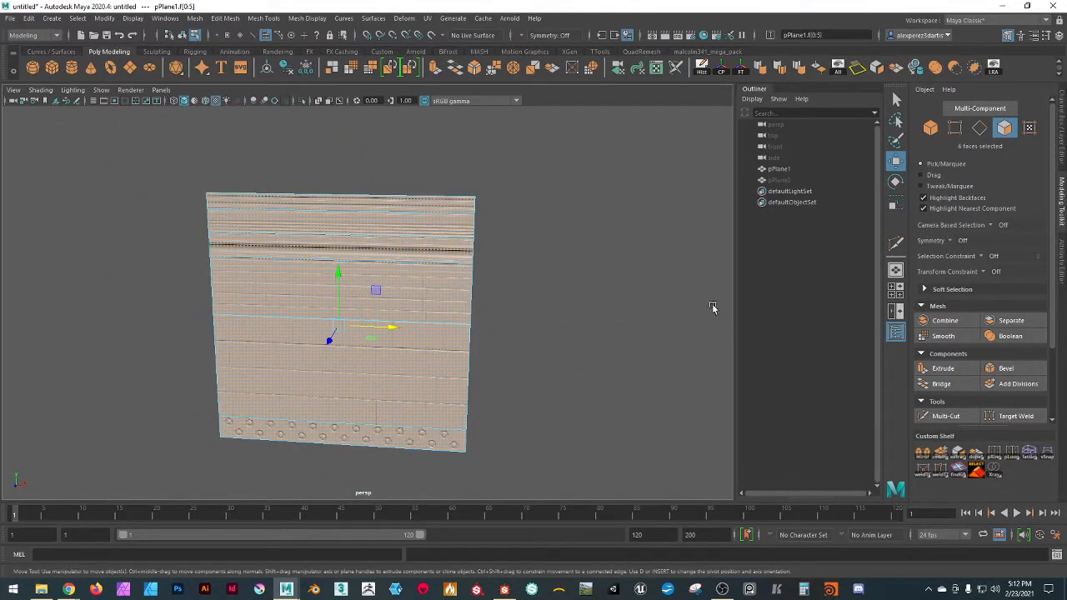
double_click(894, 163)
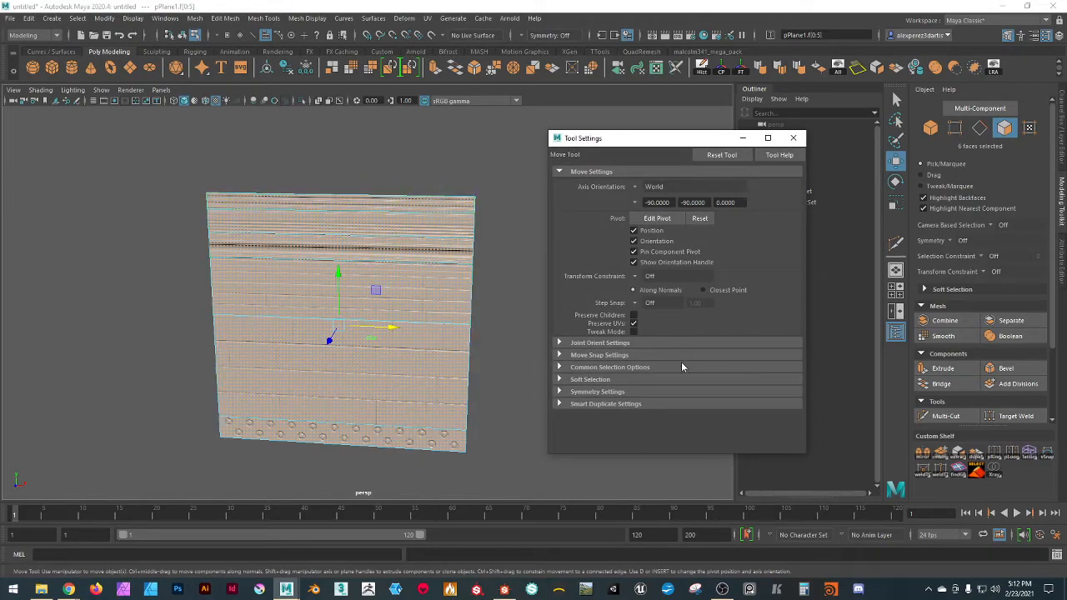
click(633, 324)
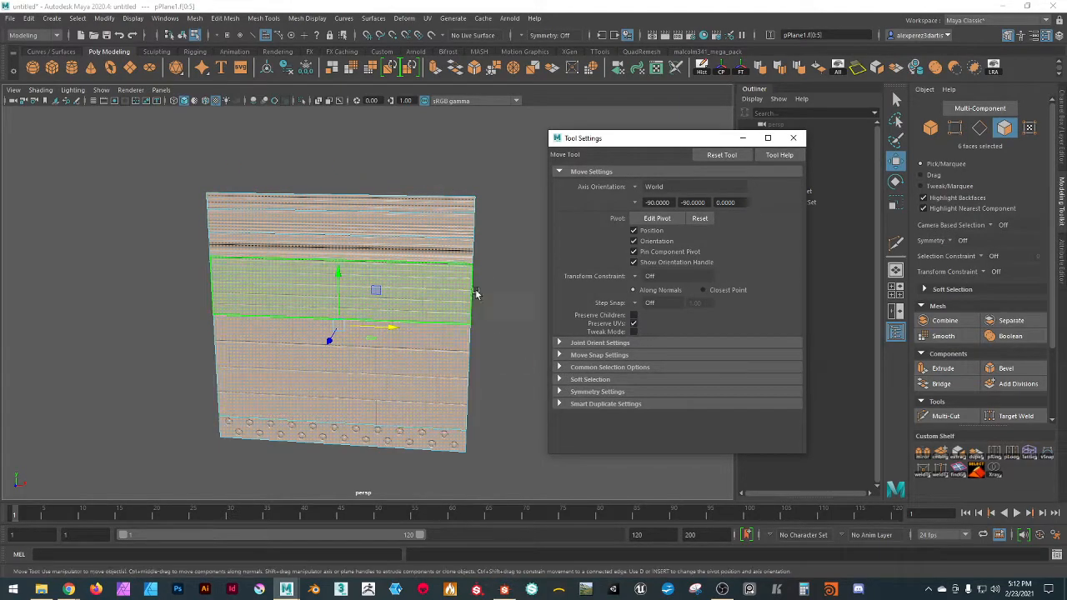
alt+drag(507, 295, 395, 281)
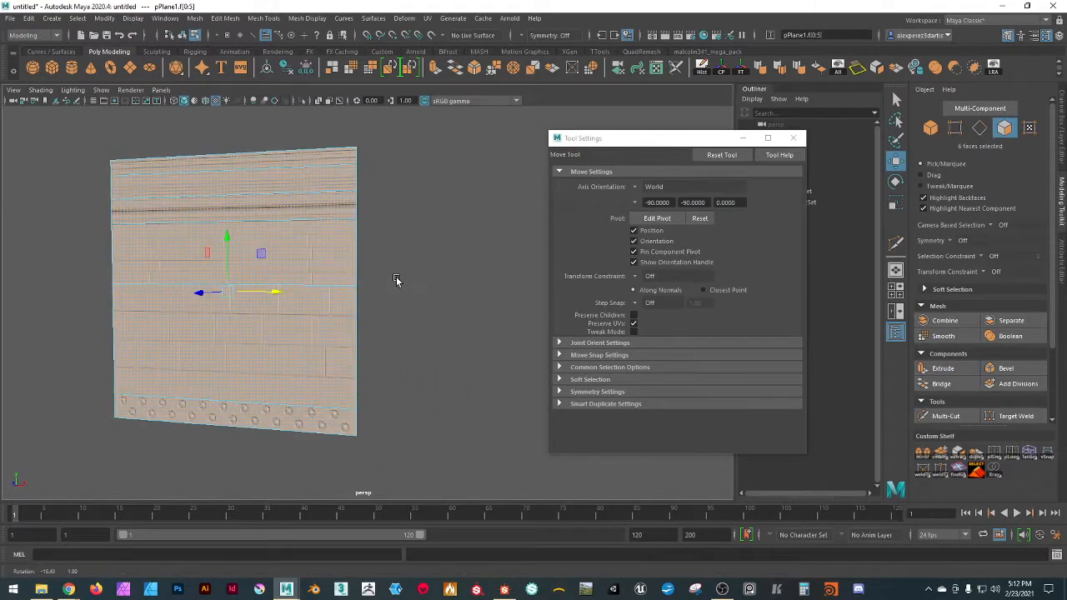
click(794, 139)
- Deselect the faces and return to object mode with the original wall plane selected
click(389, 334)
alt+drag(388, 334, 418, 327)
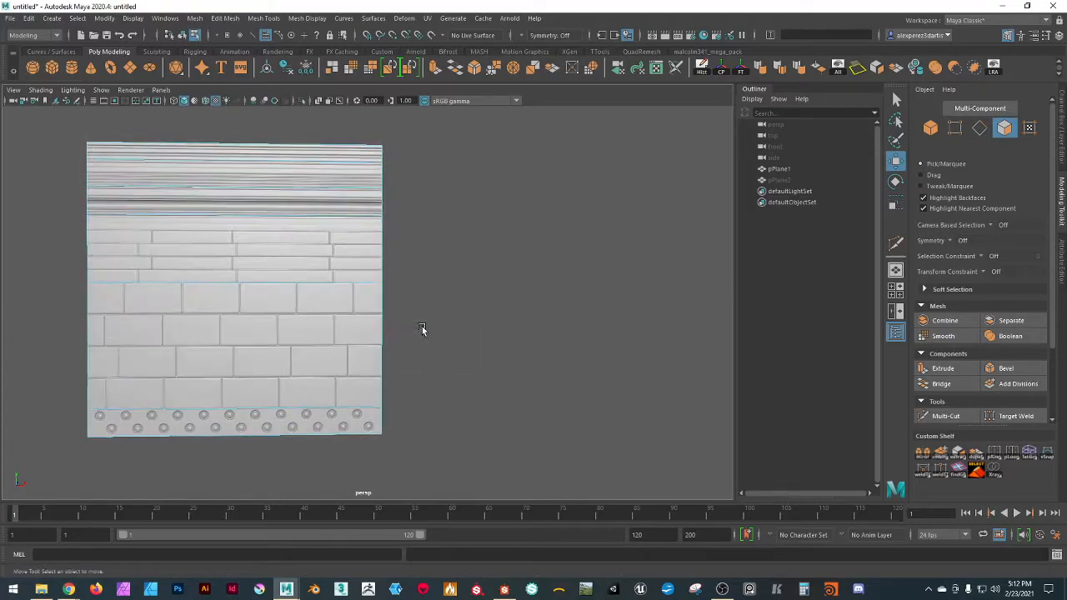
alt+middle_drag(419, 328, 520, 326)
scroll(528, 317, down, 5)
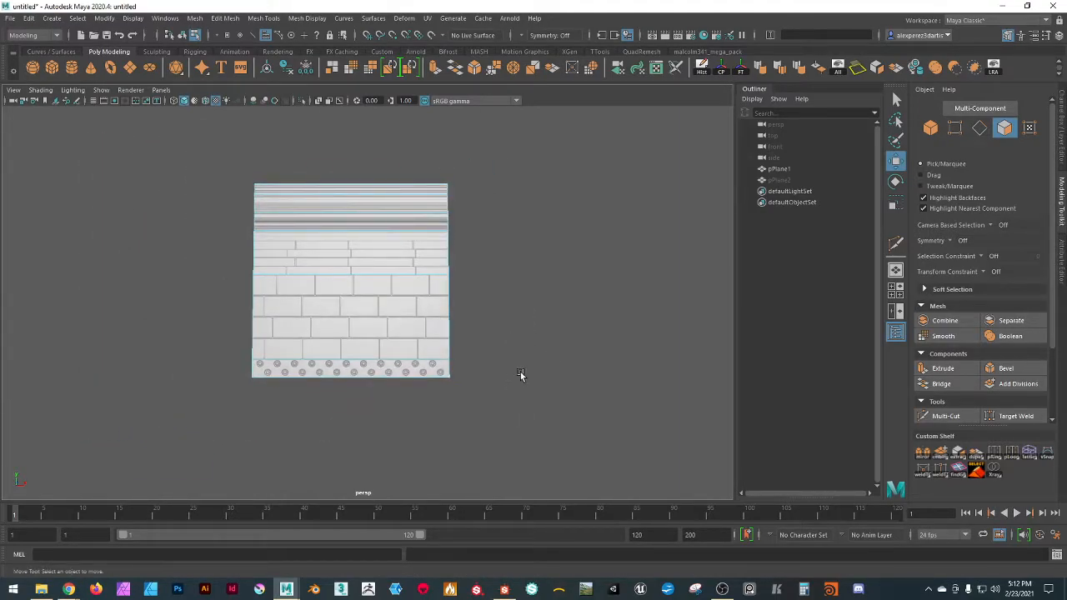
click(931, 126)
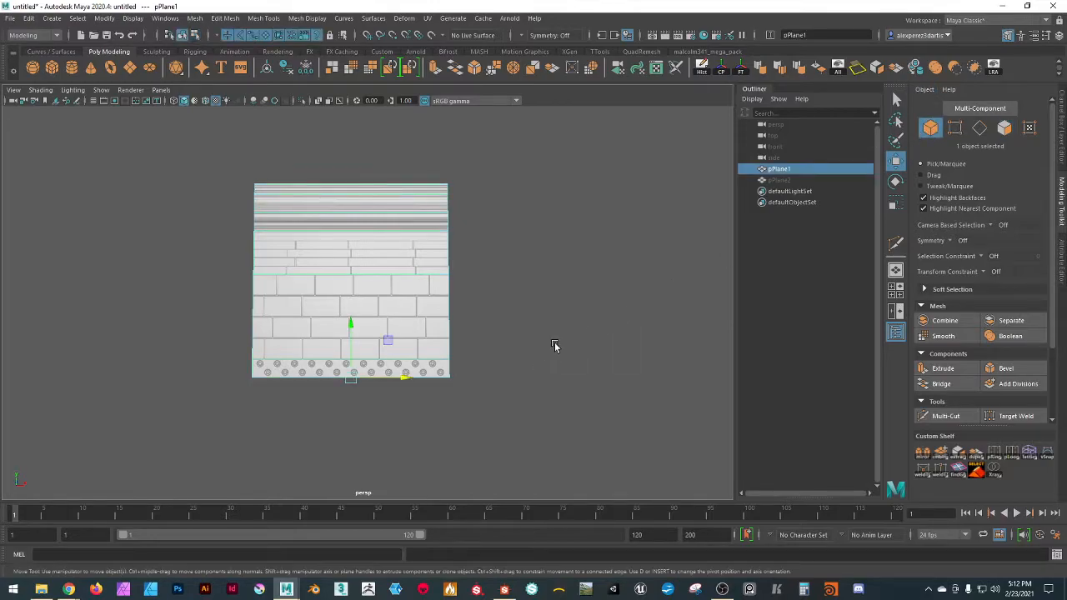
alt+drag(518, 374, 555, 398)
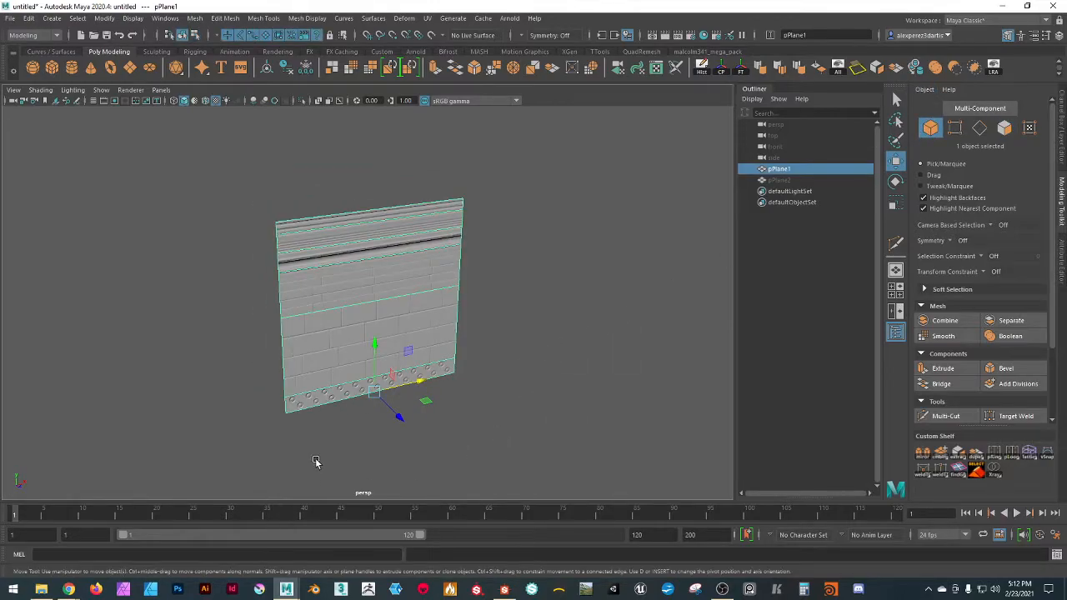
- Move the original wall plane's pivot onto its bottom-left corner vertex using vertex snapping
alt+middle_drag(316, 463, 314, 352)
scroll(314, 352, up, 3)
key(d)
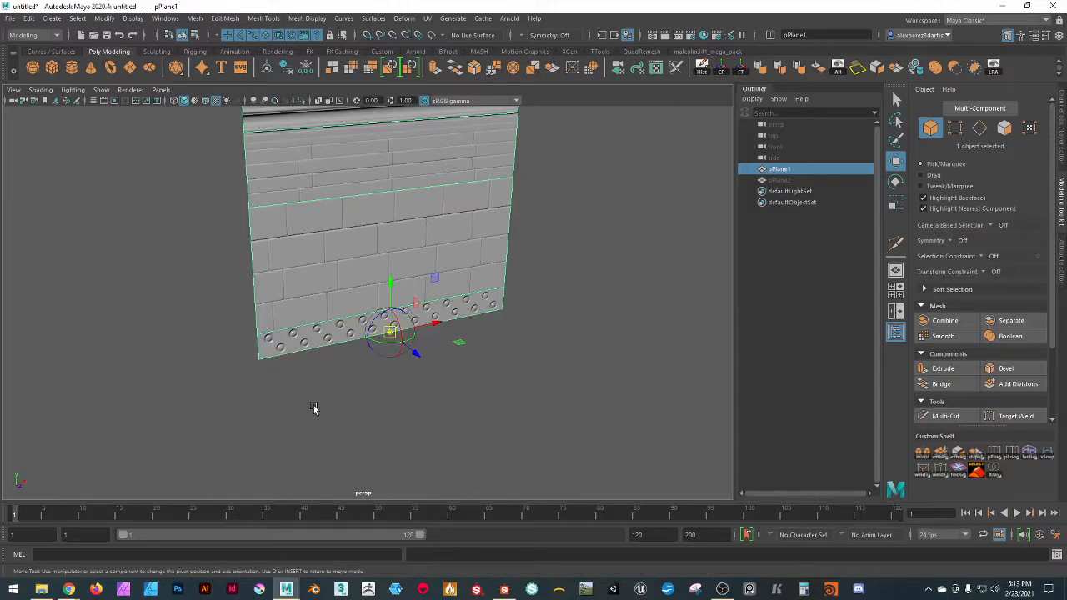
key(v)
drag(435, 327, 258, 359)
alt+drag(374, 414, 382, 338)
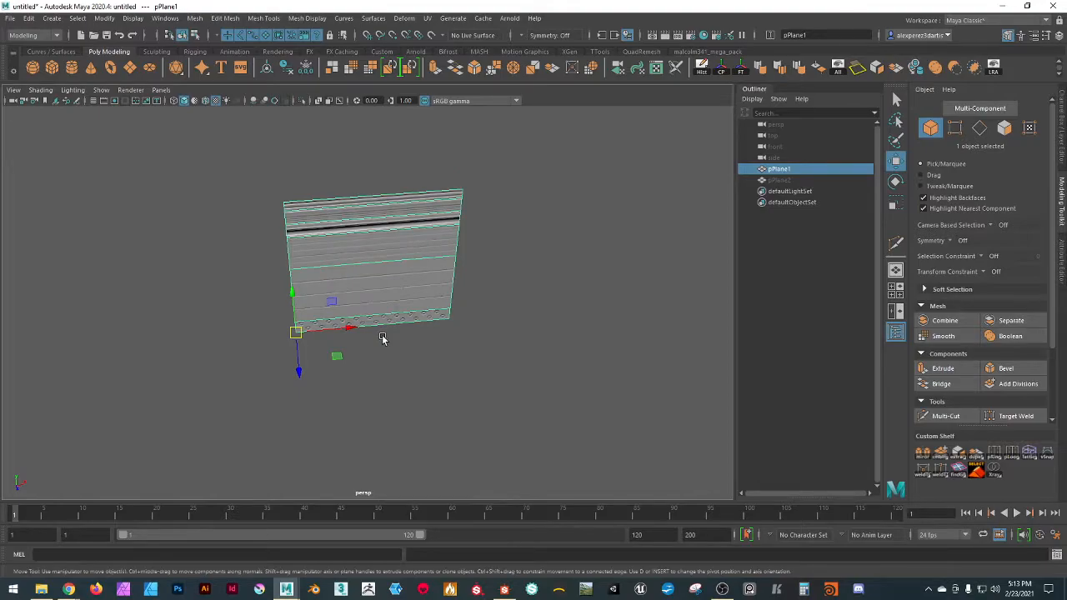
- Duplicate the original wall plane while rotating it -90 degrees about the vertical axis and display the copy's transform values
key(e)
alt+drag(353, 417, 400, 405)
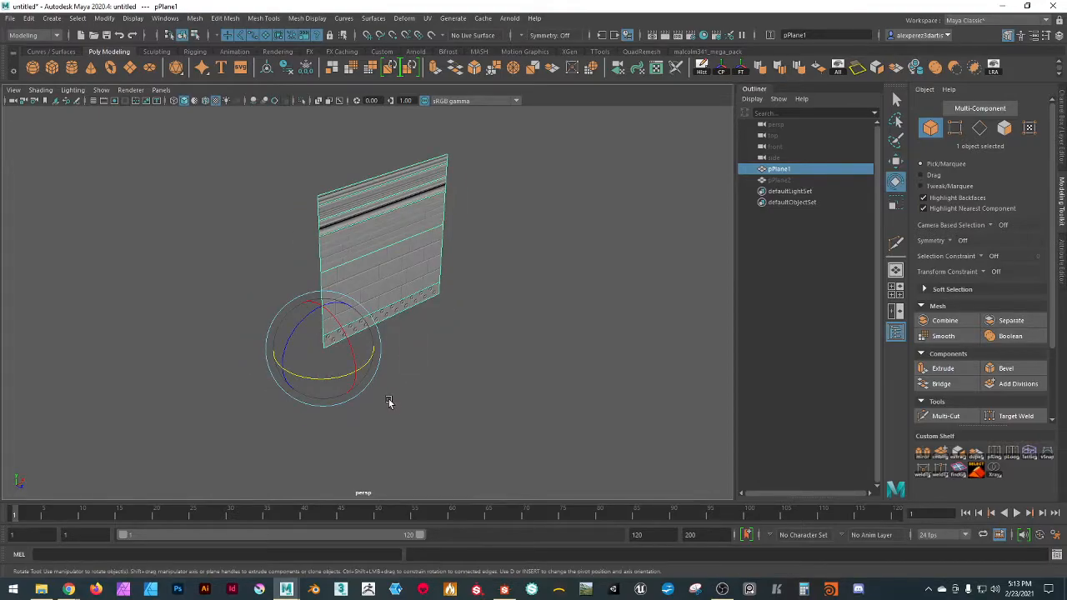
mouse_move(336, 389)
shift+mouse_down()
mouse_move(325, 376)
mouse_move(260, 381)
mouse_move(269, 378)
shift+mouse_up()
click(1062, 119)
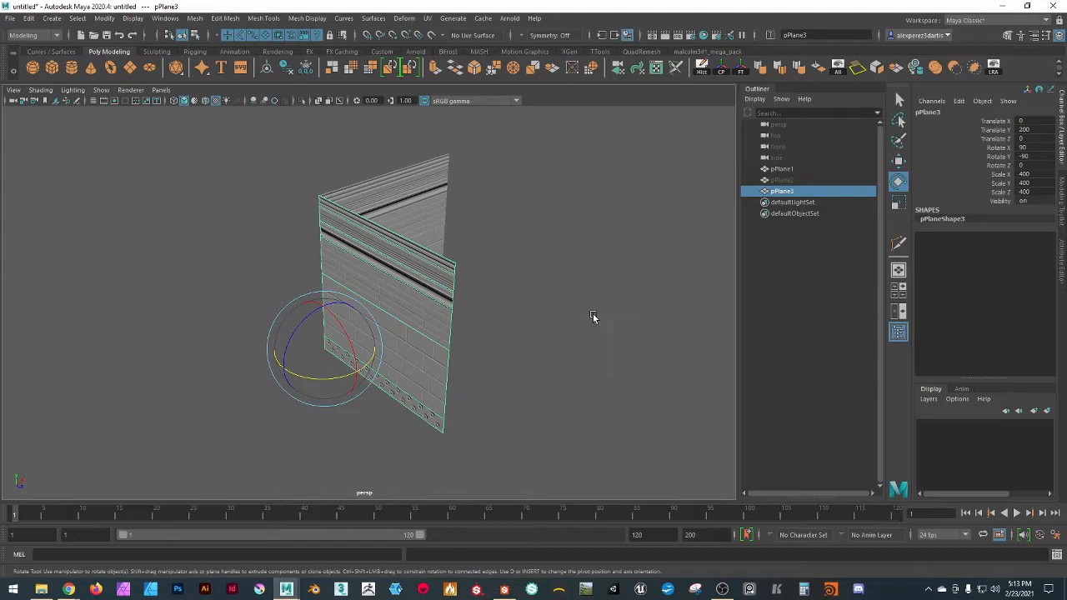
- Move the rotated copy to -400 along Z with grid snapping to form an outside corner with the original wall
key(w)
alt+drag(590, 318, 572, 374)
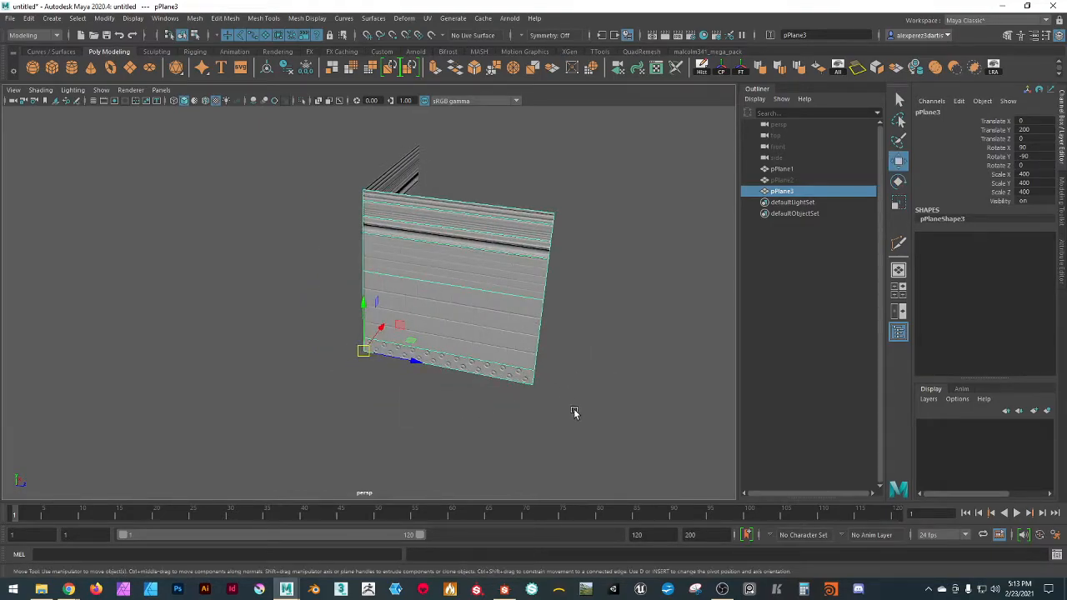
drag(347, 377, 370, 379)
key(x)
right_drag(411, 364, 386, 364)
click(412, 401)
click(423, 361)
drag(416, 362, 220, 318)
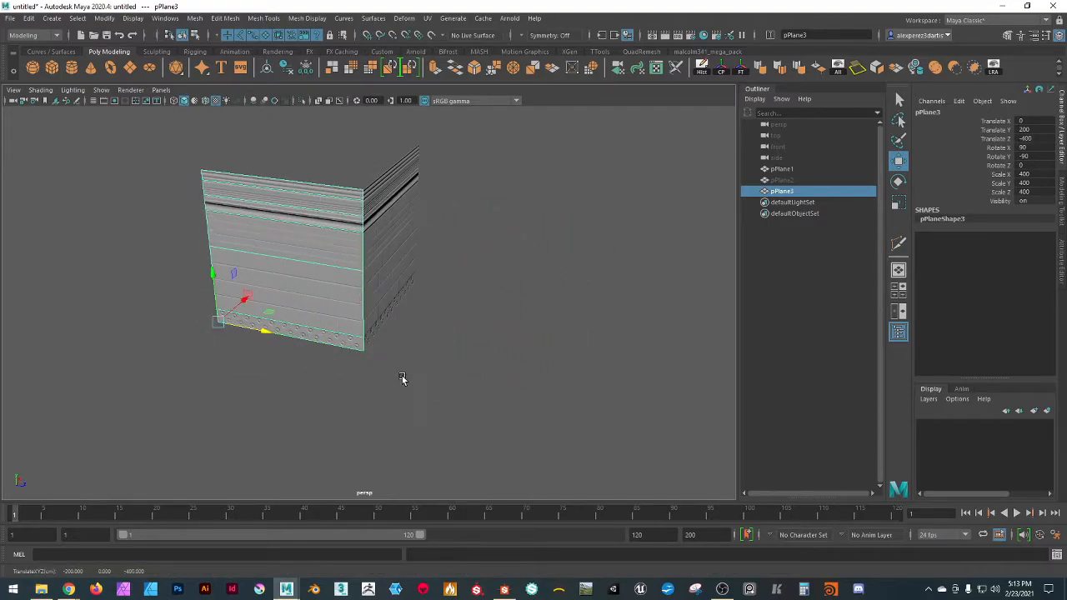
- Inspect how the two walls meet at the corner and snap the copy along Z again at -400
scroll(364, 346, up, 3)
alt+drag(420, 373, 301, 345)
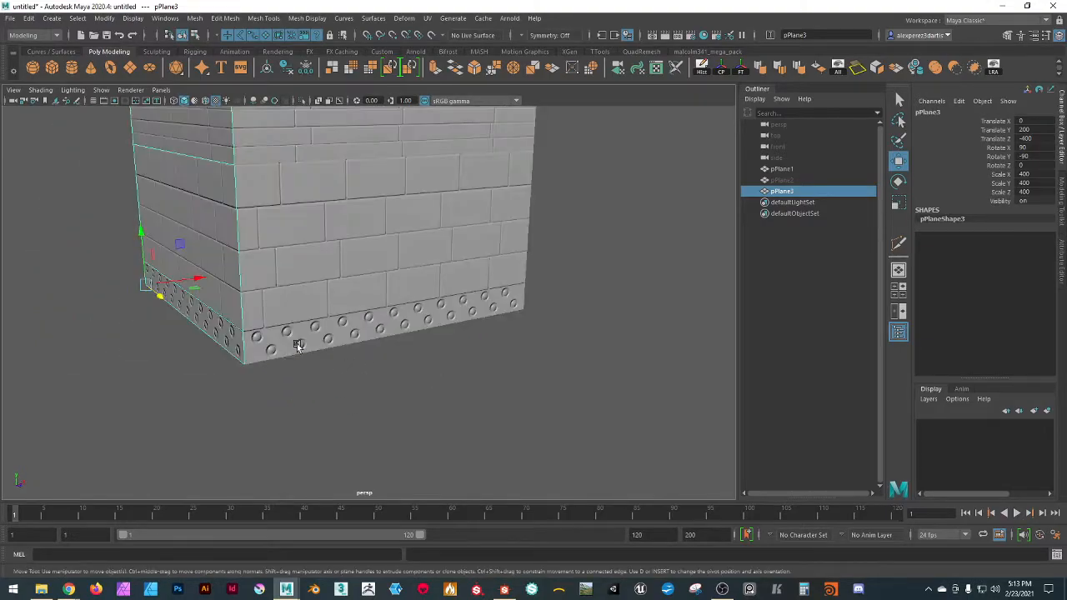
alt+middle_drag(300, 345, 381, 432)
mouse_move(381, 432)
alt+mouse_down()
mouse_move(393, 345)
mouse_move(428, 291)
mouse_move(429, 369)
mouse_move(422, 359)
mouse_move(460, 324)
mouse_move(409, 312)
mouse_move(389, 348)
mouse_move(445, 331)
mouse_move(472, 350)
mouse_move(383, 418)
alt+mouse_up()
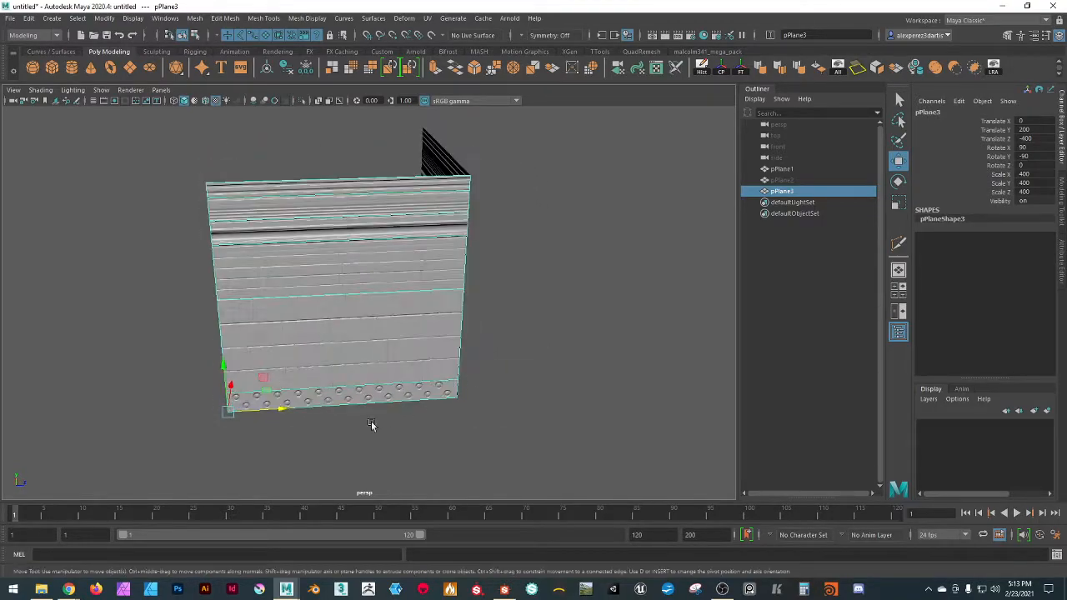
drag(281, 414, 227, 411)
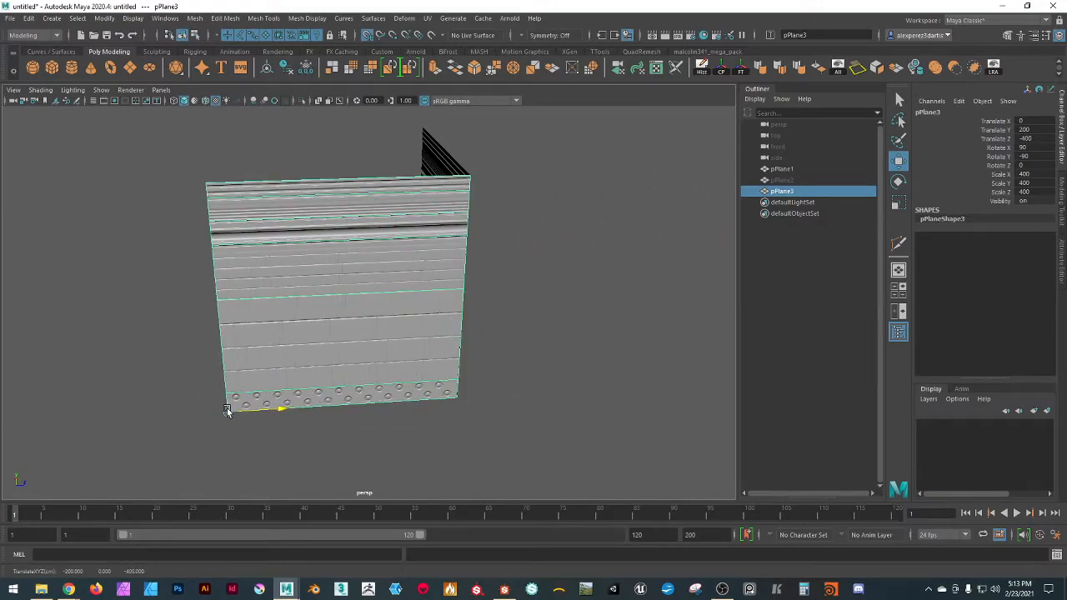
alt+drag(450, 387, 533, 341)
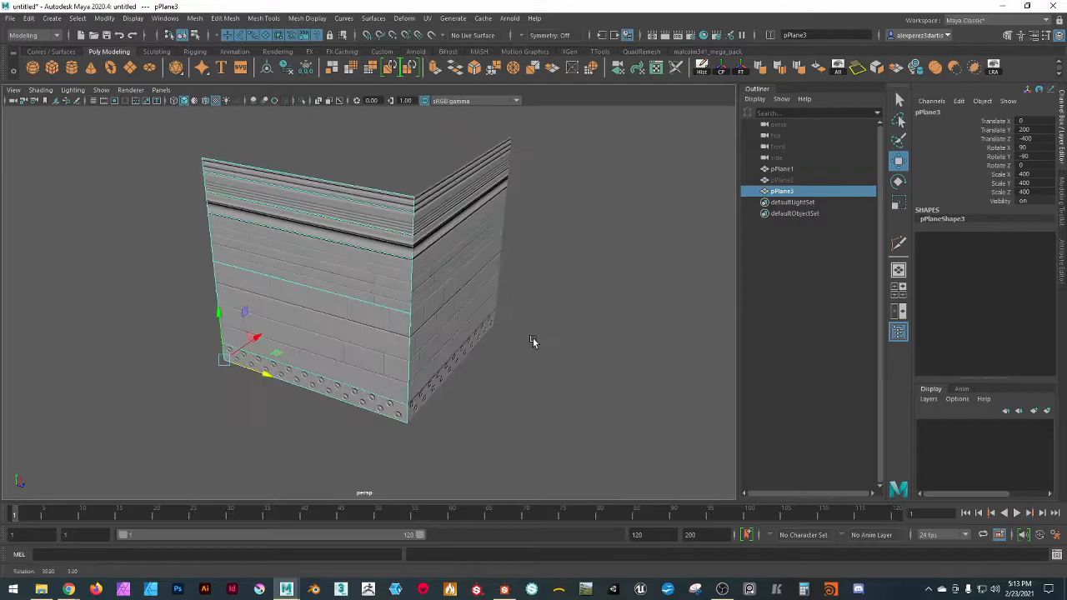
- Select the original wall plane at the corner and delete its construction history
alt+middle_drag(555, 212, 437, 264)
alt+right_drag(438, 264, 512, 267)
click(512, 268)
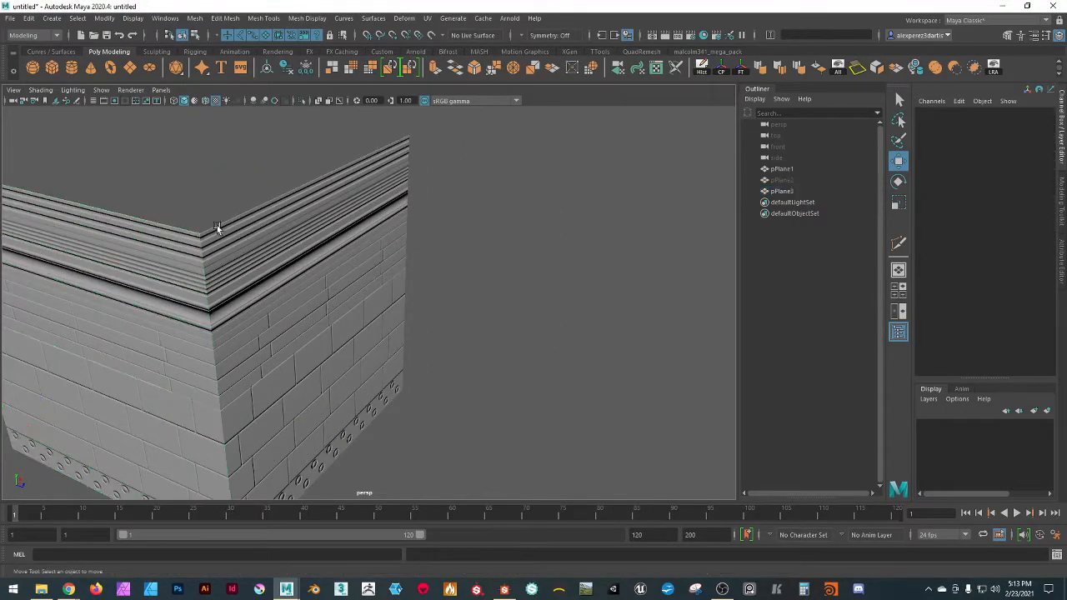
click(238, 241)
key(f)
alt+drag(538, 340, 590, 338)
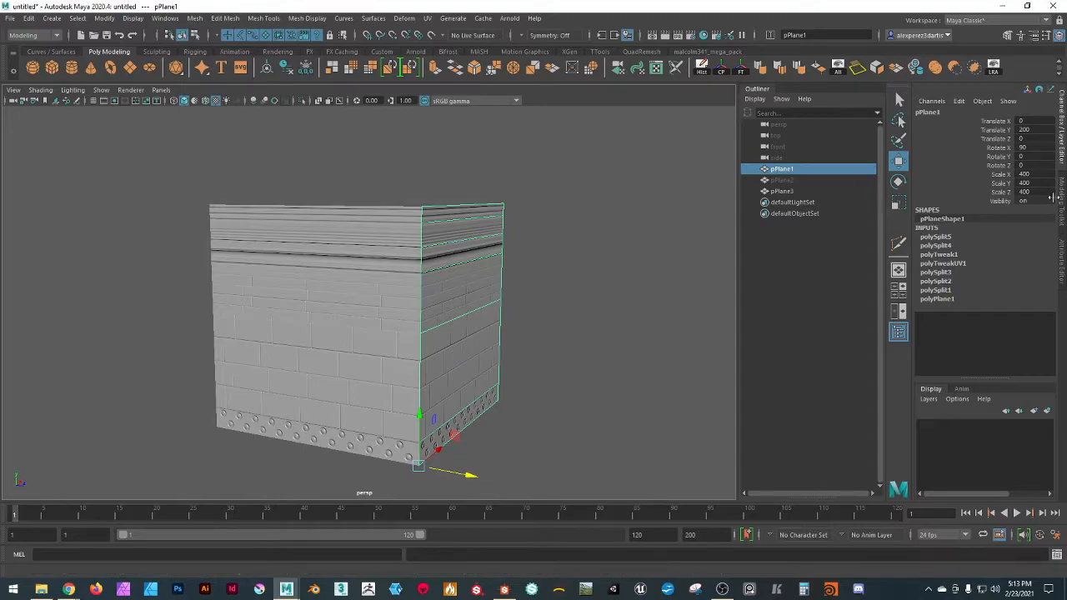
click(703, 66)
click(658, 278)
click(466, 211)
- Select the topmost strip face of the original wall and move it outward along Z to form a sloping cornice
alt+drag(508, 244, 568, 291)
click(1057, 189)
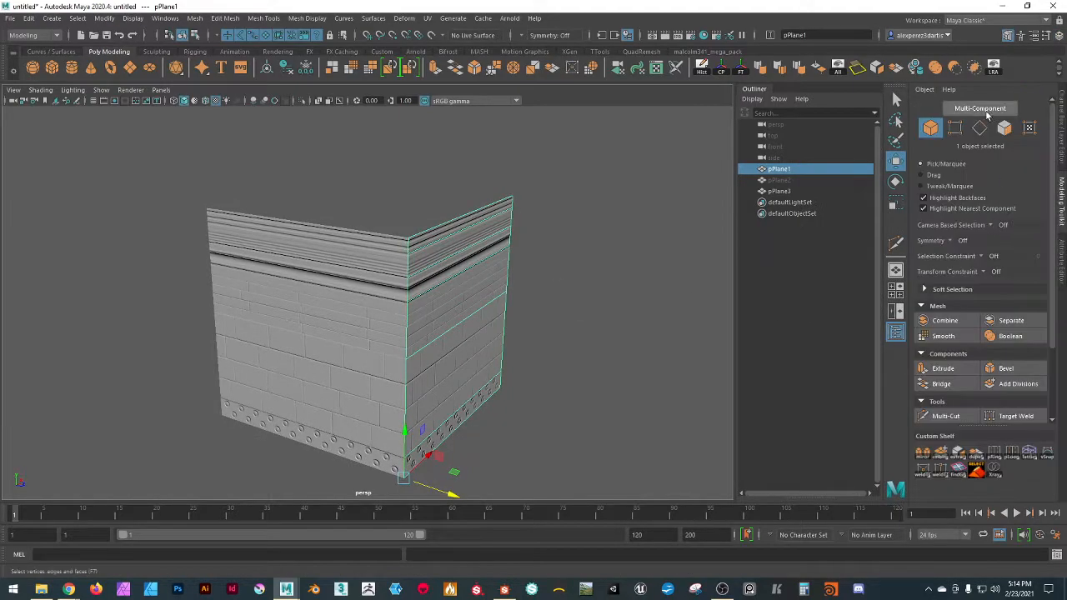
click(980, 128)
scroll(463, 253, up, 3)
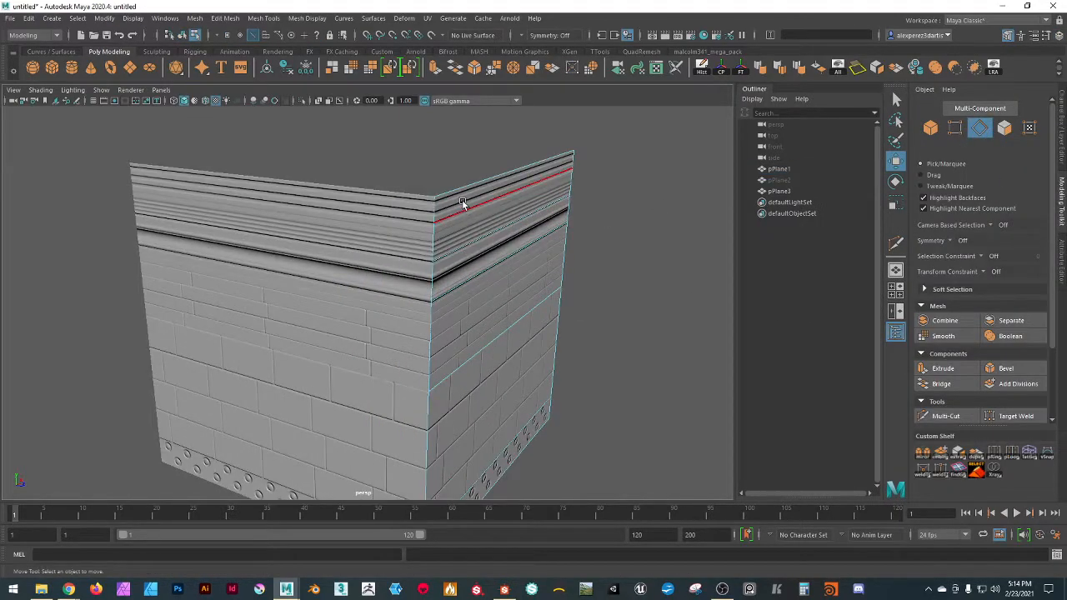
click(1005, 128)
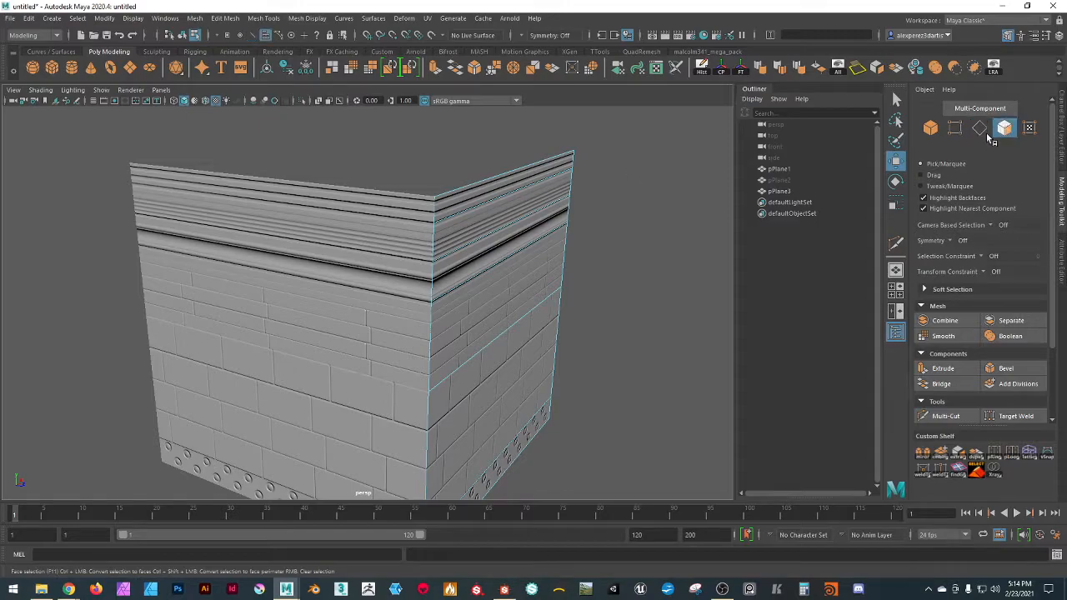
click(500, 183)
drag(570, 185, 591, 194)
mouse_move(639, 281)
alt+mouse_down()
mouse_move(626, 262)
mouse_move(645, 267)
mouse_move(631, 267)
alt+mouse_up()
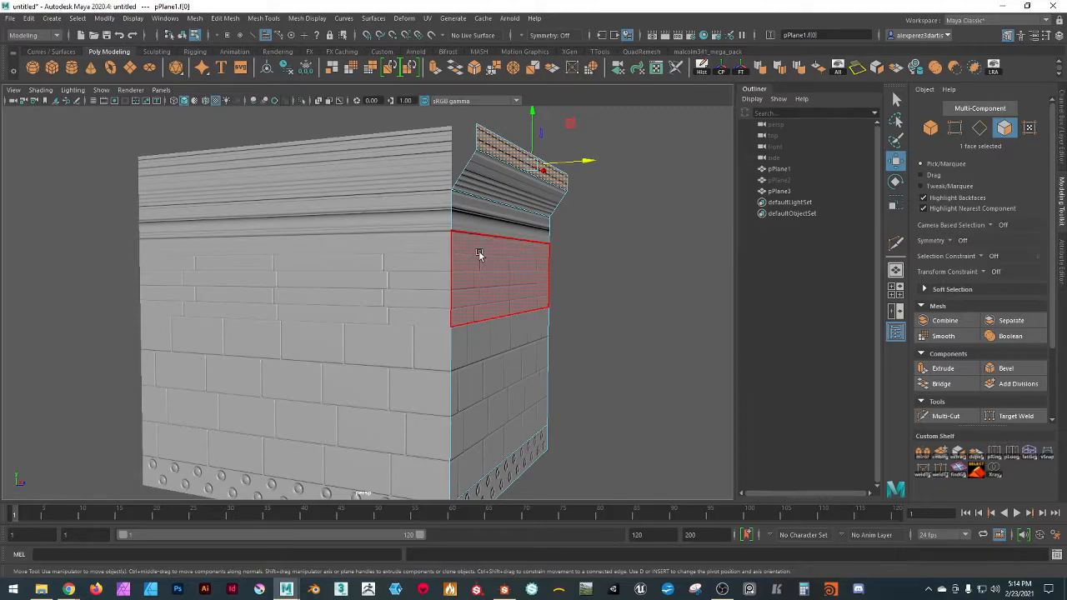
- Multi-Cut a horizontal edge across the original wall just above the seam between the small and large bricks
click(946, 416)
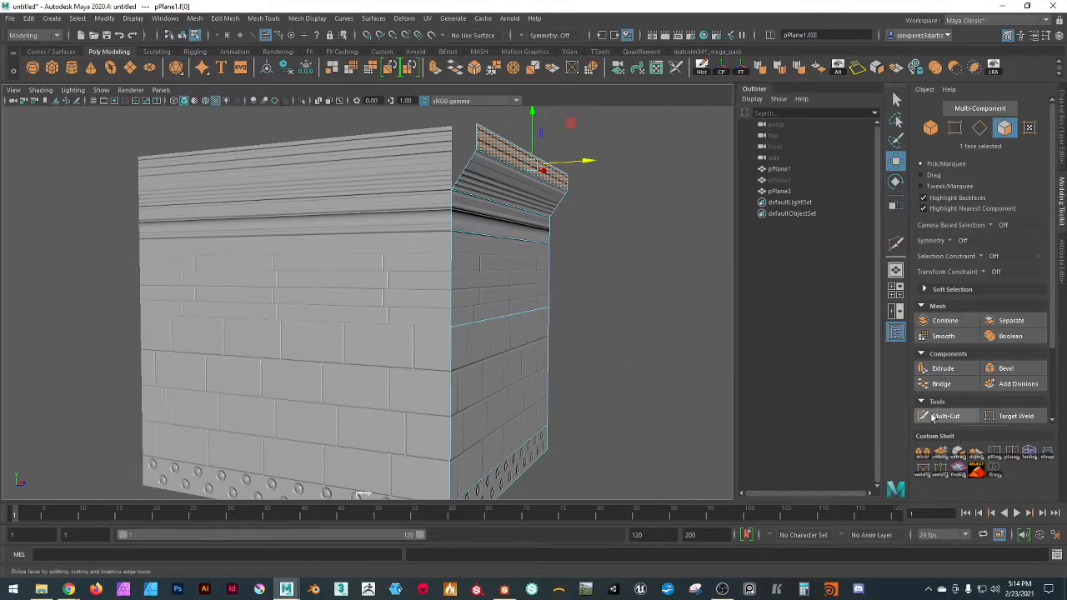
click(548, 308)
scroll(533, 379, up, 3)
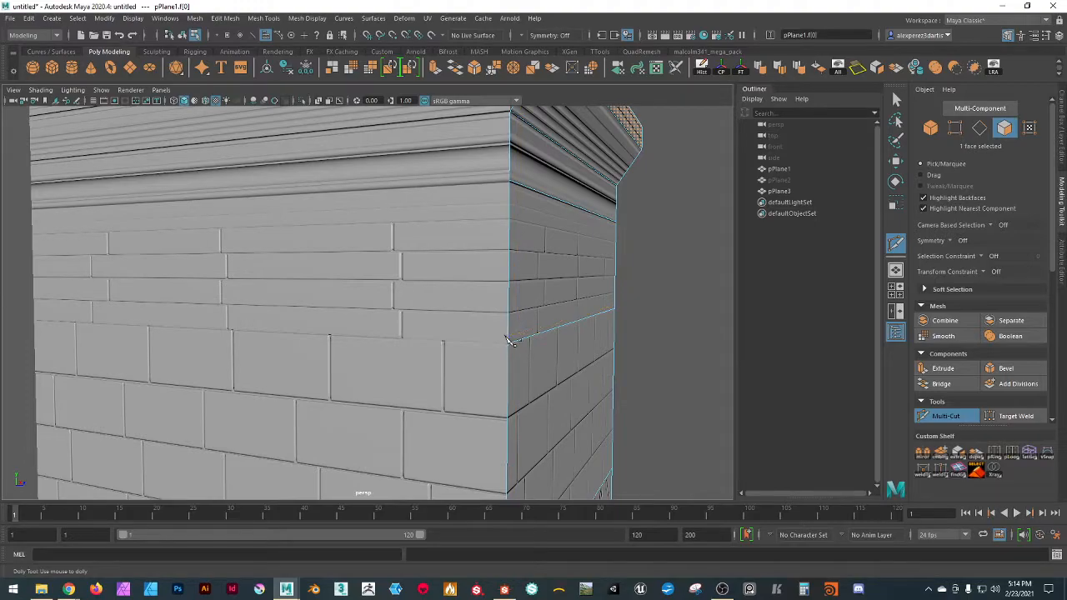
click(507, 335)
key(Return)
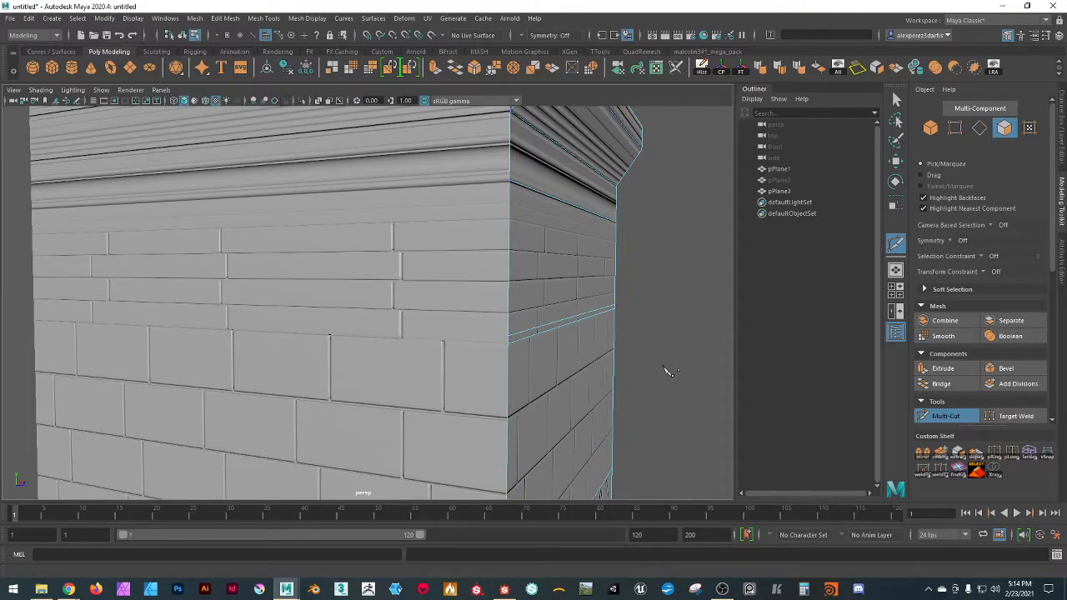
- Move all faces above the new cut slightly outward to create a ledge on the original wall, and return to object mode
key(w)
scroll(656, 364, down, 5)
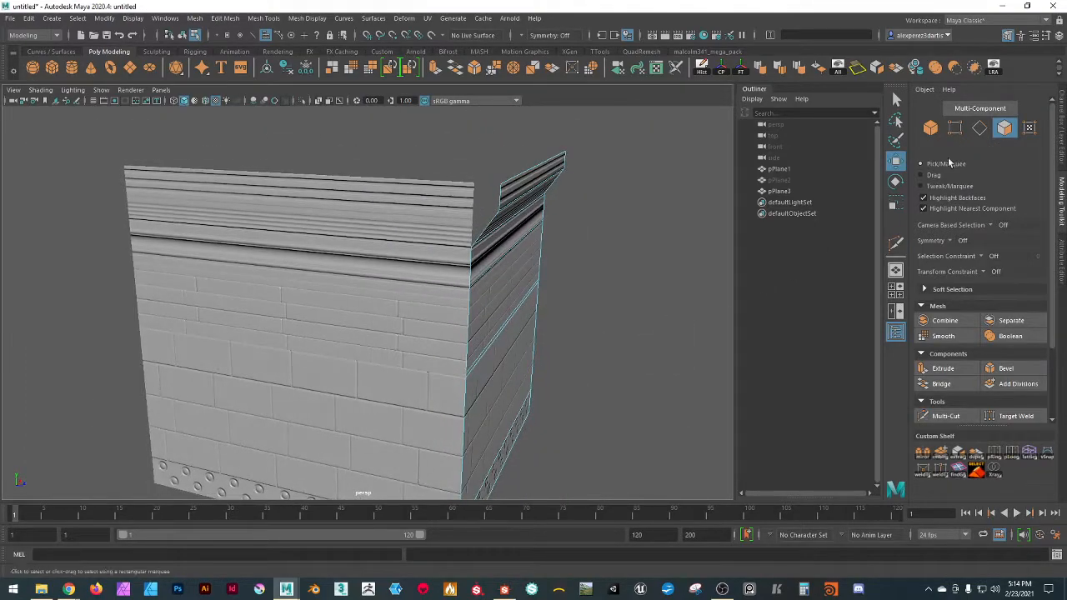
click(534, 177)
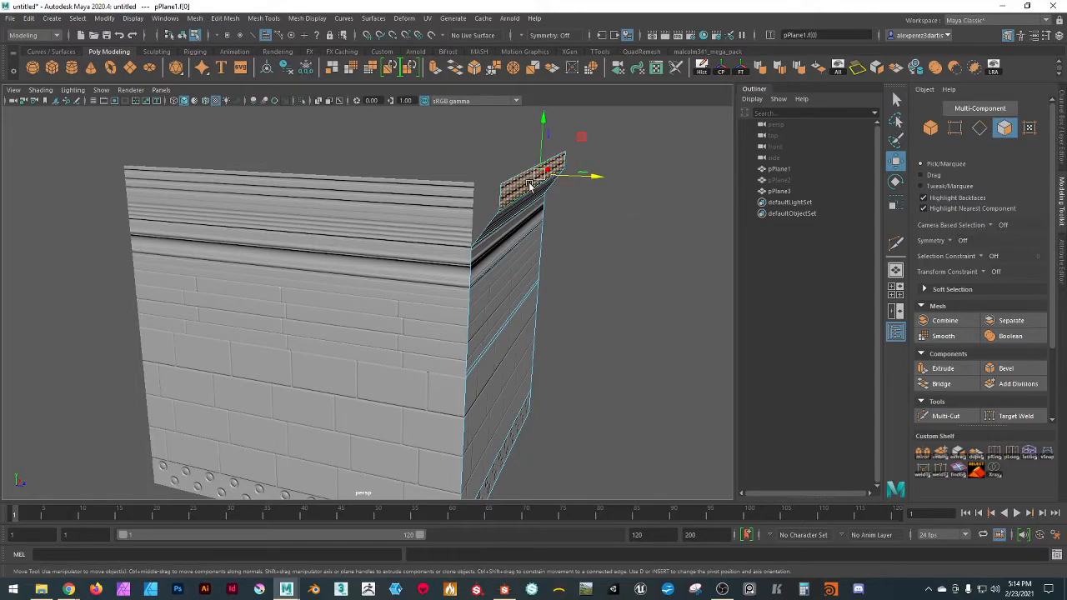
shift+click(495, 219)
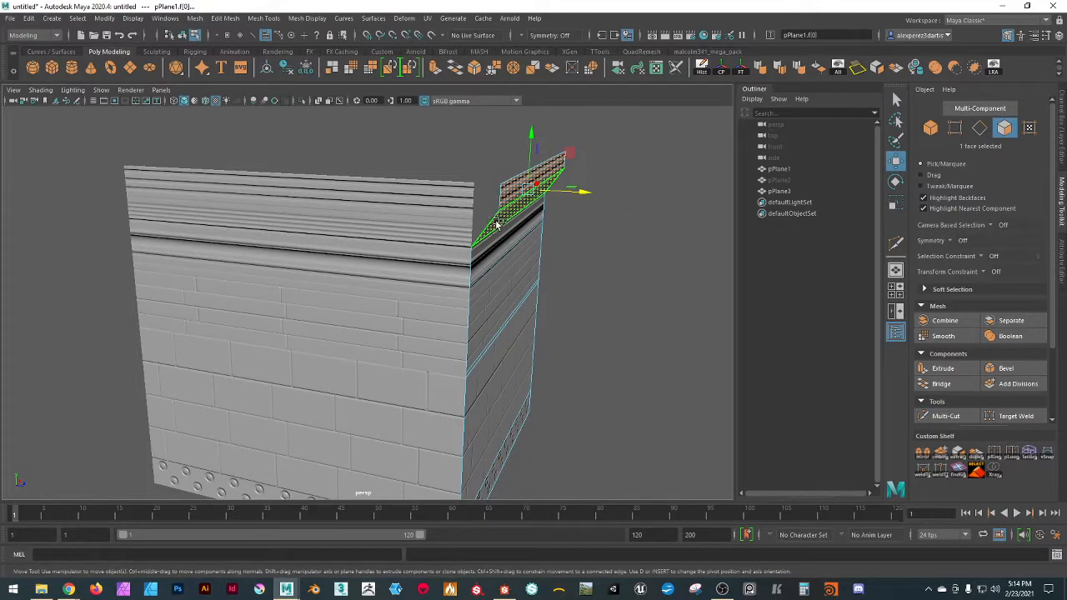
shift+click(492, 287)
drag(584, 246, 593, 259)
scroll(642, 327, down, 3)
alt+drag(643, 333, 622, 324)
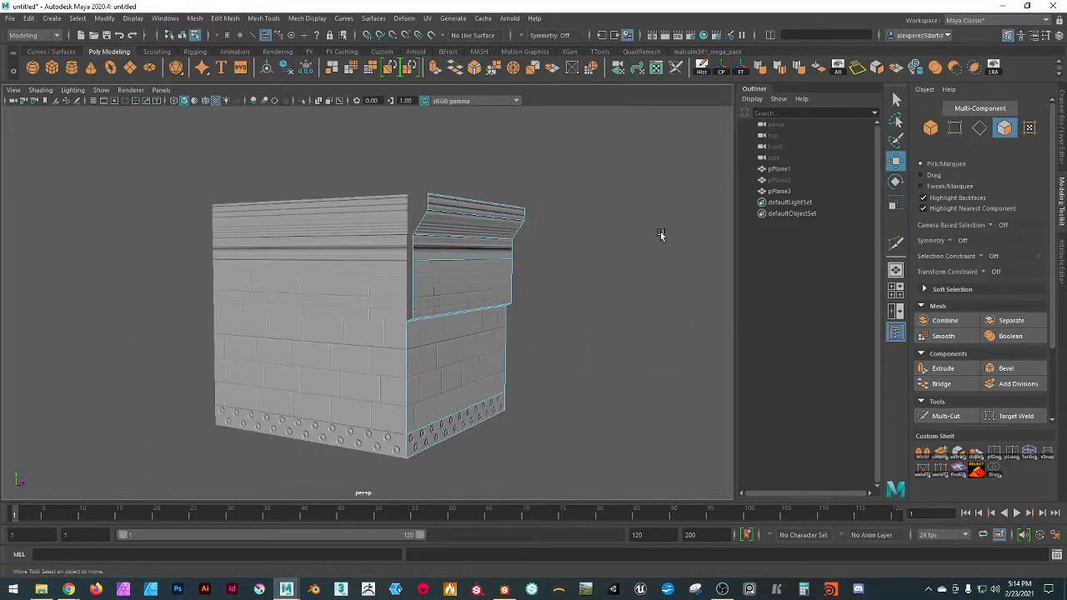
click(930, 127)
- Delete the flat duplicate wall that adjoins the profiled original
click(512, 338)
click(325, 311)
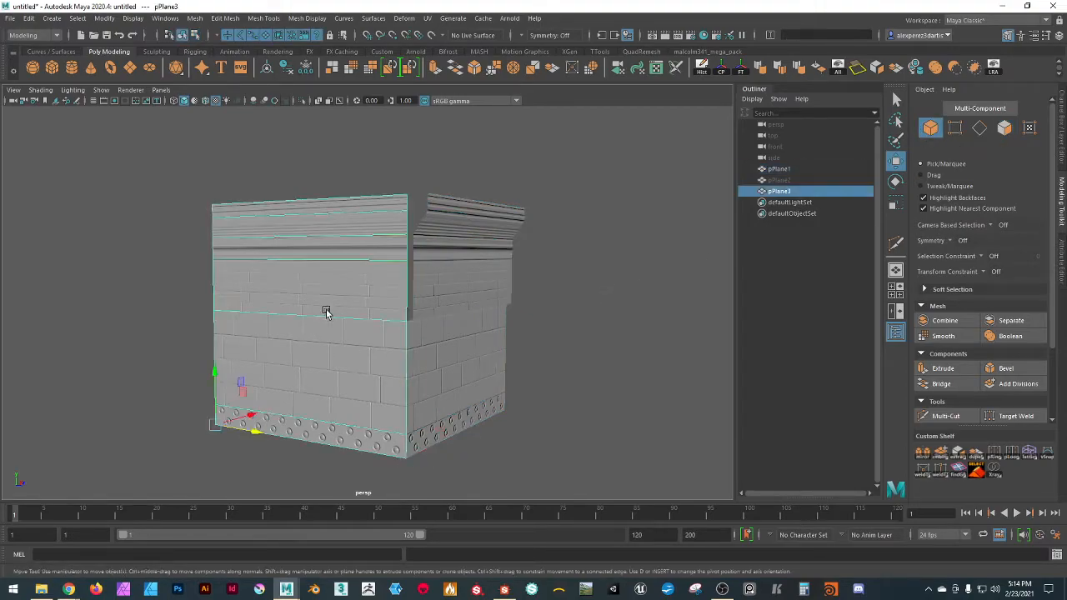
key(Delete)
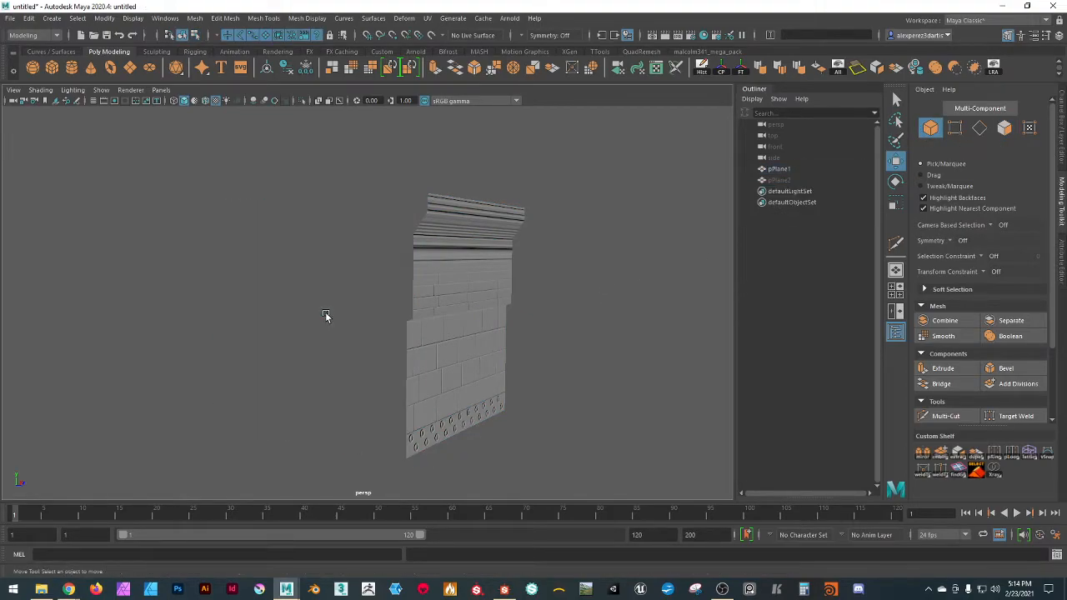
- Duplicate the profiled wall along Z and rotate the copy -95 degrees about the vertical axis
click(428, 414)
alt+drag(558, 395, 523, 411)
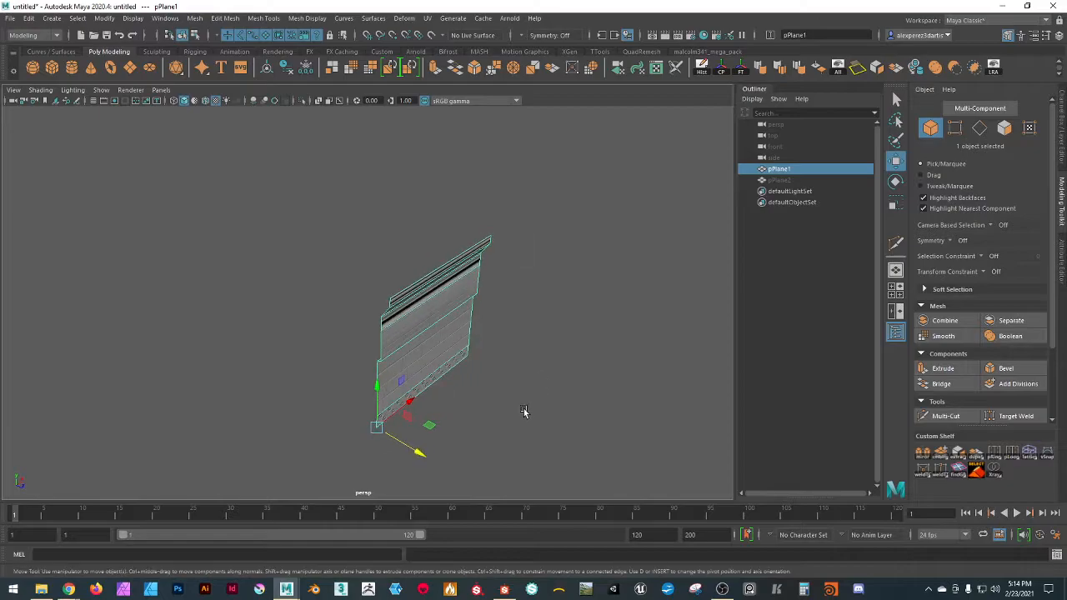
mouse_move(420, 458)
shift+mouse_down()
mouse_move(306, 398)
mouse_move(248, 393)
shift+mouse_up()
key(e)
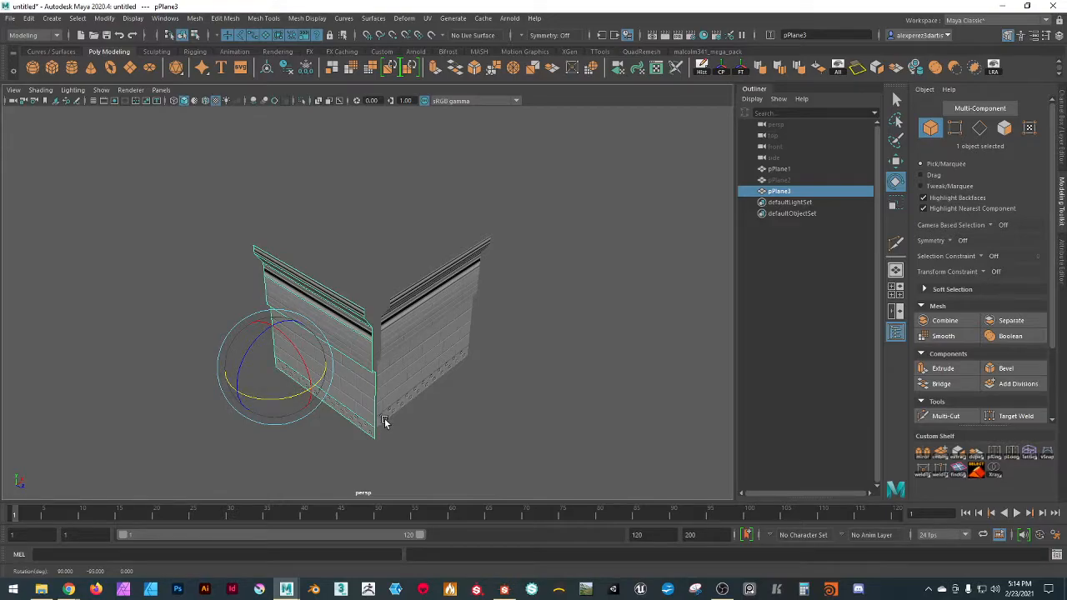
key(w)
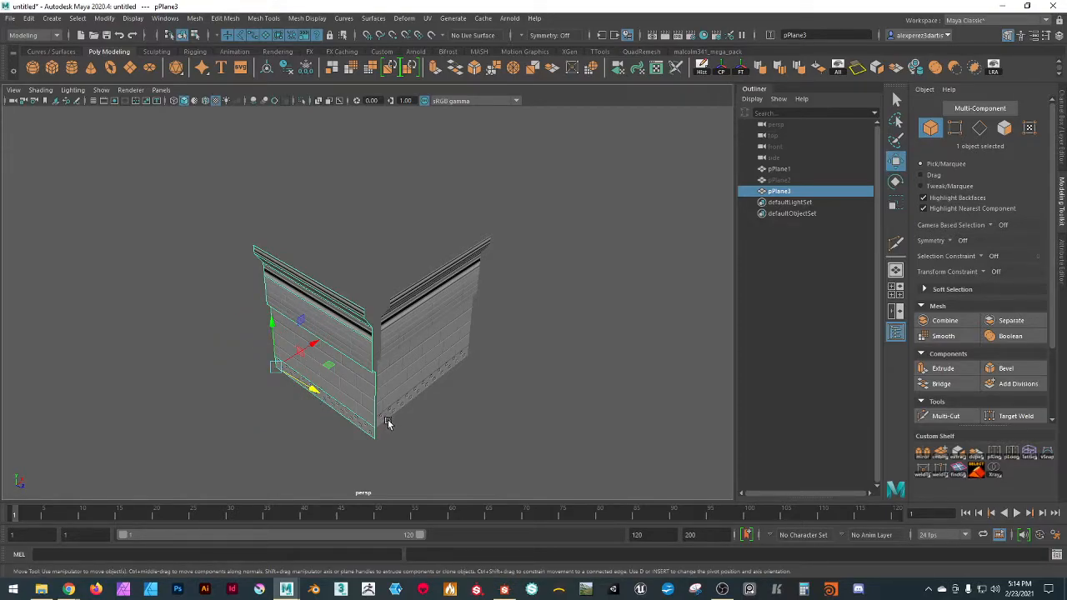
- Snap the rotated copy along X and Z against the original wall's corner, with its pivot at X -165, Z -400
key(v)
drag(313, 343, 327, 342)
drag(411, 400, 619, 415)
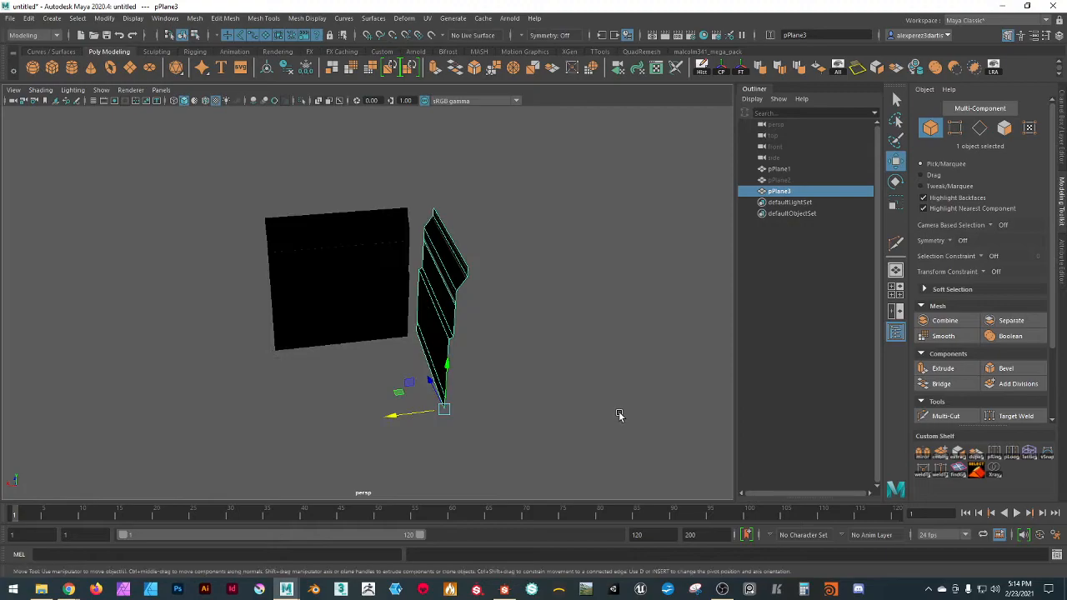
drag(396, 419, 427, 382)
alt+drag(606, 376, 378, 254)
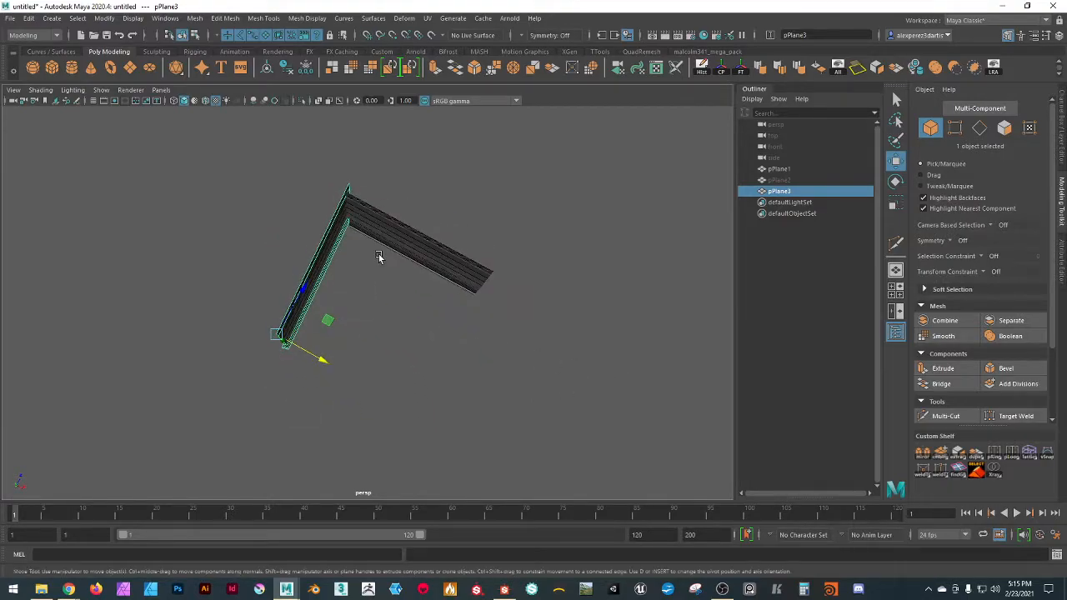
drag(305, 291, 259, 340)
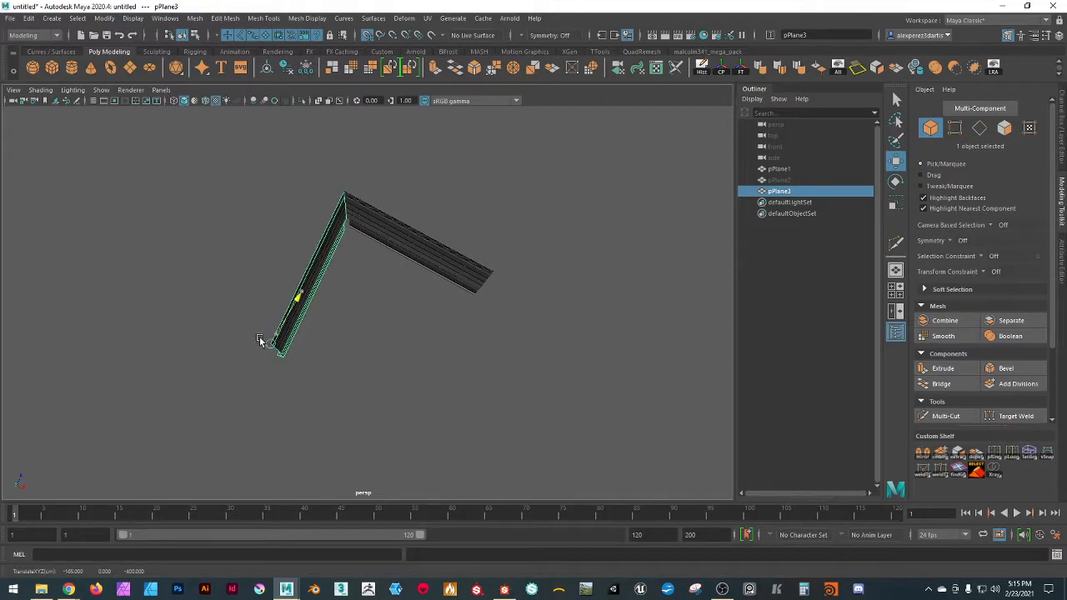
- Set the copied wall's pivot at its bottom corner vertex next to the original wall
alt+drag(562, 191, 361, 283)
scroll(361, 284, up, 3)
scroll(438, 306, up, 5)
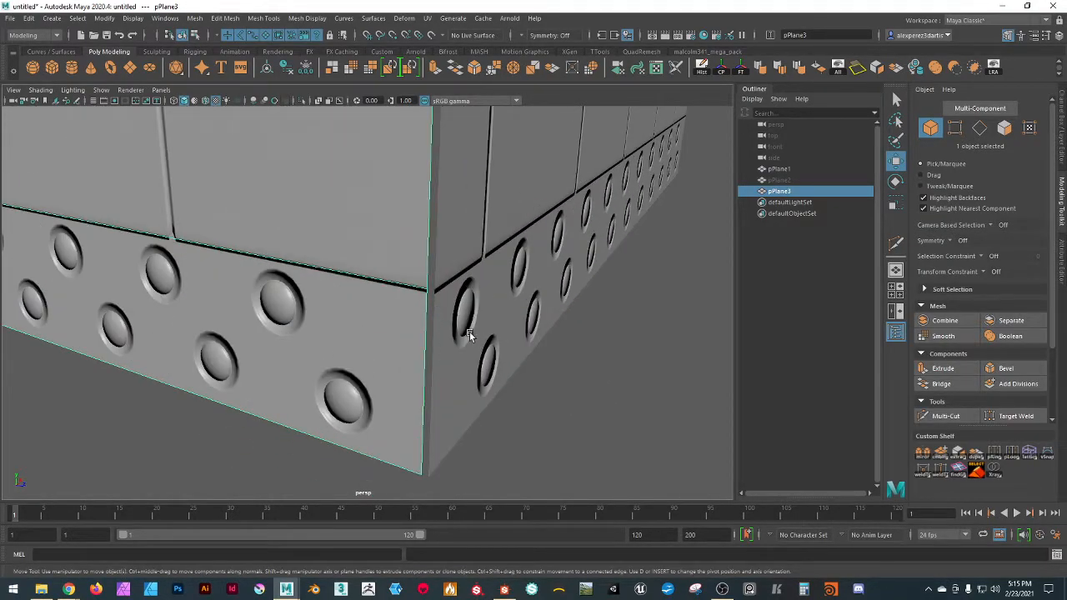
scroll(456, 322, down, 5)
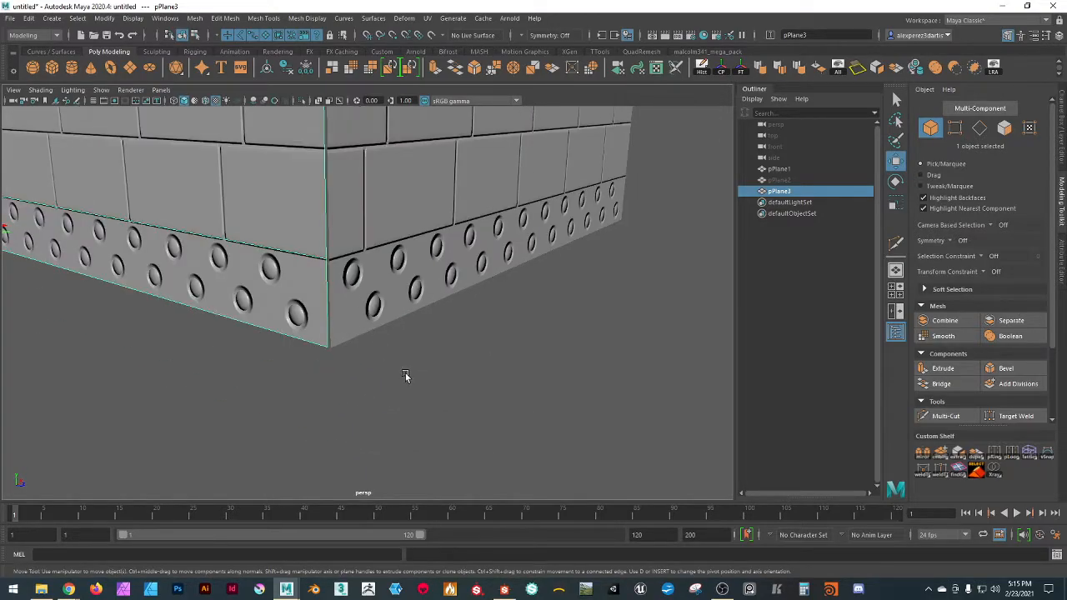
key(d)
click(332, 357)
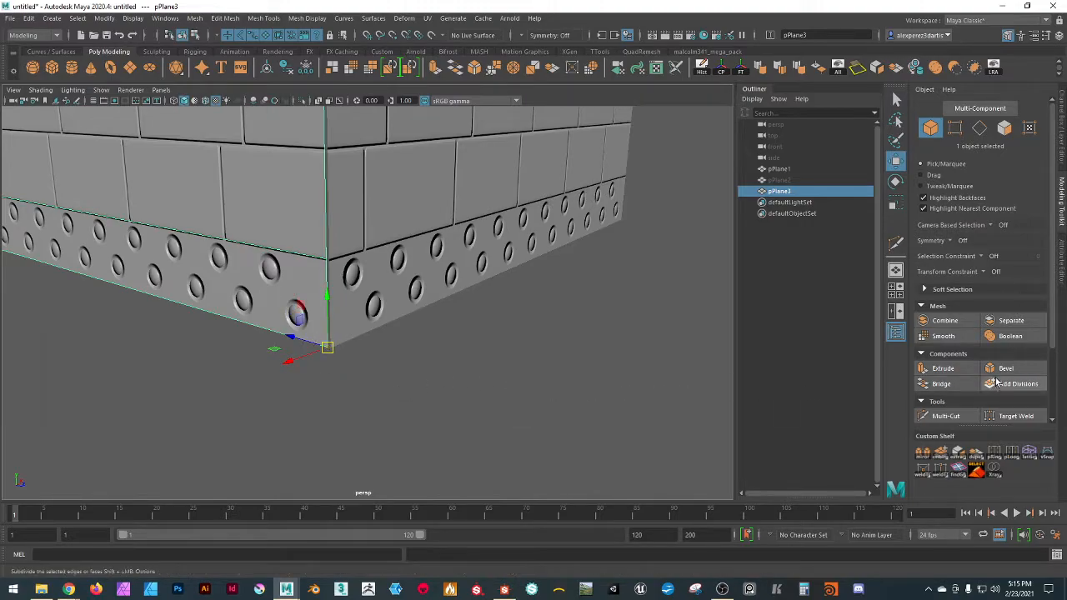
- Set the Move tool's axis orientation to World for the copied wall
scroll(967, 358, down, 3)
click(923, 383)
click(944, 397)
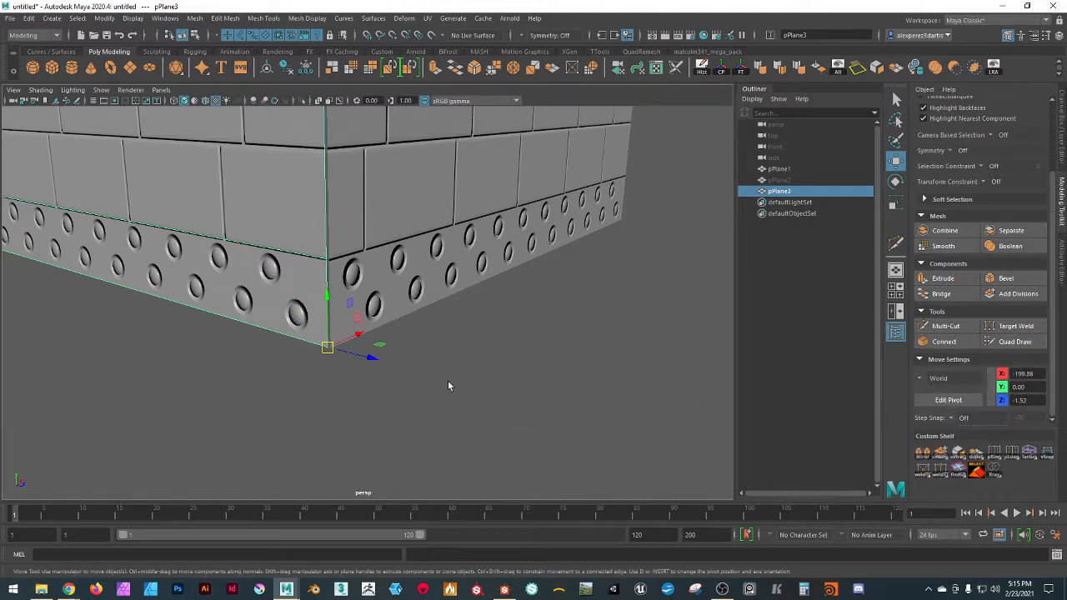
- Snap the copied wall along X and Z so its bottom corner meets the original wall's corner at X -200
alt+drag(366, 374, 369, 392)
drag(324, 450, 381, 429)
mouse_move(440, 452)
alt+mouse_down()
mouse_move(412, 443)
mouse_move(423, 443)
alt+mouse_up()
click(319, 355)
alt+drag(335, 441, 383, 347)
click(386, 313)
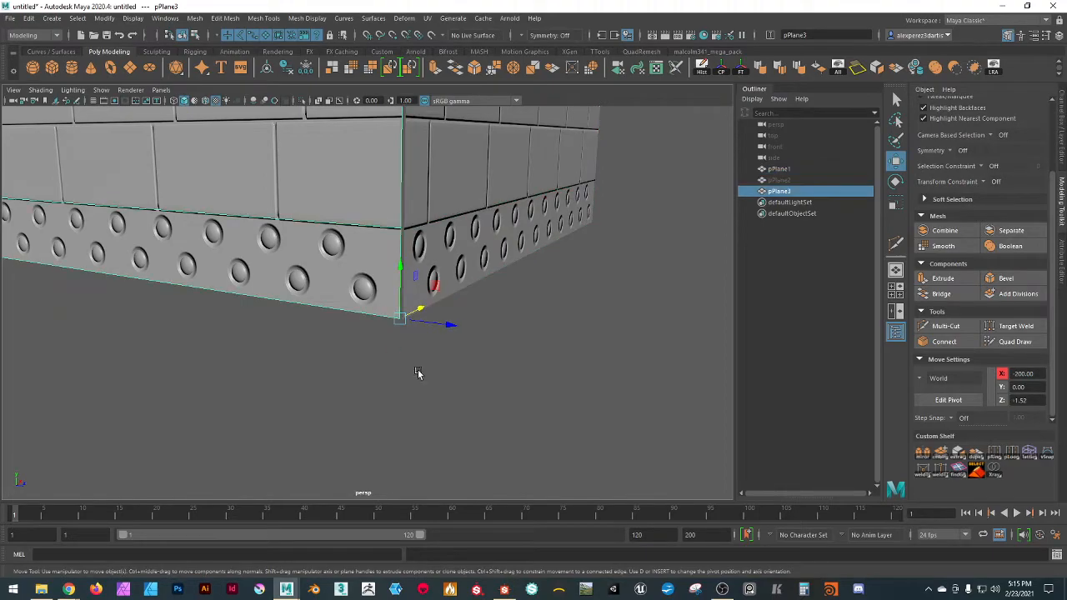
drag(449, 326, 433, 327)
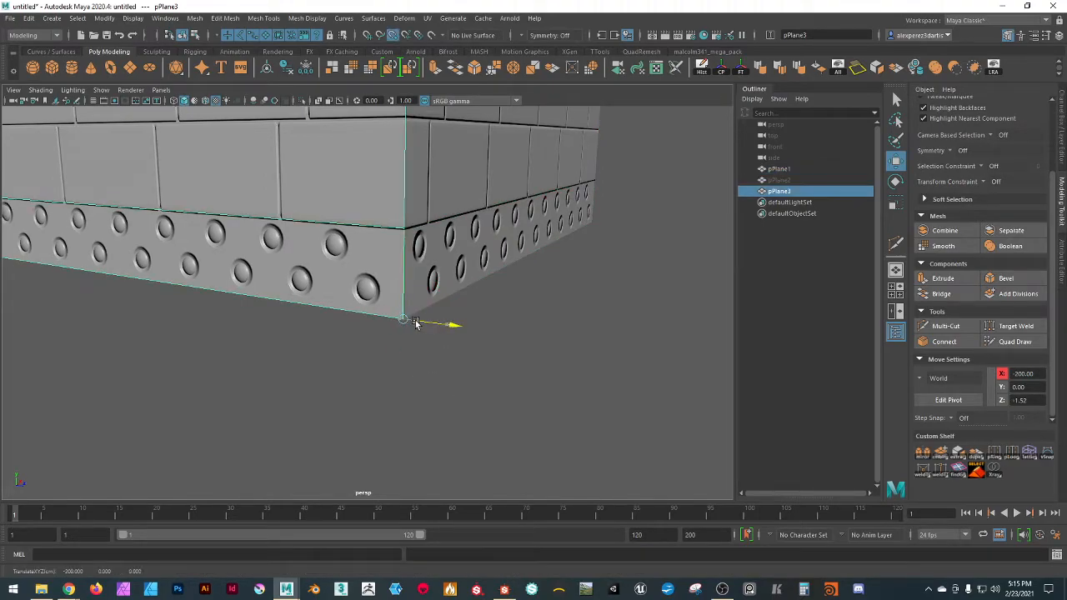
click(565, 336)
- Select the original wall's corner vertex at the lower edge of the upper brick band and check the Move tool's Preserve UVs setting
scroll(564, 336, down, 8)
alt+drag(485, 280, 417, 171)
scroll(381, 229, up, 6)
alt+middle_drag(417, 171, 398, 416)
scroll(405, 366, up, 4)
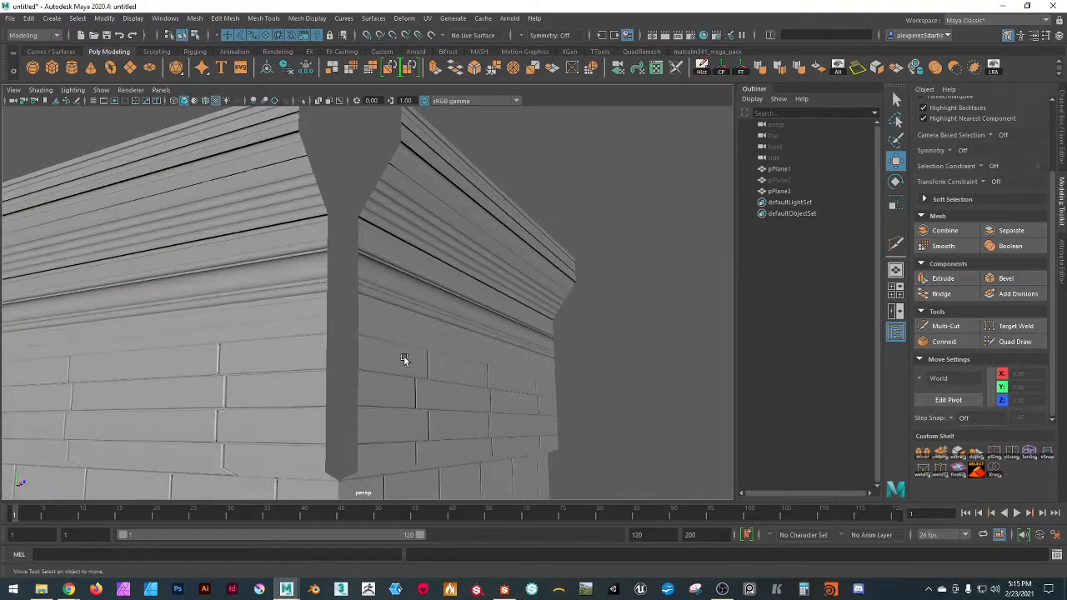
alt+drag(412, 358, 322, 365)
click(294, 300)
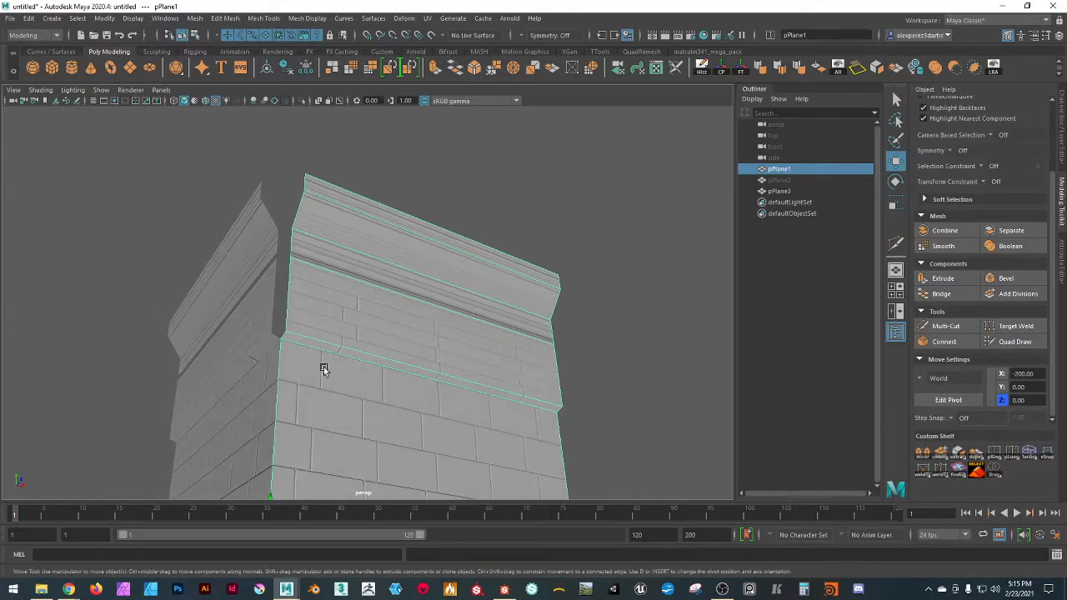
scroll(991, 136, up, 3)
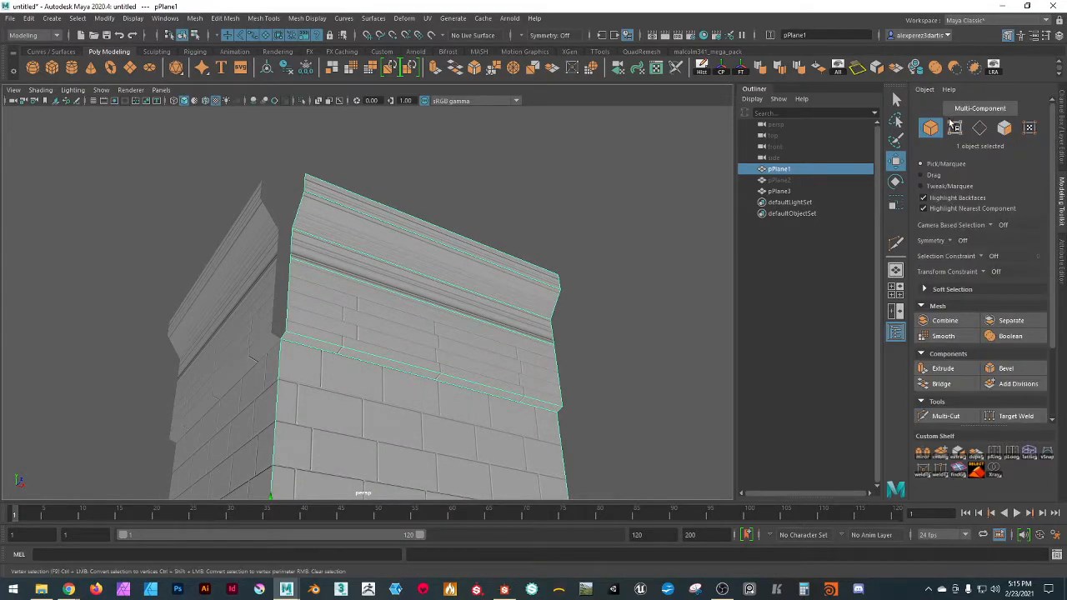
click(955, 127)
scroll(285, 367, up, 4)
click(192, 365)
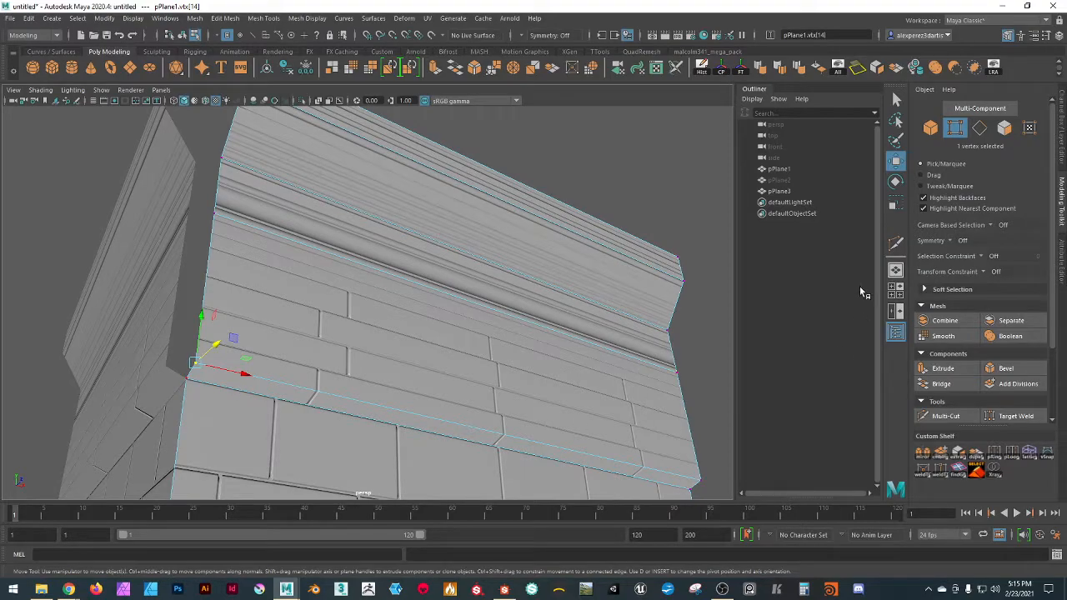
double_click(898, 162)
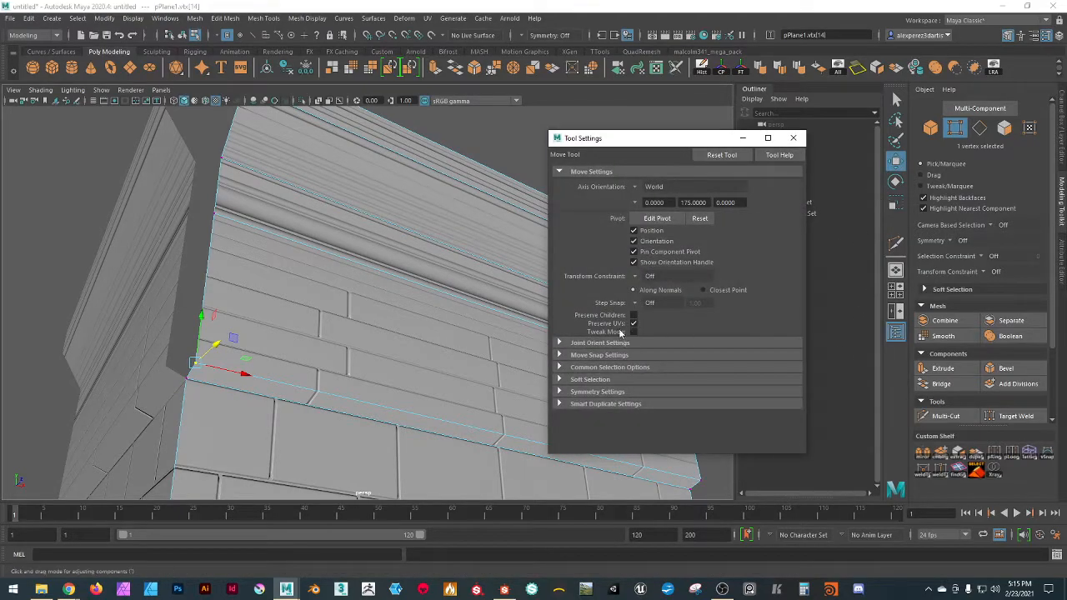
drag(696, 141, 706, 233)
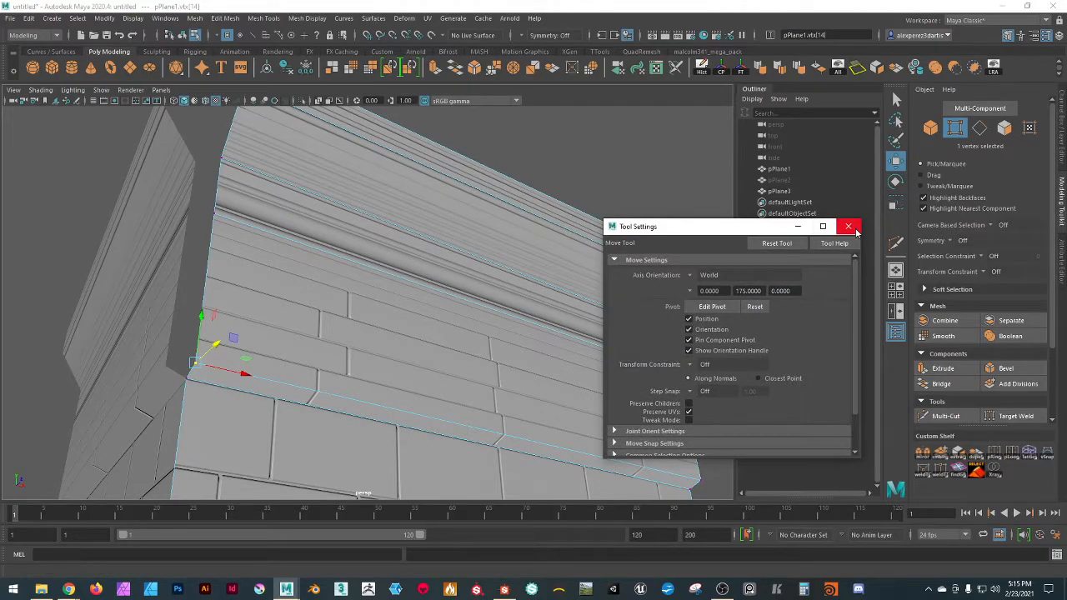
click(848, 226)
- Snap the original wall's corner vertices at the brick band and lower moulding outward along X to the adjoining wall's profile depth
drag(244, 378, 157, 364)
click(216, 213)
drag(267, 231, 194, 223)
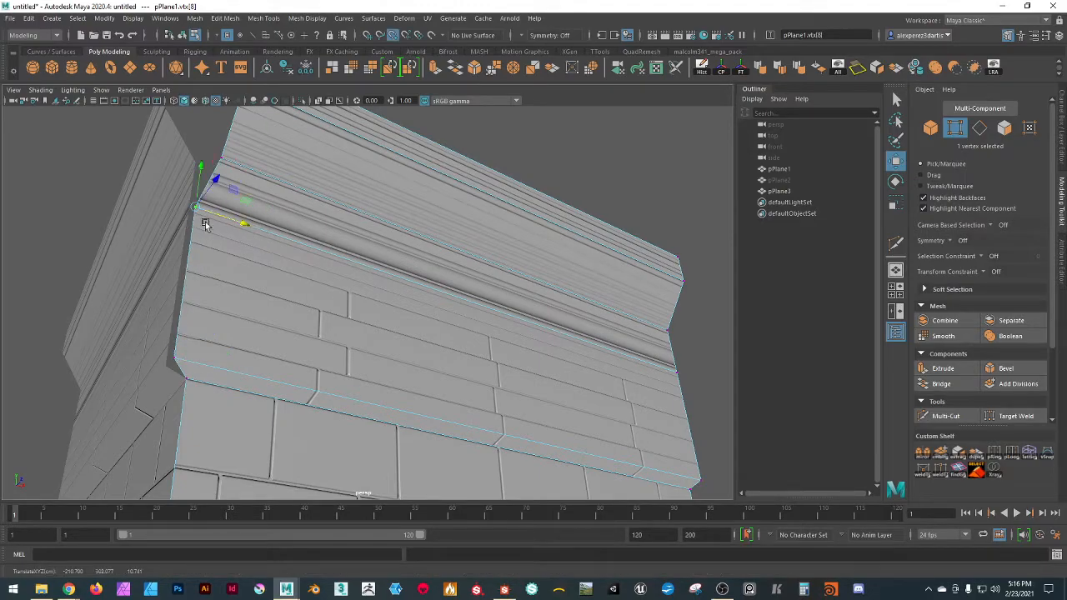
click(222, 159)
drag(267, 175, 319, 233)
- Snap the original wall's two topmost cornice corner vertices outward along X to the adjoining wall's profile depth
click(271, 241)
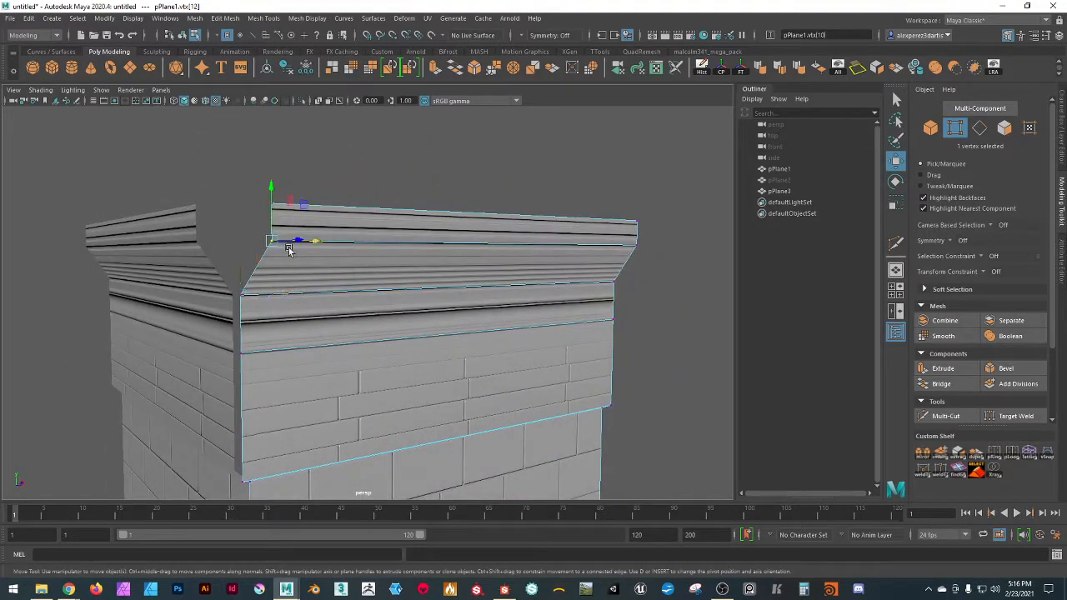
drag(313, 241, 200, 241)
click(292, 203)
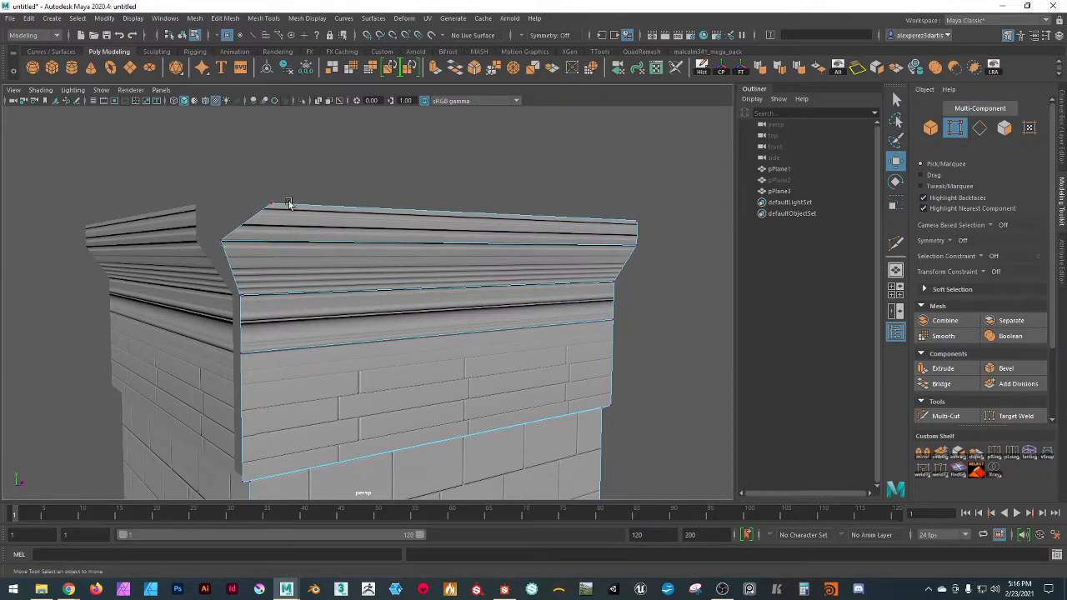
click(270, 204)
drag(316, 205, 230, 206)
click(343, 164)
- Snap the copied wall's cornice corner vertices along Z onto the matching corner vertices of the original wall
scroll(342, 164, down, 4)
alt+drag(333, 170, 396, 170)
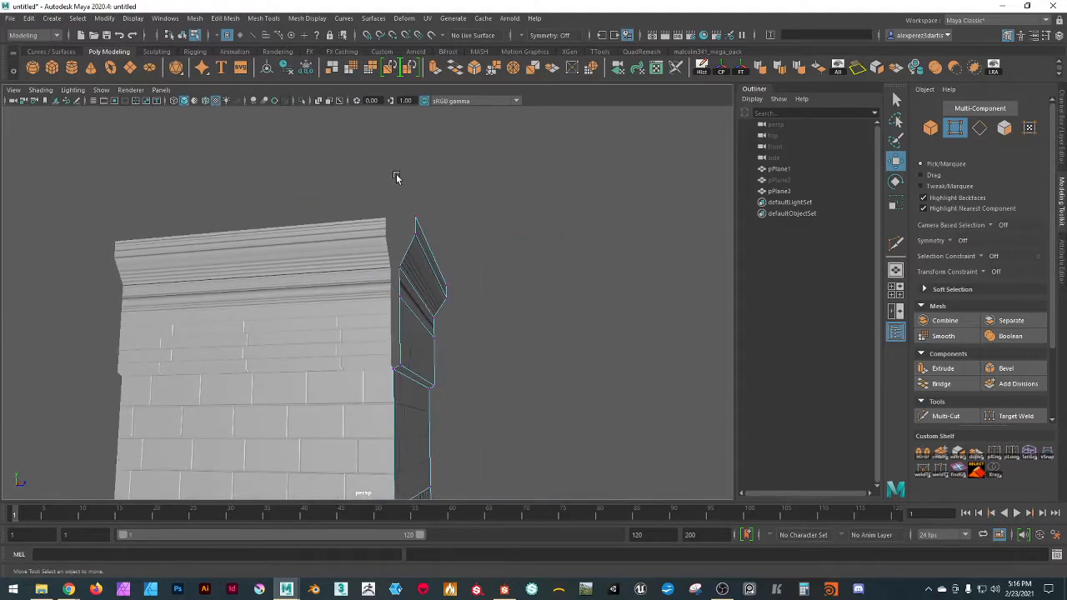
alt+drag(500, 350, 464, 282)
click(352, 192)
click(352, 192)
key(v)
drag(406, 187, 369, 242)
click(350, 210)
key(v)
click(354, 241)
click(523, 330)
- Snap the copied wall's corner vertices at the lower moulding and the bottom of the brick band along Z to the original wall
click(353, 271)
key(v)
drag(407, 271, 380, 273)
click(481, 370)
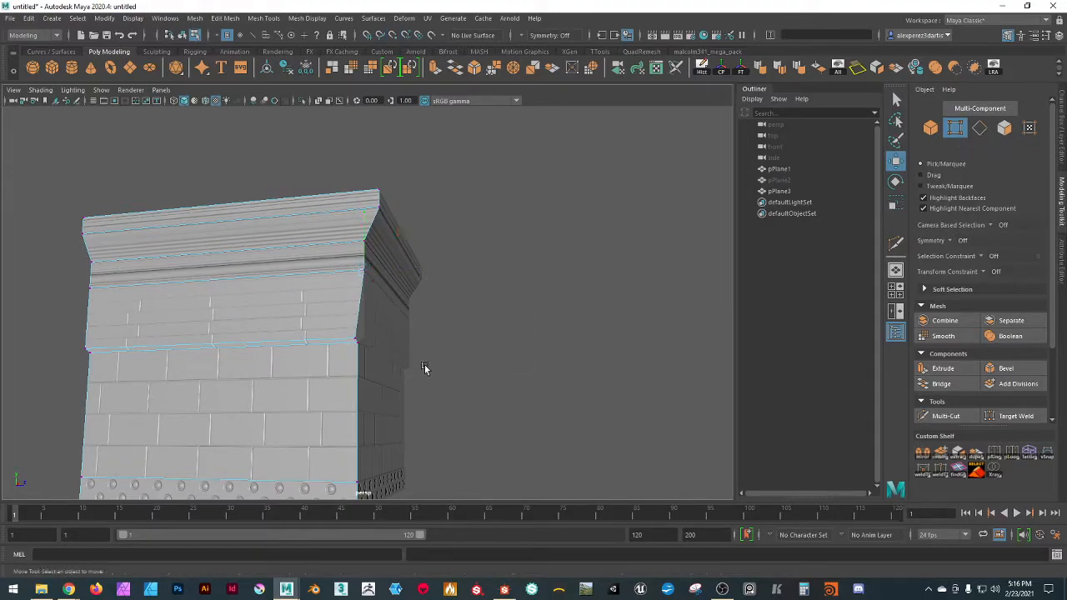
scroll(412, 382, up, 3)
click(346, 358)
key(v)
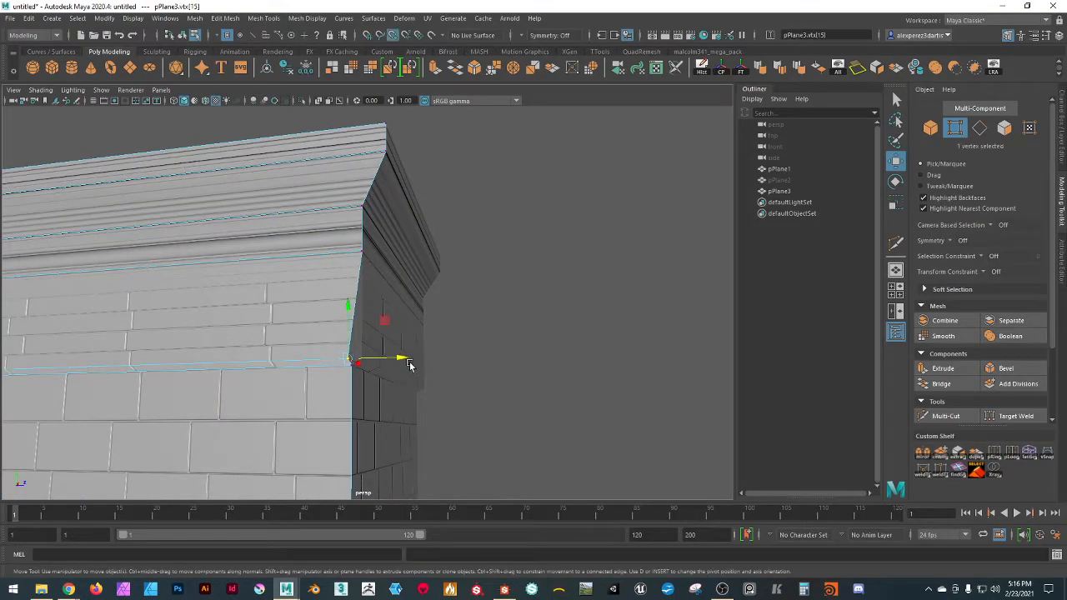
drag(405, 359, 381, 352)
scroll(471, 358, down, 3)
alt+drag(477, 362, 447, 282)
scroll(463, 282, down, 3)
- Return to object selection and turn off Preserve UVs in the Move tool settings
click(930, 127)
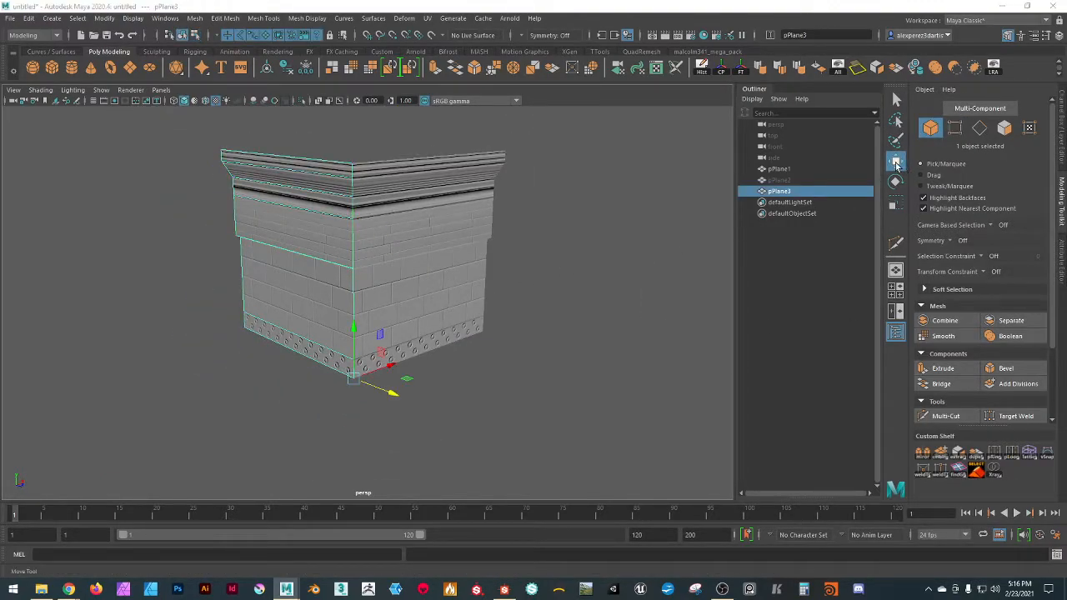
double_click(897, 163)
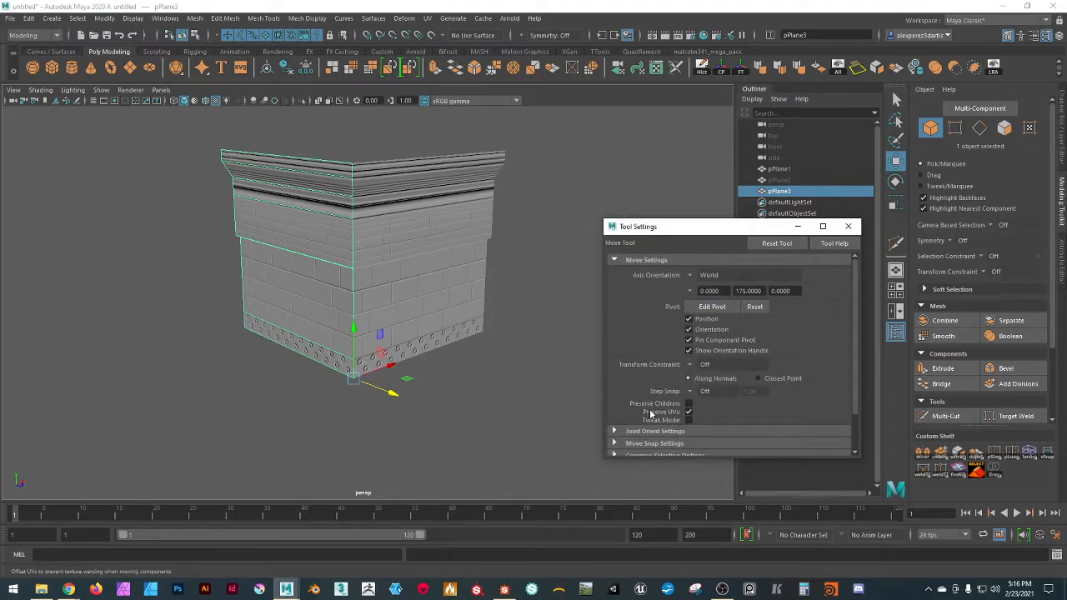
click(514, 401)
click(409, 259)
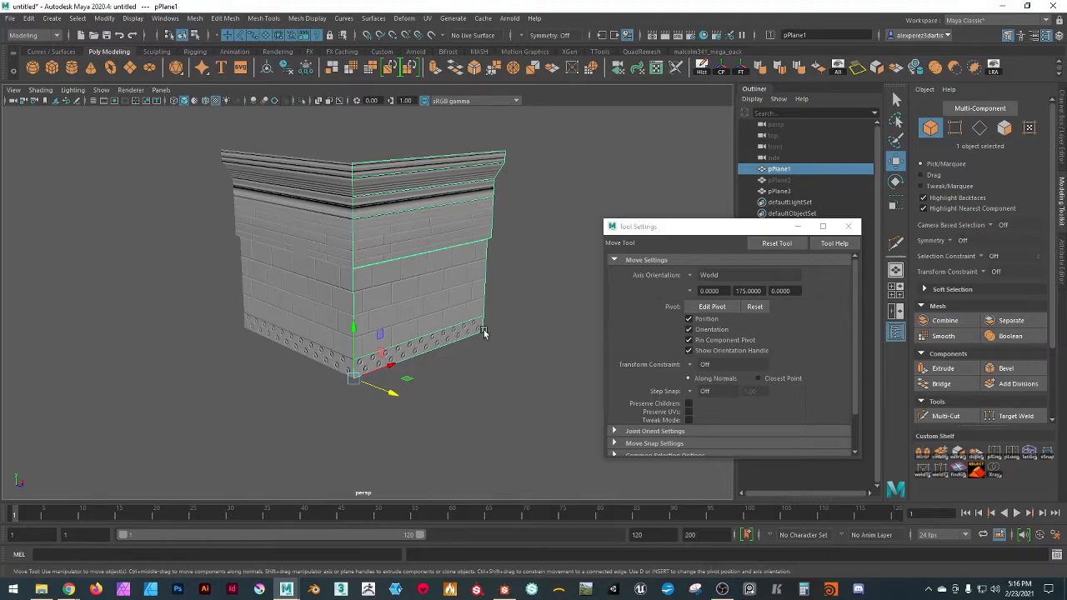
click(849, 226)
- Examine the mitred wall corner from several sides, checking the cornice, brick rows and studded base strip at the seam
alt+drag(717, 250, 442, 369)
alt+right_drag(442, 369, 526, 388)
alt+drag(526, 388, 429, 334)
scroll(512, 375, down, 3)
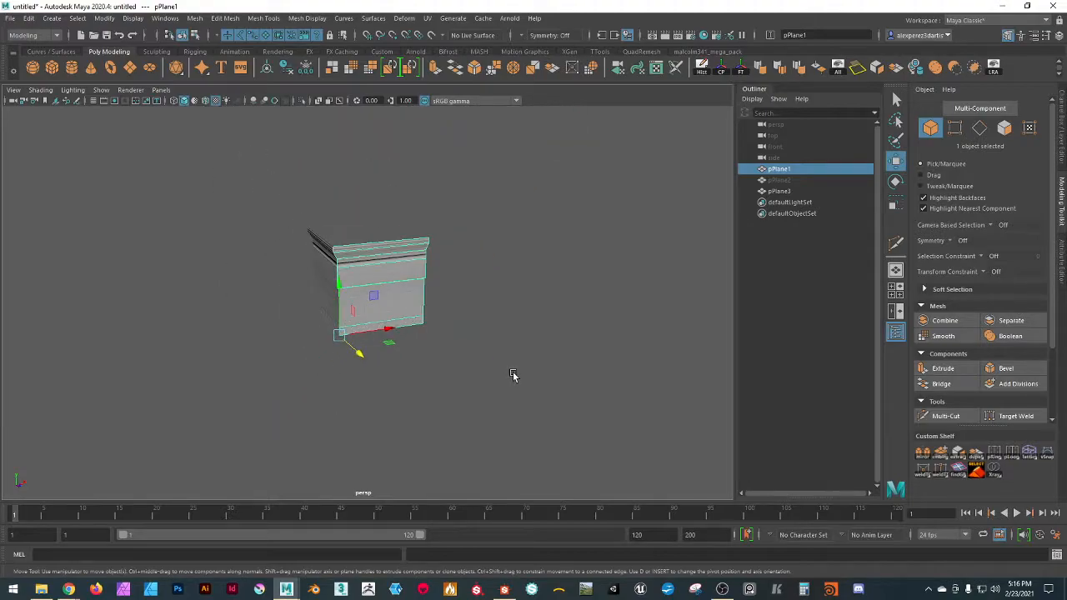
click(505, 353)
click(402, 288)
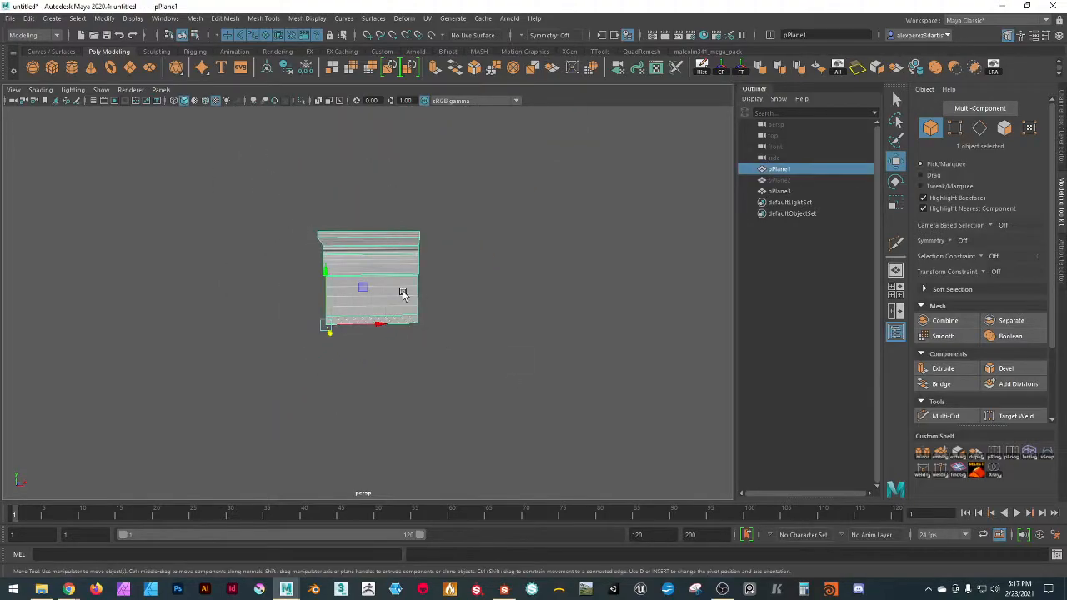
alt+drag(482, 367, 510, 371)
scroll(458, 377, up, 5)
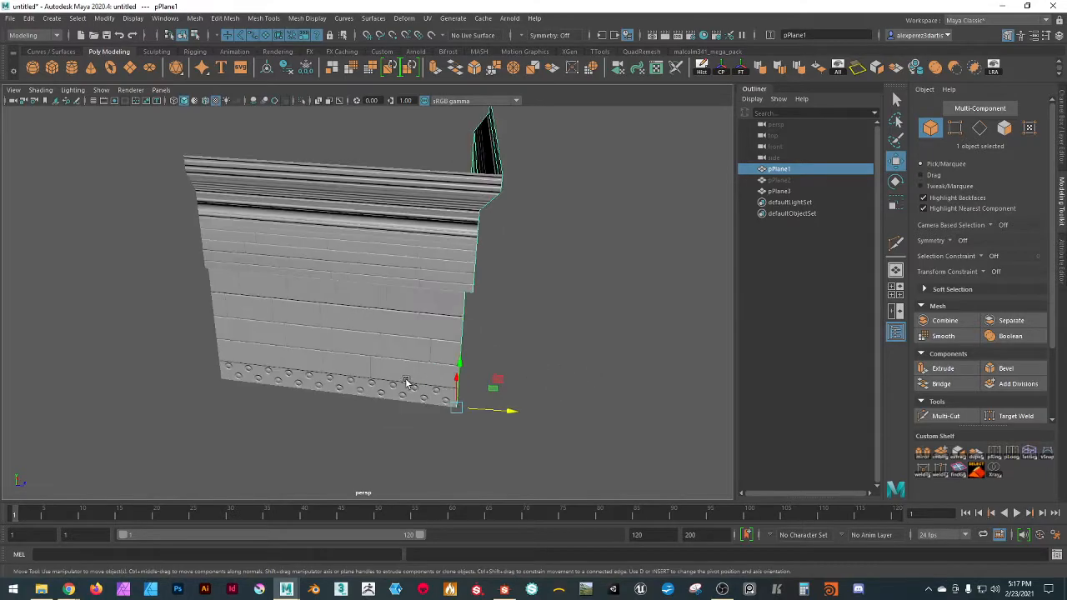
alt+drag(437, 416, 389, 410)
scroll(424, 269, up, 5)
scroll(387, 319, down, 5)
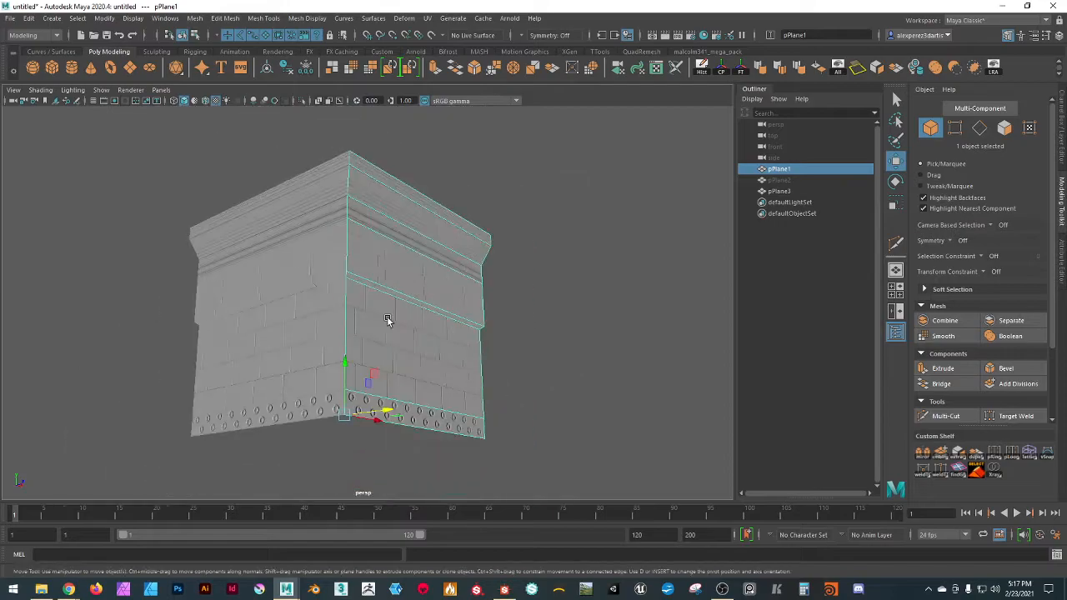
alt+drag(582, 268, 294, 247)
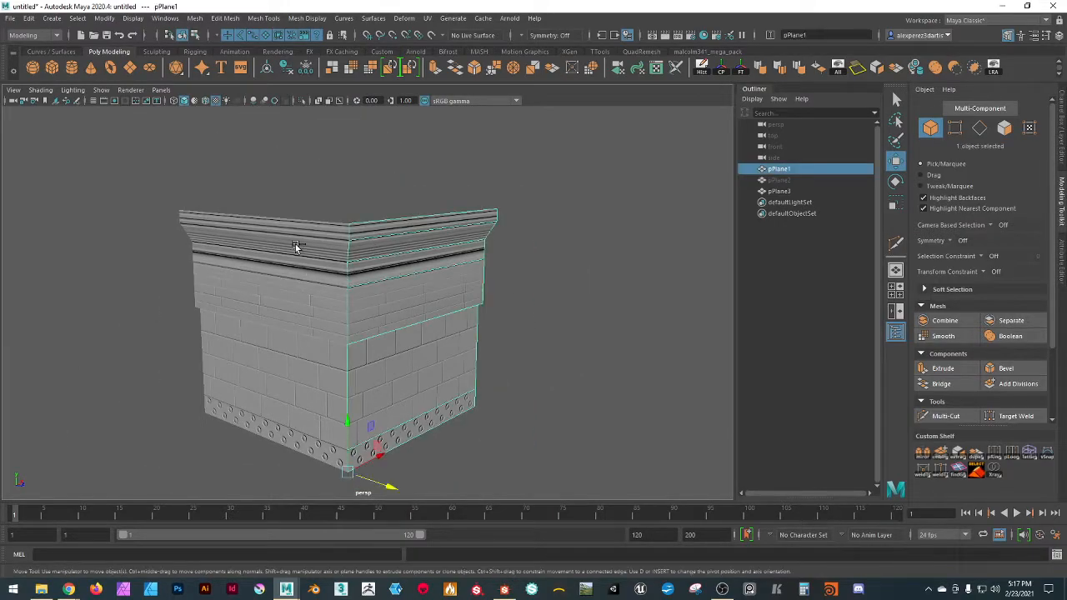
- Select the original wall and its copy and combine them into one corner mesh with the custom combine script
shift+click(299, 238)
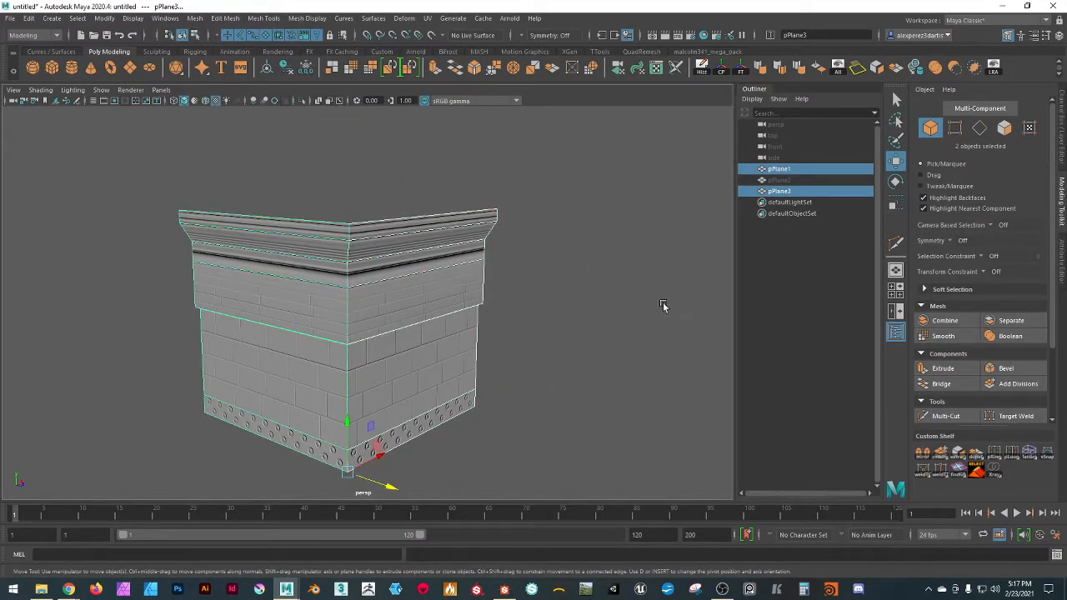
click(941, 452)
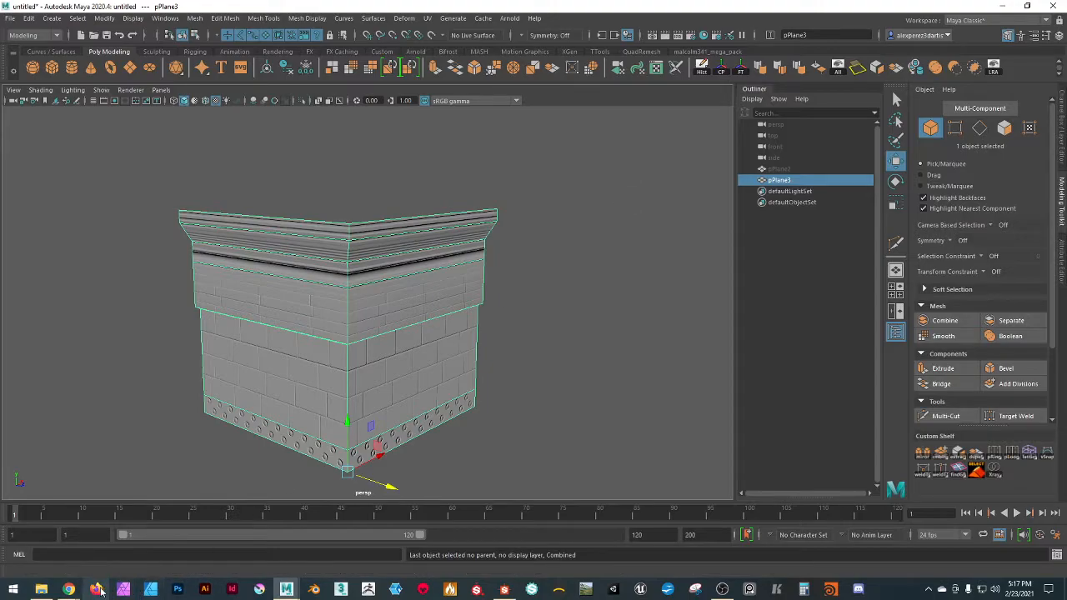
mouse_move(69, 591)
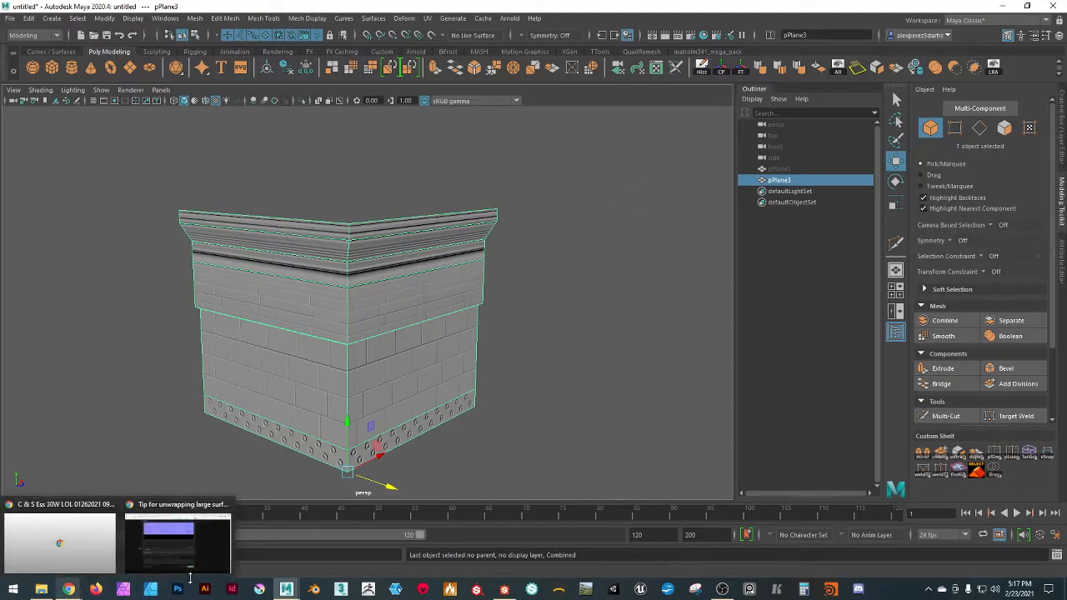
click(642, 366)
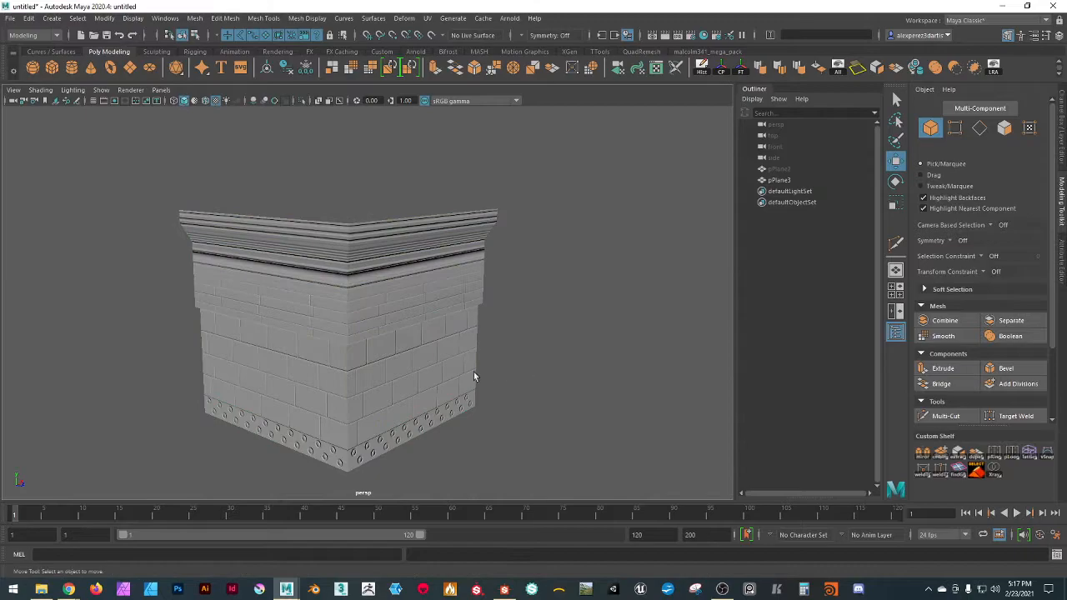
- Duplicate the combined corner twice along X, spacing the copies out in a row
click(364, 389)
alt+drag(366, 393, 492, 421)
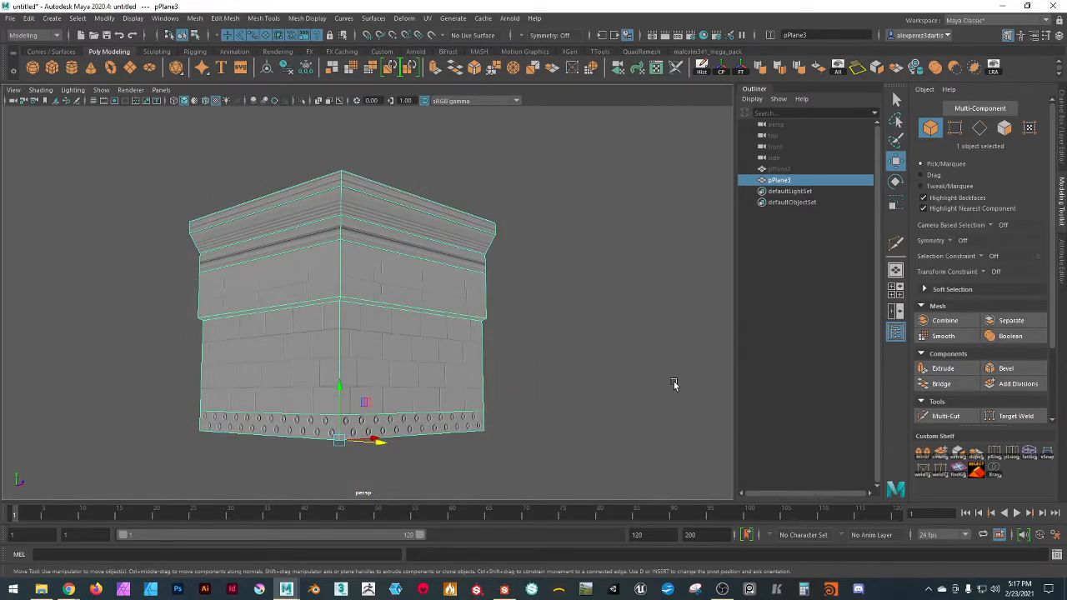
click(564, 365)
alt+right_drag(564, 364, 360, 327)
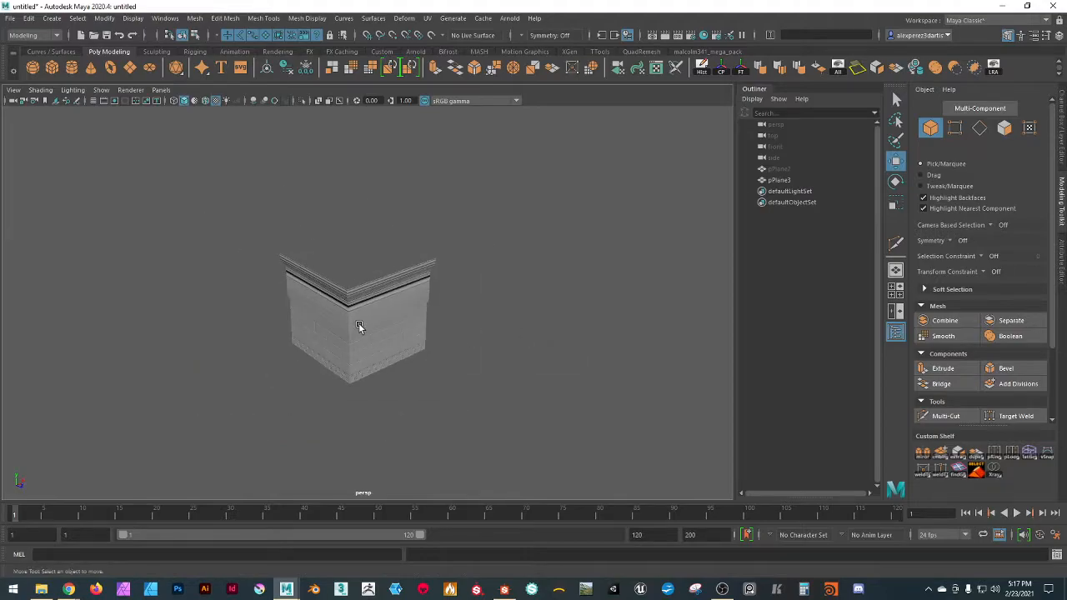
click(359, 327)
alt+drag(472, 381, 448, 397)
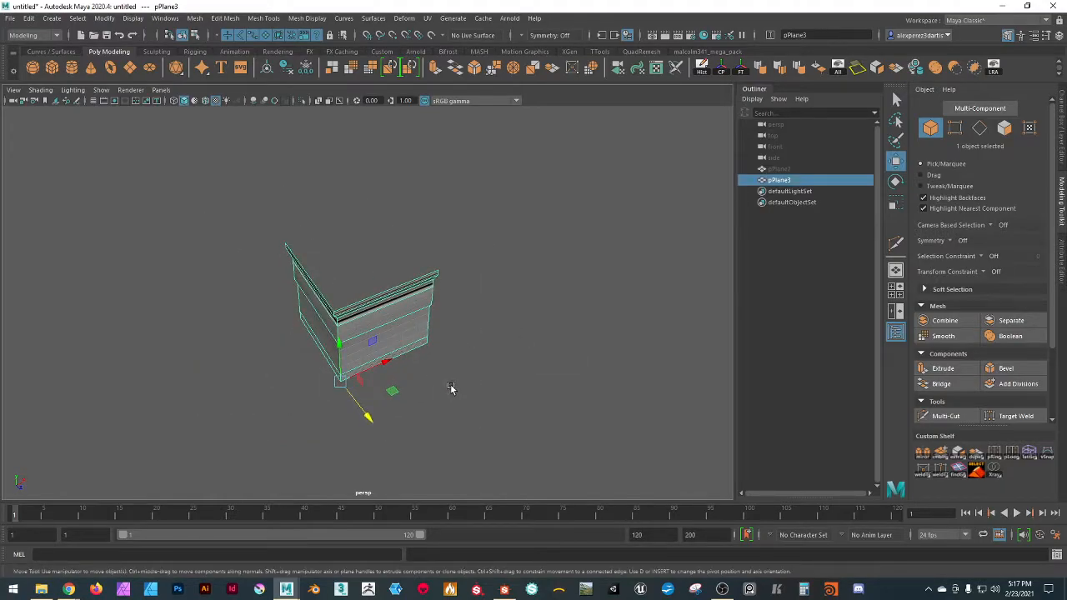
alt+right_drag(450, 389, 457, 361)
mouse_move(399, 341)
shift+mouse_down()
mouse_move(536, 282)
mouse_move(631, 258)
shift+mouse_up()
- Combine the two duplicated corners into a single mesh with the standard Combine command
click(519, 275)
shift+click(604, 231)
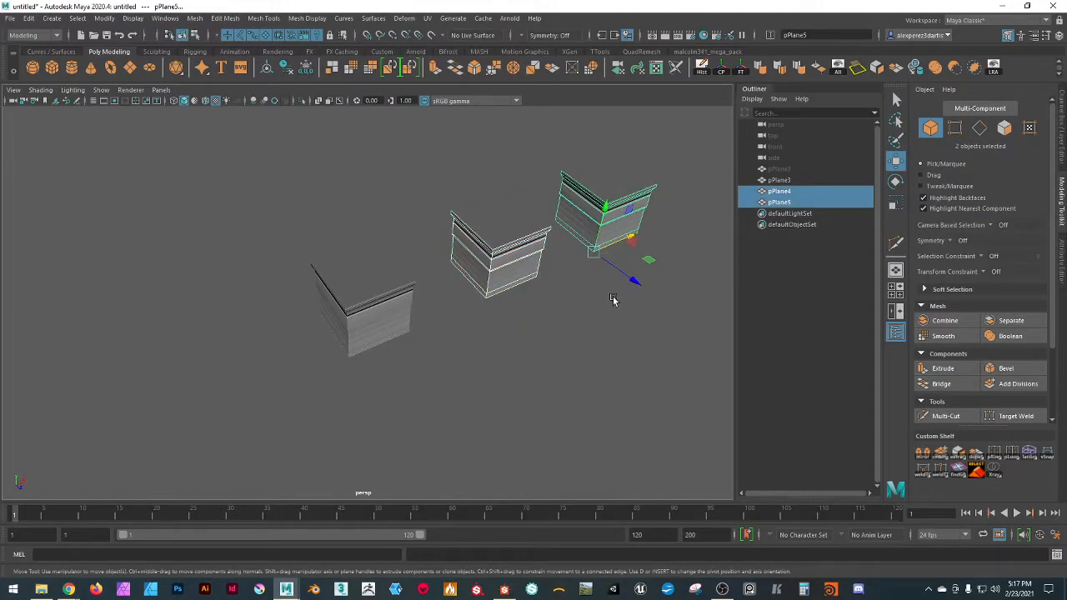
click(594, 319)
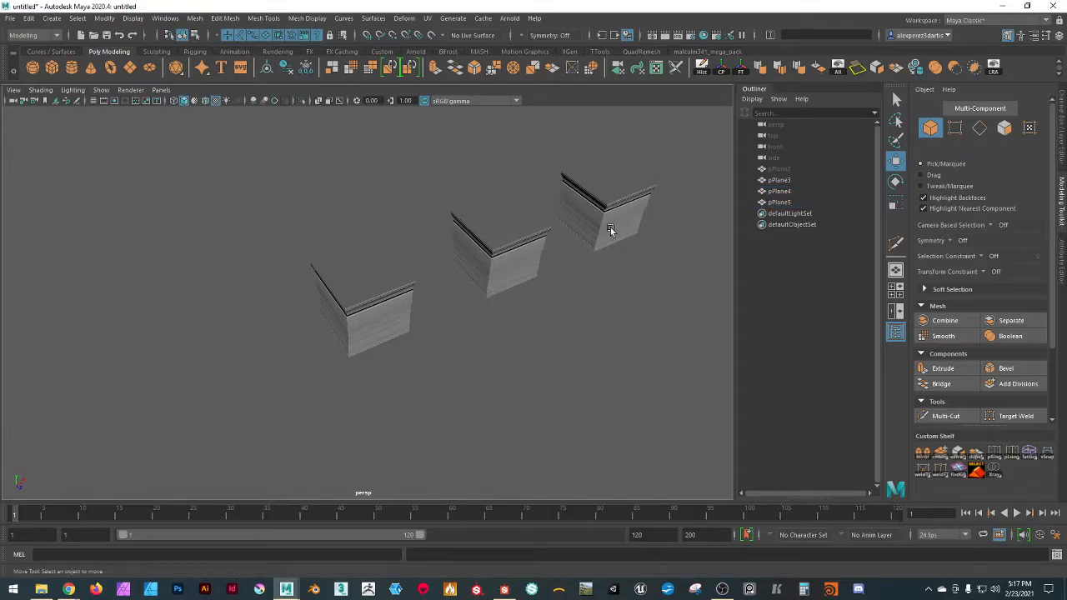
click(610, 230)
shift+click(482, 290)
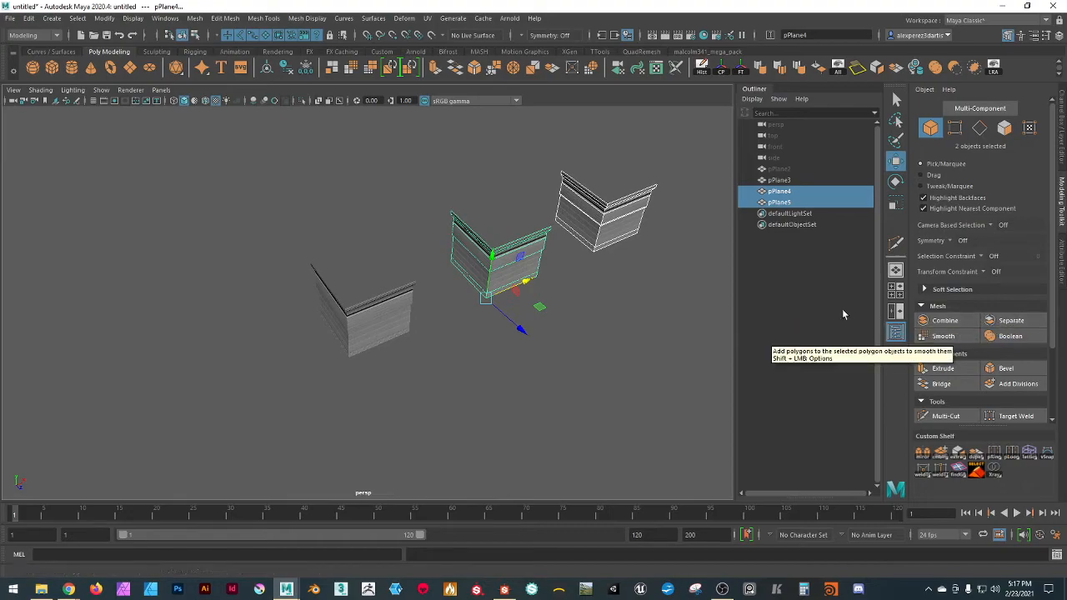
click(942, 323)
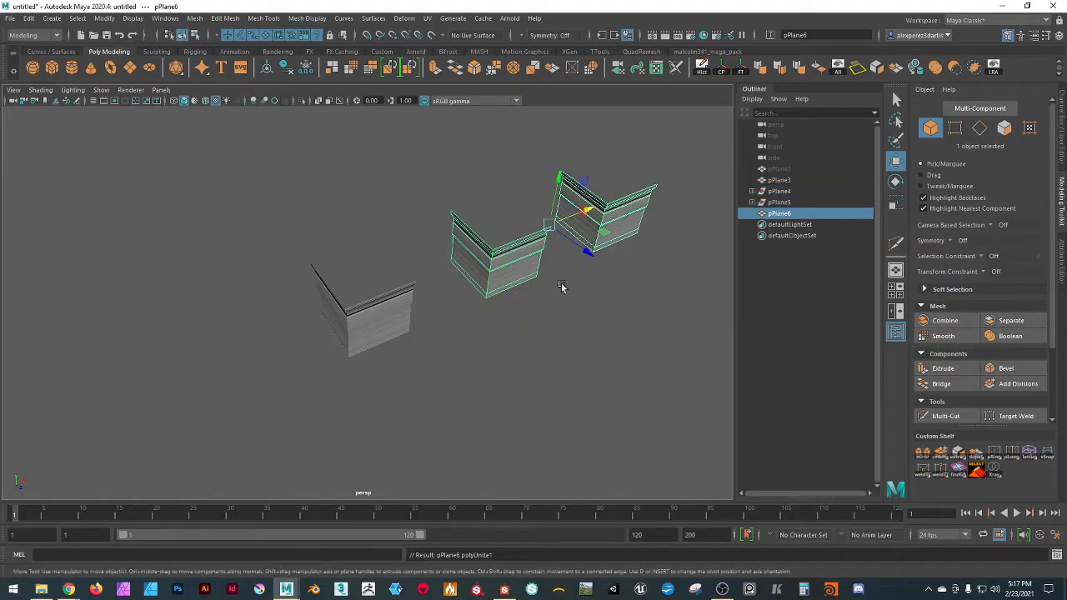
- Snap the pivot of the newly combined mesh to the bottom corner vertex of its nearer wall corner
alt+drag(626, 327, 498, 386)
click(556, 307)
alt+drag(565, 274, 525, 326)
click(525, 326)
alt+right_drag(492, 429, 511, 462)
alt+middle_drag(511, 462, 481, 388)
key(s)
key(d)
key(v)
drag(480, 247, 419, 379)
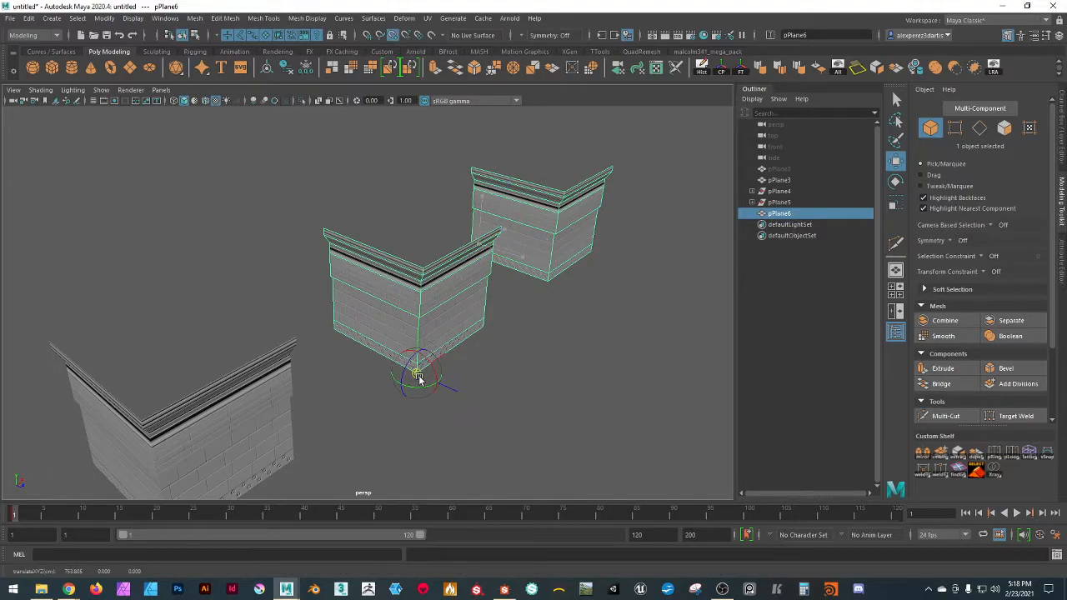
click(565, 422)
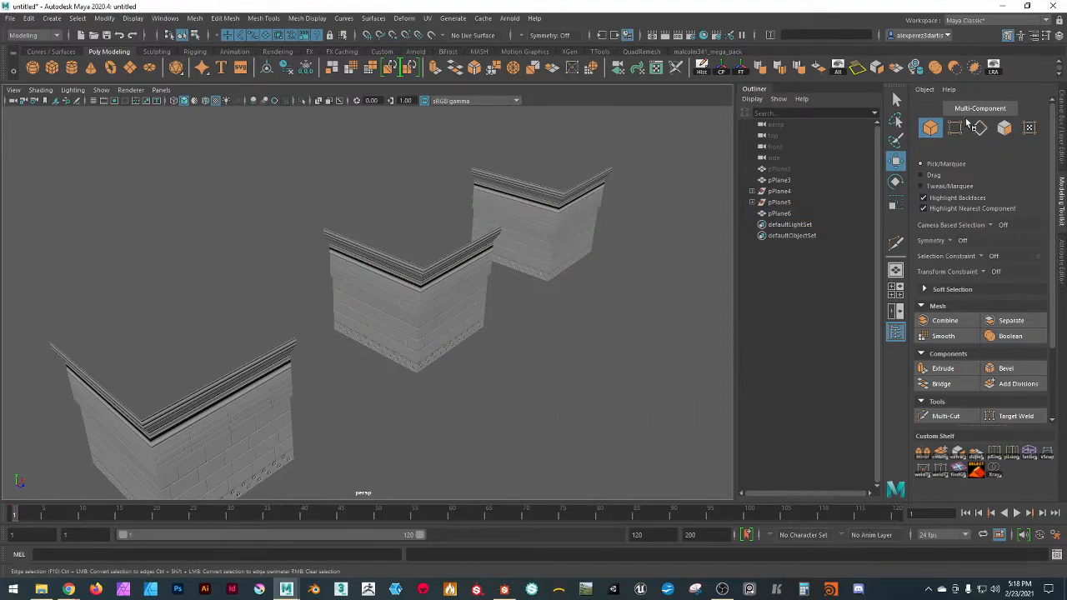
- Delete the combined mesh made from the two duplicated corners
click(930, 132)
click(455, 319)
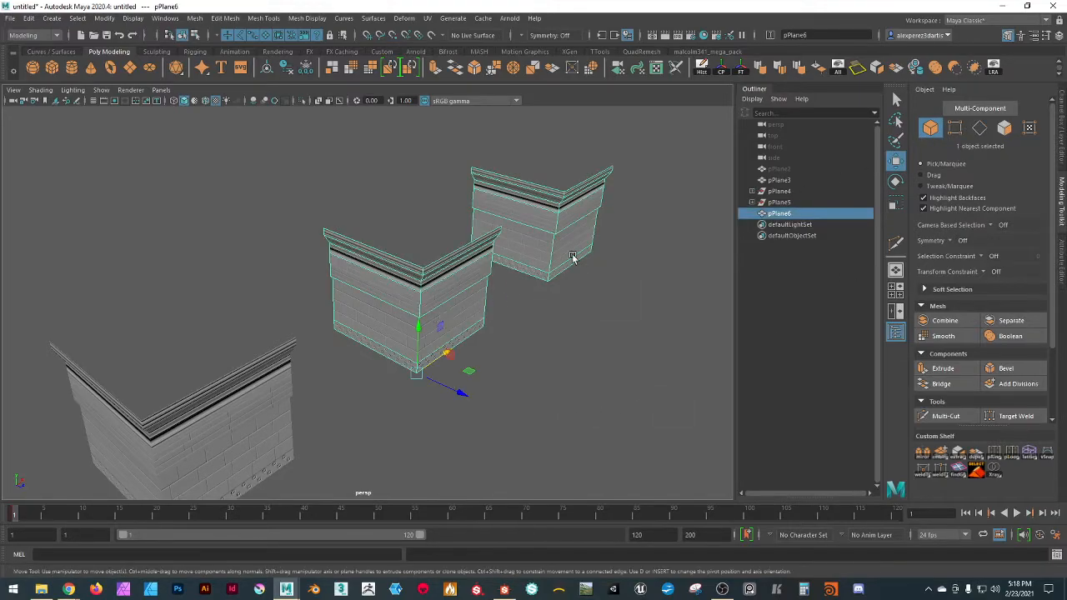
key(Delete)
scroll(564, 334, down, 3)
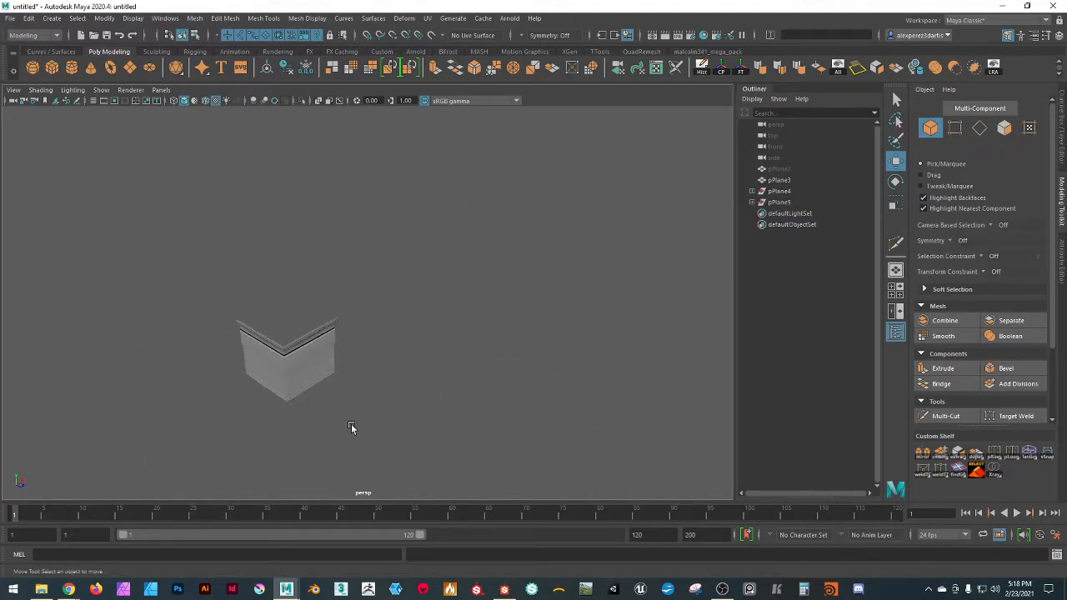
- Delete the construction history of the remaining corner mesh and reselect the mesh
alt+drag(351, 424, 352, 405)
scroll(281, 410, up, 5)
alt+middle_drag(329, 411, 470, 339)
mouse_move(470, 339)
alt+mouse_down()
mouse_move(490, 330)
mouse_move(477, 321)
mouse_move(454, 334)
alt+mouse_up()
click(395, 272)
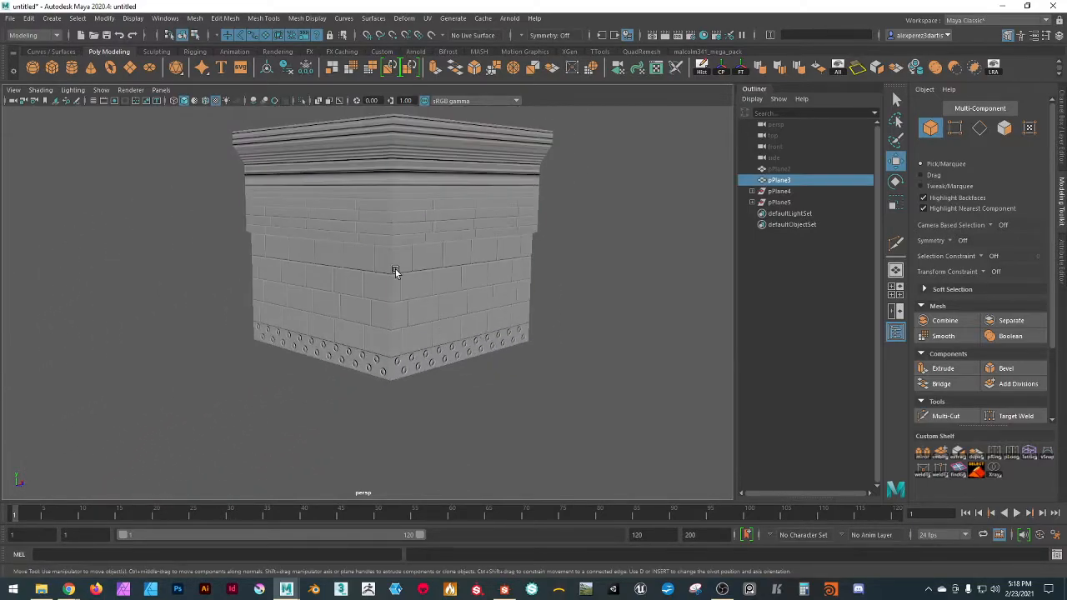
mouse_move(607, 242)
alt+mouse_down()
mouse_move(600, 226)
mouse_move(600, 261)
alt+mouse_up()
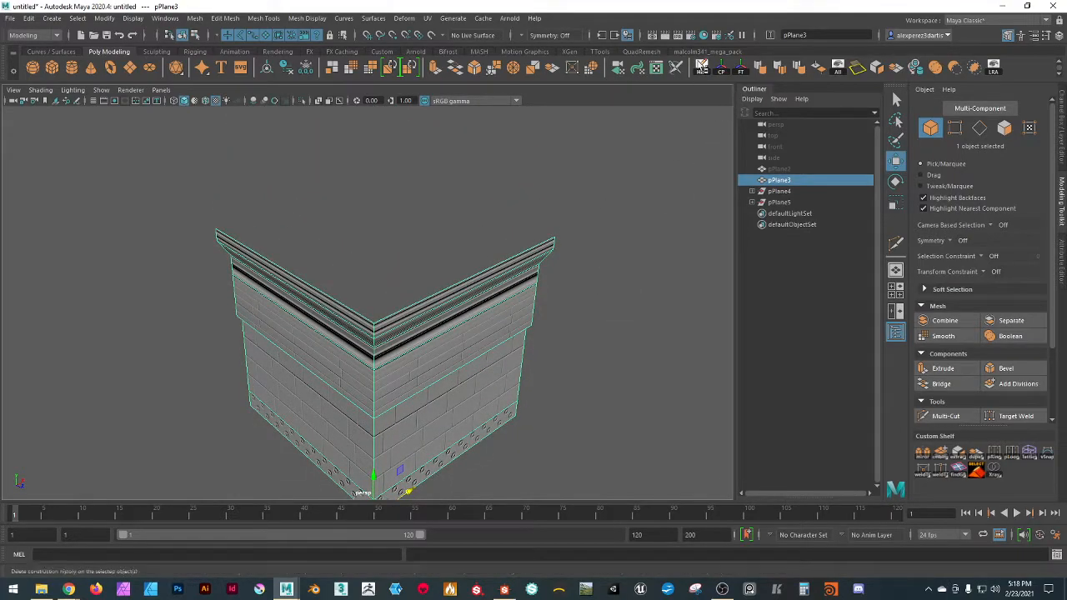
click(700, 70)
click(601, 288)
click(486, 381)
mouse_move(486, 381)
alt+mouse_down()
mouse_move(567, 370)
mouse_move(503, 375)
alt+mouse_up()
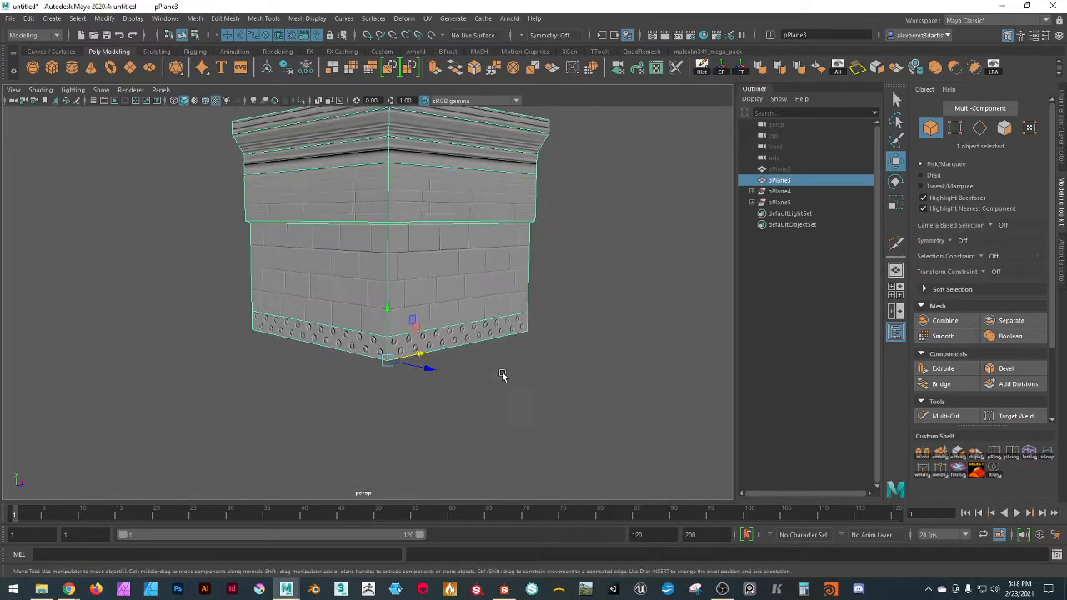
alt+drag(640, 267, 638, 391)
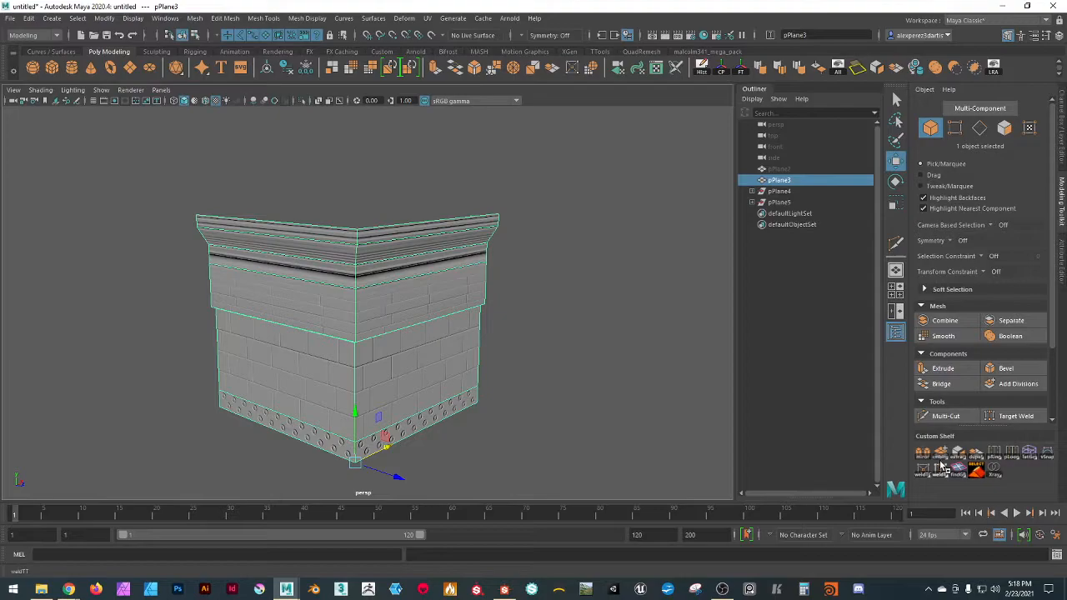
click(705, 51)
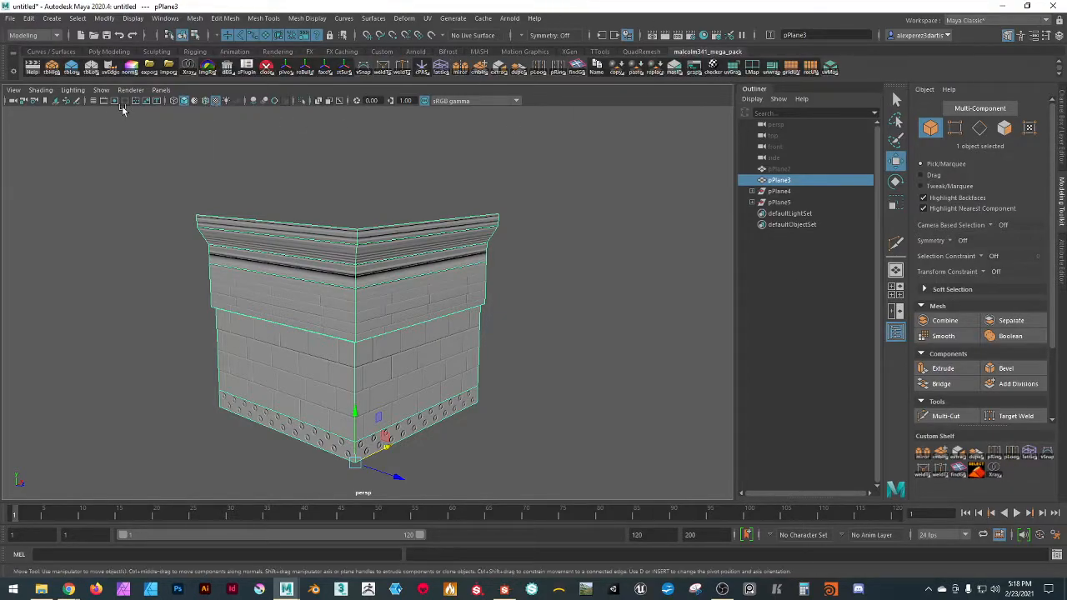
click(641, 52)
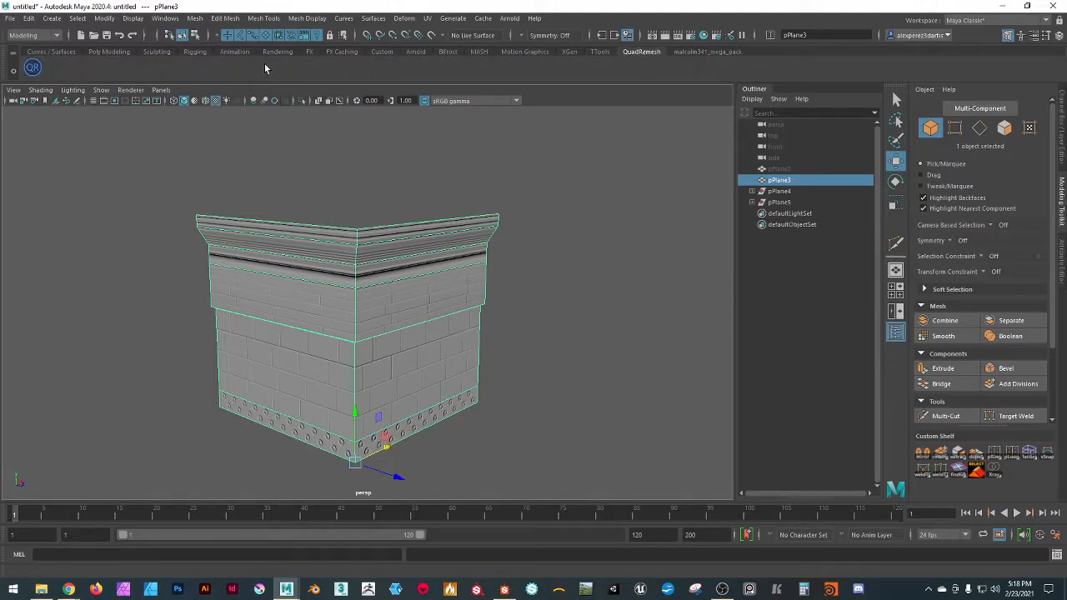
click(600, 52)
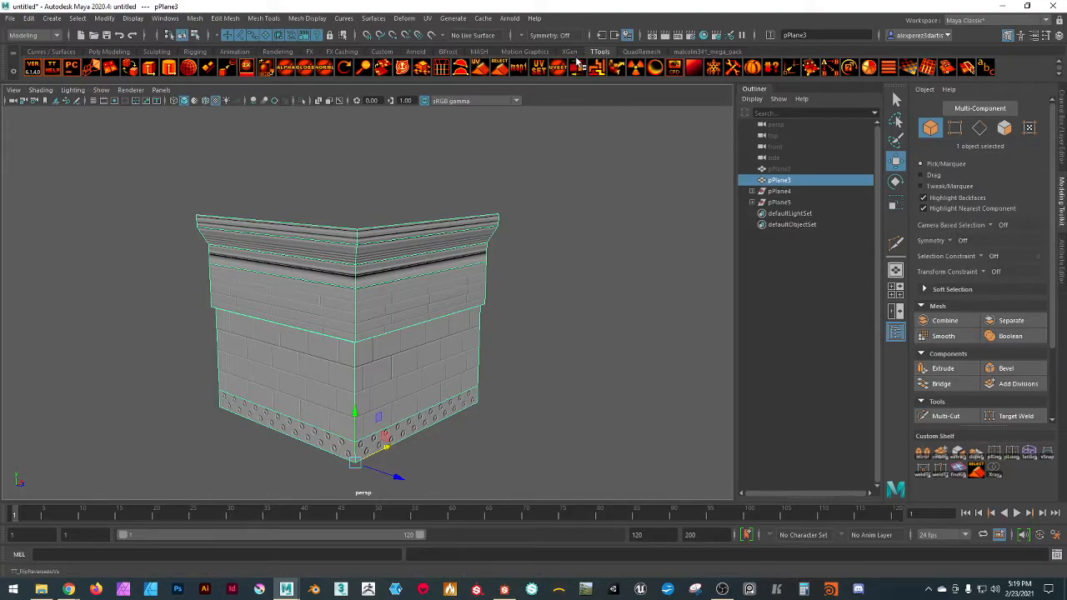
click(707, 52)
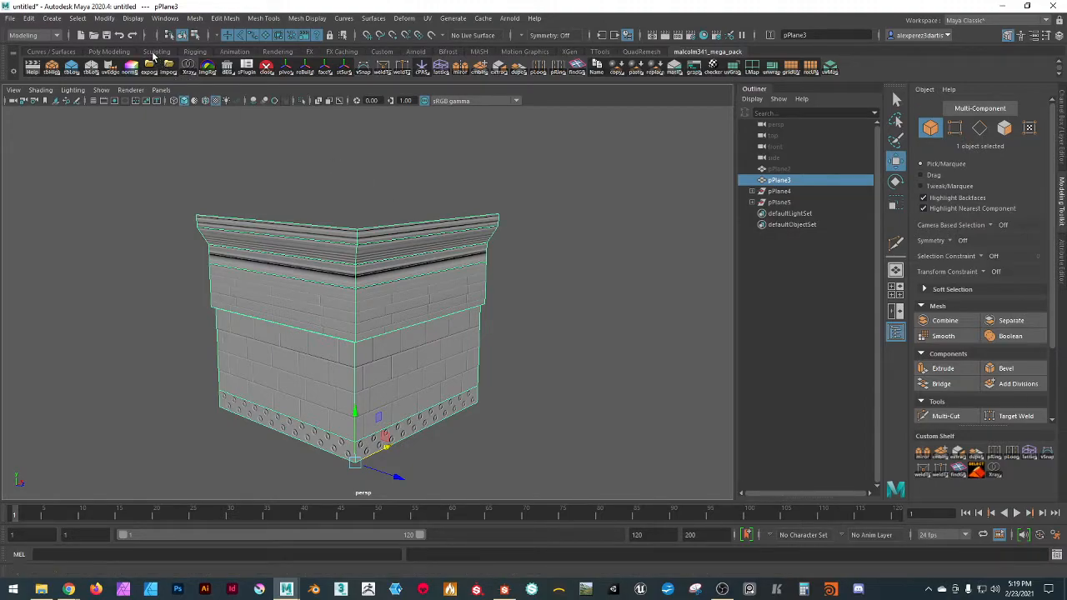
mouse_move(540, 330)
alt+mouse_down()
mouse_move(541, 307)
mouse_move(537, 325)
alt+mouse_up()
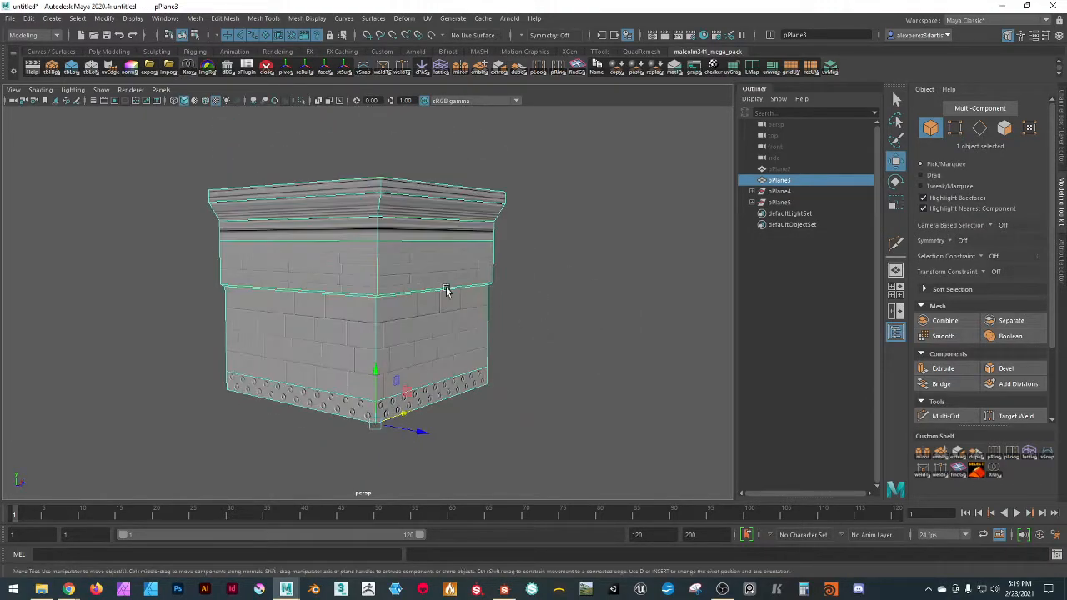
scroll(408, 256, up, 5)
scroll(407, 255, down, 5)
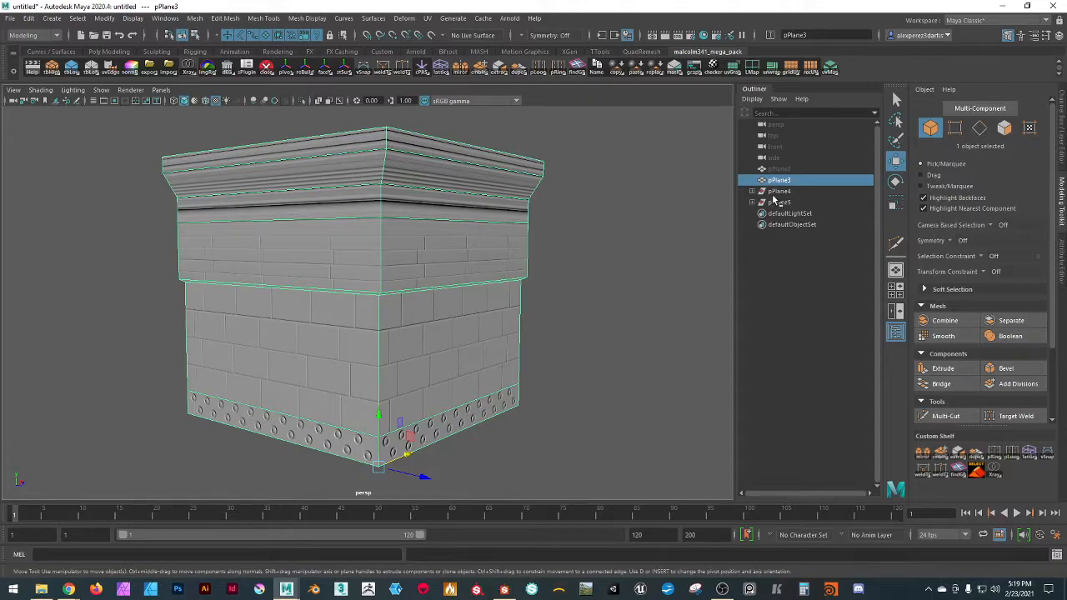
- With the corner mesh selected, turn on Preserve UVs for the Move tool
click(621, 257)
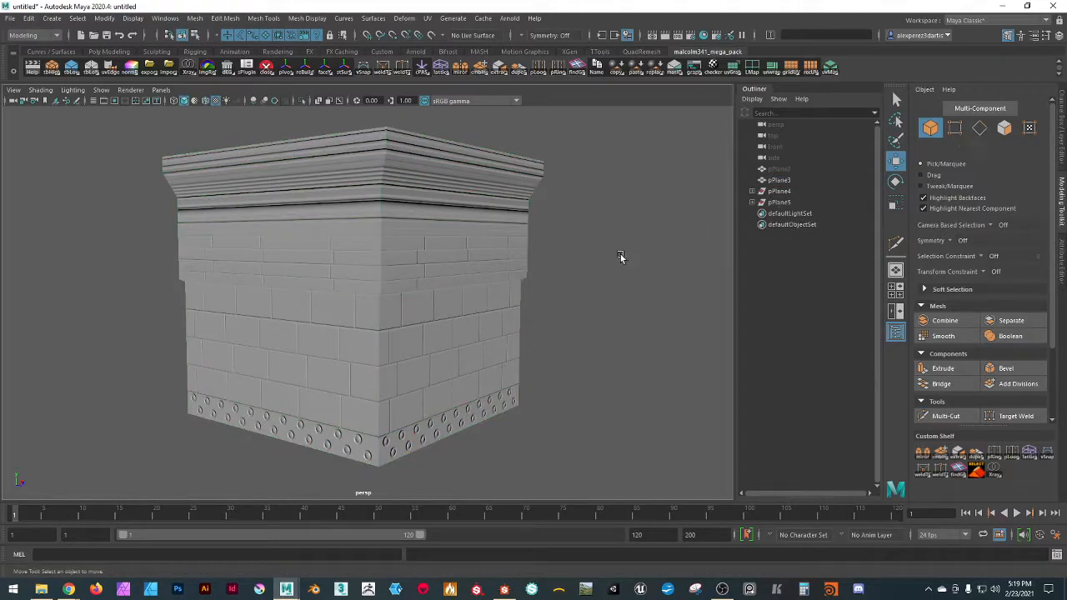
click(480, 275)
alt+drag(480, 275, 449, 300)
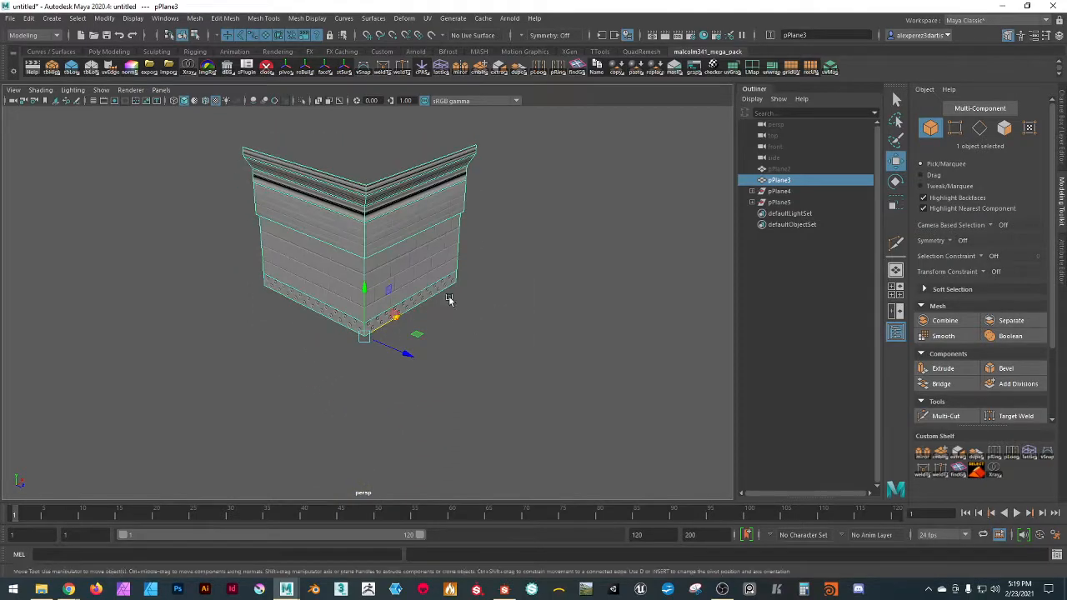
alt+right_drag(448, 300, 505, 313)
alt+drag(498, 305, 480, 360)
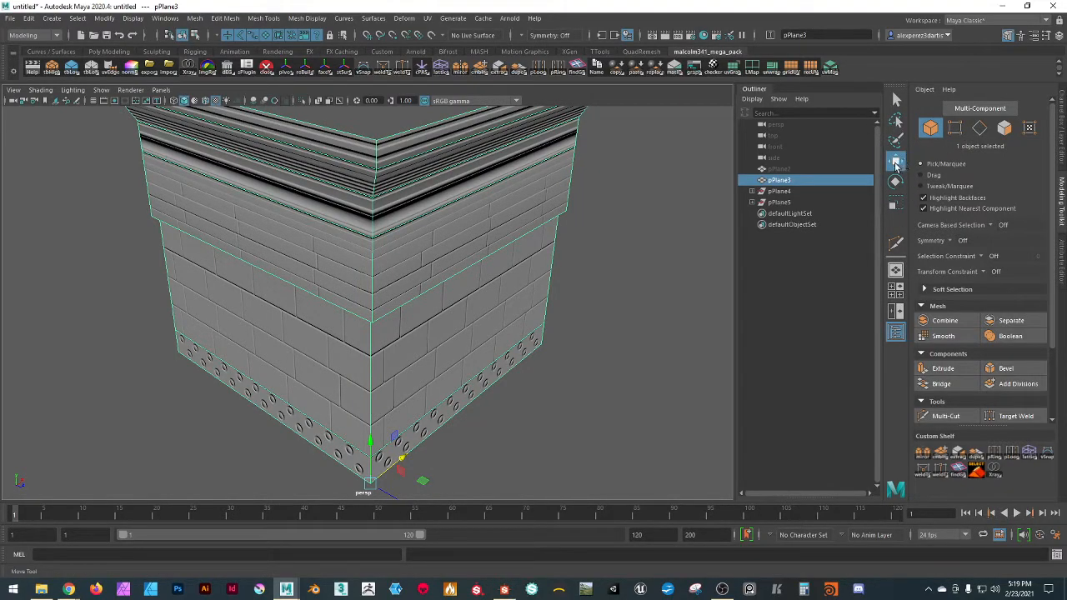
double_click(896, 164)
click(689, 412)
click(980, 128)
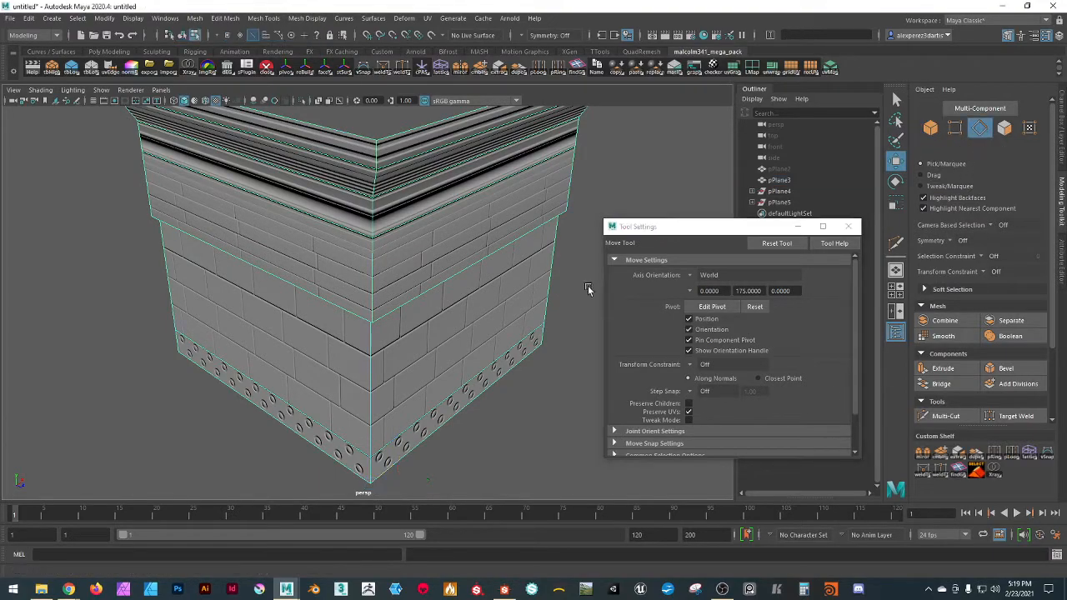
double_click(375, 279)
click(512, 463)
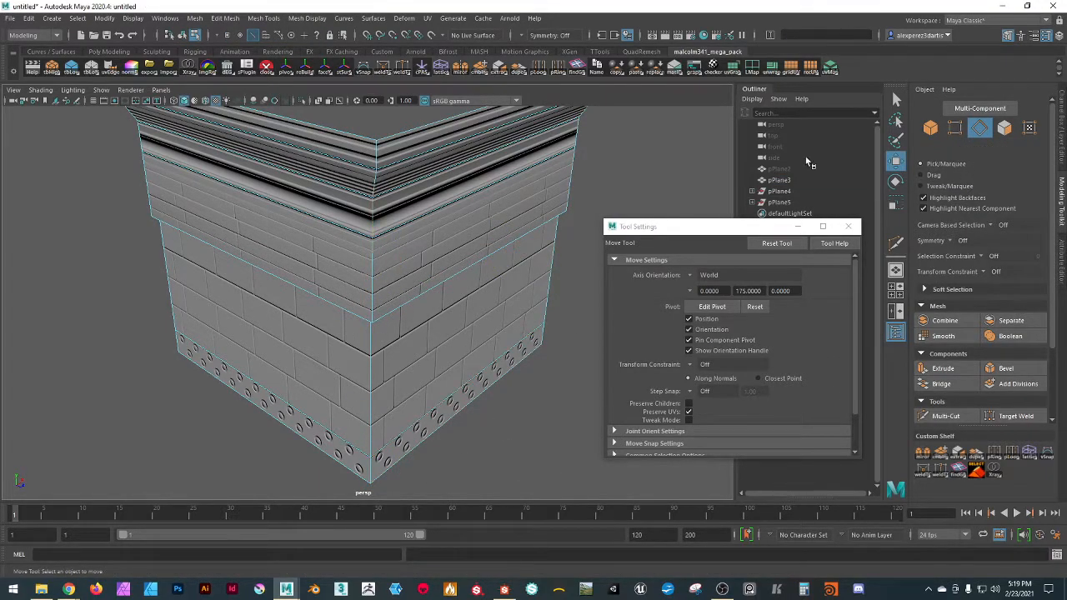
- Merge the overlapping vertices along the vertical seam where the two walls meet, and close the tool settings
click(955, 127)
drag(331, 129, 450, 506)
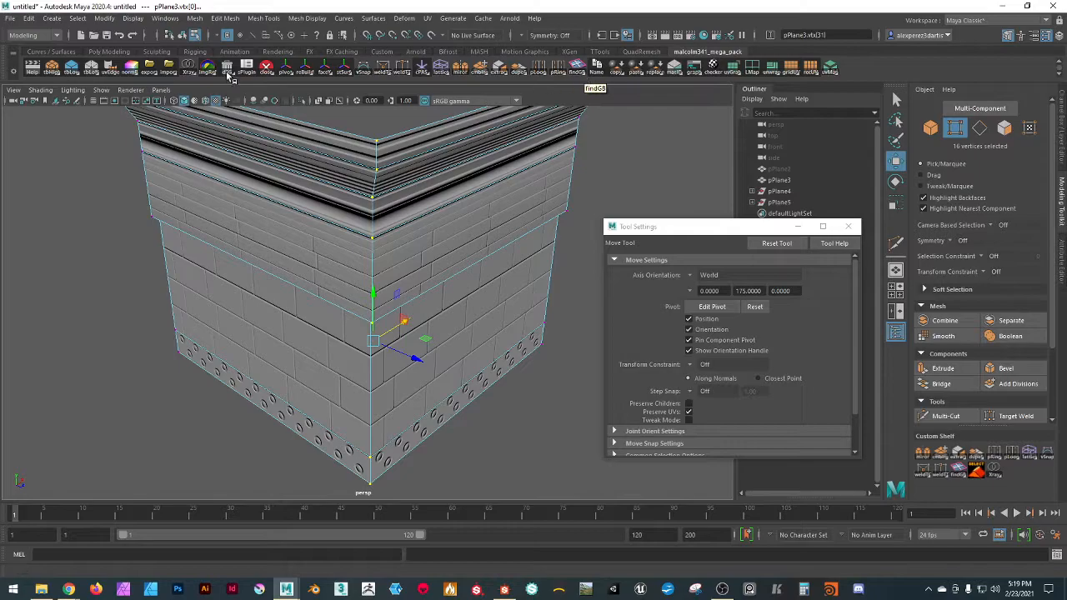
click(110, 51)
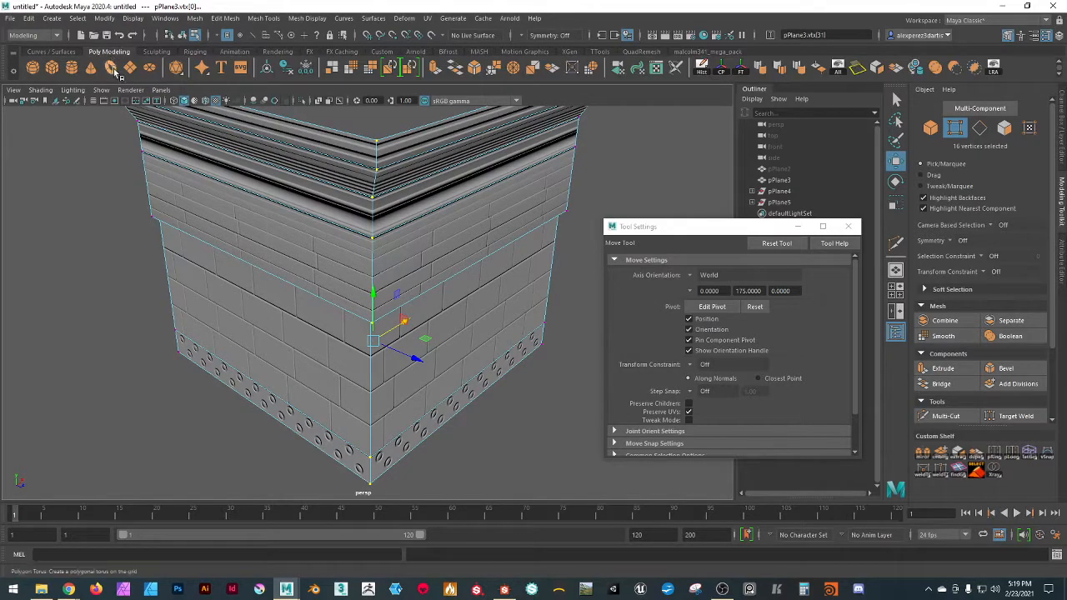
click(494, 69)
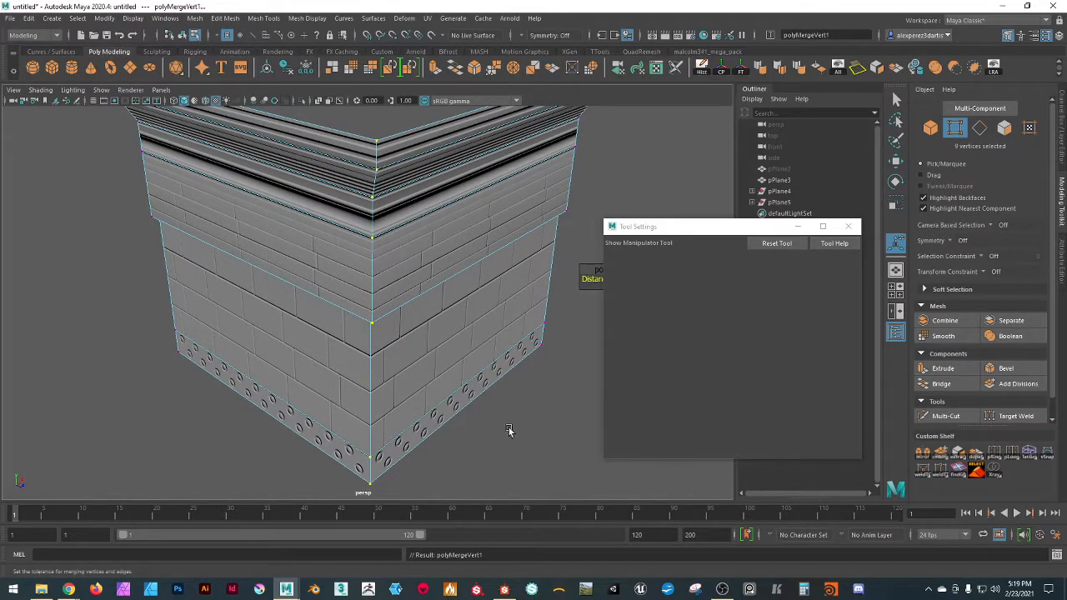
click(849, 227)
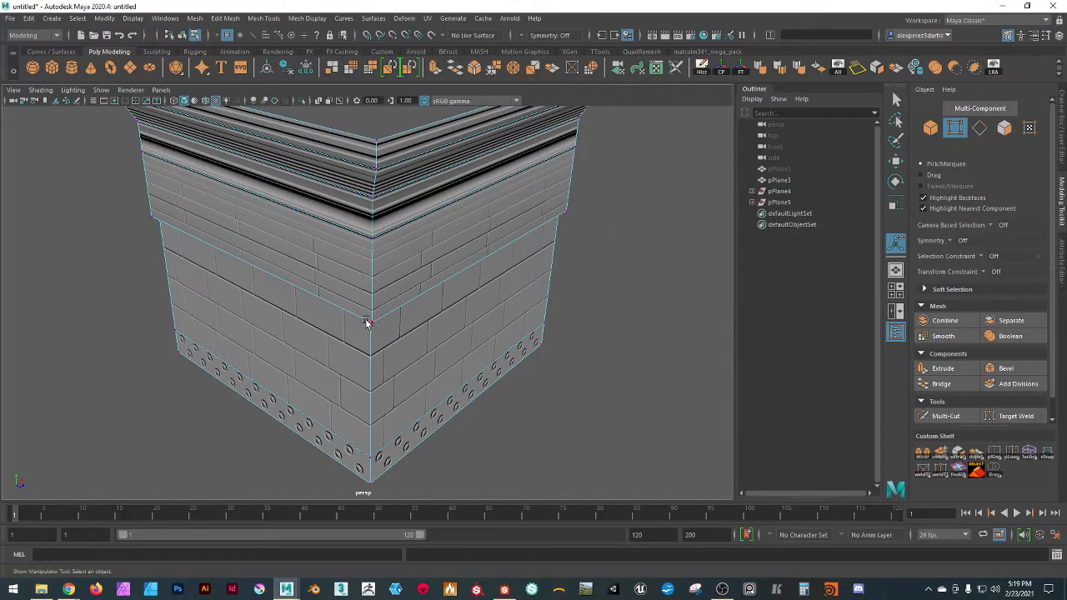
- Highlight the corner mesh's geometry border edges with the findGB script and check the central seam for unmerged edges
click(931, 129)
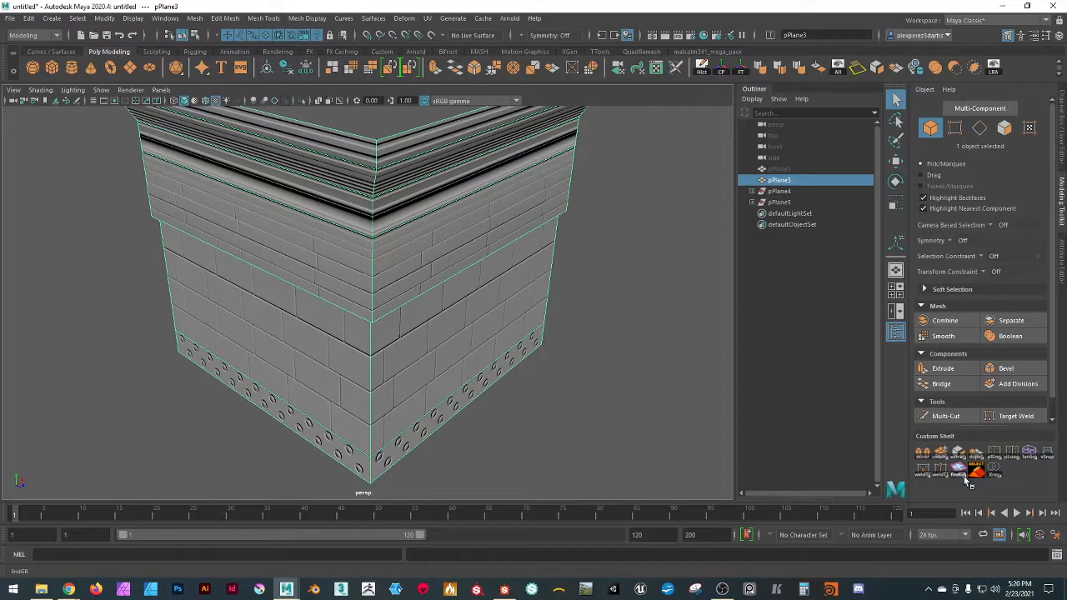
right_click(964, 476)
click(960, 471)
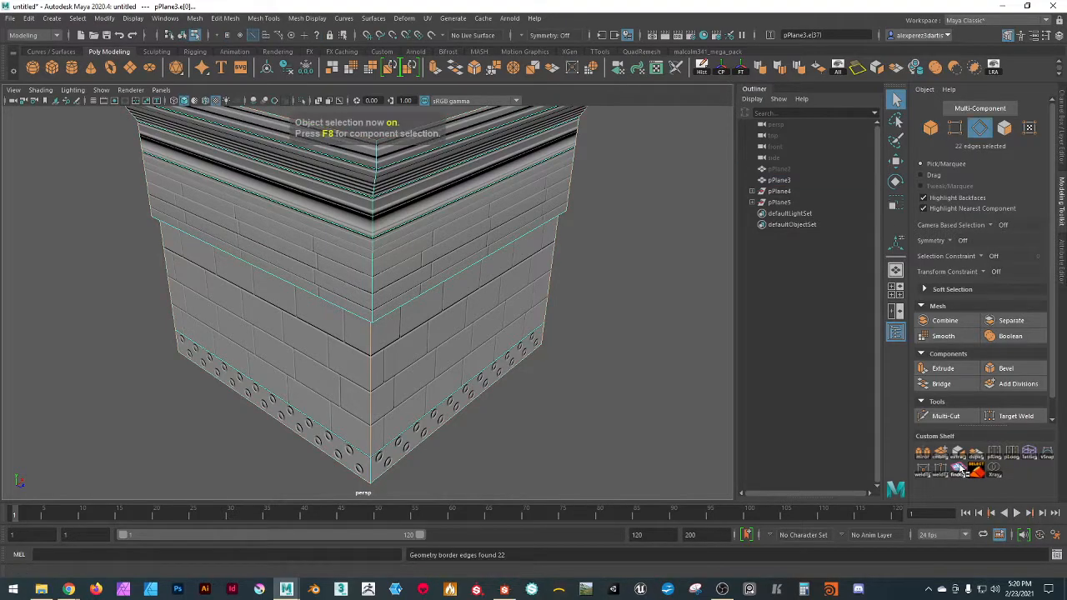
alt+drag(589, 411, 413, 344)
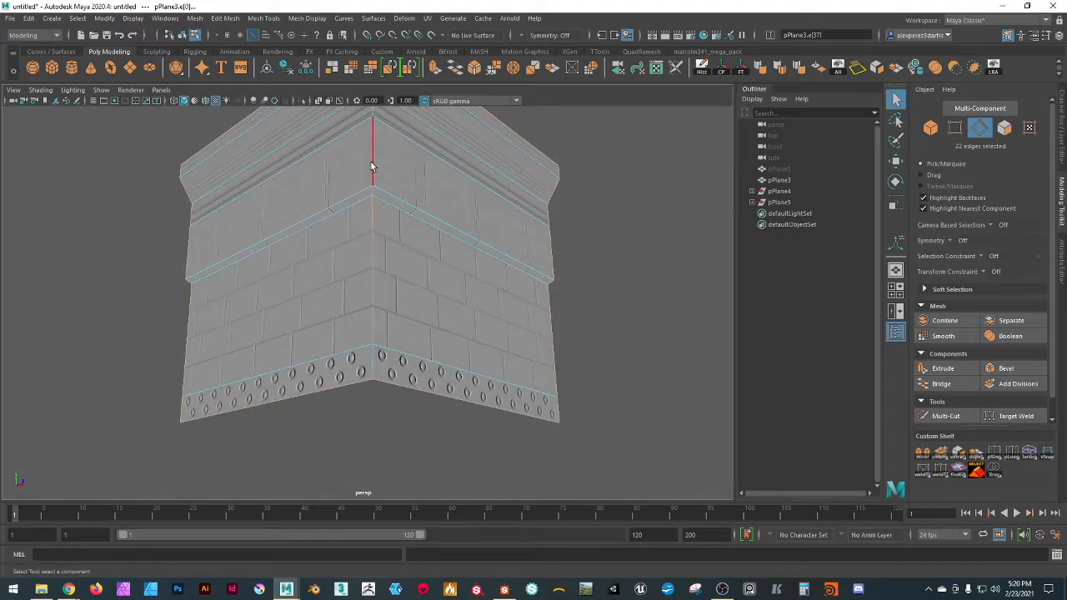
click(600, 316)
scroll(602, 312, down, 5)
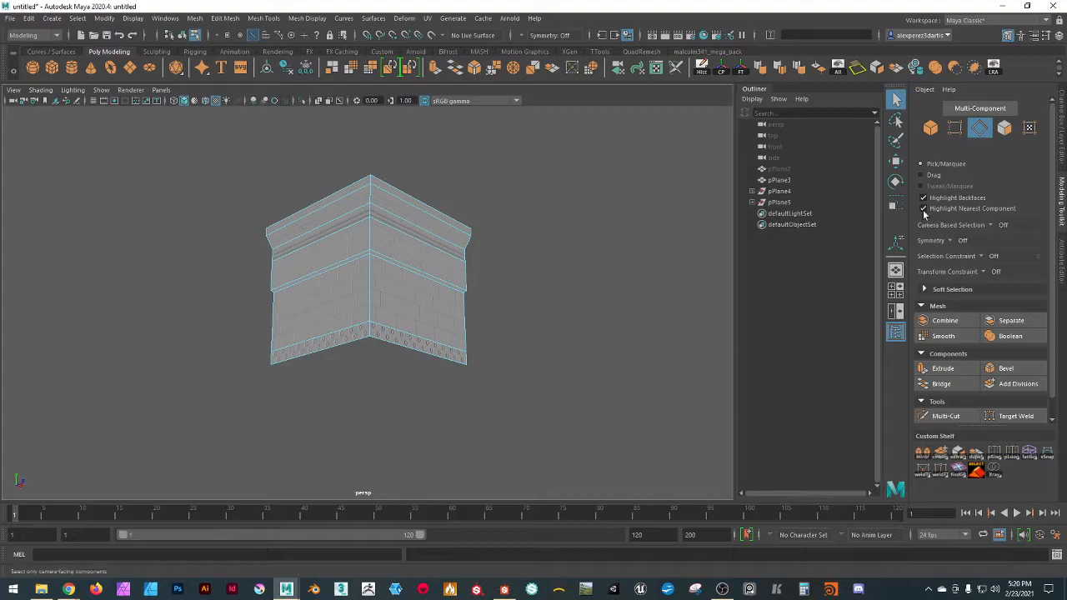
- Merge all vertices of the corner mesh with a distance threshold of 0.1, and run Merge again at its default threshold
click(931, 127)
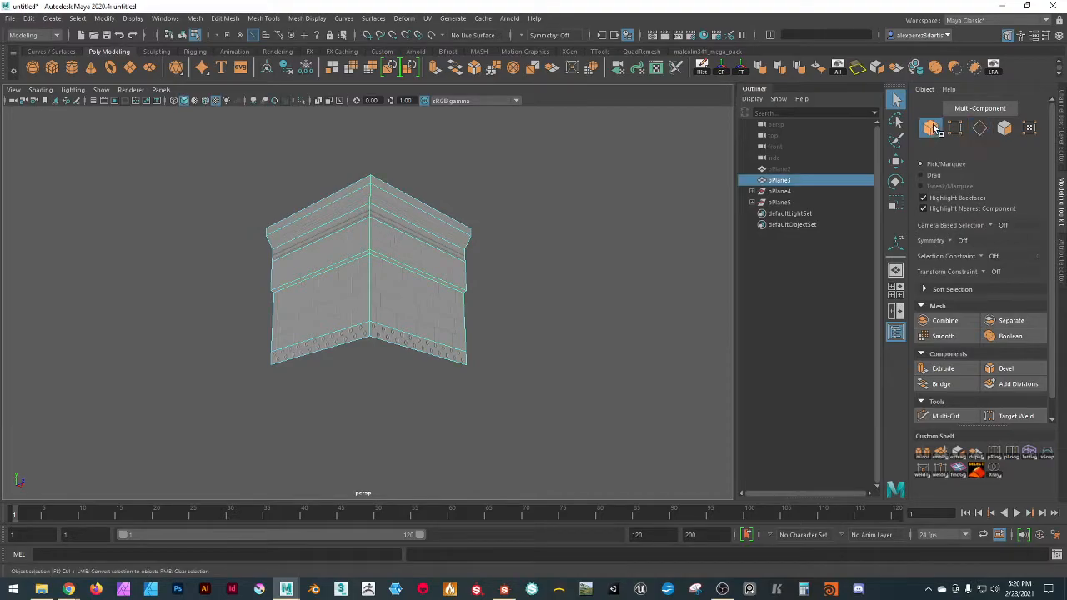
click(492, 68)
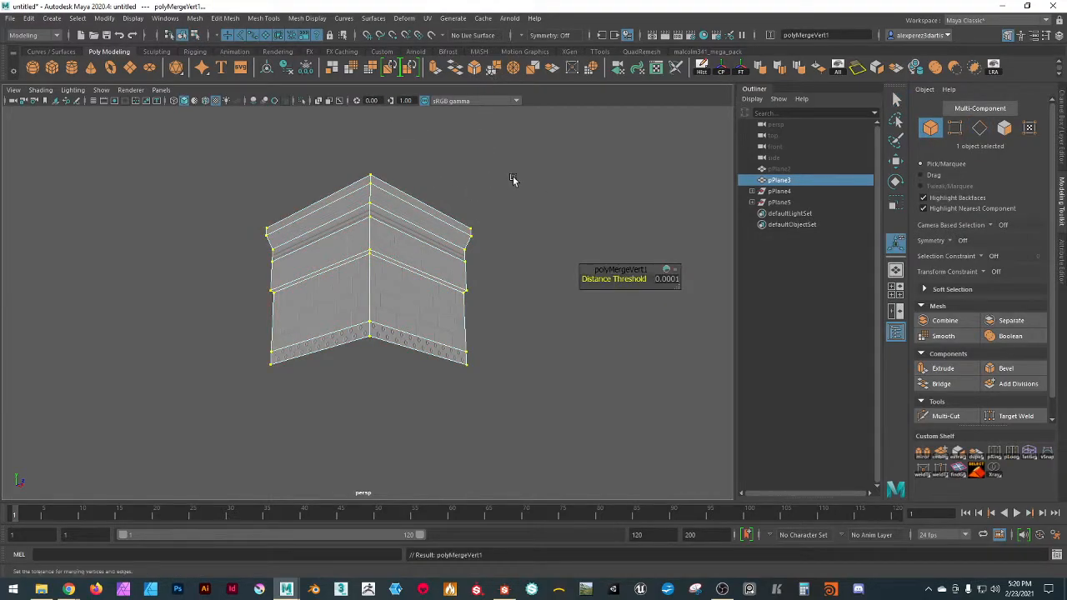
click(665, 281)
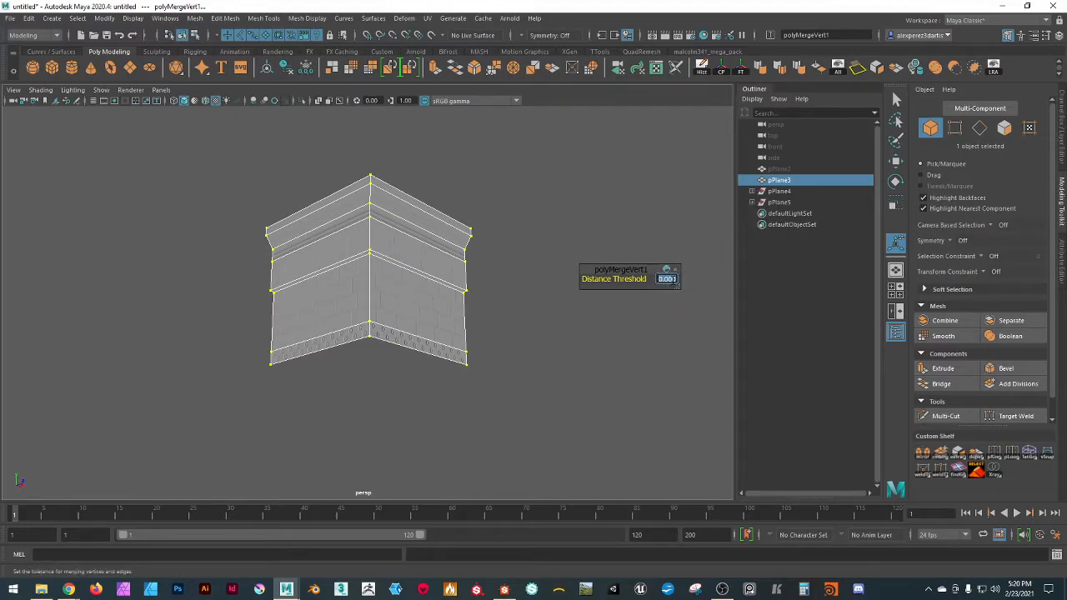
text(0.1)
key(Return)
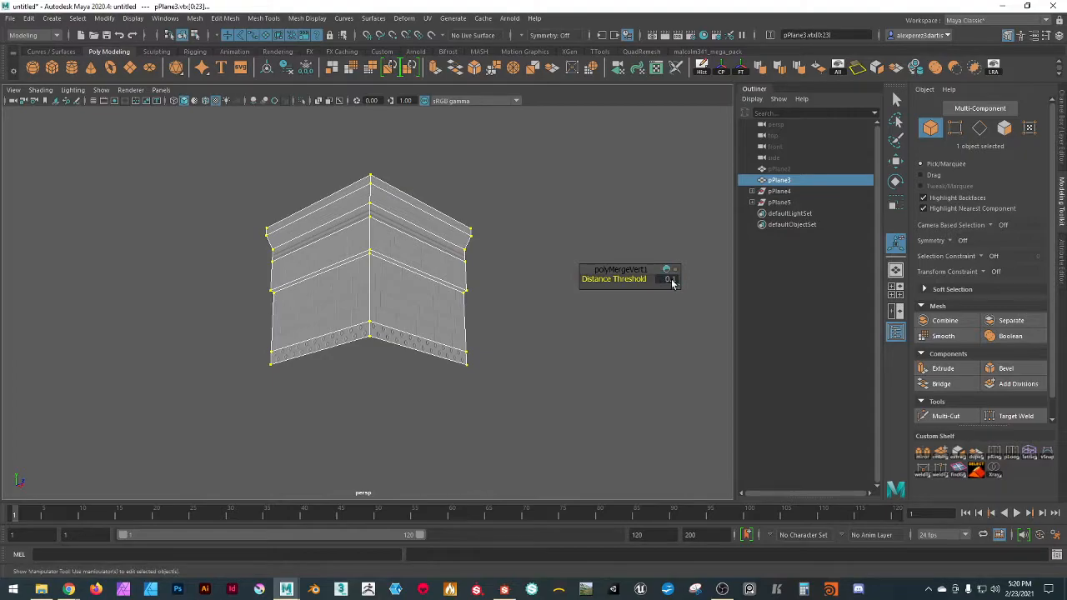
click(495, 72)
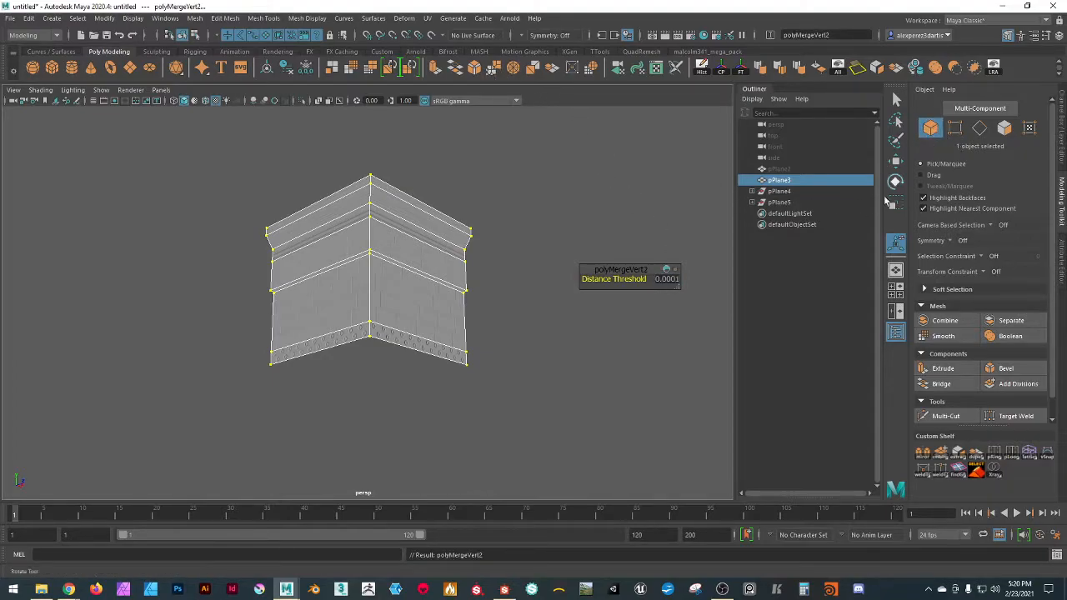
key(F8)
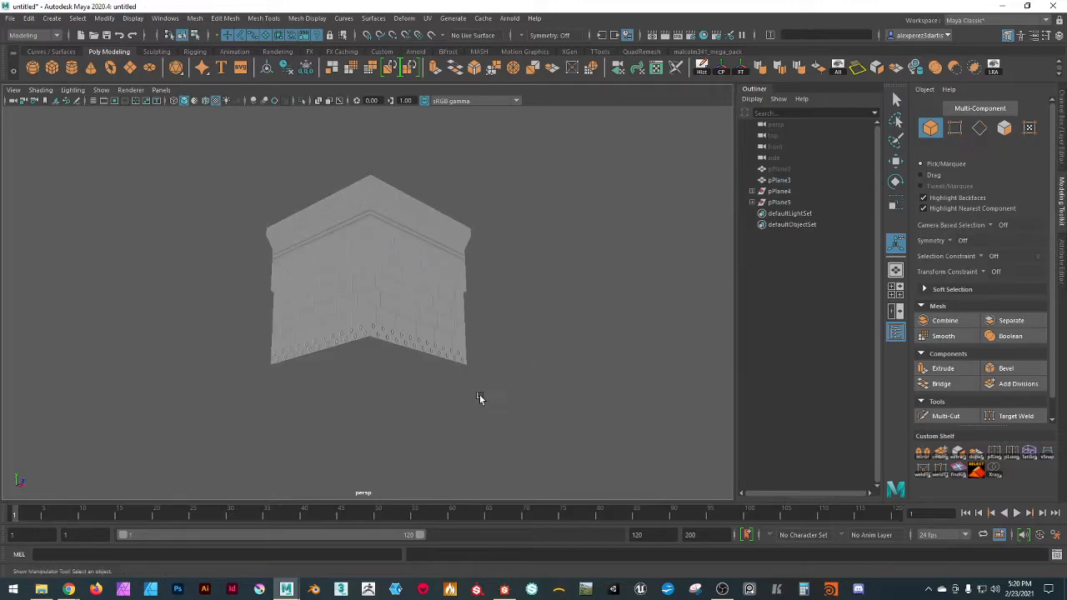
- Inspect the merged corner seam from below and up close along the cornice
scroll(480, 394, up, 3)
alt+drag(502, 360, 413, 322)
scroll(376, 315, down, 4)
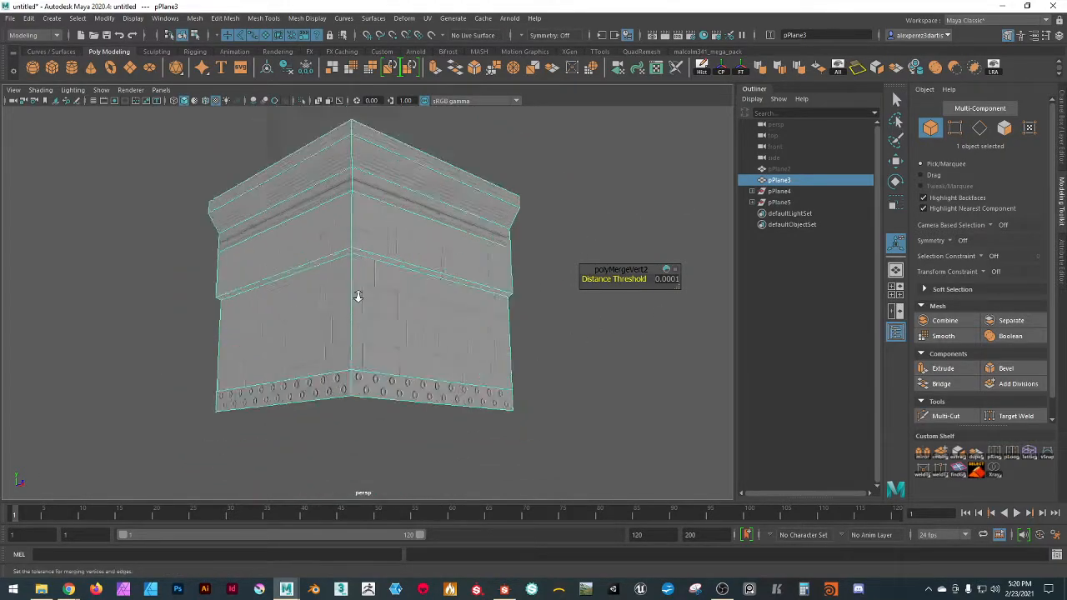
scroll(358, 295, up, 6)
alt+drag(384, 194, 389, 238)
scroll(387, 312, up, 5)
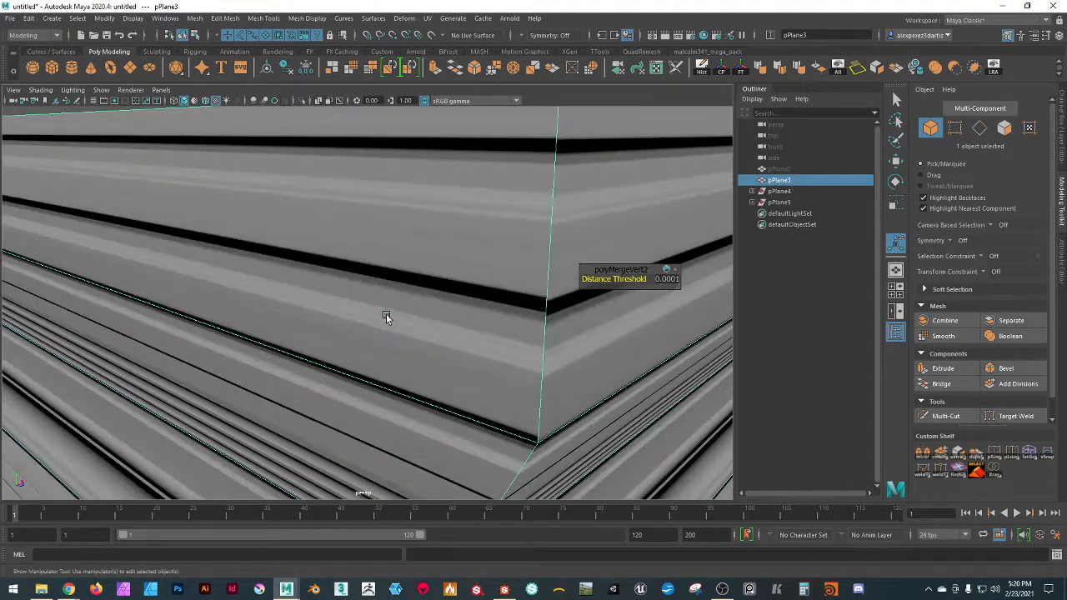
scroll(386, 311, down, 5)
alt+drag(407, 306, 407, 286)
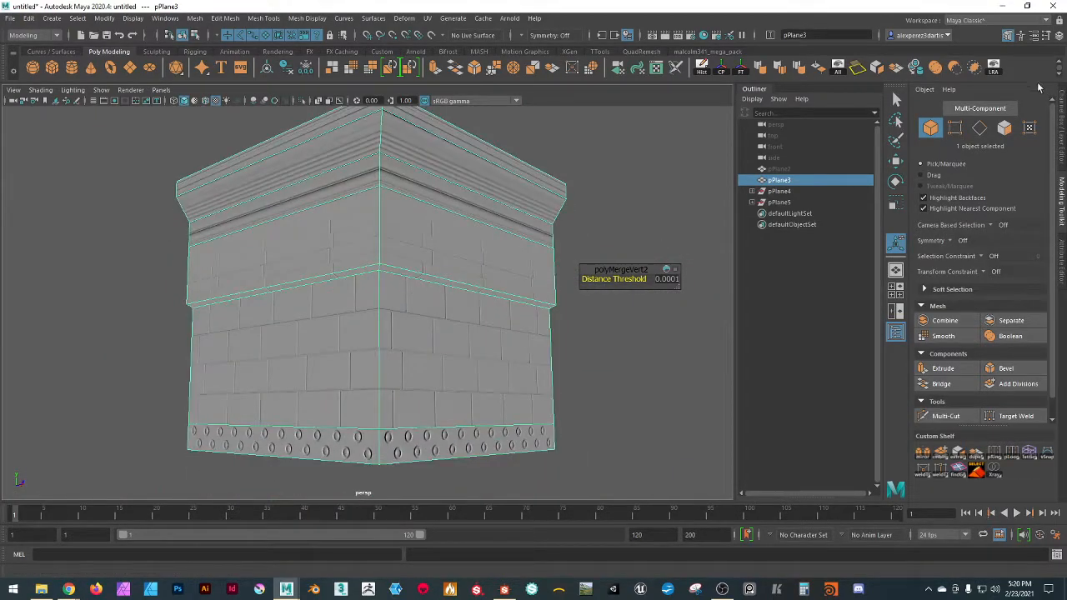
- Try bevelling the corner's vertical edge loop with 6 segments, and undo the bevel
click(945, 415)
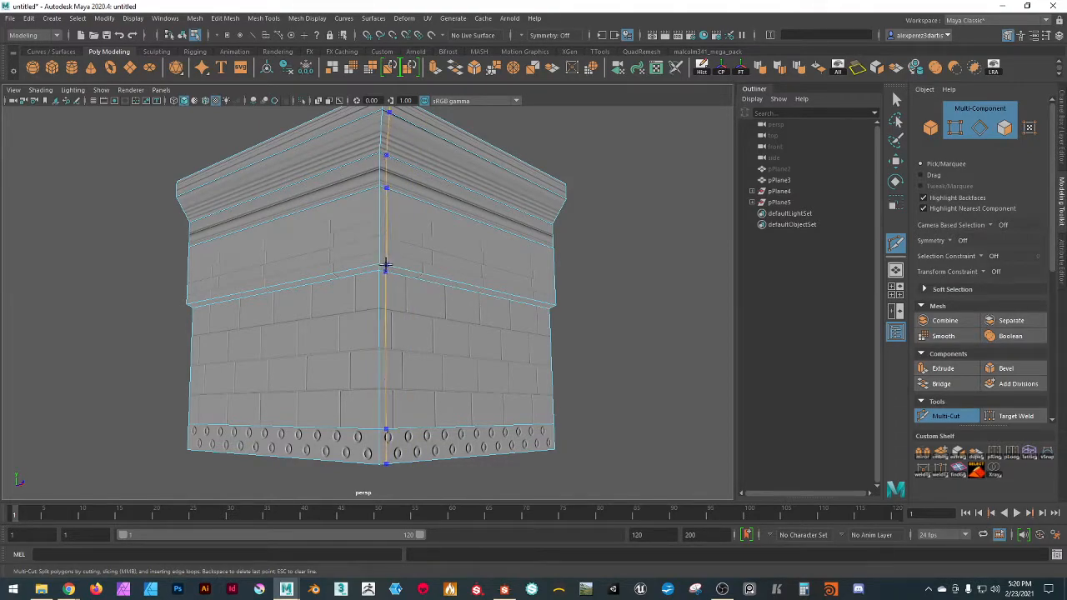
click(980, 128)
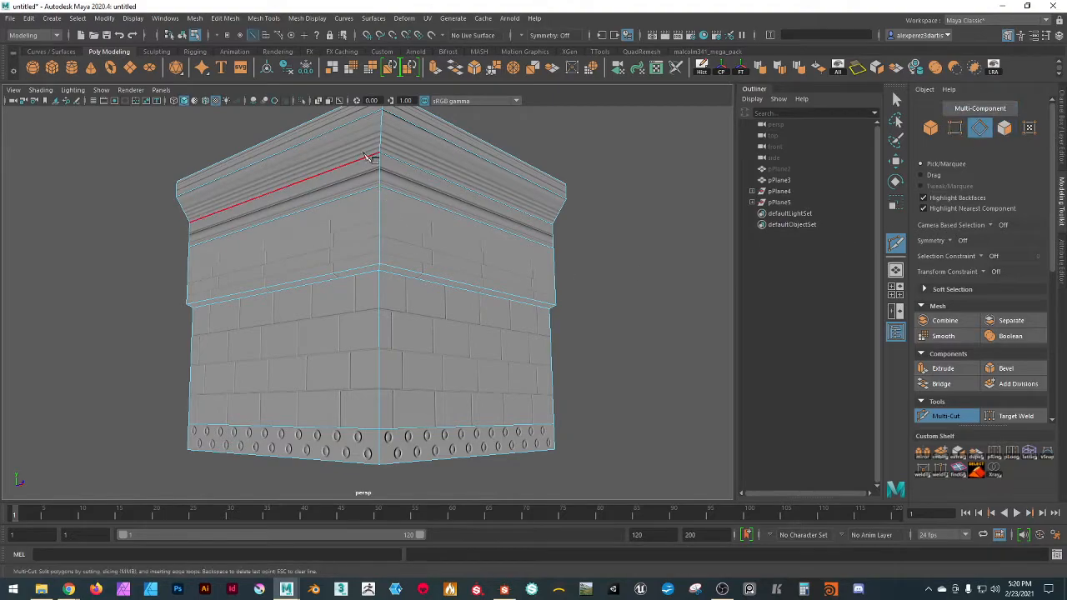
key(w)
double_click(378, 221)
scroll(496, 372, down, 3)
alt+drag(483, 375, 588, 406)
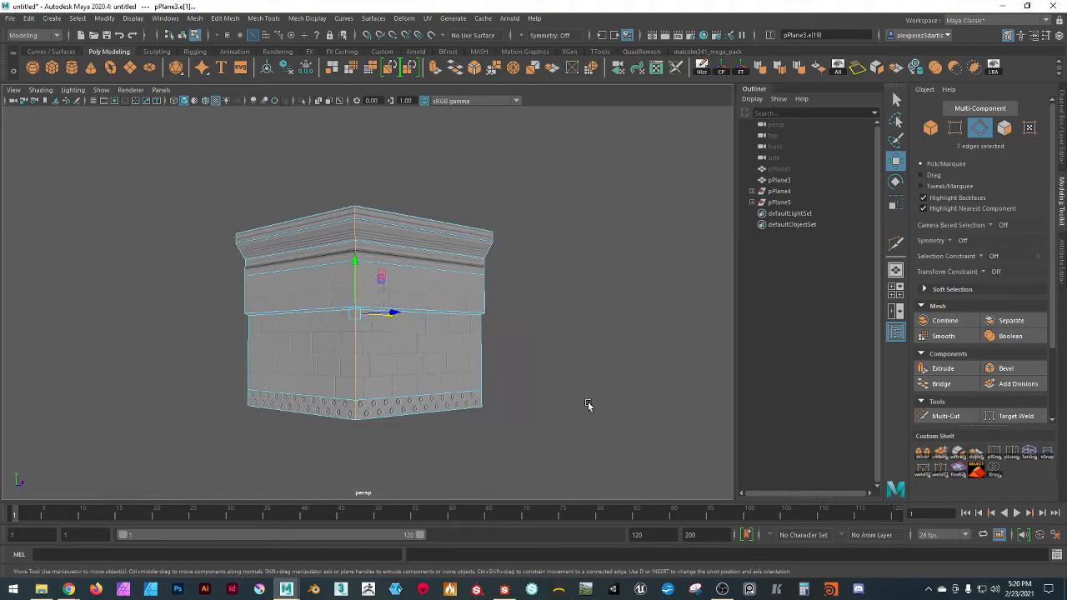
click(1005, 368)
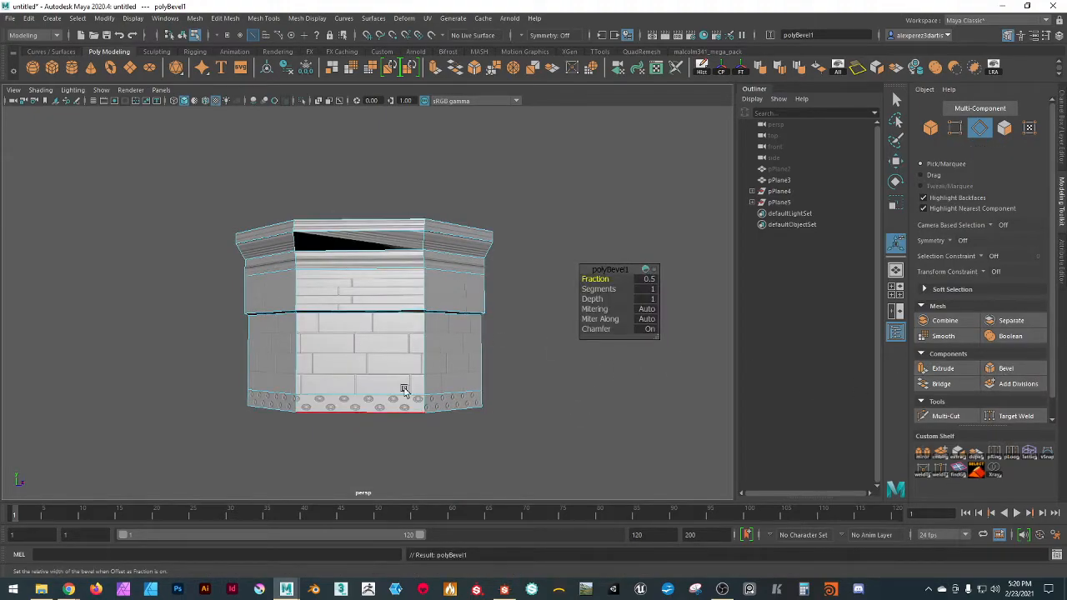
drag(598, 288, 623, 323)
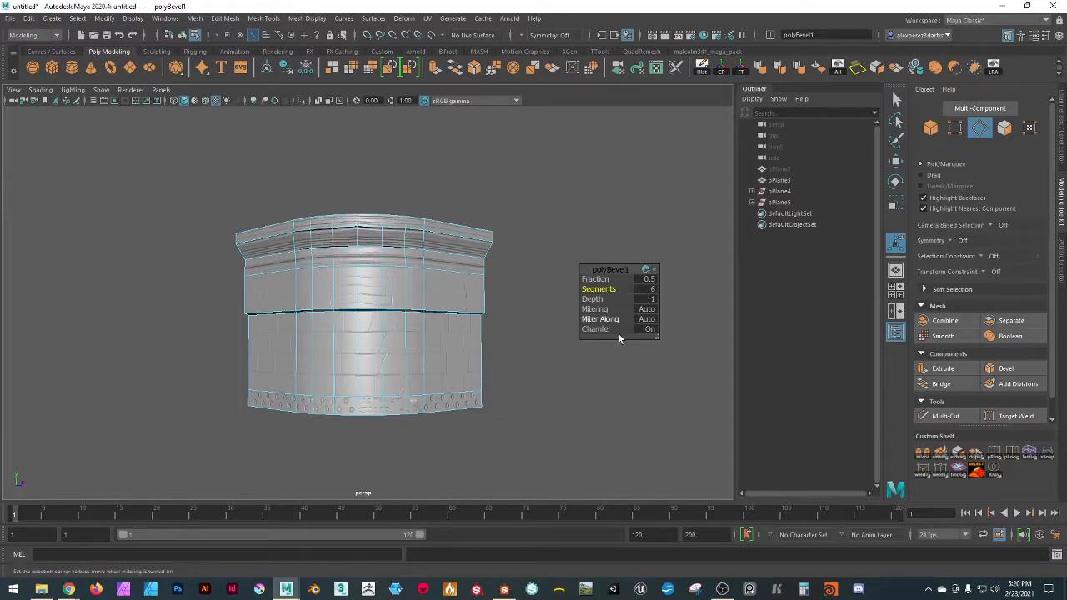
key(ctrl+z)
key(ctrl+z)
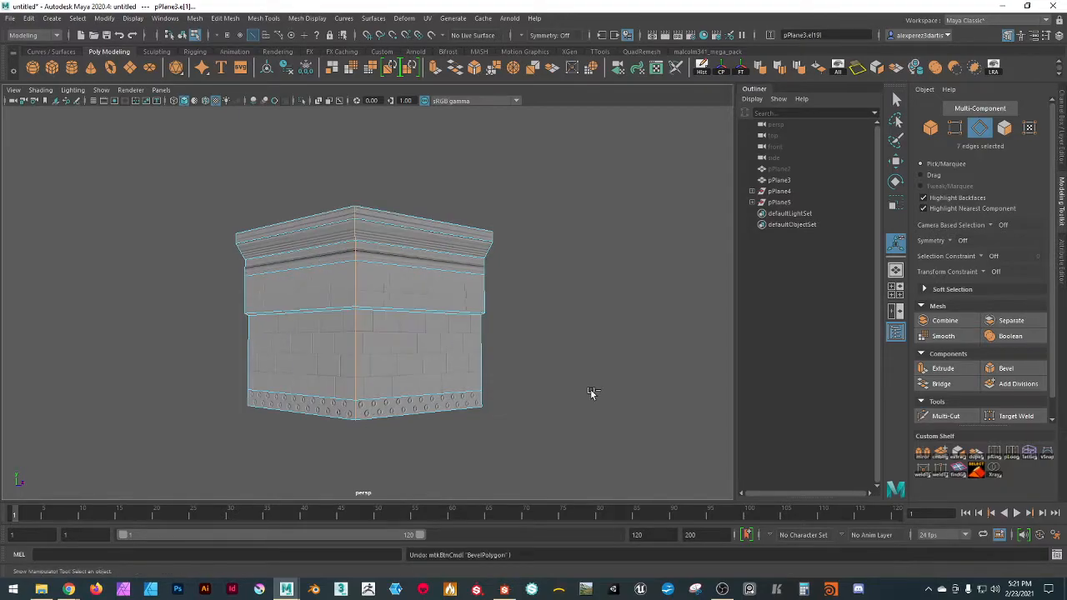
- Turn off Preserve UVs in the Move tool's settings
alt+drag(531, 267, 652, 385)
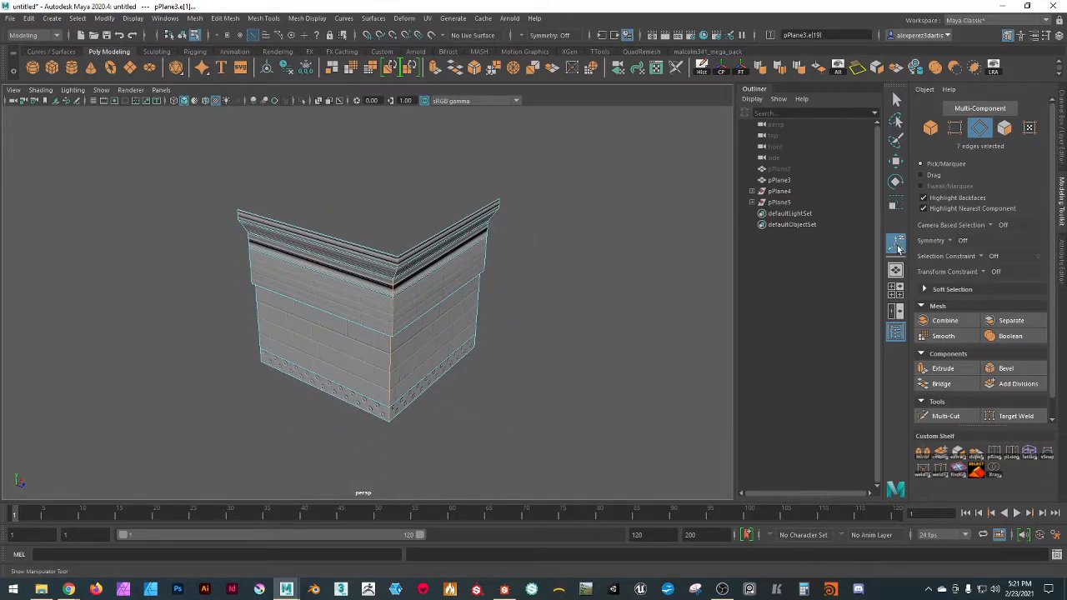
double_click(895, 160)
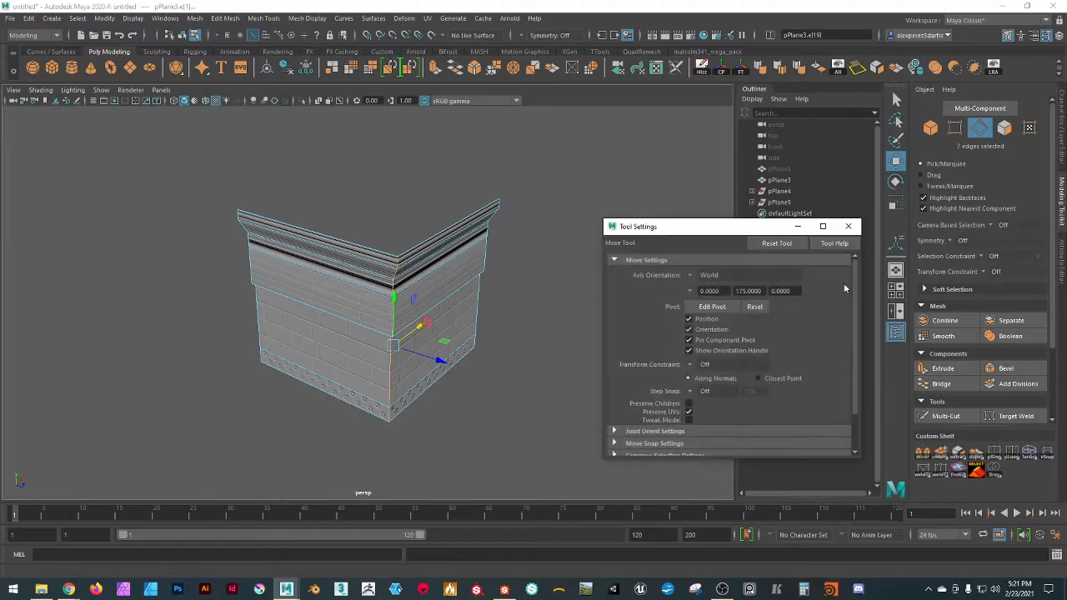
click(689, 412)
alt+drag(486, 406, 489, 399)
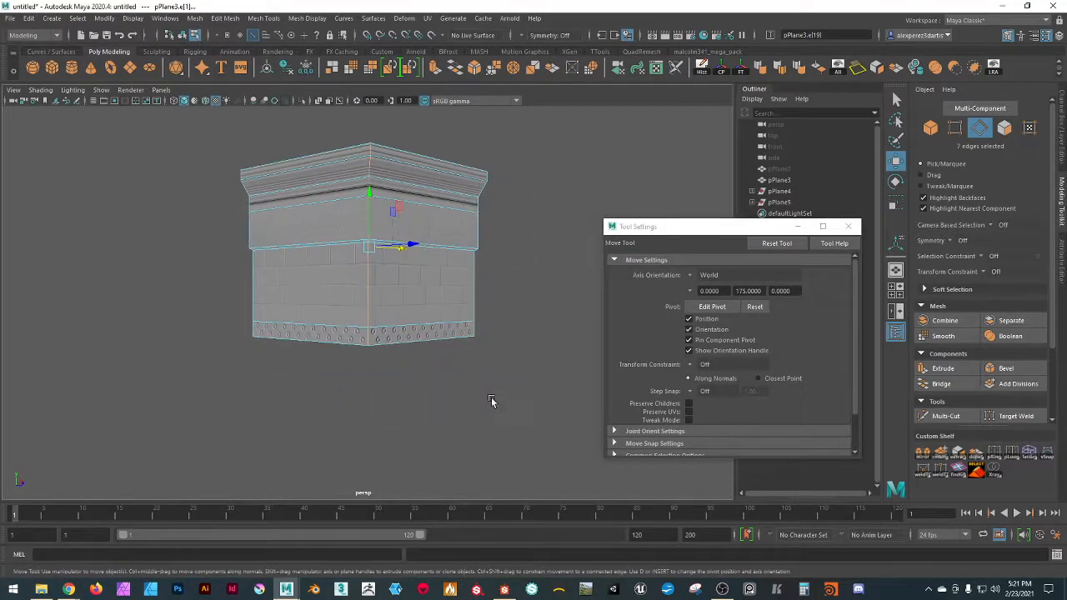
- Try the corner bevel again with 5 segments and Preserve UVs off, close the tool settings, and undo the bevel
click(1006, 370)
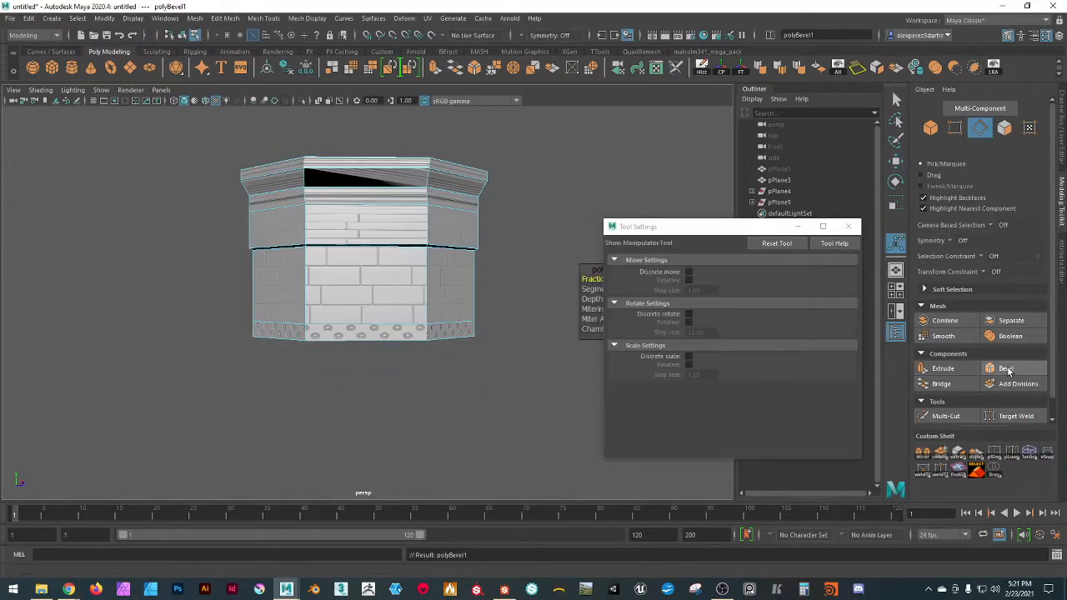
drag(746, 226, 482, 347)
drag(596, 289, 630, 291)
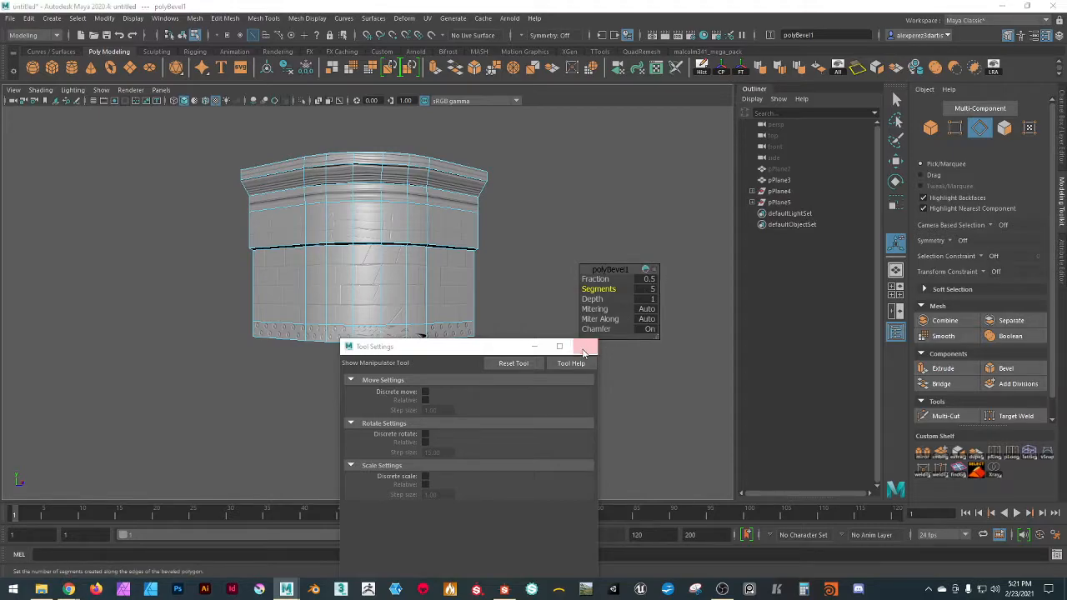
click(582, 346)
click(683, 286)
key(ctrl+z)
key(ctrl+z)
key(ctrl+z)
- Insert a vertical edge loop on each side of the corner edge with Multi-Cut
alt+drag(574, 358, 376, 395)
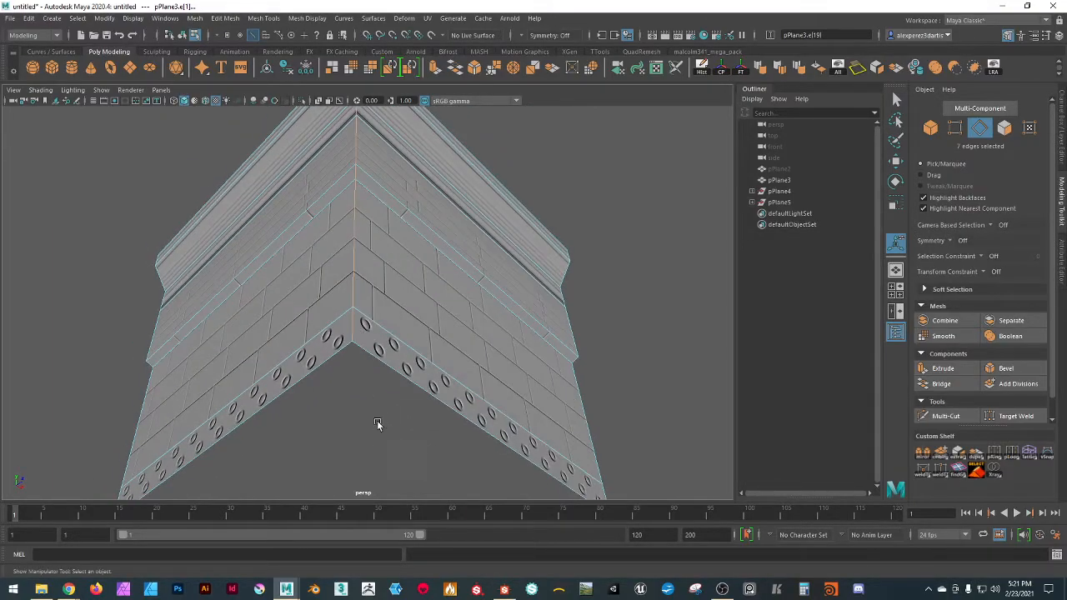
scroll(380, 429, down, 3)
click(948, 415)
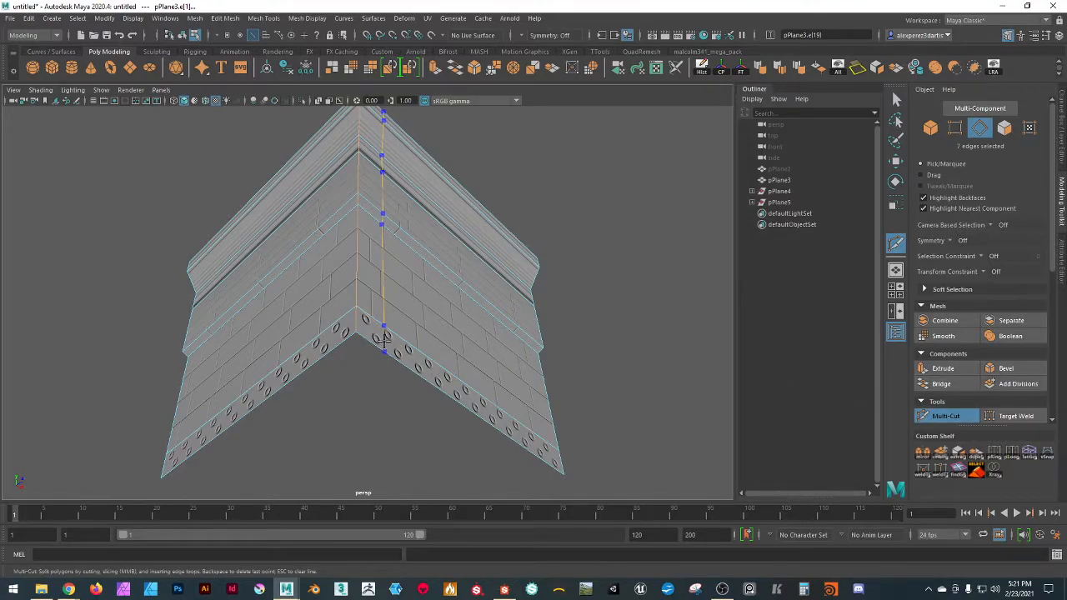
ctrl+click(324, 346)
- Select the central corner edge loop and move it inward between the supporting loops to blunt the sharp corner
key(w)
scroll(648, 264, down, 4)
alt+drag(575, 225, 566, 296)
scroll(486, 413, up, 2)
double_click(372, 375)
alt+drag(452, 407, 447, 327)
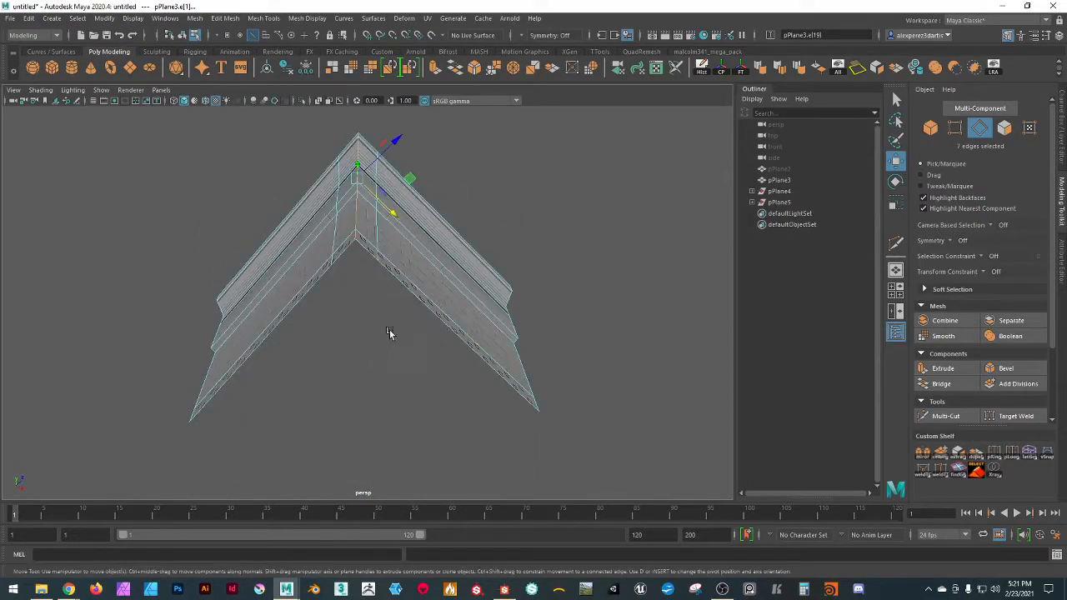
alt+drag(361, 351, 426, 245)
middle_drag(409, 243, 410, 256)
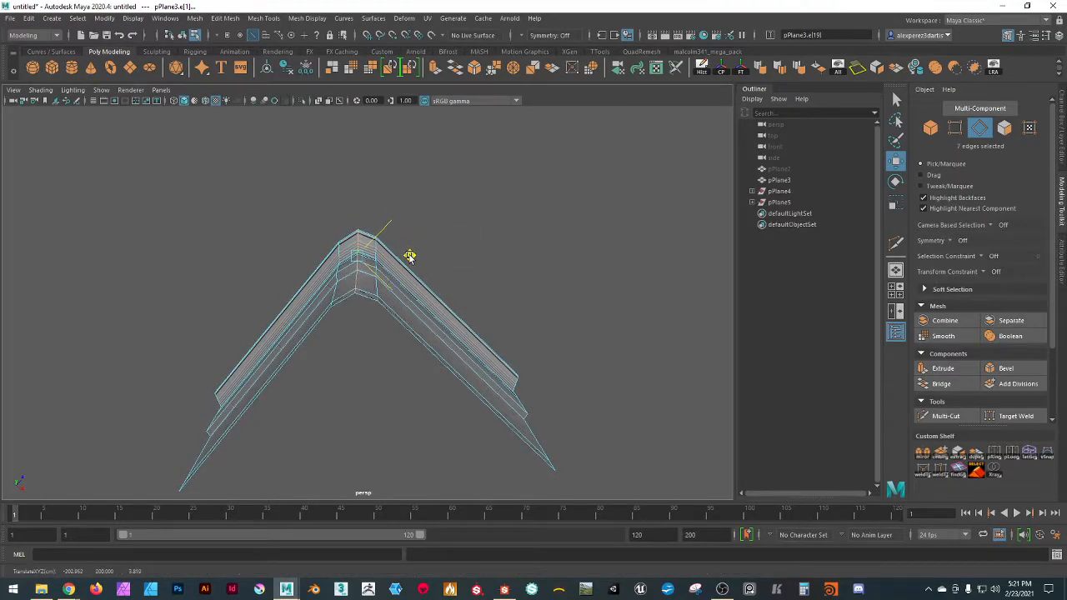
click(524, 200)
- Examine the softened corner mesh in object mode from above, from the side and from further away
scroll(534, 189, down, 5)
alt+drag(534, 189, 579, 257)
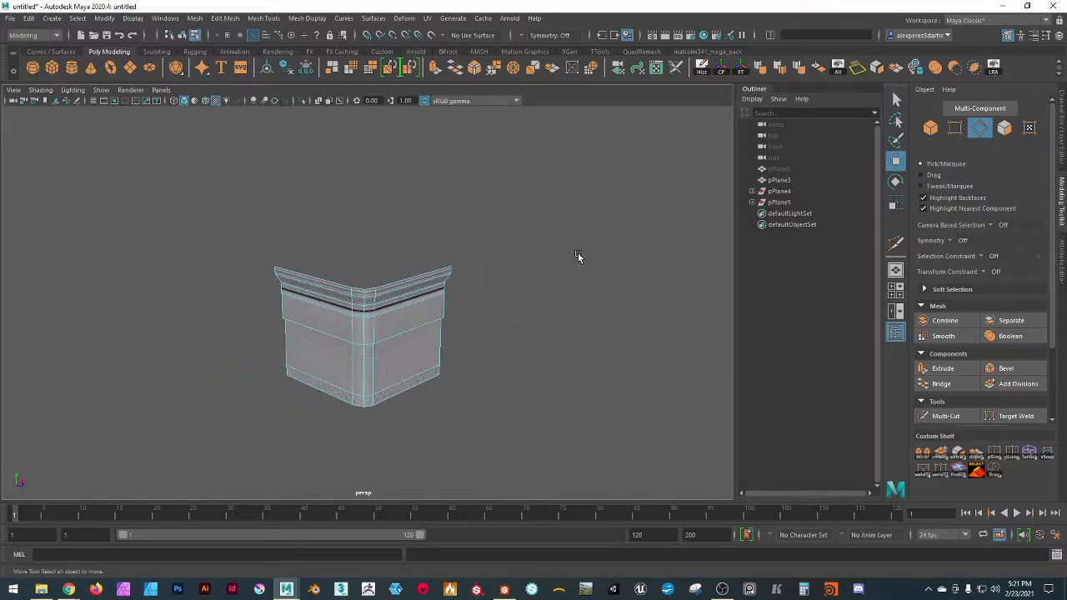
click(931, 127)
click(512, 279)
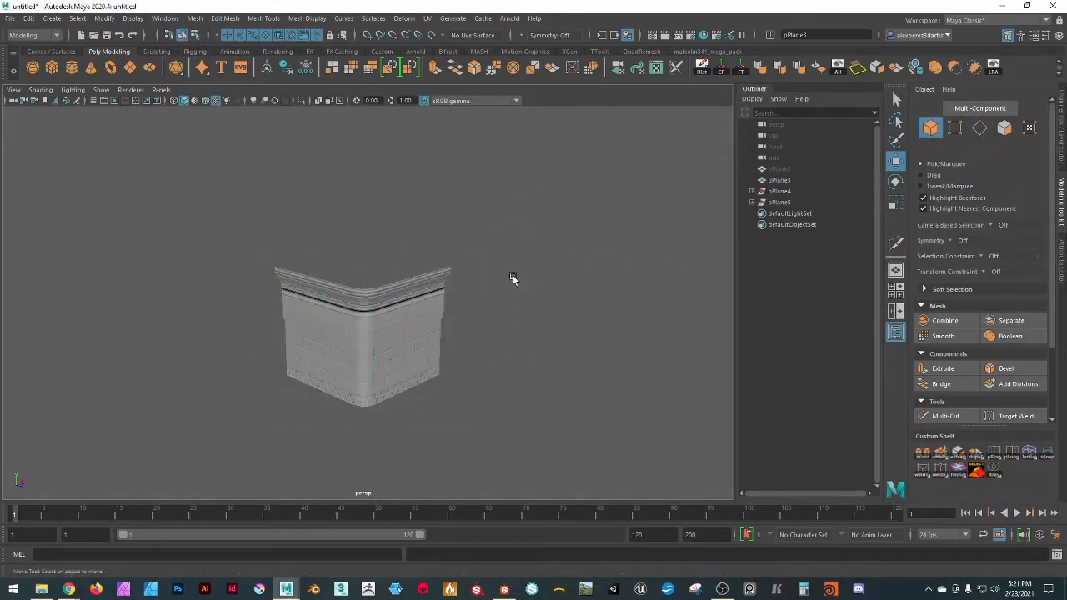
scroll(513, 297, down, 2)
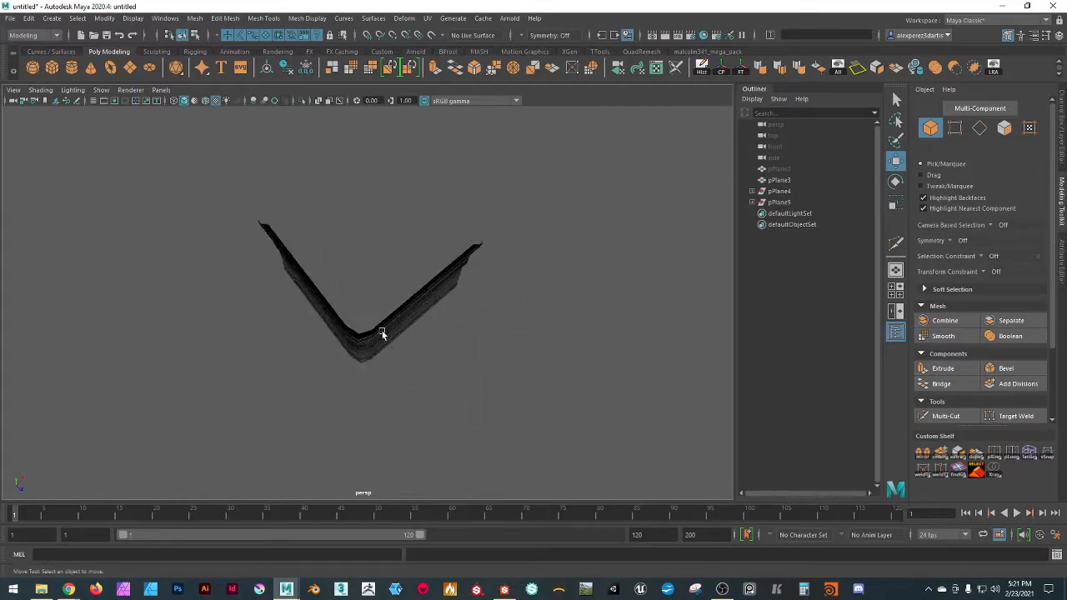
click(381, 336)
alt+drag(424, 419, 480, 415)
alt+right_drag(480, 415, 480, 376)
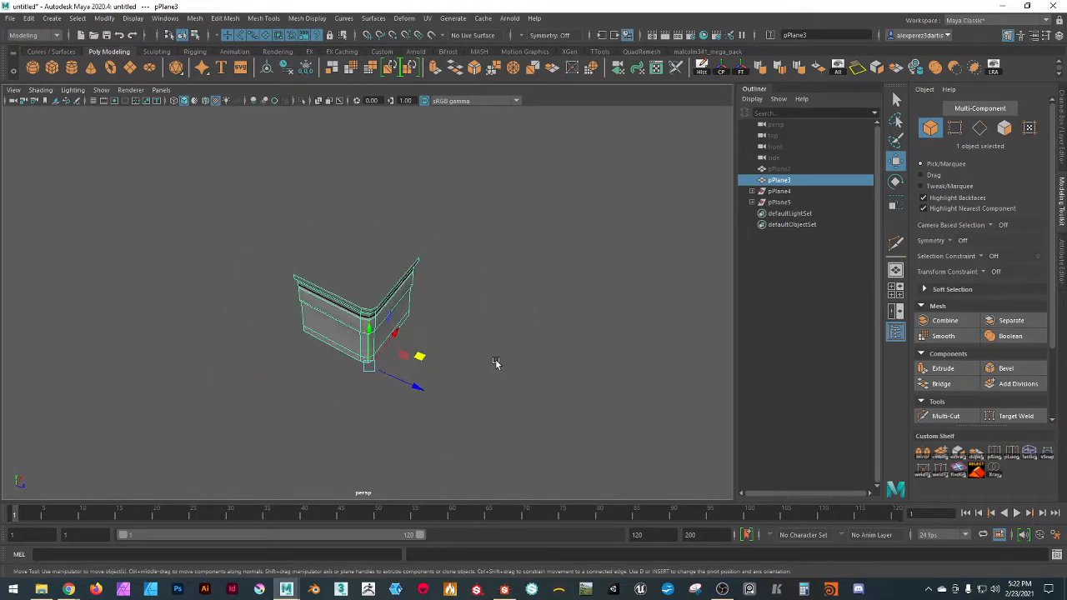
alt+drag(475, 386, 431, 259)
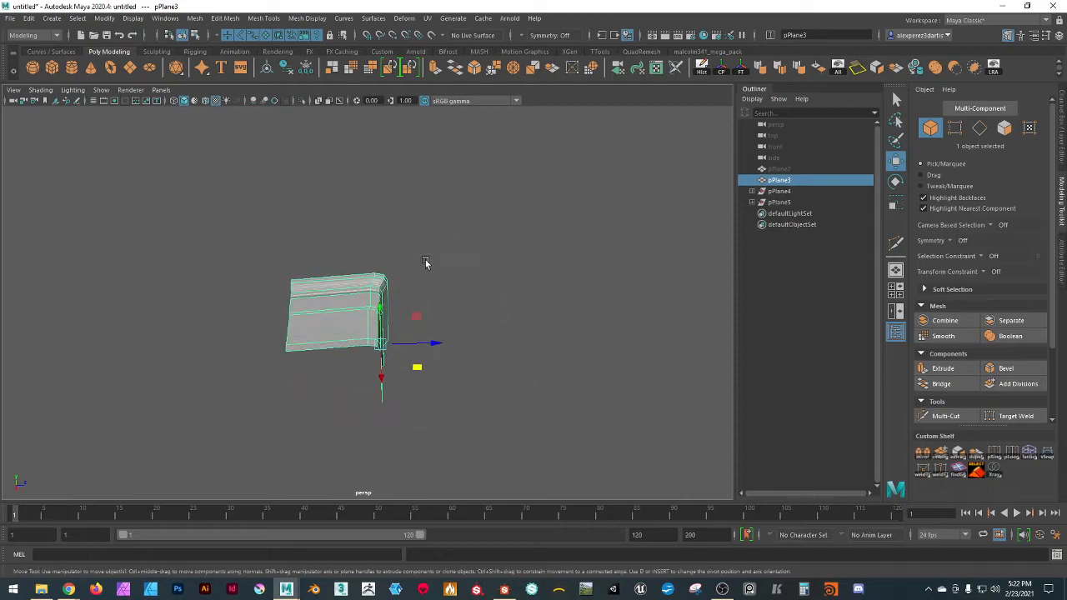
alt+right_drag(431, 260, 481, 252)
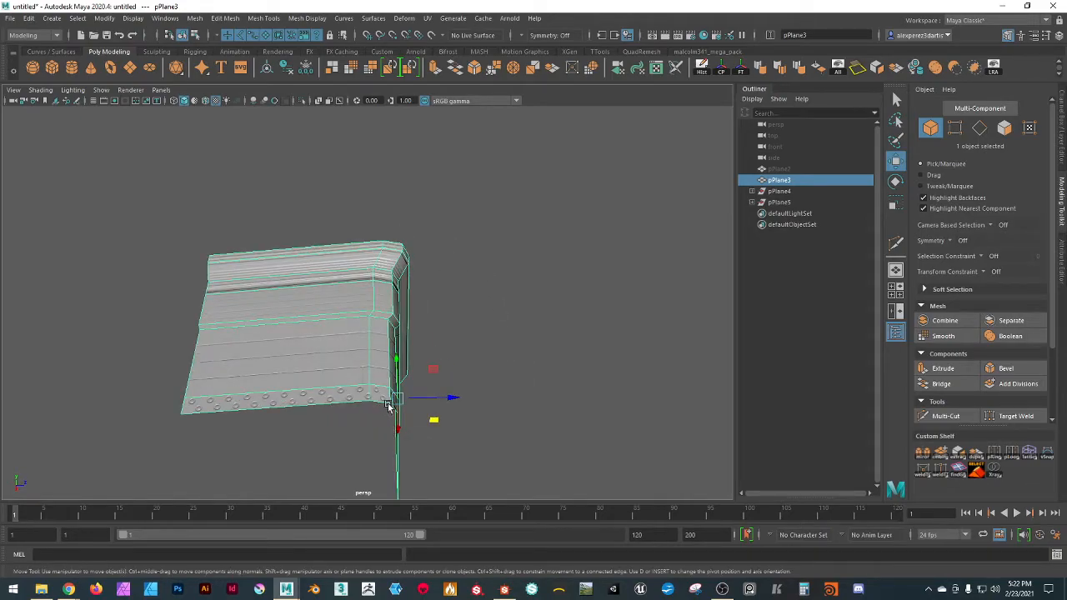
alt+drag(497, 273, 210, 276)
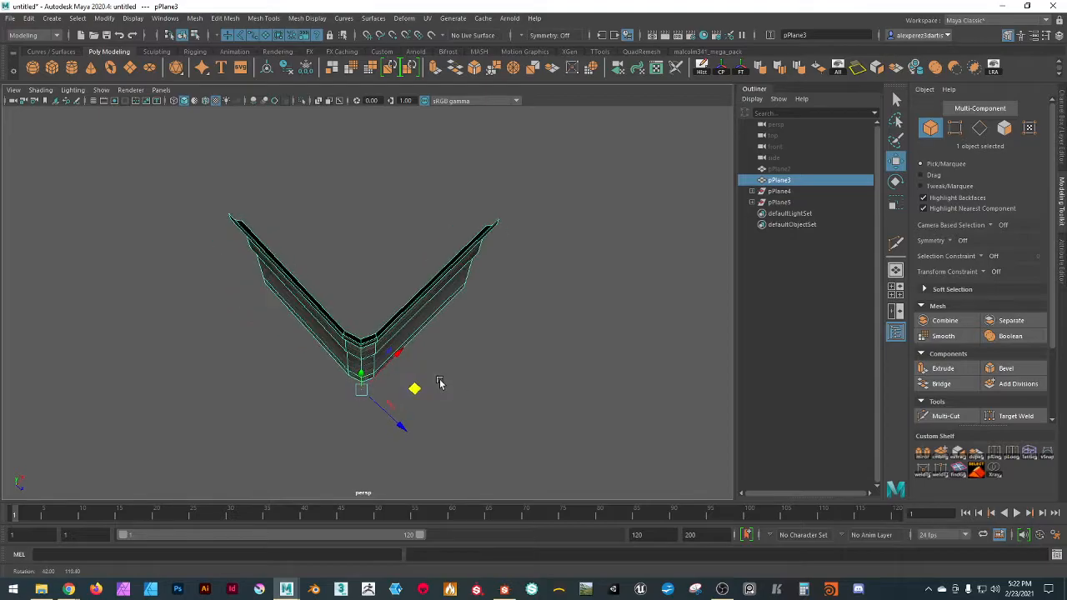
- Show the viewport grid to check how the corner's walls line up with it
click(93, 101)
scroll(338, 419, up, 4)
alt+middle_drag(427, 443, 374, 218)
alt+drag(295, 336, 464, 400)
mouse_move(398, 392)
alt+mouse_down()
mouse_move(419, 387)
mouse_move(334, 377)
mouse_move(406, 395)
alt+mouse_up()
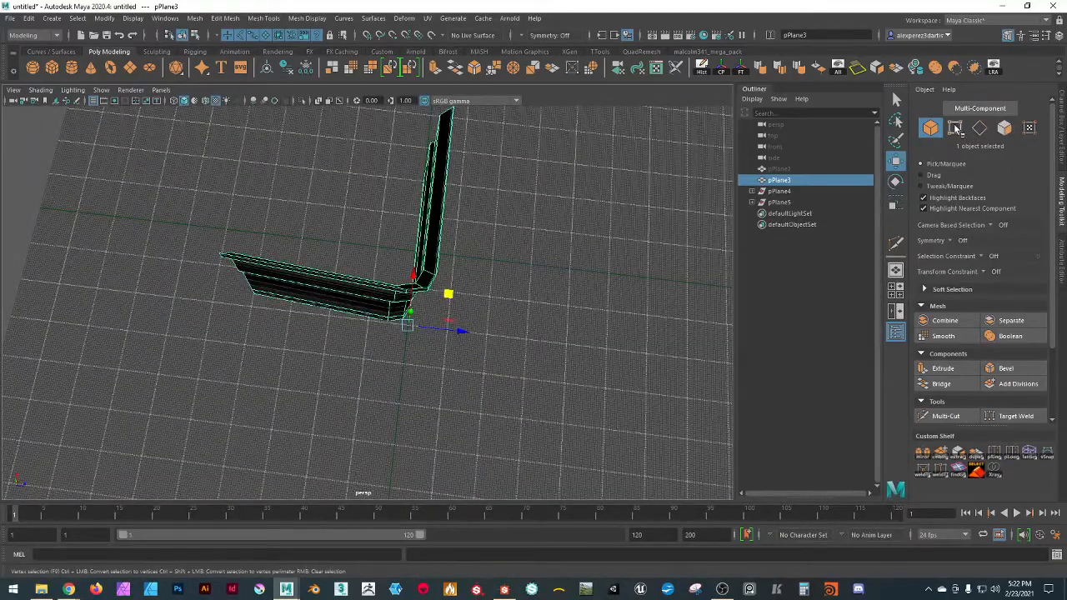
- Select the vertices at one wall's open end and snap the Move tool's pivot to the lowest end vertex
click(956, 128)
alt+drag(245, 333, 291, 354)
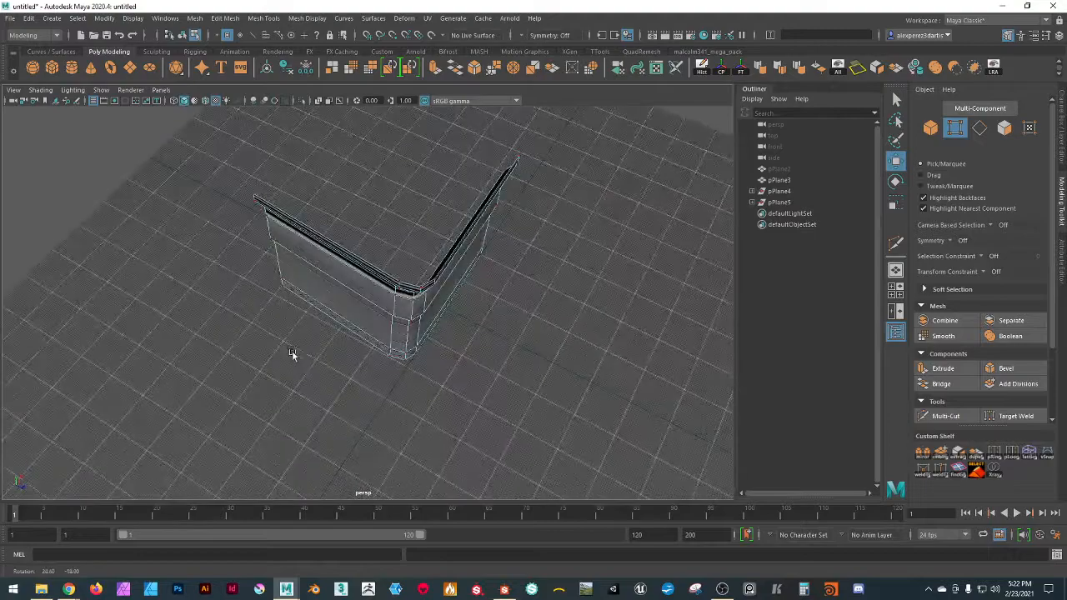
drag(241, 248, 242, 360)
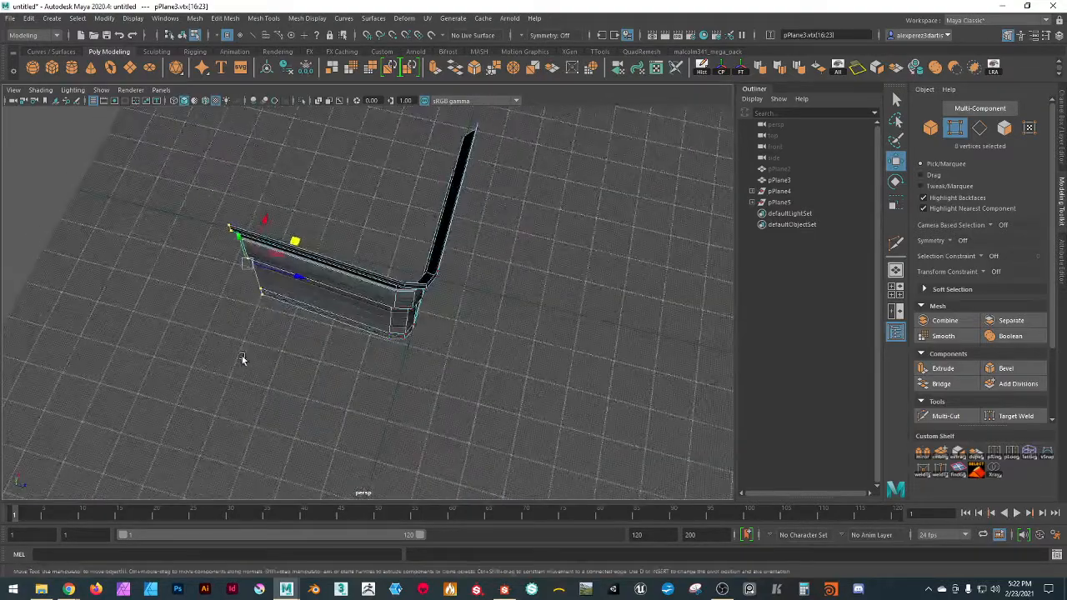
double_click(896, 163)
drag(450, 354, 563, 177)
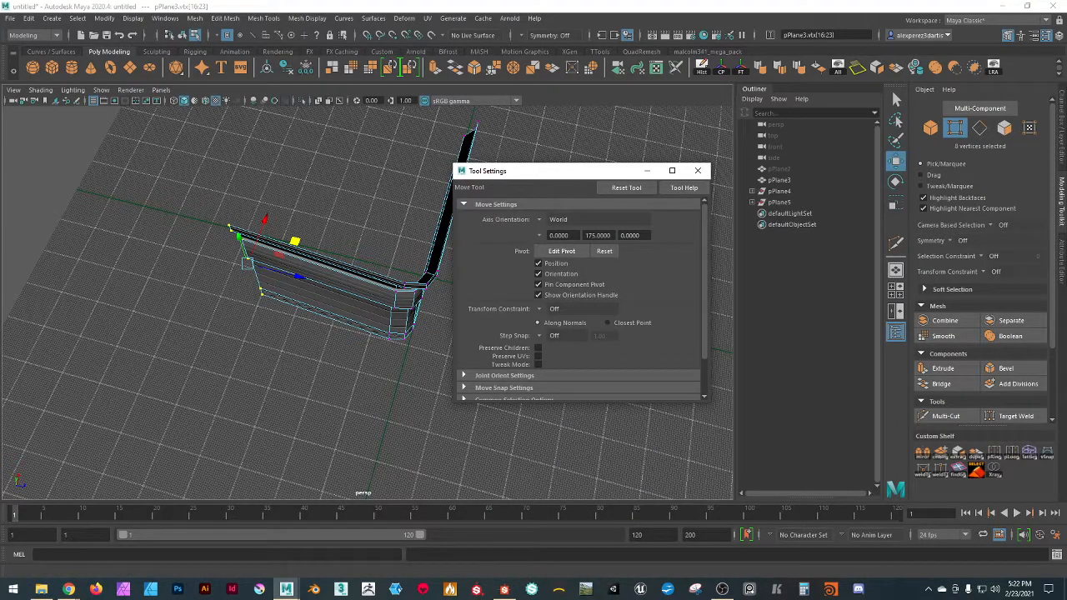
click(1063, 124)
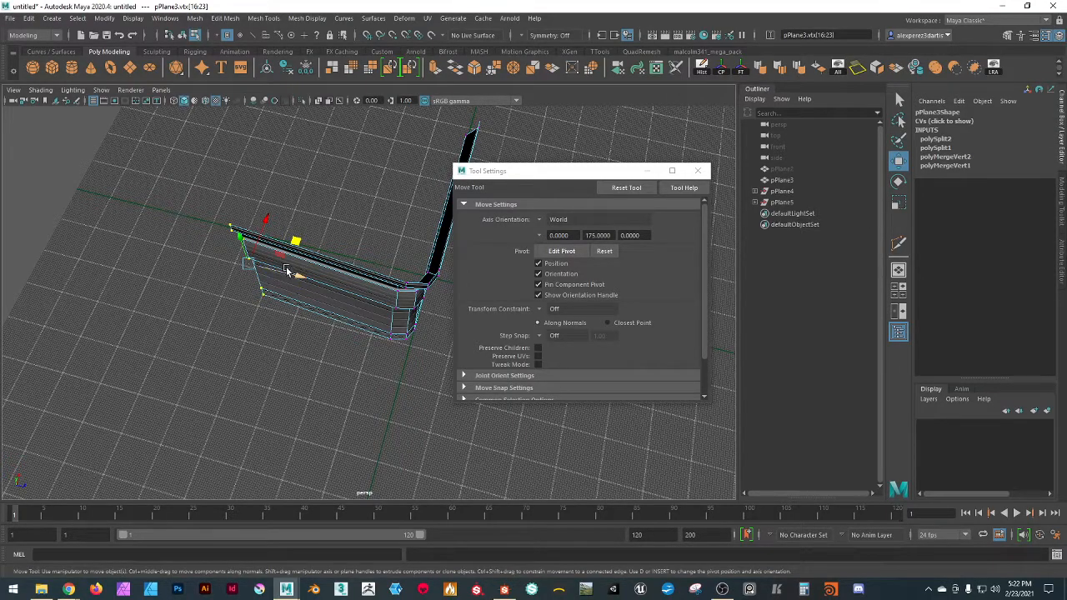
alt+drag(248, 341, 332, 427)
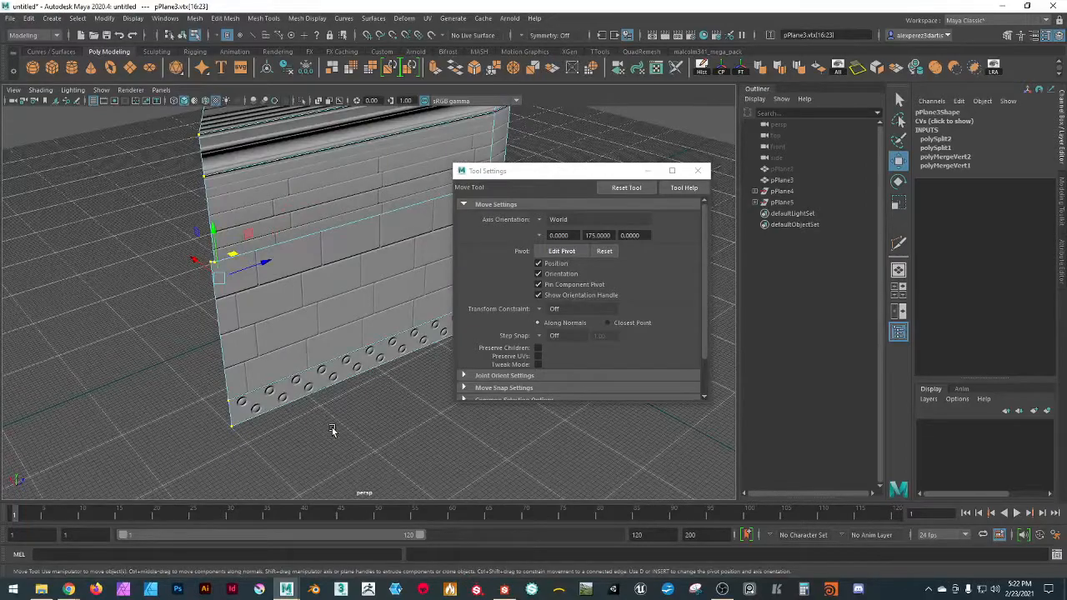
key(d)
click(231, 431)
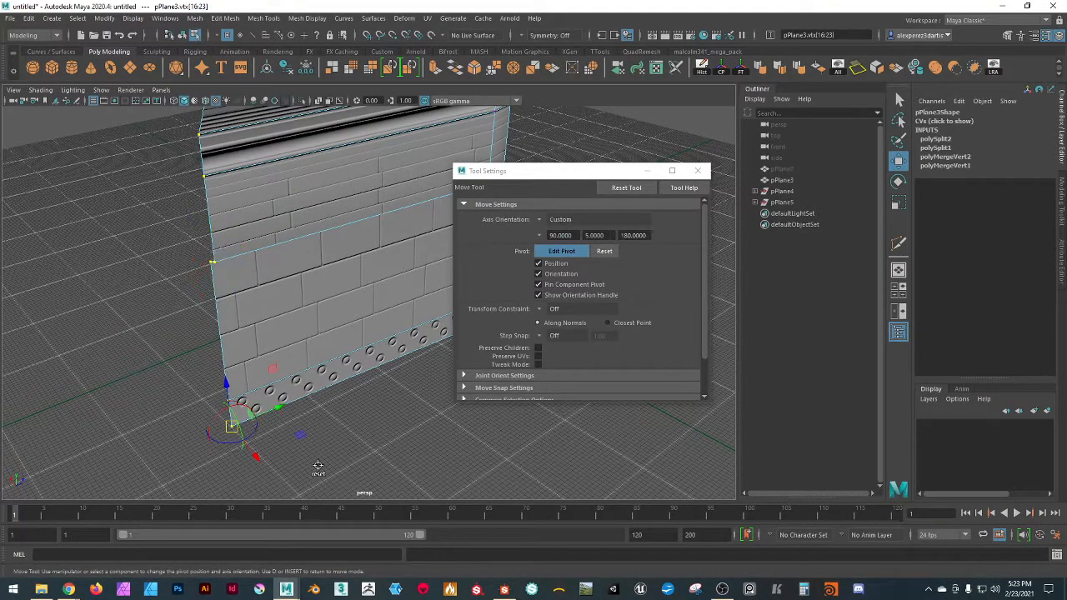
key(d)
- Move the wall's end vertices outward, perpendicular to the wall face, and close the tool settings and channel box
alt+drag(318, 467, 334, 359)
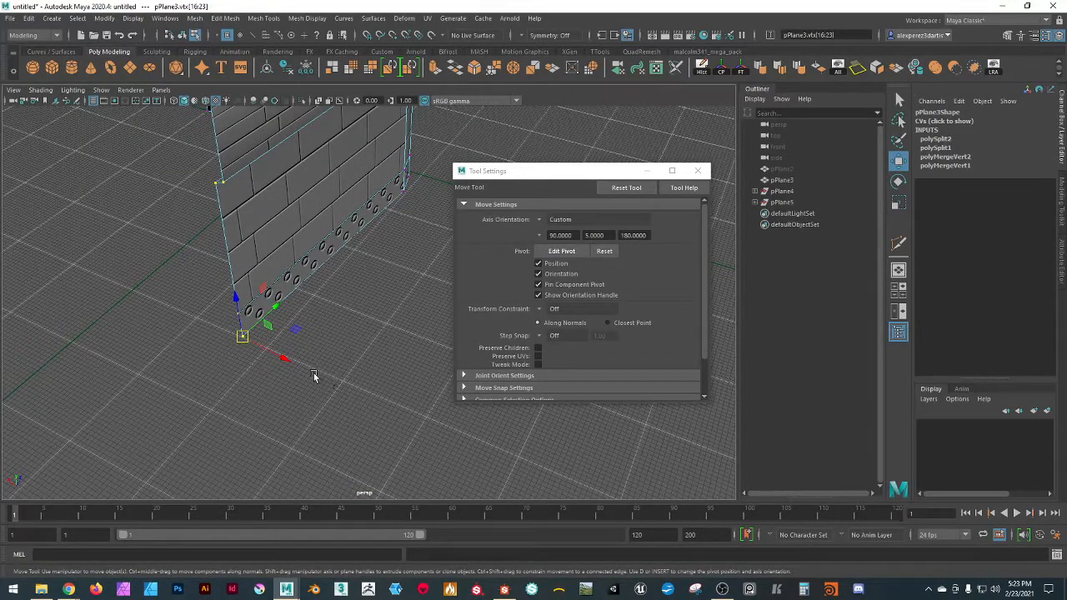
mouse_move(284, 359)
mouse_down()
mouse_move(258, 343)
mouse_move(266, 349)
mouse_up()
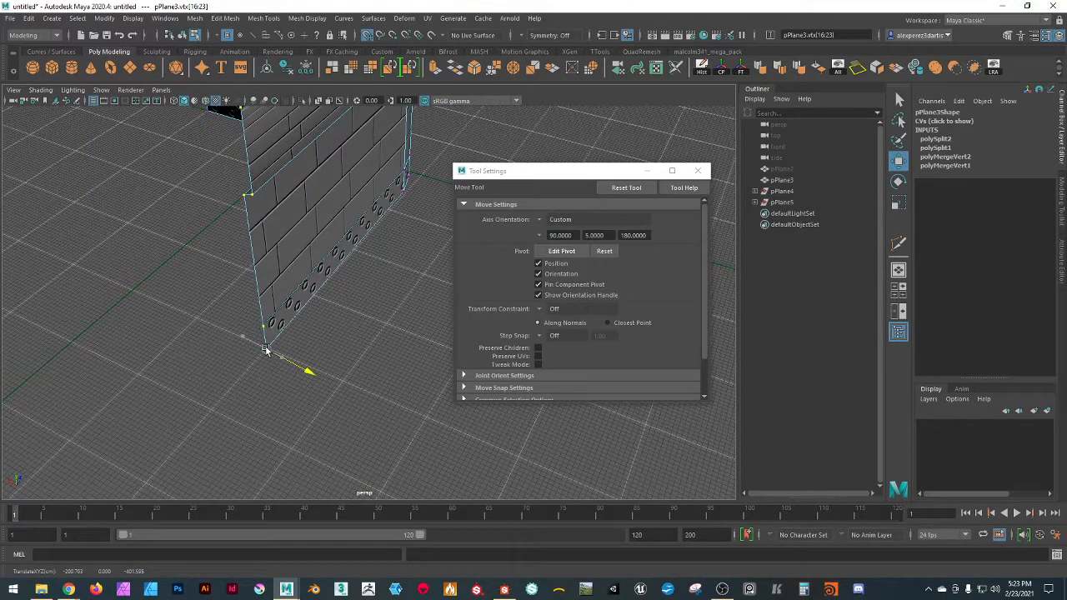
click(367, 346)
alt+drag(367, 347, 246, 399)
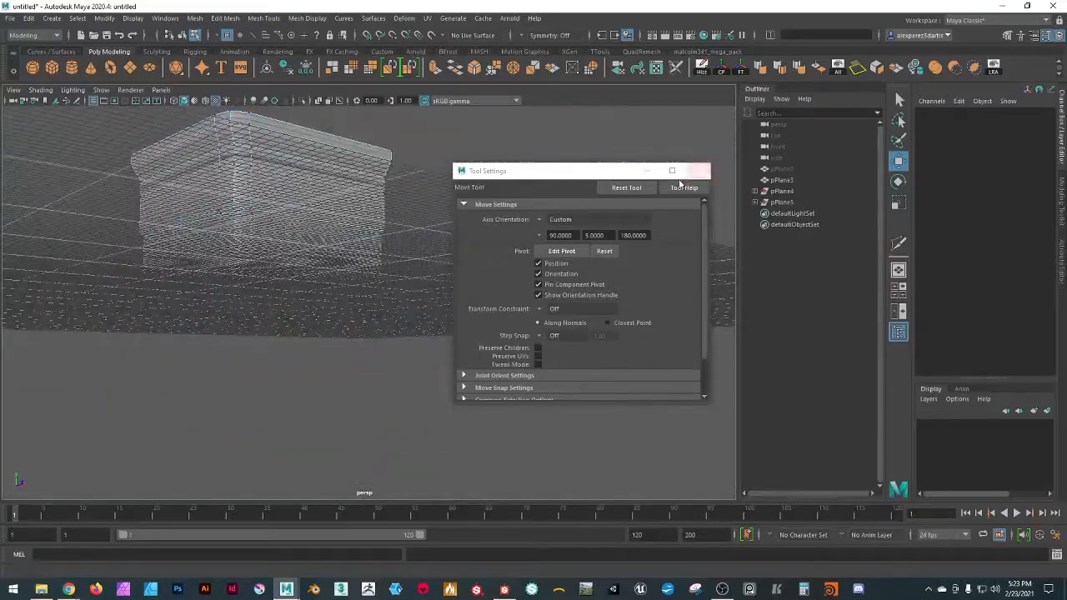
click(698, 171)
mouse_move(480, 196)
alt+mouse_down()
mouse_move(439, 231)
mouse_move(477, 223)
alt+mouse_up()
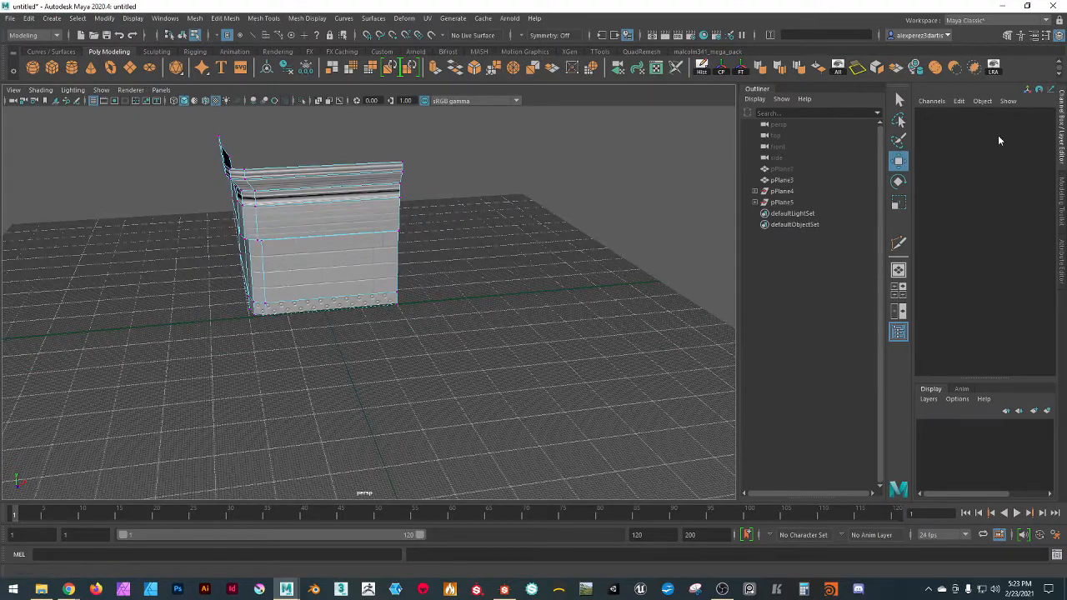
click(1062, 139)
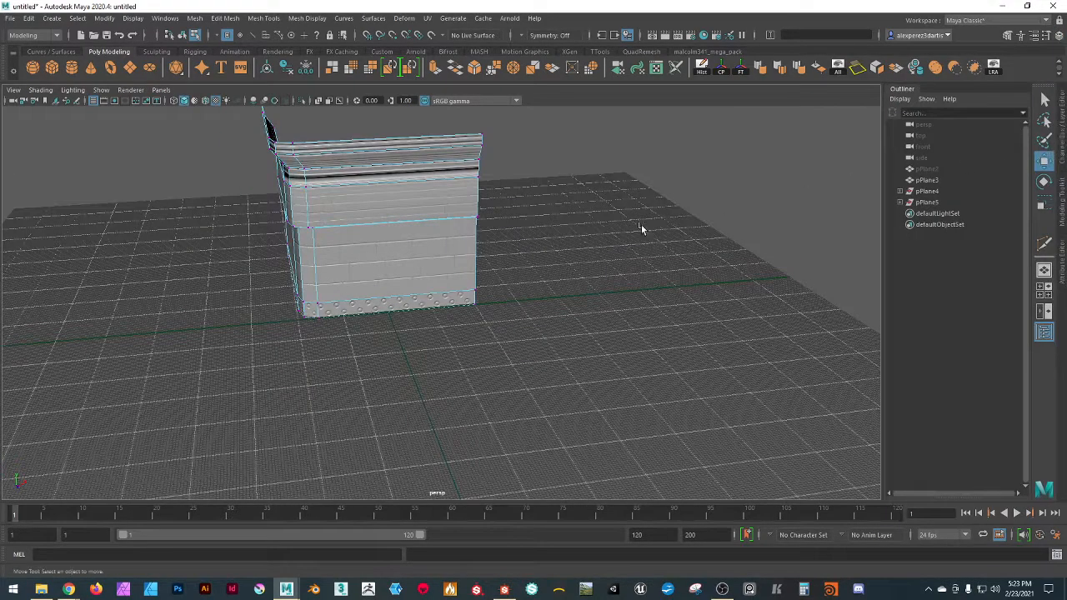
scroll(581, 222, down, 5)
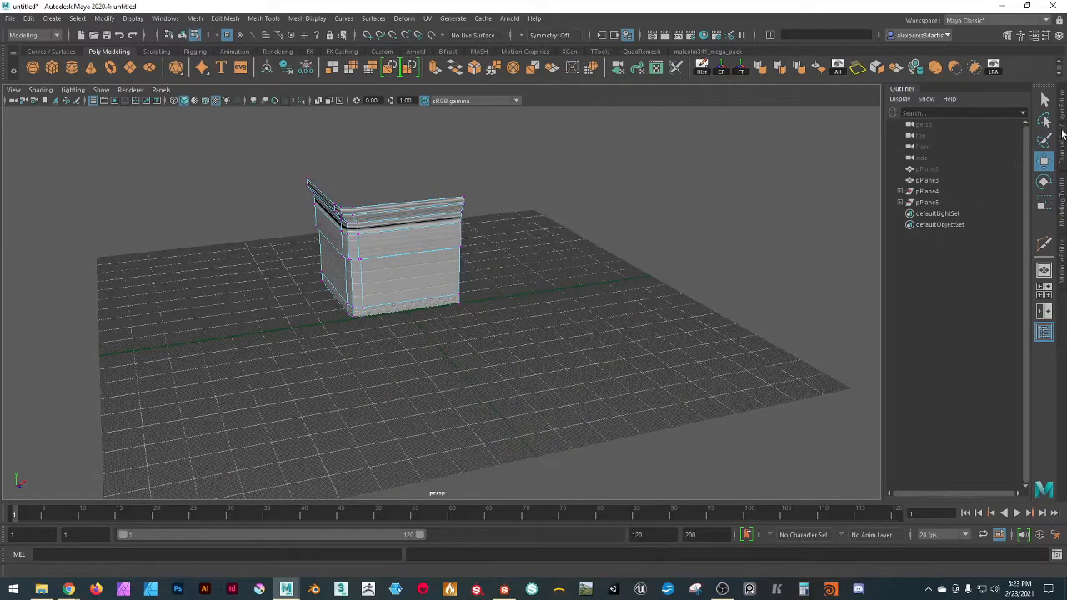
- Inspect the corner mesh's rounded edge and both wall faces up close and display the Modeling Toolkit
click(1062, 133)
scroll(321, 279, up, 5)
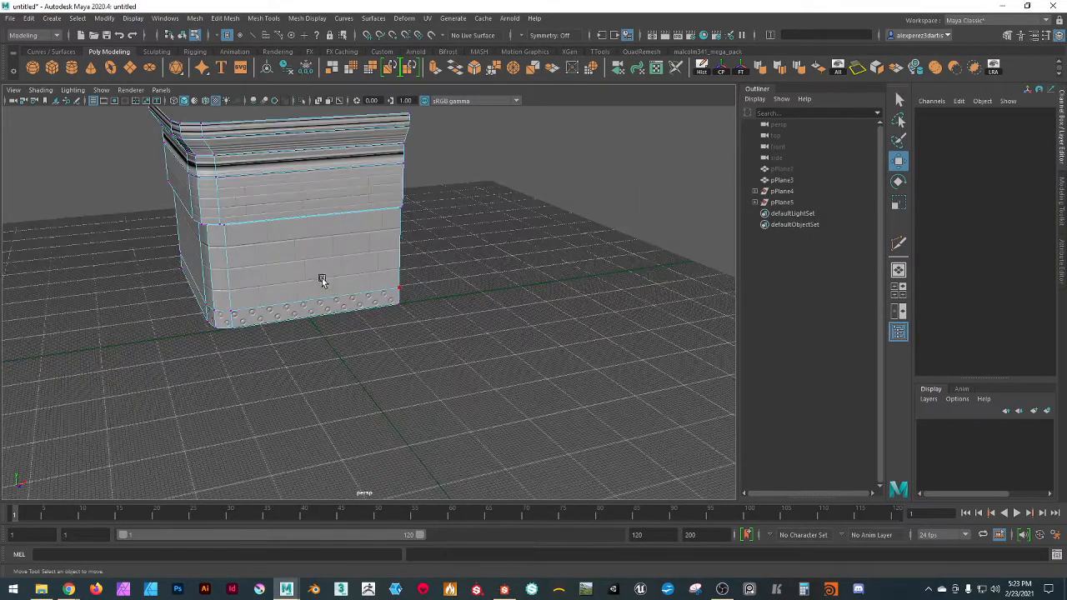
alt+drag(322, 278, 369, 262)
alt+drag(264, 285, 360, 231)
scroll(359, 231, up, 2)
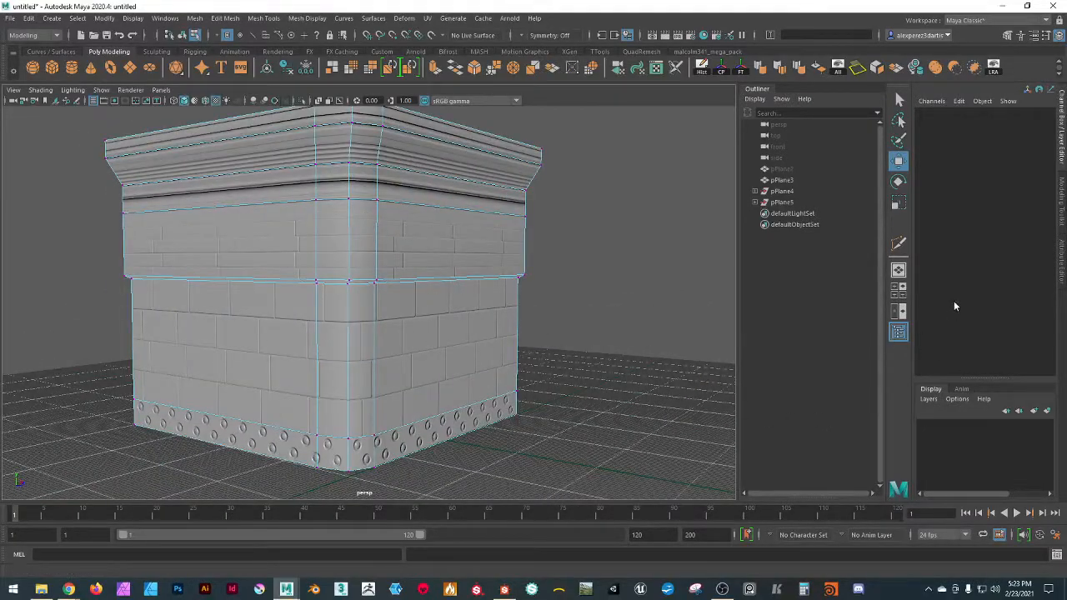
click(1062, 191)
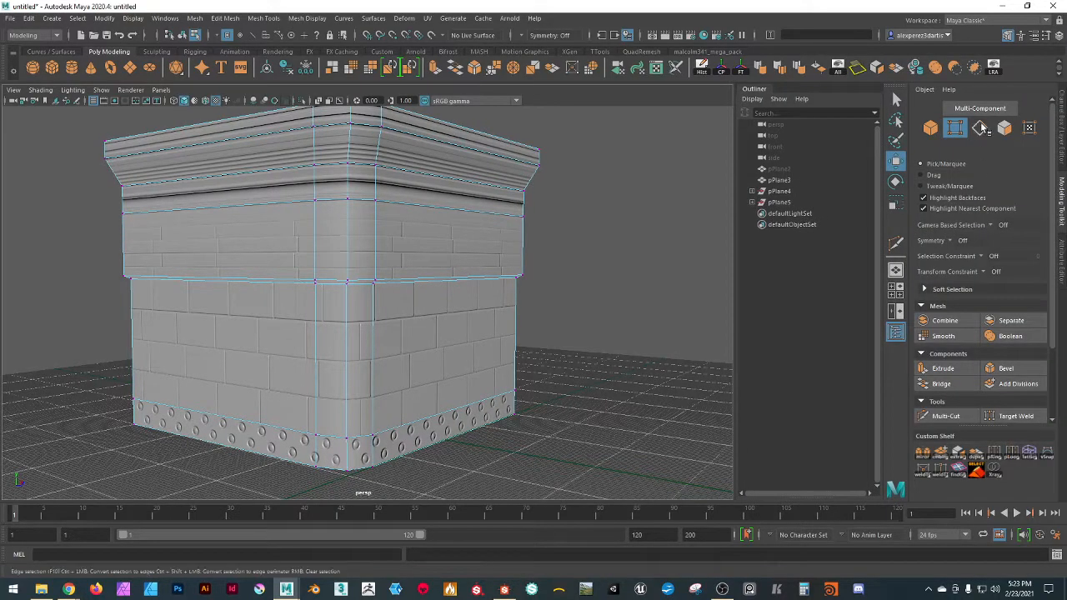
click(934, 416)
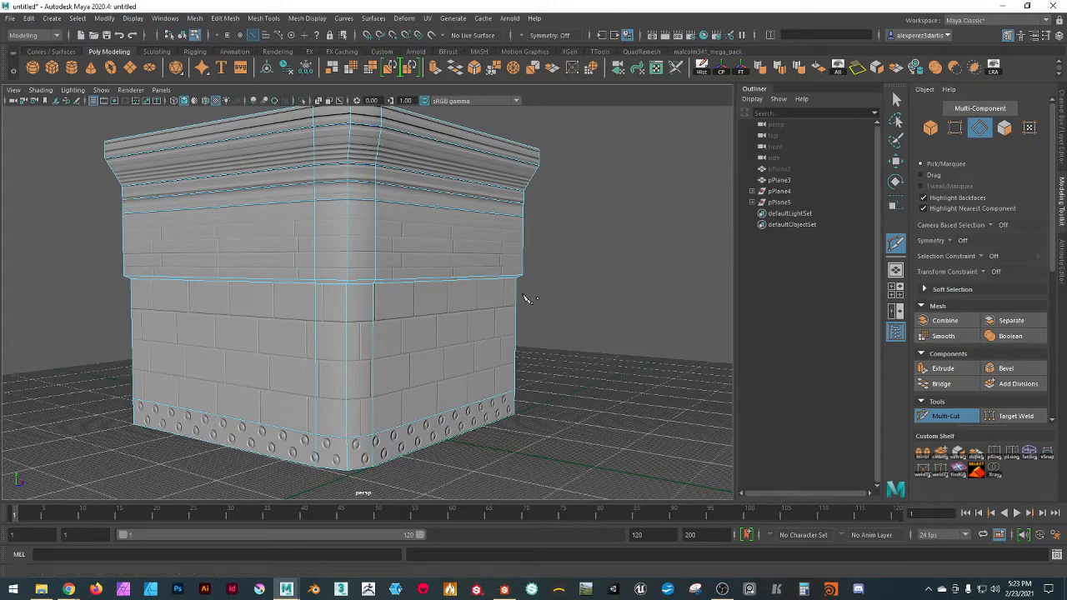
alt+drag(642, 340, 562, 350)
key(w)
scroll(613, 324, down, 5)
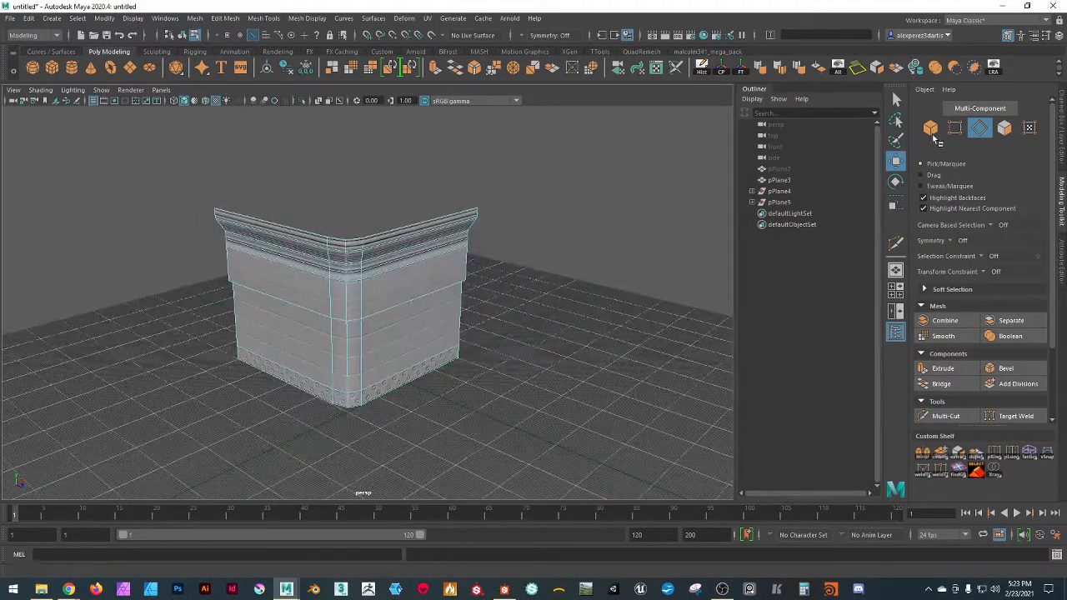
- Select the corner mesh in object mode and soften the normals of all its edges
click(930, 128)
click(581, 267)
alt+drag(581, 267, 526, 372)
click(398, 314)
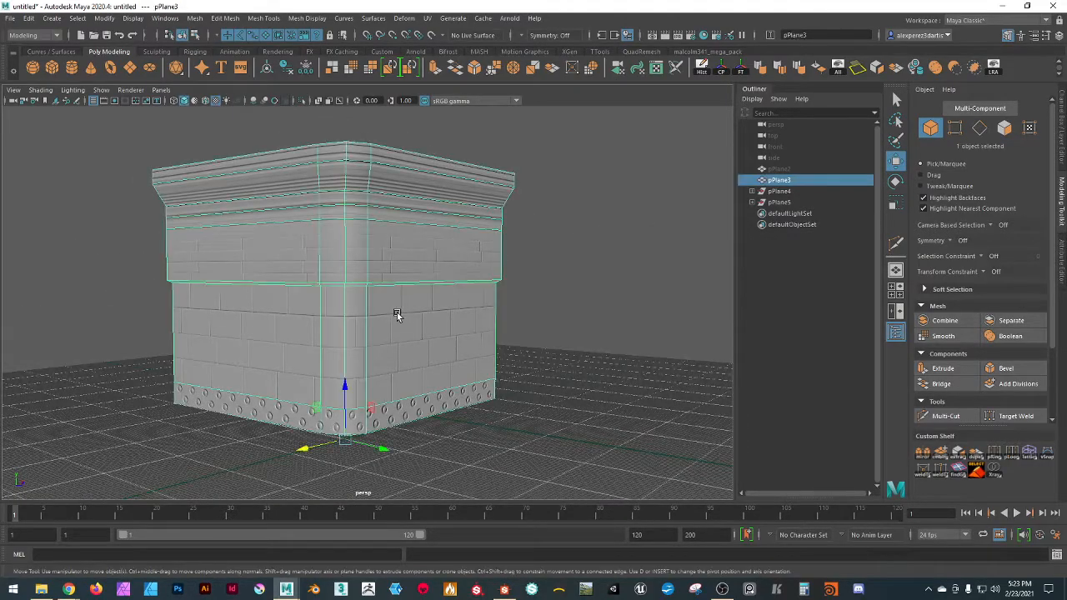
click(761, 67)
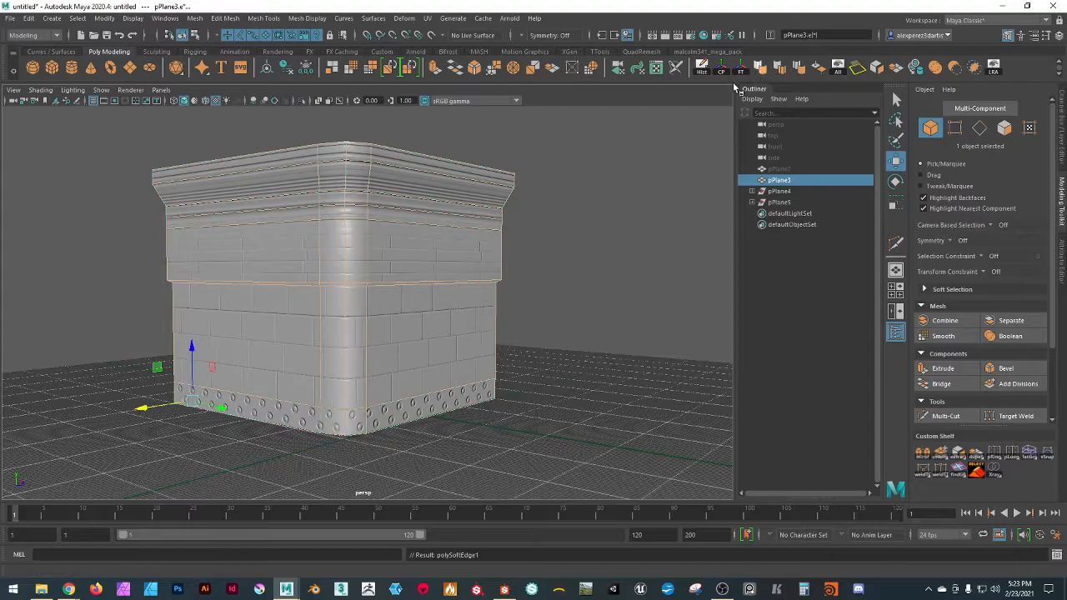
click(578, 211)
scroll(588, 241, down, 4)
alt+drag(588, 241, 545, 353)
scroll(420, 371, up, 3)
- Select the four faces of the riveted base strip around the corner and extract them as a separate mesh
click(420, 371)
alt+drag(479, 428, 495, 368)
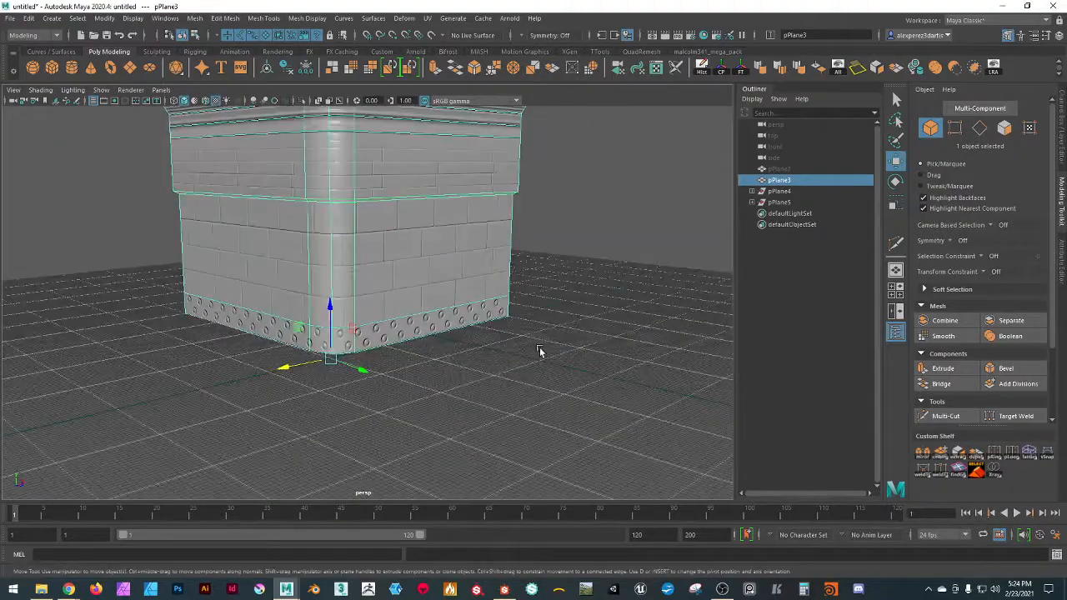
click(979, 128)
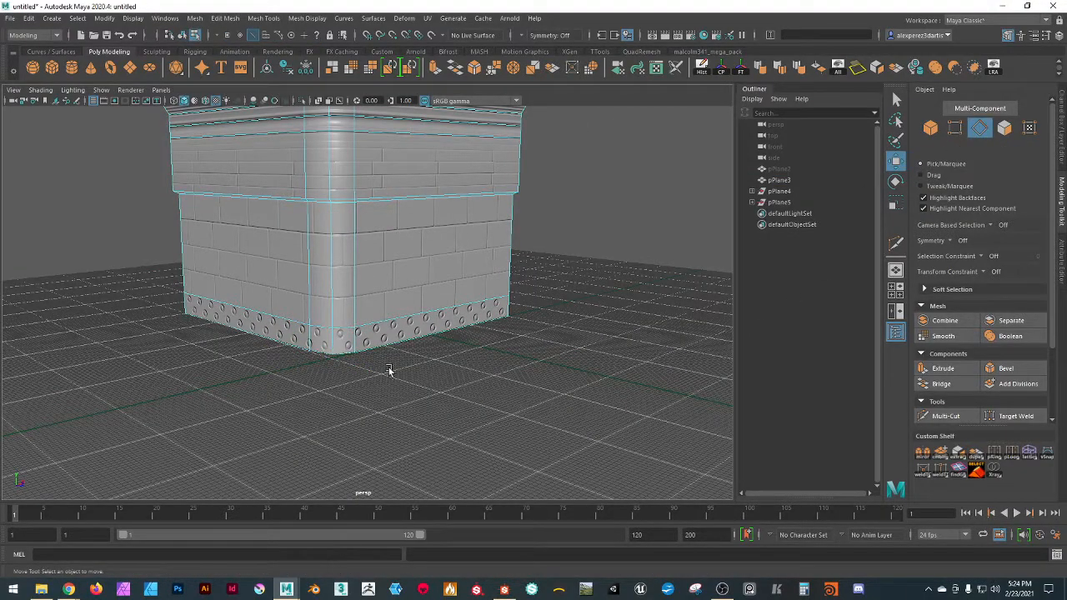
double_click(387, 321)
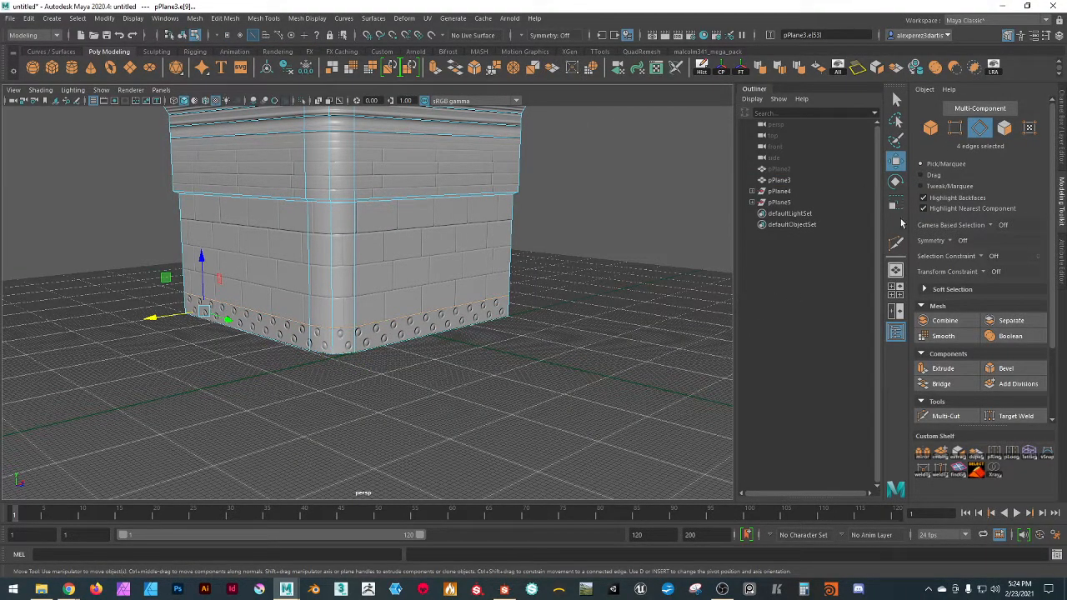
click(1004, 127)
click(421, 335)
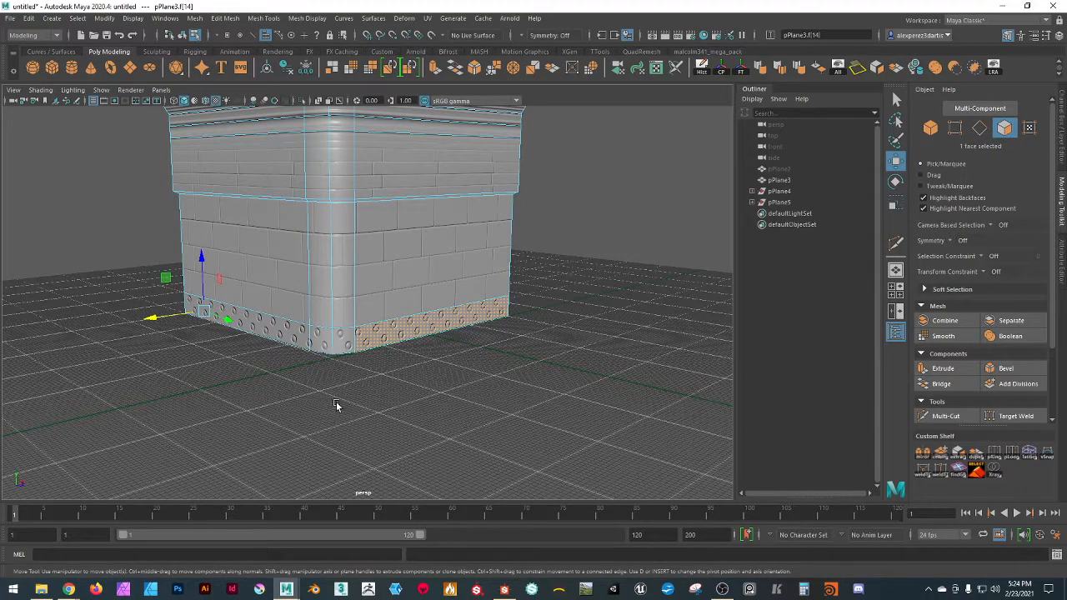
shift+double_click(264, 333)
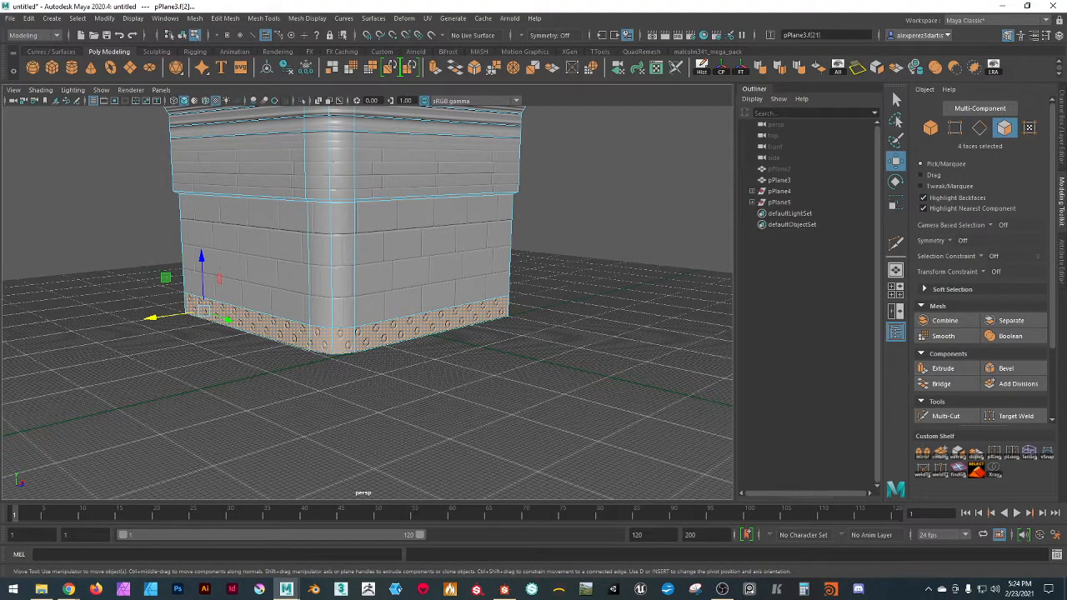
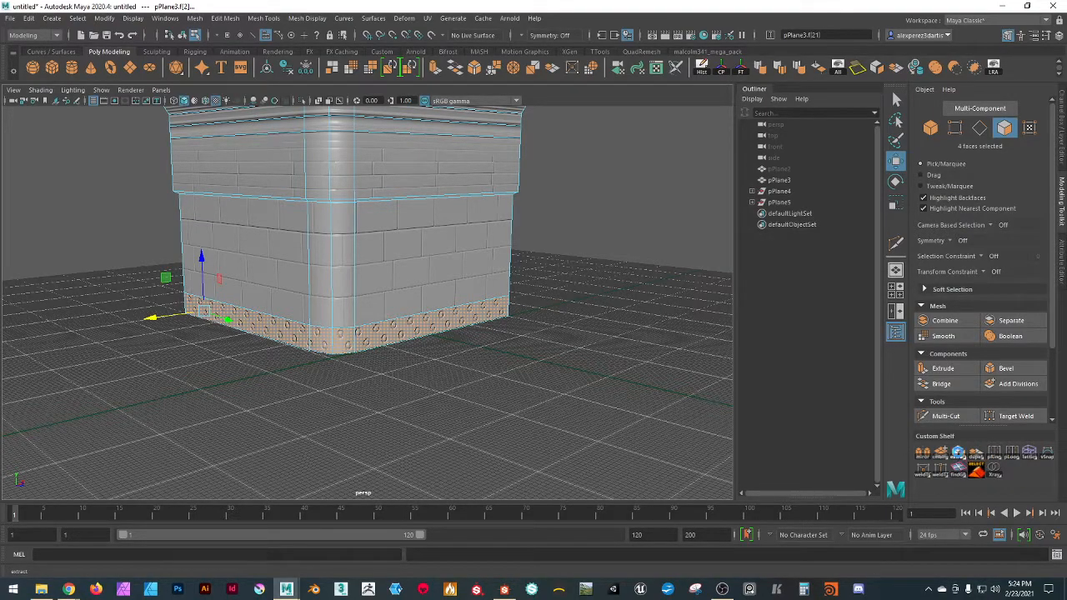
click(959, 457)
- Select the faces of the large-brick band on the remaining corner mesh and extract them as a separate mesh
click(431, 270)
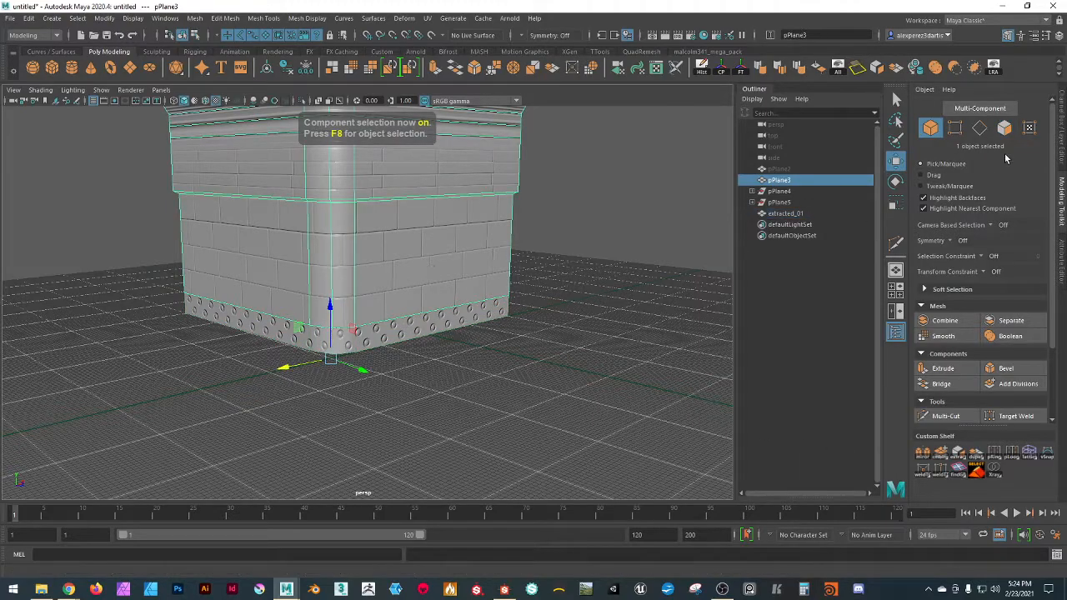
click(1005, 127)
alt+drag(534, 270, 617, 231)
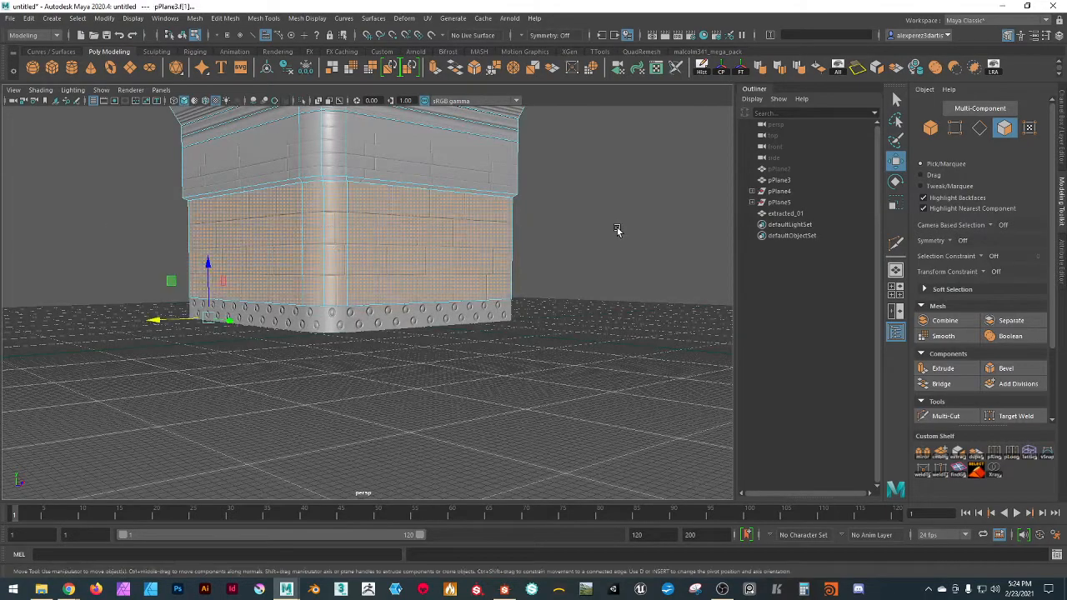
alt+middle_drag(573, 209, 567, 367)
- Select the small-brick band's faces together with the narrow ledge beneath them and extract them as a separate mesh
click(367, 332)
alt+drag(421, 413, 451, 384)
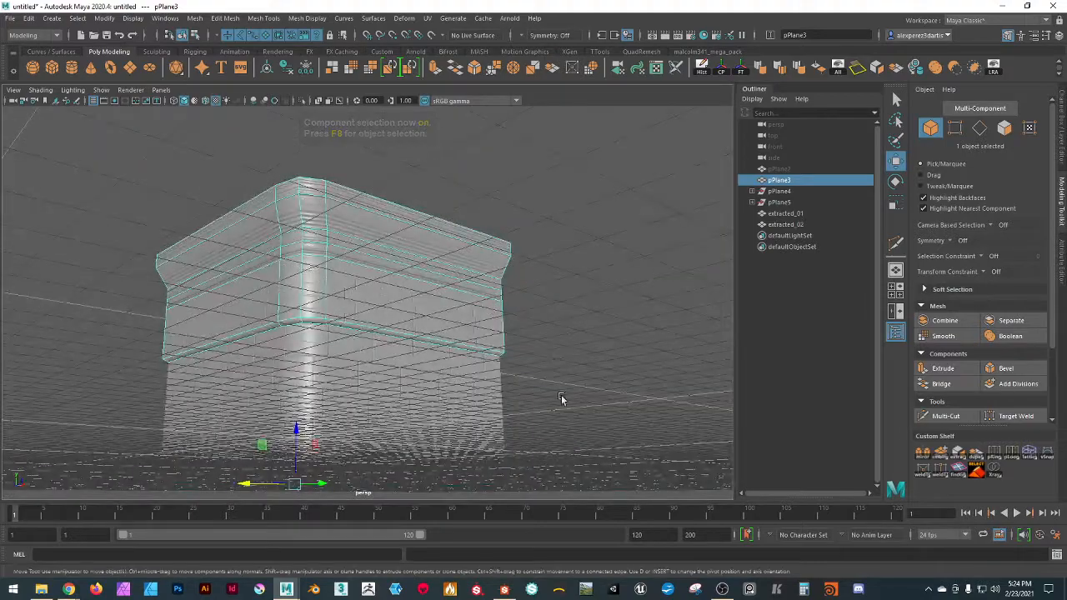
click(1005, 128)
drag(261, 342, 47, 327)
scroll(58, 312, down, 3)
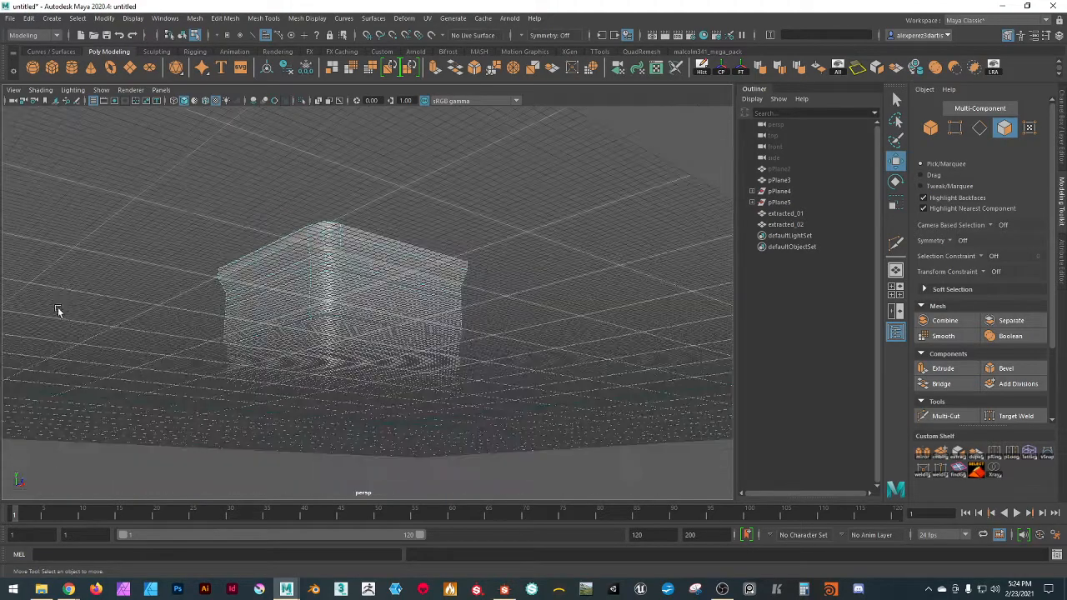
alt+drag(224, 349, 220, 380)
alt+middle_drag(426, 421, 424, 355)
scroll(407, 362, up, 2)
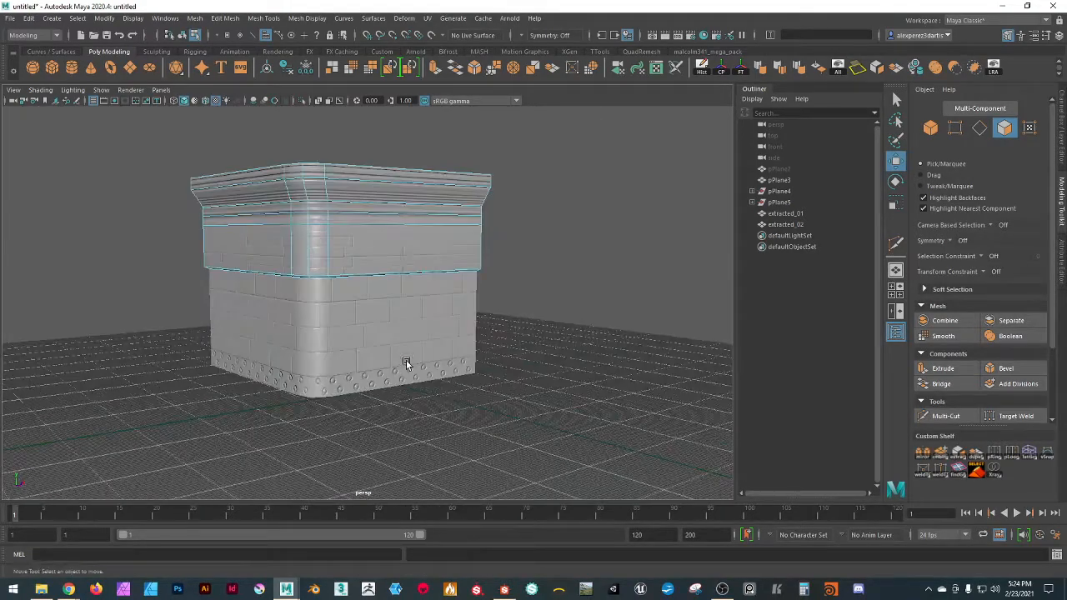
alt+drag(126, 264, 552, 309)
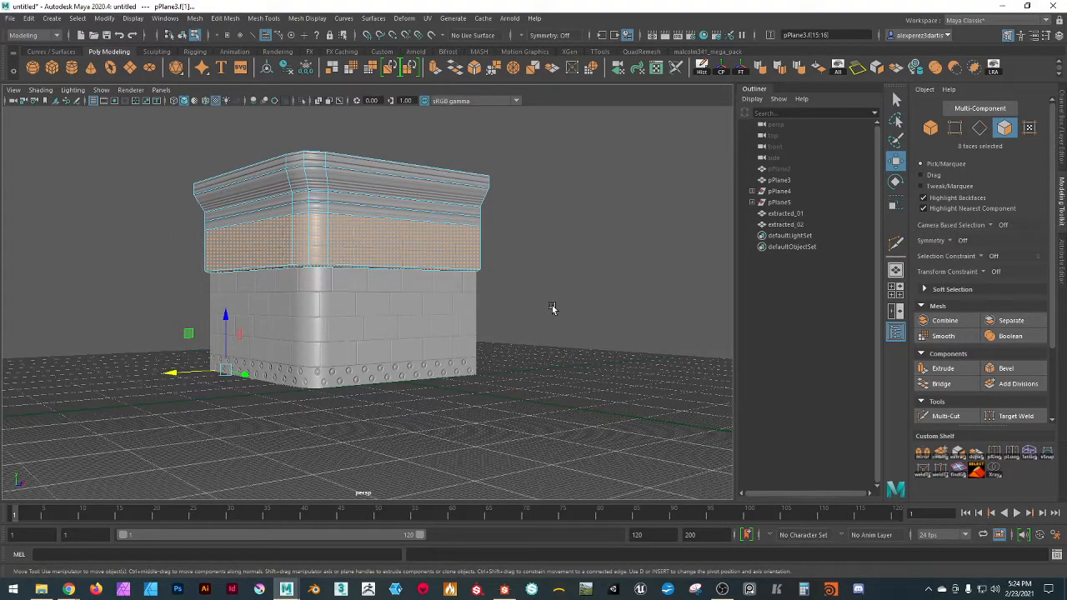
key(ctrl+e)
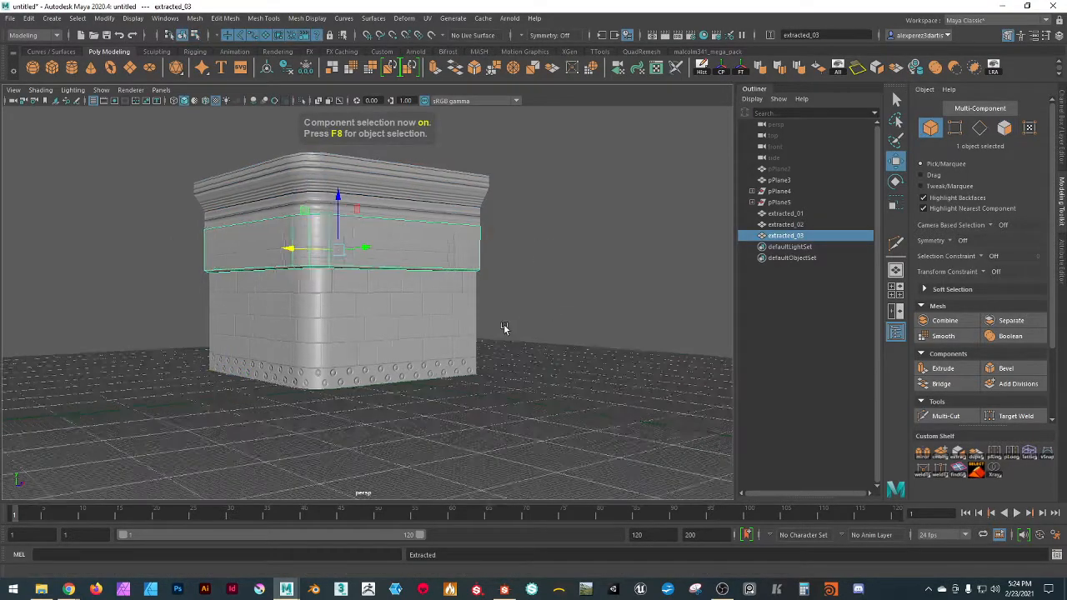
alt+drag(501, 325, 514, 332)
- Select the two narrow moulding rows directly below the sloped cornice and extract their eight faces as a separate mesh
click(552, 305)
click(357, 209)
alt+drag(371, 247, 420, 267)
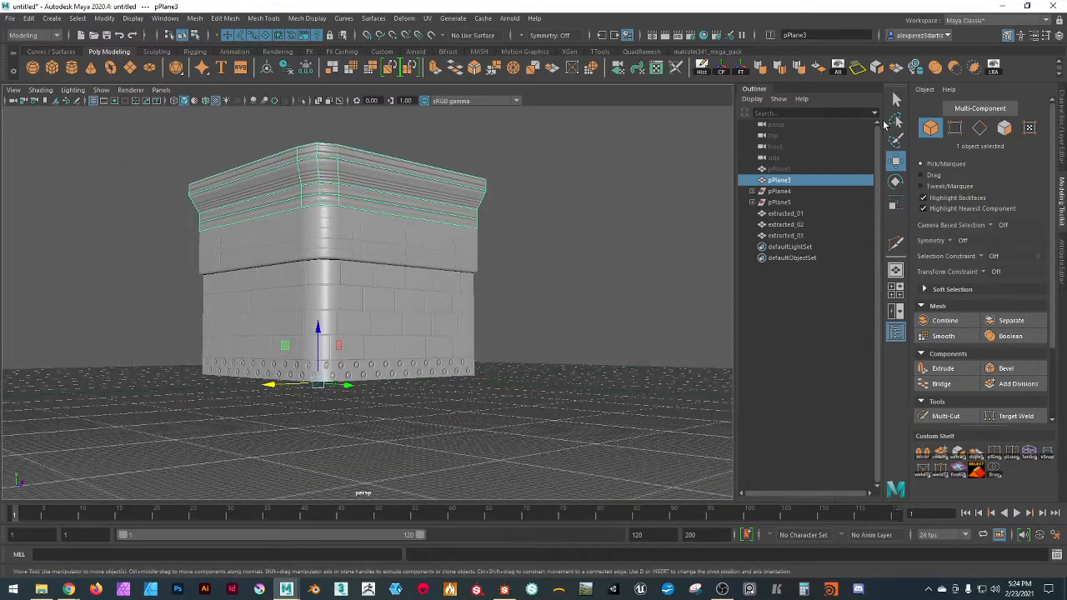
click(1005, 126)
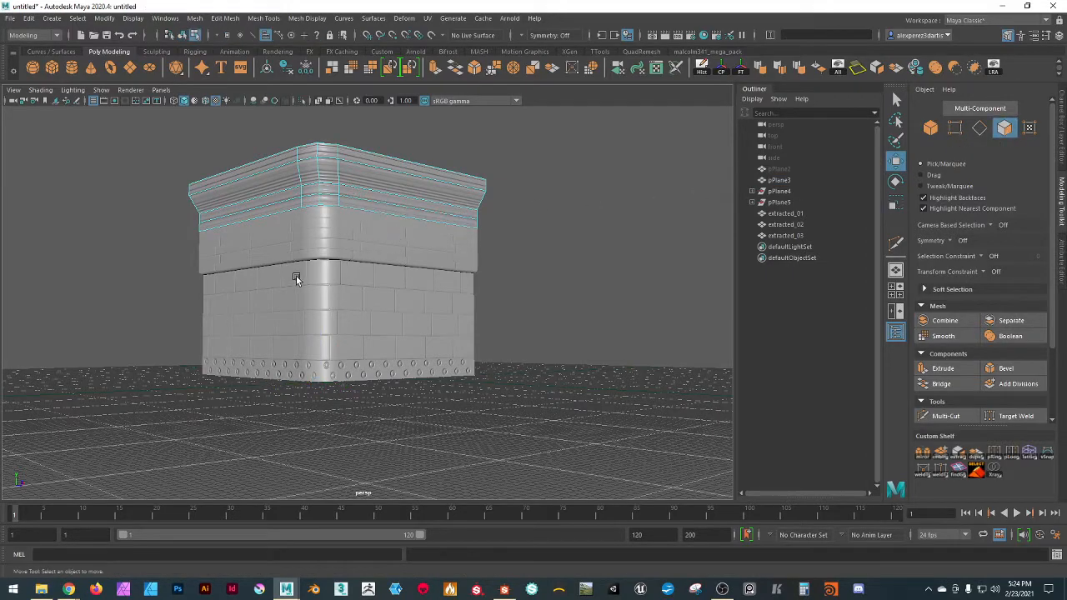
alt+drag(361, 247, 340, 238)
alt+right_drag(341, 237, 388, 284)
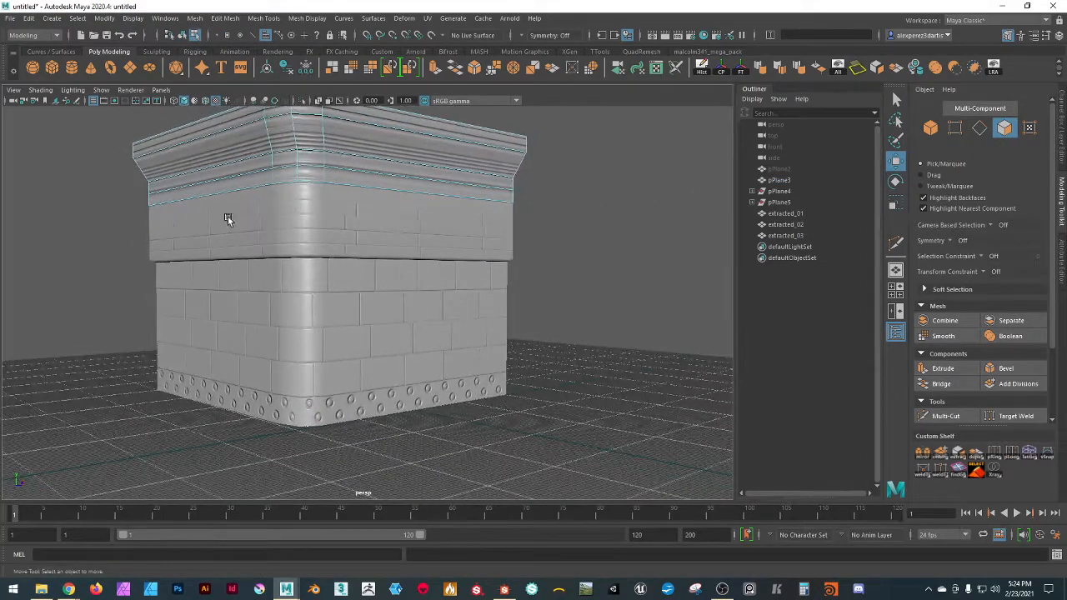
click(248, 161)
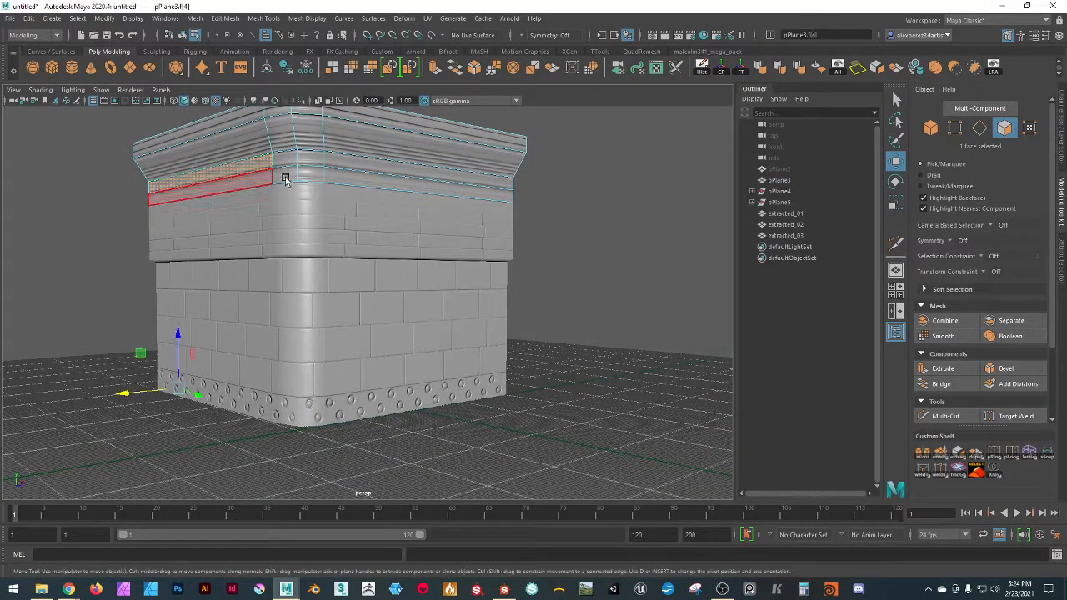
shift+double_click(348, 175)
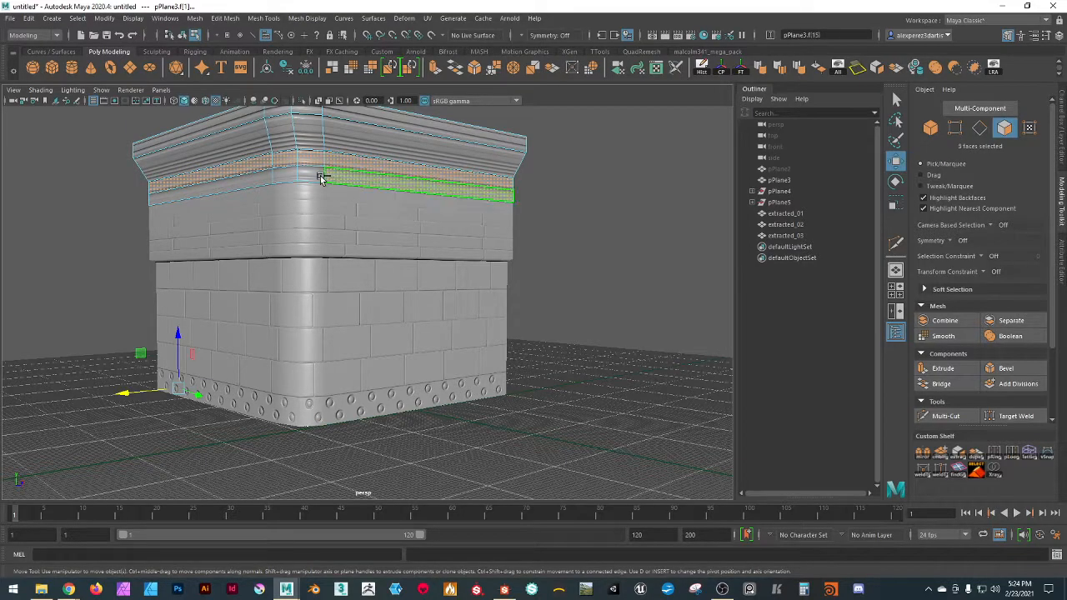
shift+click(247, 177)
scroll(407, 260, down, 3)
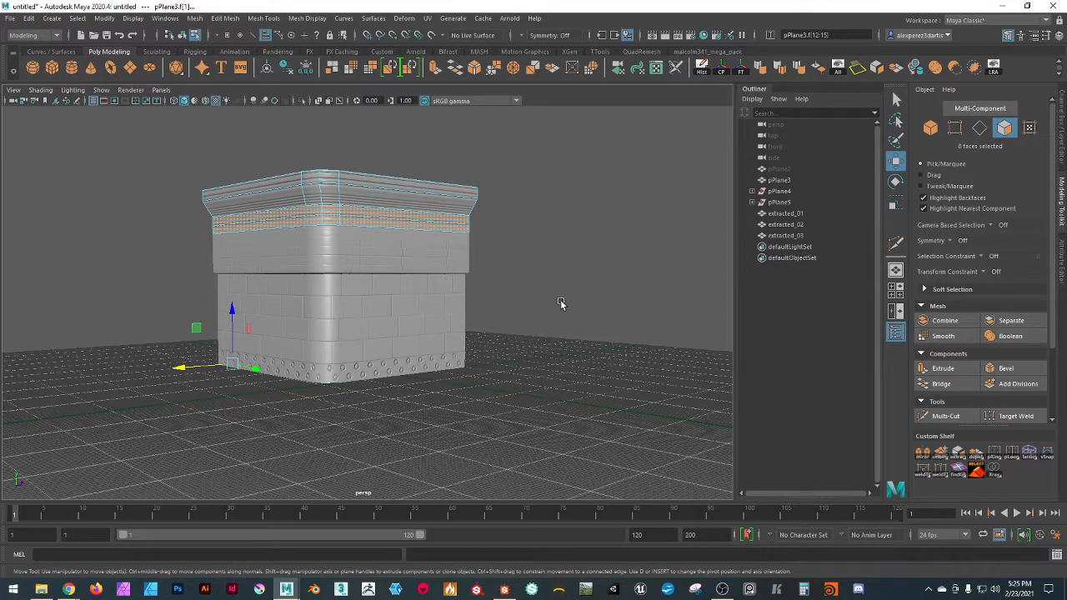
key(g)
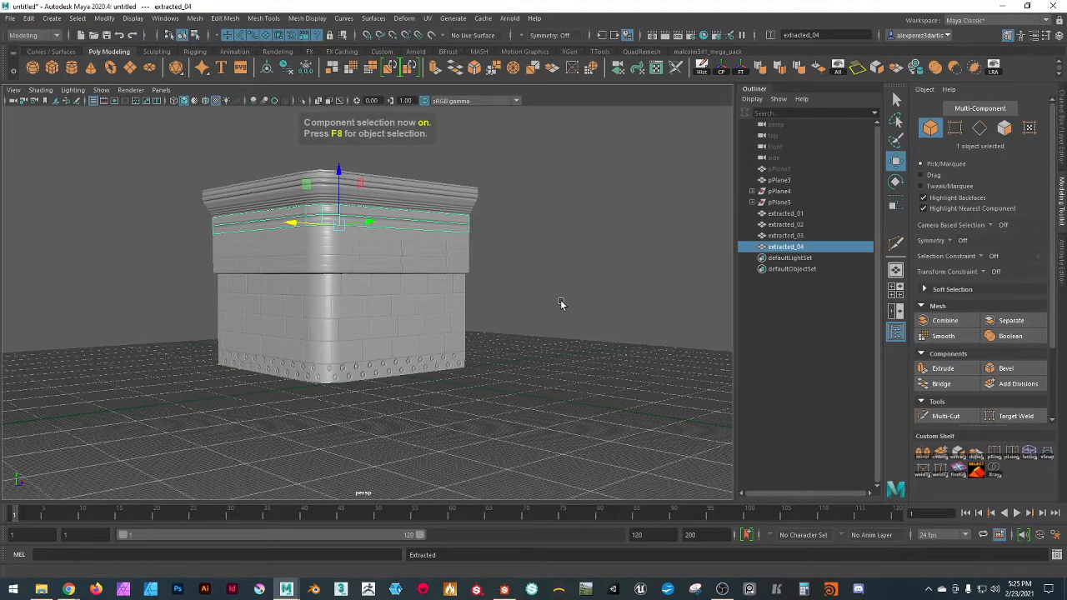
- Select the four sloped cornice faces around the corner and extract them as a separate mesh
click(565, 265)
scroll(259, 235, up, 5)
alt+drag(276, 216, 331, 336)
click(279, 236)
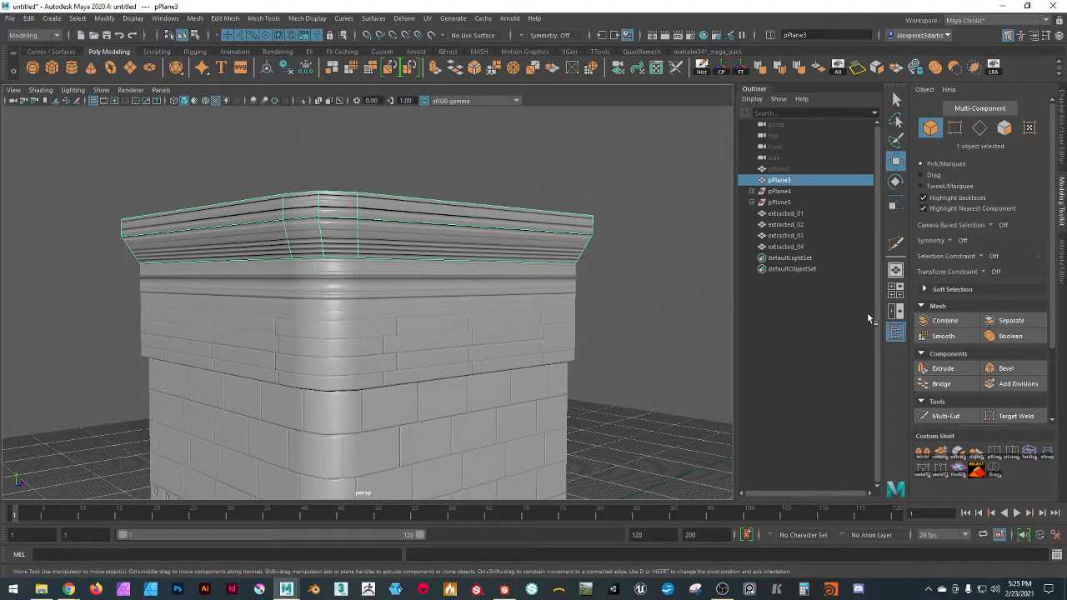
click(1004, 127)
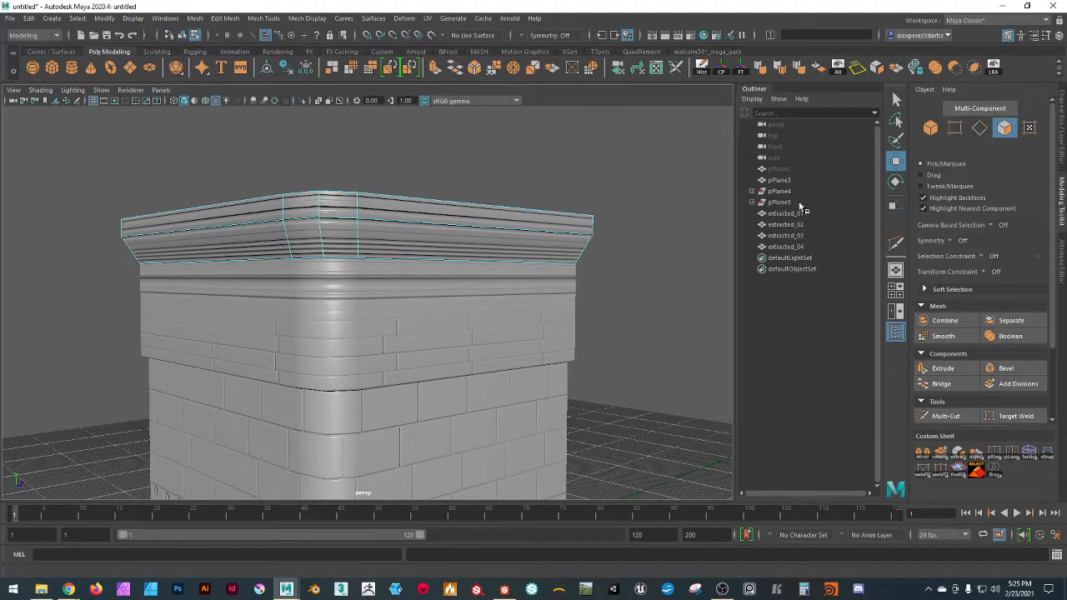
click(434, 248)
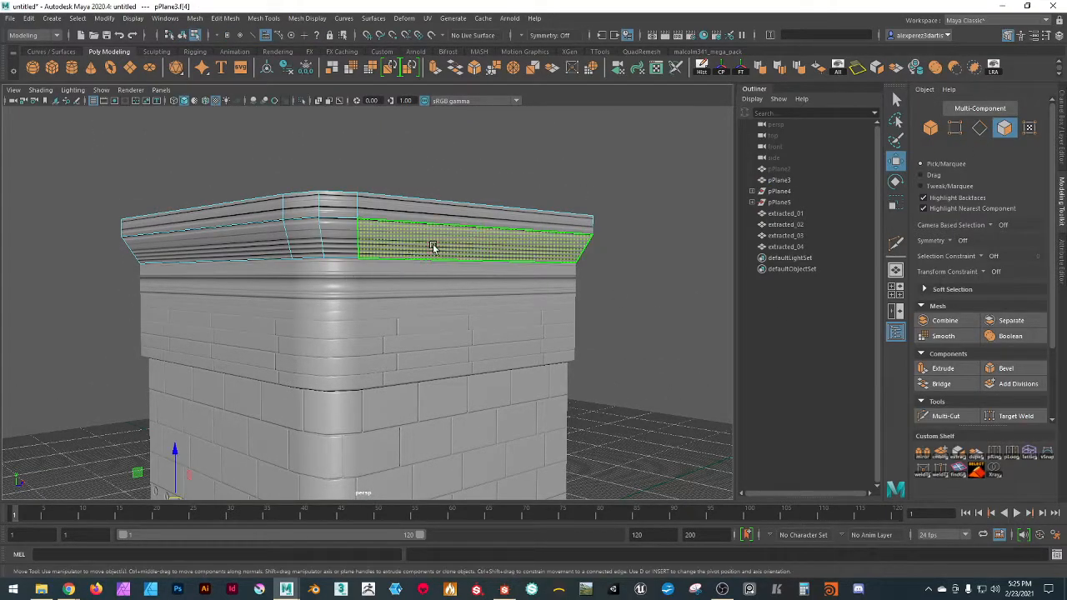
shift+click(338, 241)
shift+click(305, 240)
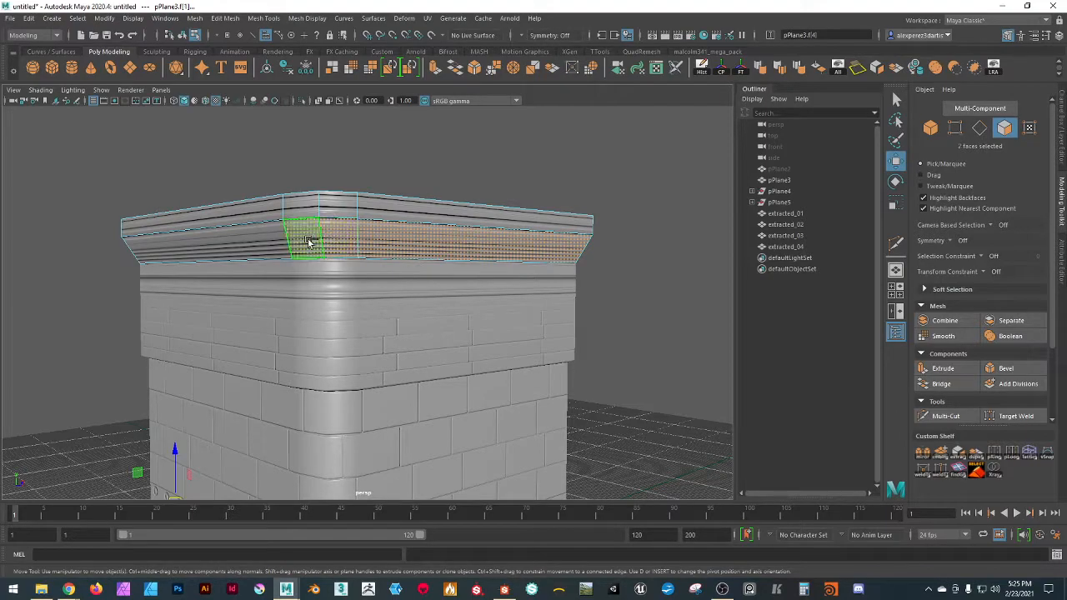
shift+click(265, 241)
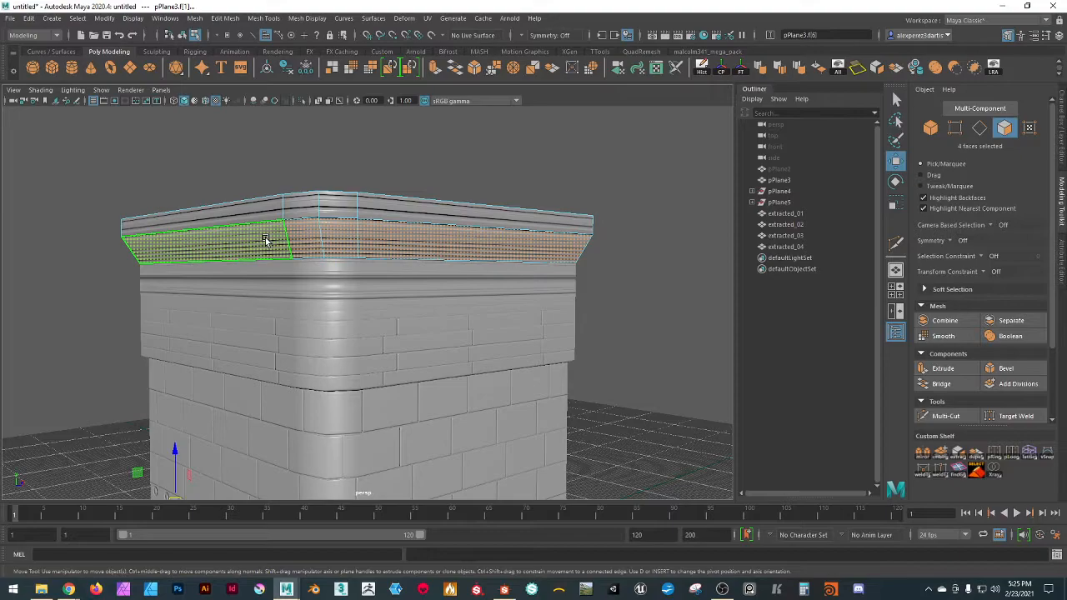
key(g)
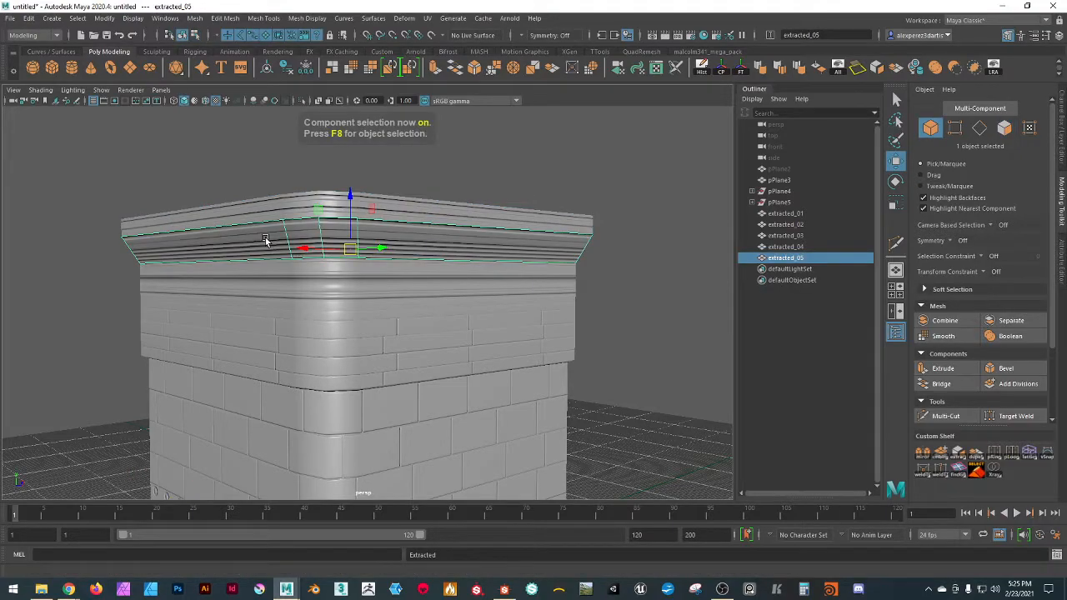
- Duplicate all six corner pieces, move the two sets apart along the ground, and select the set outside the grid
scroll(265, 241, down, 5)
click(564, 326)
alt+drag(538, 343, 530, 360)
scroll(530, 361, down, 4)
drag(233, 240, 433, 408)
alt+drag(508, 423, 451, 393)
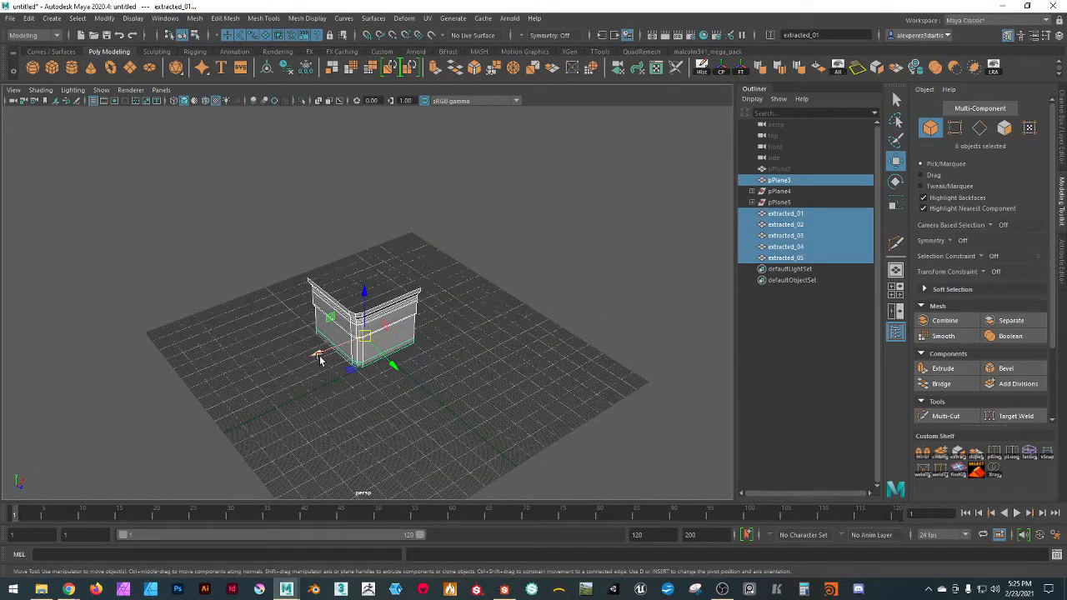
mouse_move(317, 356)
mouse_down()
mouse_move(103, 410)
mouse_move(162, 416)
mouse_move(219, 392)
mouse_up()
drag(24, 303, 162, 487)
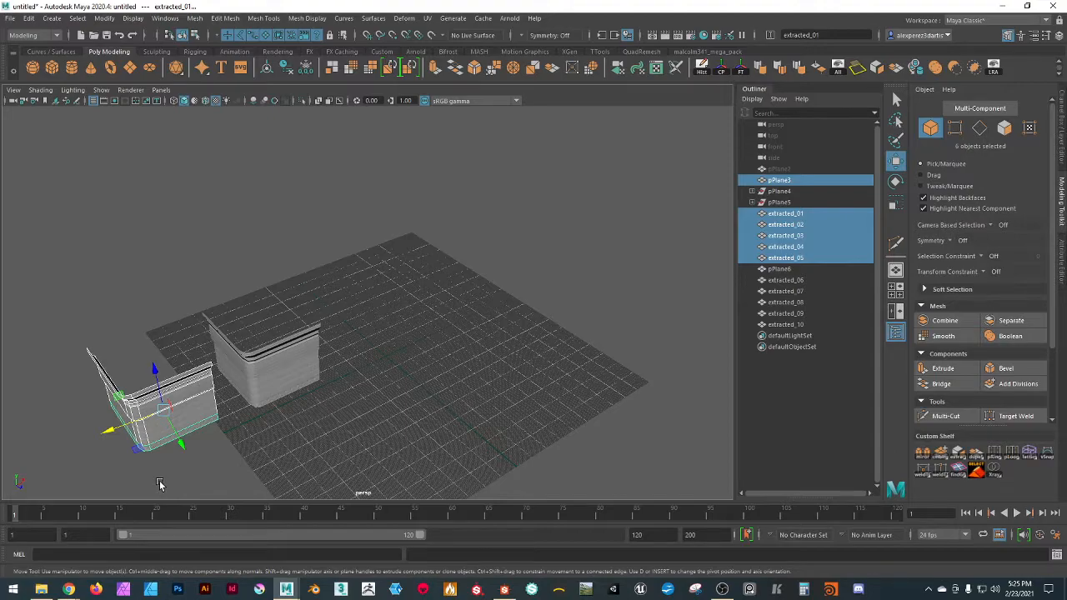
- Hide the selected set of corner pieces and move the remaining studded base strip away from its corner, outside the grid
key(ctrl+h)
alt+drag(281, 441, 301, 431)
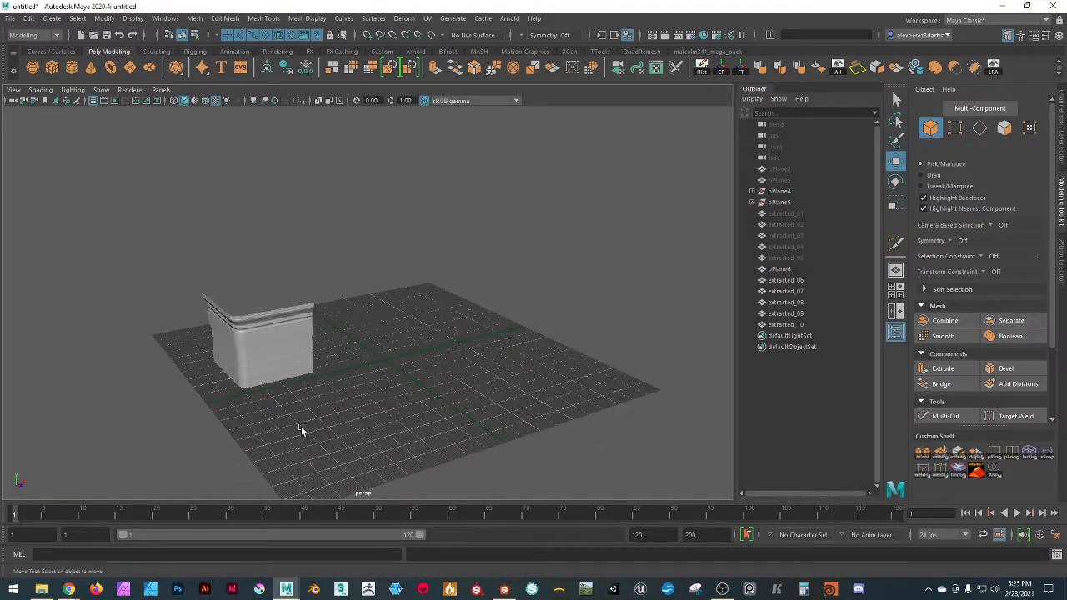
click(247, 390)
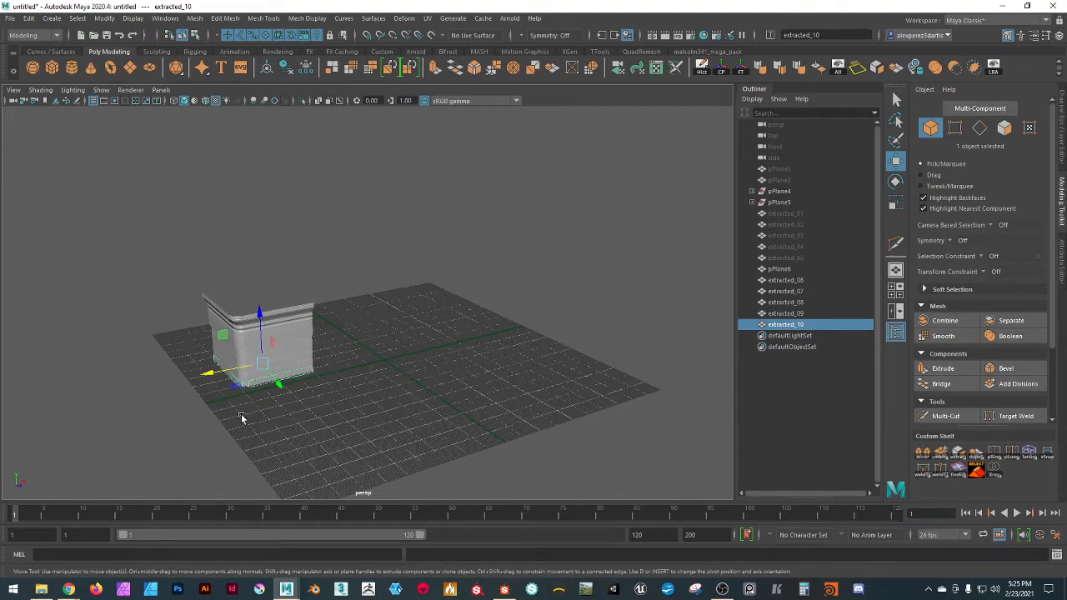
drag(209, 374, 25, 407)
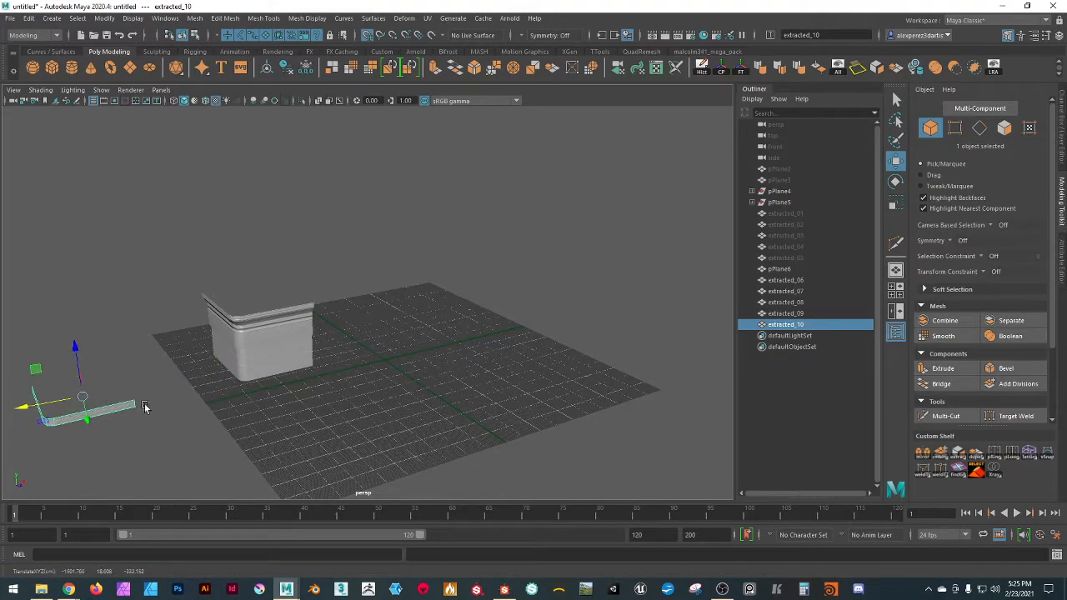
- Move the large-brick band, the small-brick band and one moulding strip out of the corner so they stand apart
click(269, 378)
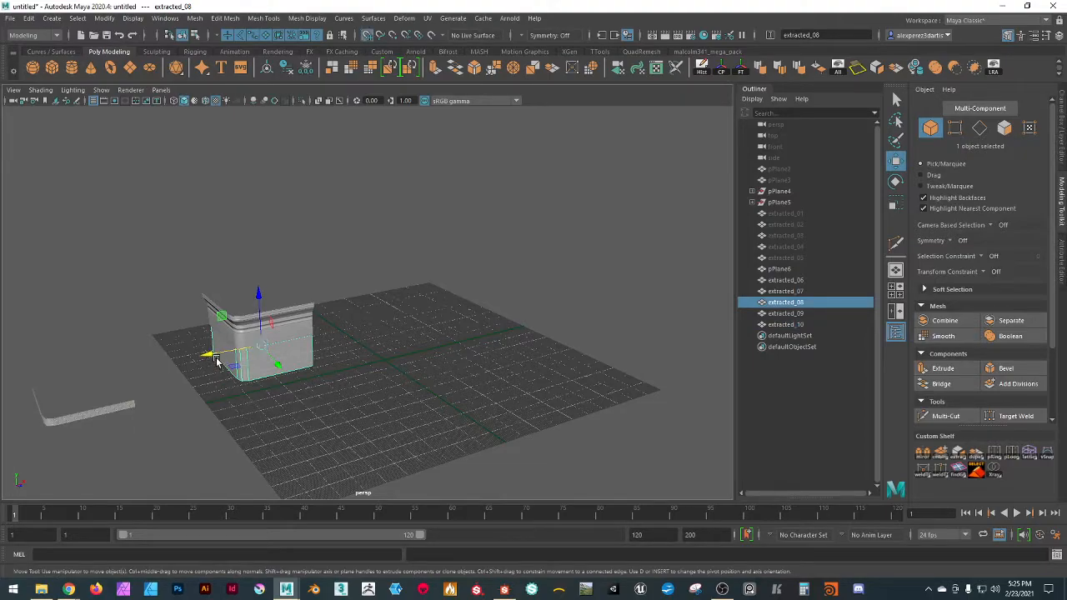
drag(206, 359, 185, 372)
click(291, 350)
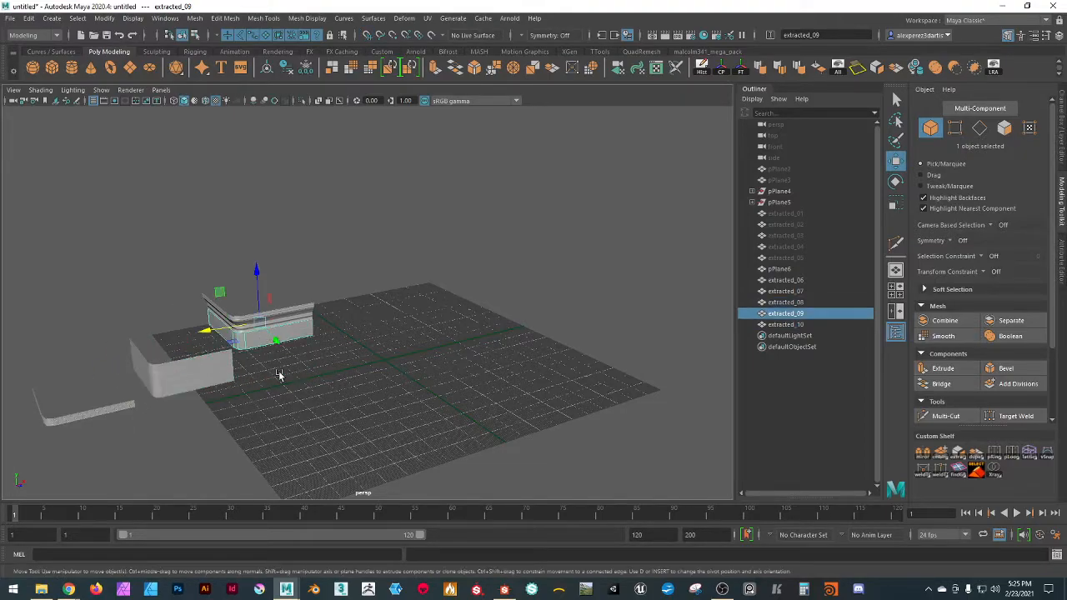
key(x)
drag(207, 334, 9, 368)
click(259, 331)
alt+drag(324, 375, 237, 330)
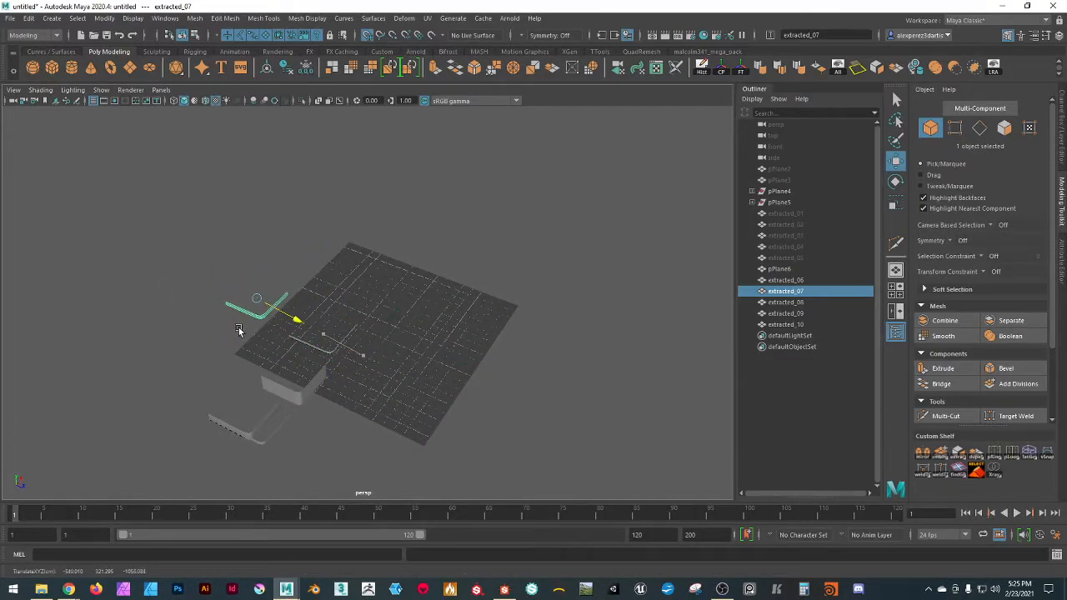
- Move the adjoining moulding strip away from the last remaining cornice piece, well outside the grid
click(325, 352)
alt+drag(424, 403, 279, 369)
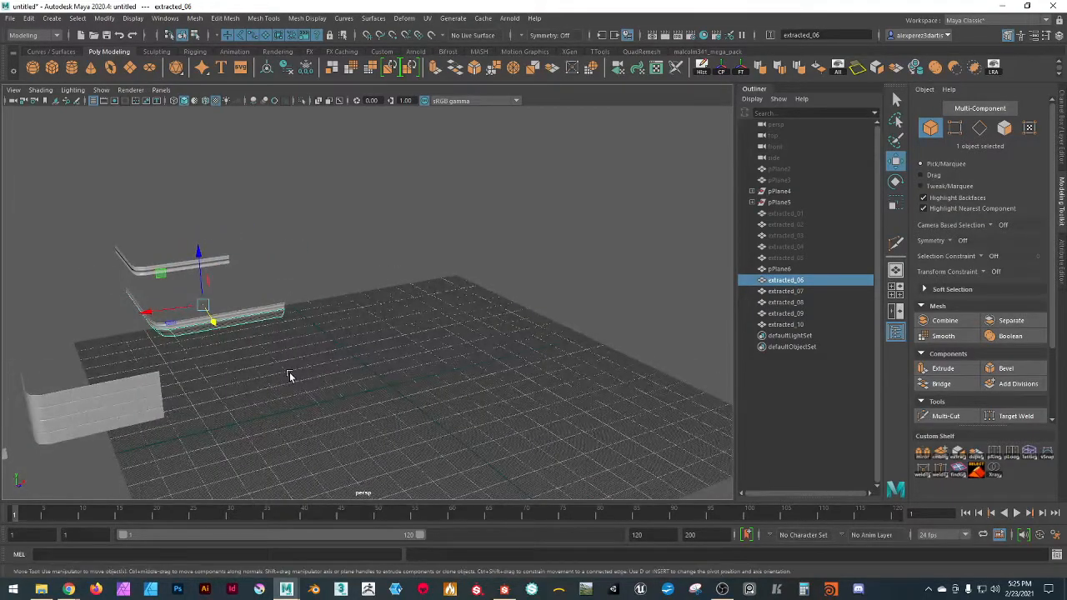
scroll(296, 373, down, 5)
key(x)
drag(265, 313, 152, 331)
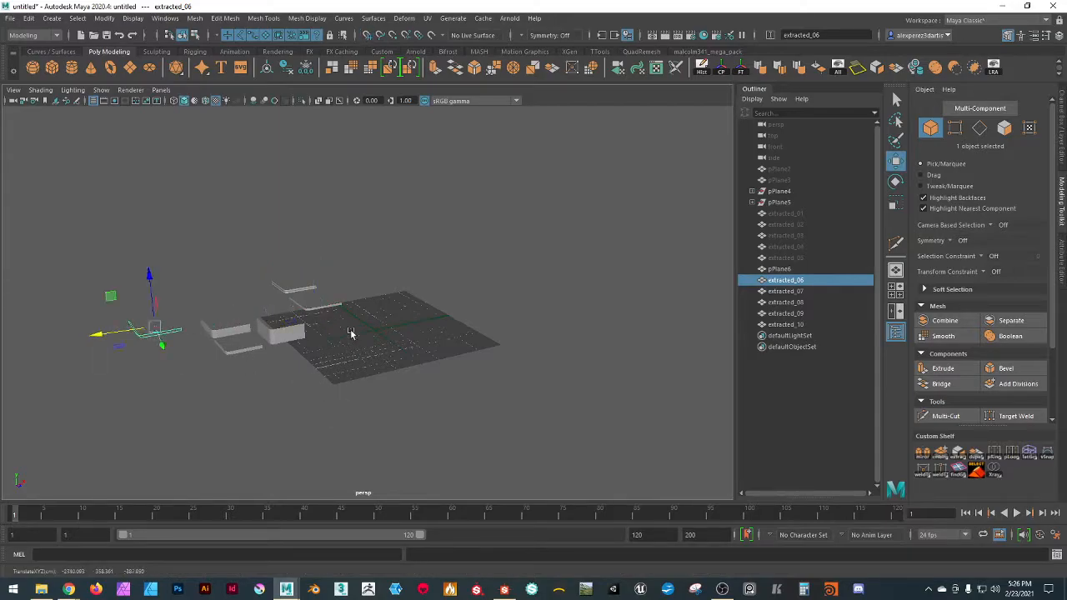
- Duplicate the large-brick band and position the copy near the middle of the grid
scroll(276, 338, up, 4)
click(273, 314)
alt+drag(308, 381, 365, 360)
alt+drag(252, 381, 289, 420)
click(254, 429)
click(284, 317)
alt+drag(285, 317, 236, 372)
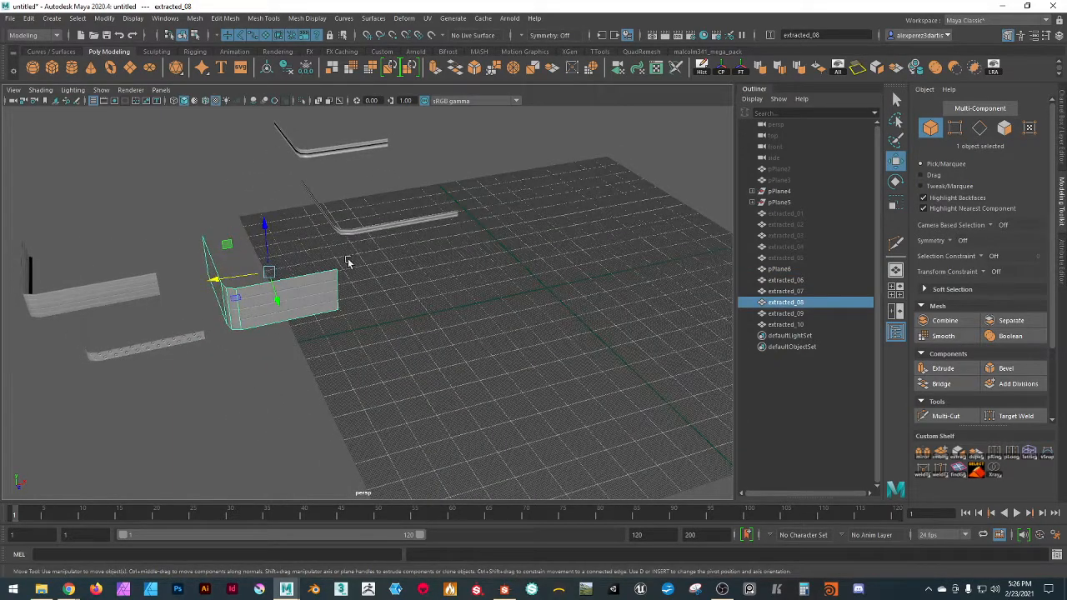
mouse_move(215, 280)
shift+mouse_down()
mouse_move(526, 263)
mouse_move(504, 259)
shift+mouse_up()
alt+drag(575, 344, 397, 430)
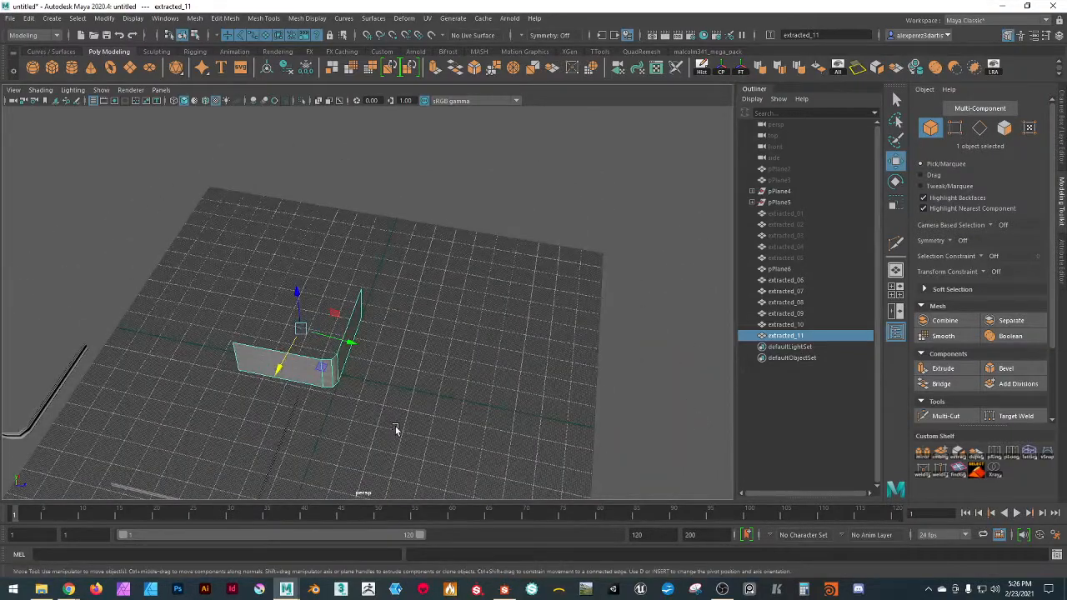
mouse_move(300, 346)
mouse_down()
mouse_move(357, 346)
mouse_move(317, 351)
mouse_up()
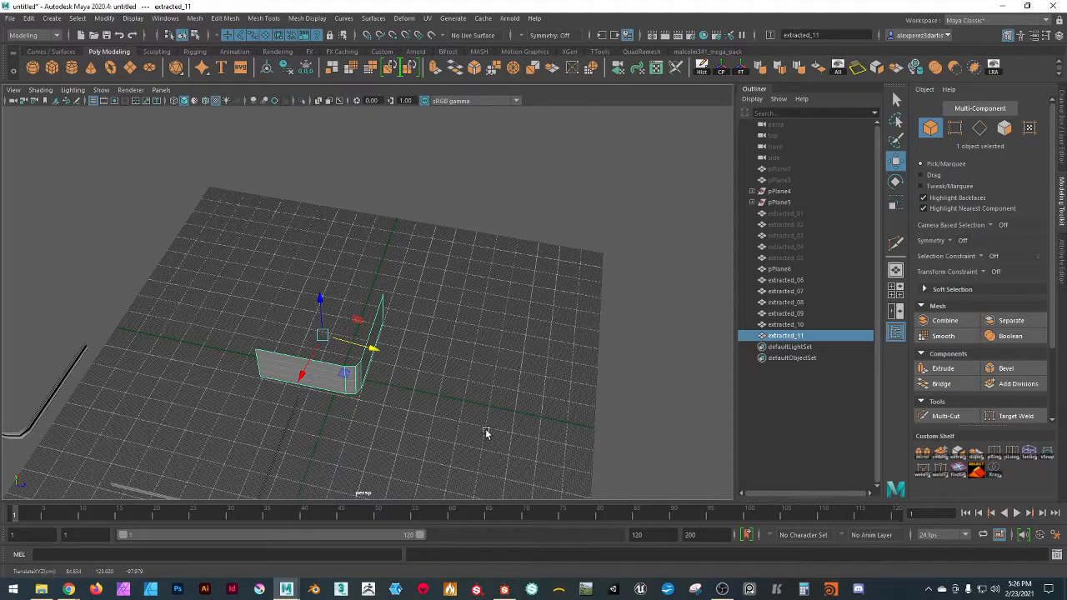
- Relocate the duplicated brick band's pivot to the bottom corner vertex at the open end of one wall
alt+drag(481, 446, 437, 333)
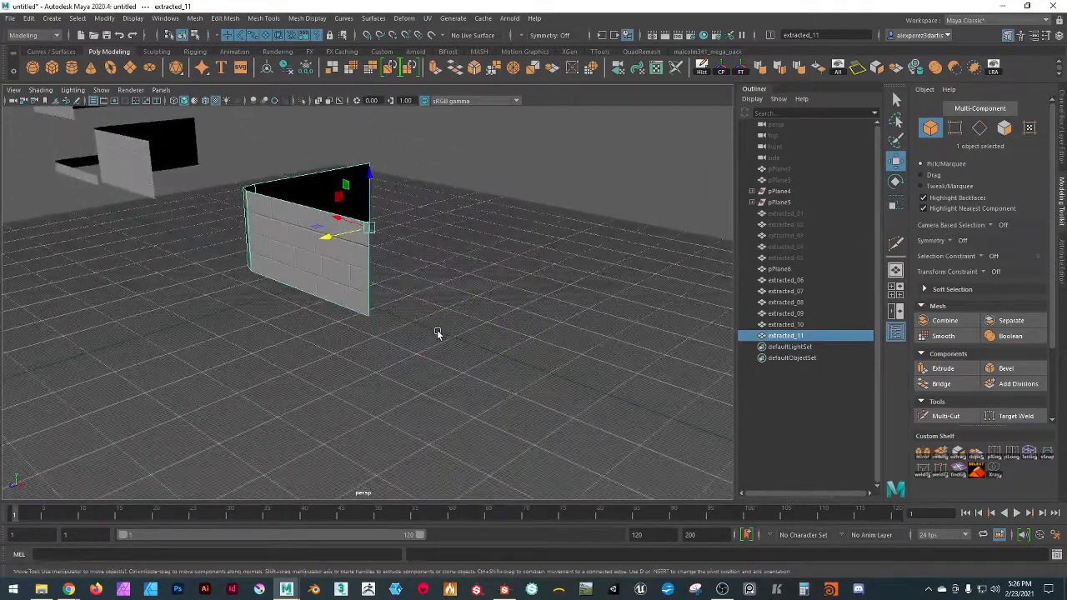
key(d)
click(373, 321)
alt+drag(369, 319, 473, 375)
key(d)
alt+drag(369, 388, 402, 375)
alt+drag(487, 251, 448, 258)
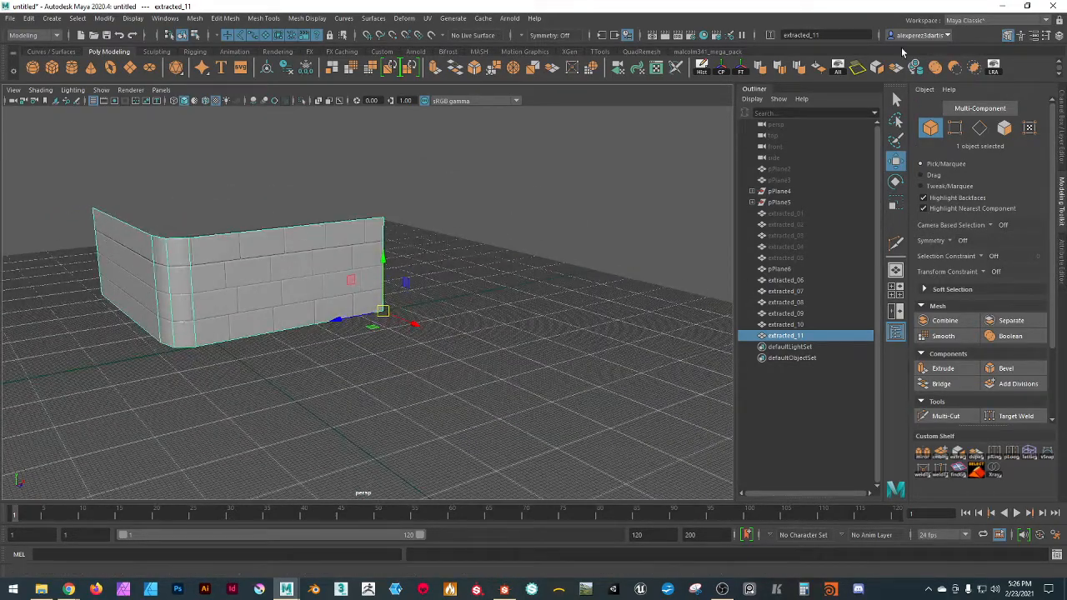
- Duplicate the brick band upward and stack the copy flush on top of the first one
mouse_move(381, 262)
shift+mouse_down()
mouse_move(367, 148)
mouse_move(367, 164)
shift+mouse_up()
click(522, 170)
scroll(338, 317, up, 3)
scroll(432, 300, down, 4)
alt+drag(433, 300, 305, 281)
click(326, 282)
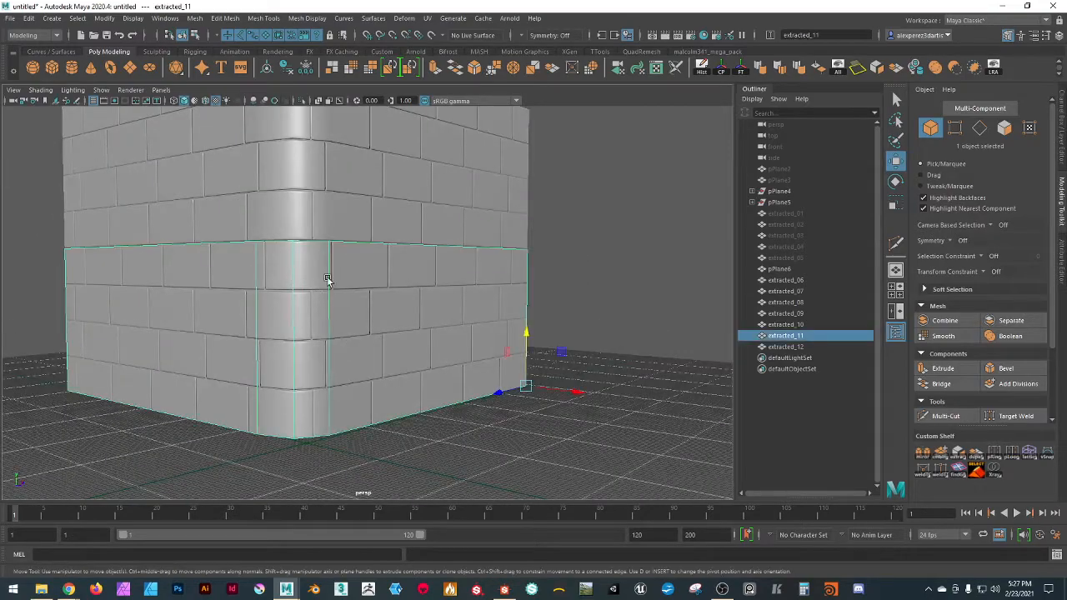
- Examine how the two stacked brick bands line up along their seam, selecting each band and viewing the corner from several angles
click(313, 220)
scroll(363, 335, down, 3)
alt+drag(360, 334, 344, 142)
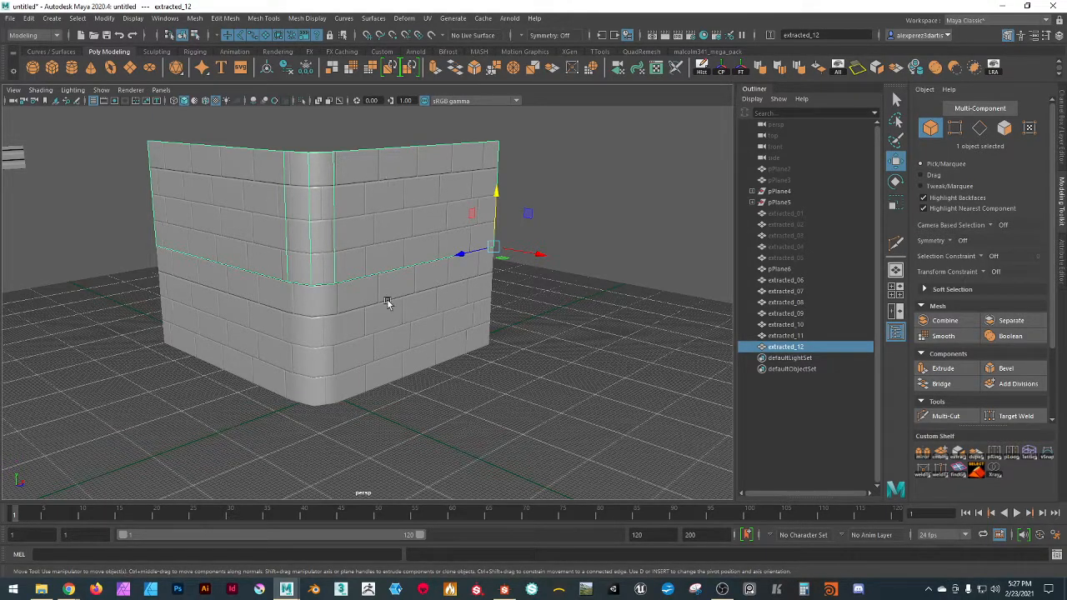
click(618, 226)
click(445, 258)
scroll(587, 322, down, 3)
alt+drag(589, 326, 544, 319)
click(550, 208)
click(346, 267)
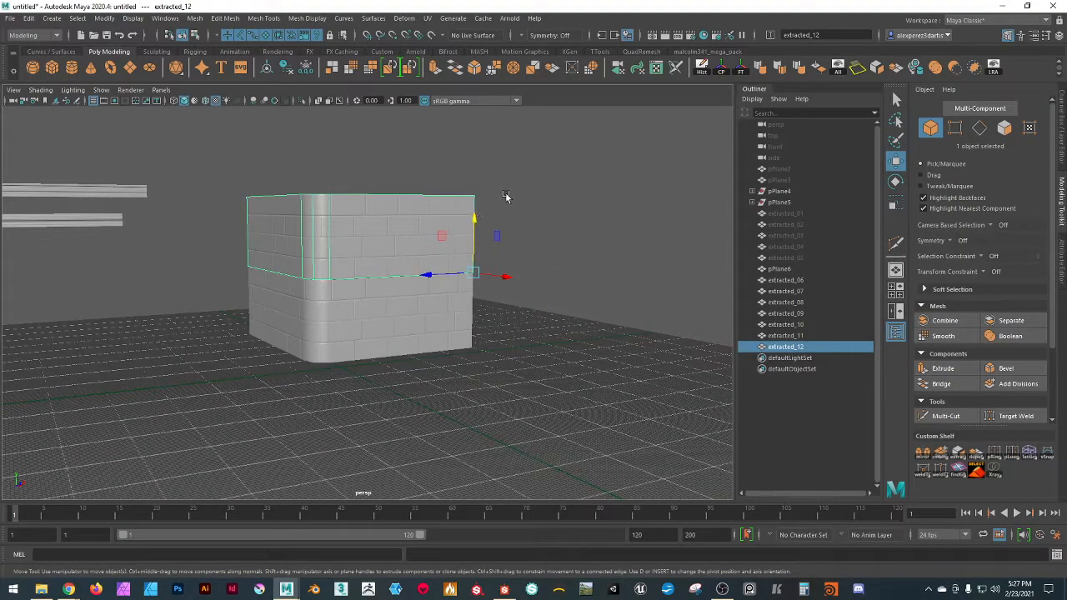
click(511, 243)
click(406, 338)
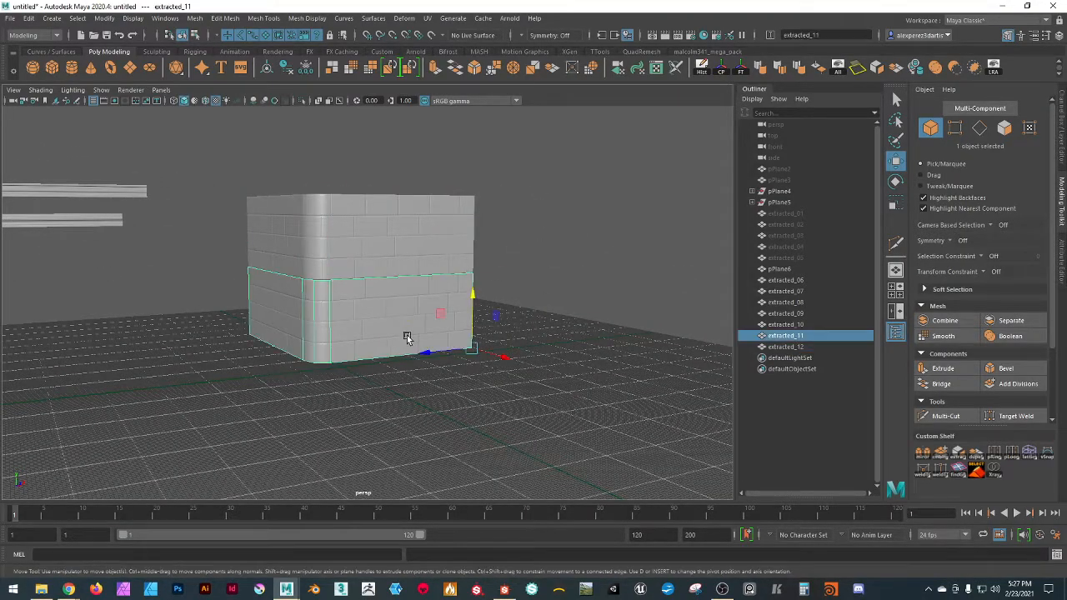
shift+click(453, 254)
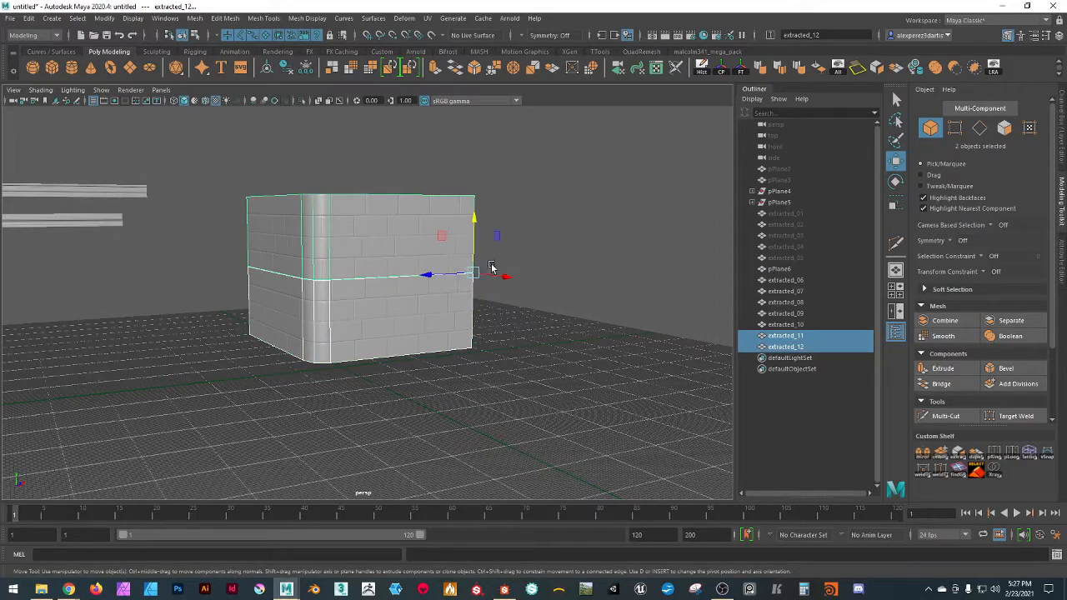
click(540, 248)
scroll(358, 381, up, 3)
alt+drag(358, 381, 317, 382)
scroll(326, 372, down, 3)
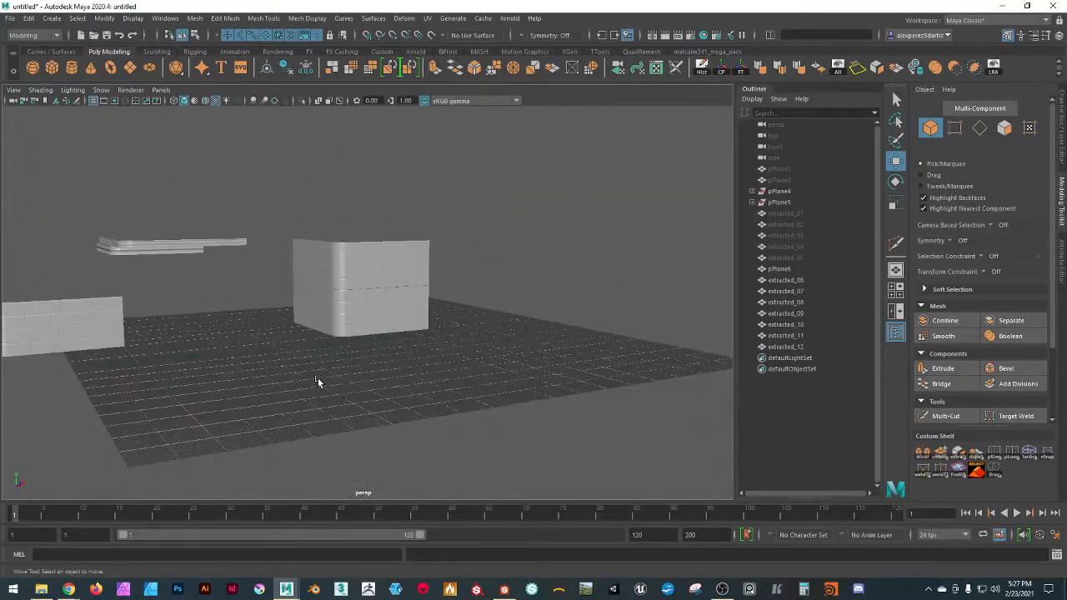
- Move the studded base strip from outside the grid over to the foot of the stacked brick corner
alt+drag(166, 358, 217, 392)
click(148, 336)
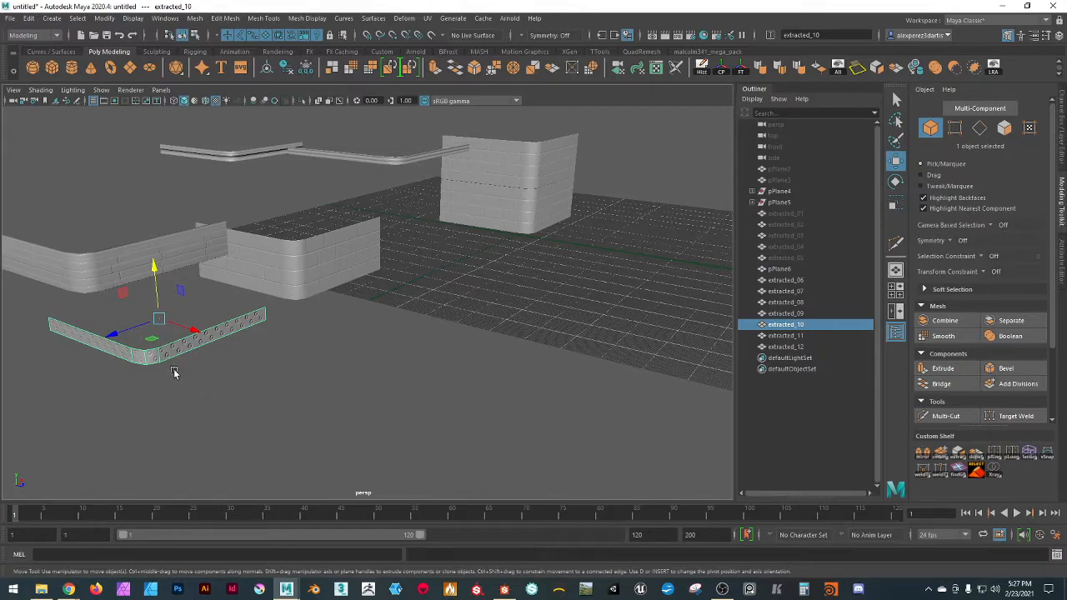
middle_drag(115, 333, 569, 183)
scroll(507, 307, up, 2)
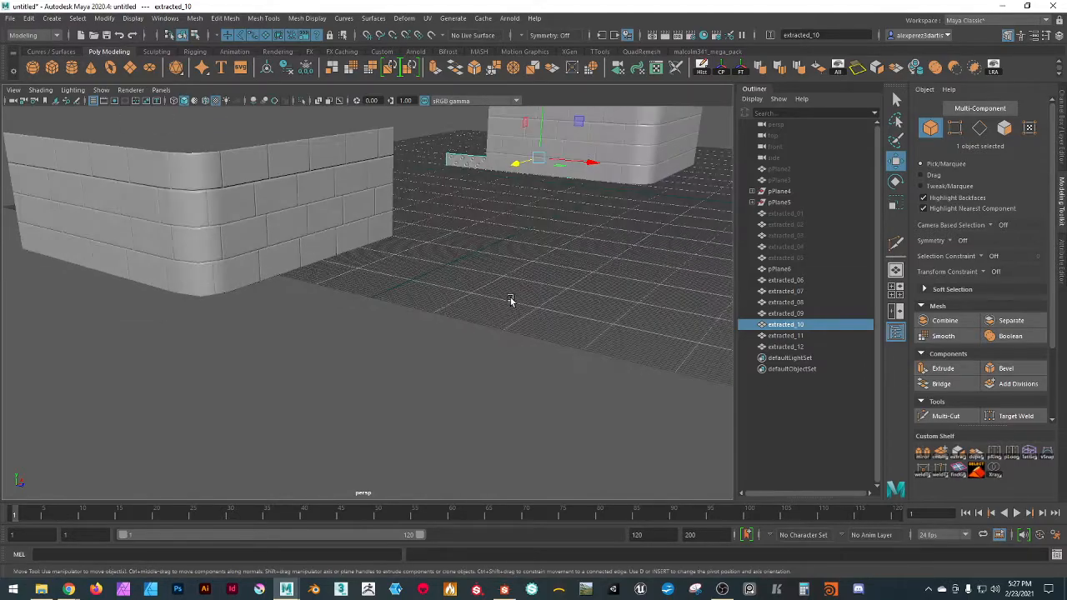
scroll(560, 248, up, 2)
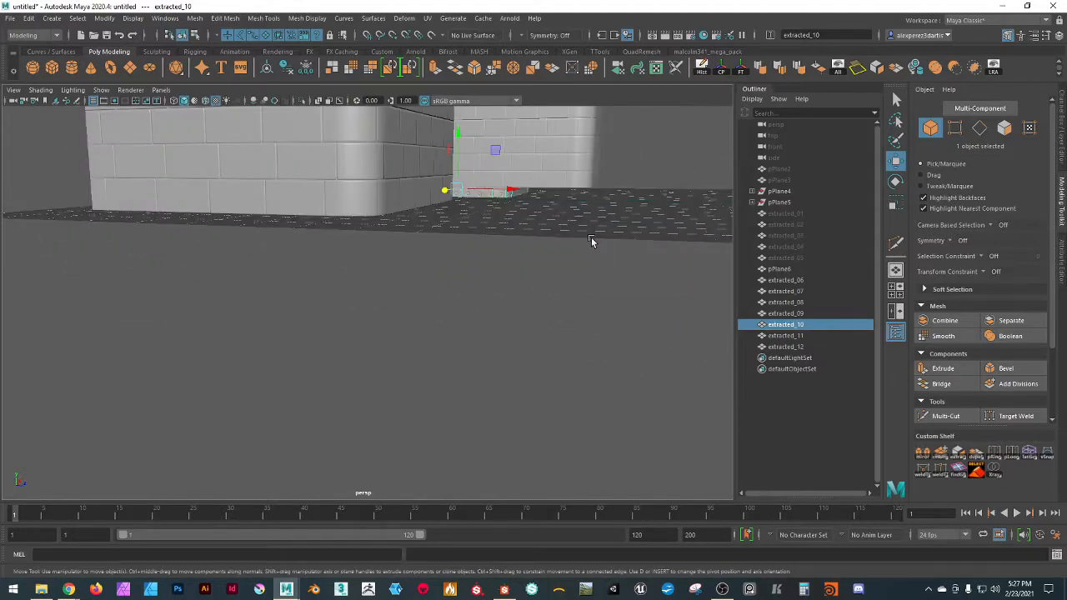
alt+middle_drag(591, 241, 345, 315)
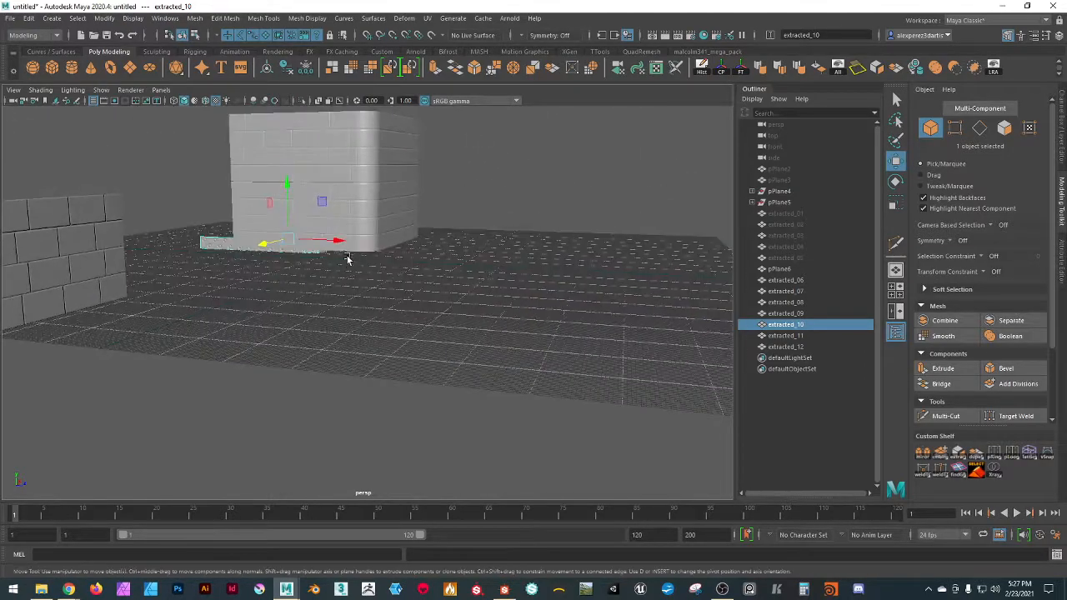
drag(341, 243, 427, 294)
- Align the studded strip along both ground axes so it wraps around the base of the brick corner
alt+drag(507, 336, 416, 360)
alt+middle_drag(550, 311, 539, 313)
alt+drag(538, 313, 393, 333)
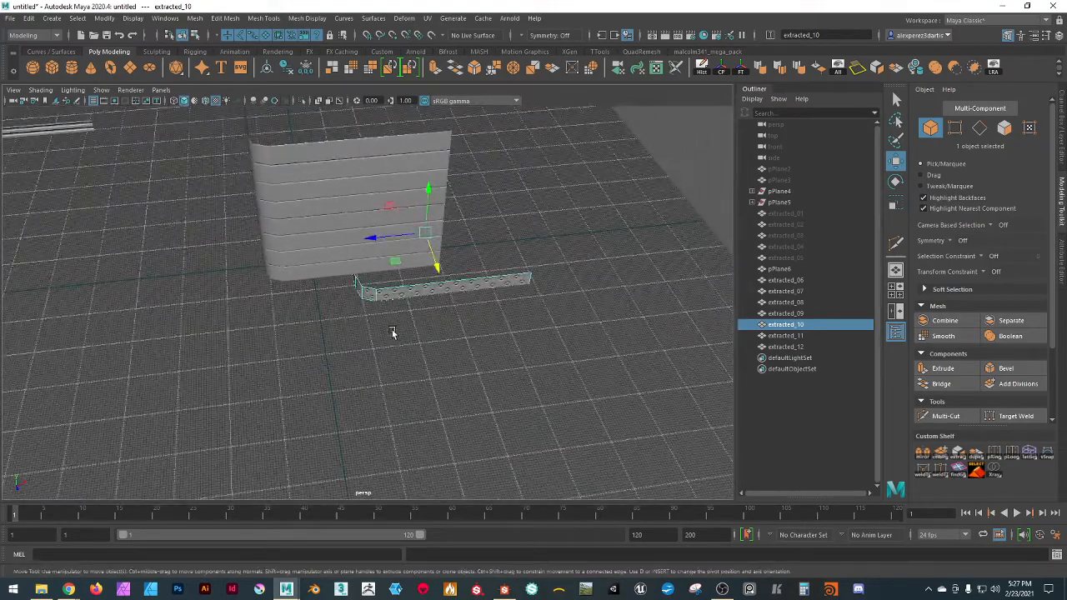
mouse_move(372, 236)
mouse_down()
mouse_move(291, 245)
mouse_move(352, 240)
mouse_up()
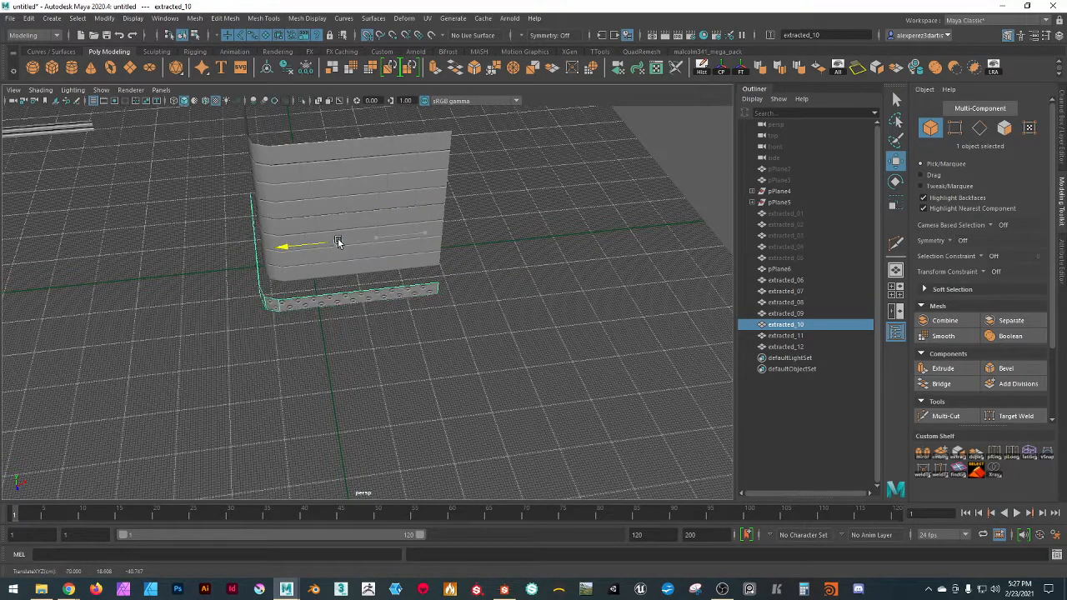
alt+drag(497, 374, 450, 371)
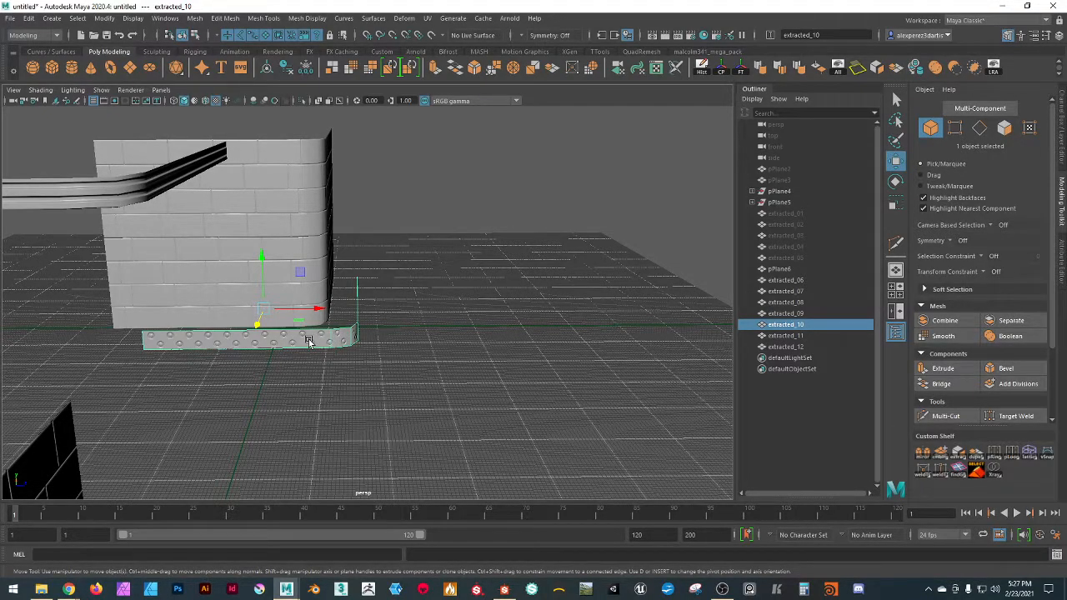
drag(317, 307, 238, 307)
alt+drag(443, 400, 363, 402)
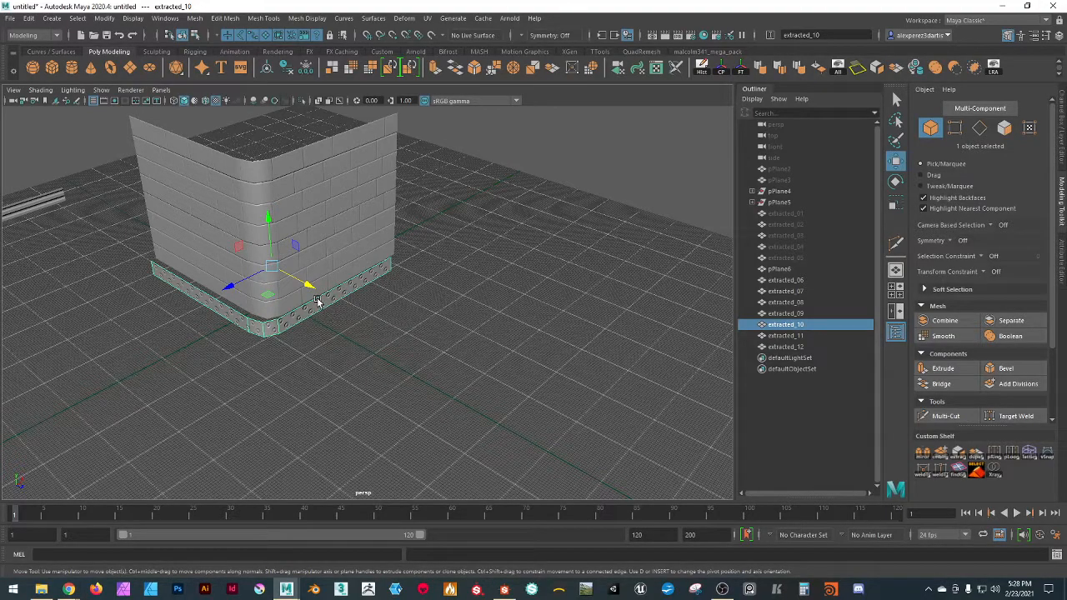
key(x)
drag(313, 289, 267, 281)
click(417, 362)
- Duplicate the studded base strip and the lower brick band and move both copies beside the assembled corner
scroll(388, 342, down, 5)
alt+drag(388, 342, 384, 374)
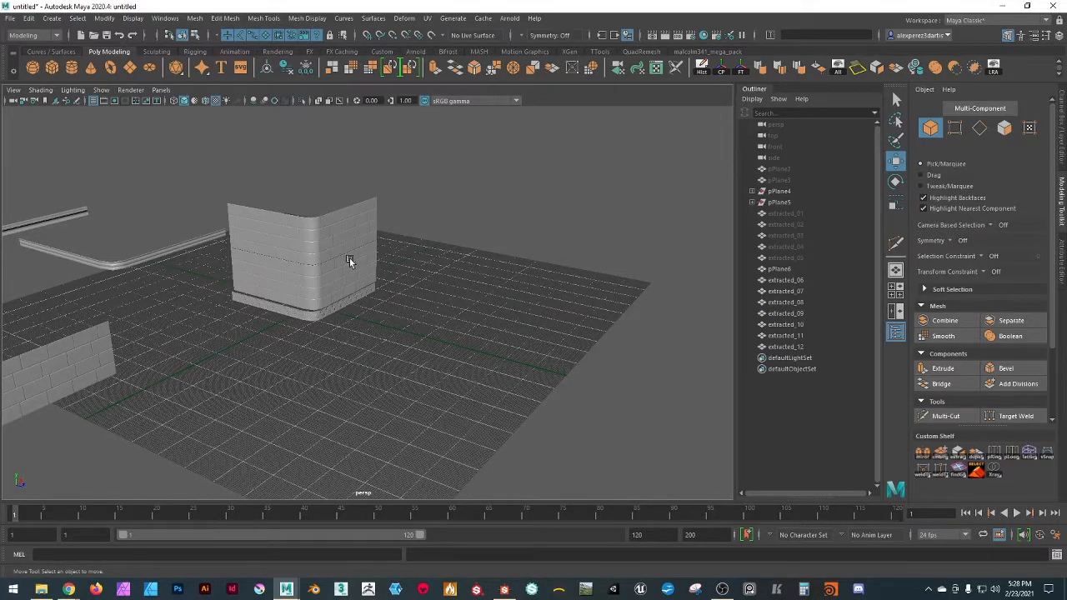
scroll(372, 337, up, 4)
click(310, 321)
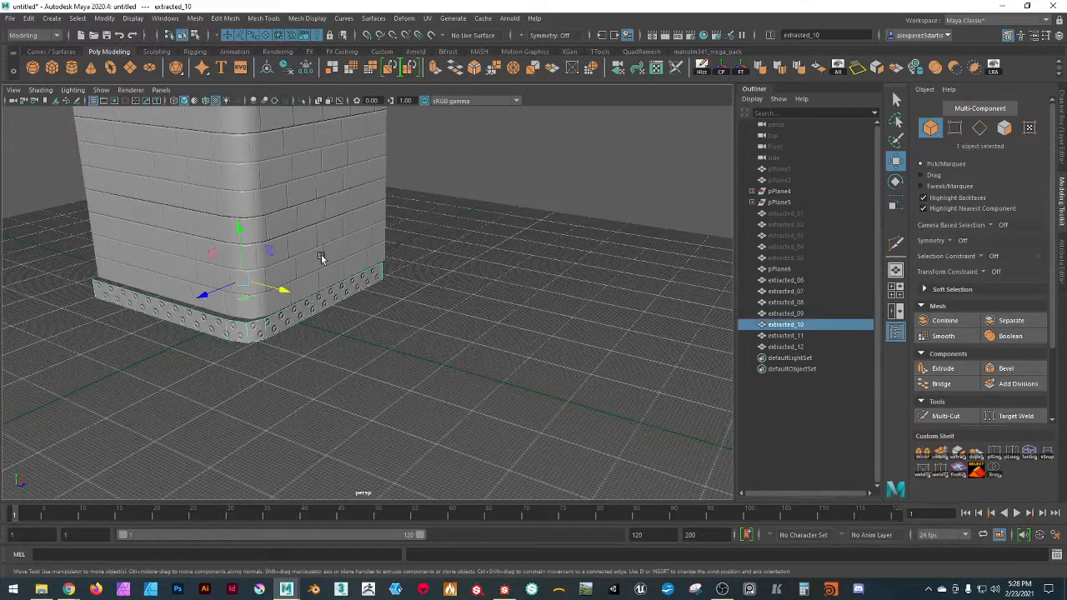
click(412, 330)
click(311, 310)
mouse_move(284, 290)
shift+mouse_down()
mouse_move(420, 405)
mouse_move(494, 422)
shift+mouse_up()
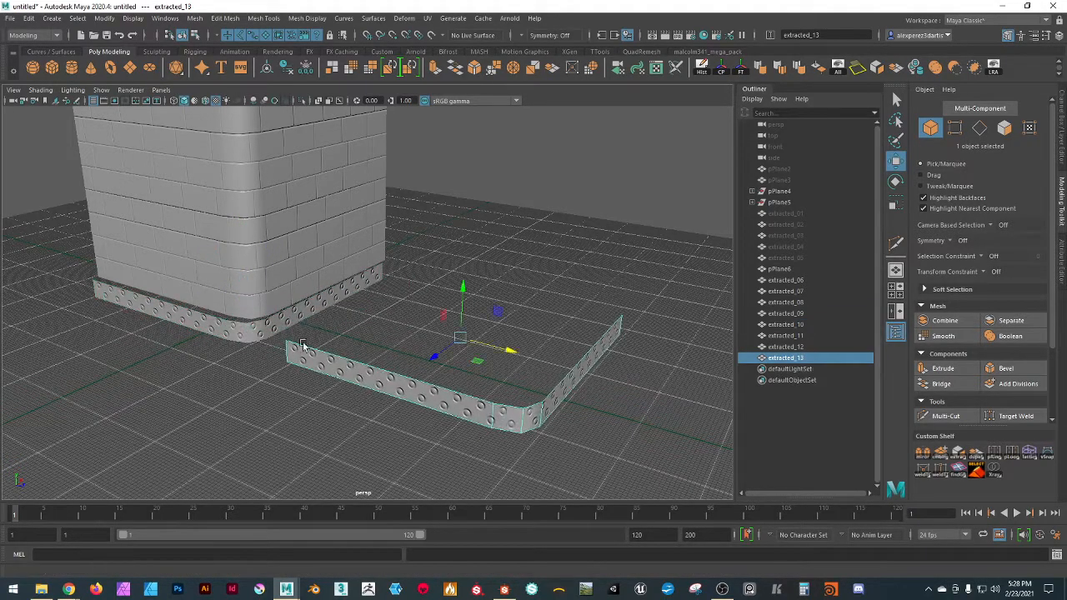
click(315, 246)
shift+drag(430, 275, 676, 387)
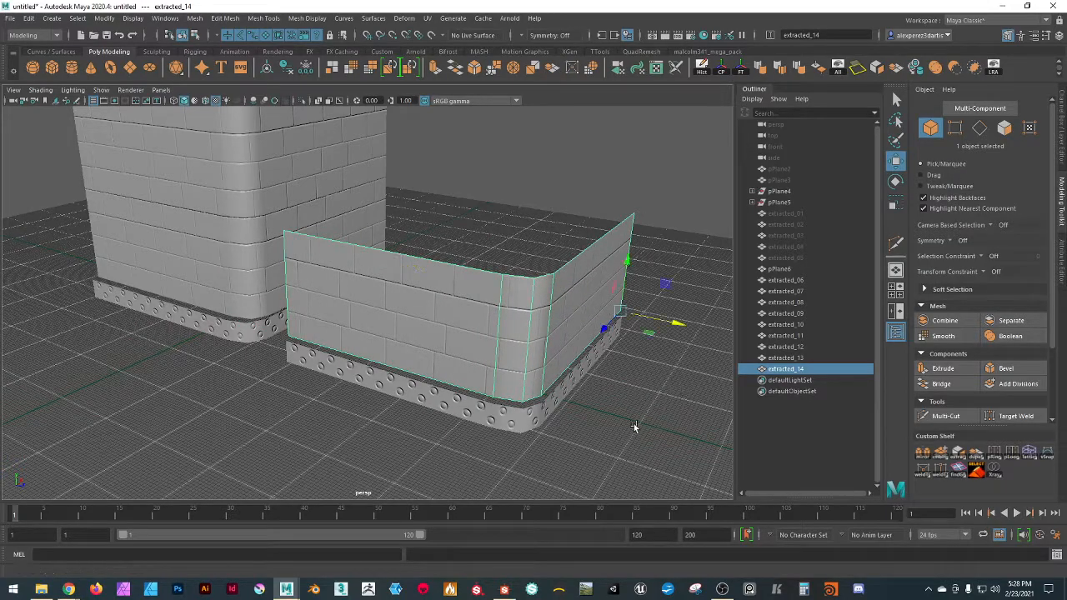
- Delete all faces of the copied brick band and studded strip except one flat side panel of each
click(1005, 128)
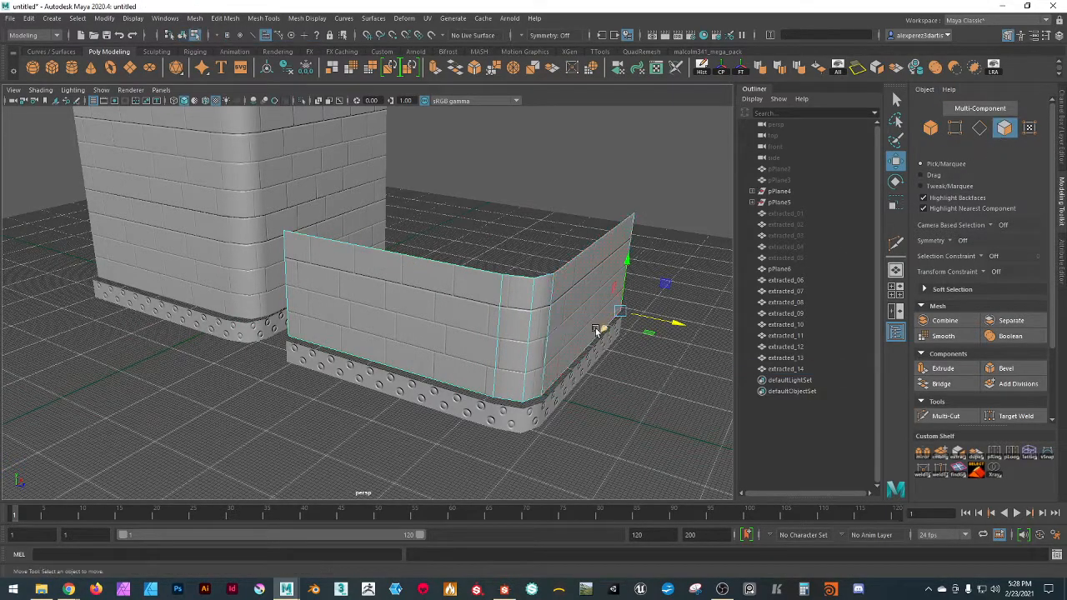
click(597, 329)
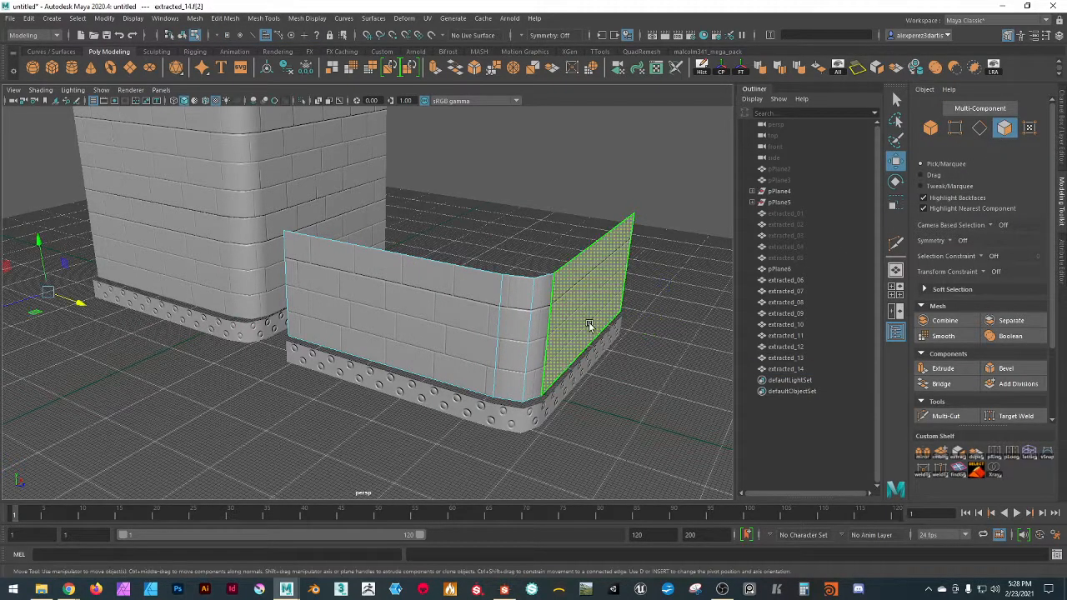
shift+click(560, 405)
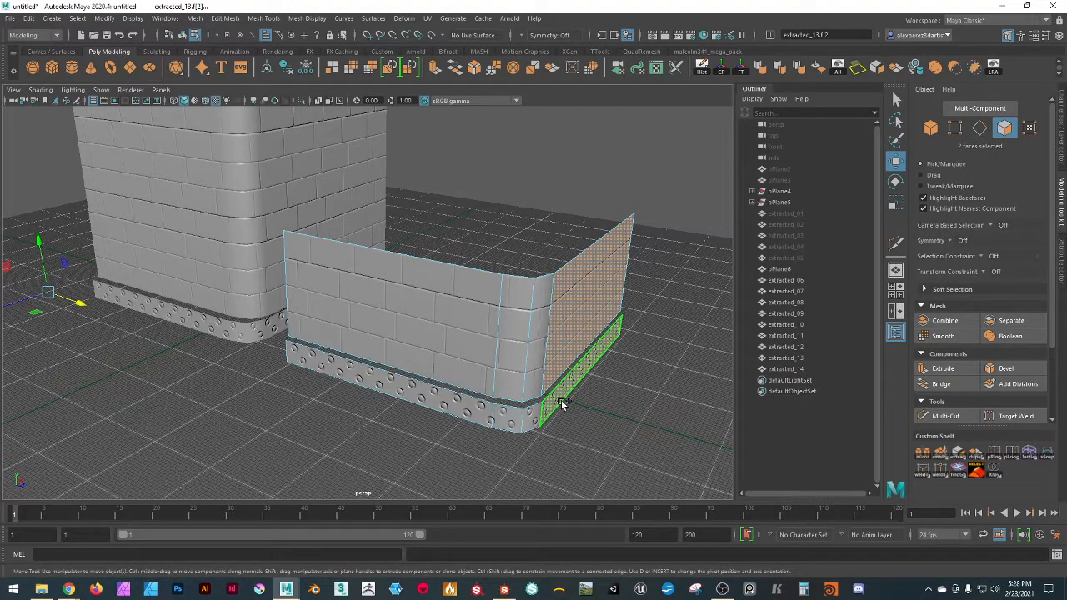
key(ctrl+shift+i)
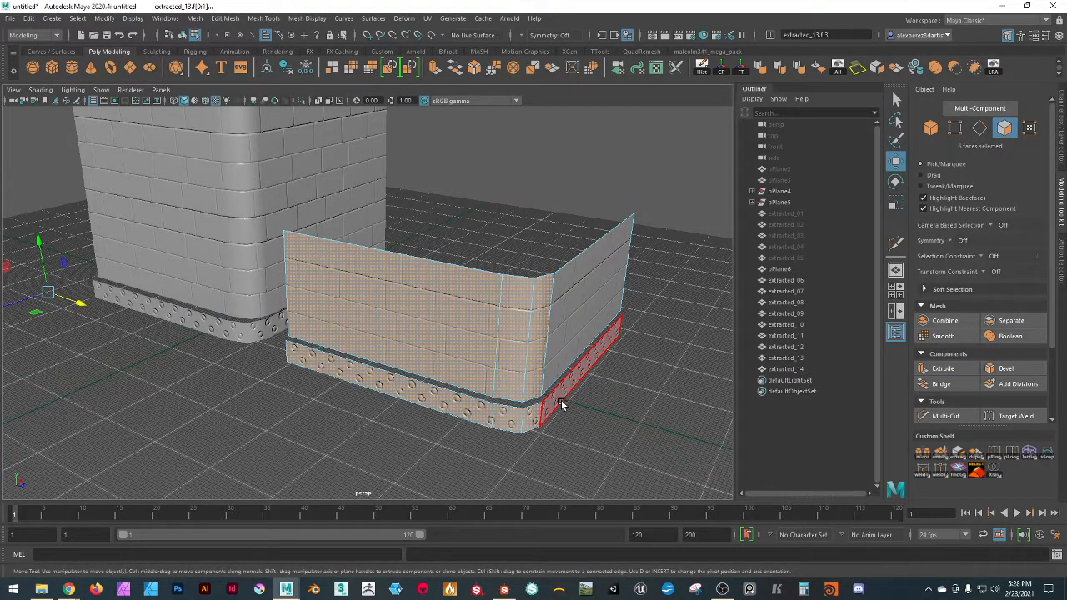
key(Delete)
- Move the studded strip's pivot to its lower end corner and slide the strip lengthwise to line up with the brick panel's edge
alt+drag(555, 326, 582, 252)
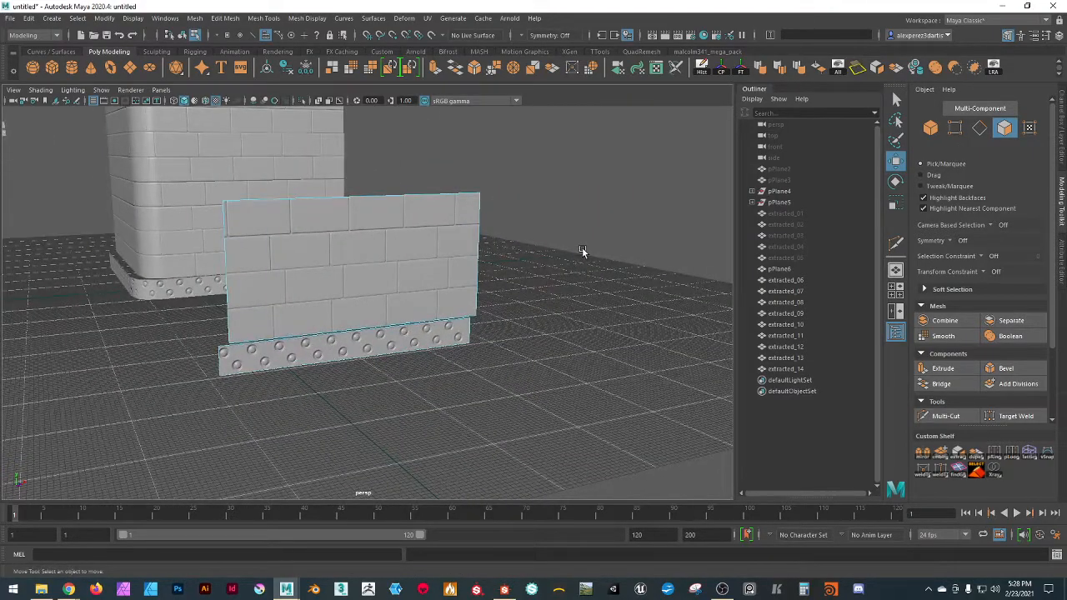
click(930, 127)
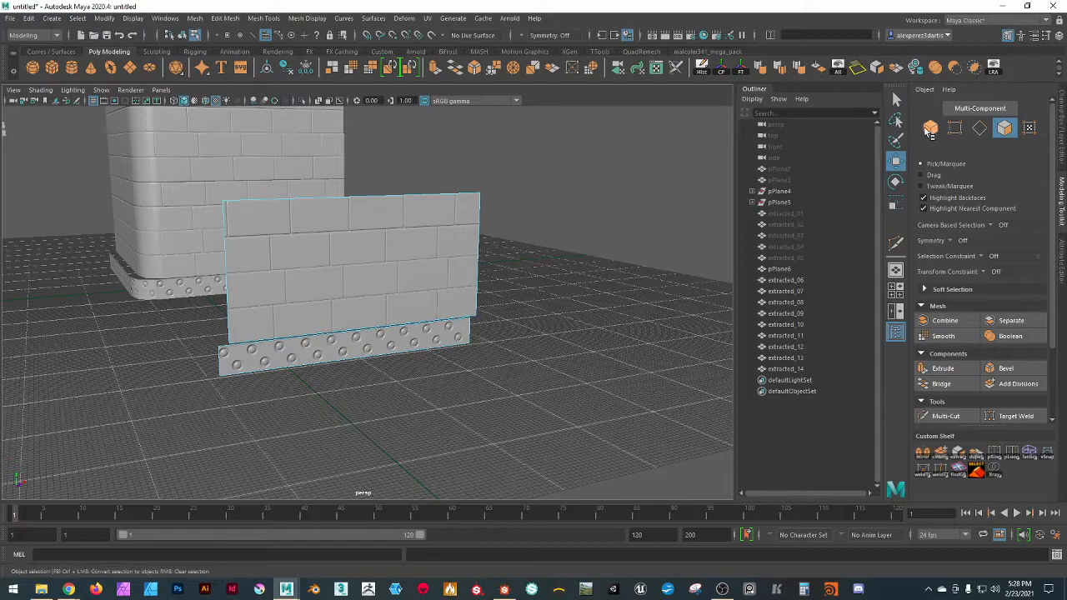
click(291, 420)
click(267, 366)
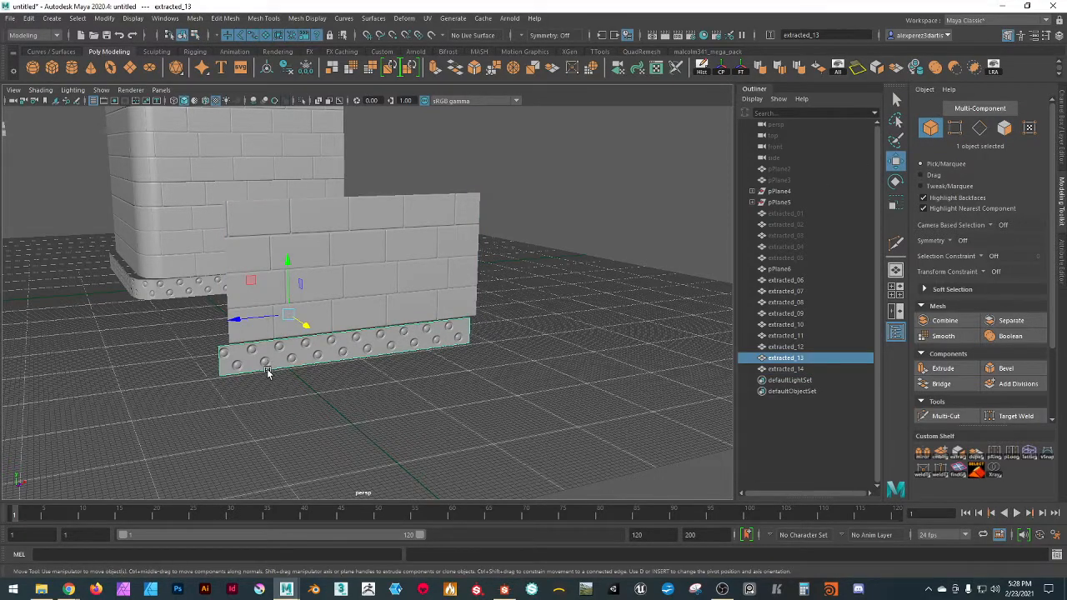
key(d)
click(219, 378)
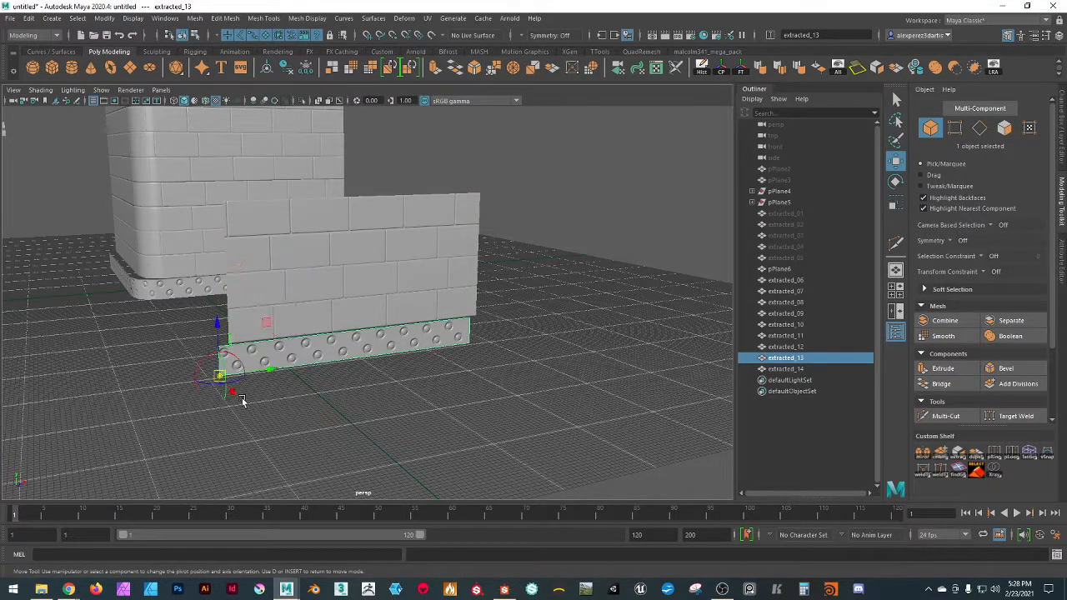
key(d)
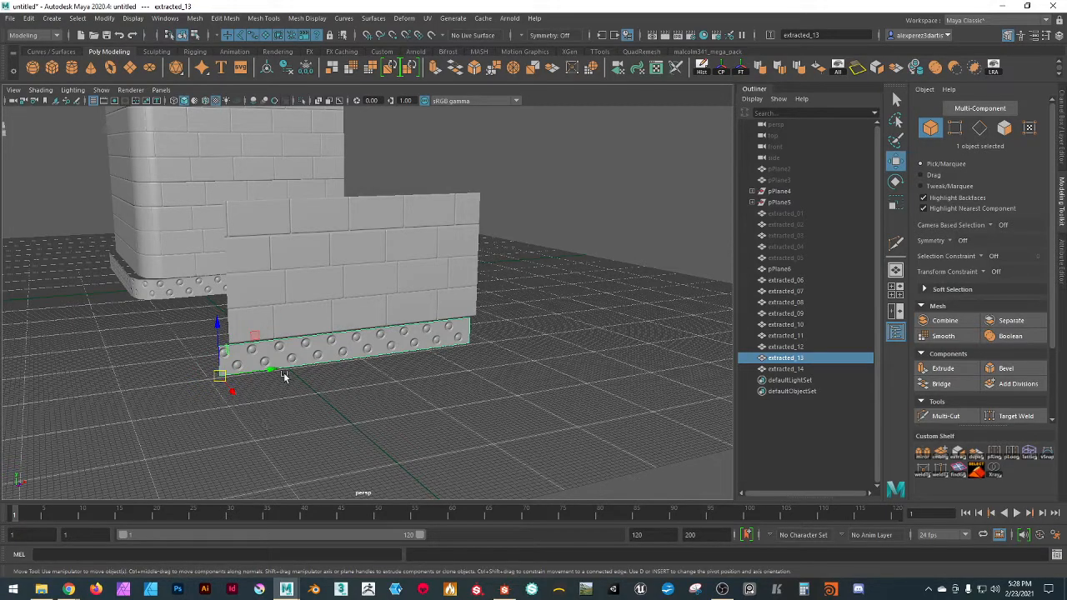
drag(269, 364, 241, 350)
click(327, 426)
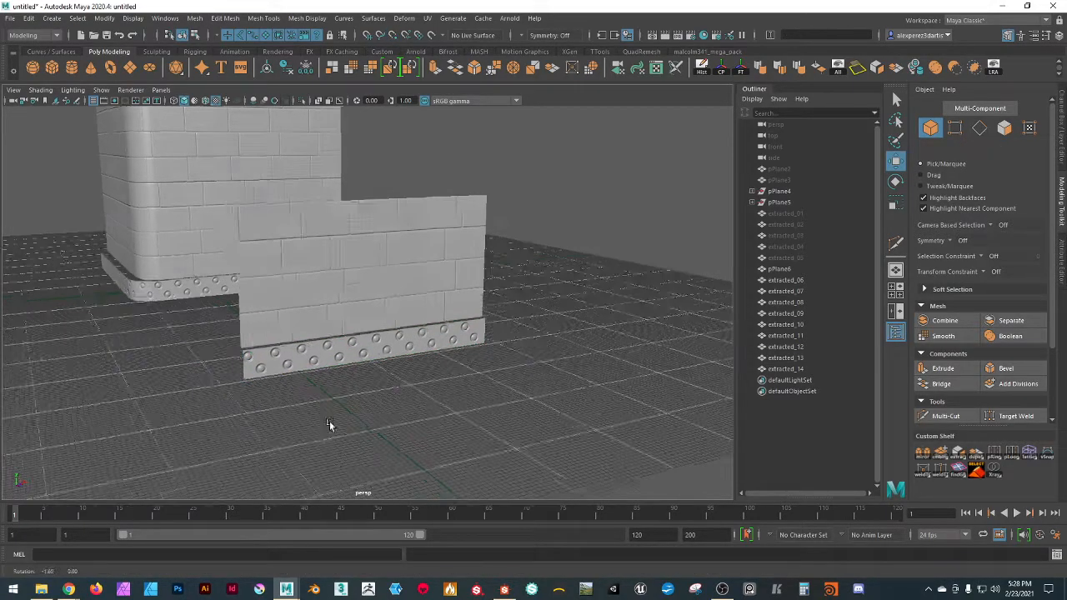
- Duplicate the studded base strip and snap the copy onto the top edge of the flat brick panel
alt+drag(328, 425, 369, 421)
alt+drag(517, 448, 415, 405)
alt+right_drag(219, 408, 303, 408)
alt+middle_drag(216, 407, 227, 406)
alt+drag(228, 405, 396, 477)
click(256, 380)
scroll(470, 395, down, 5)
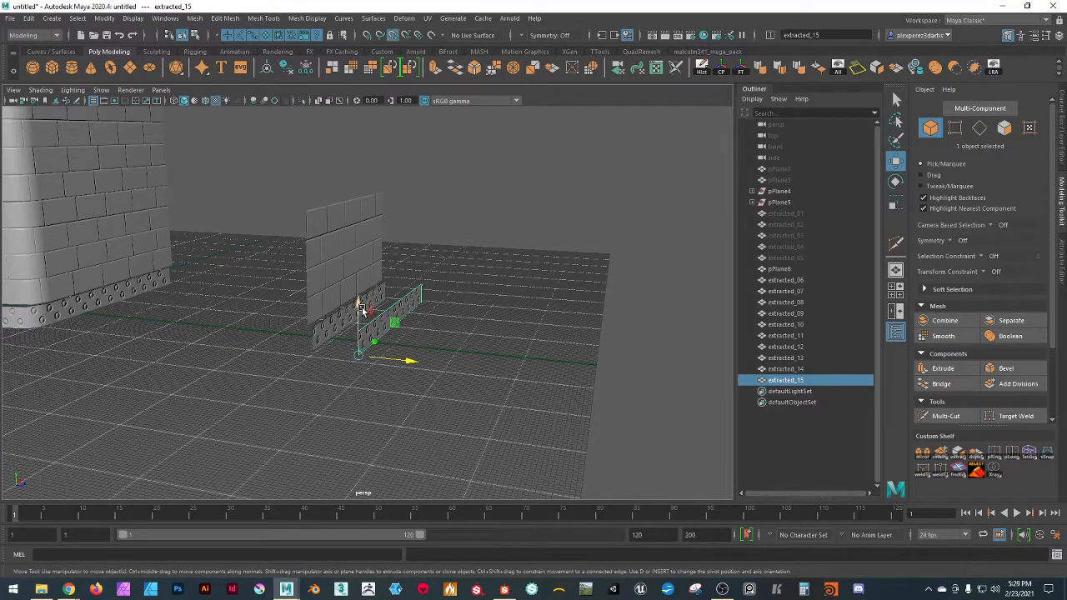
drag(364, 307, 346, 203)
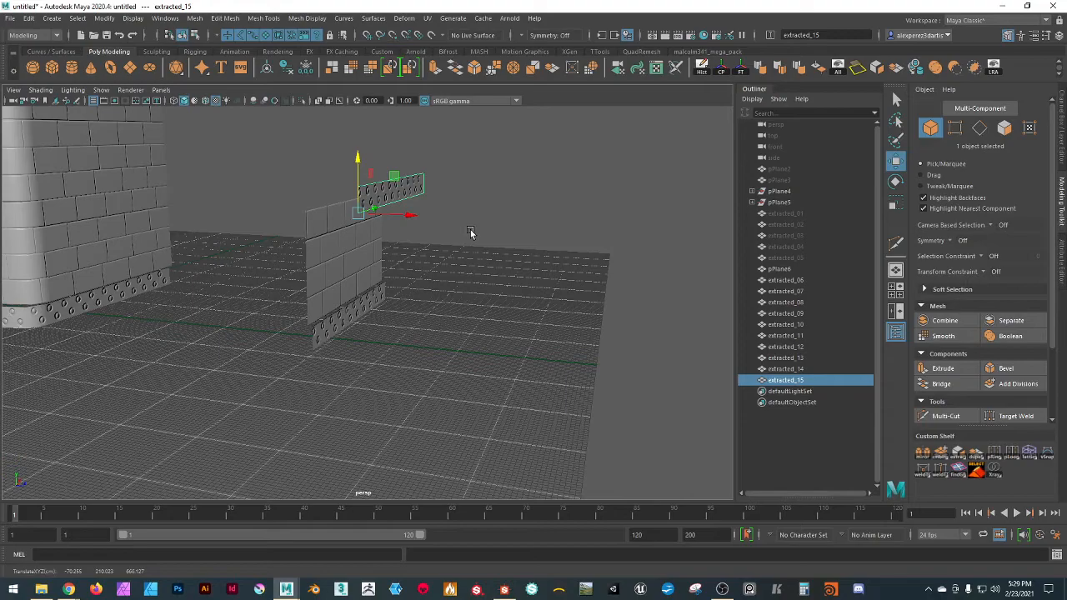
drag(417, 219, 358, 209)
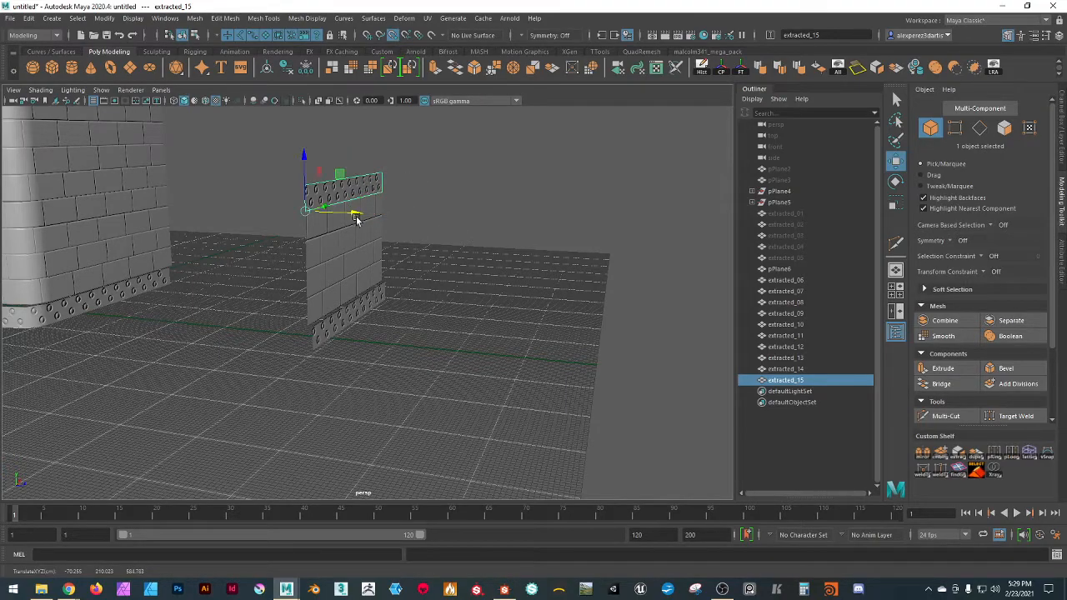
click(483, 172)
- Duplicate the upper studded strip and pull the copy out a short distance in front of the wall
alt+drag(484, 172, 427, 273)
click(328, 258)
alt+drag(329, 275, 303, 279)
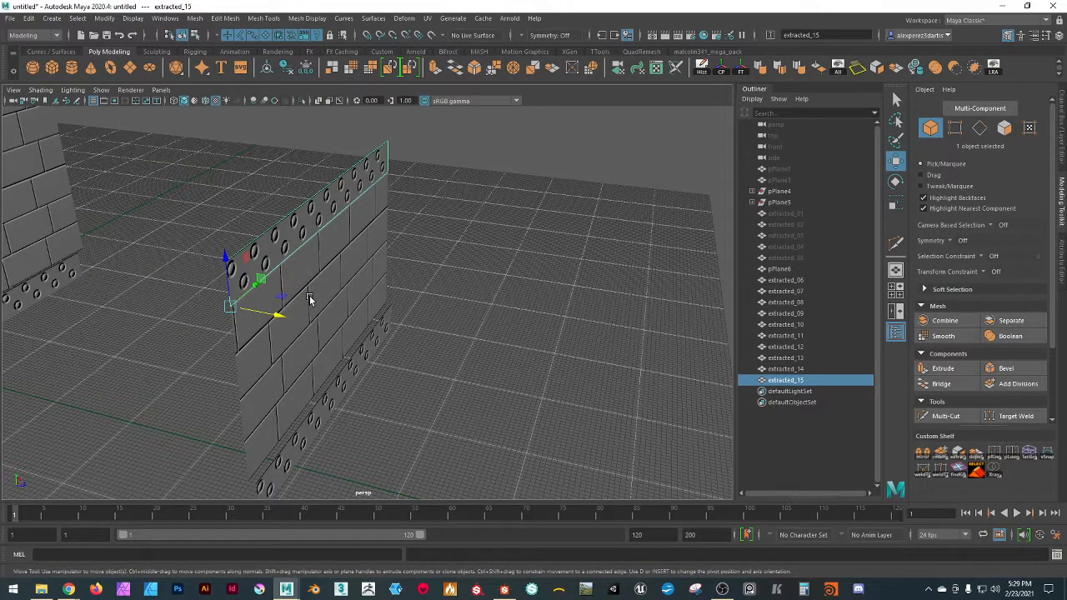
mouse_move(276, 317)
shift+mouse_down()
mouse_move(293, 333)
mouse_move(317, 333)
shift+mouse_up()
mouse_move(408, 327)
alt+mouse_down()
mouse_move(417, 317)
mouse_move(403, 317)
alt+mouse_up()
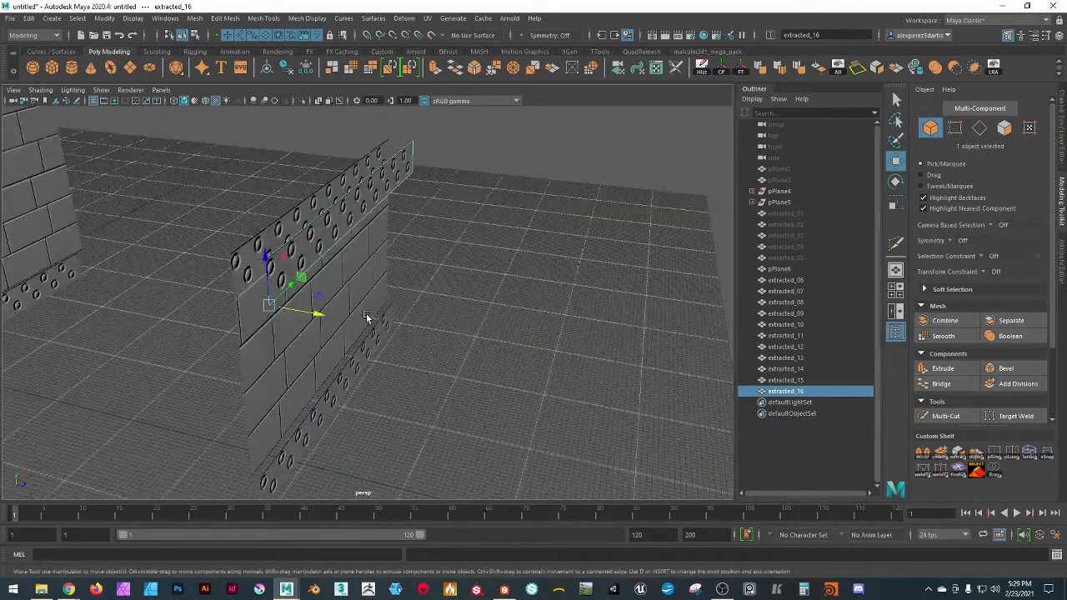
- Try to tilt the copied studded strip freehand about its lower edge and check its angle in the side view
key(e)
drag(303, 286, 264, 216)
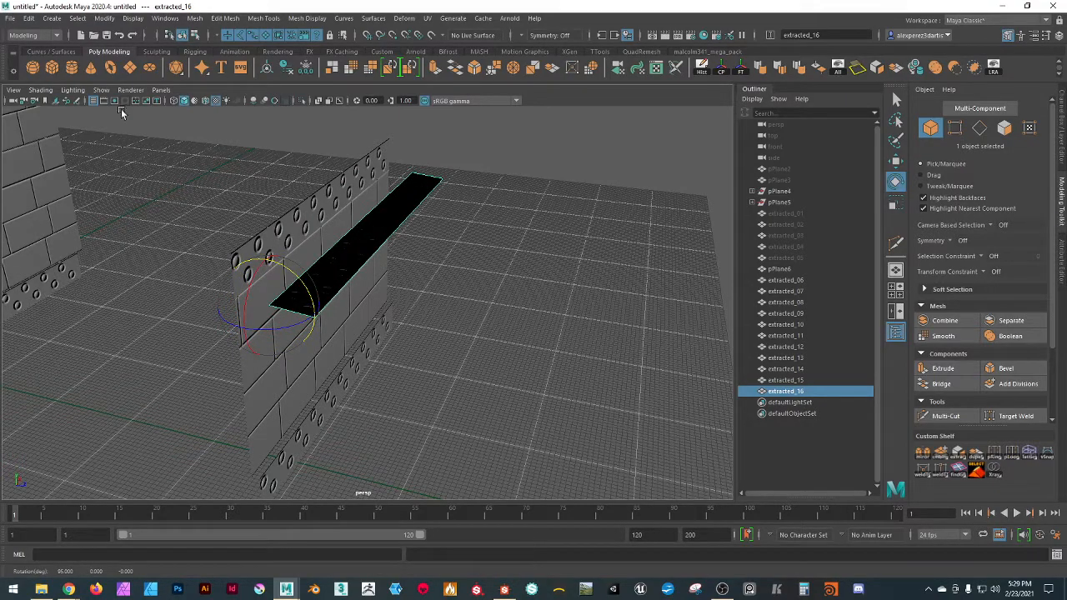
click(161, 89)
mouse_move(209, 123)
click(300, 142)
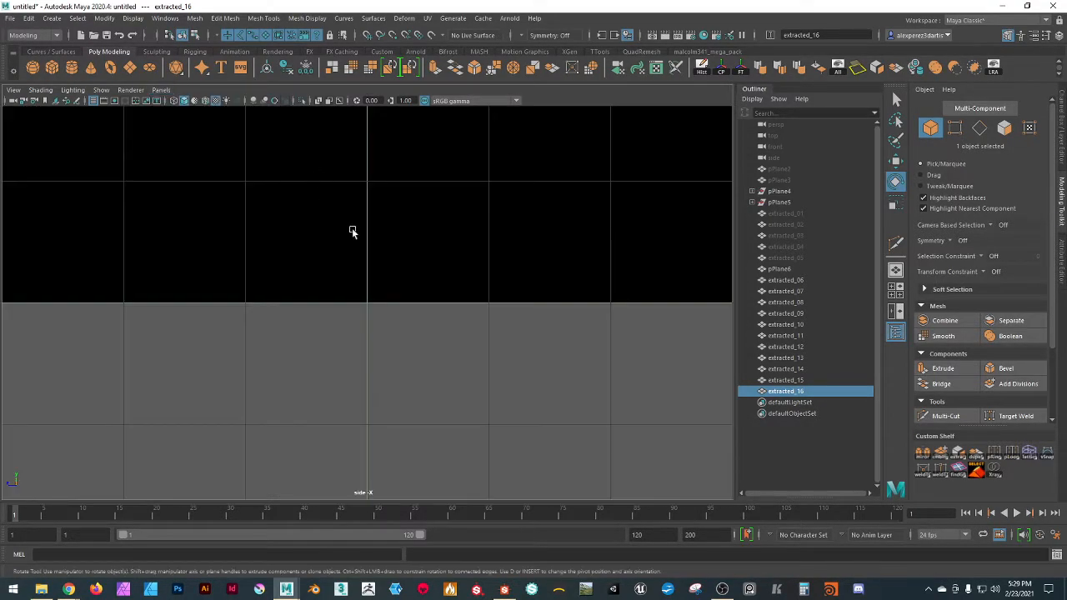
key(f)
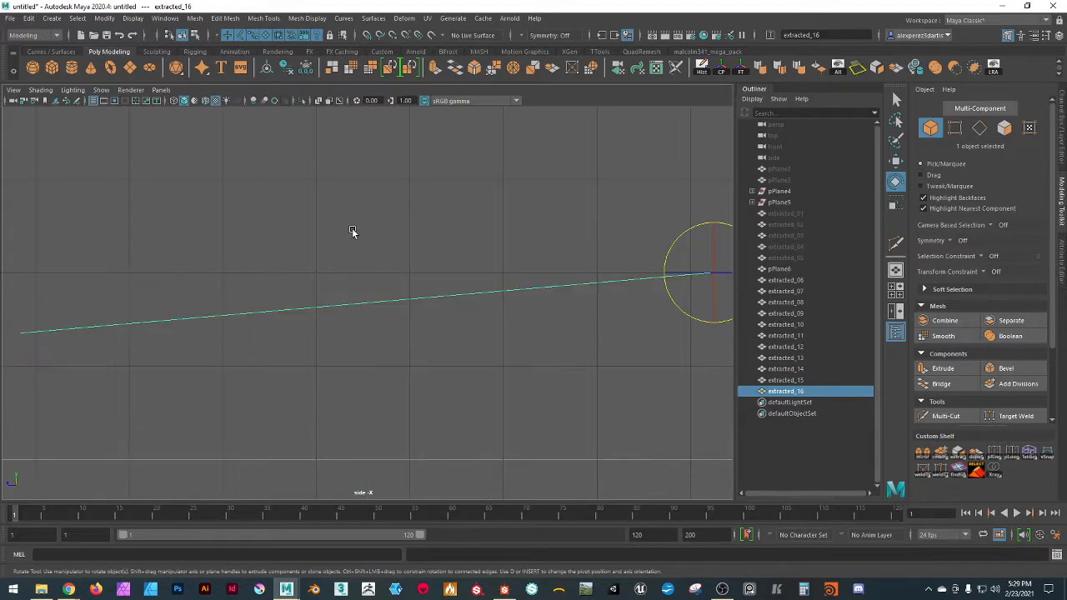
key(ctrl+z)
scroll(353, 231, down, 10)
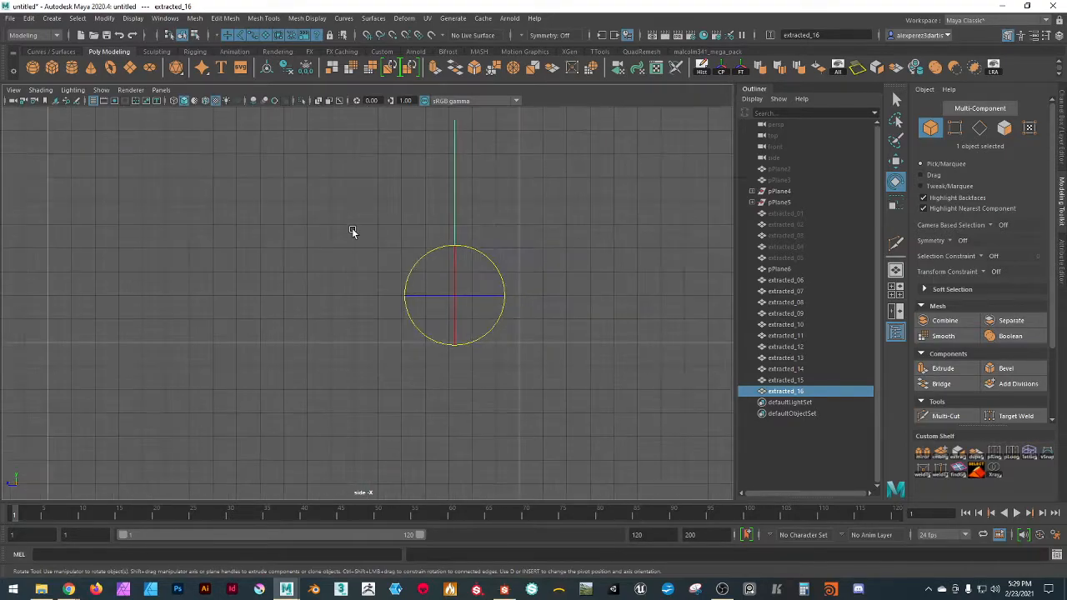
scroll(352, 232, down, 10)
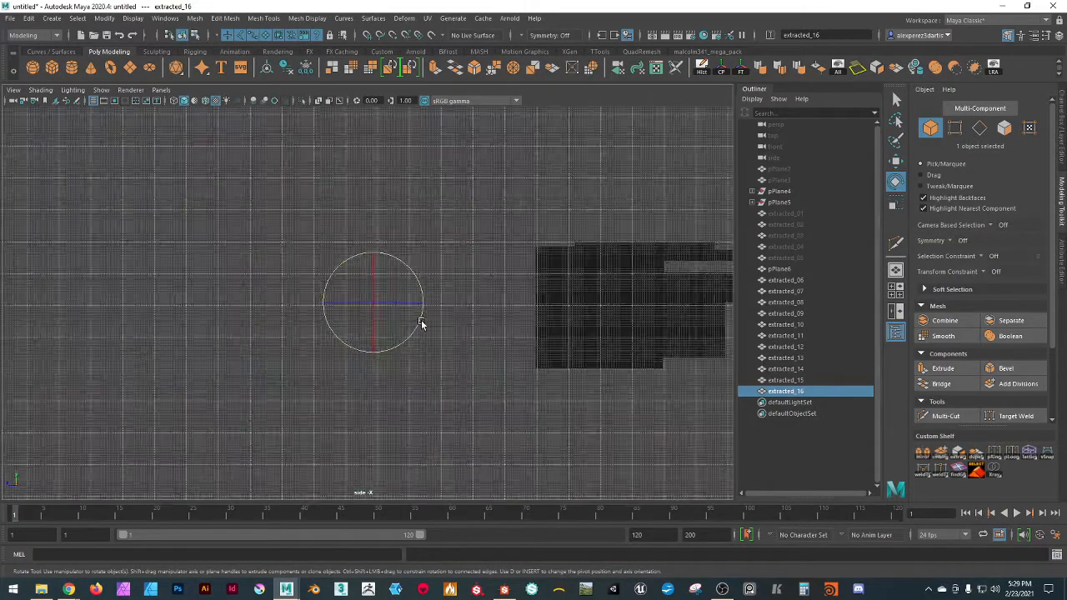
scroll(409, 325, up, 8)
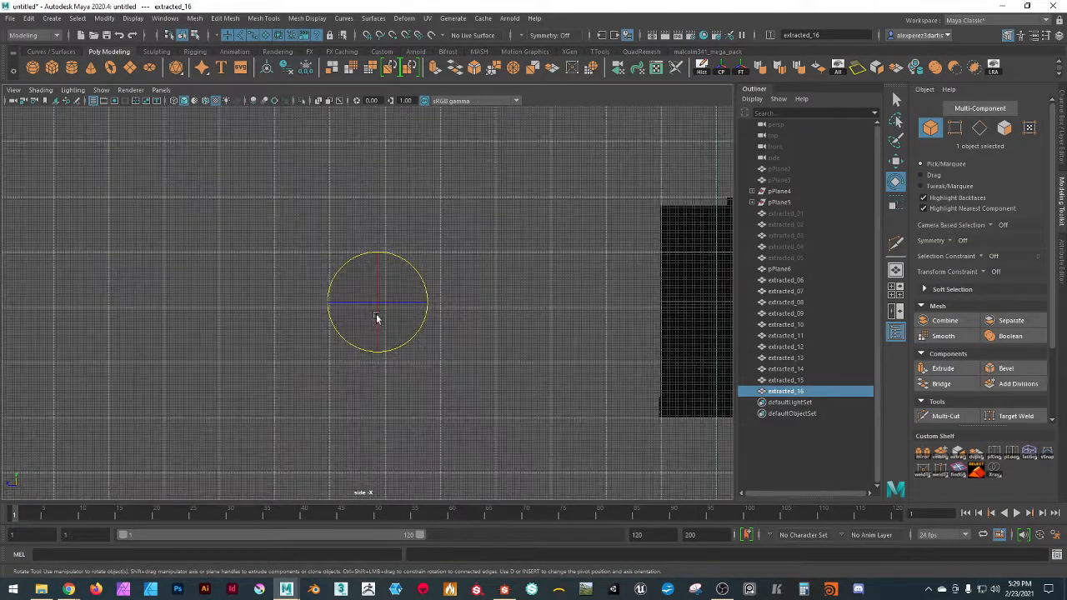
click(162, 90)
mouse_move(208, 101)
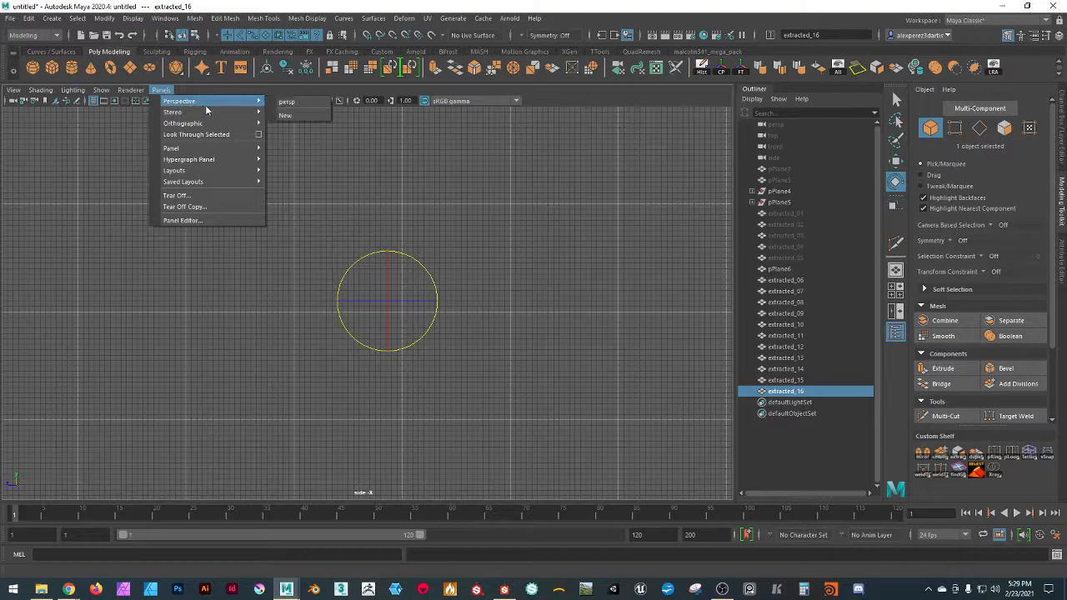
click(288, 101)
alt+drag(376, 286, 419, 276)
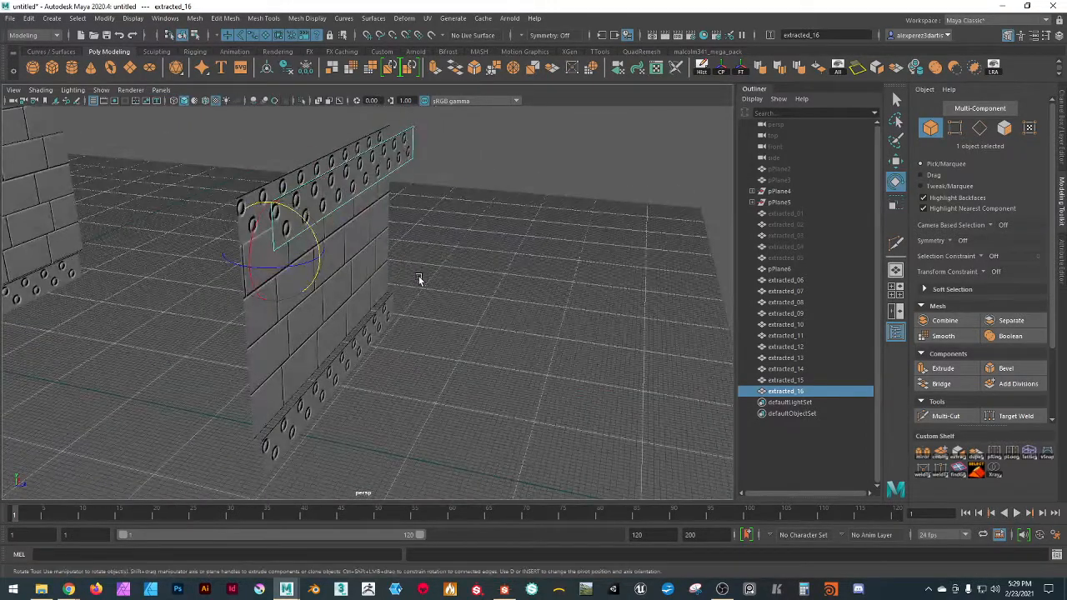
- Set the copied studded strip's X rotation to exactly 45 degrees
scroll(420, 279, up, 3)
key(w)
scroll(300, 233, up, 2)
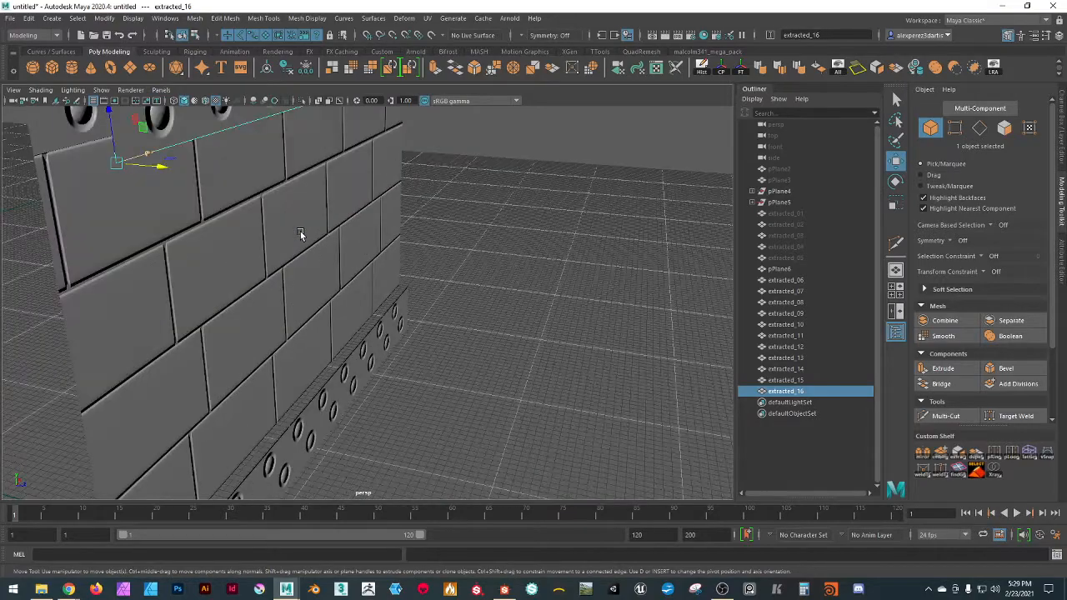
scroll(301, 234, down, 3)
key(e)
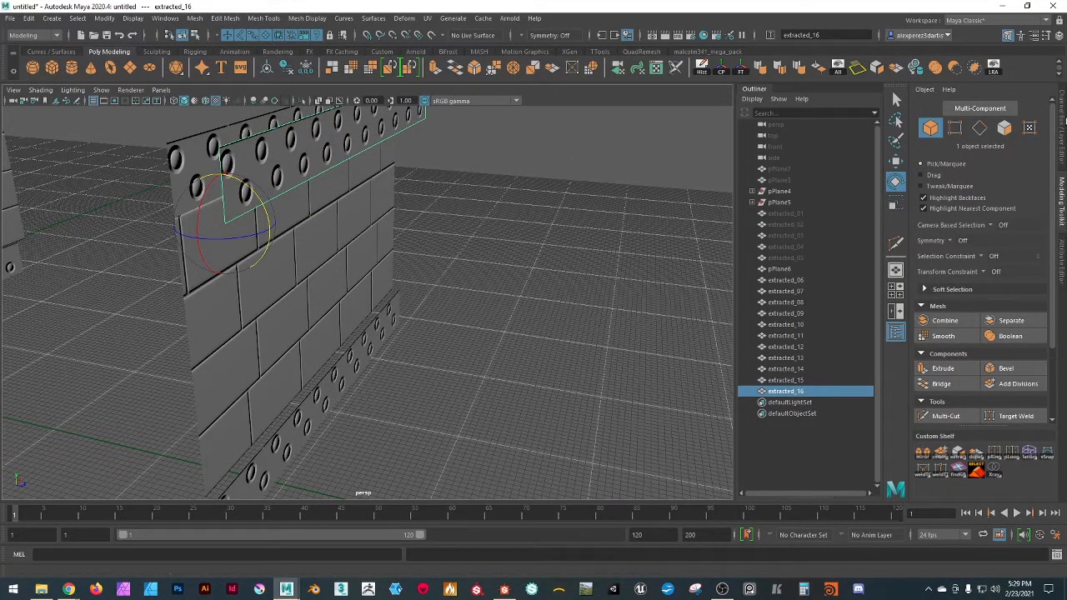
click(1060, 122)
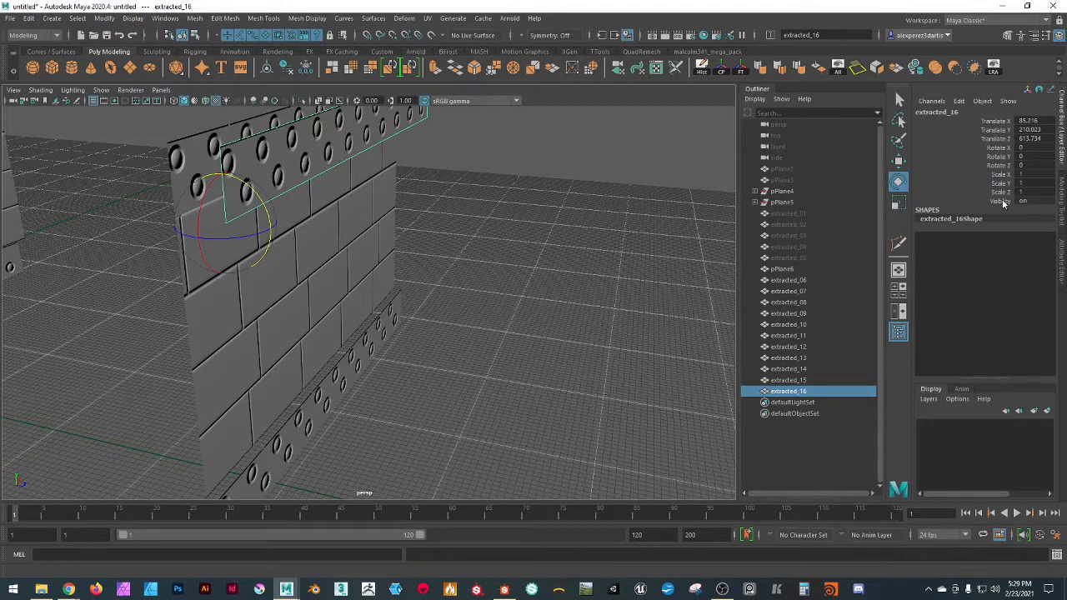
drag(262, 224, 255, 162)
double_click(1038, 148)
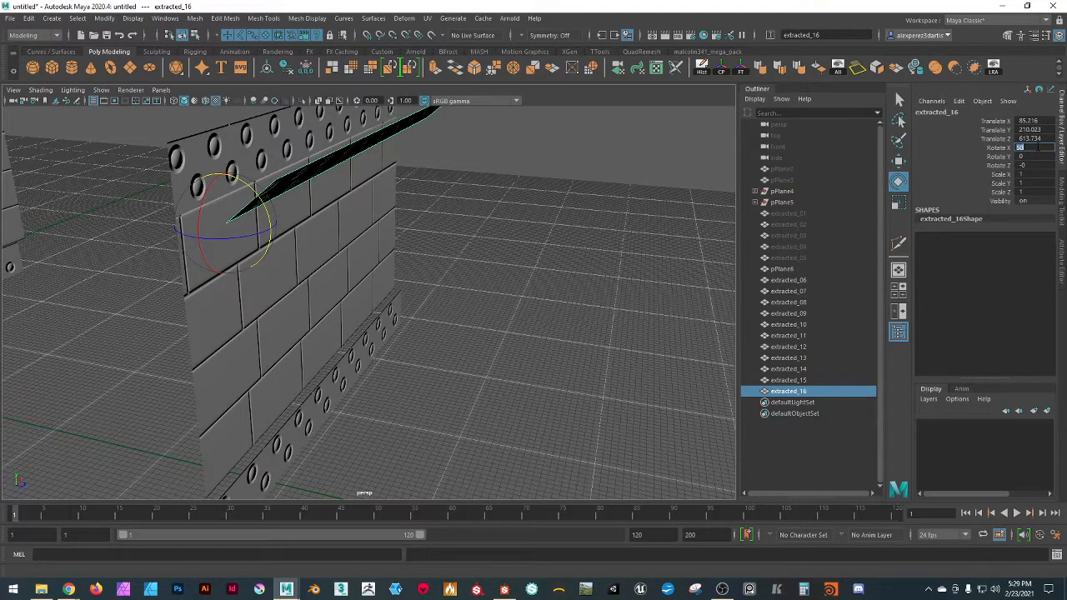
text(45)
key(Return)
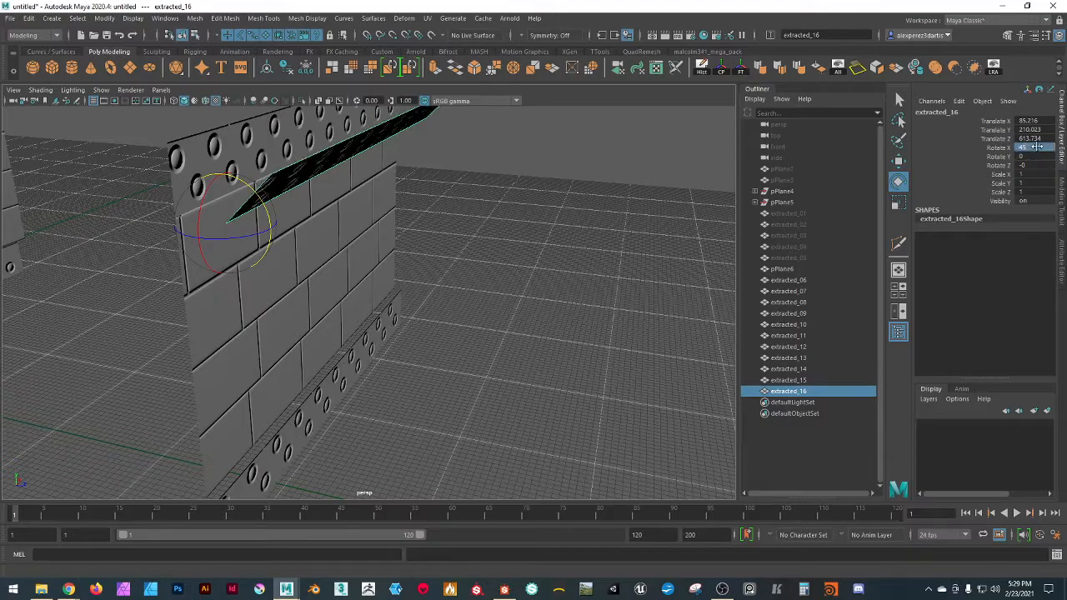
- Snap the tilted strip's lower edge back onto the seam between the brick panel and the upper studded strip
key(w)
alt+right_drag(586, 270, 526, 284)
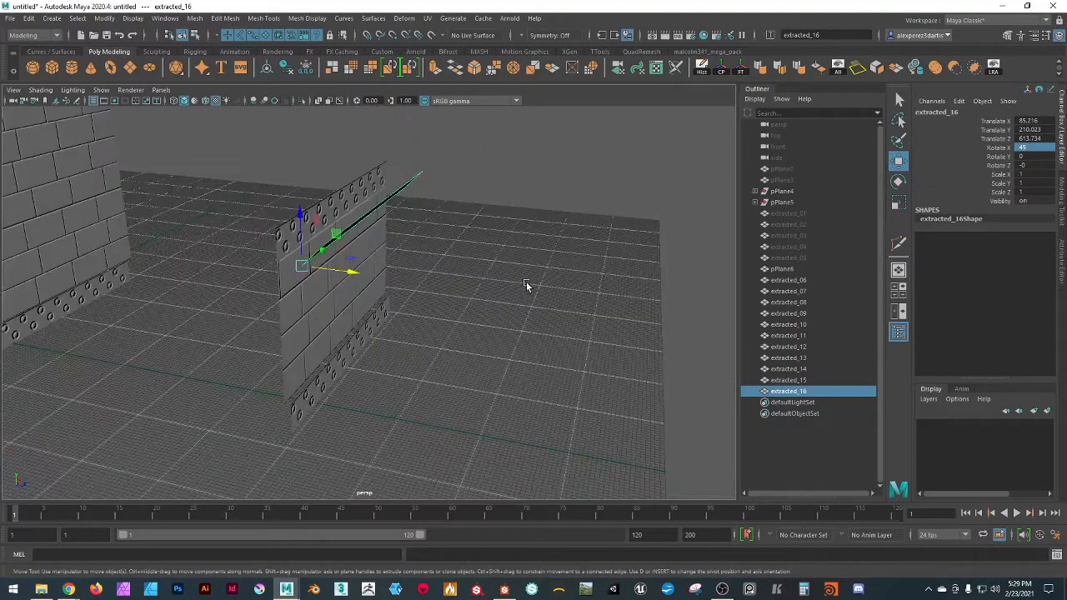
alt+drag(466, 302, 486, 281)
alt+drag(482, 240, 441, 370)
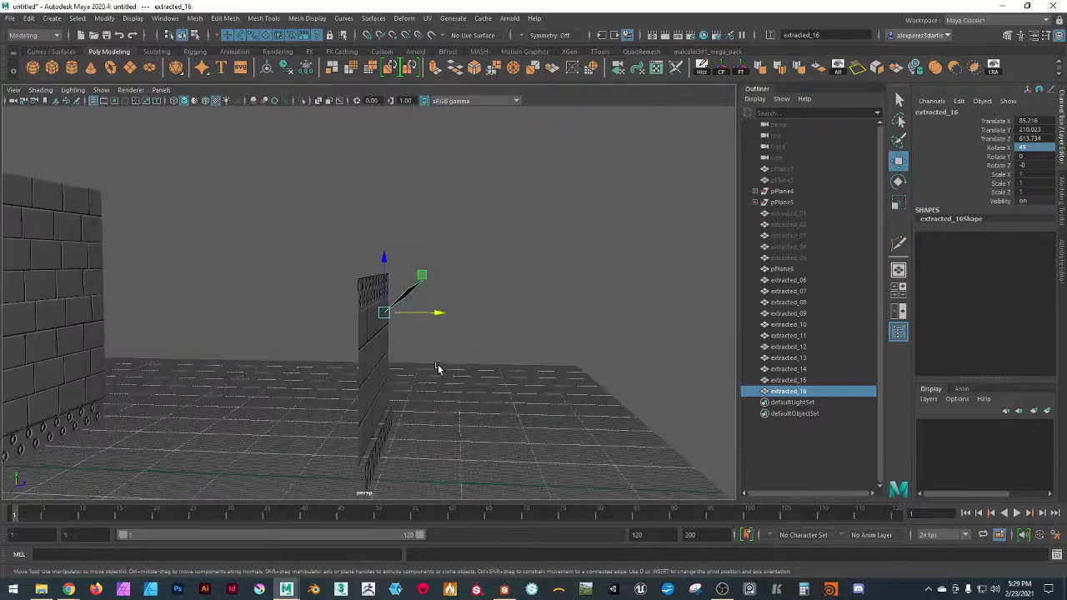
scroll(439, 372, up, 4)
key(v)
drag(421, 342, 334, 334)
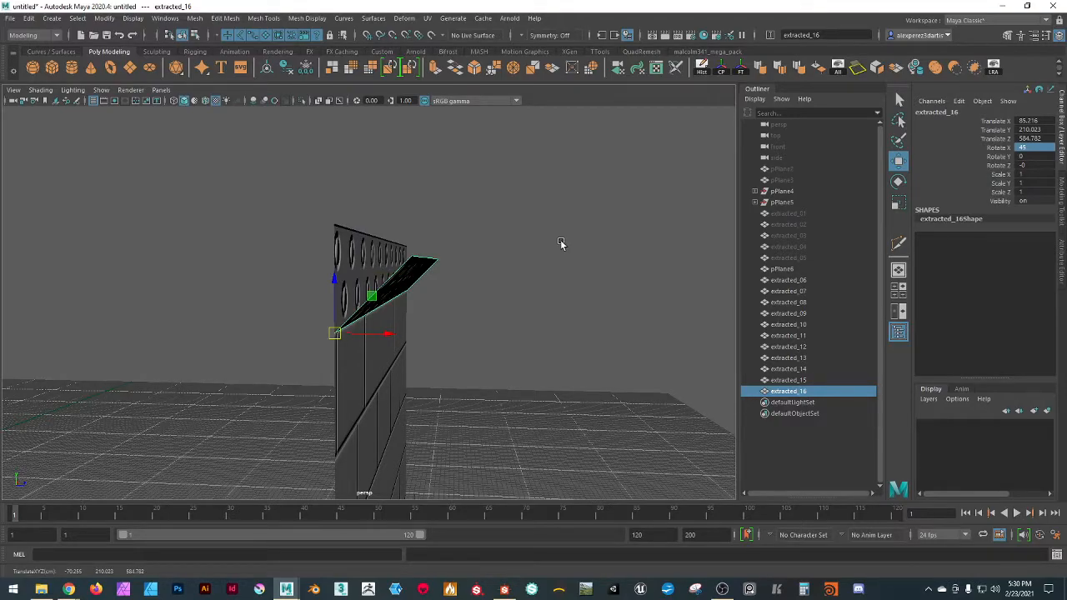
click(559, 244)
- Examine how the tilted studded strip meets the top of the brick panel, viewing it from several angles and distances
click(412, 265)
alt+drag(525, 295, 479, 276)
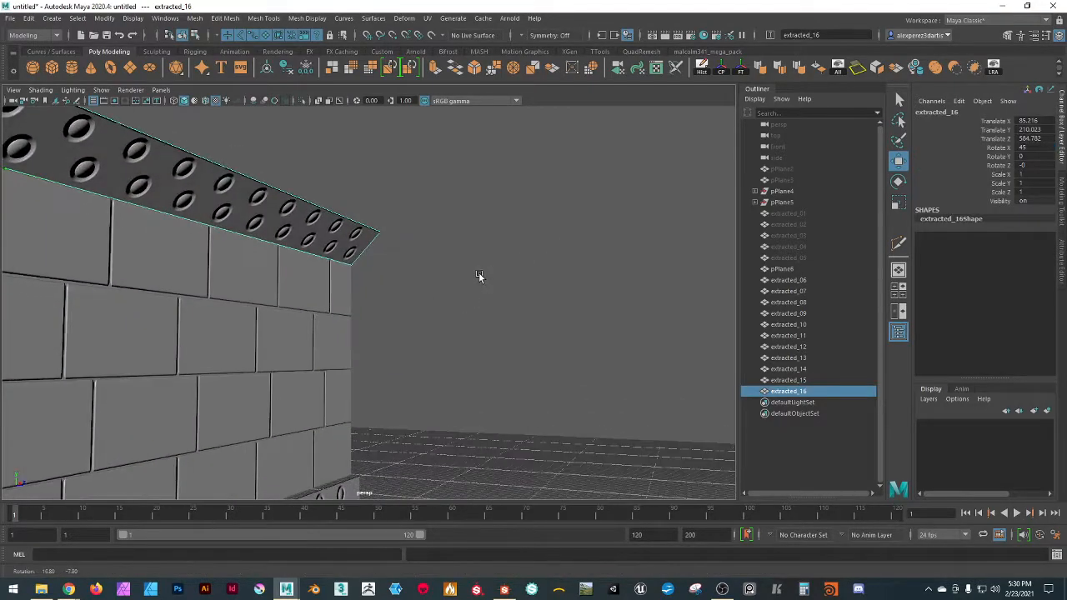
middle_drag(439, 295, 505, 312)
key(ctrl+z)
scroll(506, 313, down, 5)
alt+drag(508, 315, 435, 307)
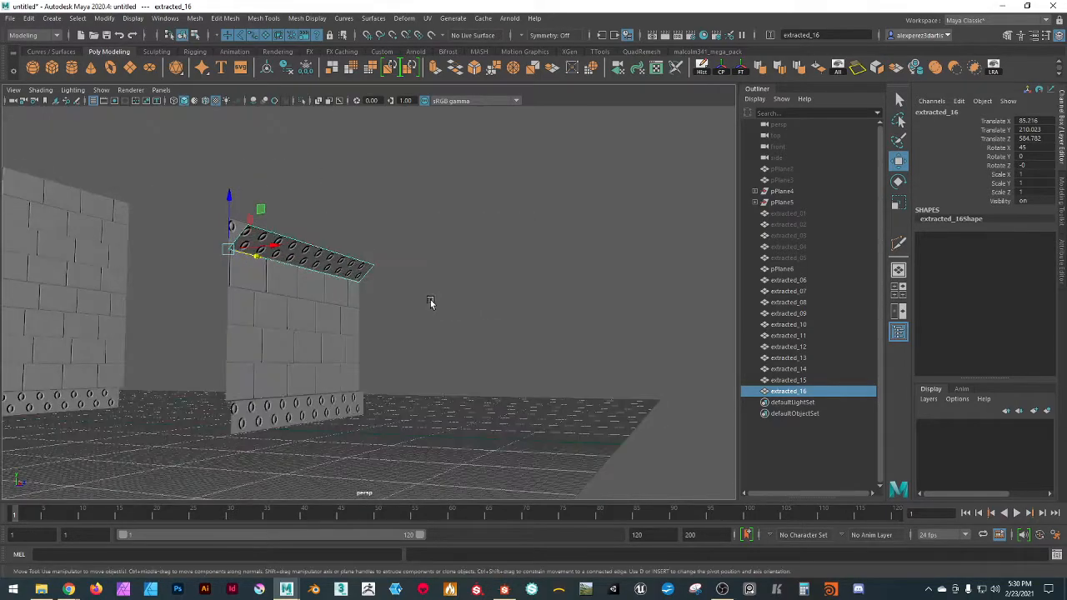
scroll(389, 263, up, 5)
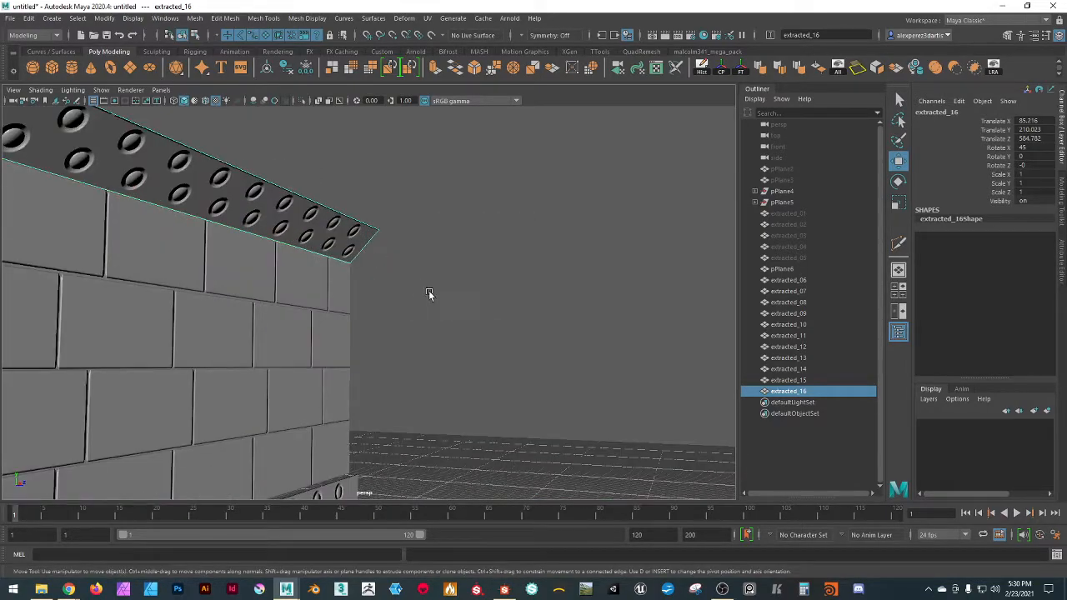
alt+middle_drag(429, 293, 446, 313)
alt+drag(445, 313, 562, 355)
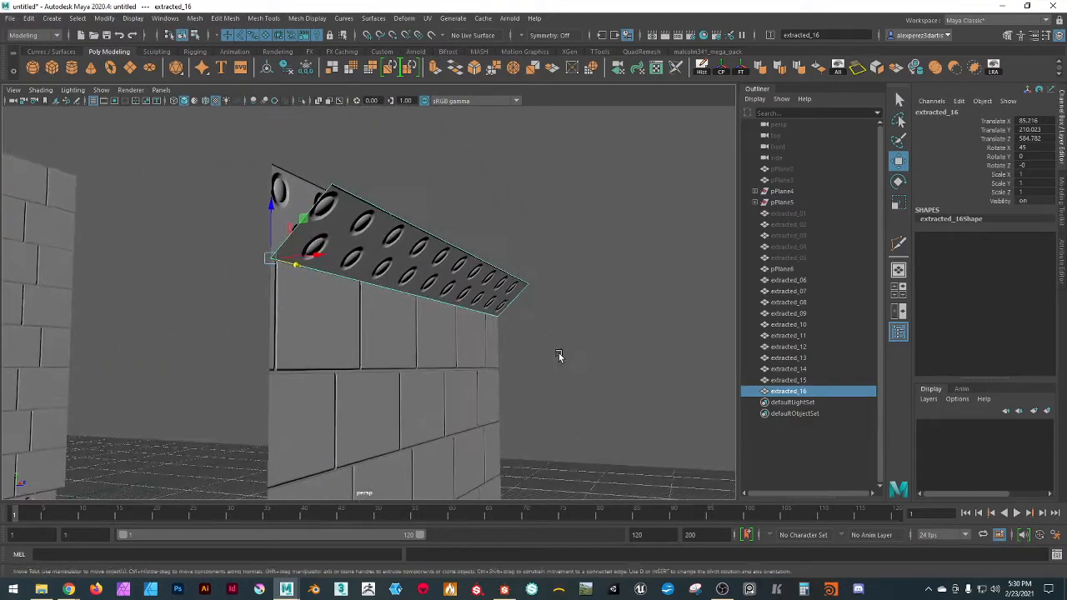
- Cut an edge loop lengthwise through the tilted studded strip between its two rows of studs with the Multi-Cut tool
click(1062, 192)
click(980, 127)
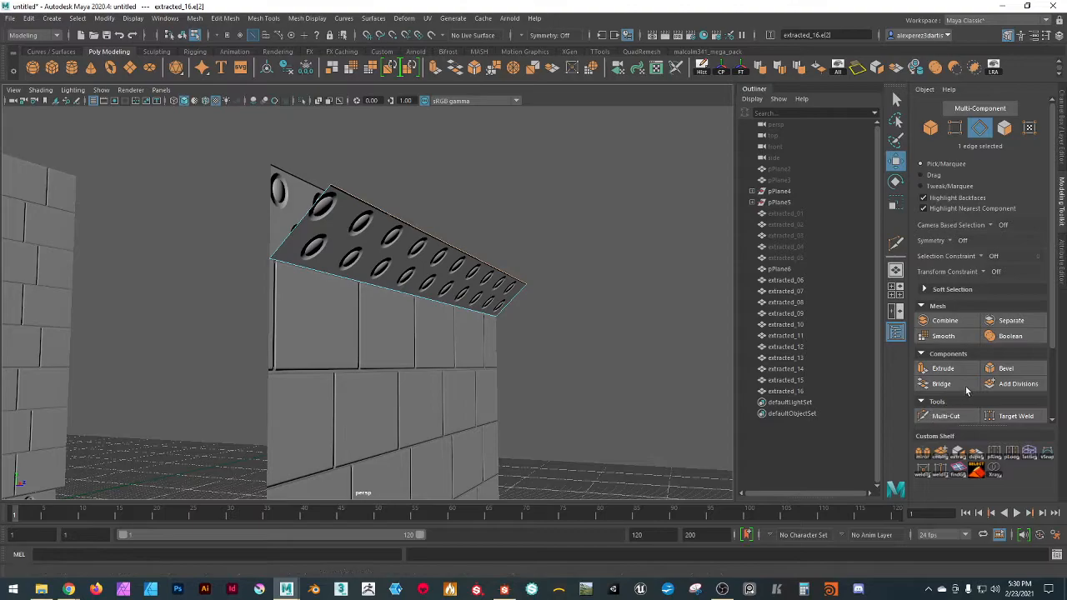
click(928, 417)
click(290, 235)
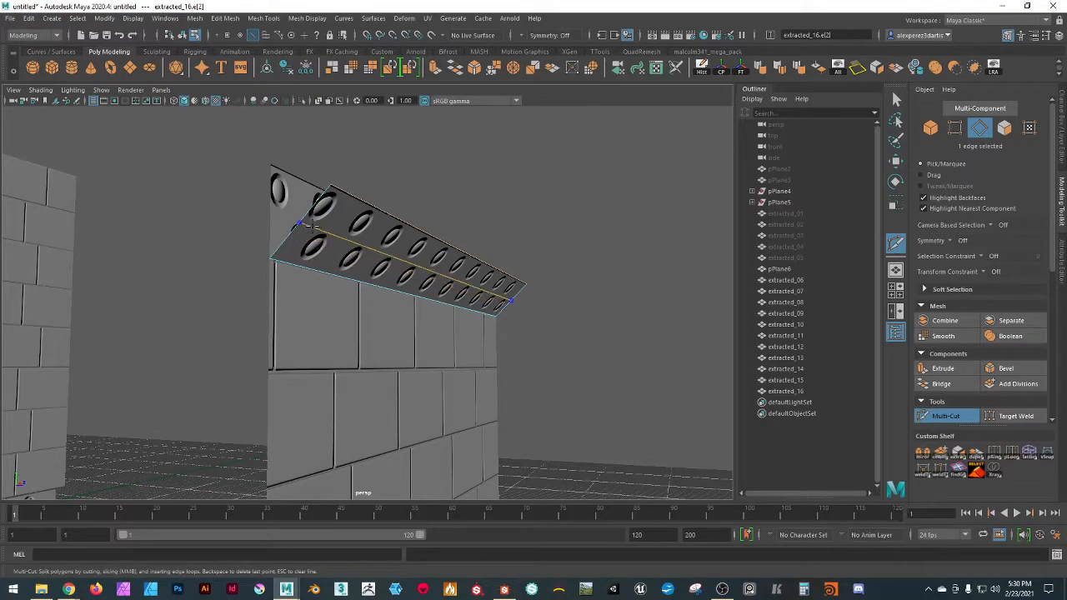
click(297, 225)
key(Return)
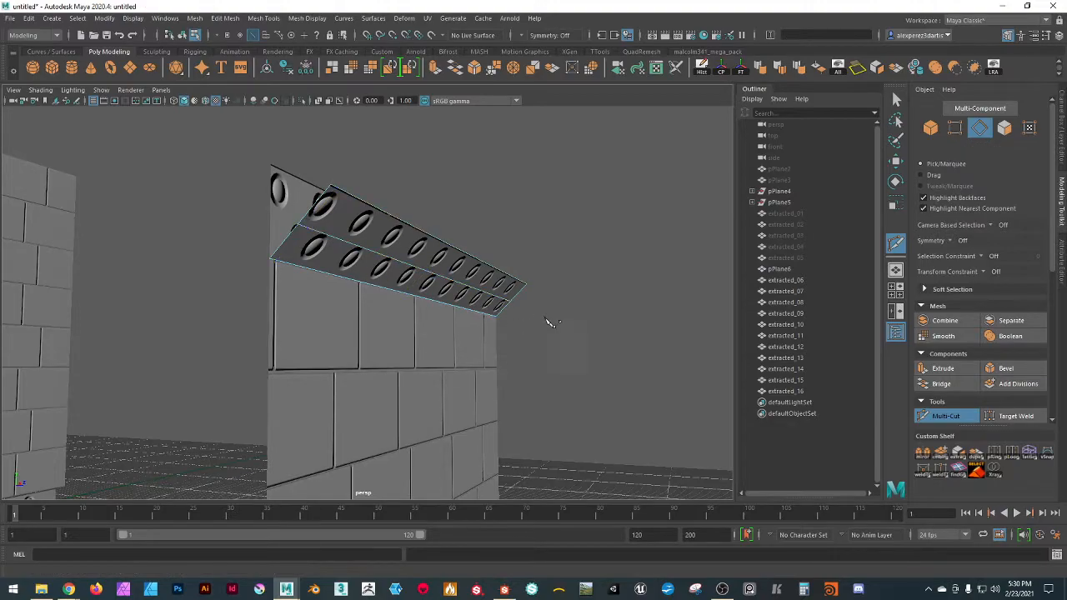
- Delete the upper face of the tilted strip, keeping only the lower row of studs
key(w)
key(F11)
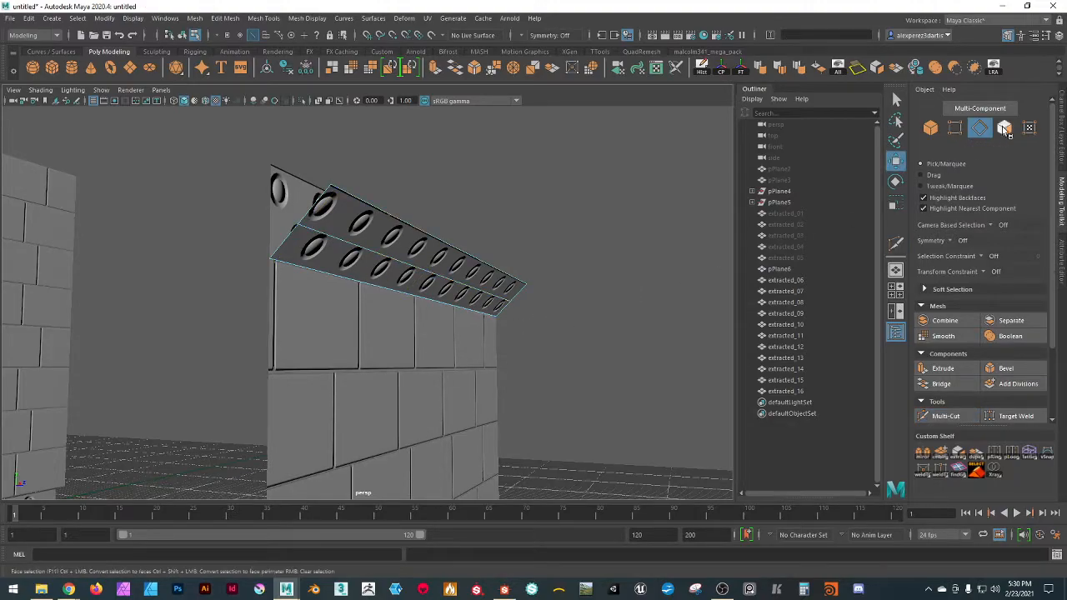
click(333, 222)
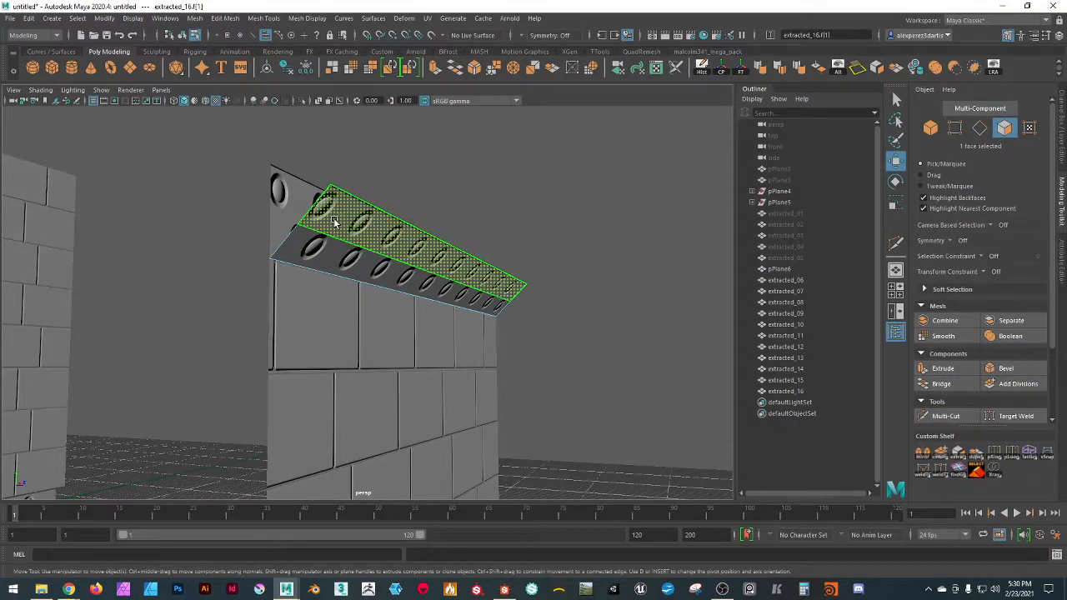
key(Delete)
click(930, 127)
click(559, 206)
key(F8)
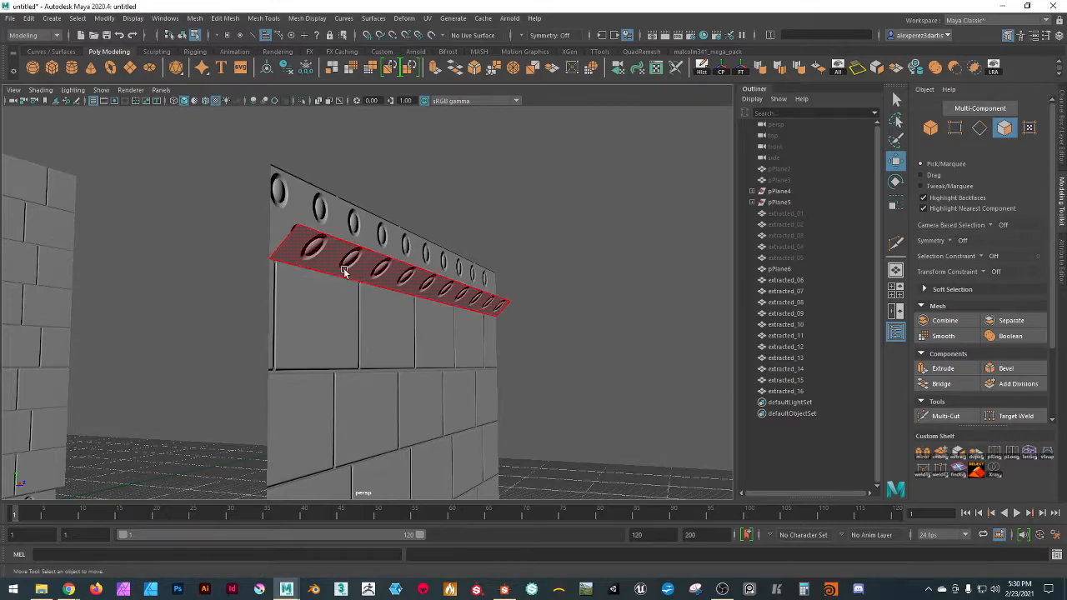
click(422, 288)
alt+drag(617, 358, 482, 333)
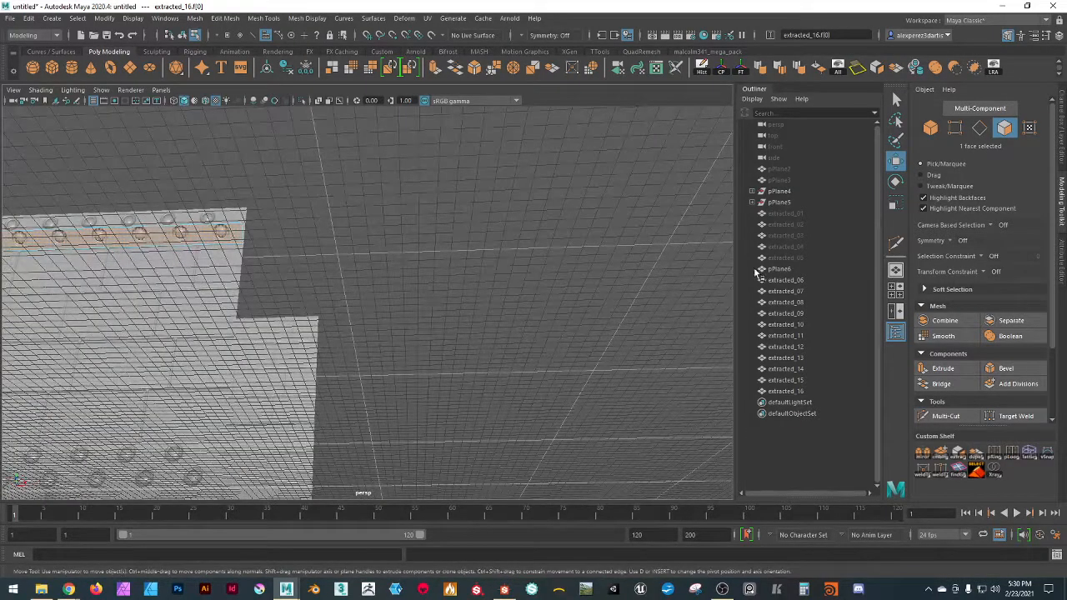
alt+drag(367, 267, 671, 295)
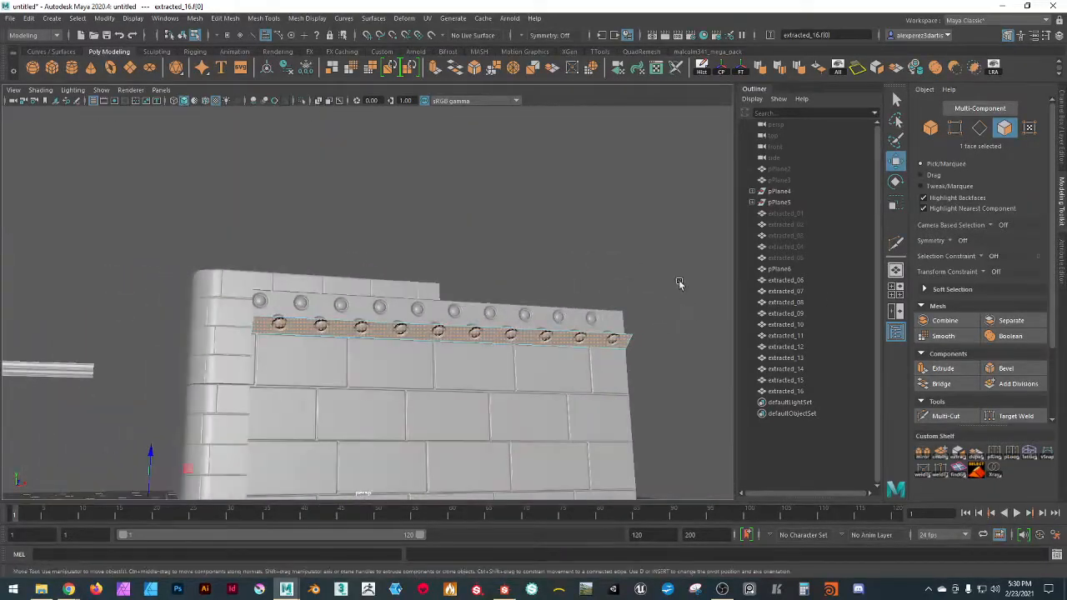
click(656, 68)
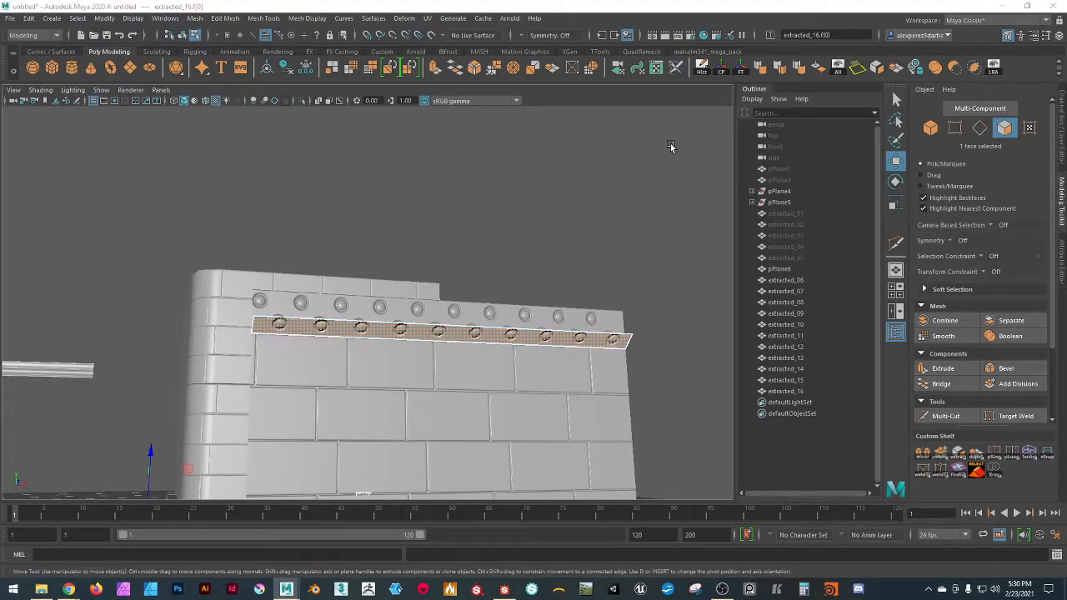
drag(1066, 137, 808, 72)
drag(828, 221, 823, 219)
drag(977, 73, 898, 83)
click(1010, 80)
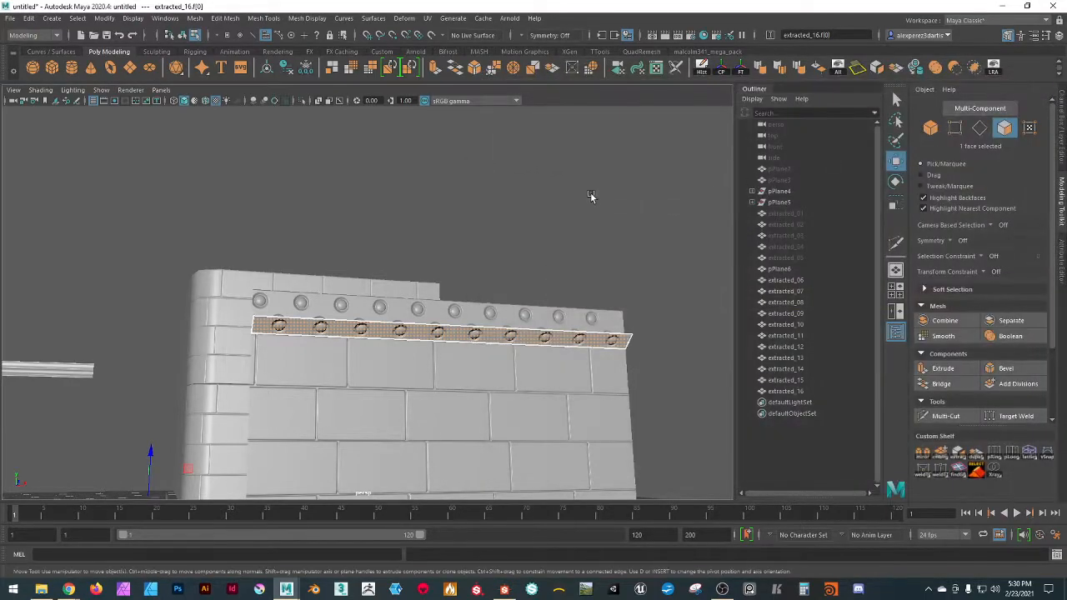
- Shift the trimmed tilted strip's UV shell about 0.09 in negative U and check the studs along the wall
click(930, 126)
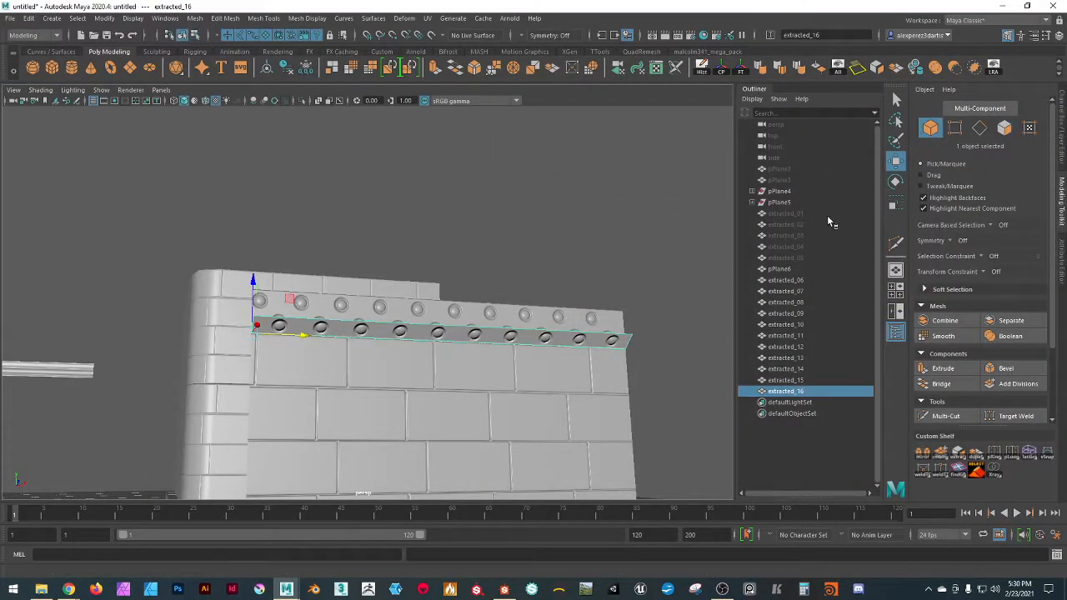
alt+drag(603, 185, 613, 159)
click(656, 68)
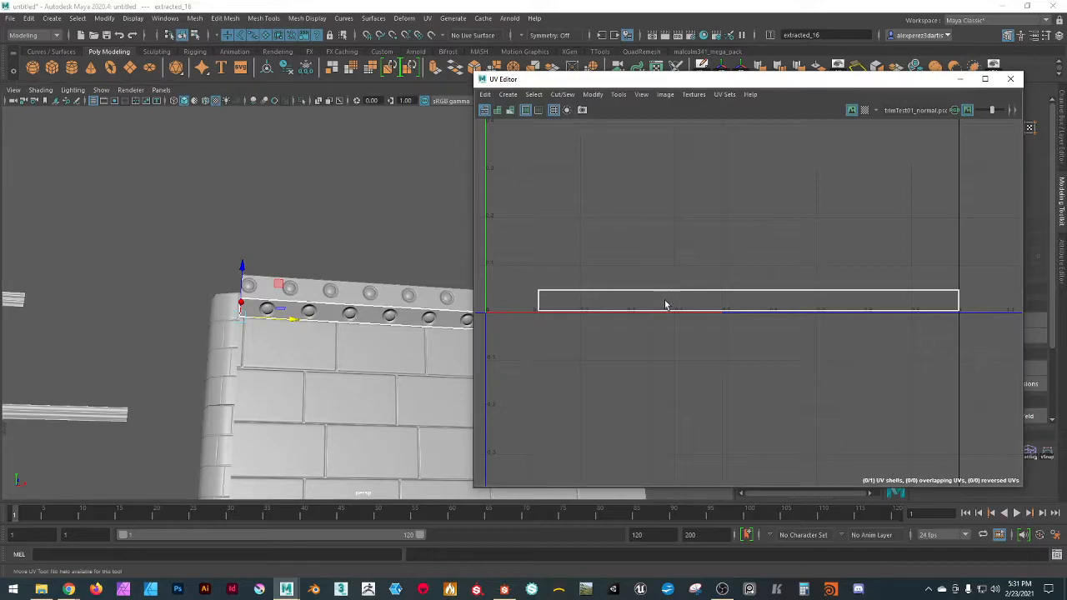
right_drag(643, 284, 594, 267)
click(594, 310)
drag(822, 300, 776, 301)
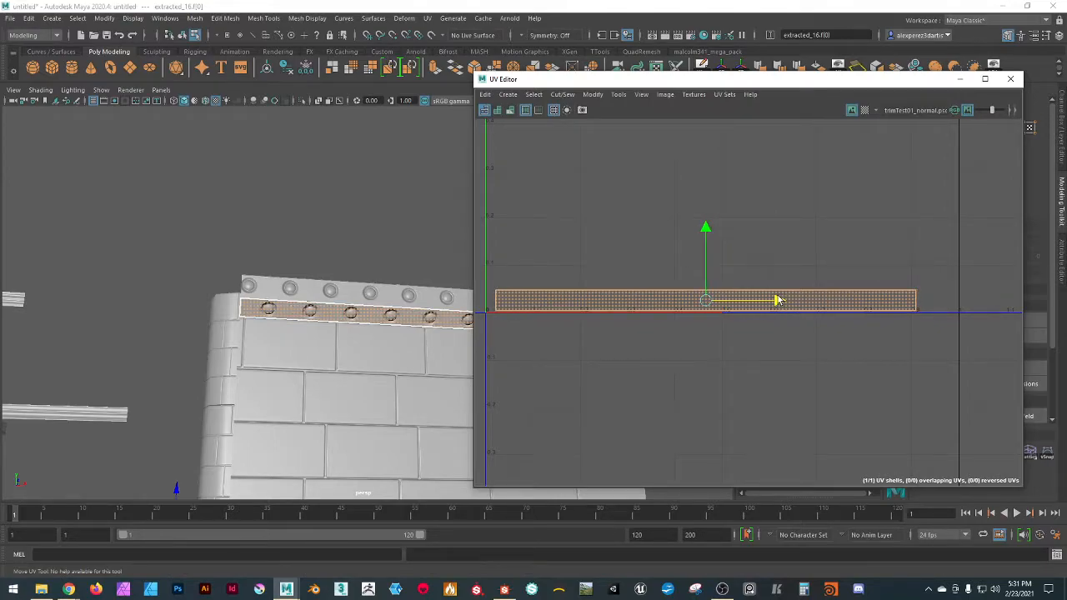
click(385, 171)
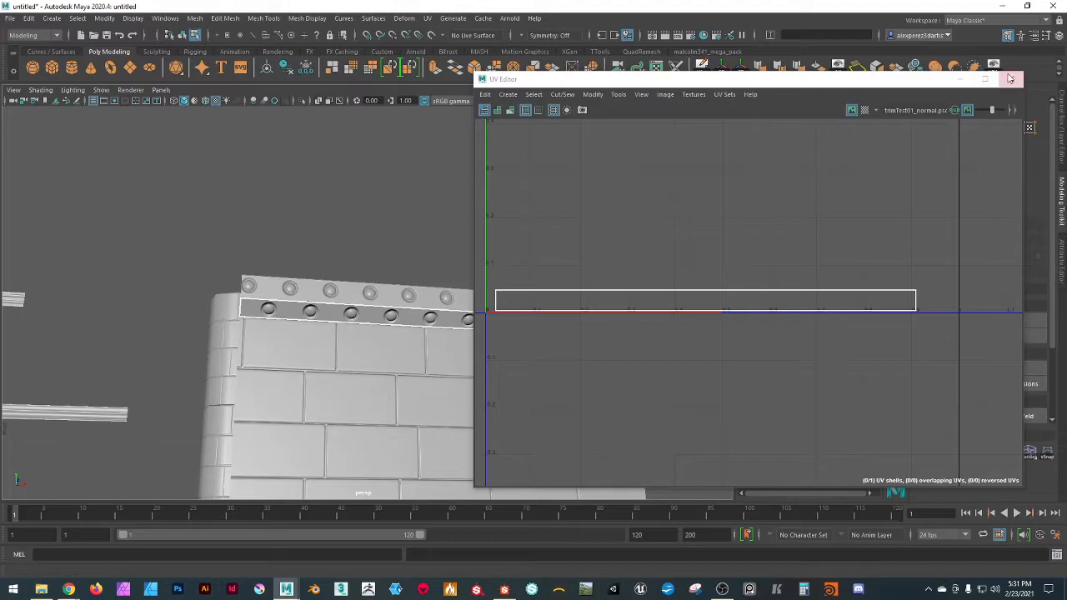
alt+middle_drag(376, 202, 319, 189)
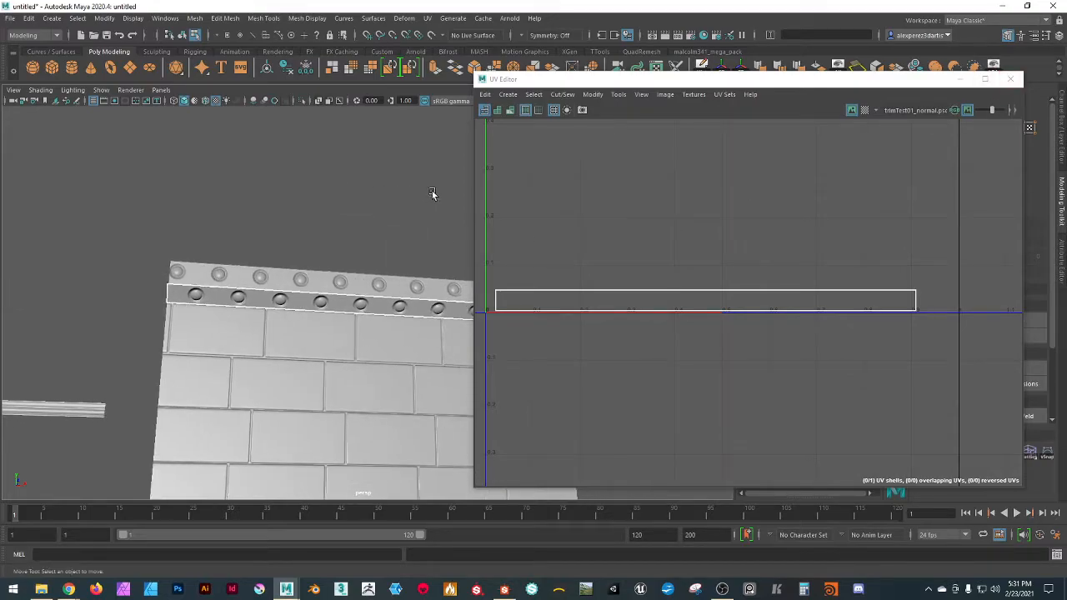
alt+middle_drag(433, 195, 324, 183)
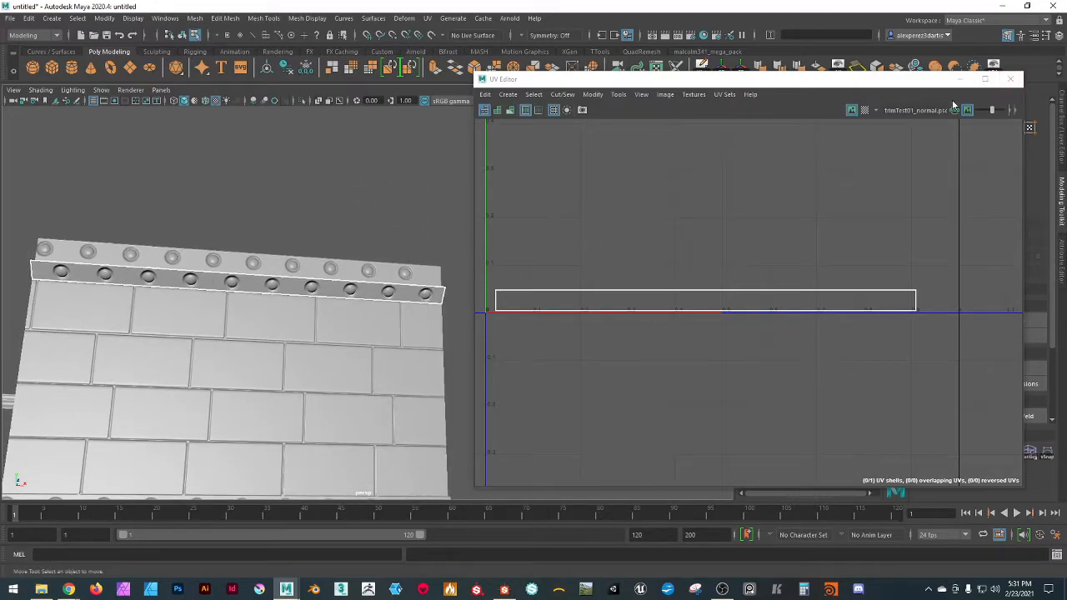
click(1011, 78)
- Reset the Move tool's settings and start editing the pivot of the upright studded strip's face
alt+drag(473, 266, 401, 313)
click(397, 313)
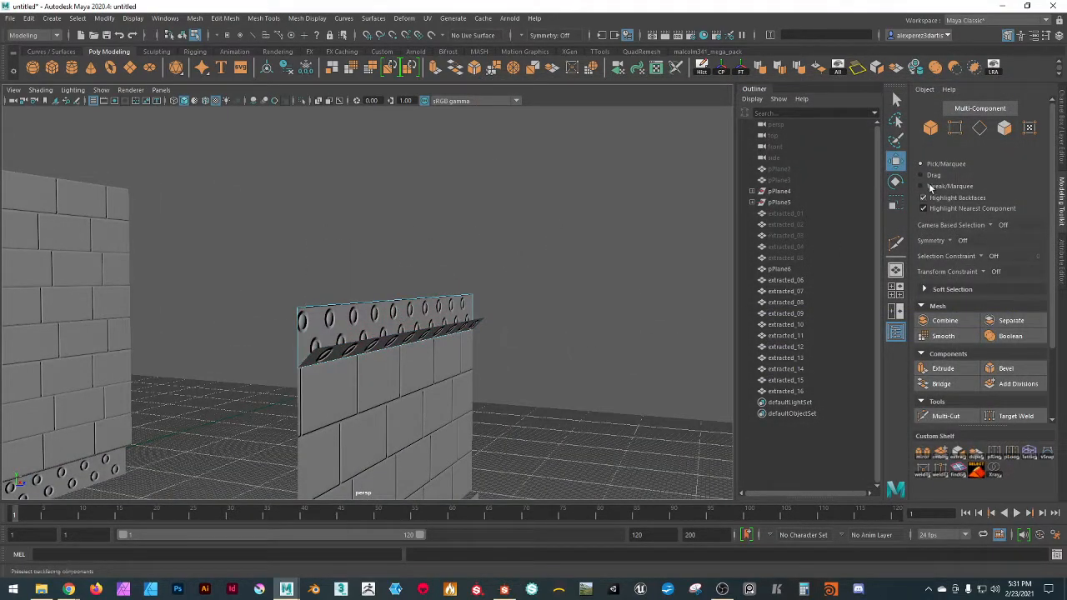
click(344, 320)
alt+drag(344, 320, 511, 353)
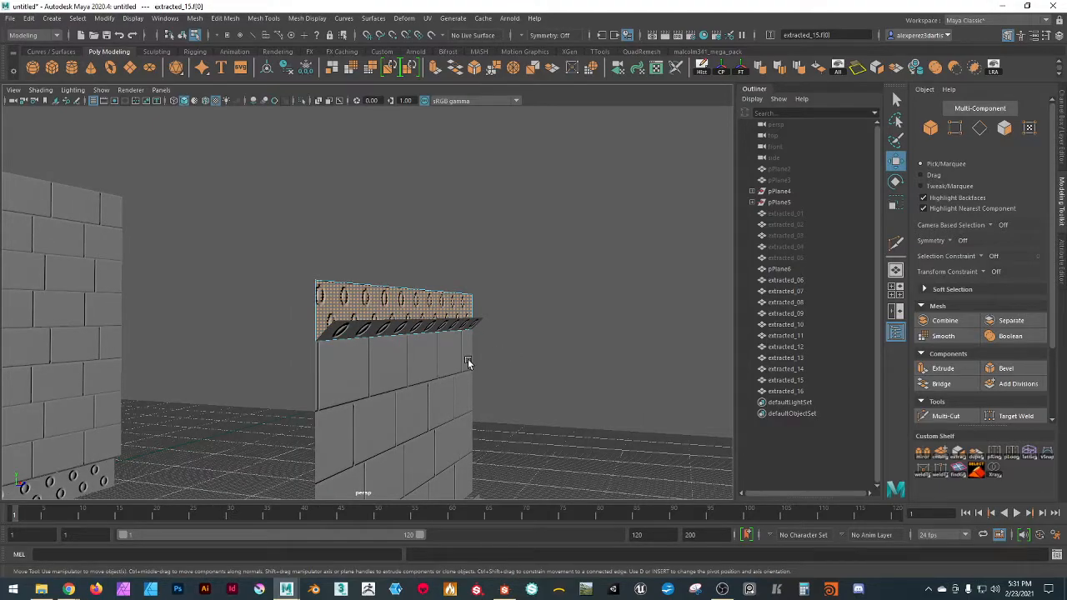
scroll(278, 384, up, 3)
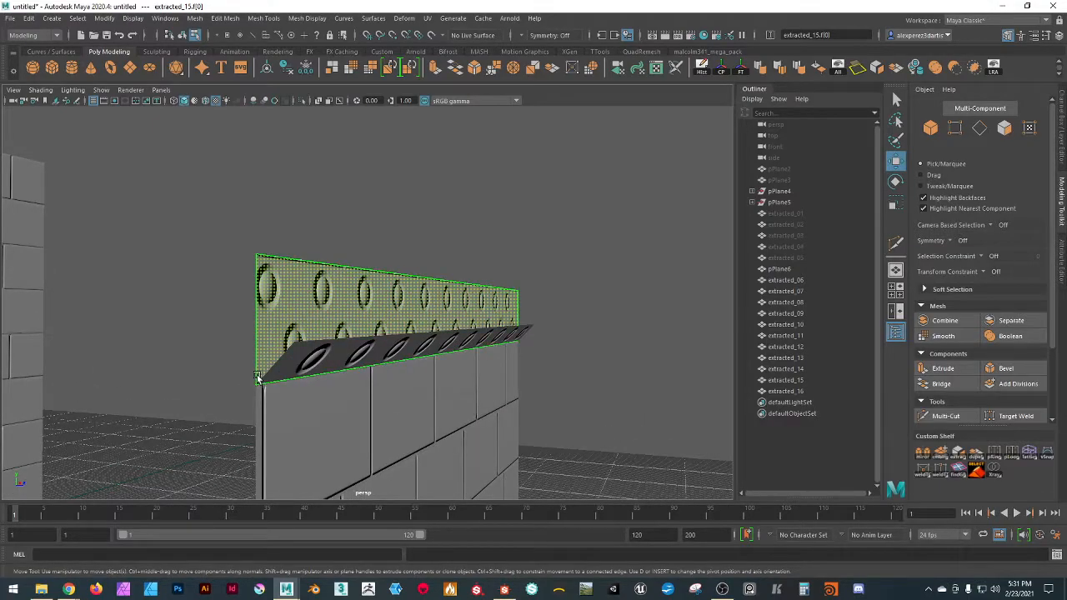
double_click(896, 160)
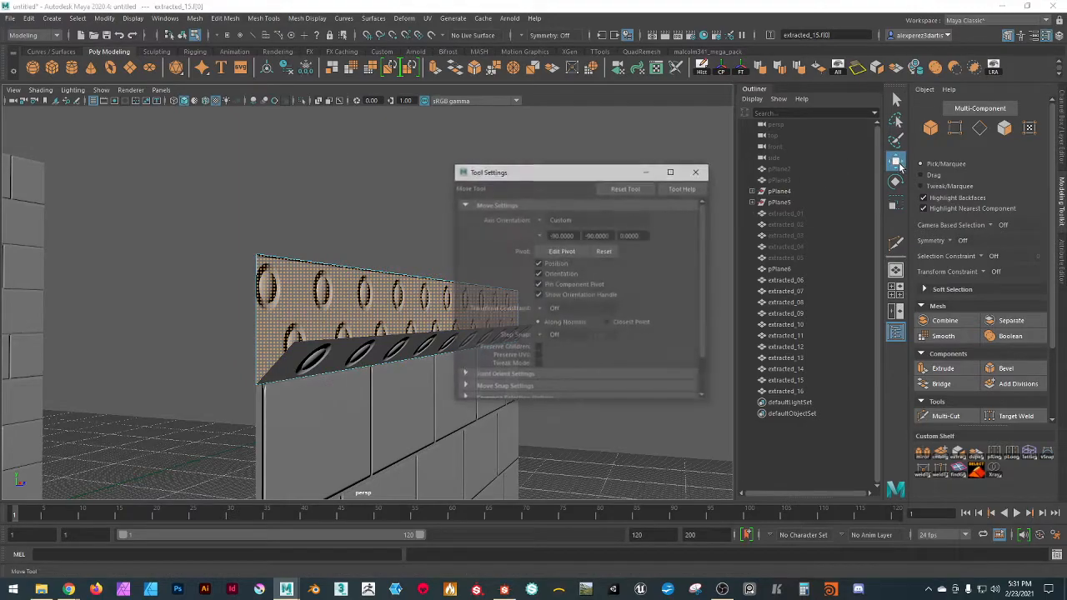
click(626, 188)
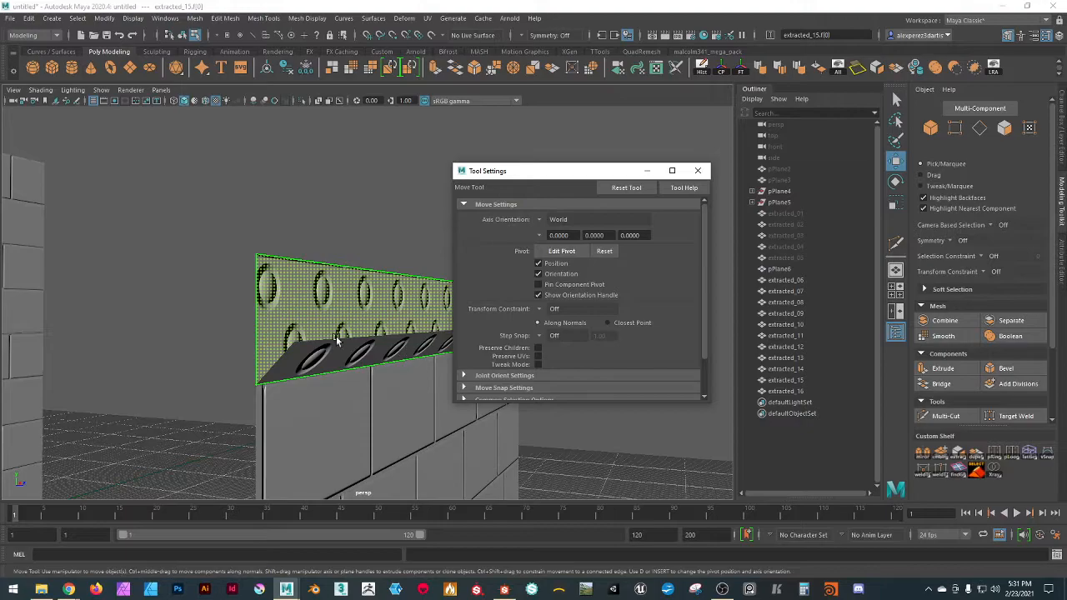
key(d)
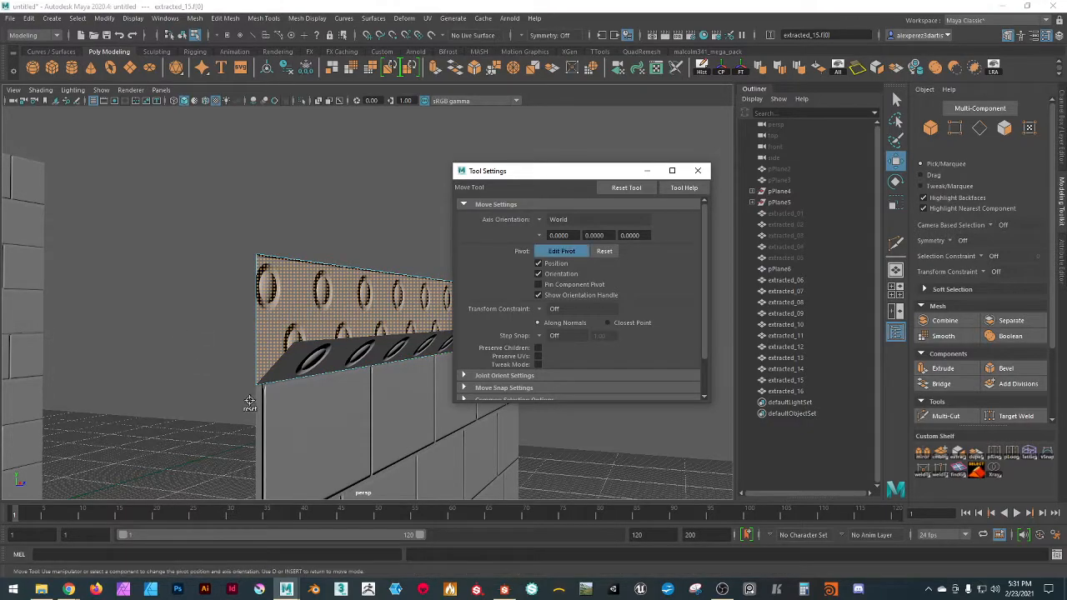
- Place the upright ringed trim face's pivot at its lower end corner and set the move axis orientation to World
click(255, 387)
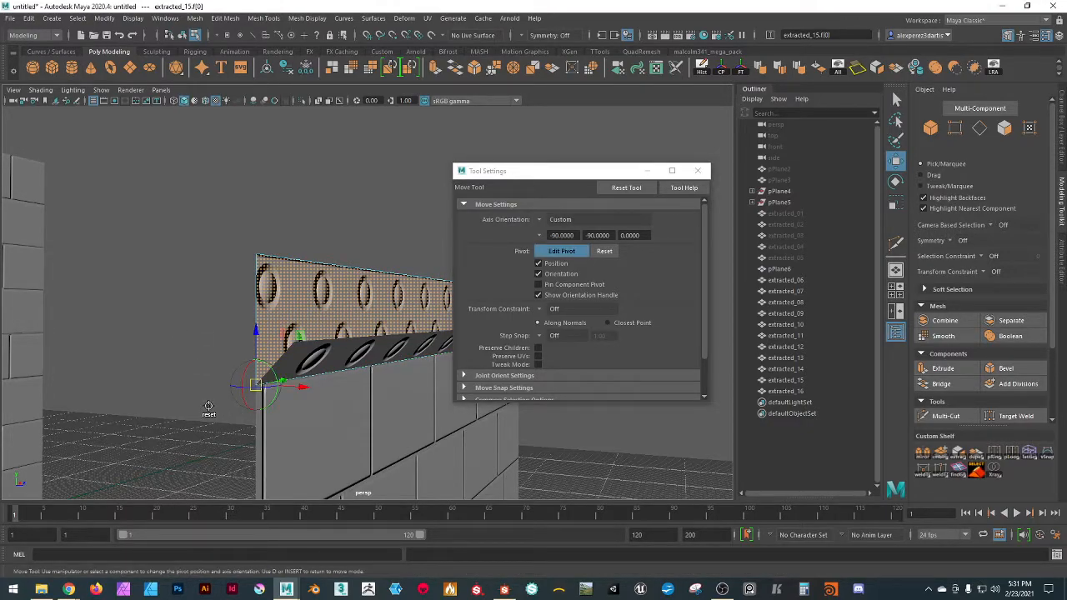
key(d)
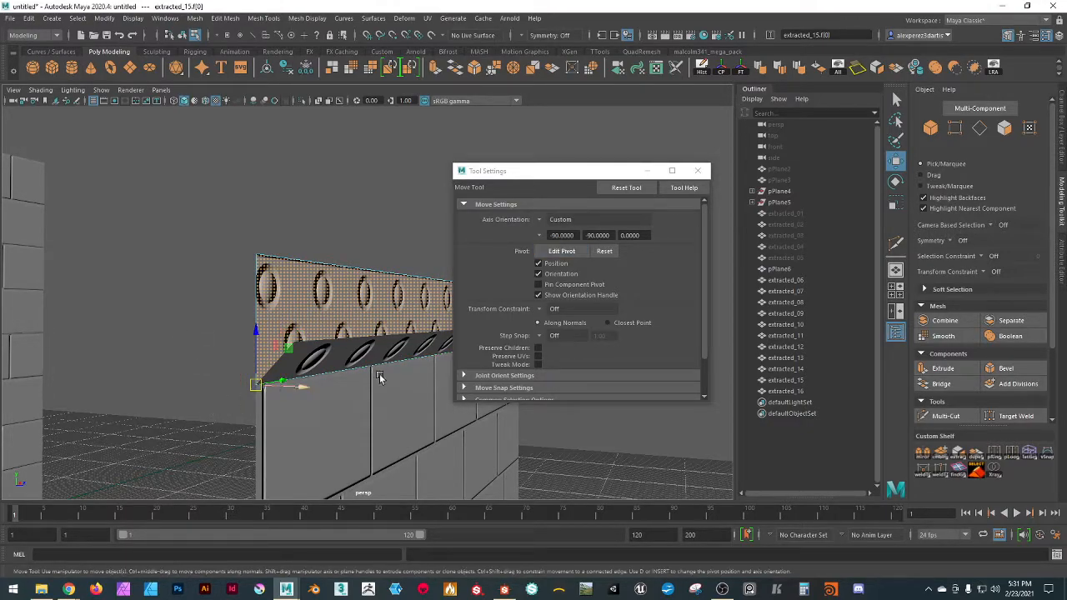
click(697, 172)
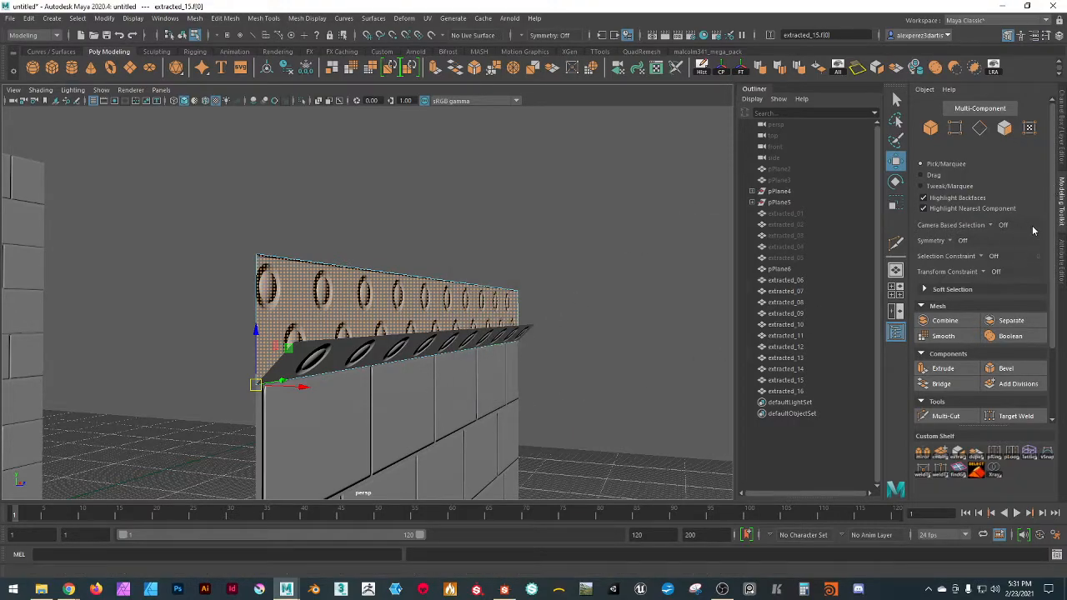
scroll(950, 425, down, 3)
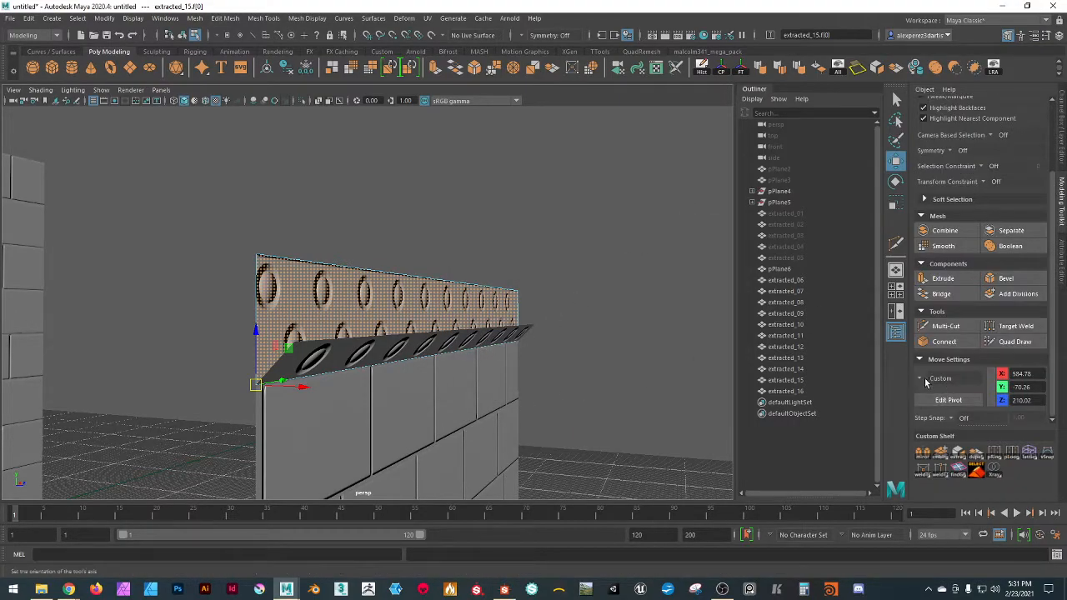
click(920, 382)
click(951, 396)
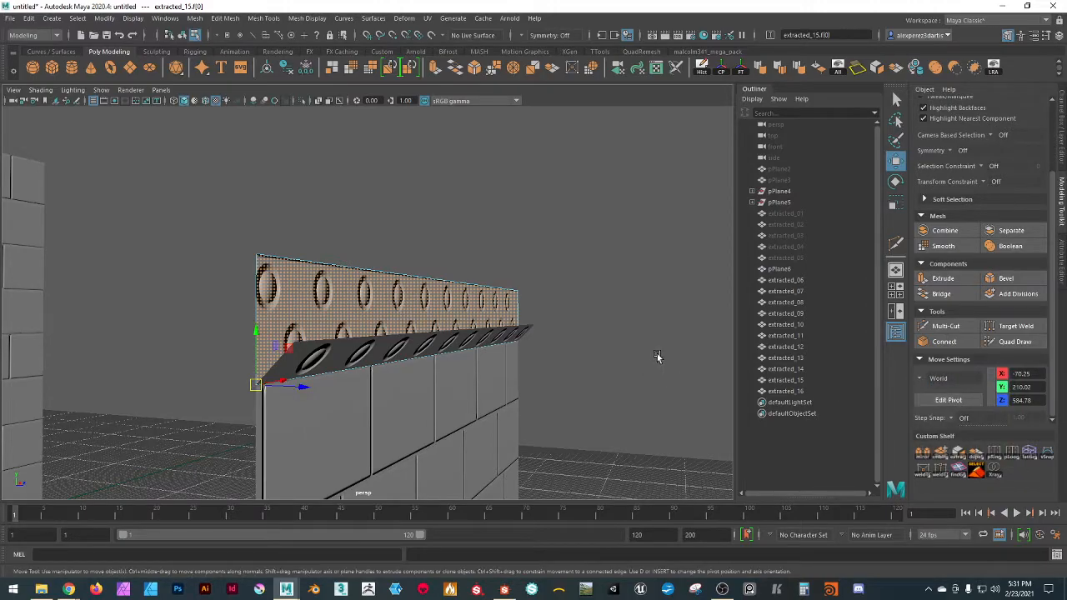
- Snap the upright ringed trim face by its lower corner onto the outer edge corner of the sloped strip
drag(255, 387, 298, 348)
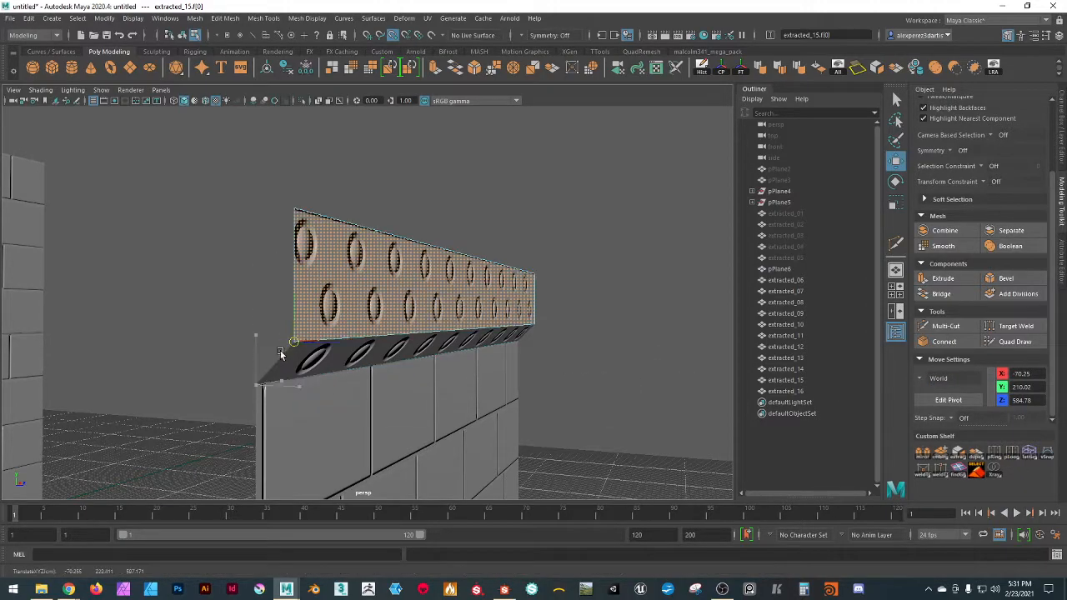
click(579, 174)
scroll(579, 179, down, 5)
mouse_move(557, 218)
alt+mouse_down()
mouse_move(540, 254)
mouse_move(547, 236)
alt+mouse_up()
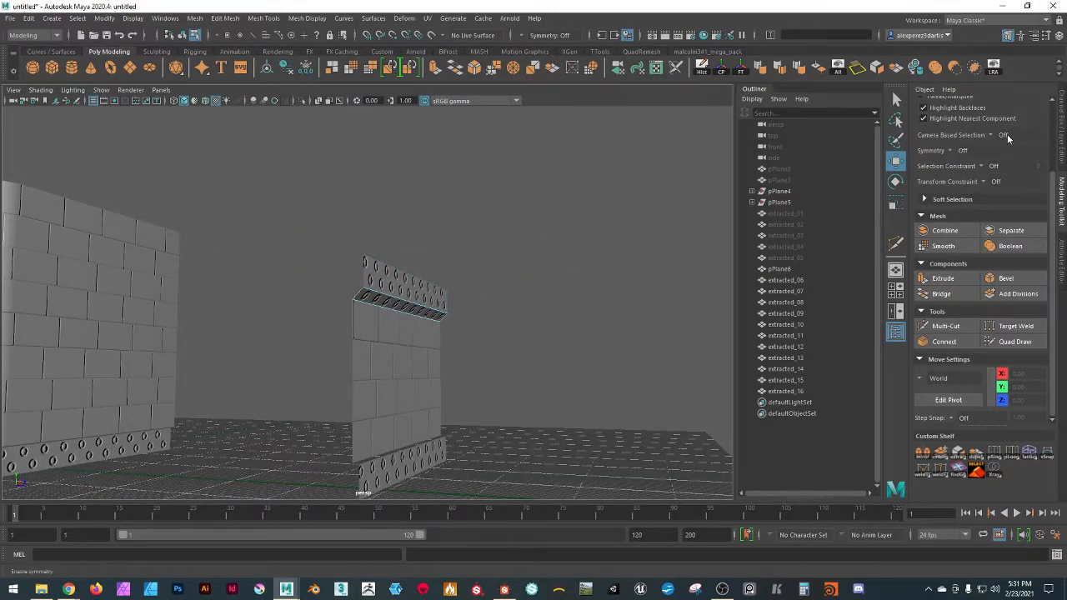
scroll(1007, 145, up, 2)
scroll(549, 214, down, 4)
alt+drag(527, 229, 443, 363)
scroll(443, 363, up, 4)
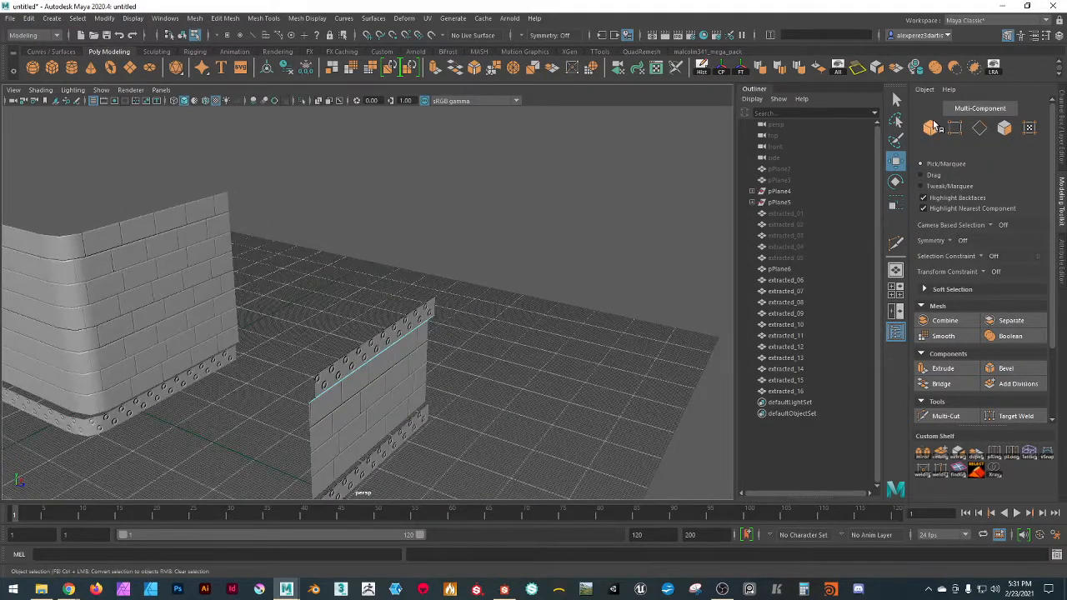
- In object mode, duplicate the ringed strip at the base of the small wall and raise the copy above the wall
click(930, 127)
click(531, 310)
alt+drag(511, 333, 486, 313)
scroll(525, 302, down, 5)
click(354, 385)
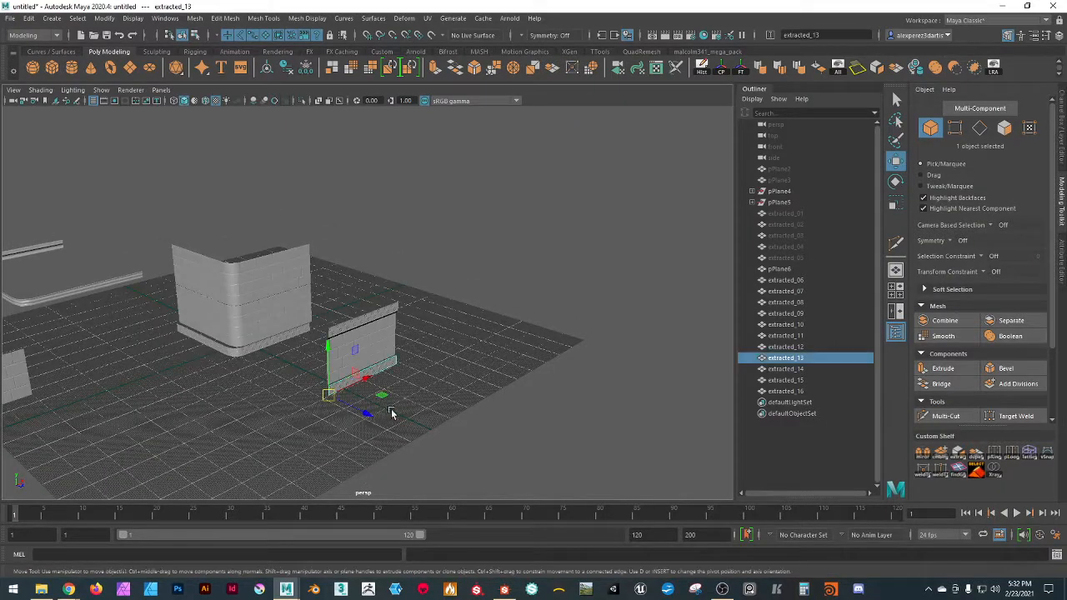
scroll(313, 422, up, 3)
shift+drag(296, 430, 308, 278)
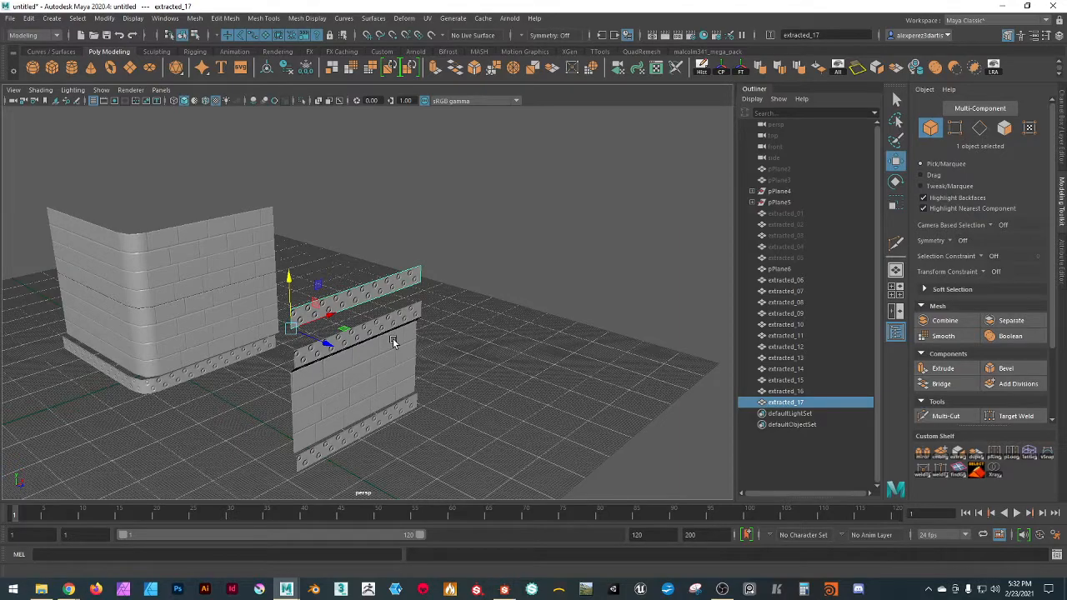
- Lay the duplicated ringed strip flat by setting its Rotate X to -90
alt+drag(376, 329, 431, 366)
scroll(326, 364, up, 5)
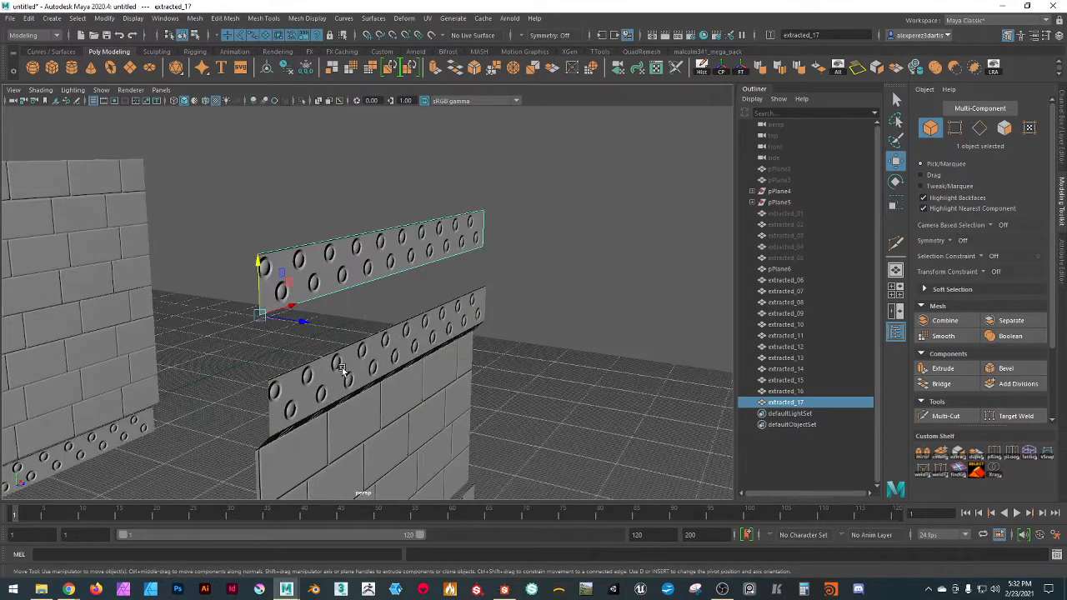
key(e)
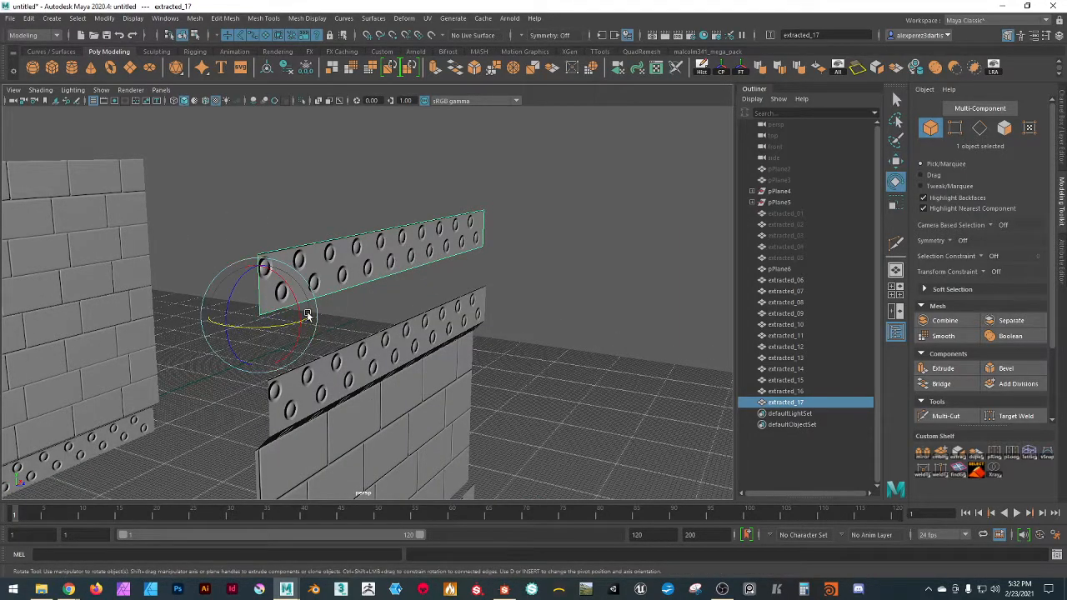
drag(301, 310, 261, 267)
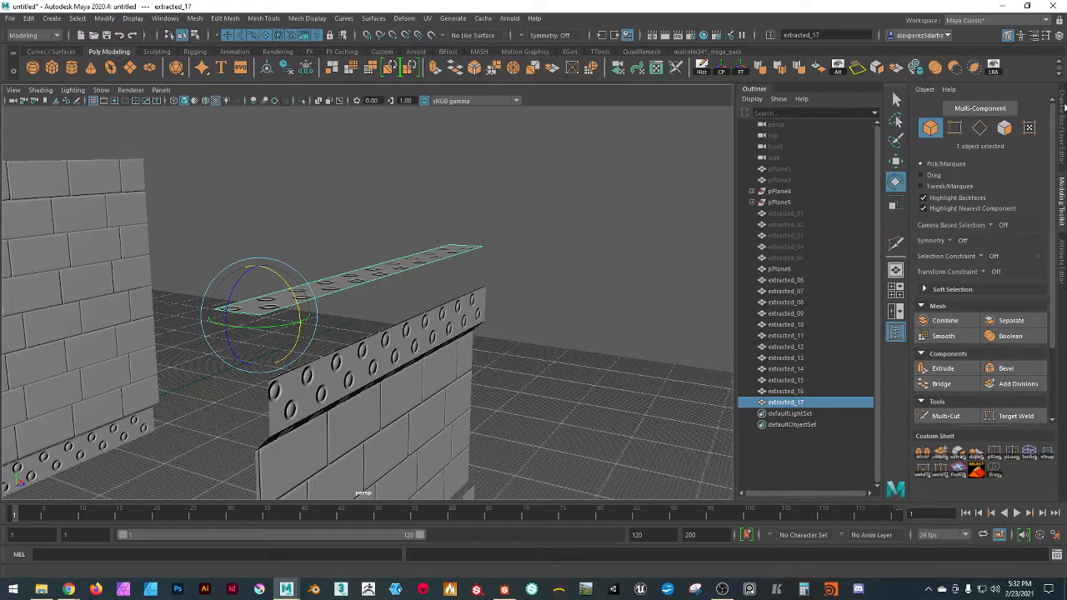
click(1064, 108)
click(1031, 148)
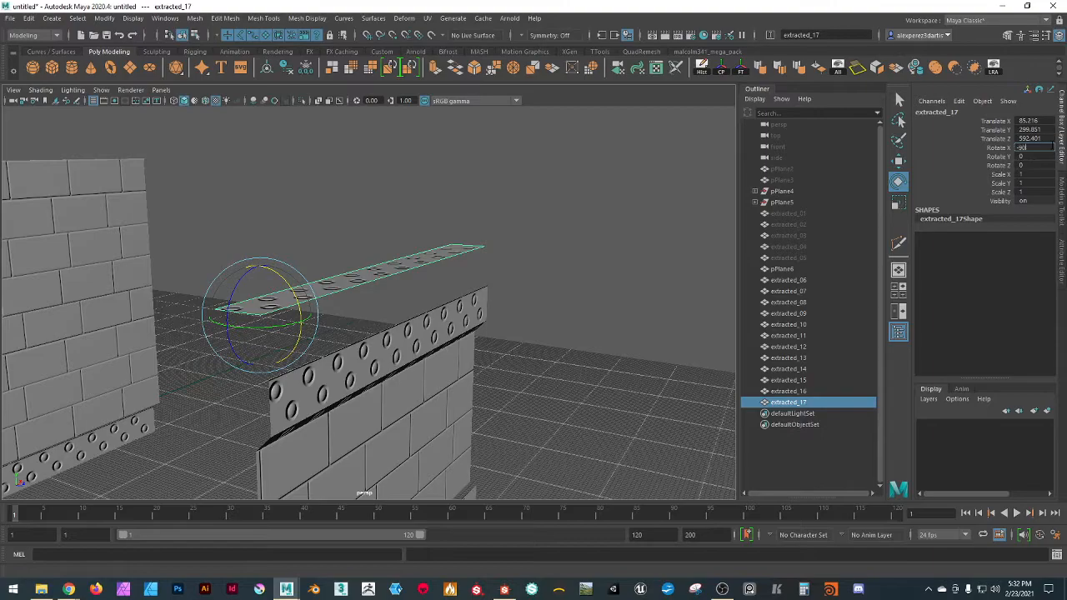
text(-90)
key(Return)
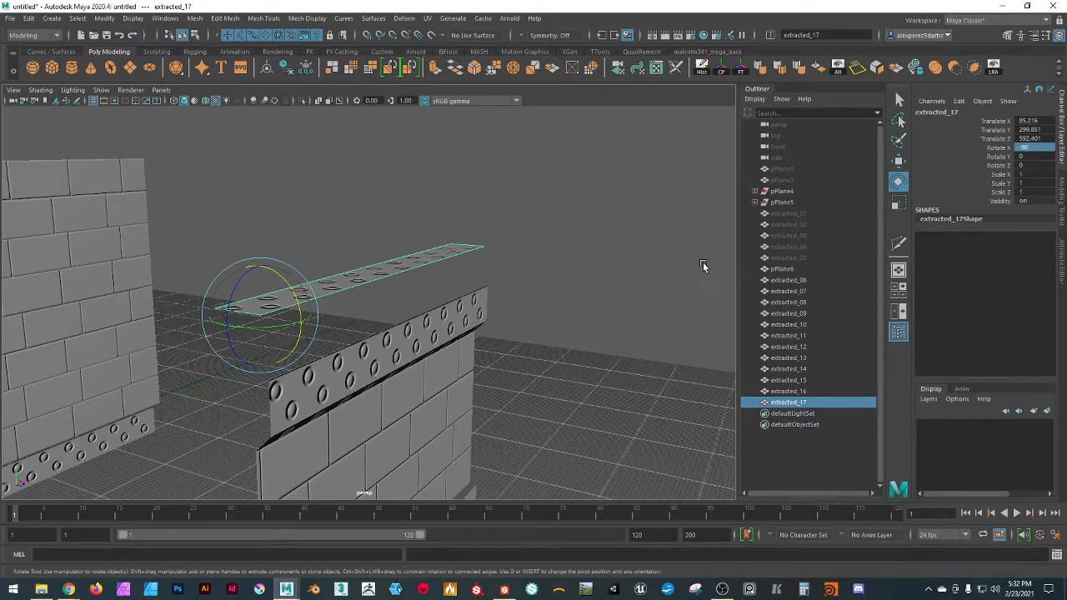
- Vertex-snap the flat strip onto the top corner of the upright trim so it caps the wall
key(w)
alt+drag(634, 315, 614, 325)
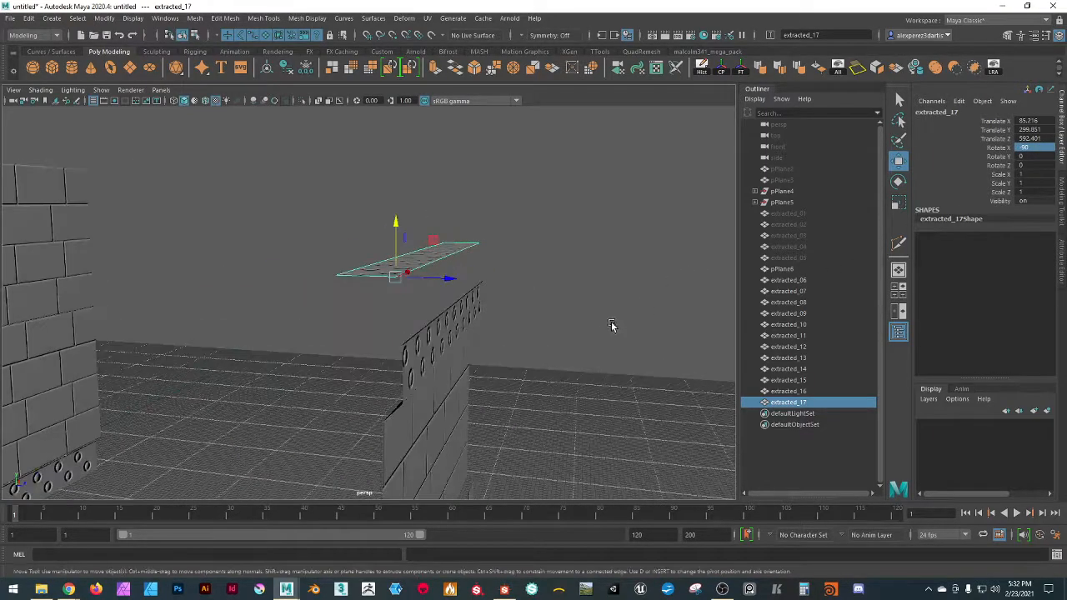
key(v)
drag(399, 281, 401, 318)
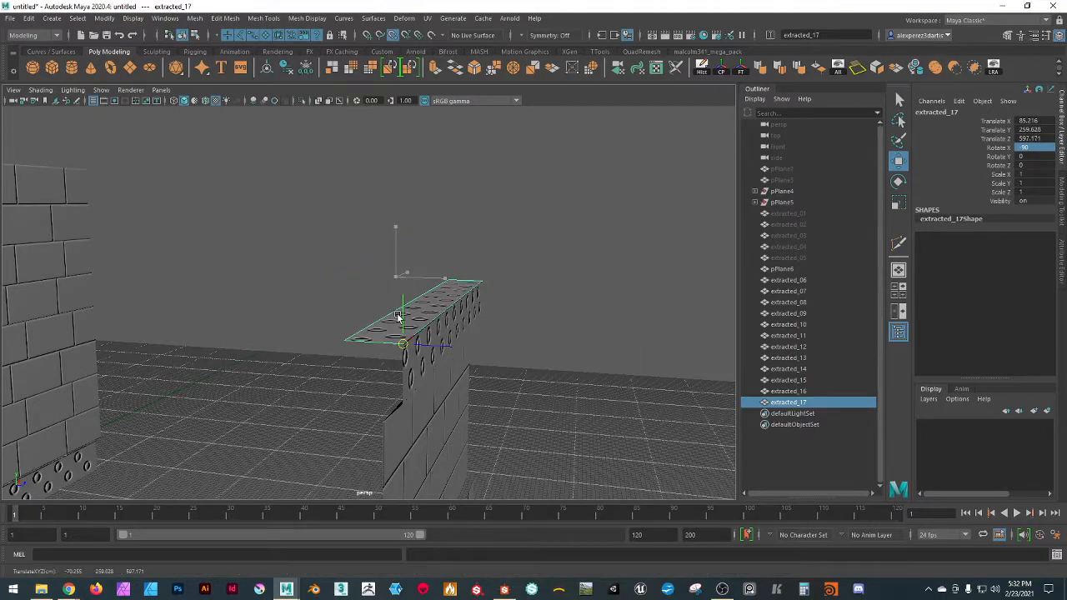
click(620, 275)
alt+drag(620, 261, 552, 325)
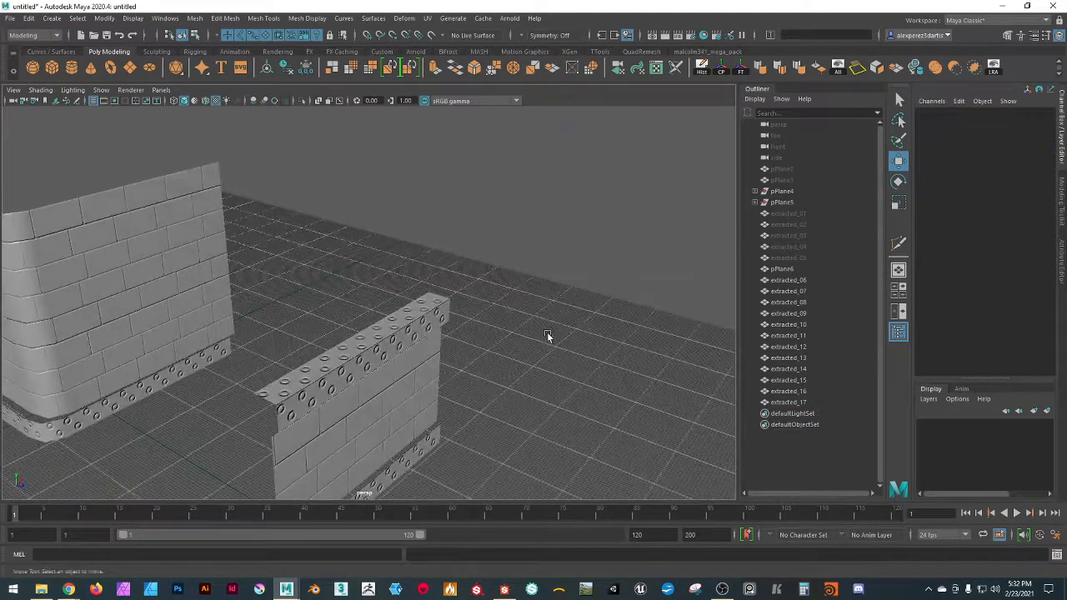
scroll(474, 404, up, 3)
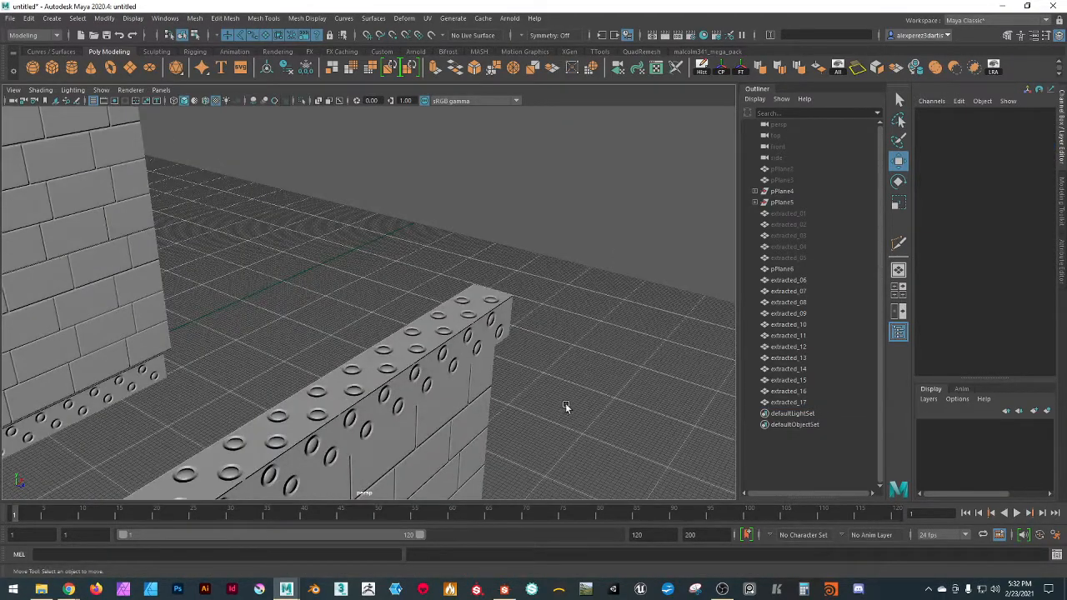
alt+drag(566, 405, 586, 376)
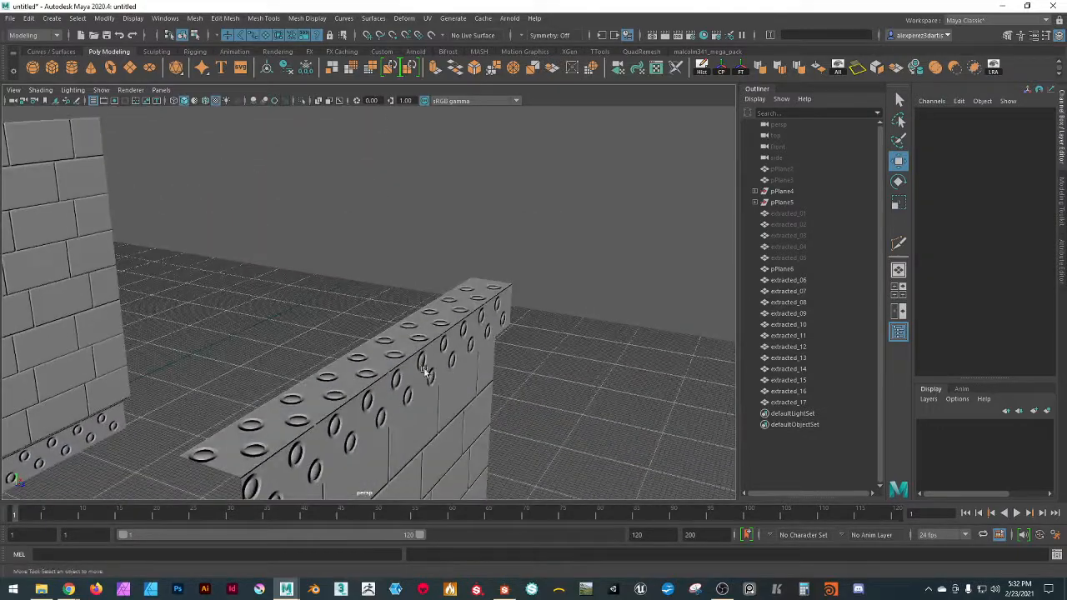
- Move the cap strip's UV shell up in the UV Editor so the strip shows the parallel-line trim
click(420, 363)
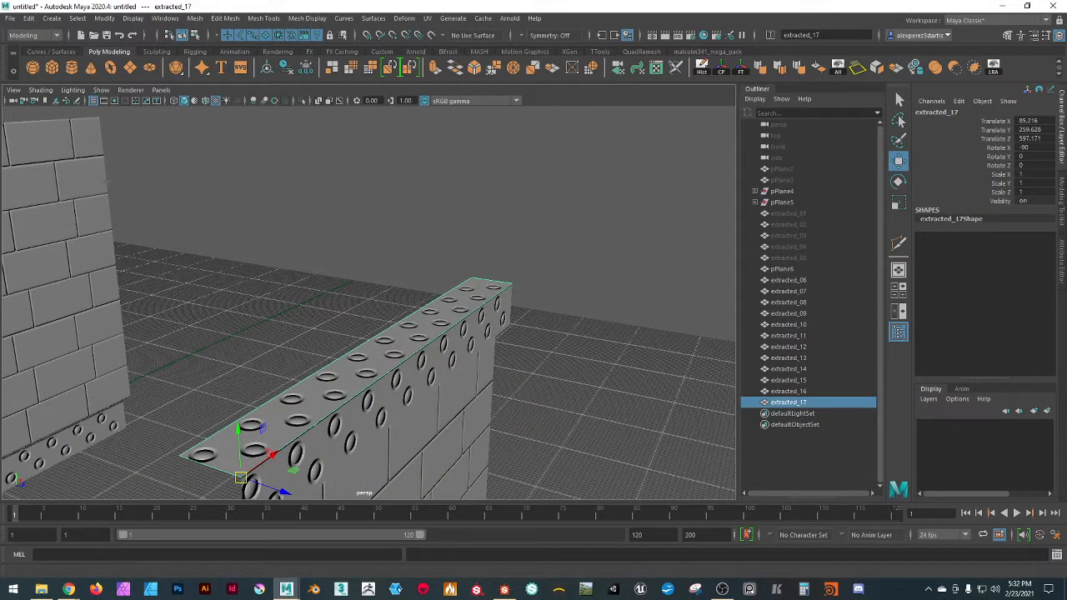
click(656, 68)
right_click(667, 206)
right_drag(668, 206, 613, 188)
drag(536, 208, 654, 319)
drag(748, 220, 694, 89)
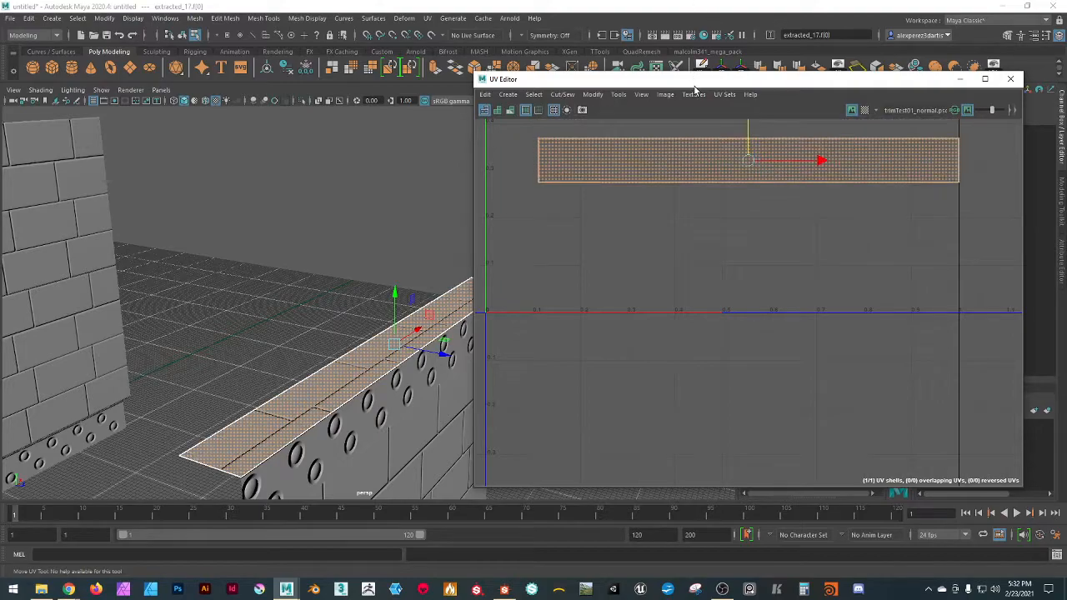
scroll(730, 211, down, 8)
drag(735, 133, 721, 77)
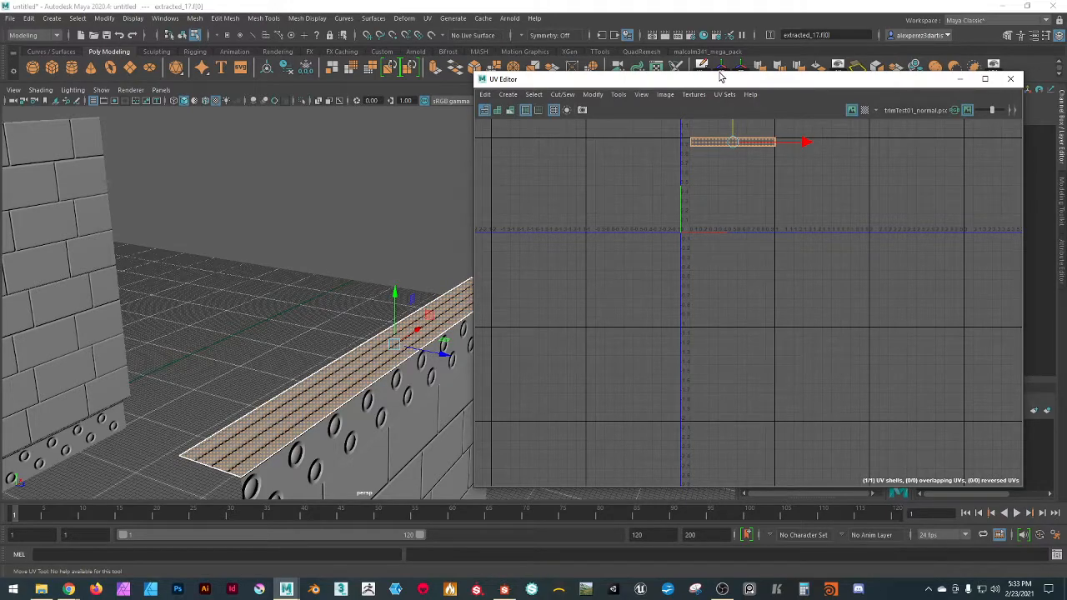
click(349, 136)
alt+drag(348, 136, 293, 250)
alt+drag(364, 407, 338, 407)
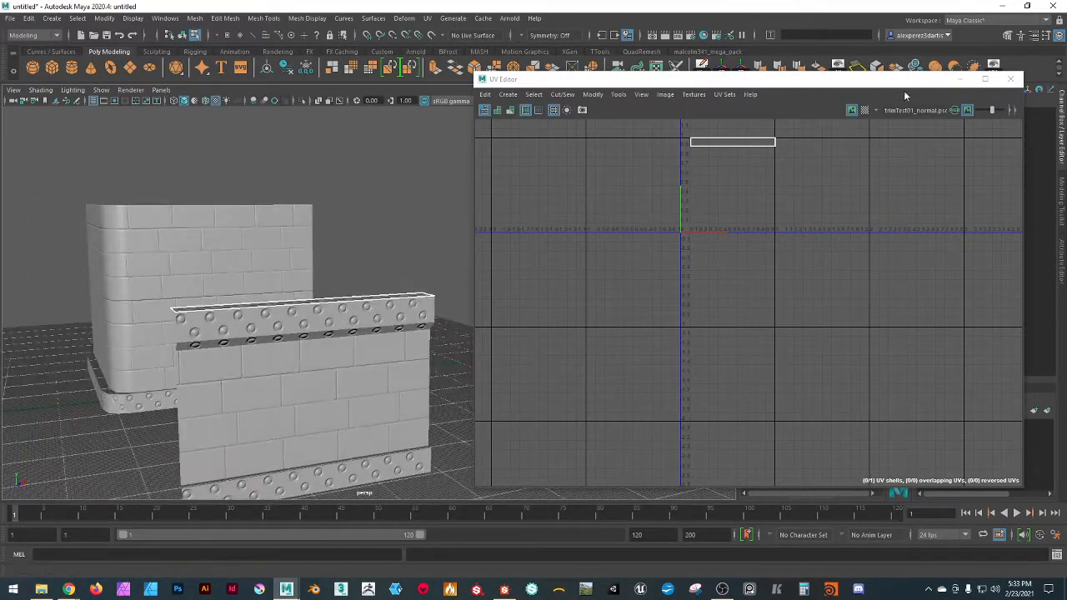
click(1011, 80)
- Move the upright front trim face's UV shell up in the UV Editor onto the smooth grooved molding of the trim sheet
alt+drag(542, 333, 355, 323)
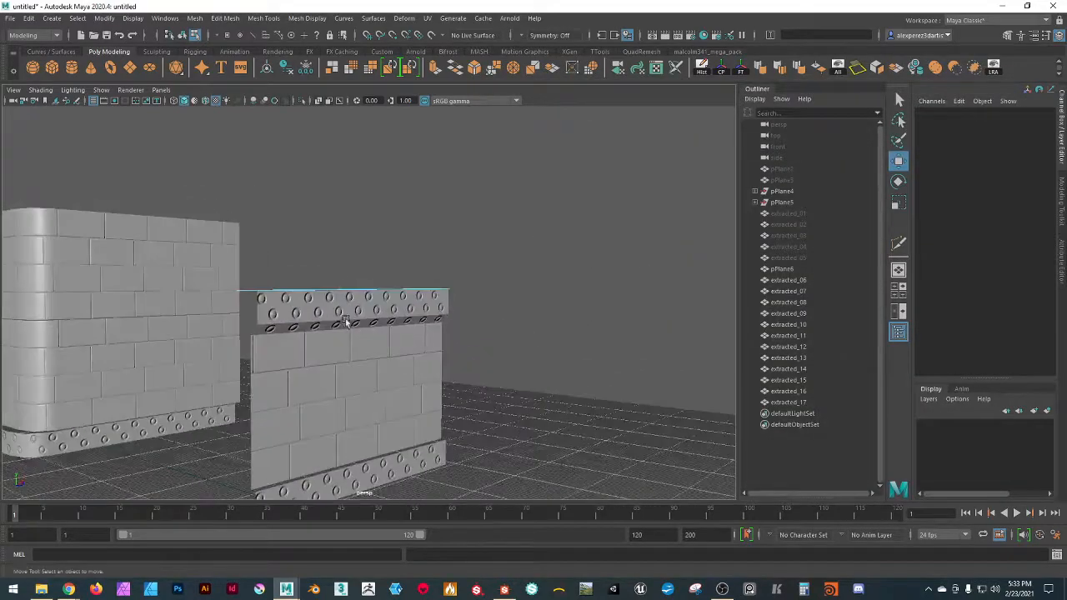
click(311, 308)
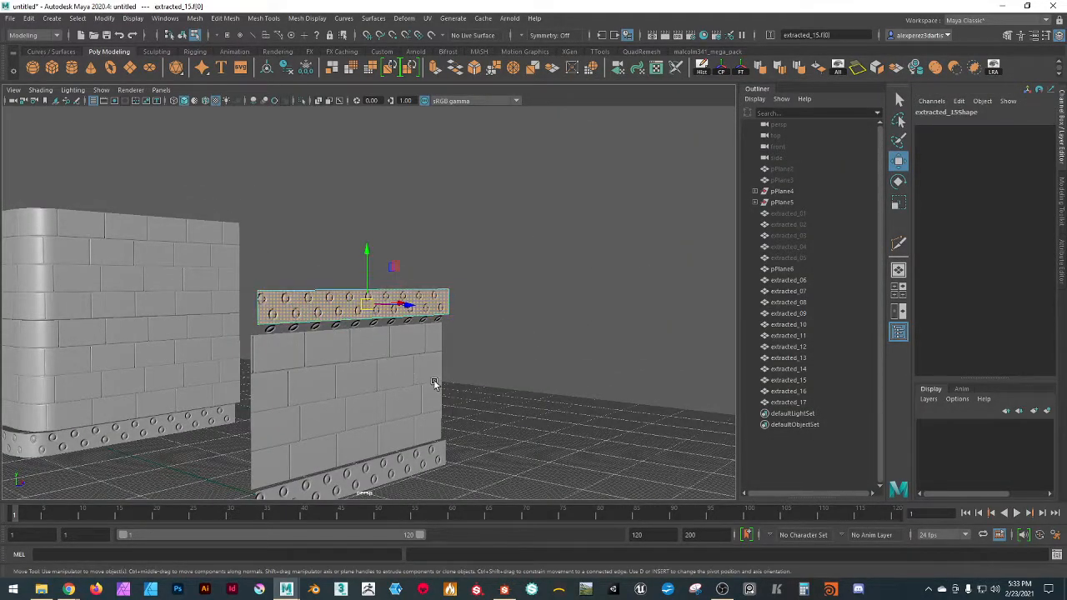
alt+drag(434, 380, 640, 288)
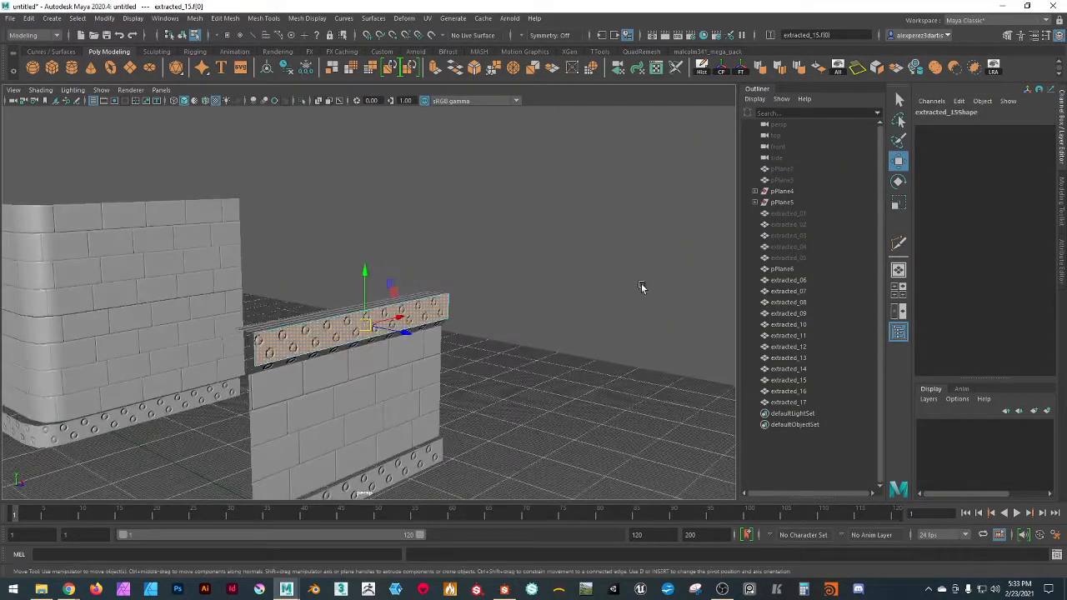
click(657, 68)
drag(733, 157, 717, 81)
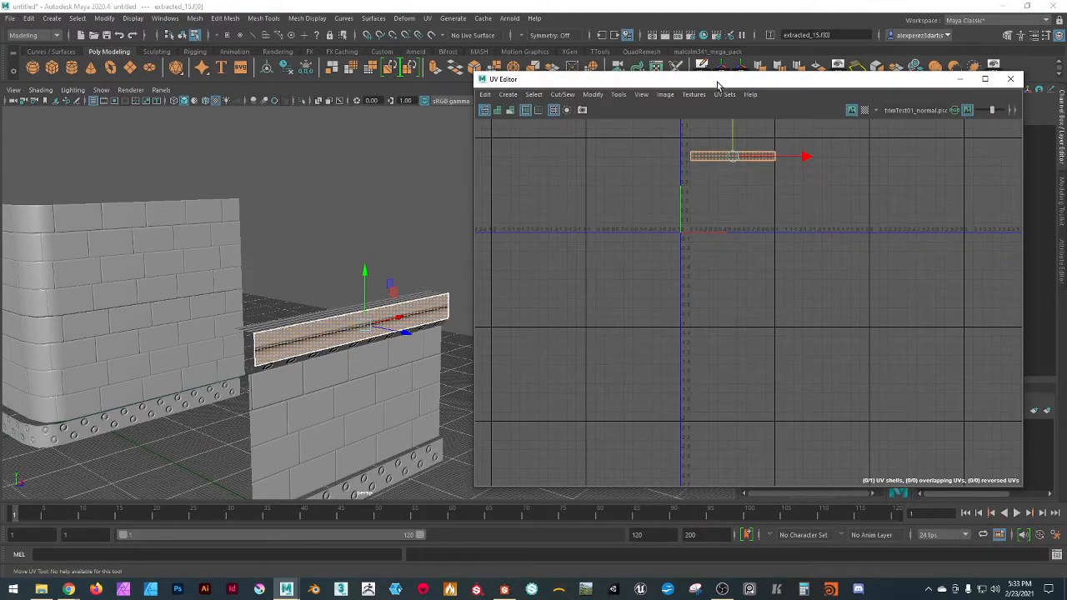
click(370, 197)
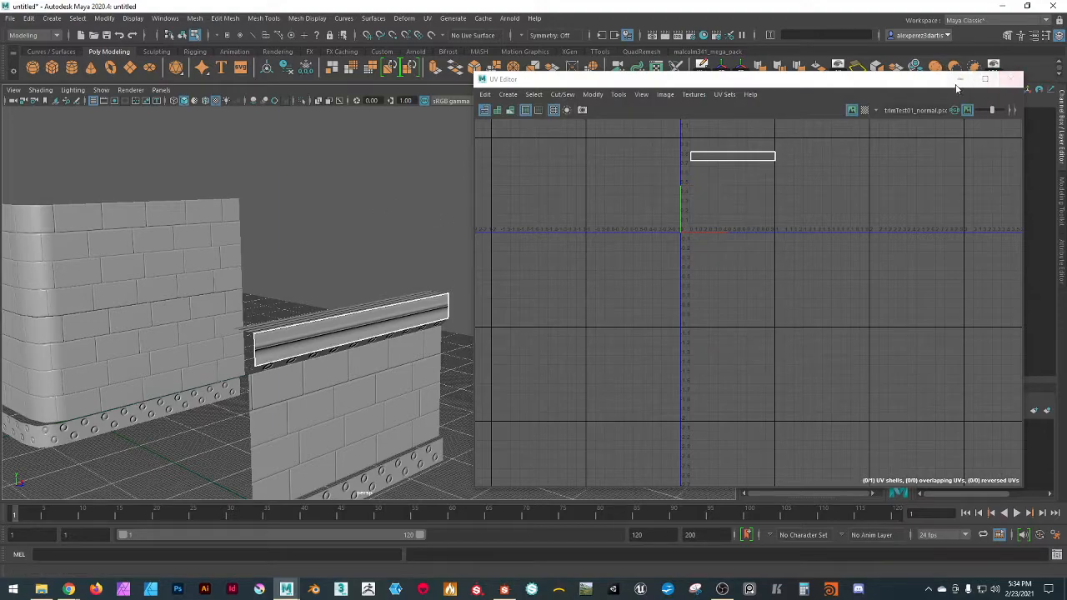
scroll(246, 267, up, 8)
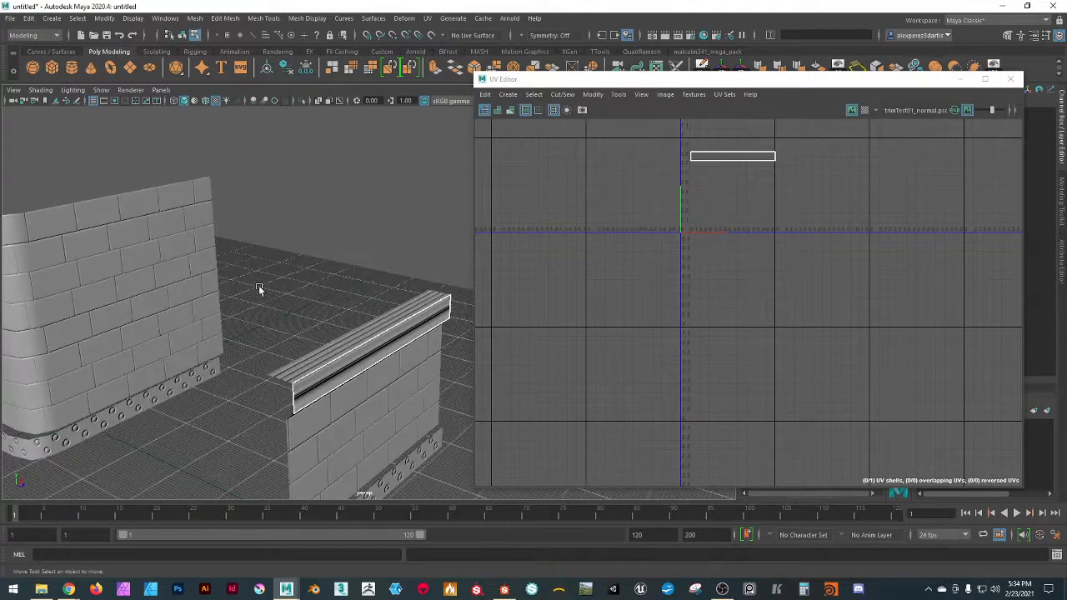
alt+drag(255, 225, 229, 165)
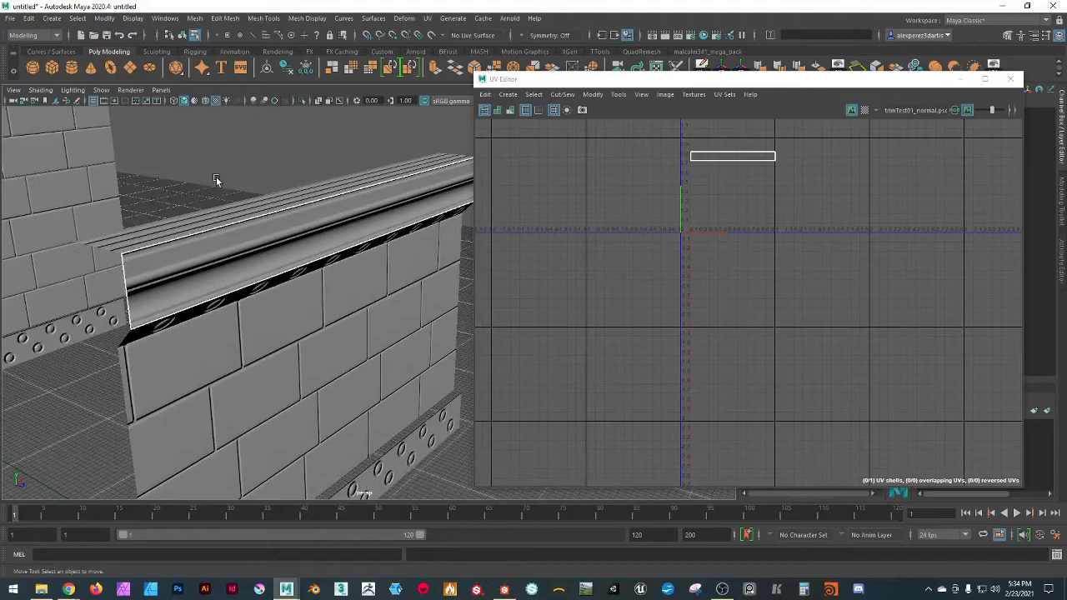
click(201, 260)
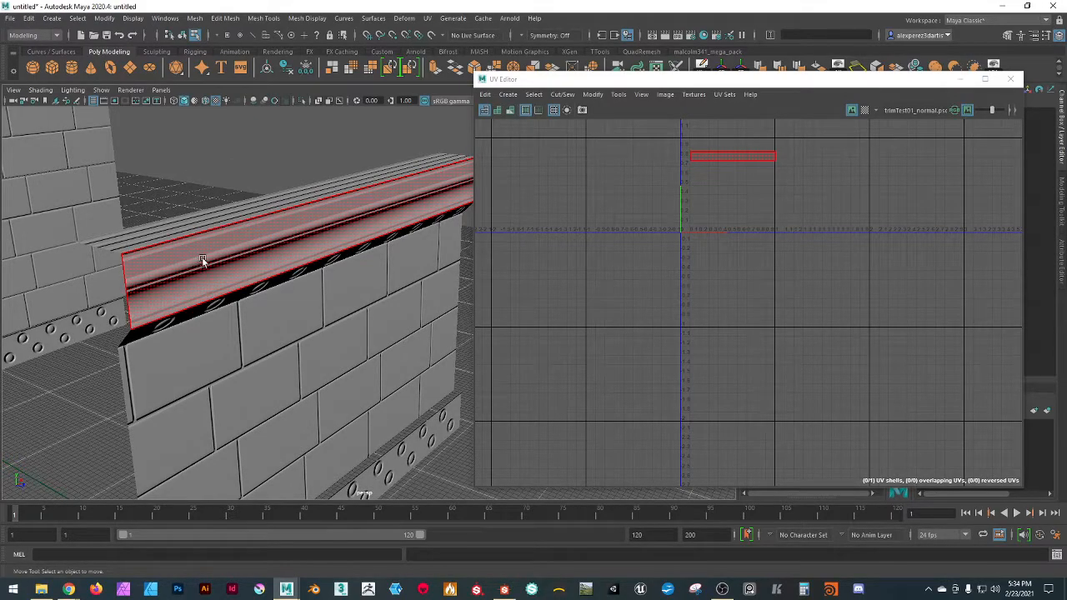
click(1011, 78)
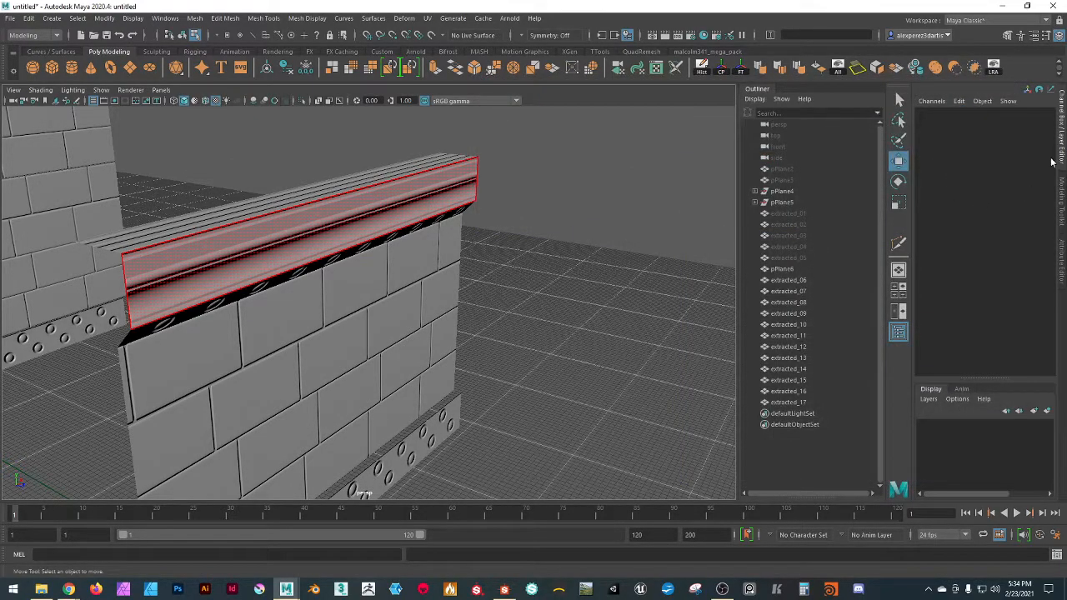
- Enable Preserve UVs for the Move tool and lower the upright front trim's top edge slightly
click(1062, 190)
click(160, 262)
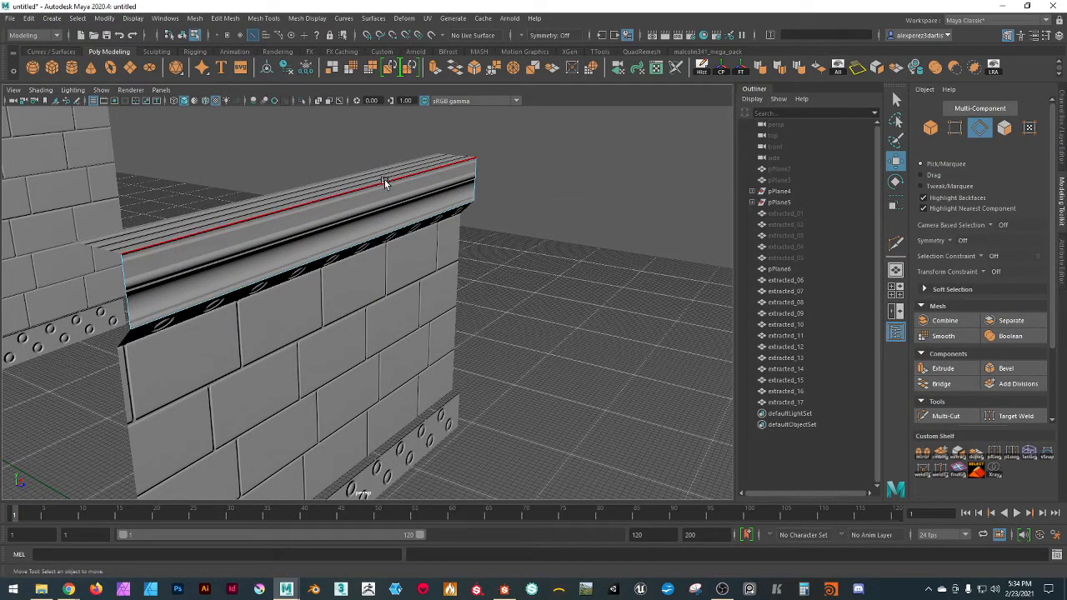
double_click(895, 161)
scroll(543, 331, down, 2)
click(539, 312)
drag(353, 138, 352, 139)
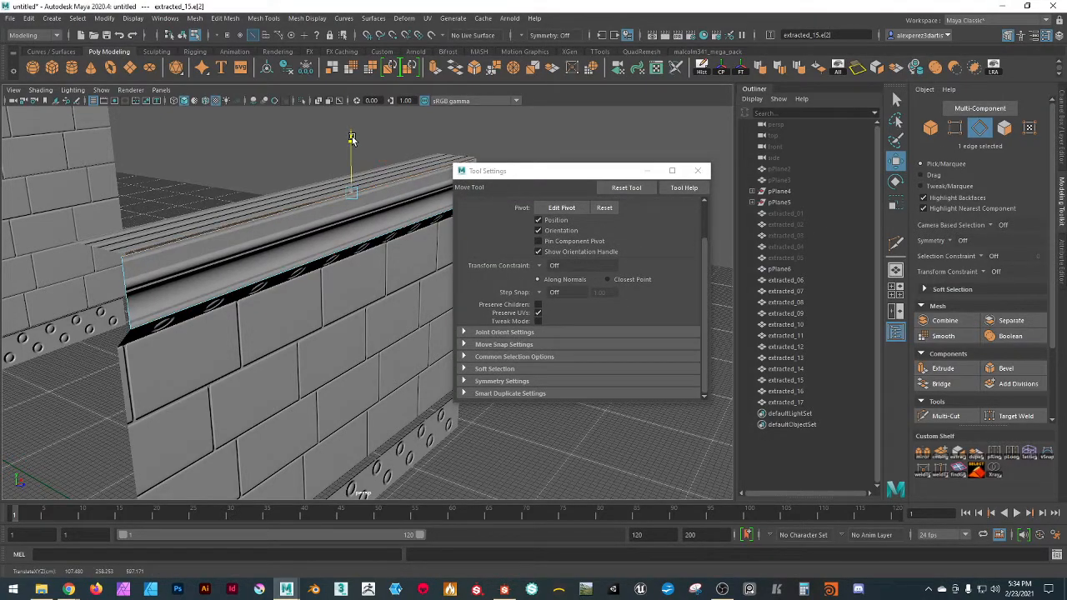
click(697, 170)
- Vertex-snap the flat cap strip down onto the top corner of the upright front trim
alt+drag(552, 254, 562, 241)
alt+drag(580, 240, 562, 305)
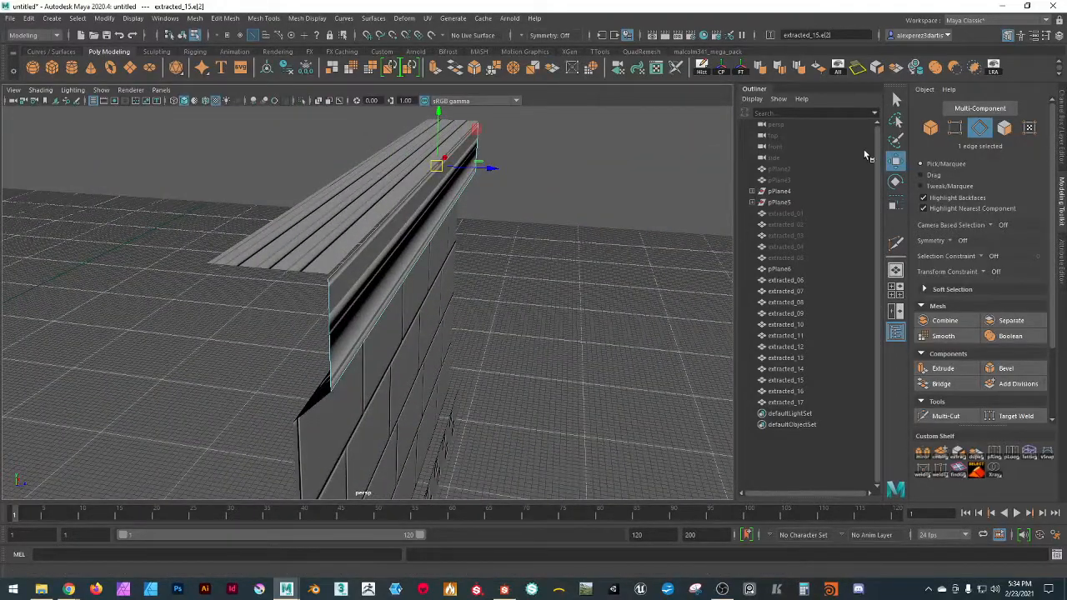
click(929, 129)
click(593, 258)
click(316, 279)
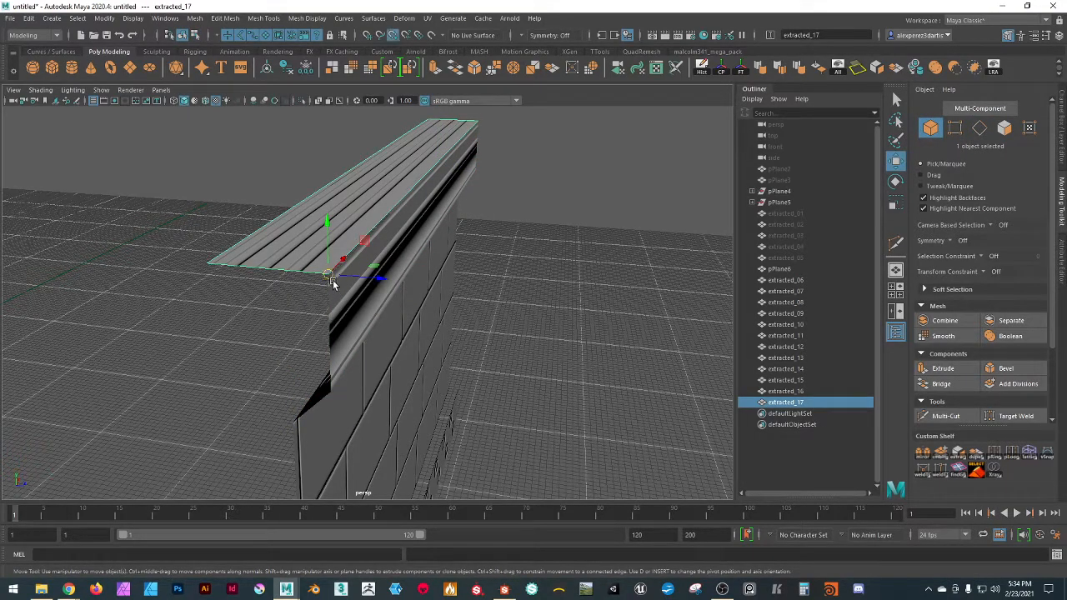
drag(328, 276, 330, 282)
click(543, 318)
- Examine how the cap strip and cornice sit on the straight wall from near and far
alt+drag(543, 317, 341, 241)
click(360, 240)
alt+drag(587, 291, 300, 245)
click(513, 246)
key(3)
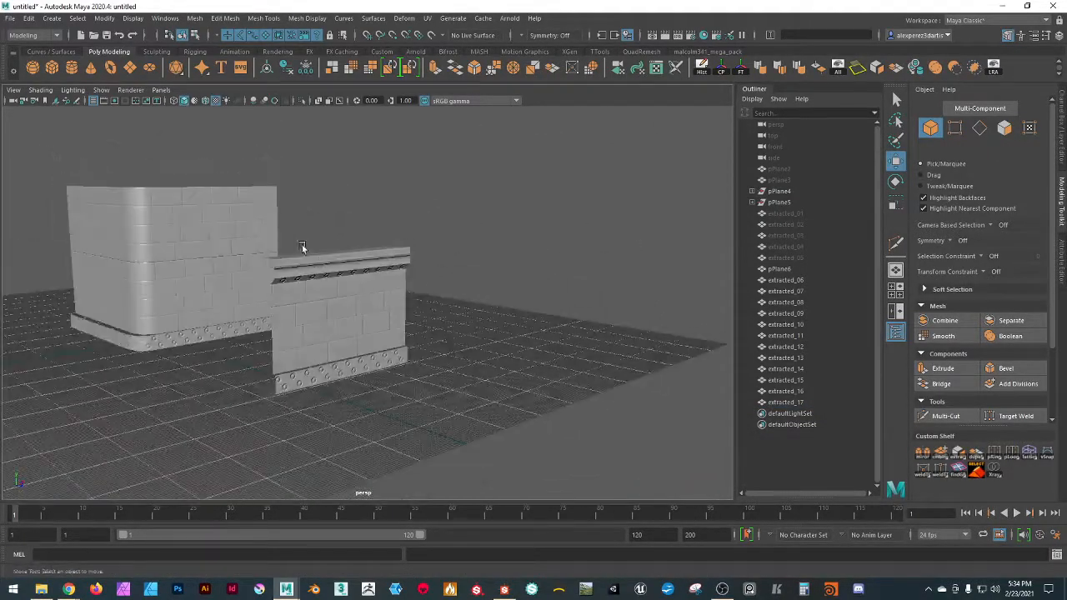
alt+drag(326, 292, 323, 330)
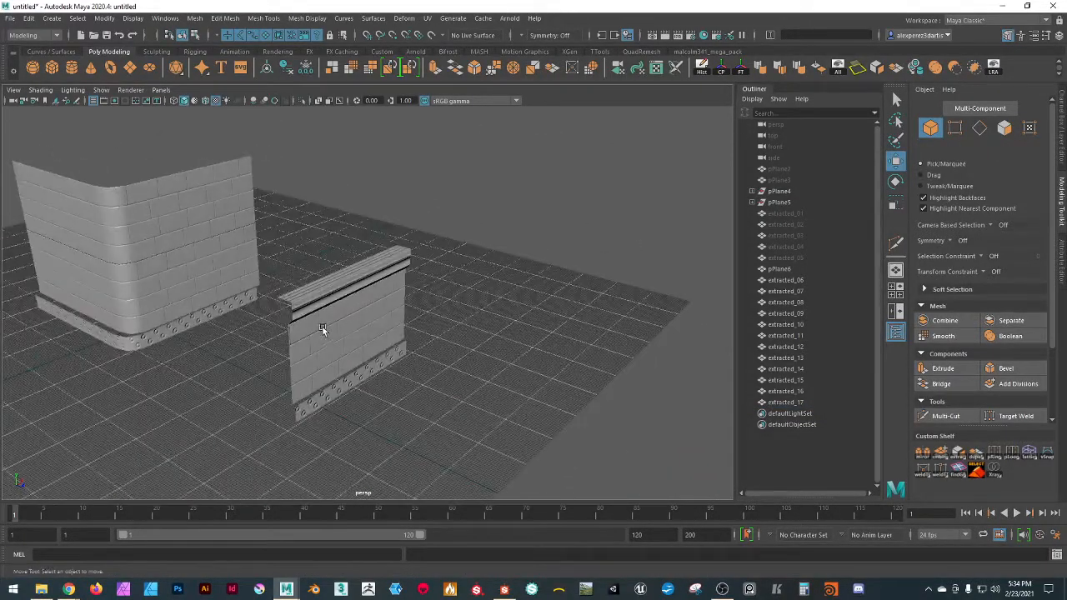
click(291, 295)
alt+drag(508, 293, 537, 282)
scroll(331, 311, up, 5)
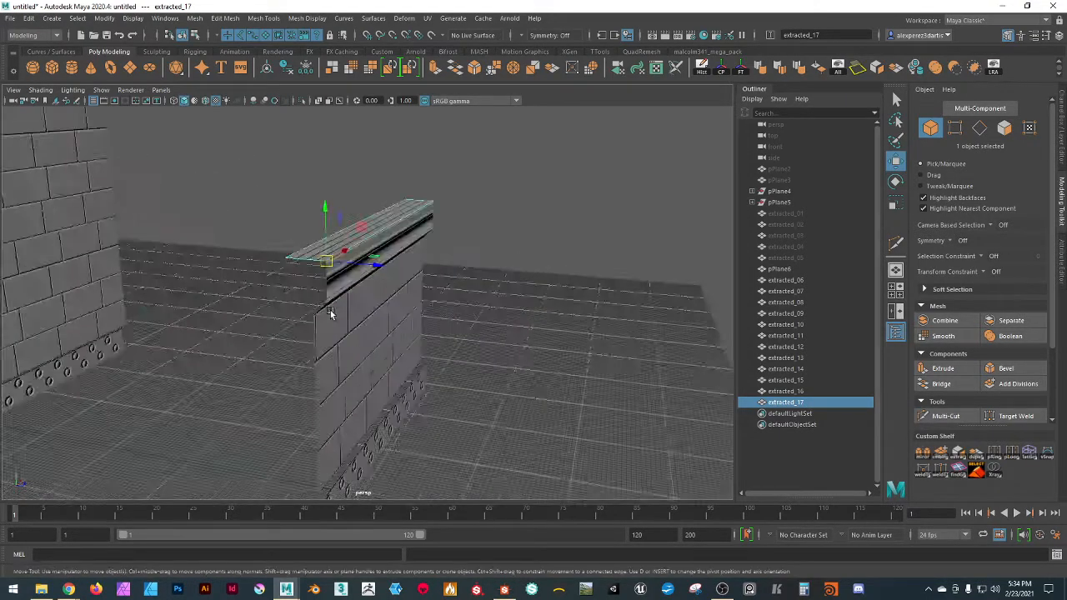
alt+drag(423, 327, 415, 328)
click(568, 180)
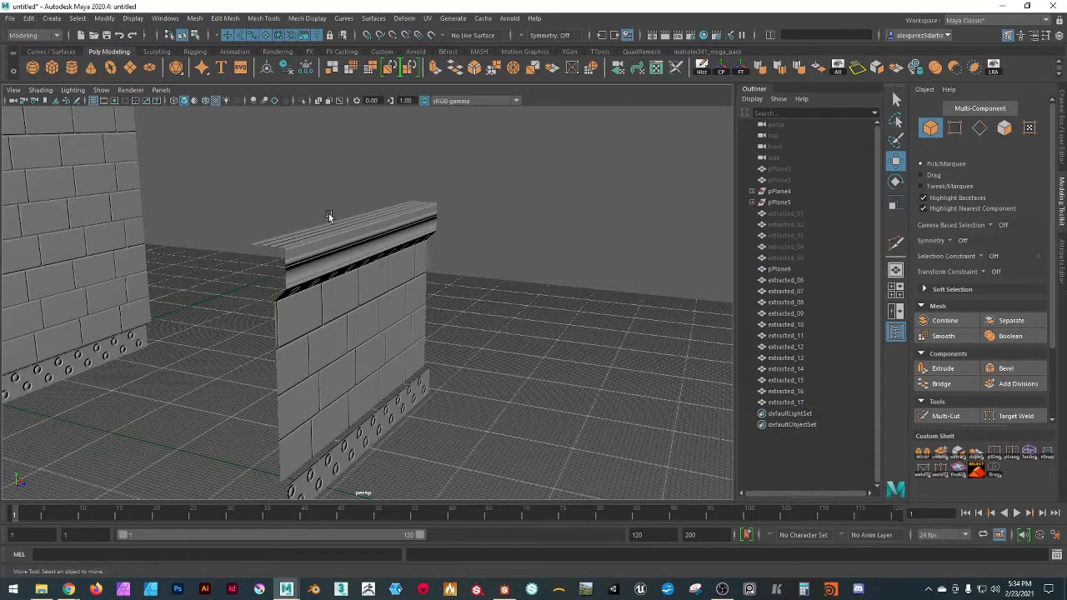
- Examine the brick panel, its ringed base strip and the cornice profile from several angles
scroll(477, 253, down, 4)
click(348, 333)
alt+drag(505, 369, 439, 367)
alt+right_drag(439, 366, 550, 472)
alt+middle_drag(486, 451, 491, 434)
alt+drag(490, 433, 499, 354)
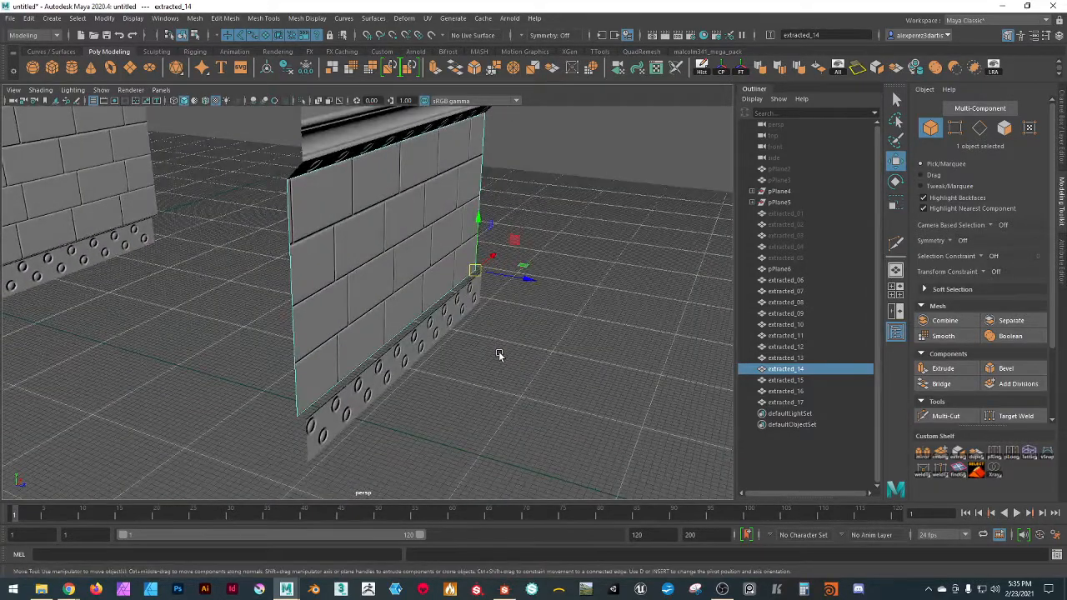
scroll(417, 310, down, 3)
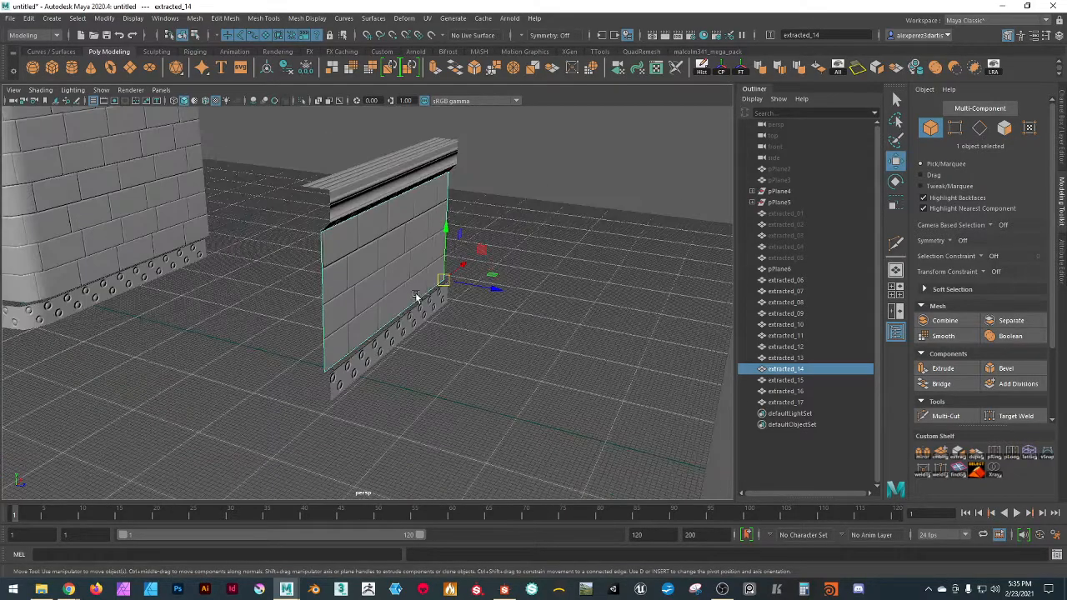
alt+drag(376, 279, 340, 274)
scroll(359, 289, down, 5)
alt+right_drag(339, 275, 509, 417)
alt+drag(411, 365, 455, 416)
scroll(308, 307, up, 4)
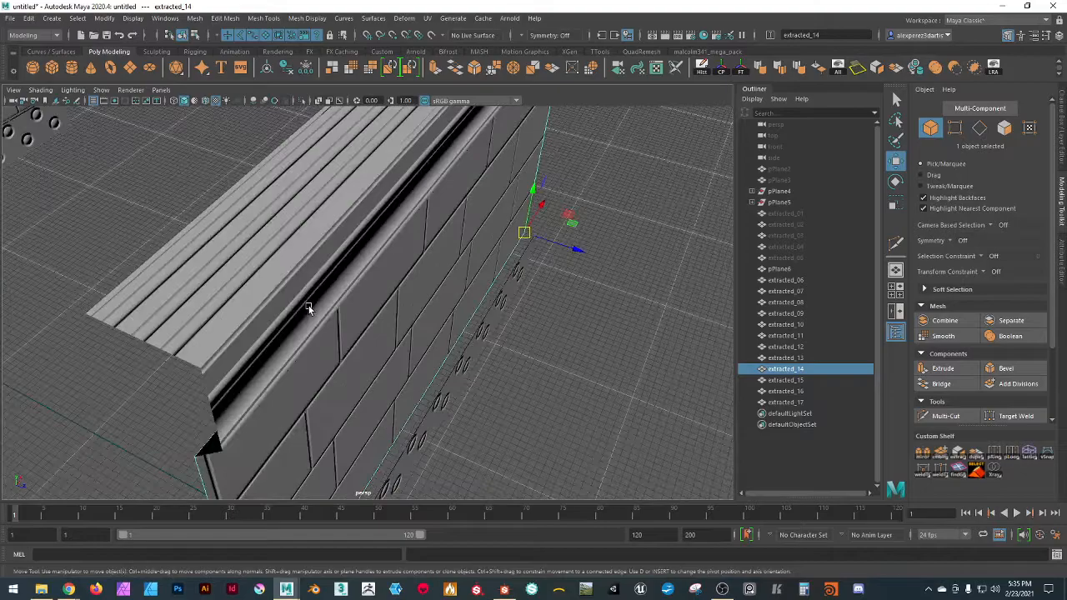
click(225, 314)
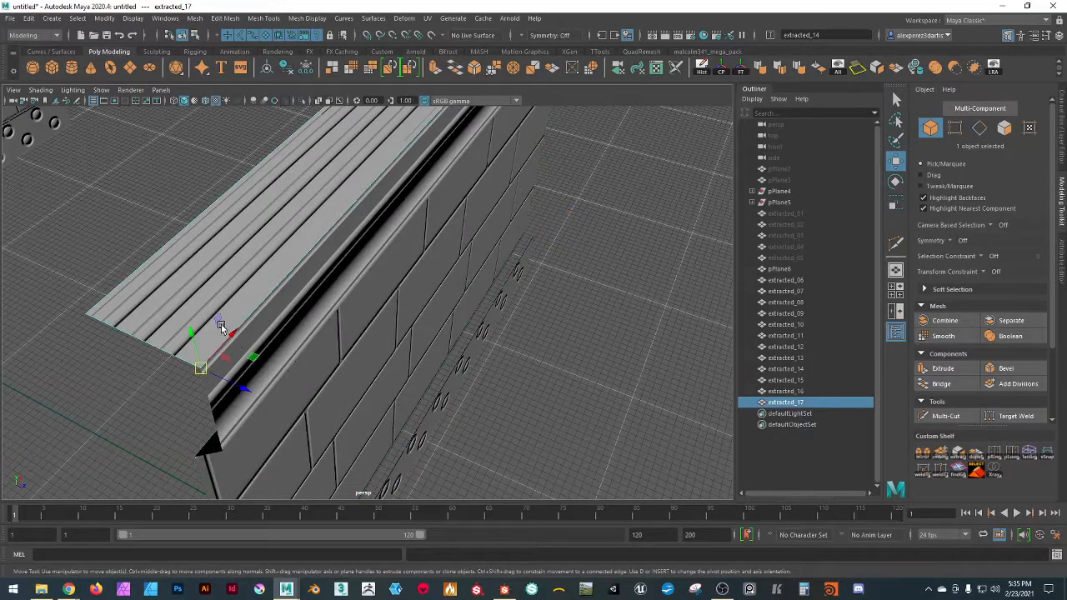
click(609, 182)
scroll(604, 192, down, 5)
alt+drag(537, 241, 364, 214)
- Combine the brick panel, the upright front trim and the flat cap strip into one object
click(332, 345)
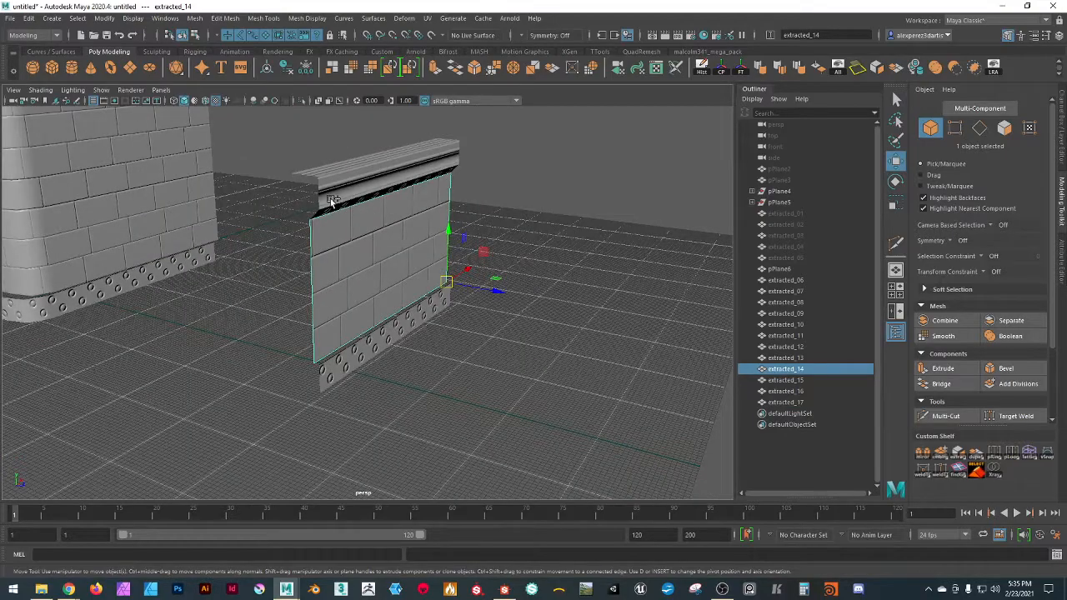
shift+click(335, 164)
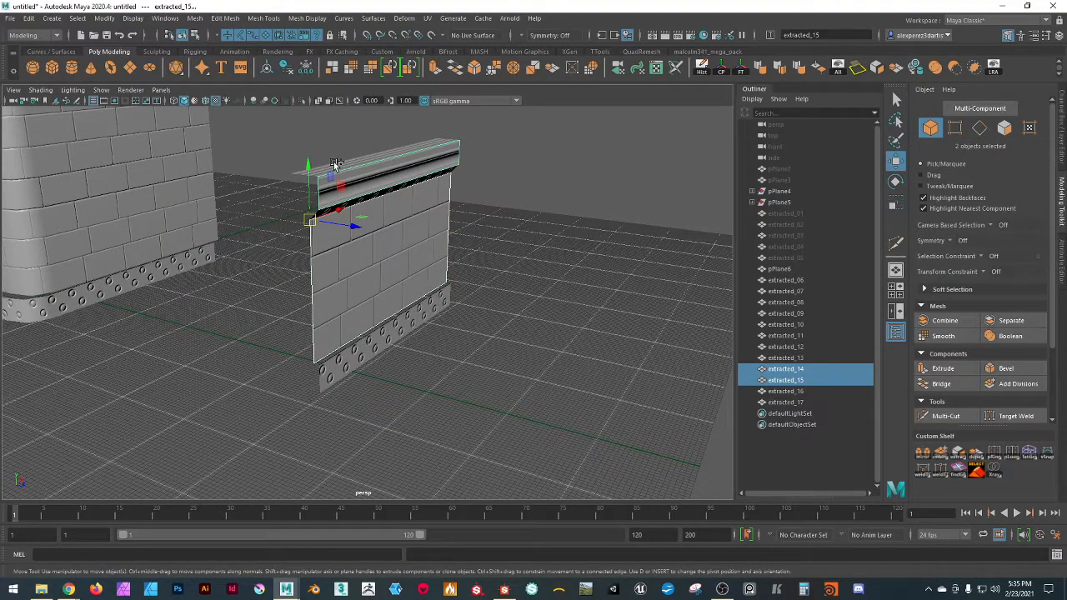
shift+click(334, 163)
shift+click(299, 175)
shift+click(323, 170)
shift+click(328, 321)
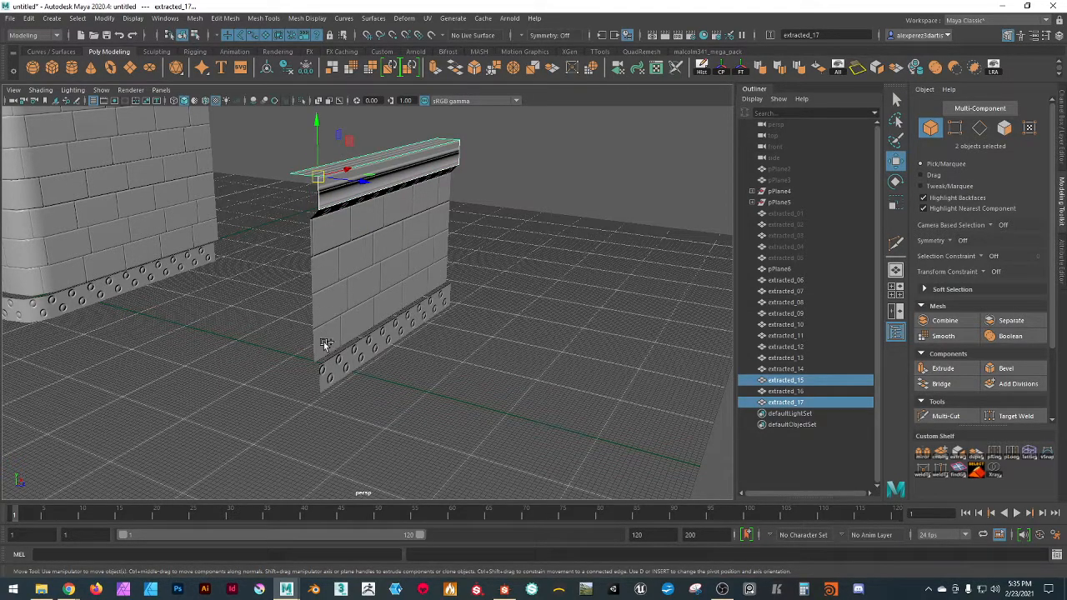
shift+click(323, 344)
click(940, 451)
click(525, 200)
click(436, 277)
- Rename the combined wall object as wallStraightA
alt+drag(505, 381, 508, 396)
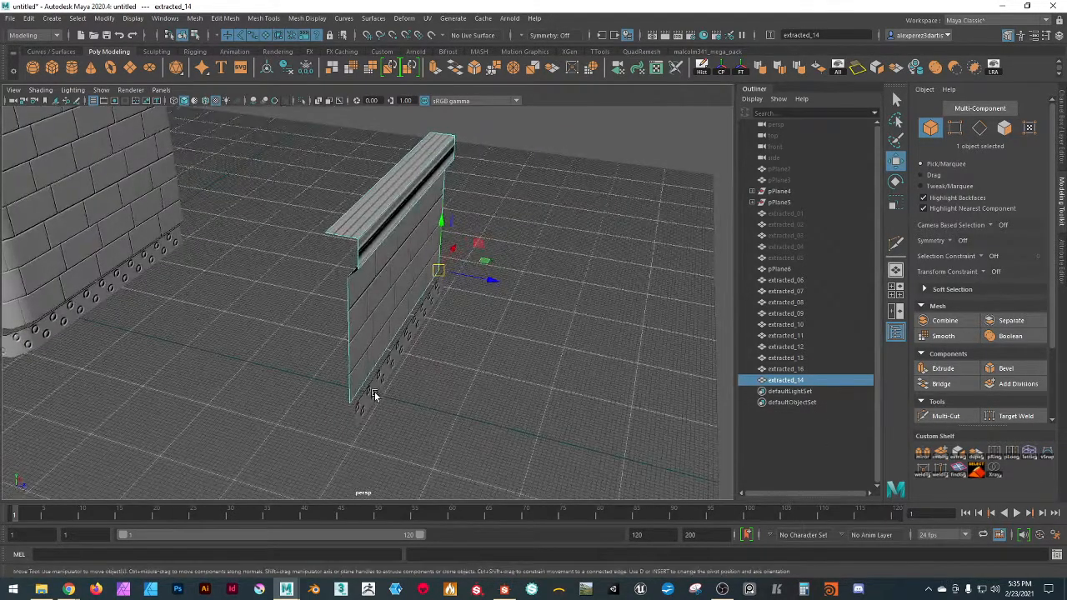
alt+right_drag(374, 392, 393, 397)
alt+drag(432, 396, 425, 384)
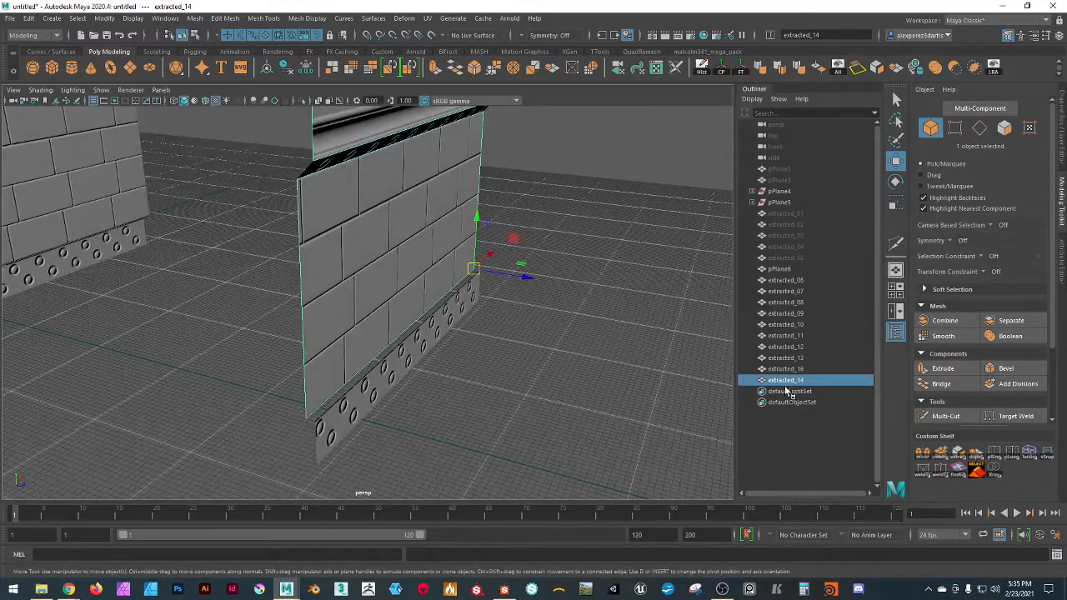
click(544, 384)
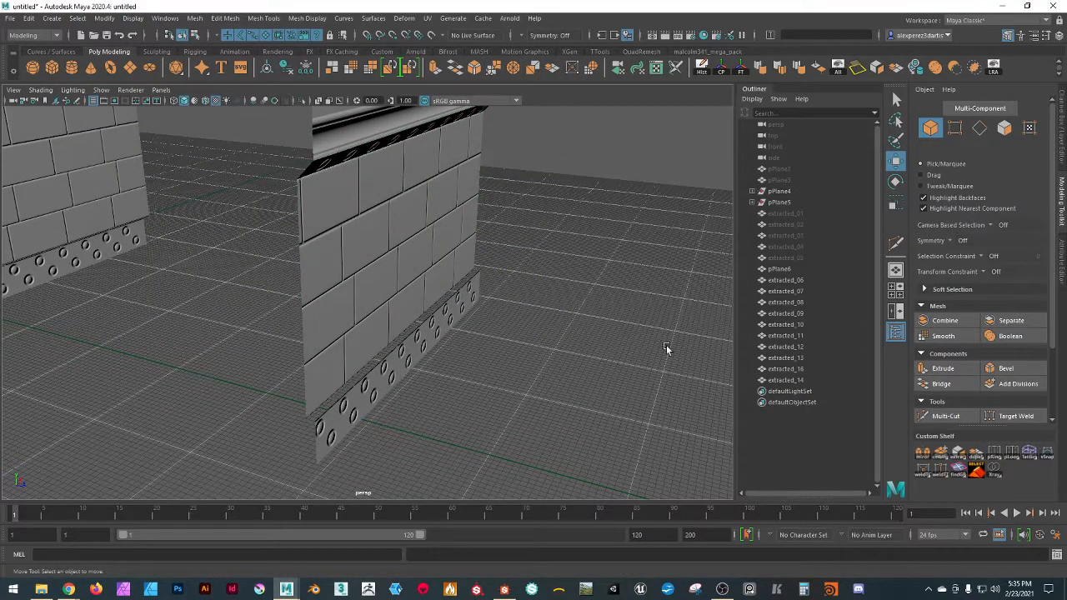
click(336, 355)
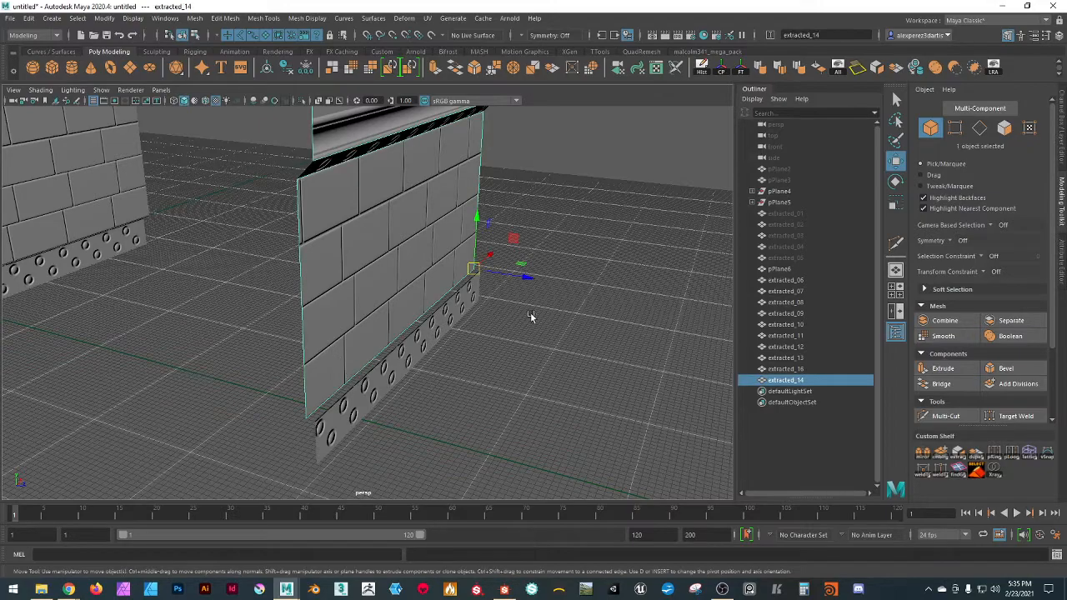
scroll(530, 317, down, 5)
click(537, 259)
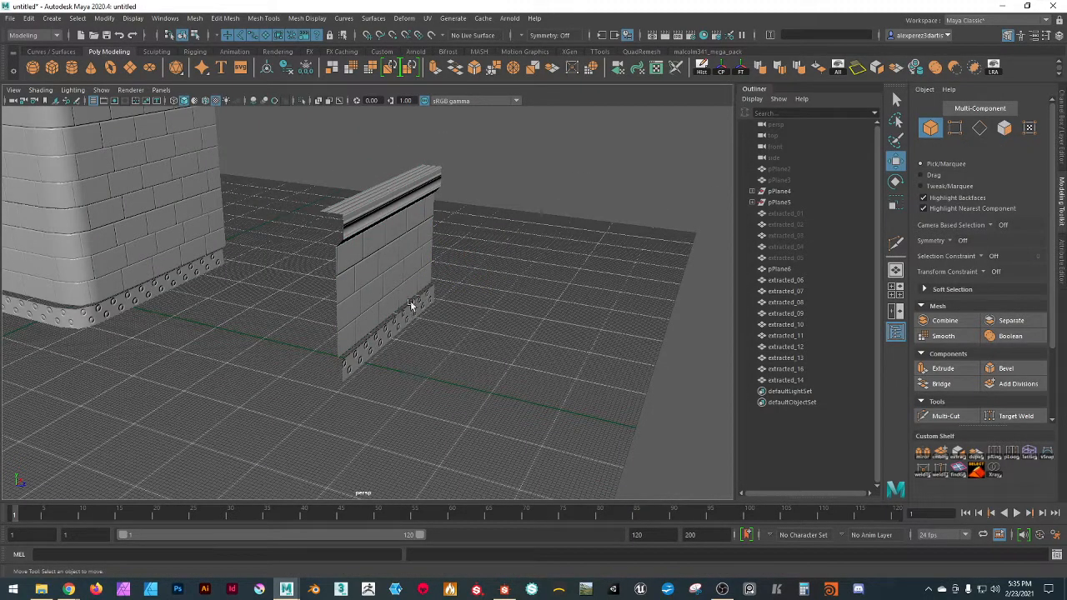
click(381, 297)
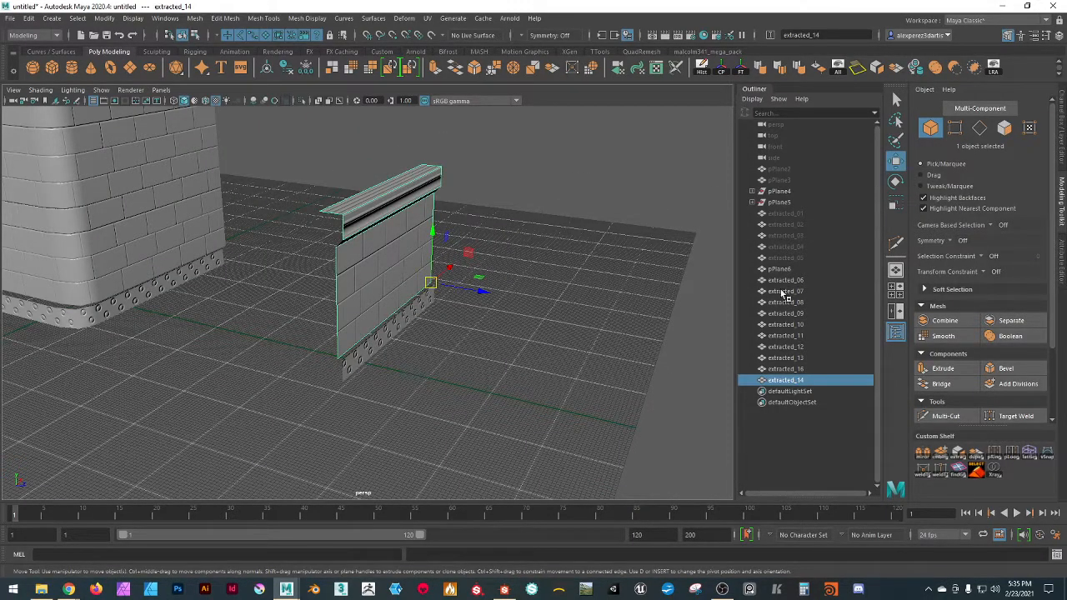
double_click(779, 382)
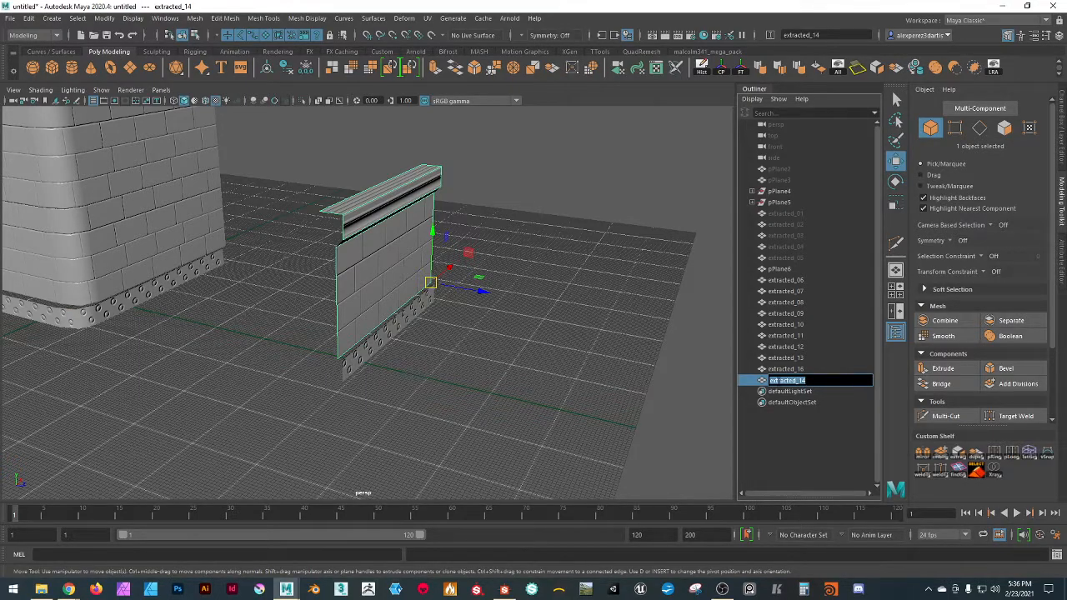
text(wallStraightA)
key(Return)
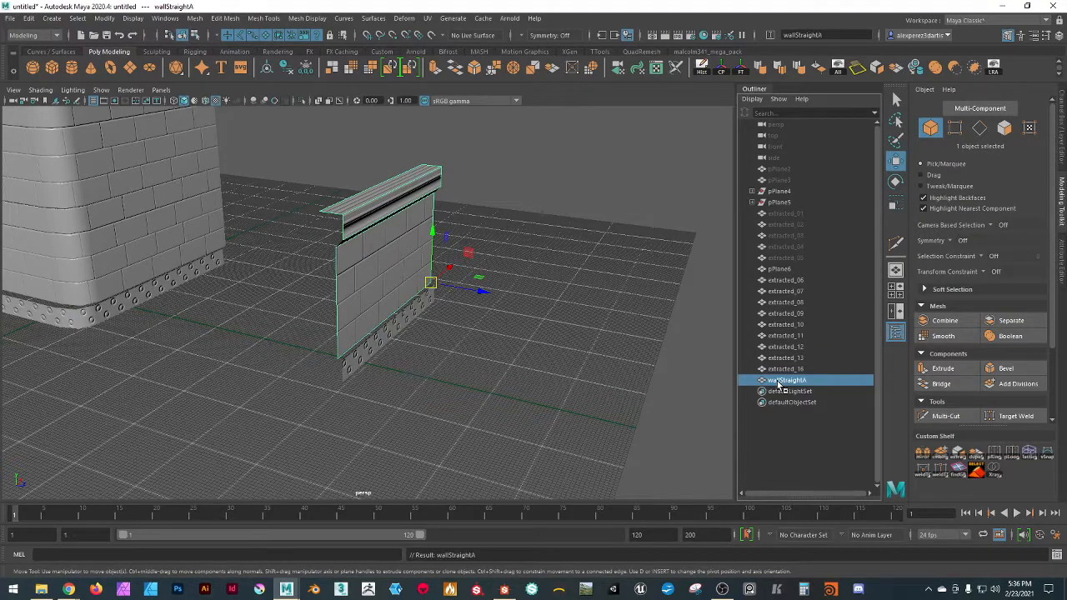
- Combine the ringed base strip with wallStraightA, keeping the wall's name
alt+drag(520, 275, 459, 333)
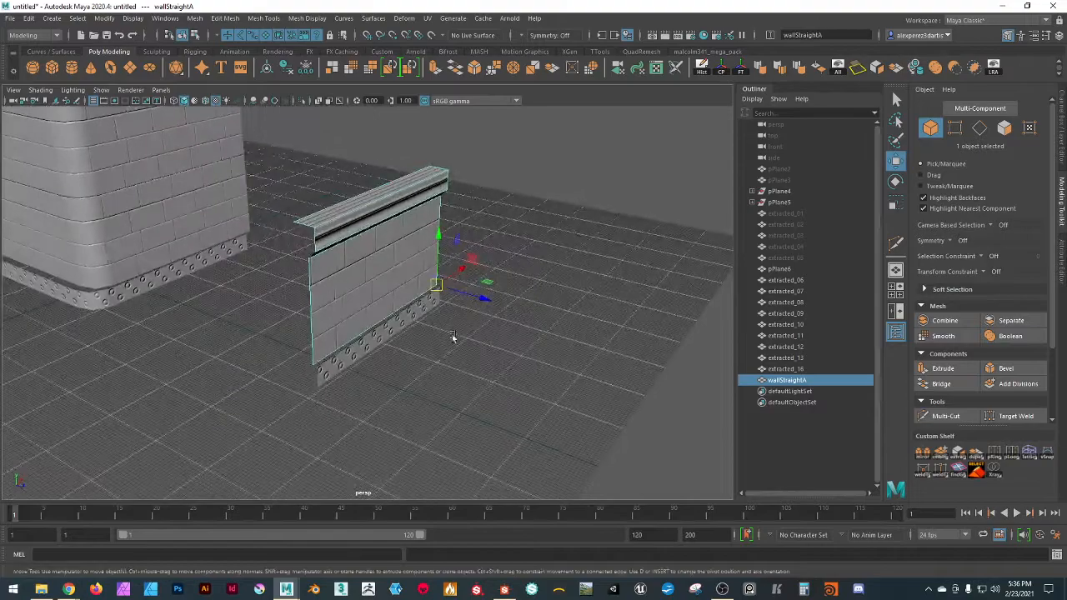
click(419, 366)
scroll(365, 398, up, 3)
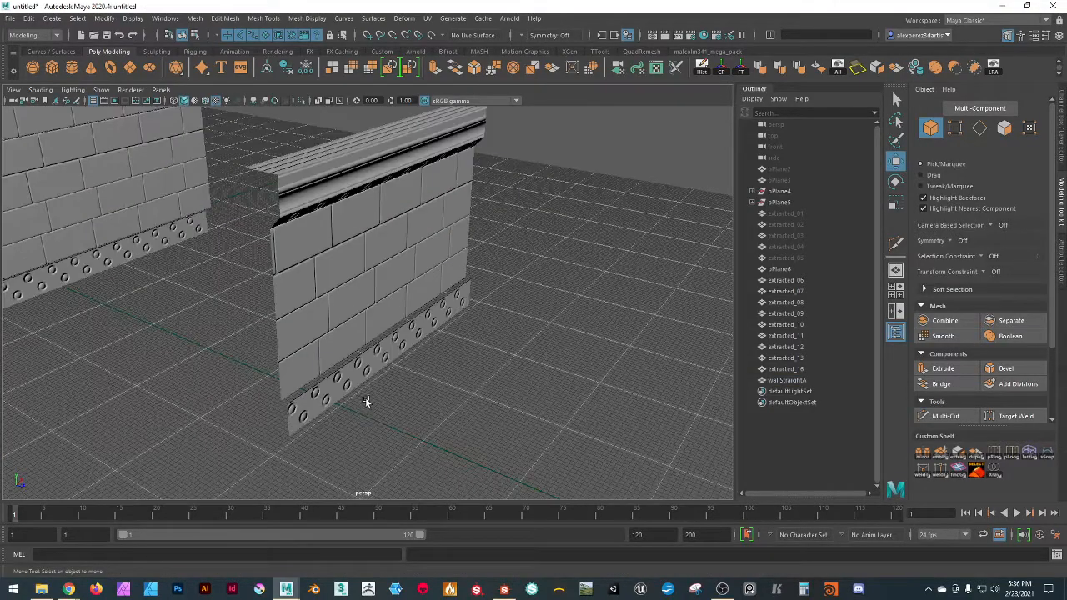
click(342, 413)
click(332, 421)
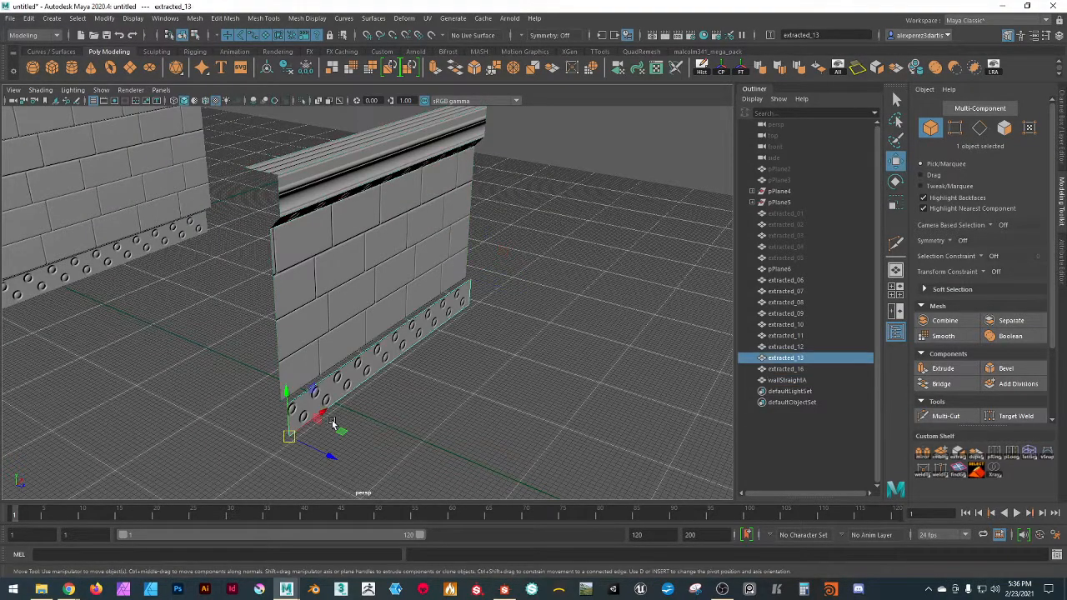
shift+click(325, 326)
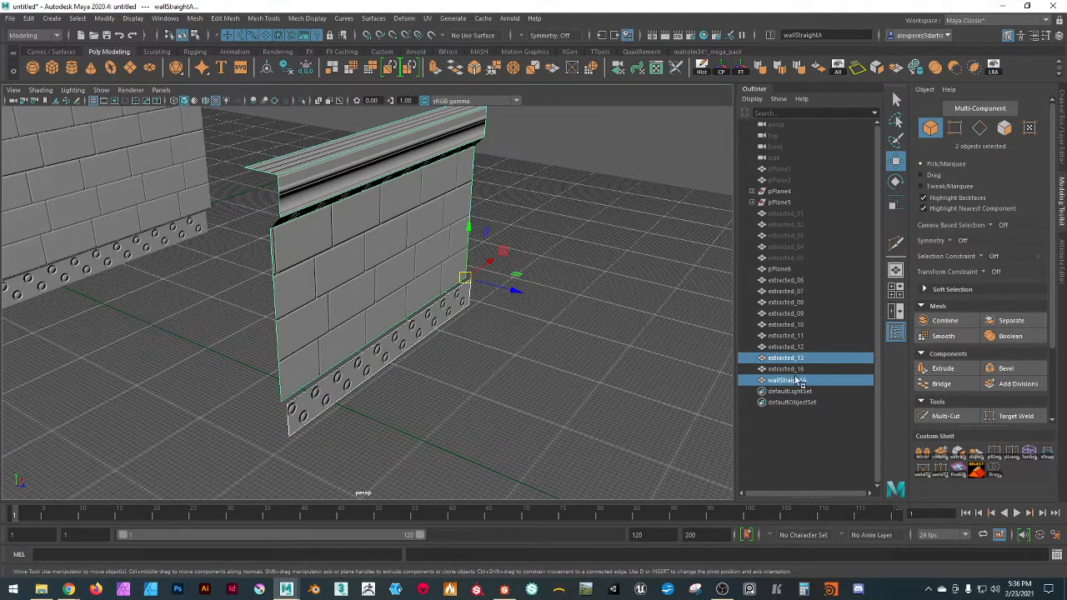
click(941, 454)
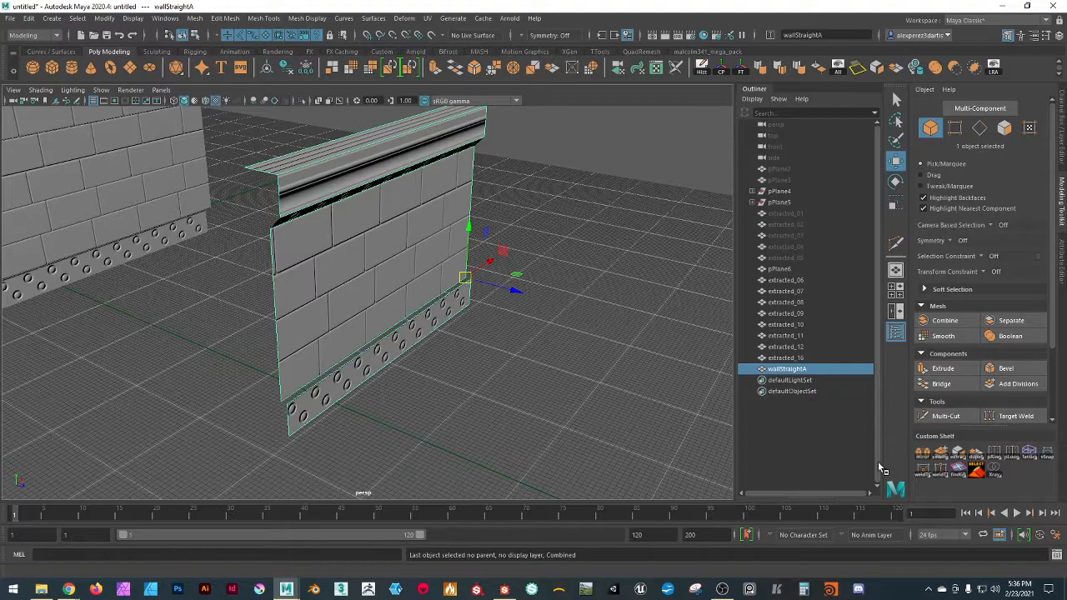
click(574, 245)
- Examine the combined wallStraightA piece from several angles, including its base strip and cornice
scroll(558, 267, down, 5)
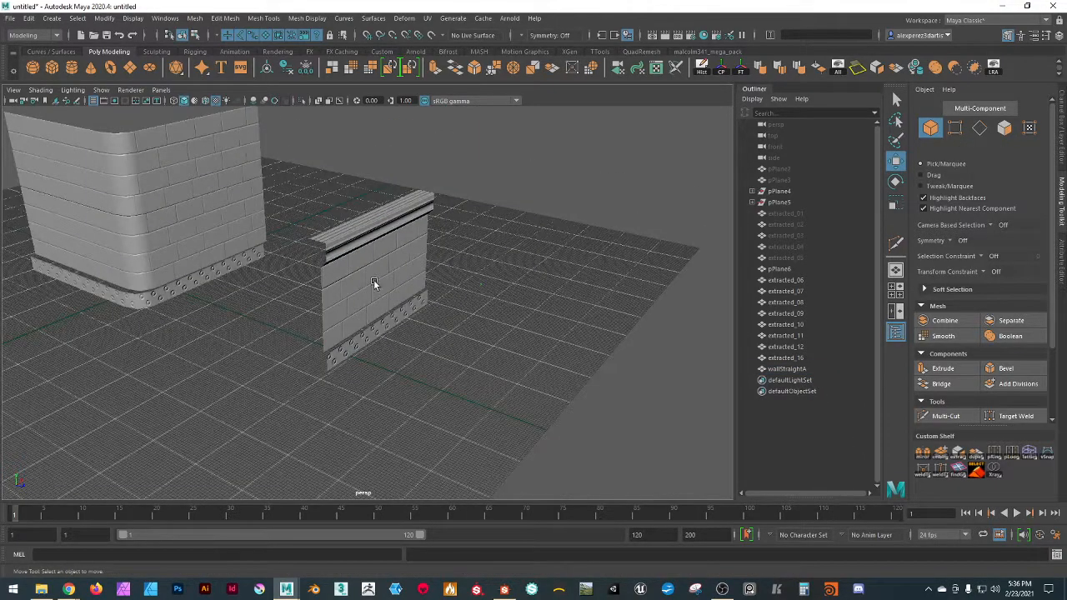
click(374, 279)
key(f)
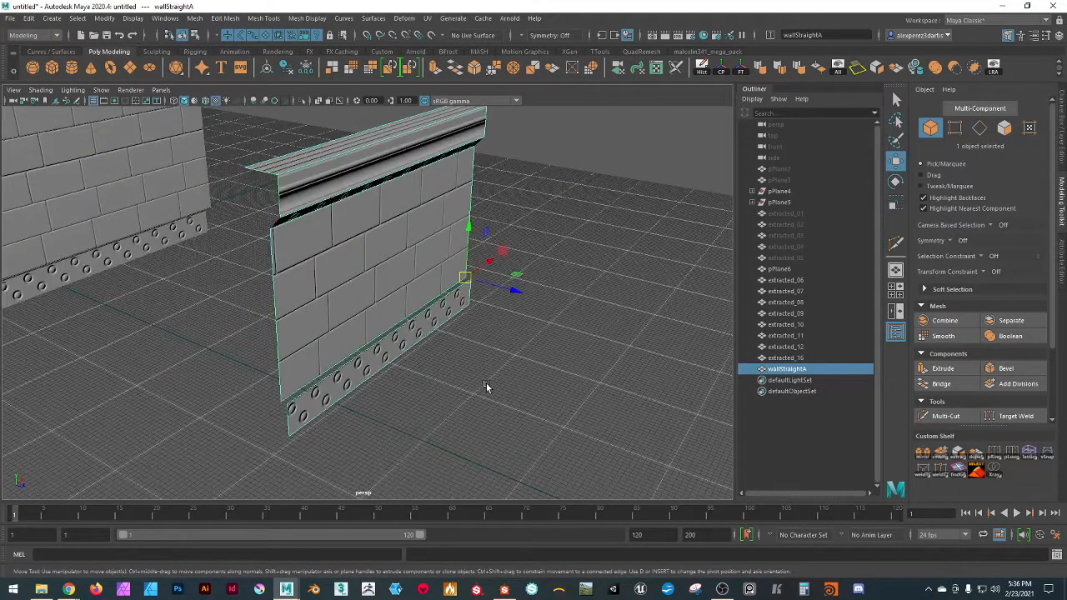
alt+drag(449, 407, 511, 440)
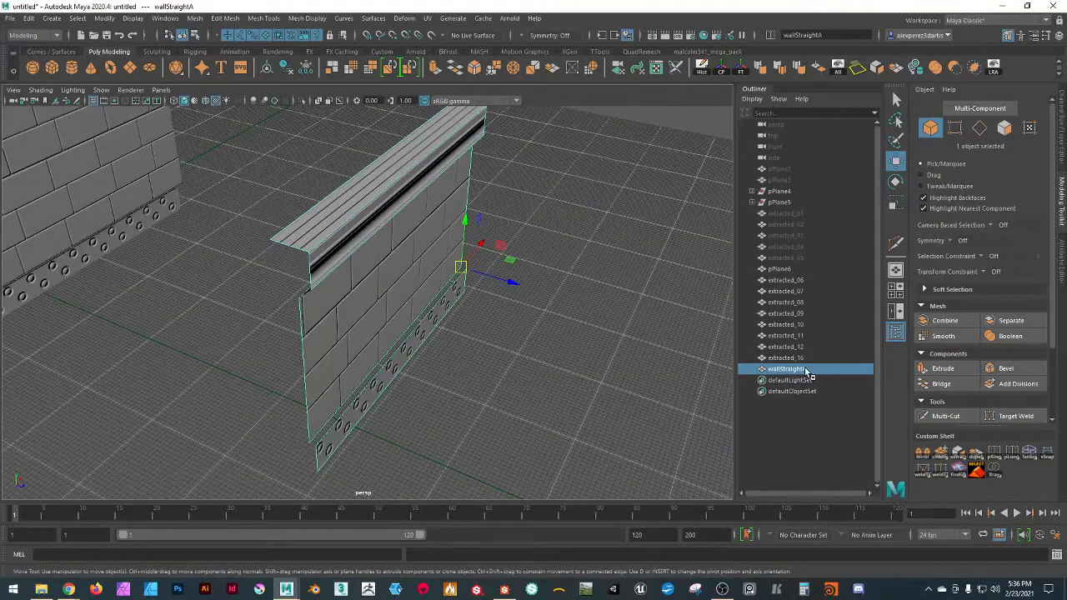
scroll(541, 262, down, 5)
click(534, 265)
alt+drag(534, 264, 448, 359)
scroll(342, 371, up, 4)
alt+drag(404, 393, 460, 389)
scroll(377, 362, down, 1)
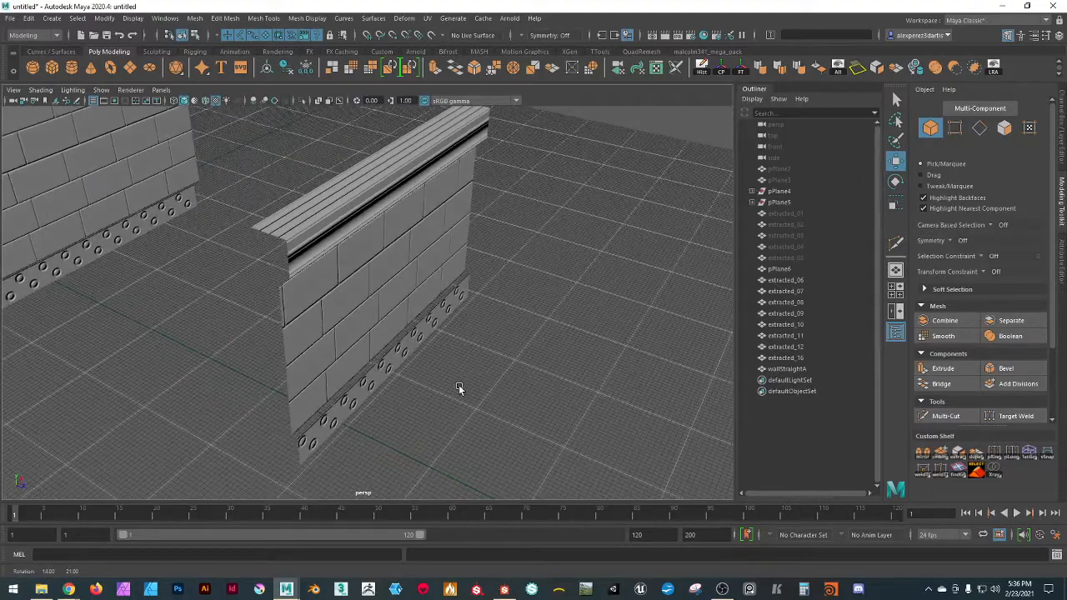
- Merge the overlapping vertices of wallStraightA and return to selecting it as a whole object
click(314, 218)
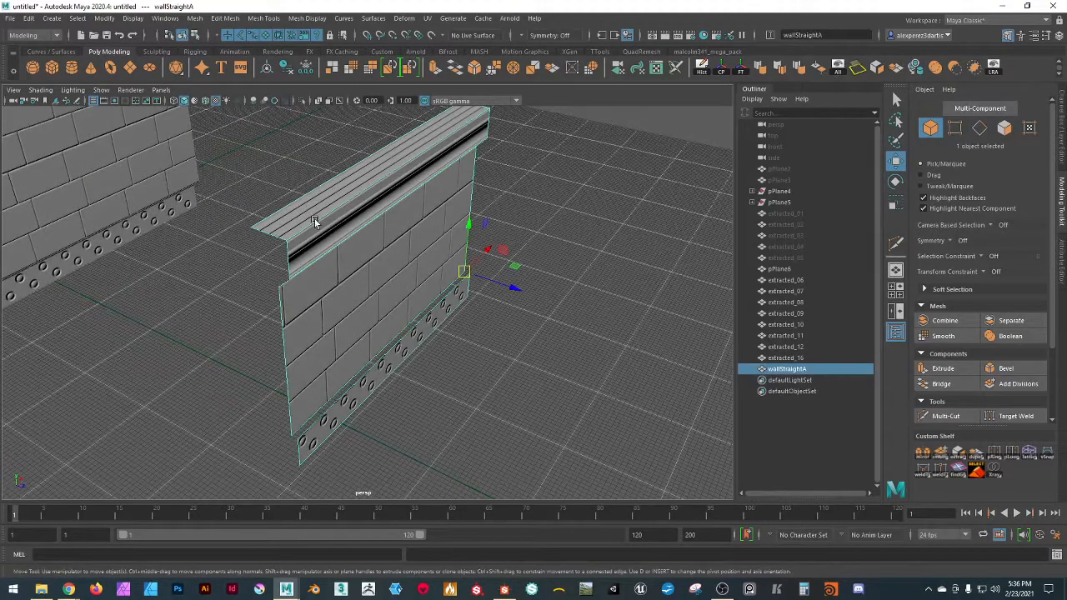
click(493, 70)
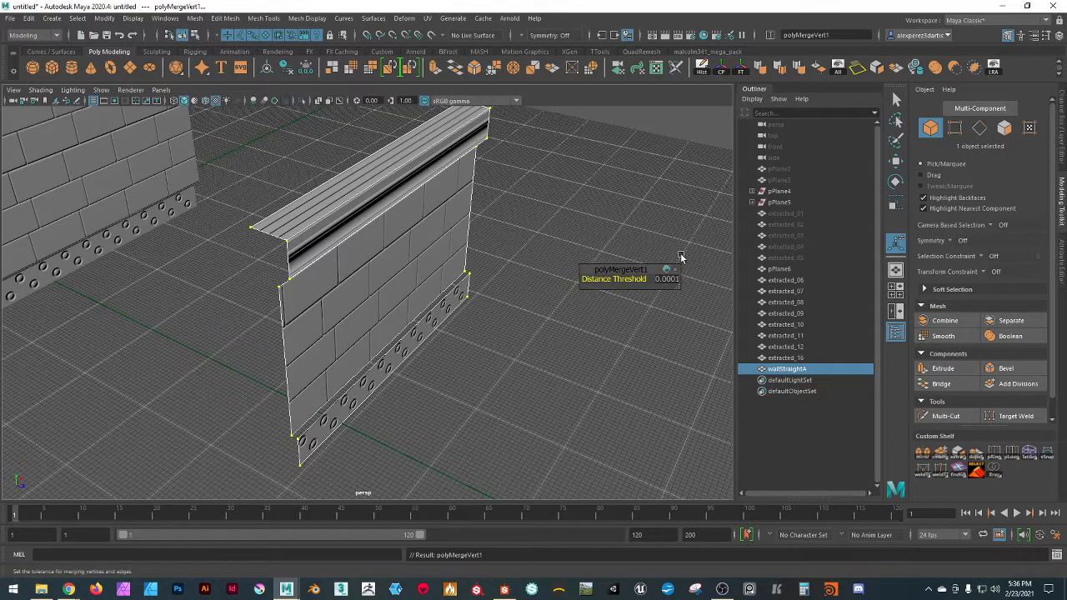
key(F8)
key(w)
click(562, 257)
click(409, 239)
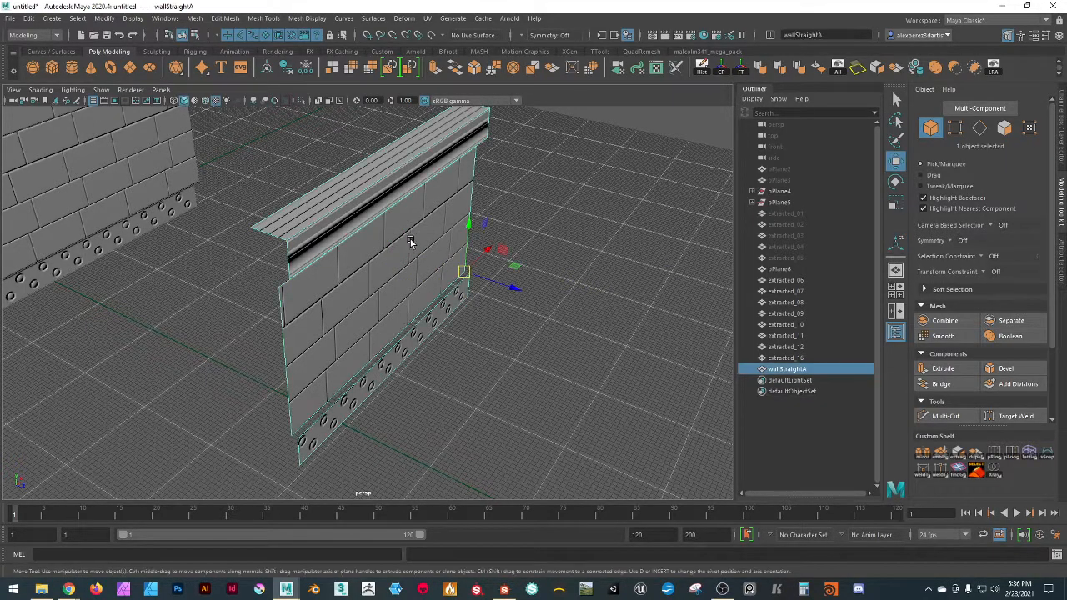
- Find the border edges of wallStraightA, convert them to vertices, and merge those border vertices
click(959, 470)
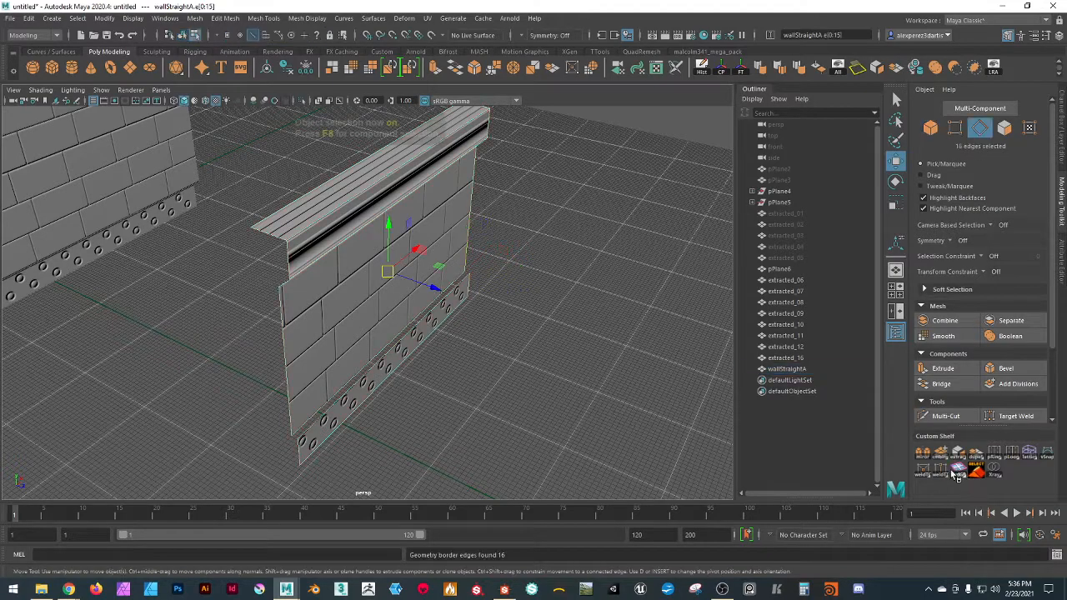
click(954, 127)
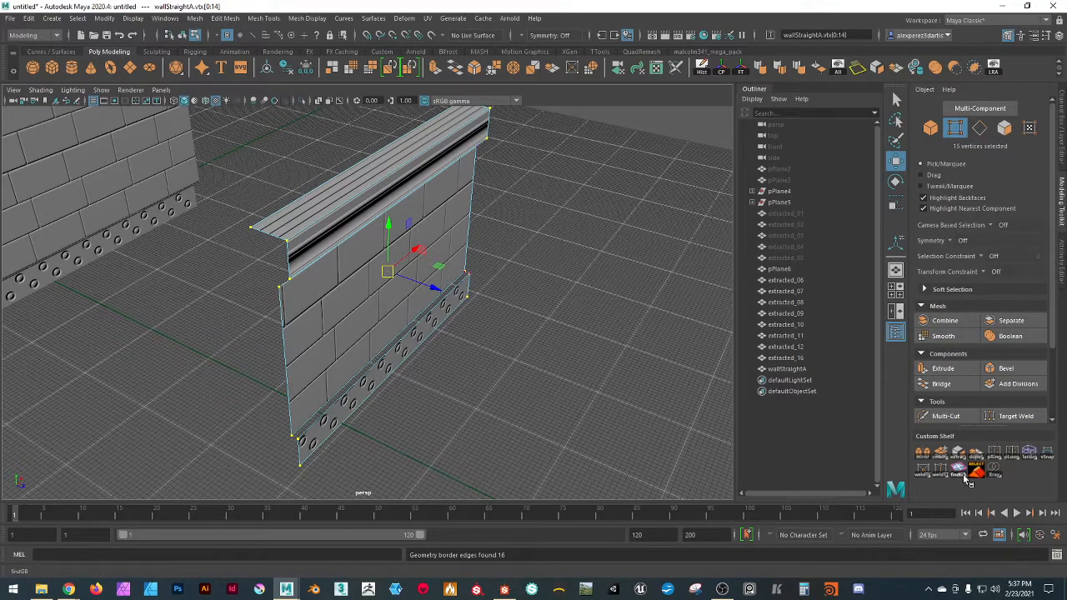
right_click(967, 481)
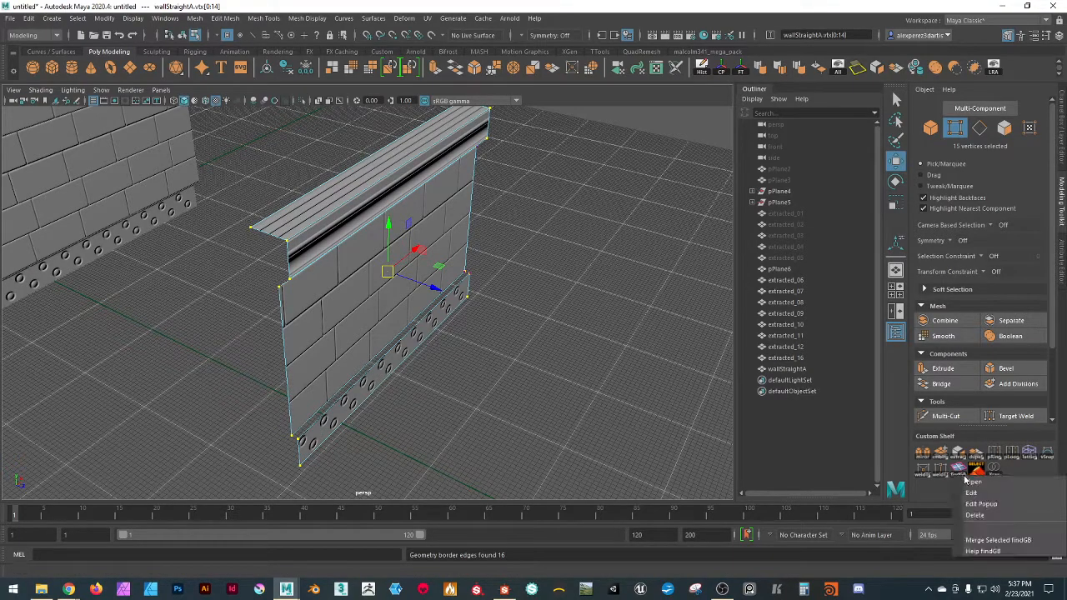
click(995, 541)
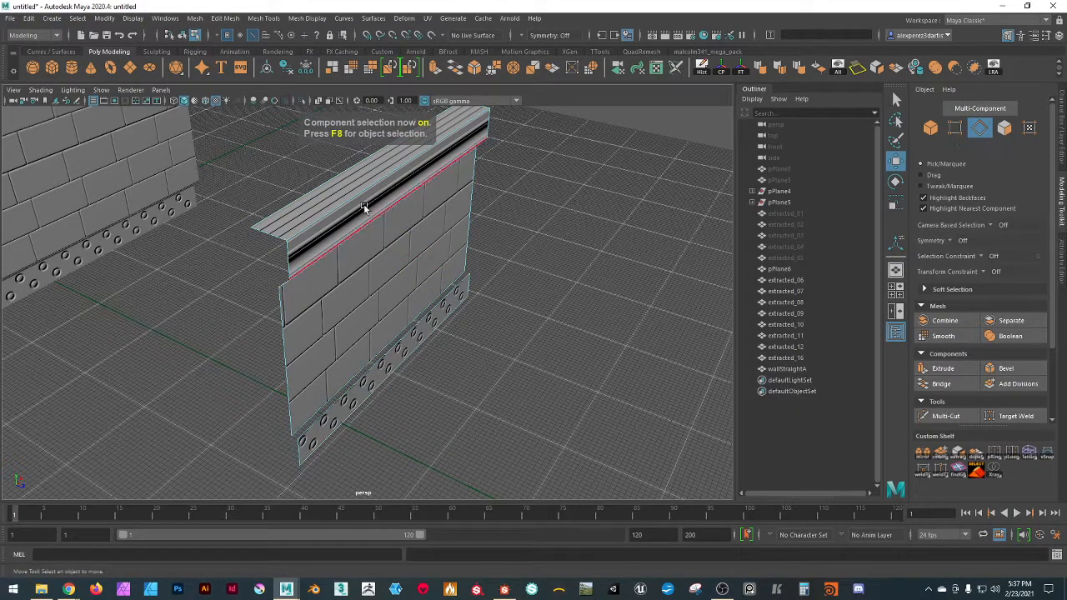
click(962, 470)
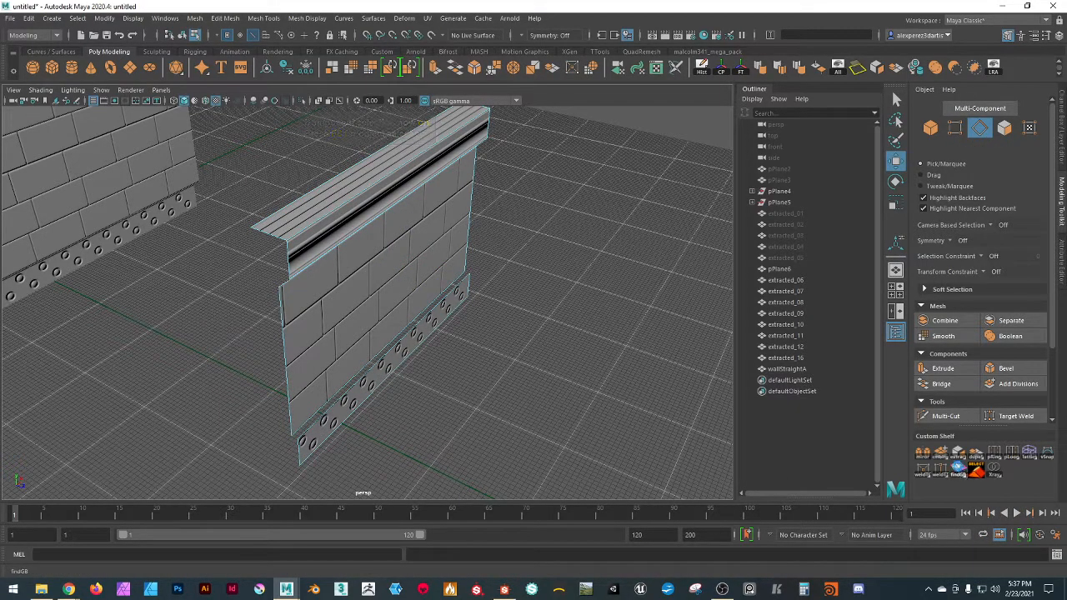
- Combine the ringed strip beneath the cornice with wallStraightA, keeping the wall's name
alt+drag(542, 238, 538, 352)
key(F8)
click(545, 240)
click(307, 365)
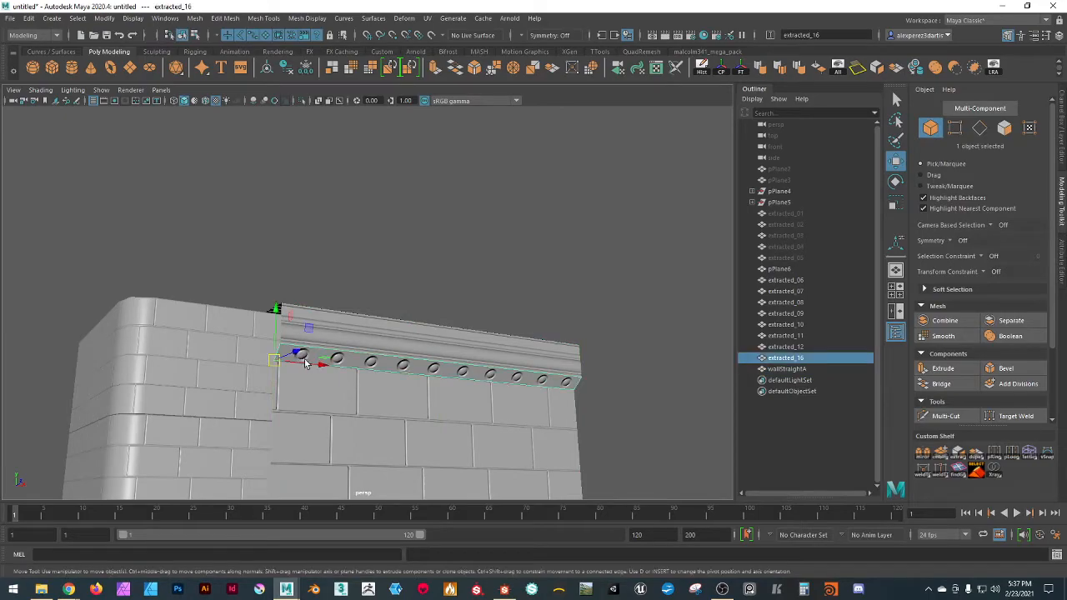
alt+drag(363, 396, 395, 414)
click(584, 377)
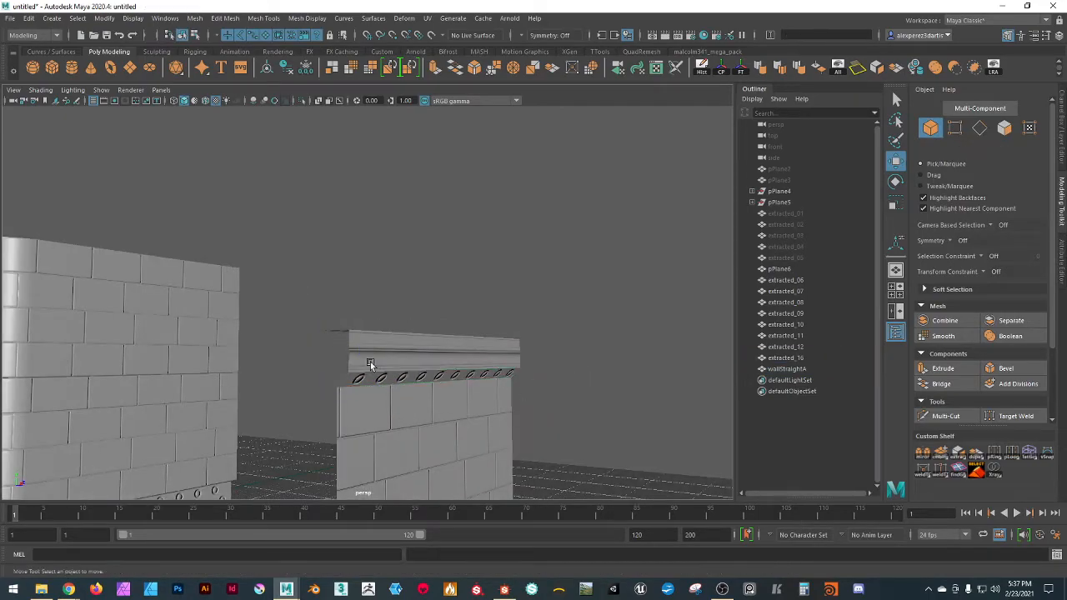
click(375, 384)
alt+drag(612, 448, 603, 265)
click(315, 335)
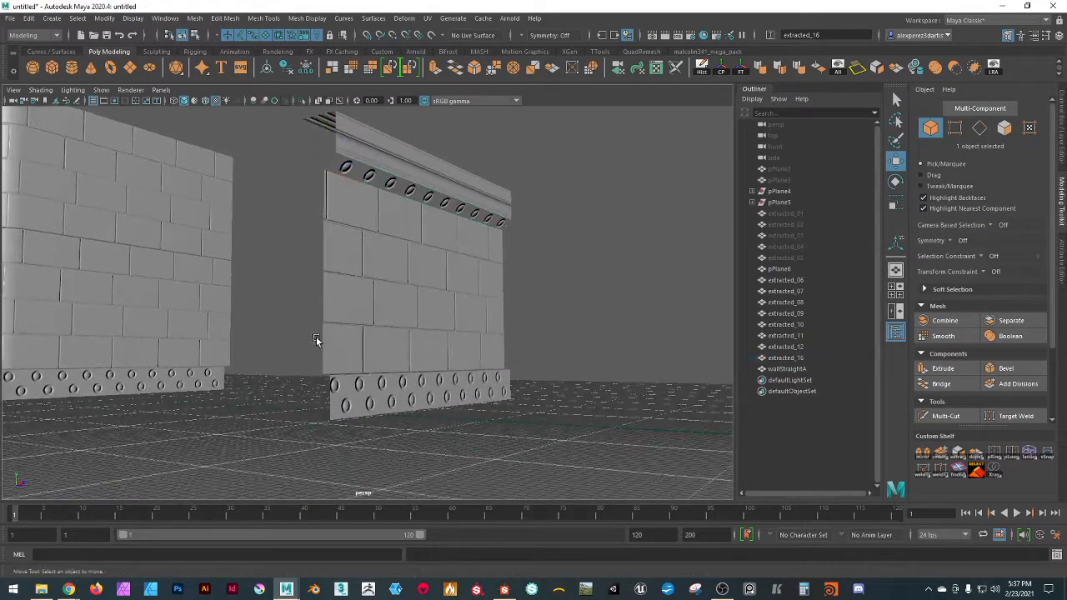
click(357, 333)
alt+drag(291, 337, 294, 350)
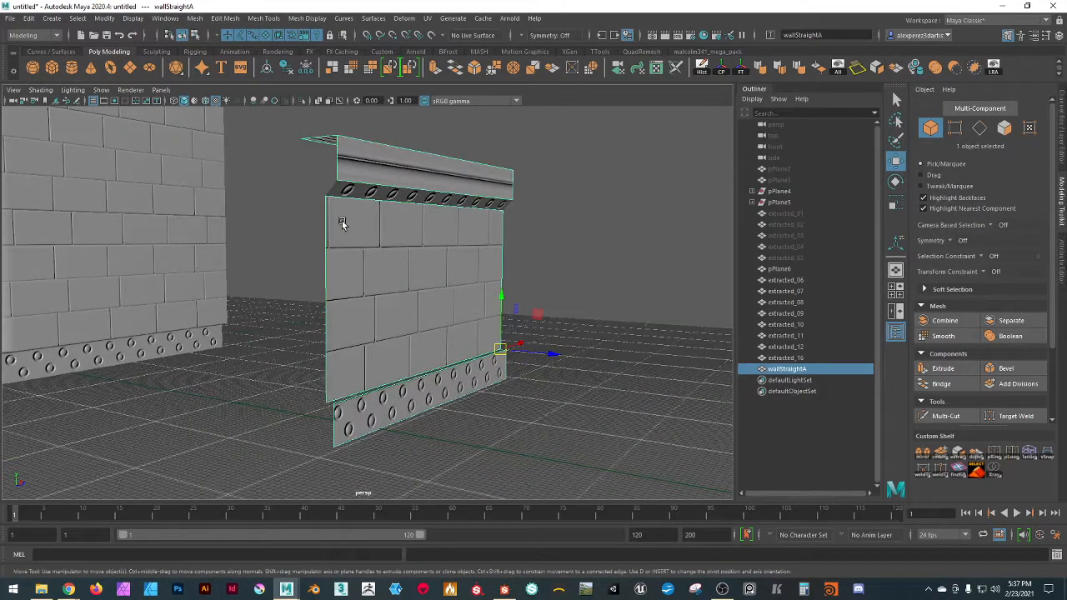
shift+click(346, 192)
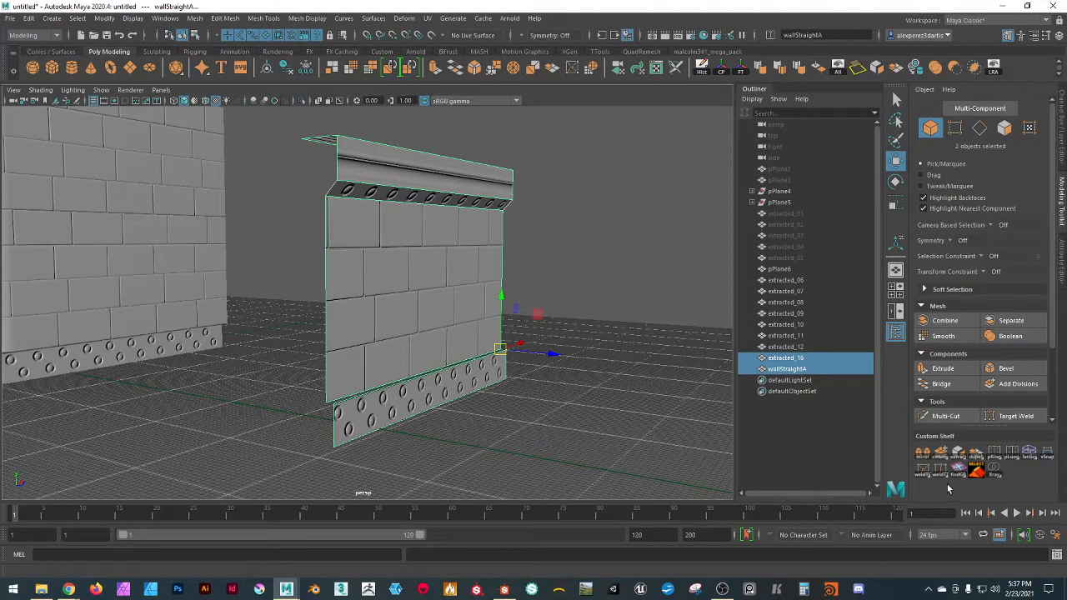
click(943, 454)
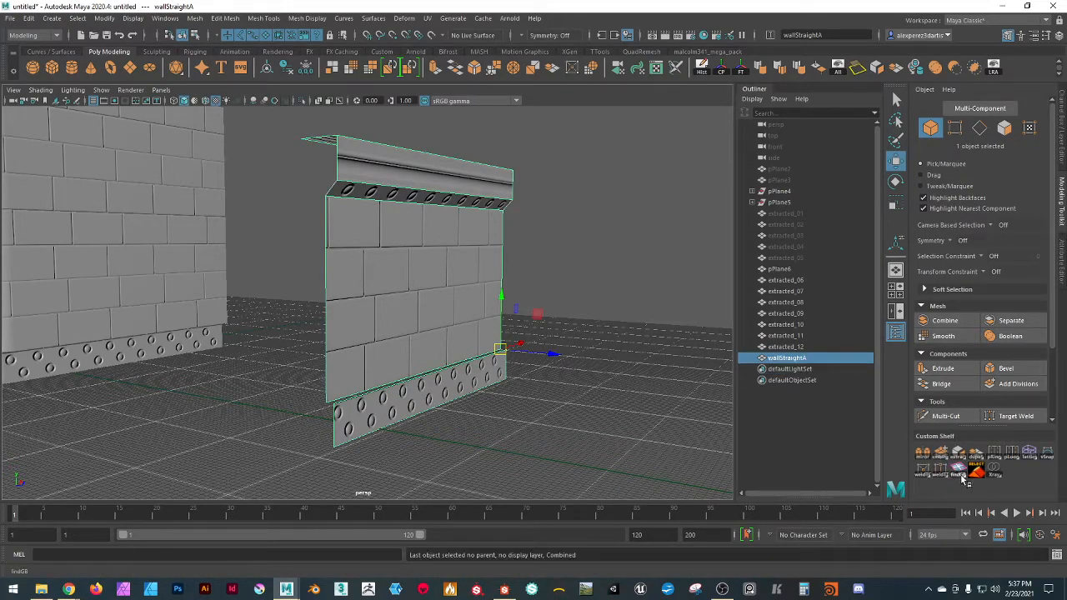
- Merge the border vertices of the newly combined wallStraightA
right_click(963, 475)
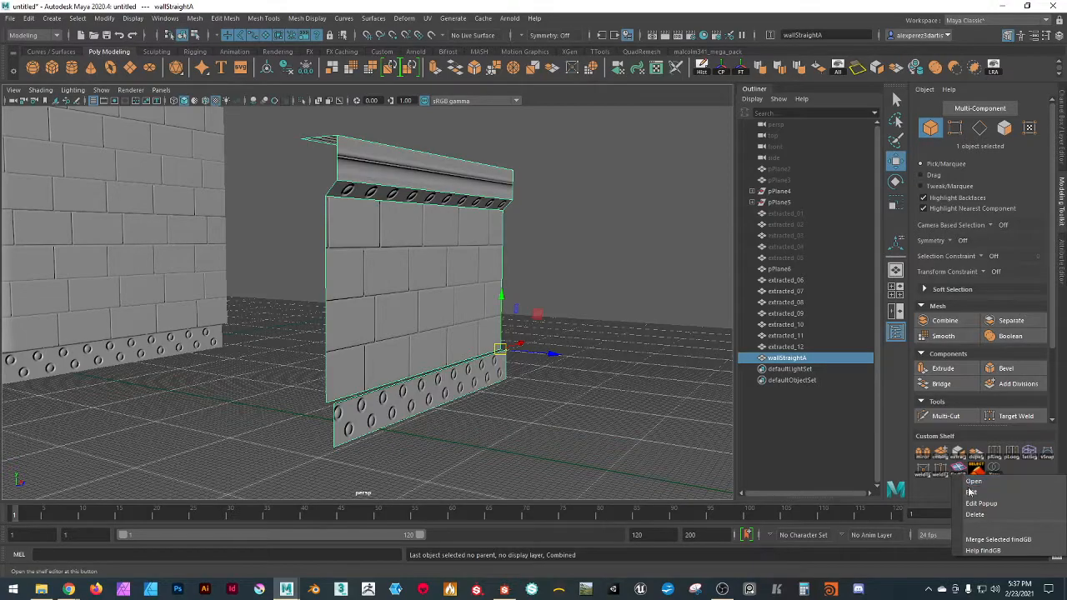
click(989, 541)
click(652, 346)
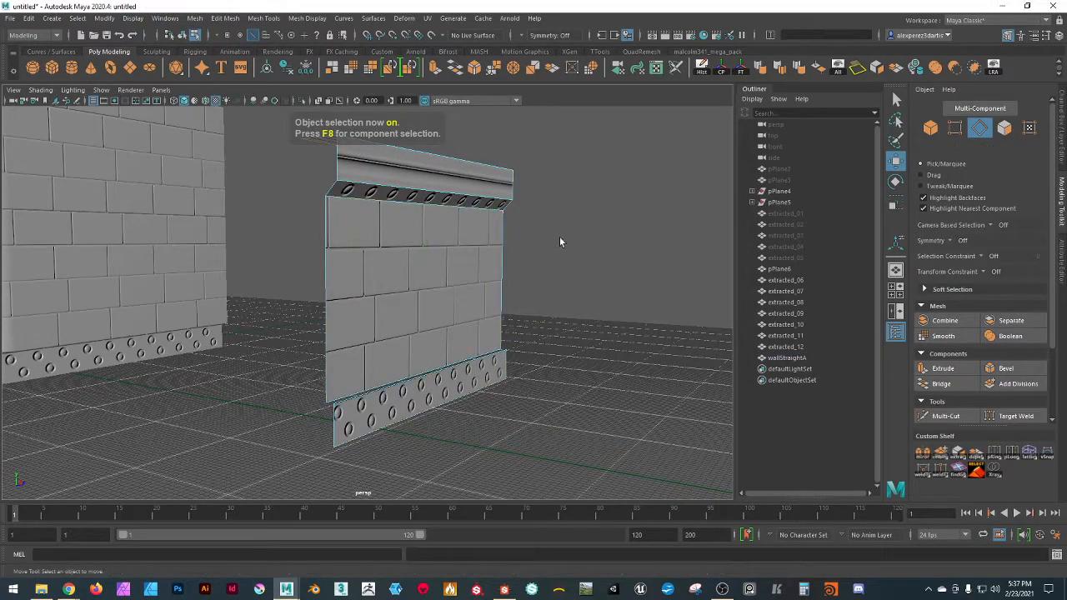
alt+drag(592, 239, 573, 259)
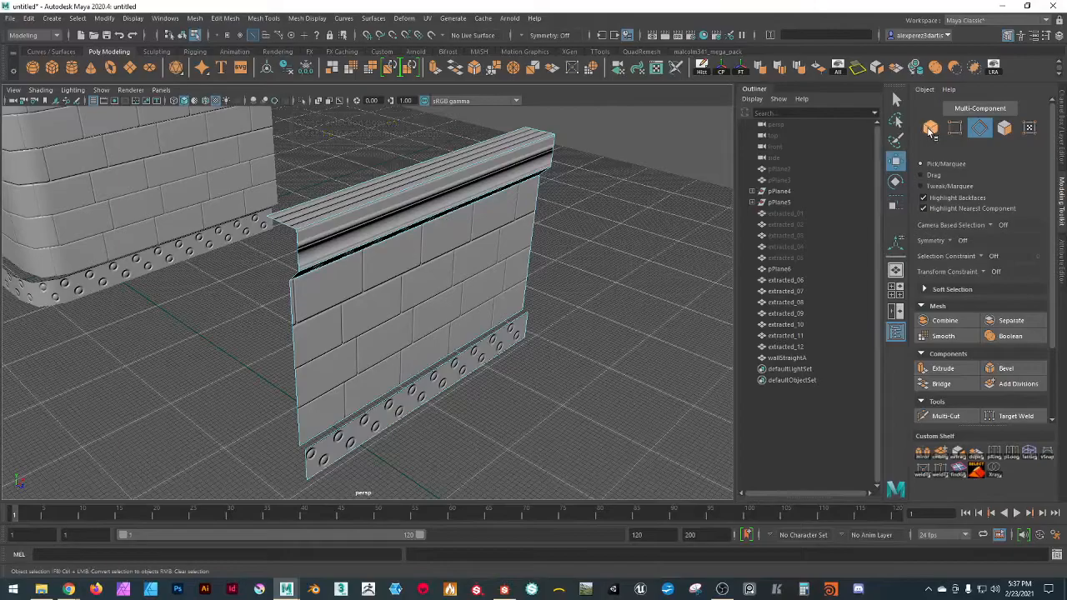
- Check the remaining border edges of wallStraightA from several angles and return to whole-object selection
click(632, 238)
click(407, 218)
alt+drag(410, 222, 475, 294)
click(958, 469)
alt+drag(582, 206, 629, 307)
click(594, 313)
alt+drag(553, 338, 469, 297)
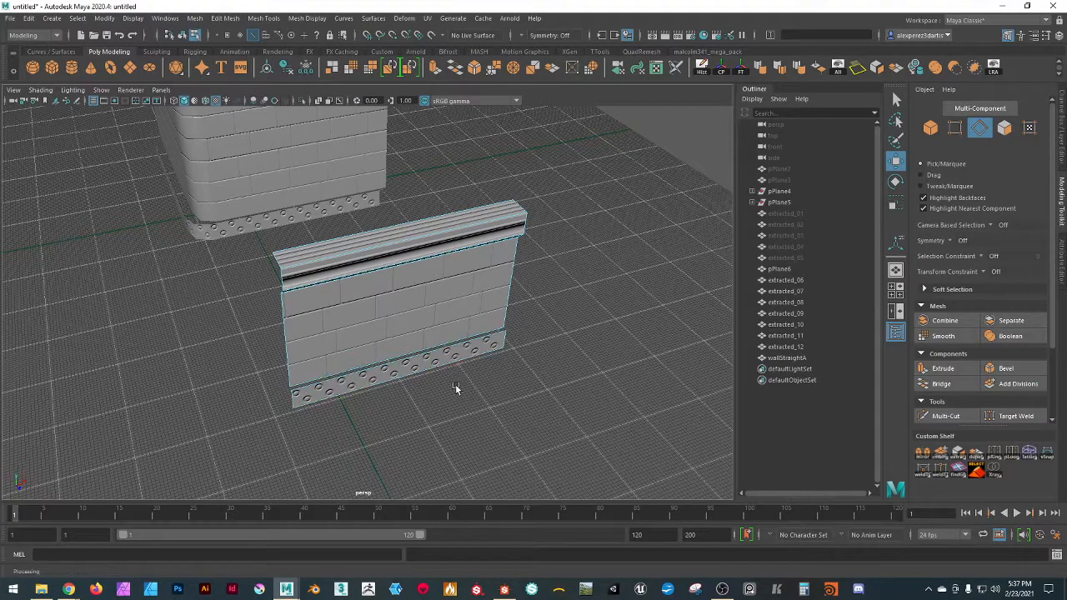
click(931, 129)
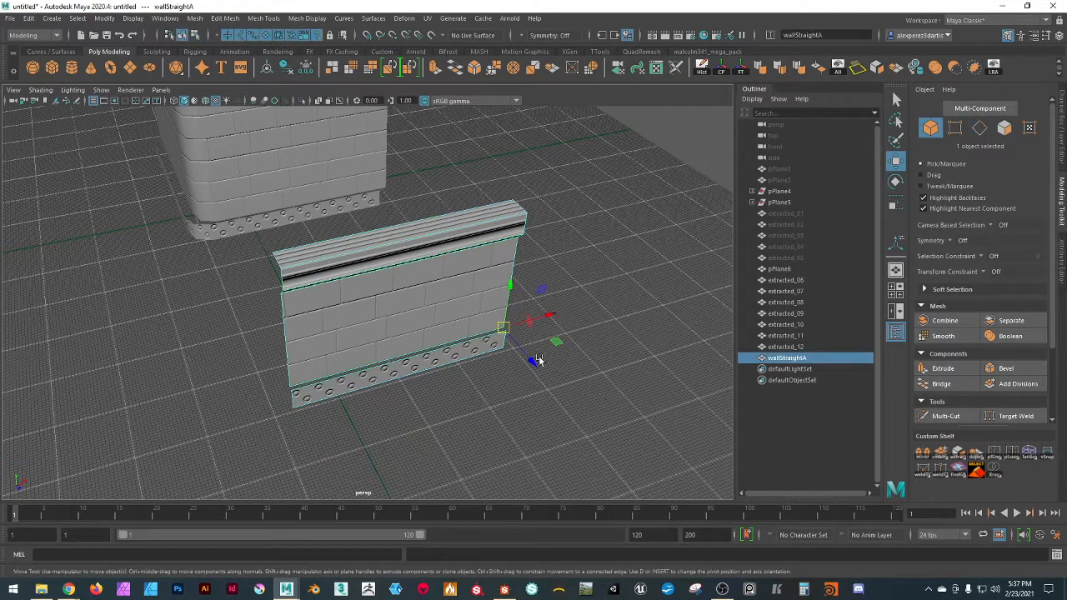
- Insert edge loops close to the cornice's upper front edge with Multi-Cut
alt+drag(538, 362, 588, 346)
scroll(413, 395, up, 3)
mouse_move(413, 396)
alt+mouse_down()
mouse_move(436, 338)
mouse_move(375, 376)
mouse_move(424, 370)
mouse_move(435, 382)
mouse_move(426, 402)
alt+mouse_up()
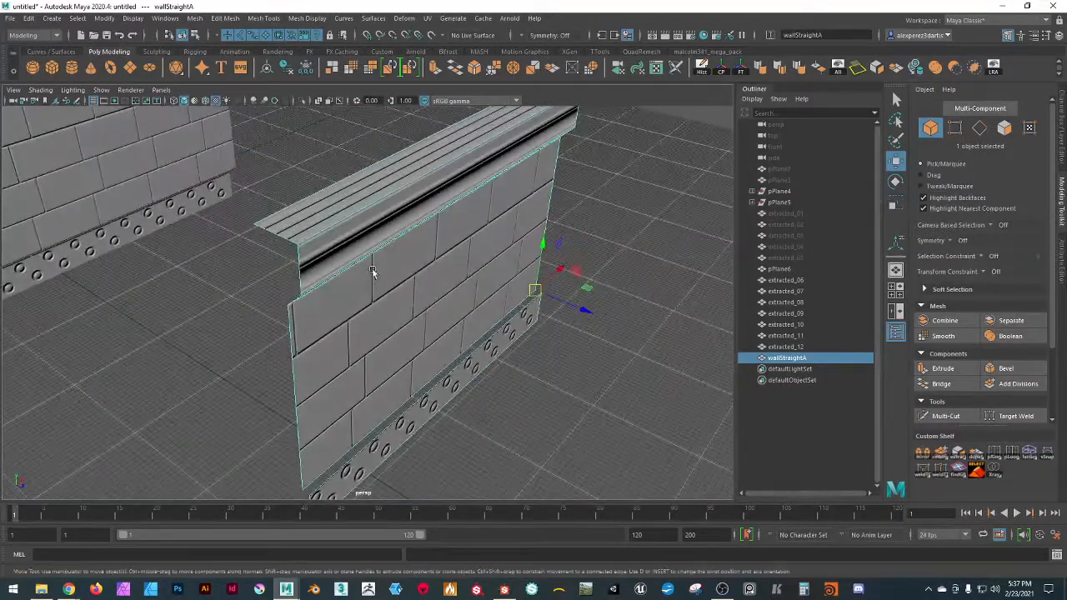
alt+middle_drag(372, 269, 344, 357)
scroll(332, 366, up, 3)
alt+drag(332, 368, 322, 300)
alt+right_drag(322, 300, 321, 328)
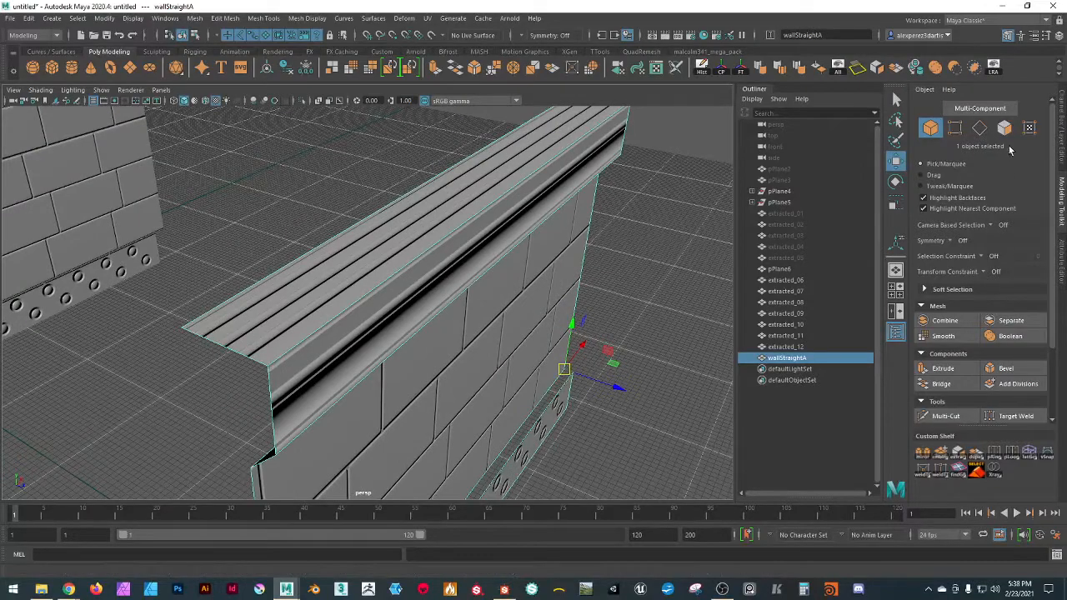
click(980, 127)
click(939, 414)
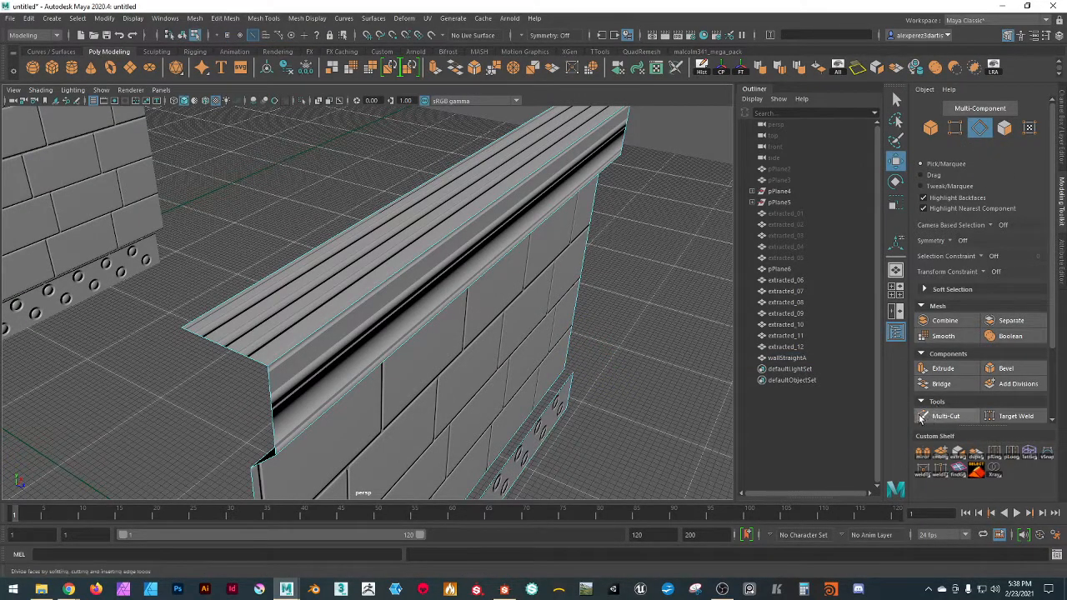
ctrl+click(260, 361)
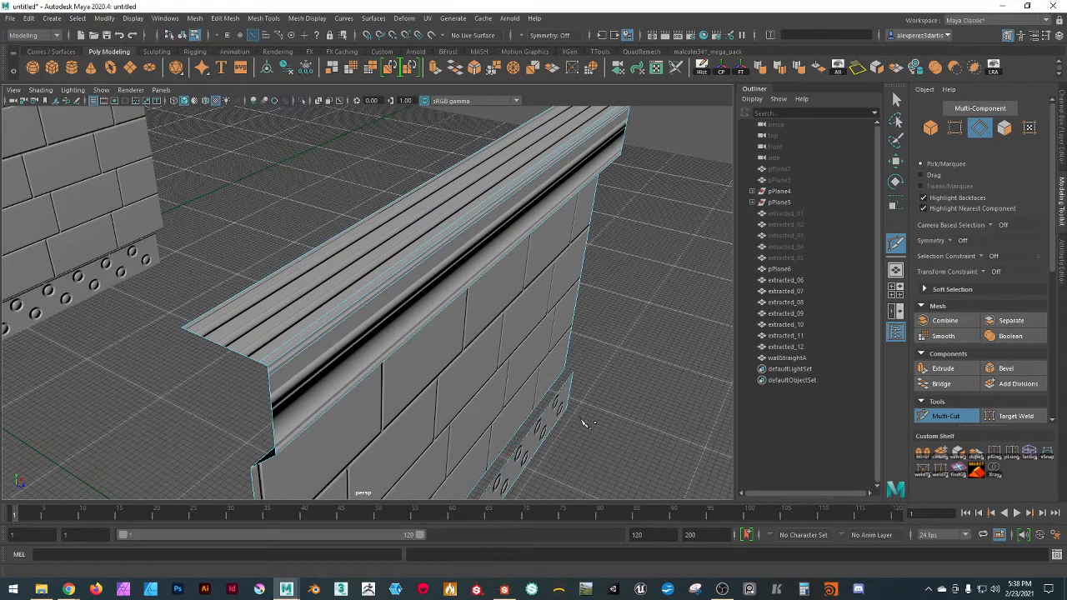
key(w)
- Move the cornice's upper front corner edge slightly inward and down to round the profile, then return to object selection
click(307, 339)
alt+drag(517, 410, 553, 361)
alt+drag(563, 312, 592, 258)
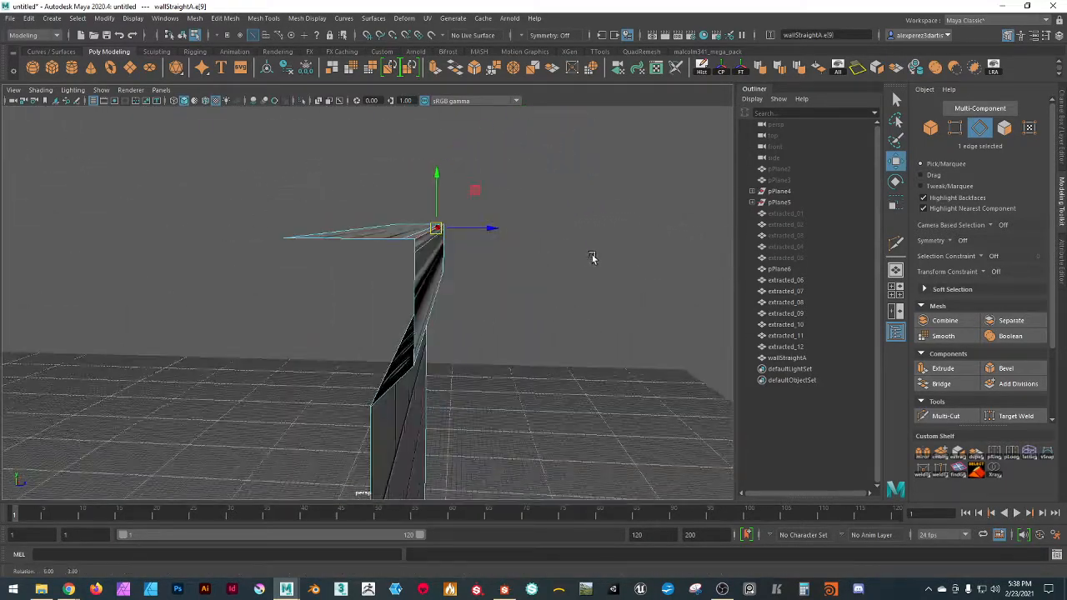
double_click(896, 161)
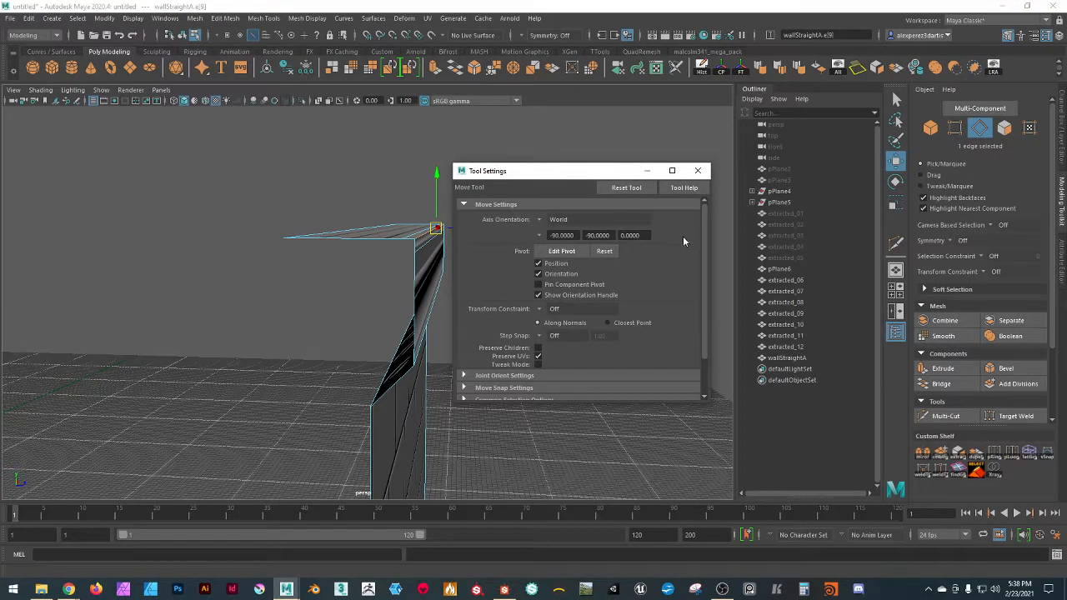
click(699, 173)
alt+drag(634, 202, 621, 239)
drag(475, 198, 476, 199)
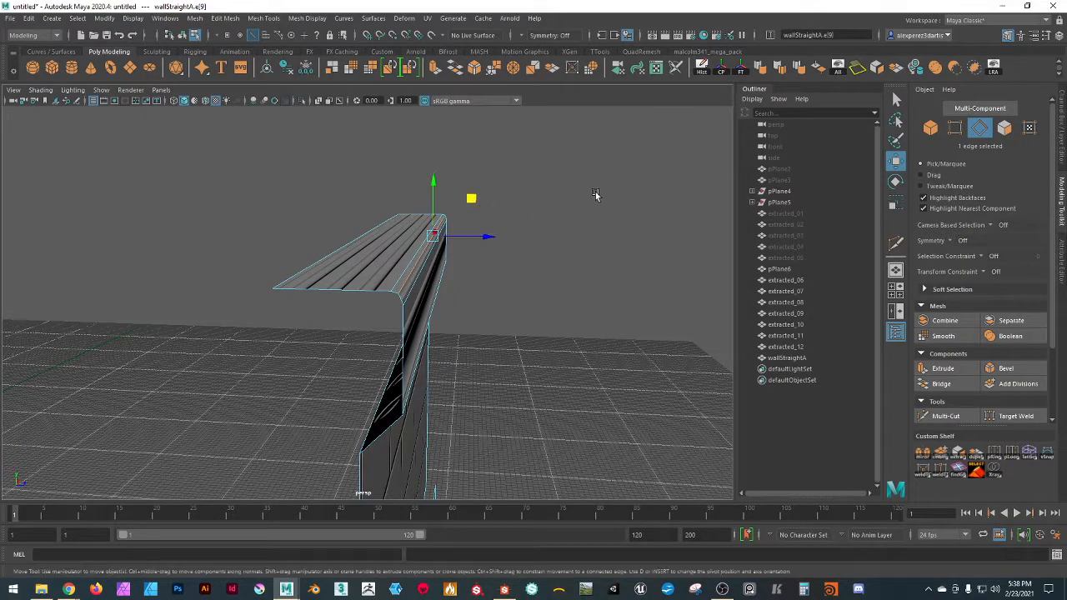
click(596, 195)
scroll(593, 204, down, 3)
click(930, 127)
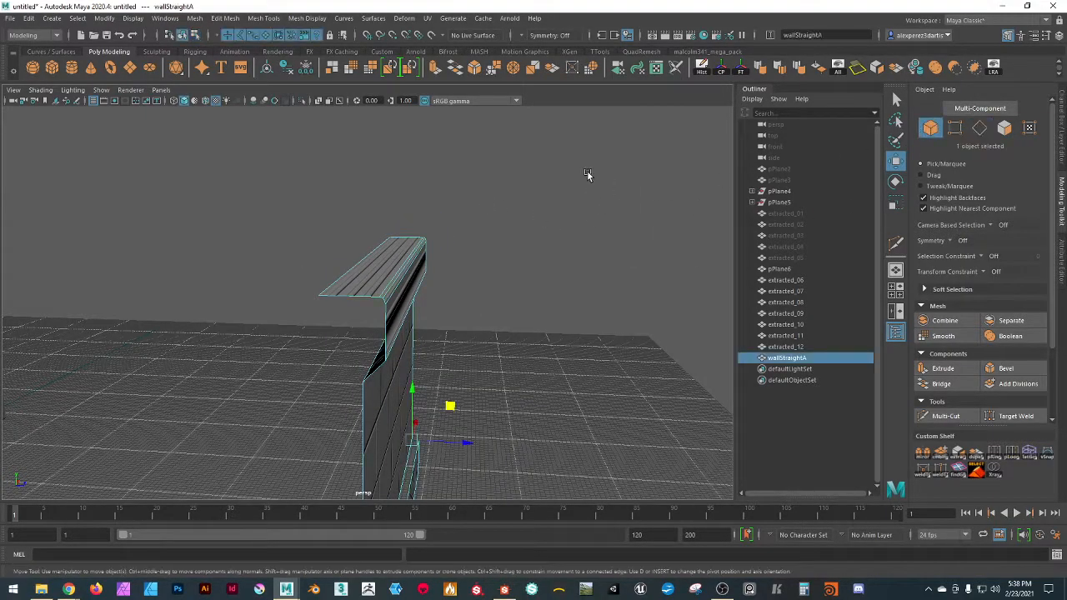
- Delete the ringed base strip face from wallStraightA and return to object selection
click(587, 172)
scroll(582, 219, down, 5)
alt+drag(580, 231, 412, 298)
click(400, 298)
alt+drag(441, 339, 357, 356)
scroll(448, 404, up, 4)
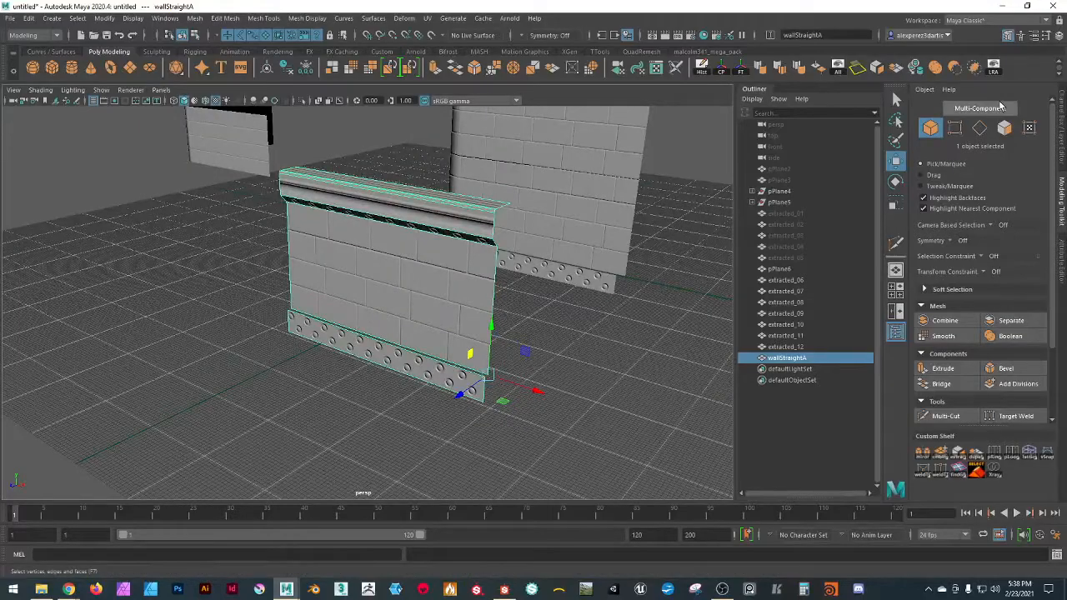
click(1005, 127)
click(449, 382)
click(449, 382)
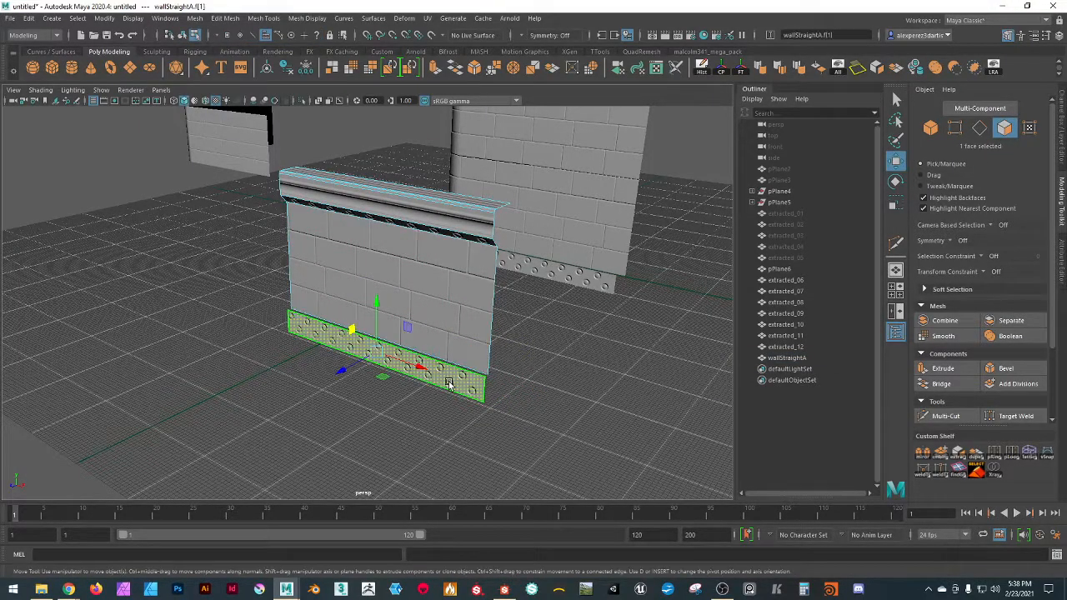
key(Delete)
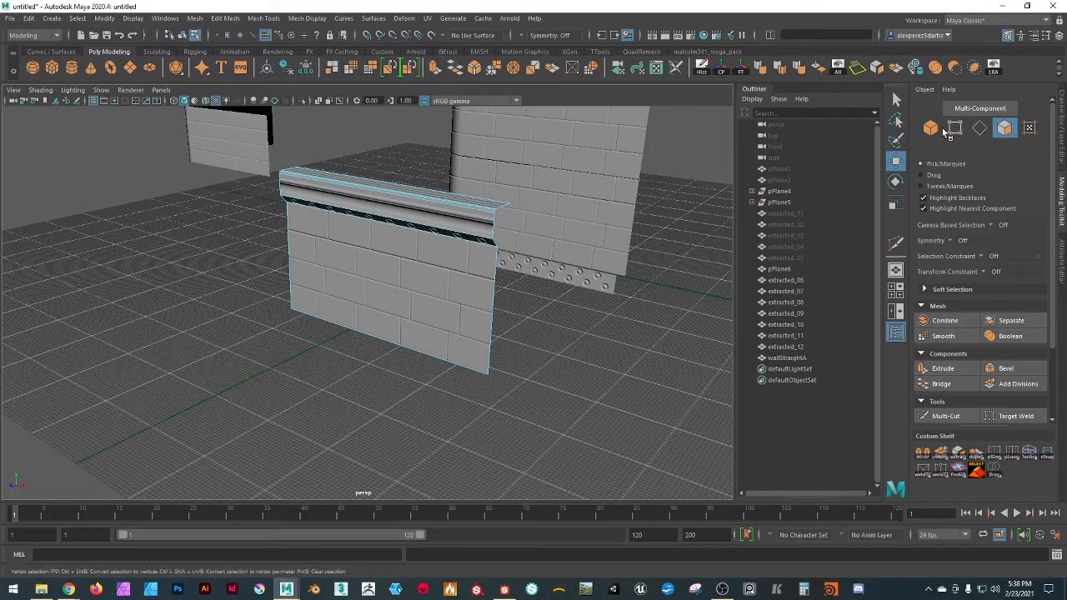
key(F8)
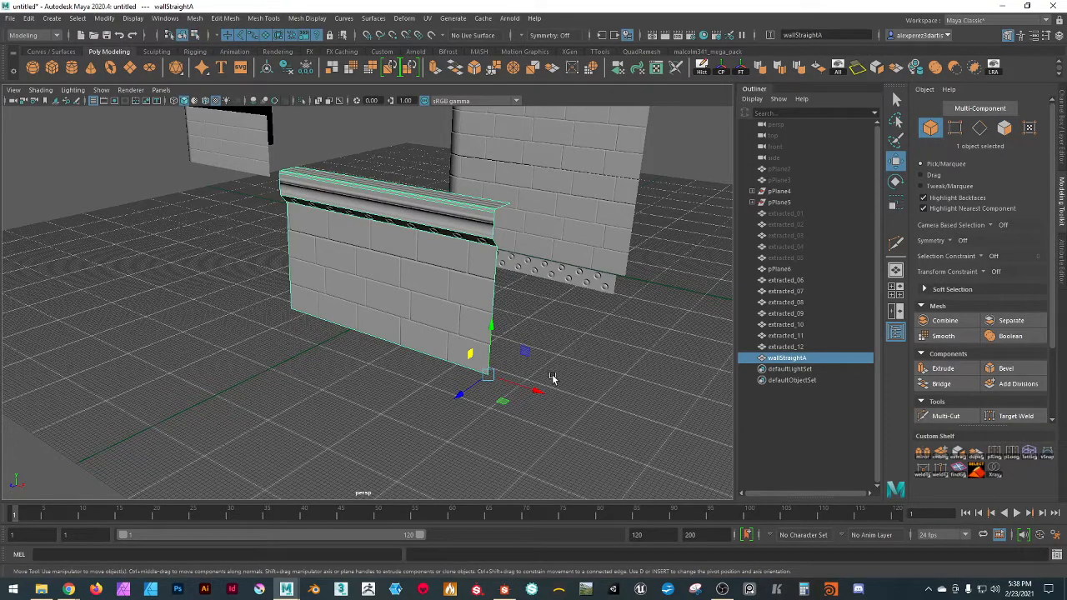
- Lower wallStraightA to the ground and snap it to the grid in the front view at X 300, Y 0
key(v)
drag(492, 332, 484, 407)
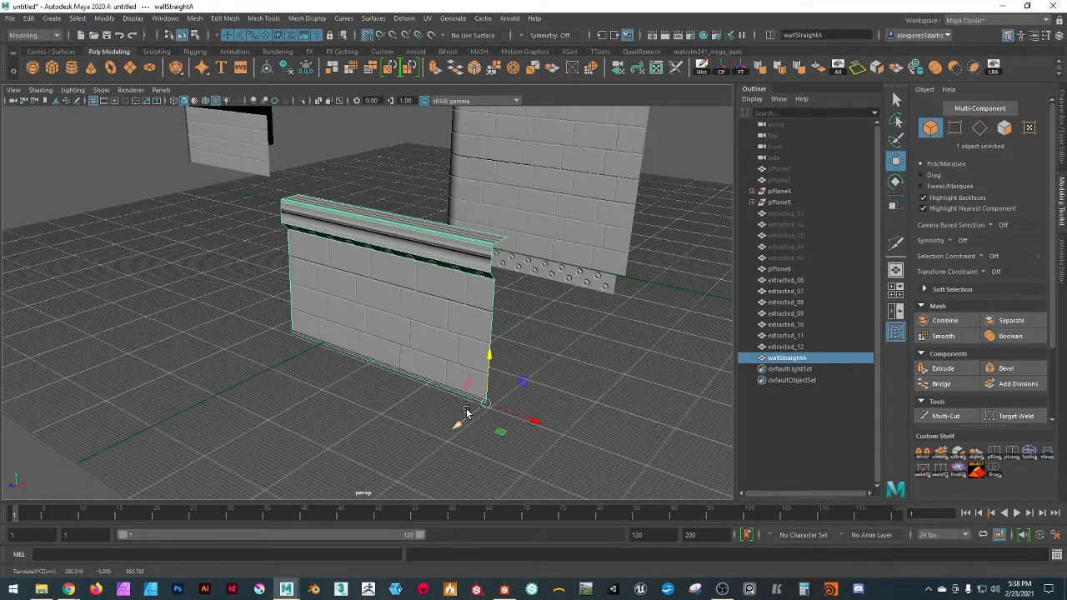
click(161, 90)
mouse_move(234, 124)
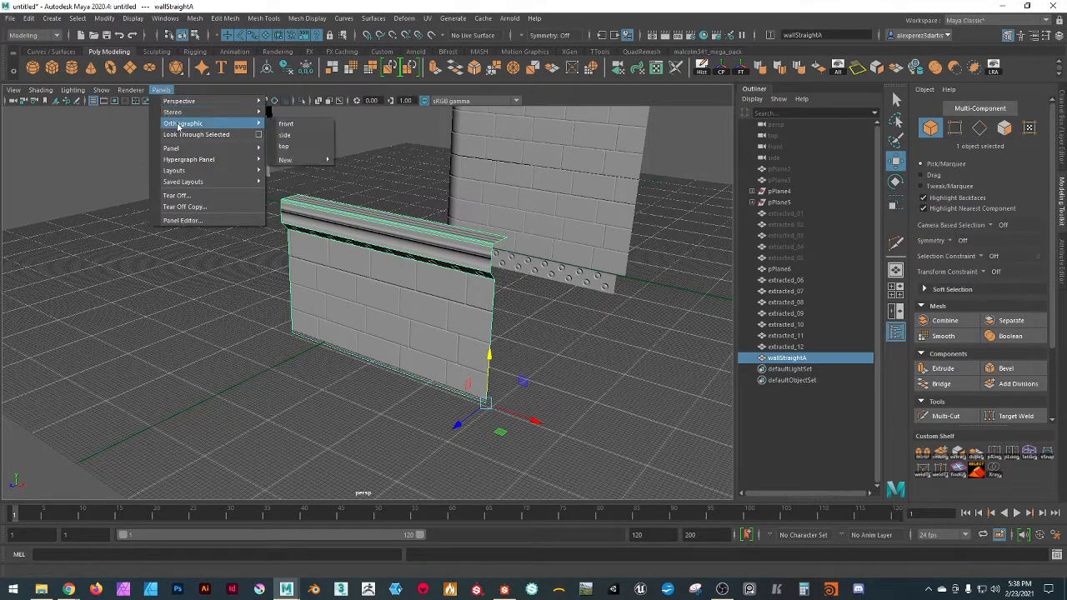
click(287, 124)
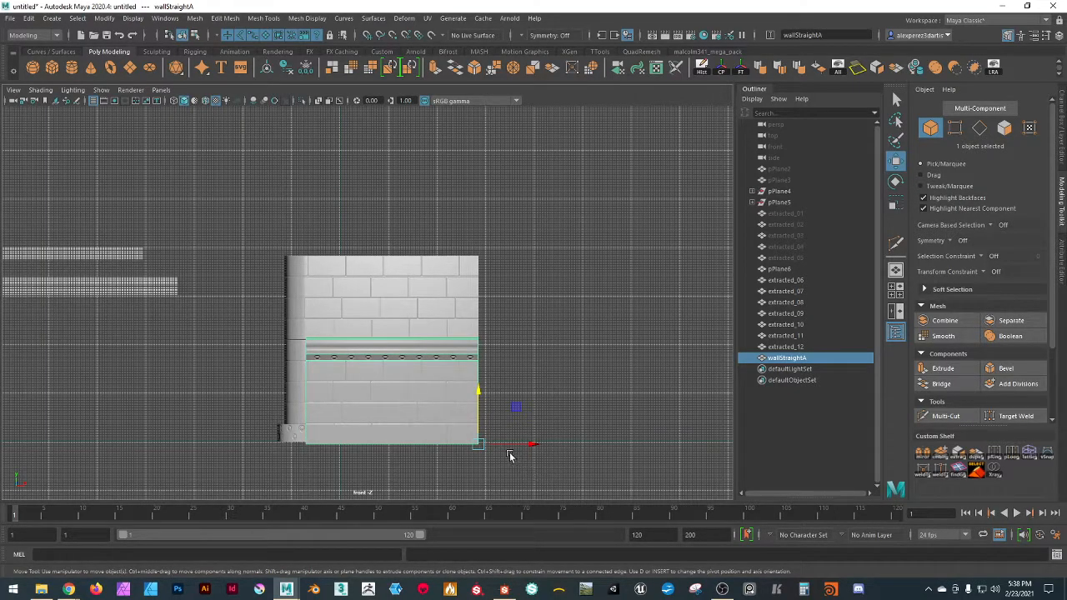
drag(479, 390, 487, 444)
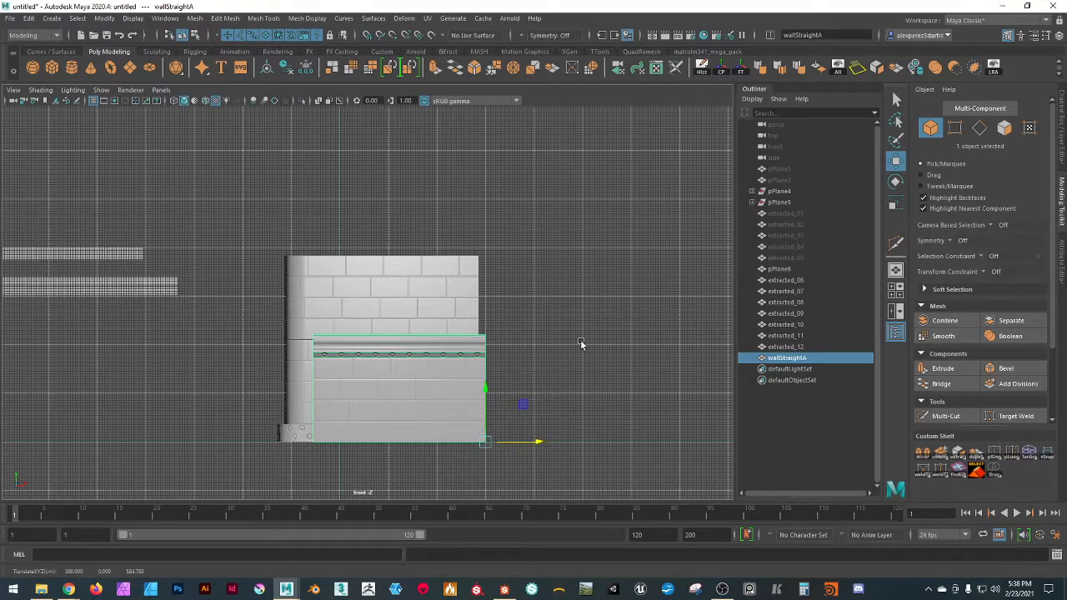
- Delete the old brick pieces extracted_12, extracted_11 and extracted_10 from around wallStraightA
scroll(581, 343, down, 2)
click(341, 291)
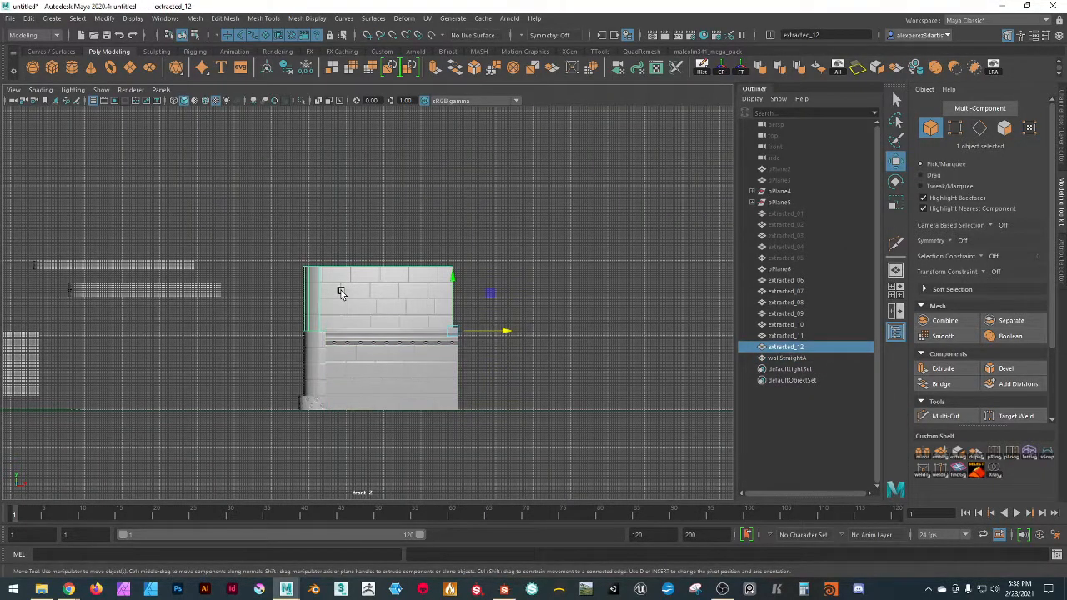
key(Delete)
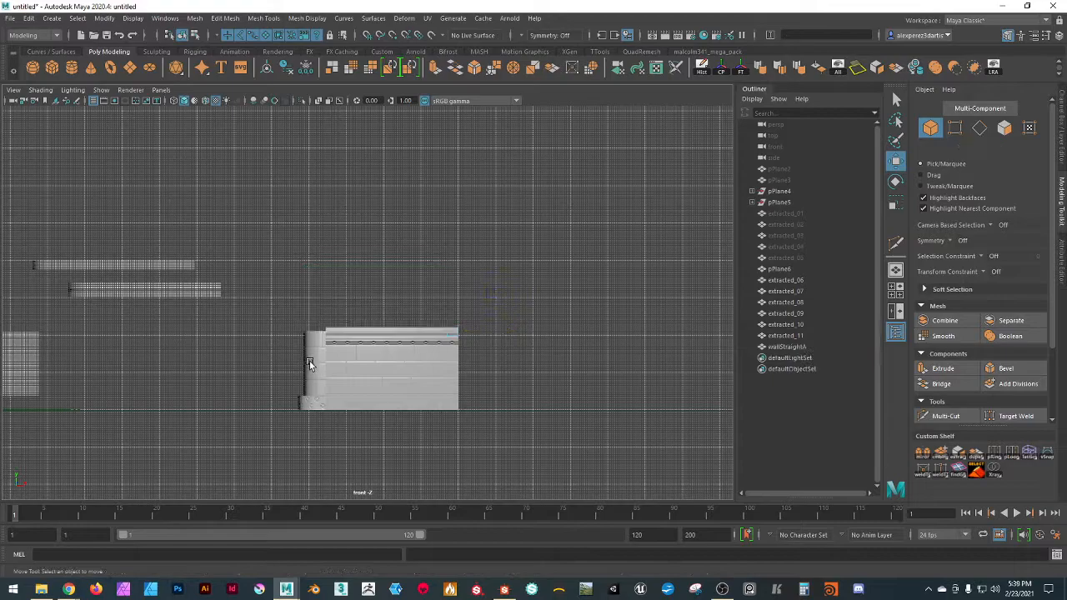
click(310, 365)
key(Delete)
click(310, 408)
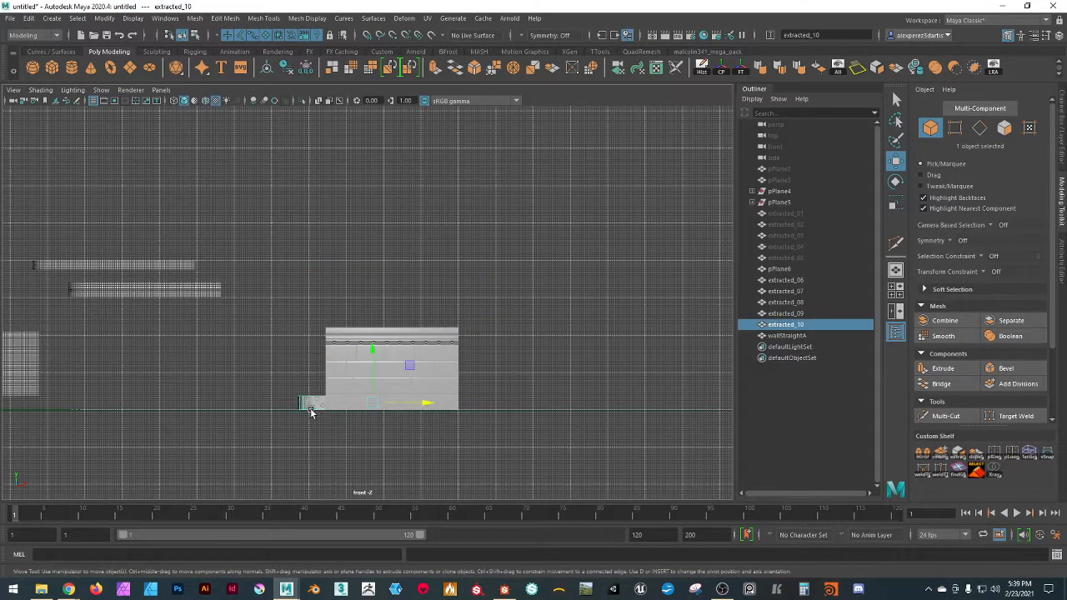
key(Delete)
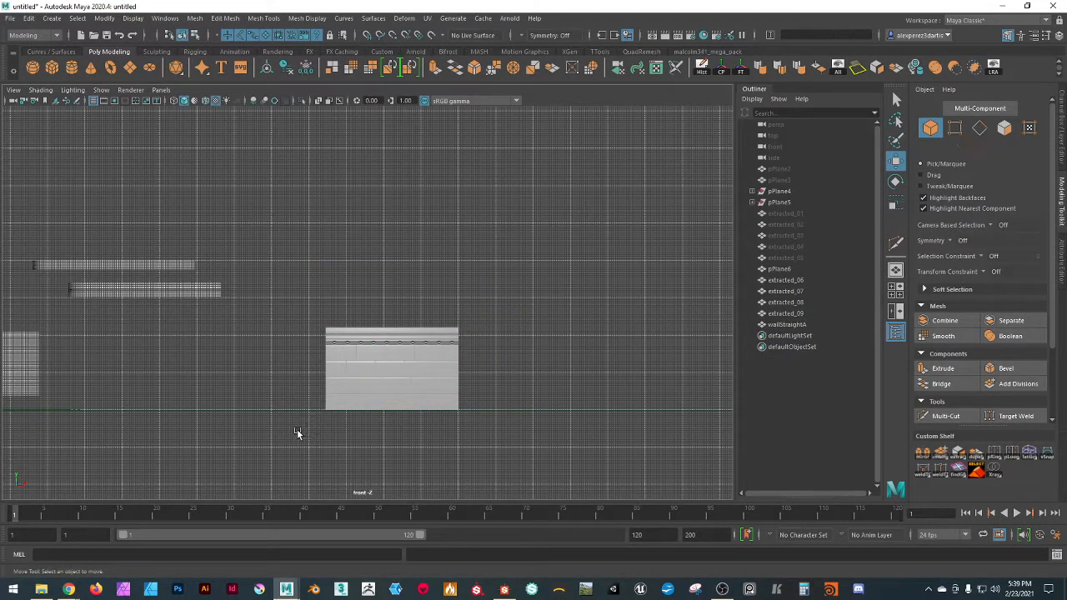
- Duplicate wallStraightA and stack the copy directly above the original's cornice, at Y 220
click(440, 406)
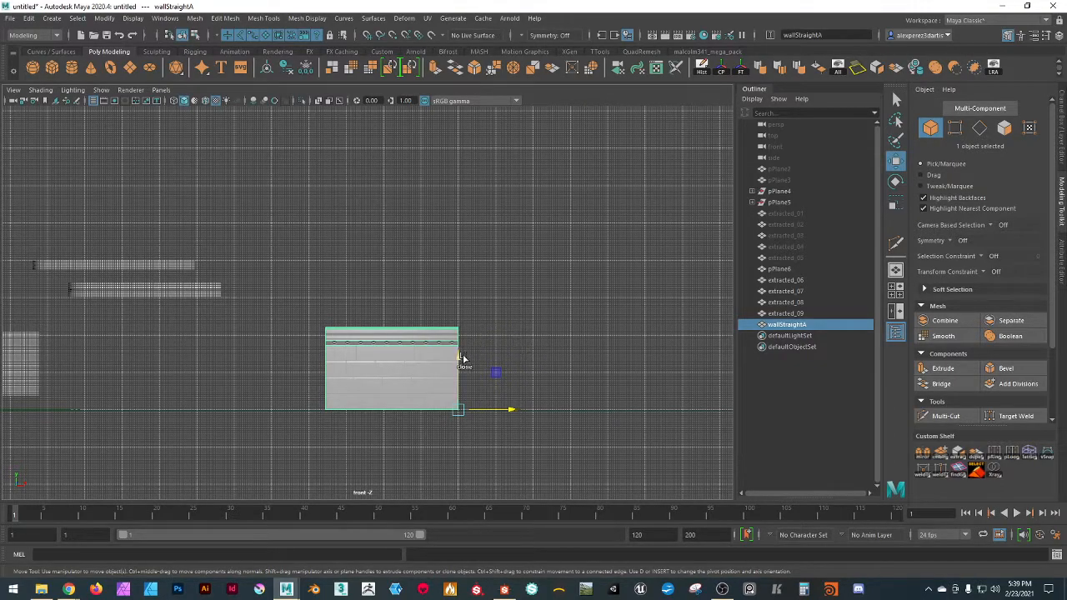
shift+drag(460, 359, 466, 249)
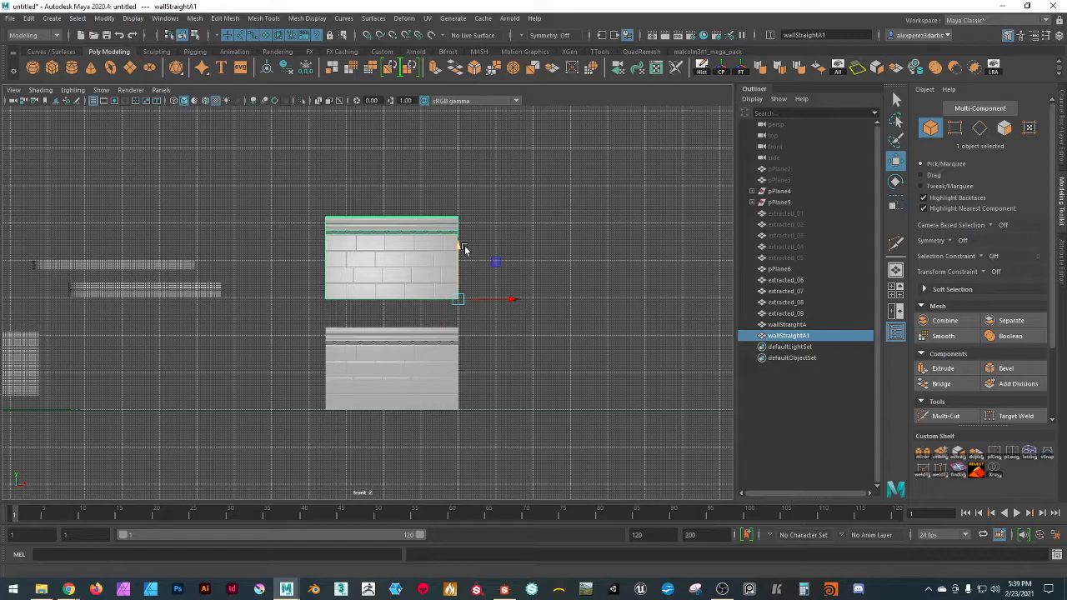
drag(460, 245, 454, 329)
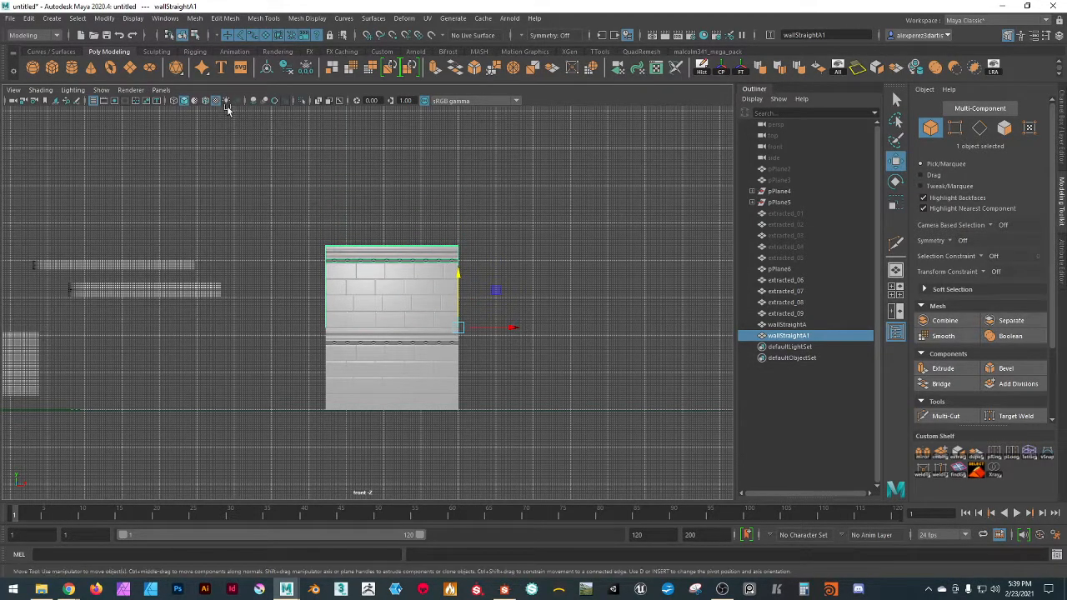
- In the perspective view, move the upper wall copy along Z onto the lower cornice's ledge, snapped to Z 580
click(161, 89)
mouse_move(208, 100)
click(286, 103)
alt+drag(321, 326, 476, 331)
alt+drag(470, 269, 490, 386)
drag(505, 294, 438, 282)
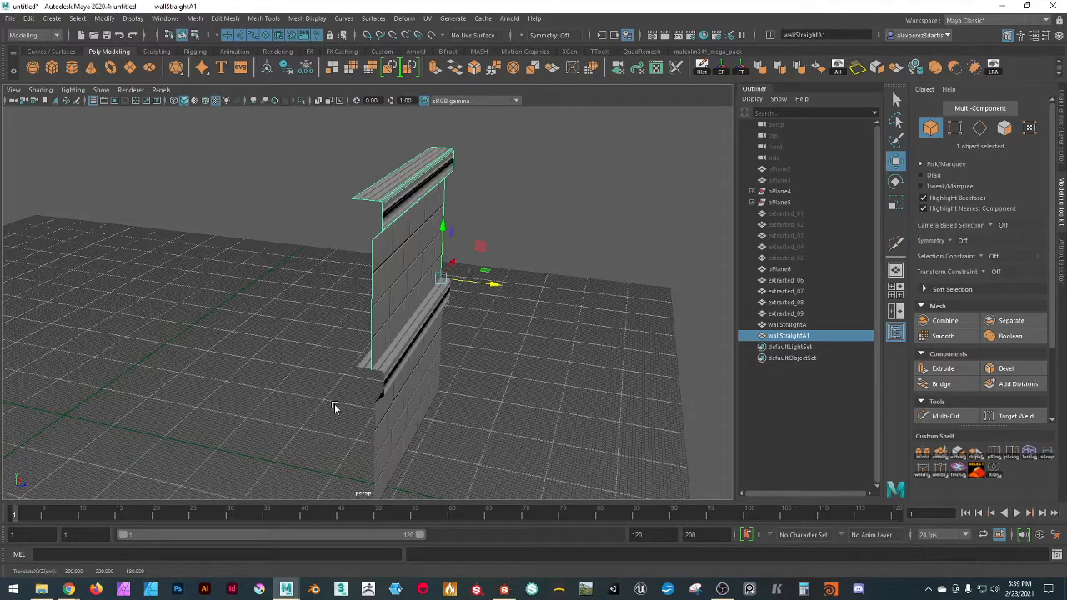
- Cut an edge along the lower cornice's top ledge where the upper wall meets it, using Multi-Cut
scroll(335, 409, up, 3)
key(super)
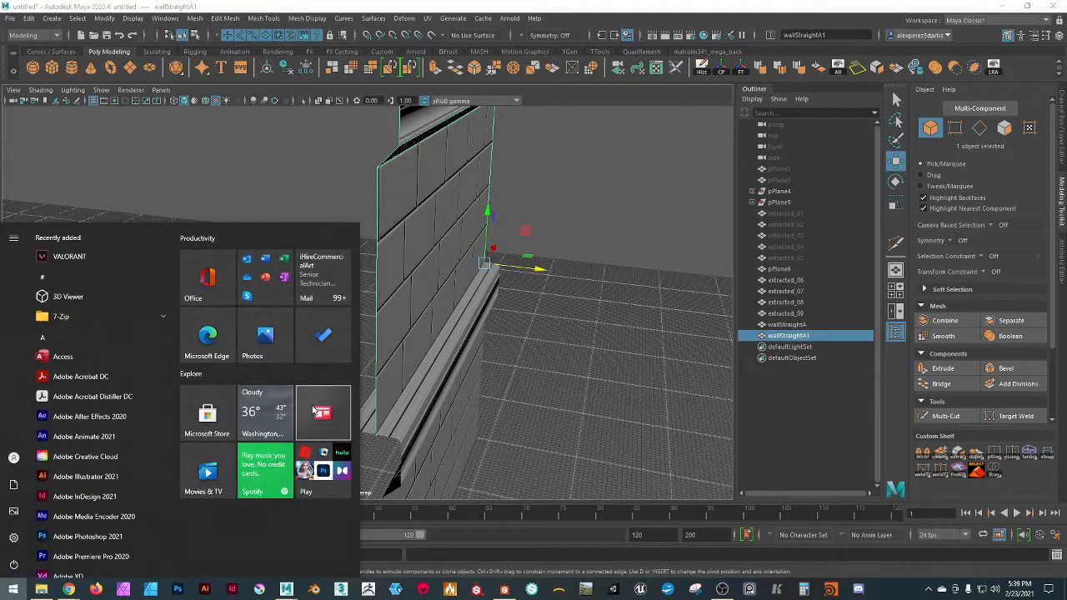
click(513, 413)
click(359, 420)
key(f)
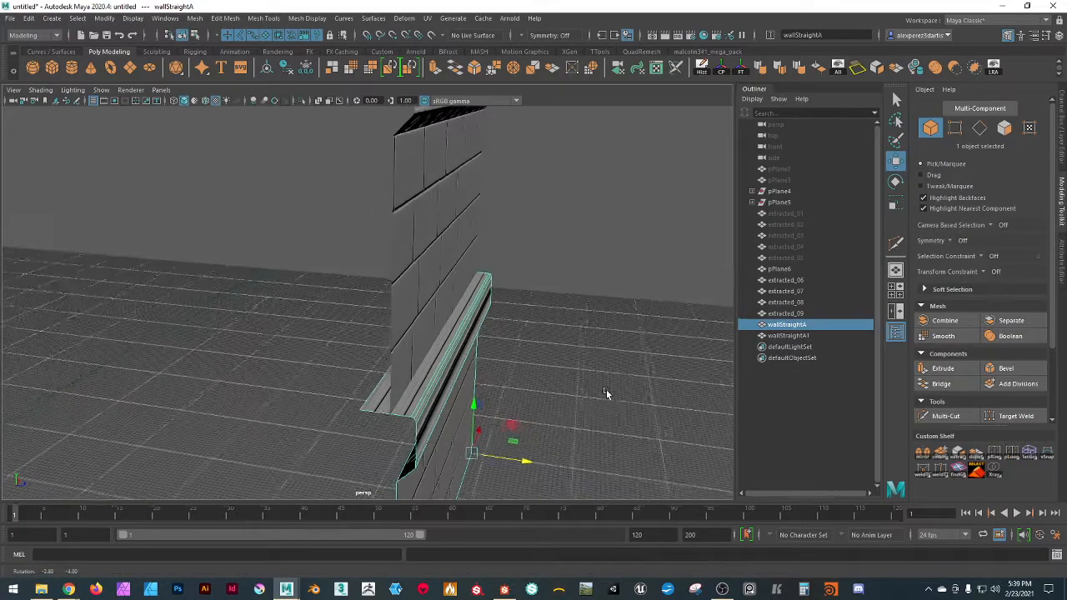
click(899, 243)
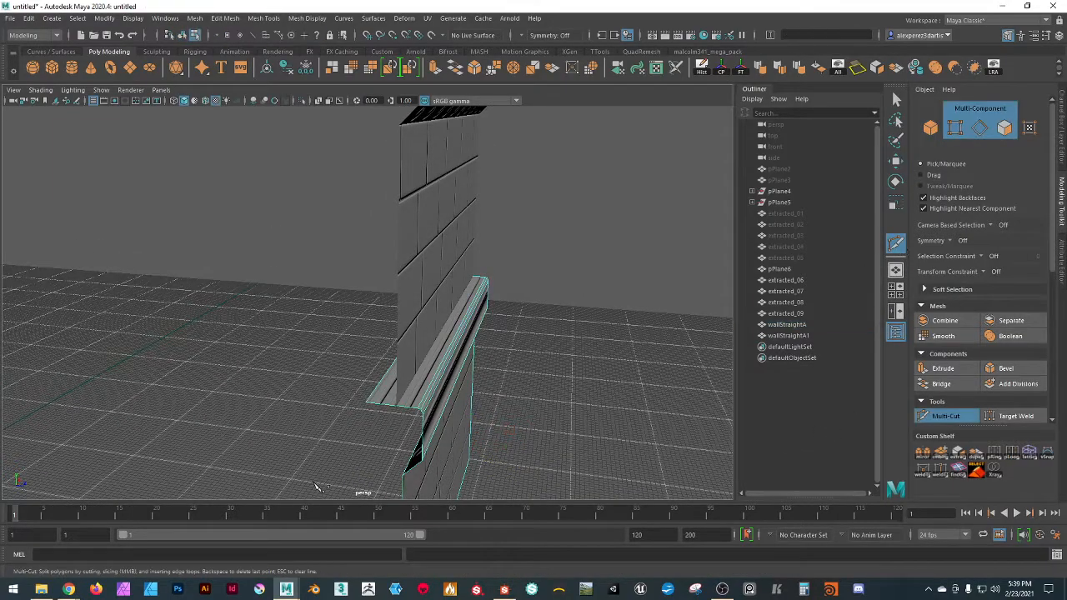
alt+right_drag(291, 433, 362, 500)
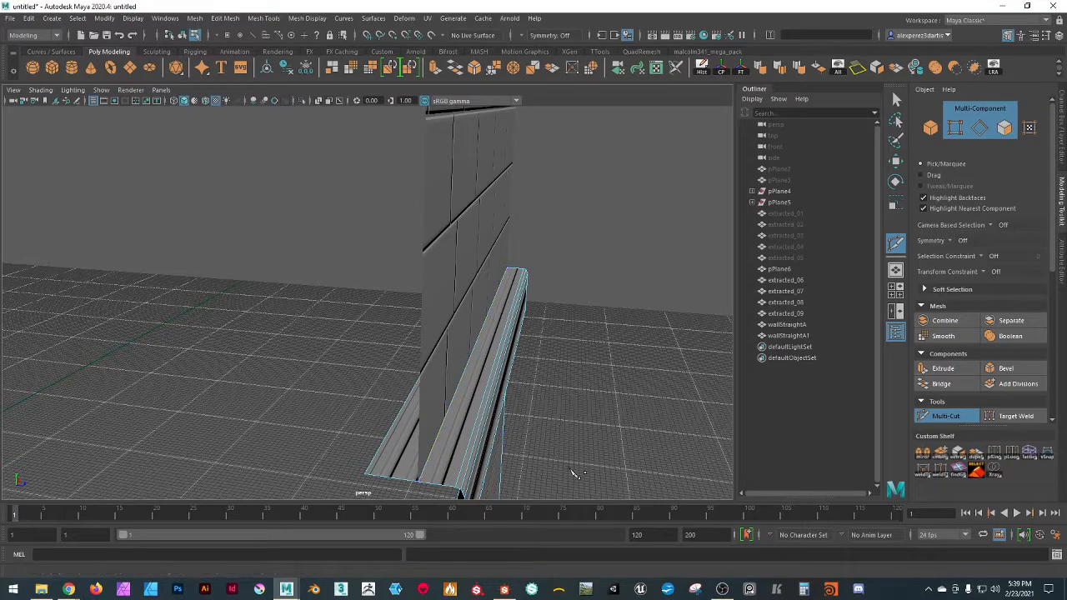
- Delete the lower cornice's ledge face behind the upper wall and return to object selection
key(w)
click(1005, 128)
click(408, 457)
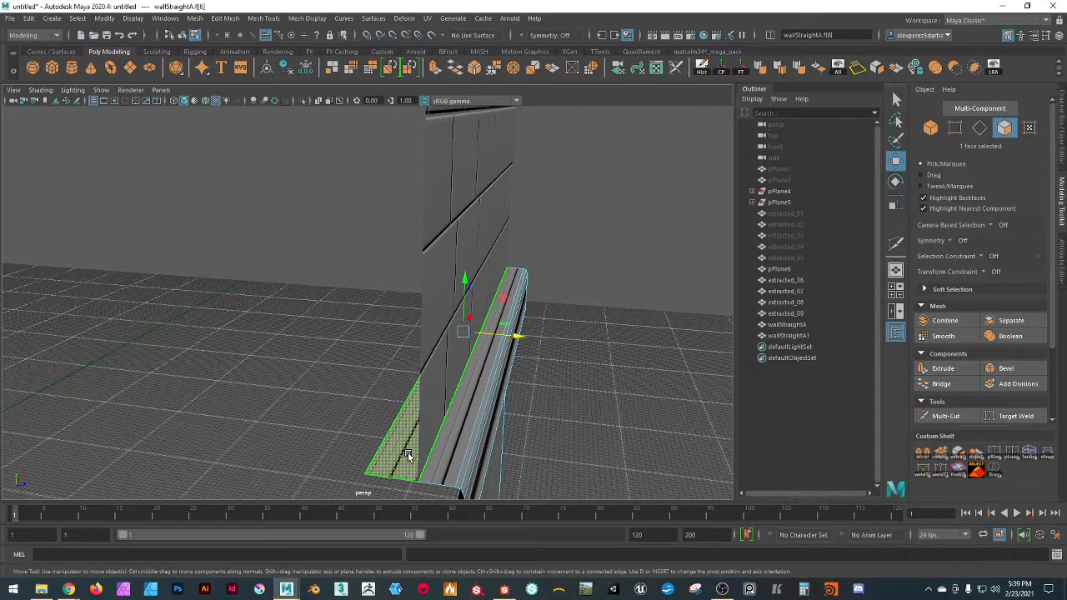
key(Delete)
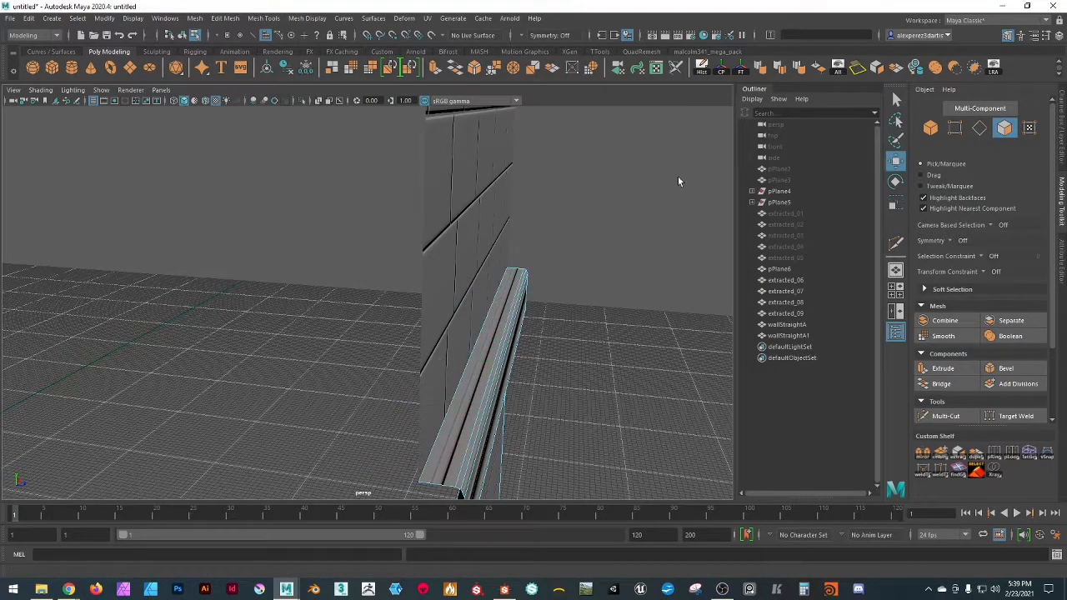
click(932, 130)
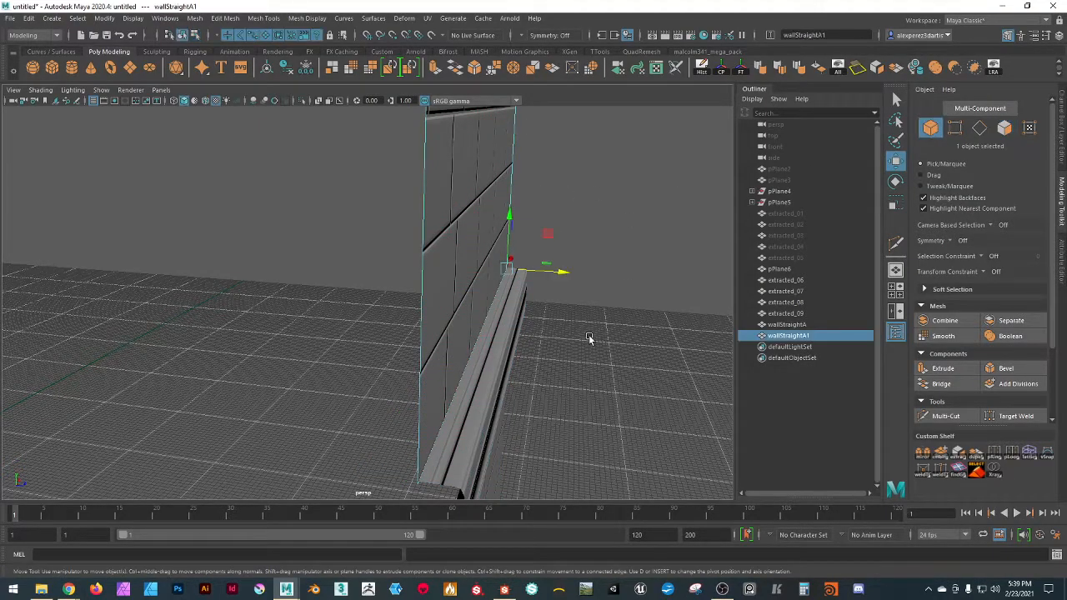
- Combine the upper wall copy and wallStraightA into a single mesh
alt+drag(588, 336, 377, 369)
shift+click(407, 375)
scroll(576, 421, down, 3)
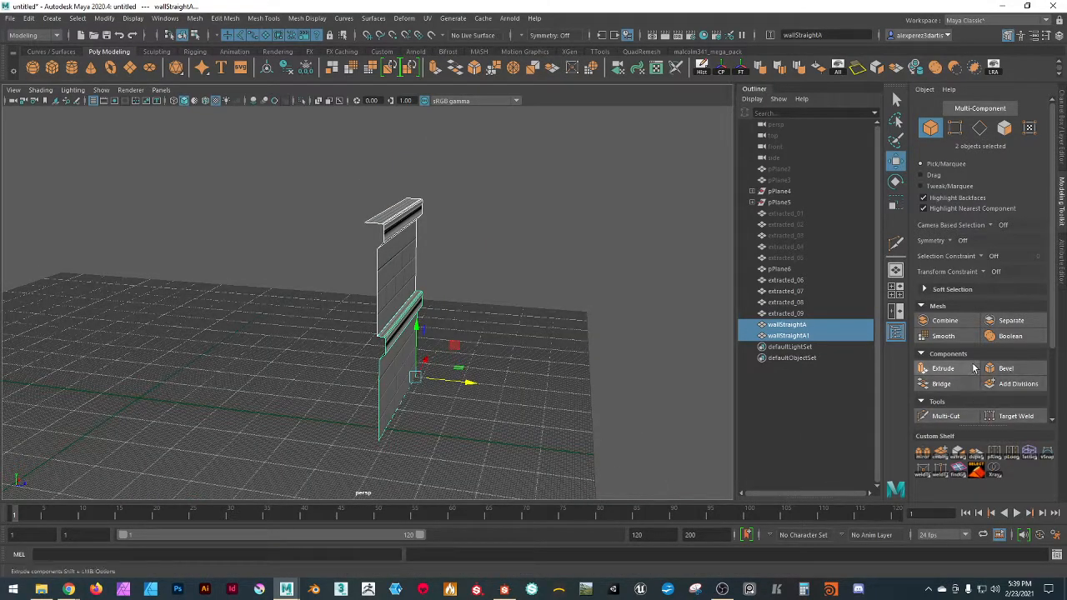
scroll(972, 354, down, 3)
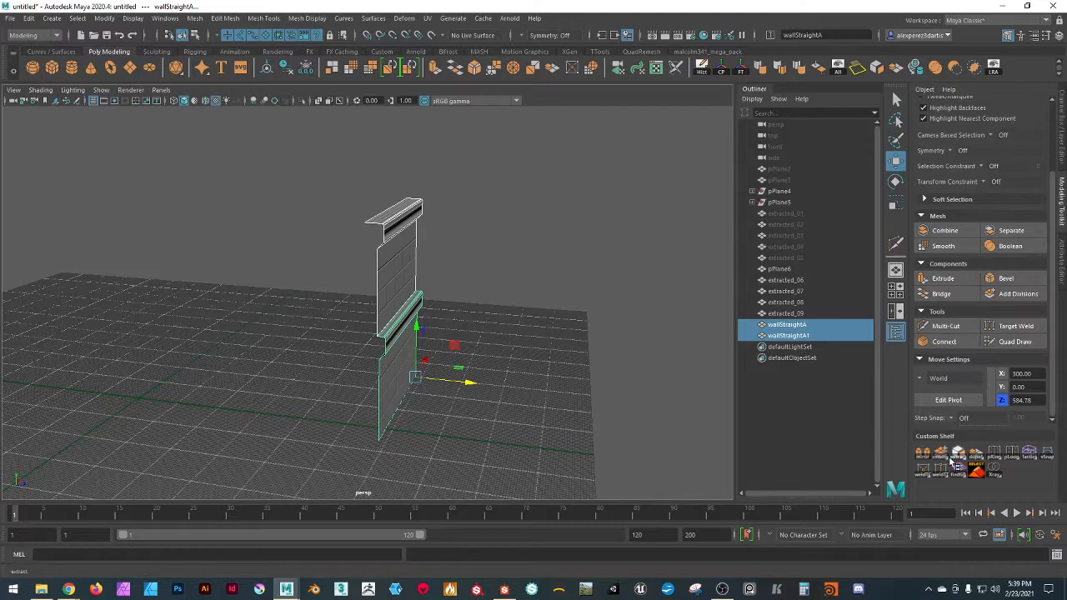
click(567, 248)
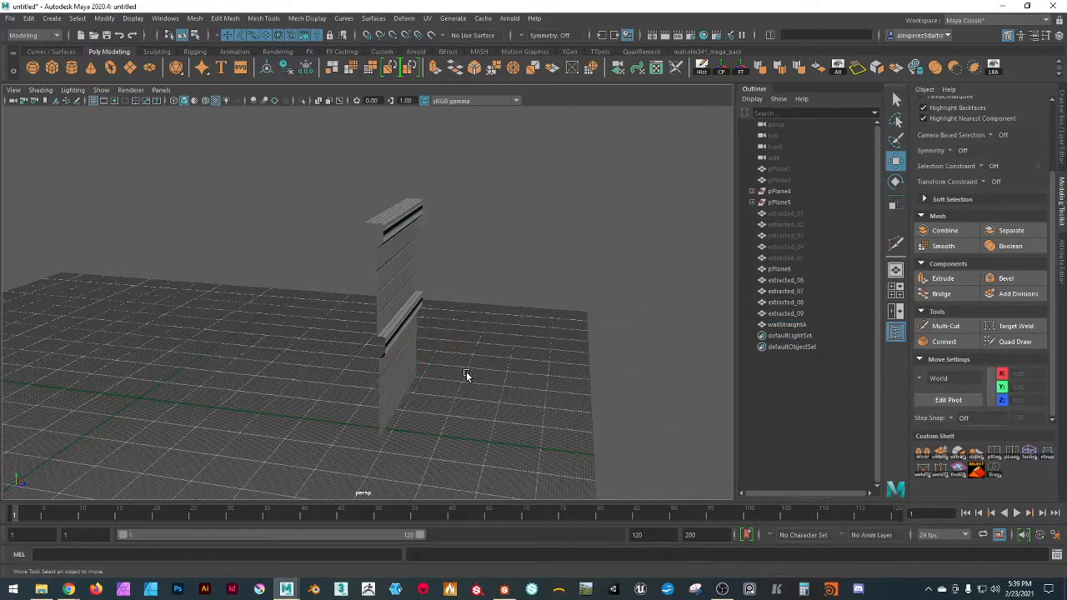
- Find the geometry border edges of the combined wallStraightA to check the seam between its two sections
scroll(467, 375, up, 4)
alt+drag(543, 380, 517, 350)
click(408, 329)
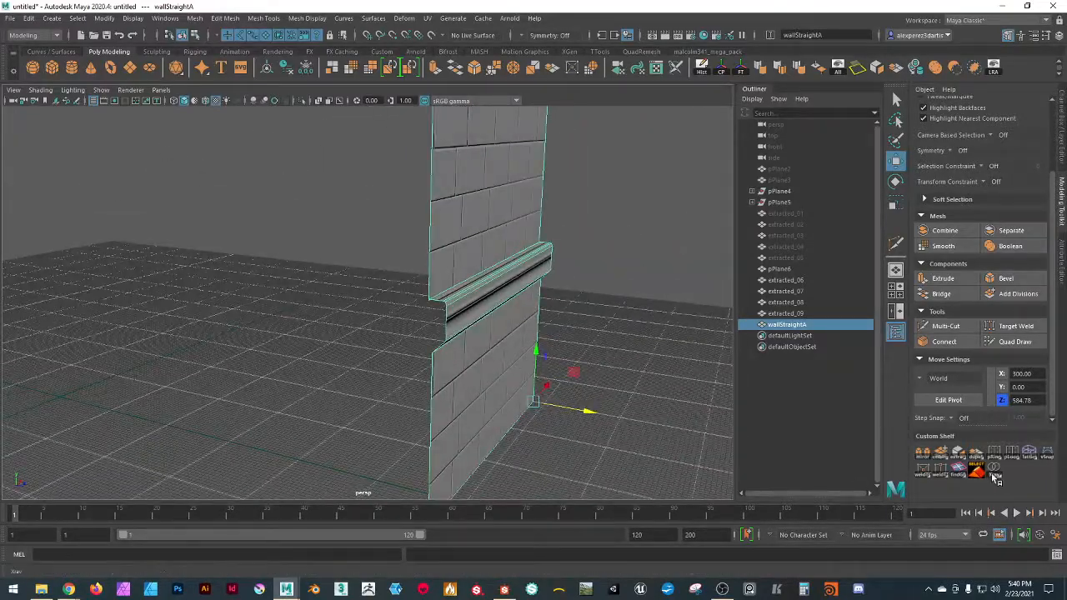
right_click(968, 478)
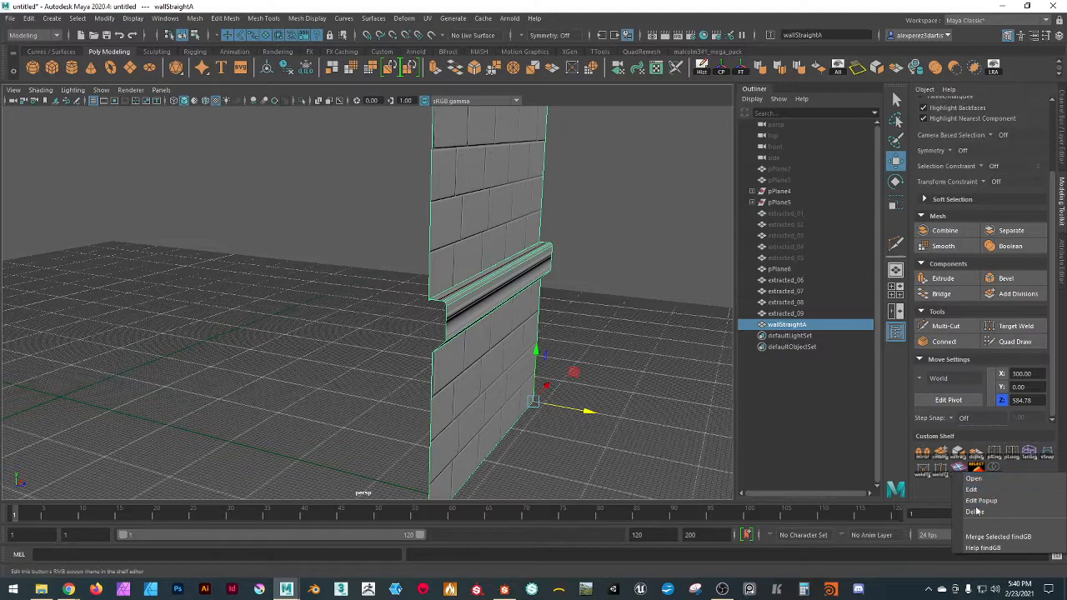
click(991, 537)
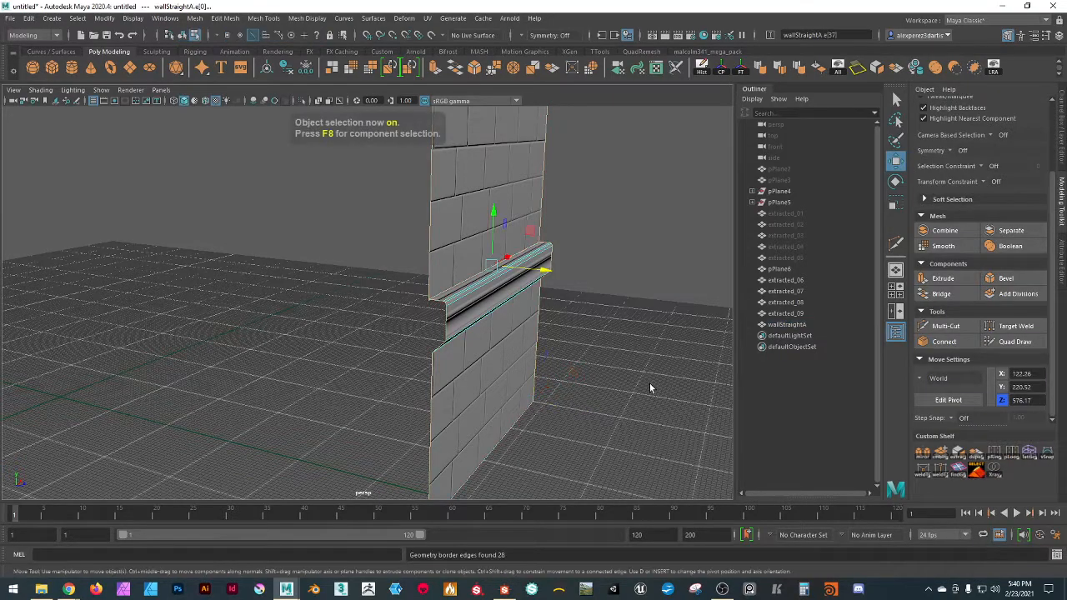
alt+drag(593, 363, 622, 342)
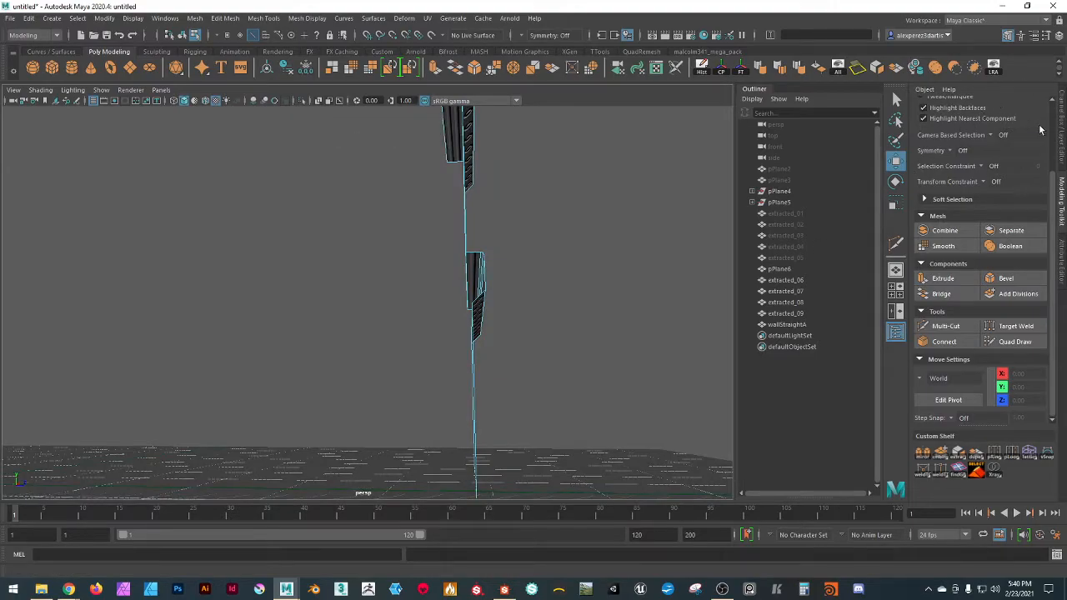
- Merge the vertices where the upper wall meets the lower cornice at one end of the seam
scroll(1039, 138, up, 3)
click(956, 128)
alt+drag(641, 206, 546, 260)
drag(386, 383, 436, 324)
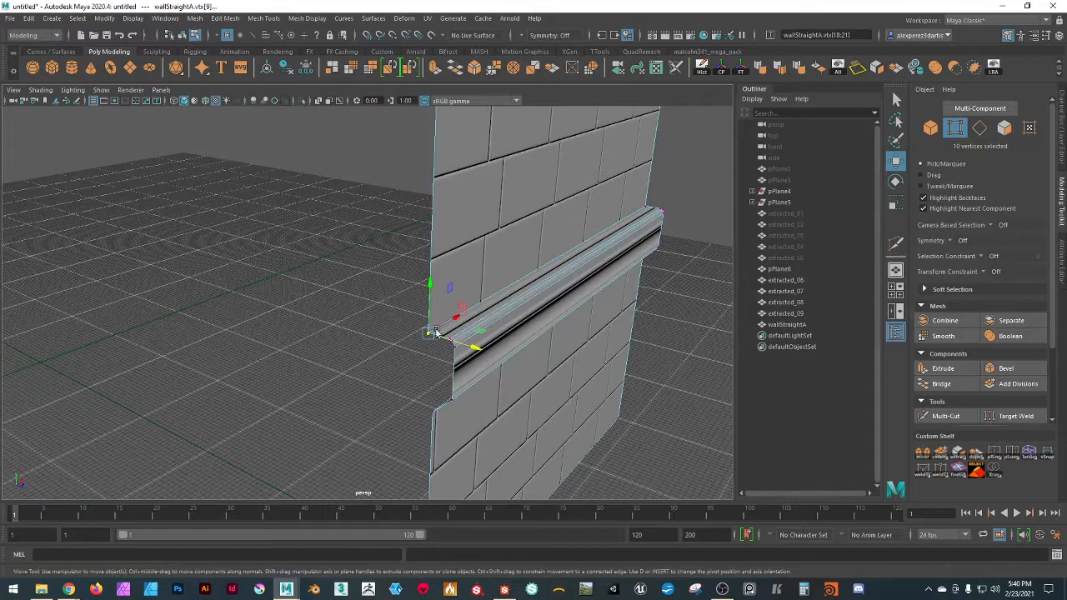
click(515, 69)
- Merge the matching vertices at the opposite end of the wall seam and return to object selection
alt+drag(608, 294, 565, 345)
alt+middle_drag(565, 345, 341, 249)
drag(451, 209, 395, 262)
key(g)
click(540, 287)
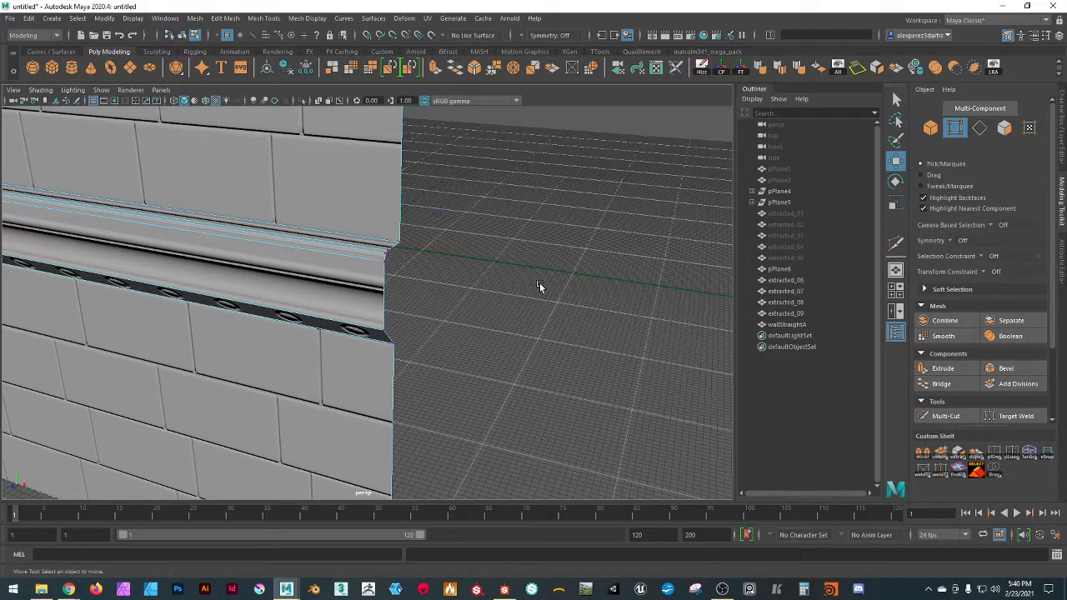
scroll(537, 270, down, 5)
alt+drag(463, 288, 638, 291)
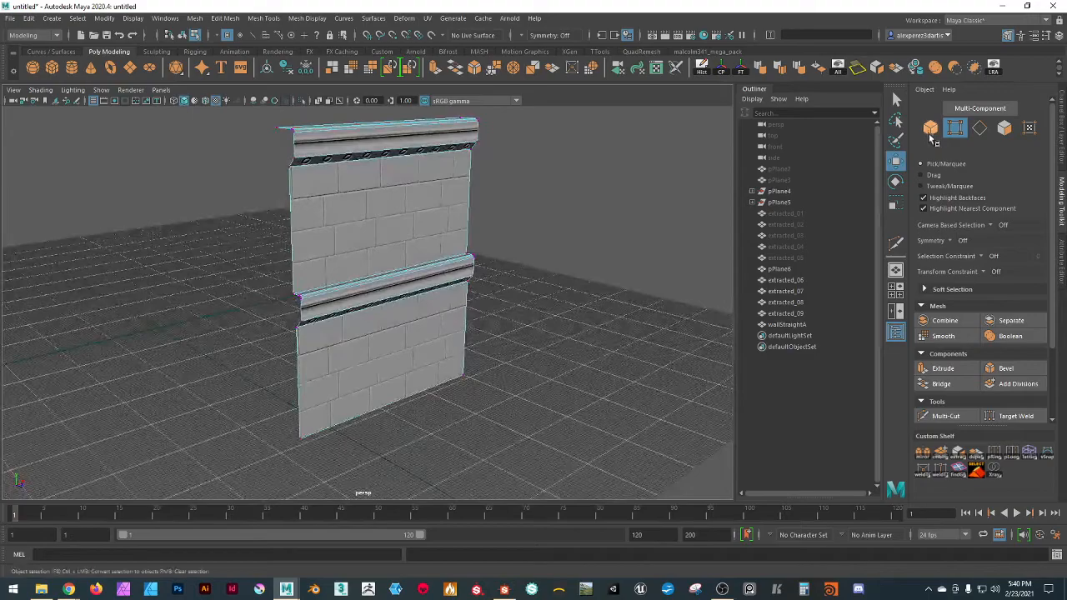
click(931, 126)
click(566, 182)
- Select wallStraightA and show it in the front view
scroll(575, 205, down, 8)
mouse_move(525, 268)
alt+mouse_down()
mouse_move(441, 286)
mouse_move(545, 281)
mouse_move(533, 287)
alt+mouse_up()
scroll(400, 386, up, 5)
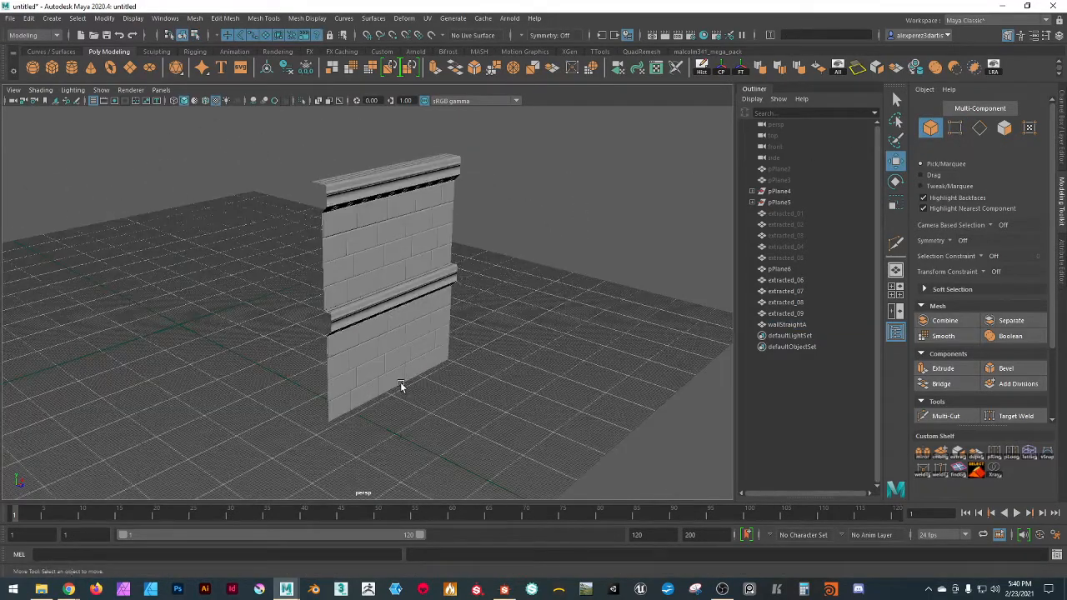
click(356, 382)
mouse_move(431, 431)
alt+mouse_down()
mouse_move(381, 425)
mouse_move(417, 435)
alt+mouse_up()
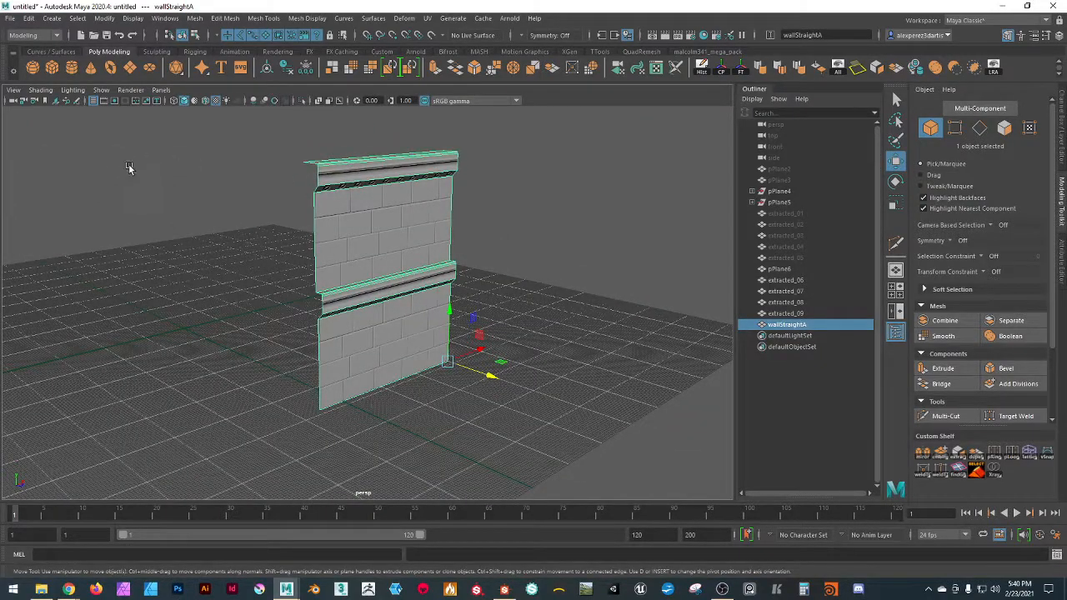
click(161, 89)
mouse_move(191, 124)
click(295, 125)
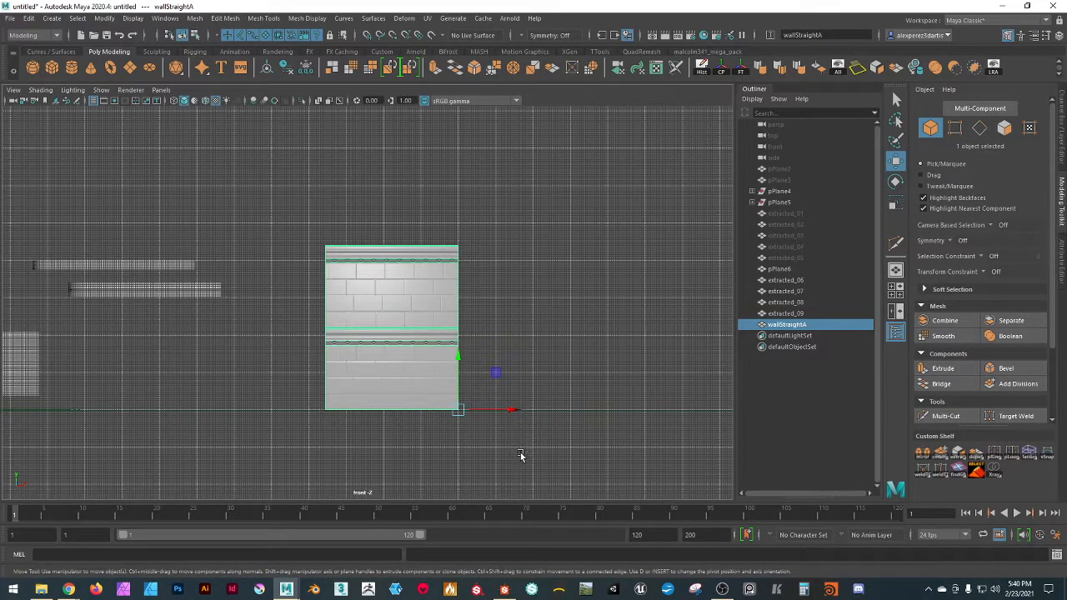
- Turn on Preserve UVs for the Move tool and widen wallStraightA by moving its left-end vertices outward, snapped to the grid
click(956, 127)
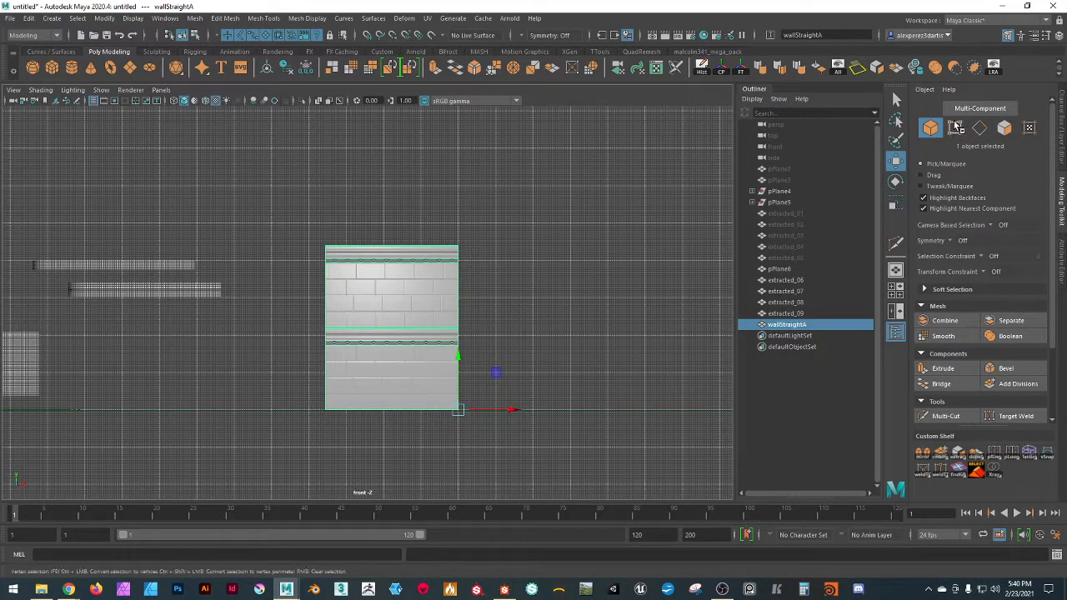
drag(255, 185, 382, 482)
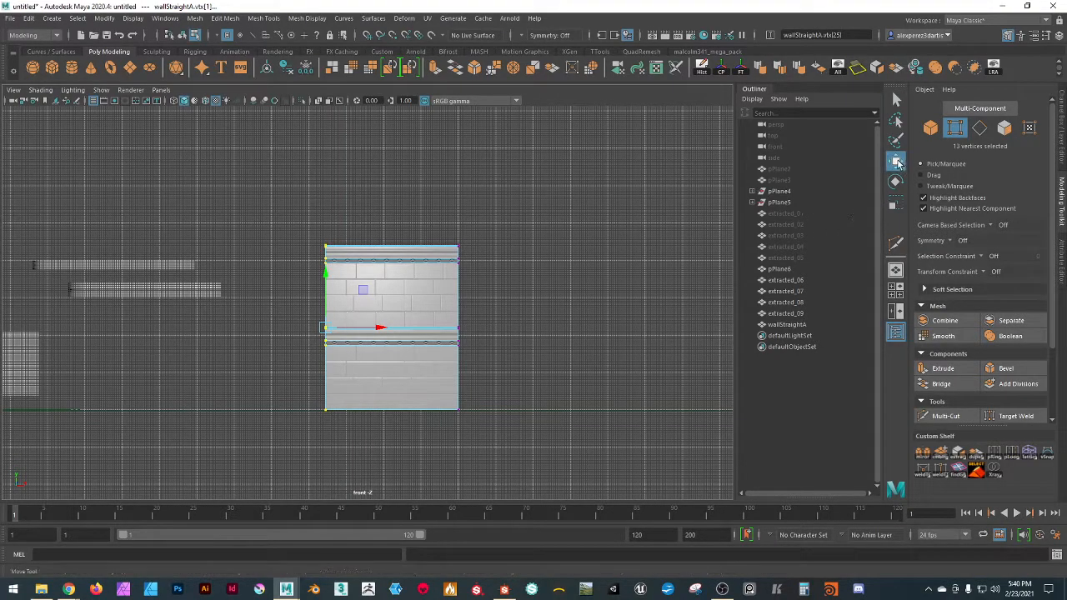
double_click(896, 161)
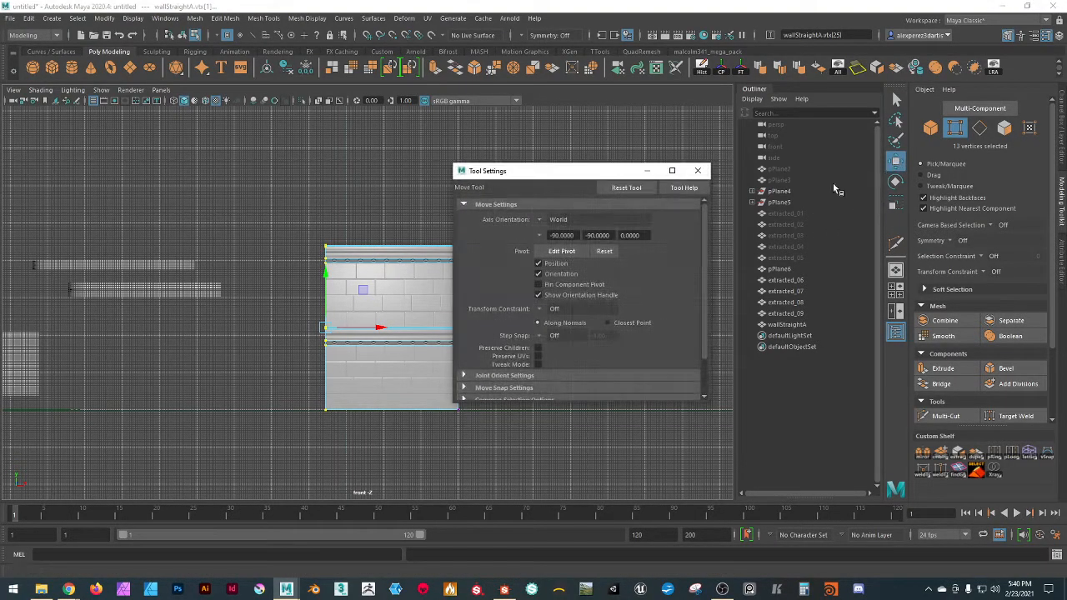
click(538, 356)
key(x)
drag(379, 331, 309, 365)
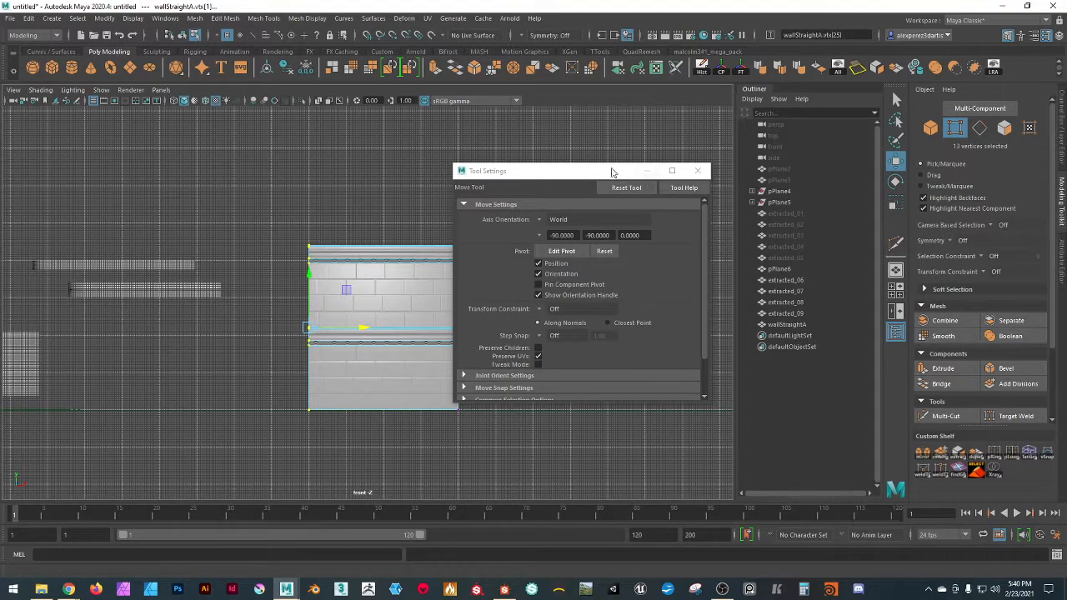
- Raise the top cornice's vertices to extend the upper brick section, keeping Preserve UVs on
drag(568, 172, 704, 173)
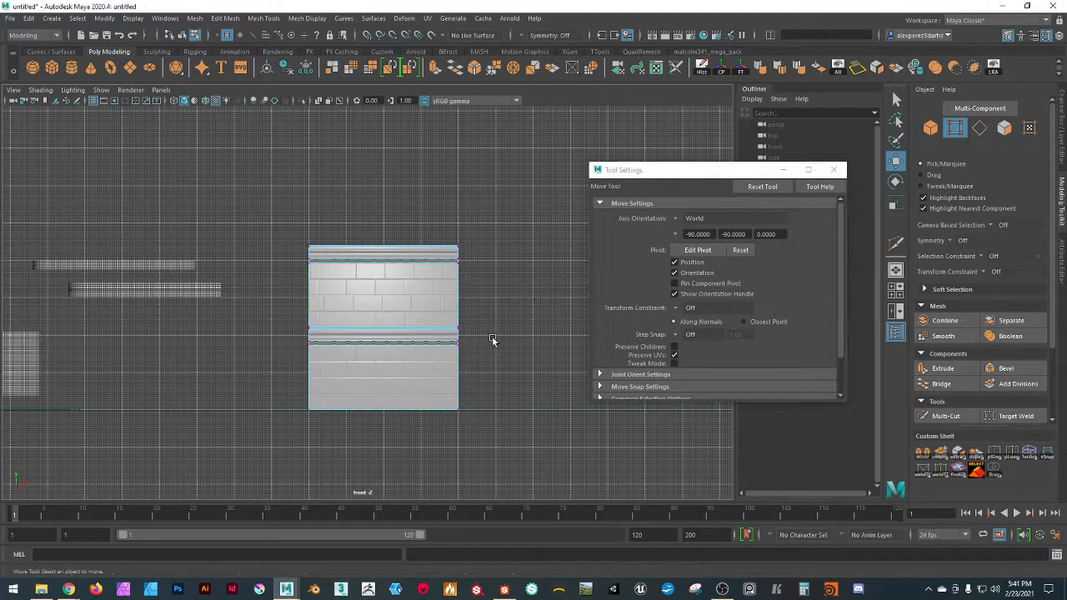
scroll(492, 339, up, 3)
scroll(500, 362, down, 2)
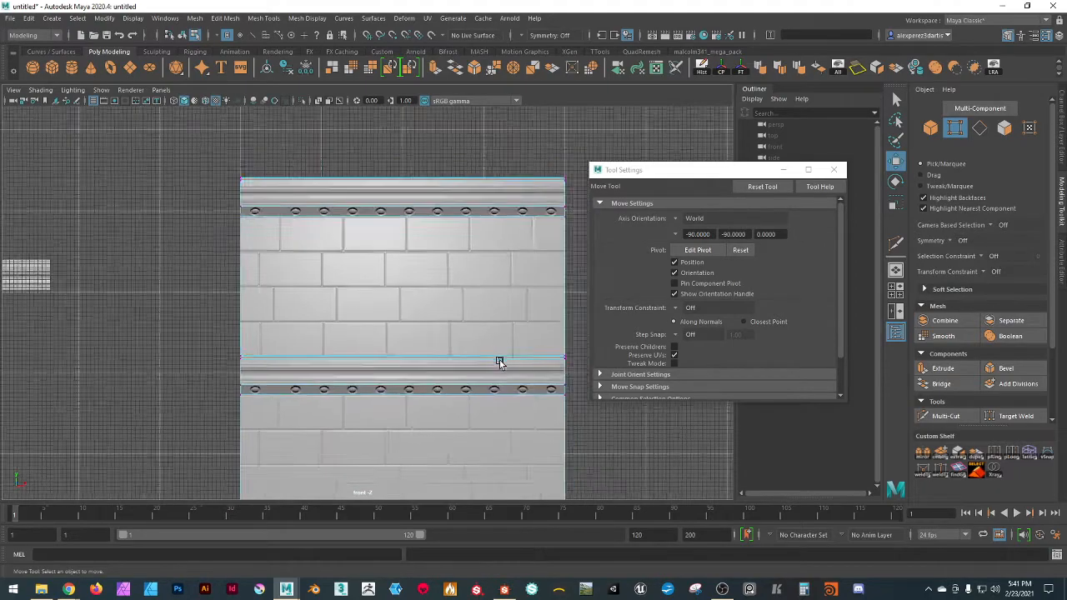
drag(214, 169, 555, 254)
drag(398, 172, 382, 223)
middle_drag(380, 246, 382, 210)
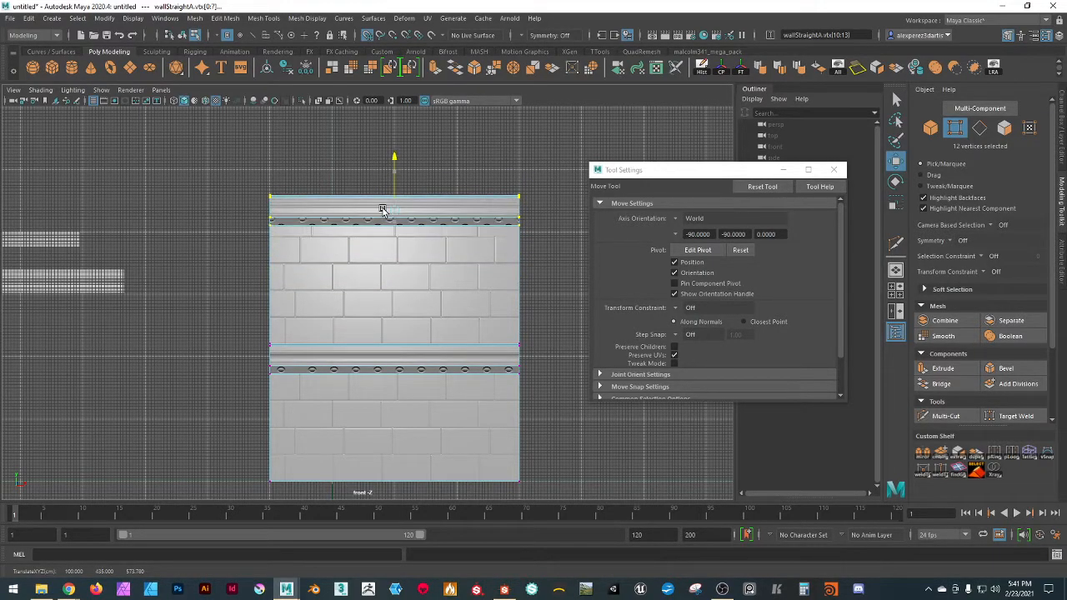
- Undo the last raise of the top cornice's vertices and return to a close perspective view of the middle cornice
key(ctrl+z)
key(ctrl+z)
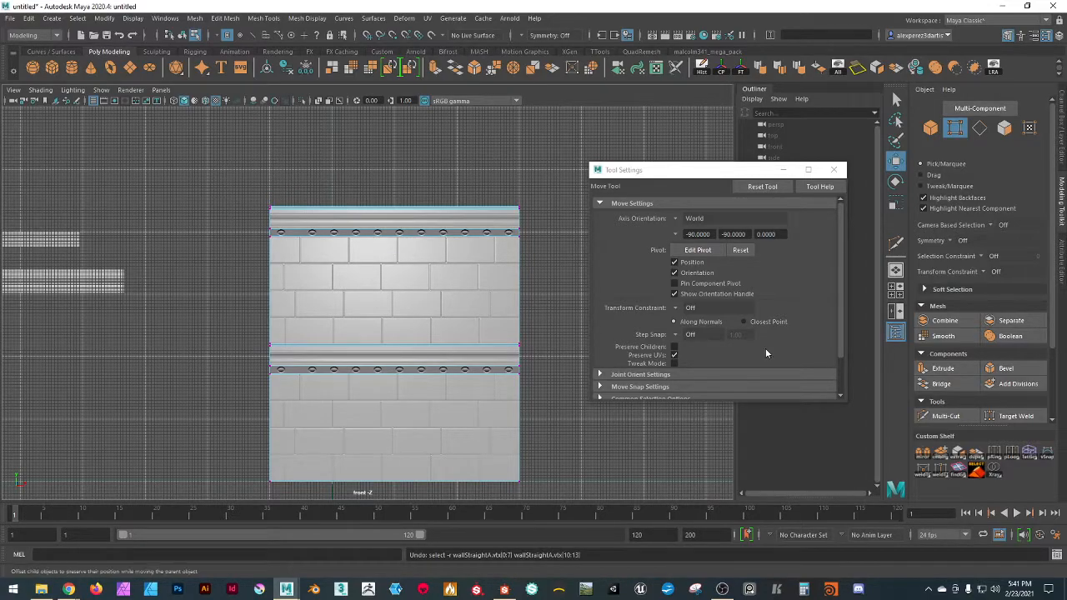
click(834, 171)
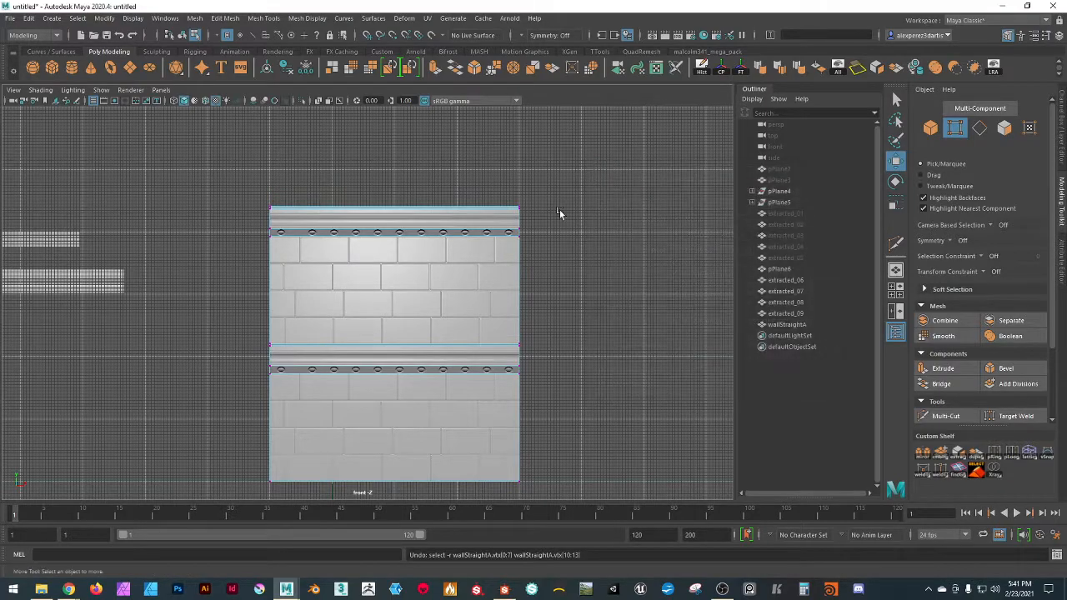
click(161, 90)
mouse_move(188, 104)
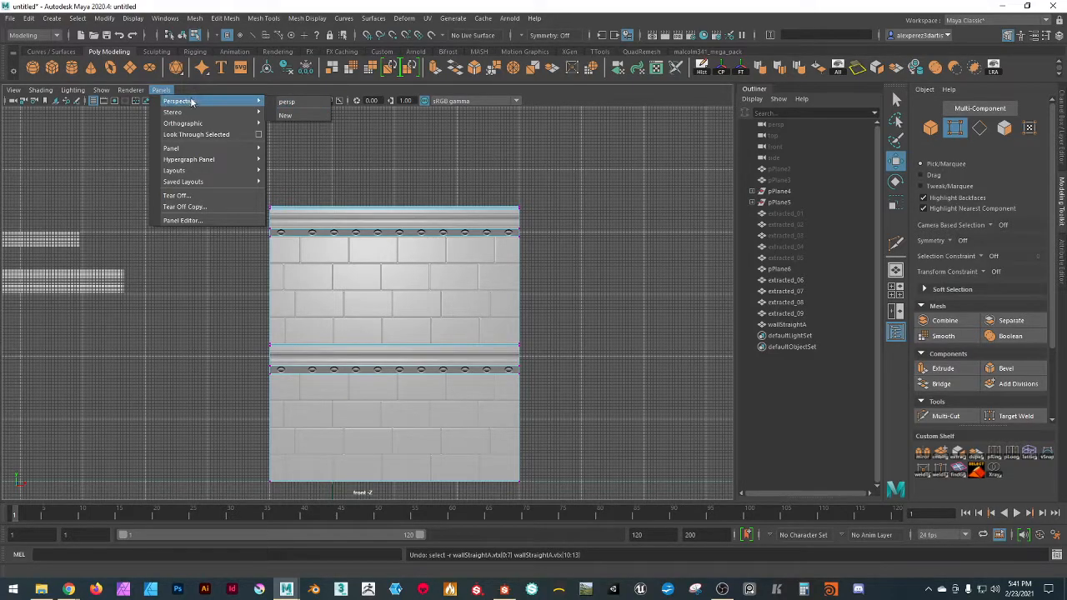
click(287, 103)
alt+drag(504, 264, 410, 269)
scroll(364, 293, up, 4)
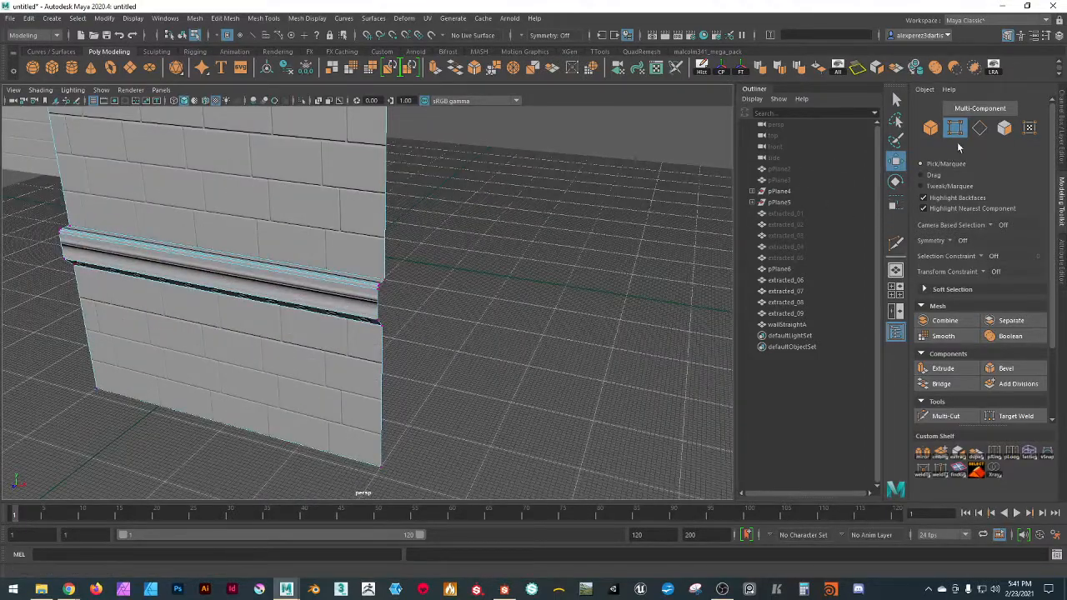
- Try to extract the upper brick section using the edge directly above the middle cornice
click(979, 128)
click(371, 278)
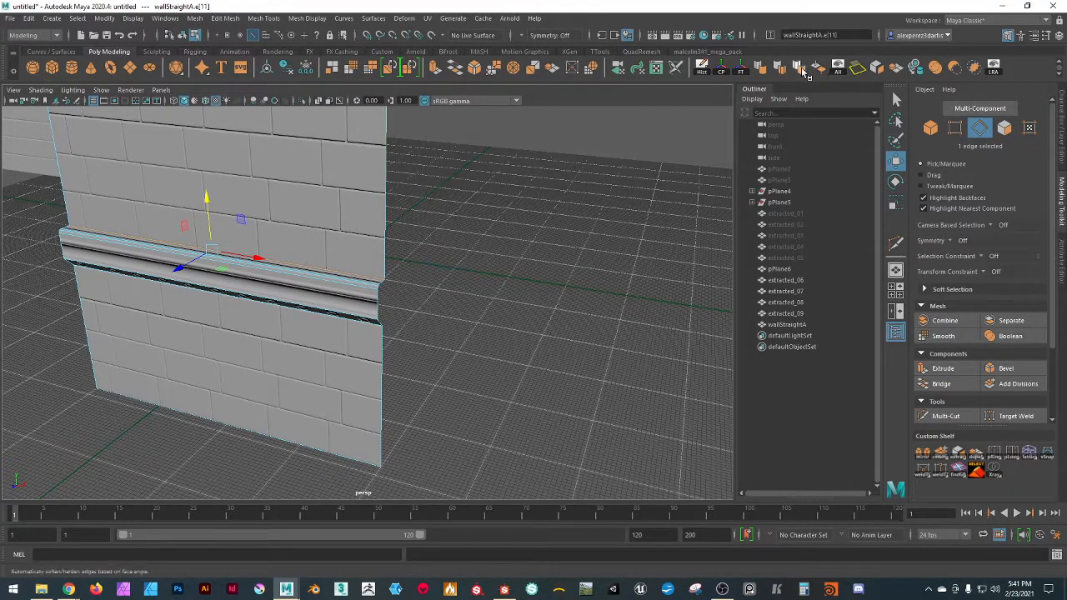
click(883, 75)
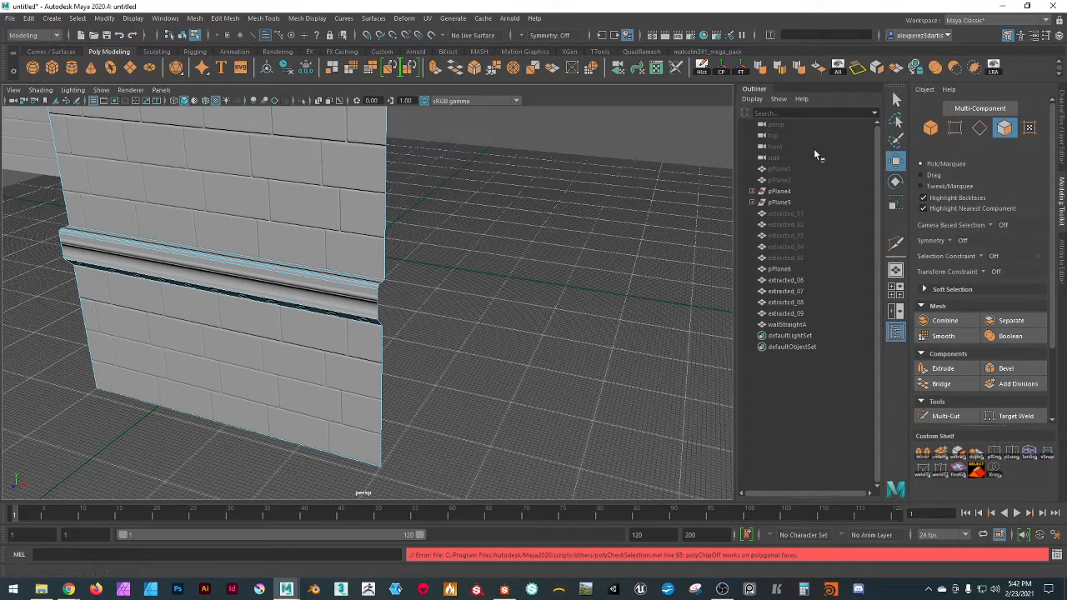
key(F8)
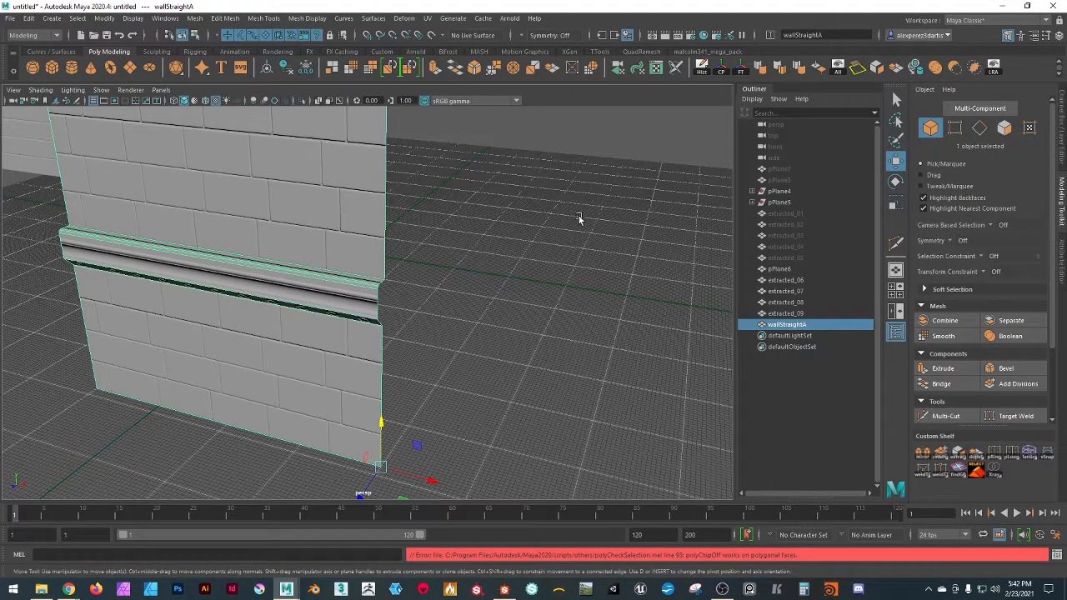
click(1004, 127)
click(353, 178)
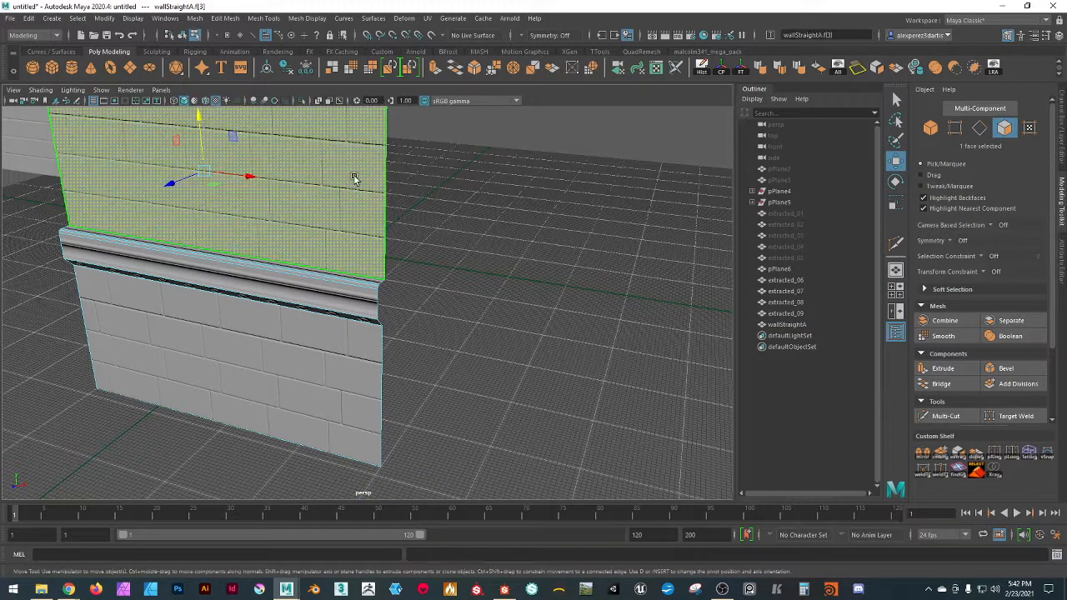
click(864, 208)
- Detach wallStraightA along the edge directly above the middle cornice and select all faces of the upper section, including the top cornice
click(980, 127)
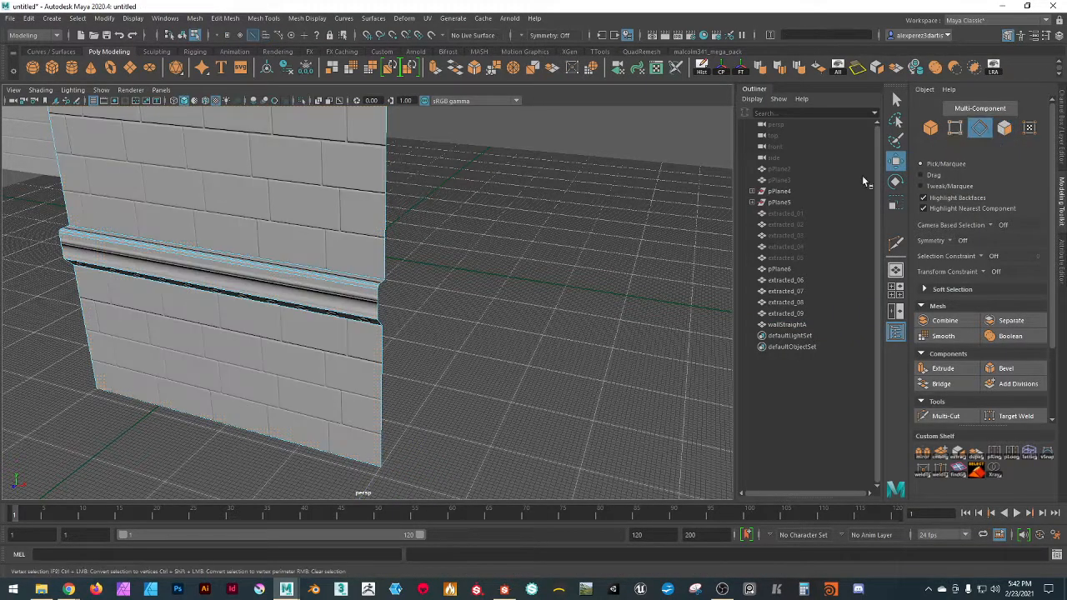
click(345, 269)
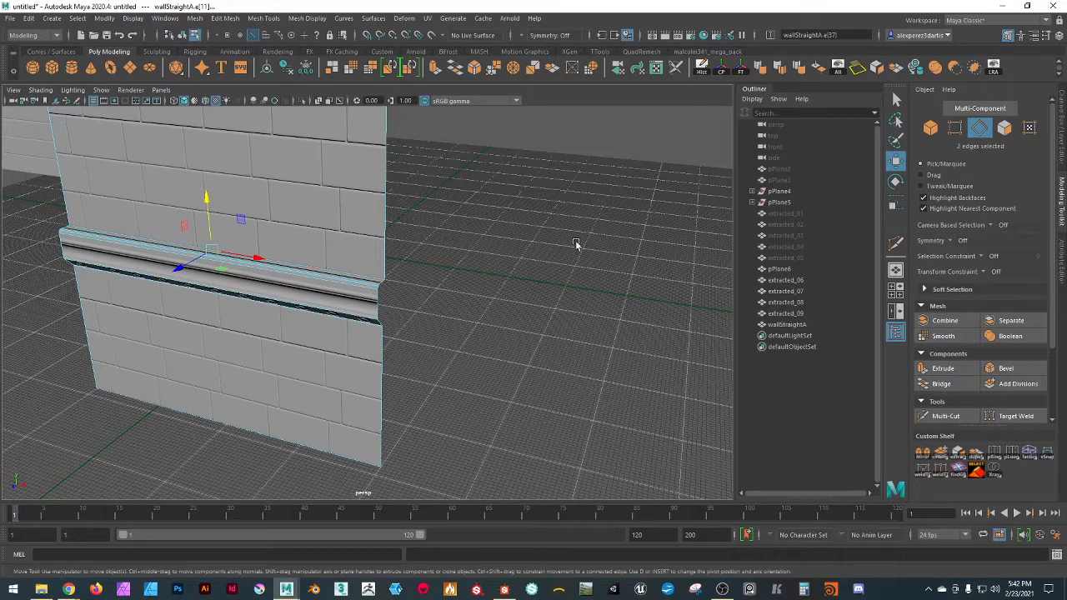
key(F11)
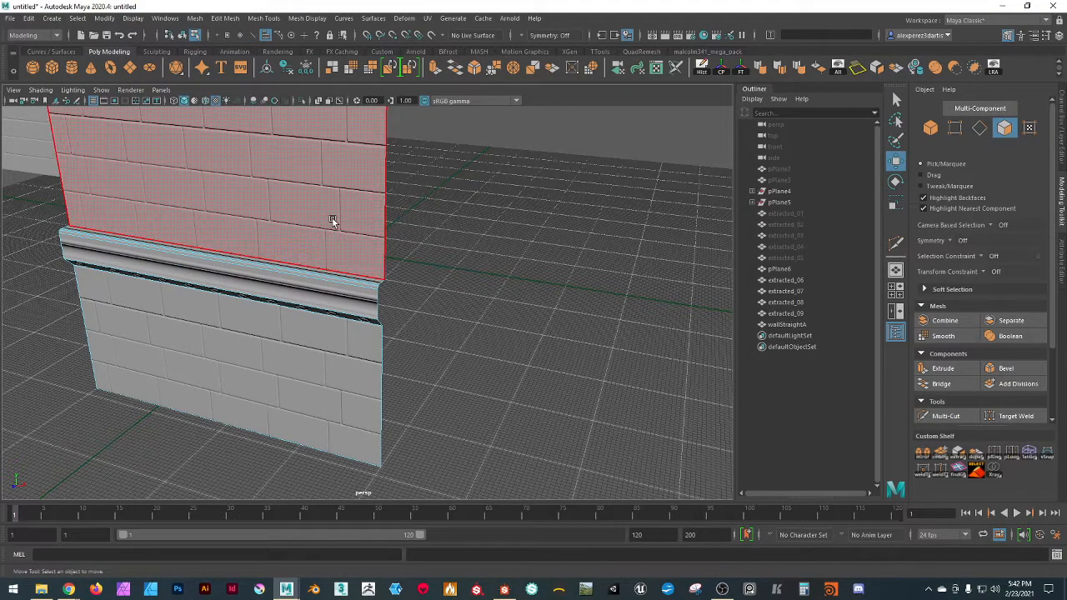
click(332, 221)
key(f)
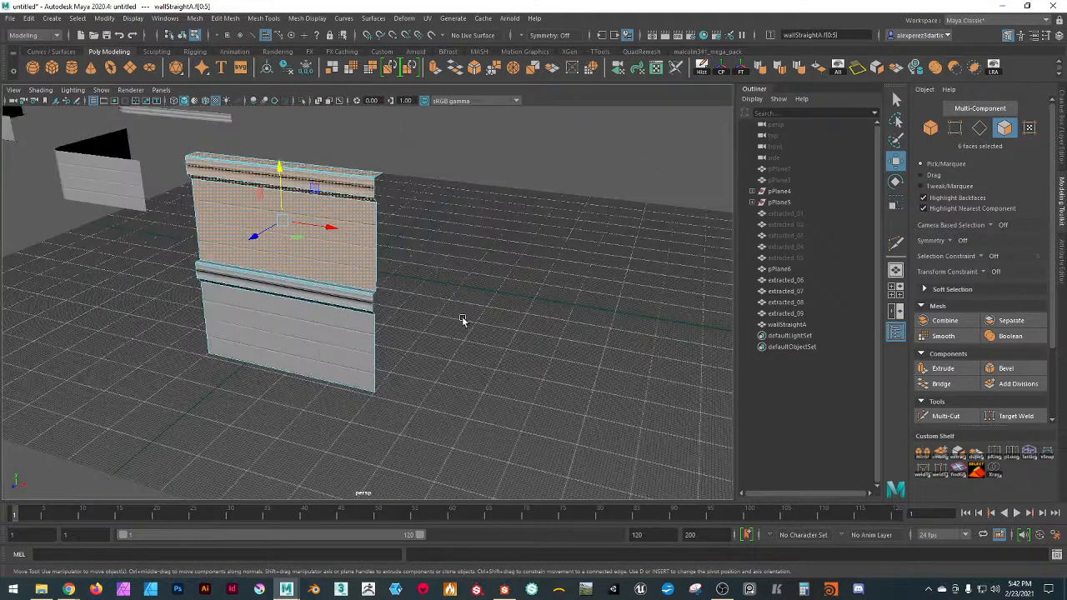
- Show the selected upper section in the front view and turn off Preserve UVs for the Move tool
click(161, 90)
mouse_move(207, 127)
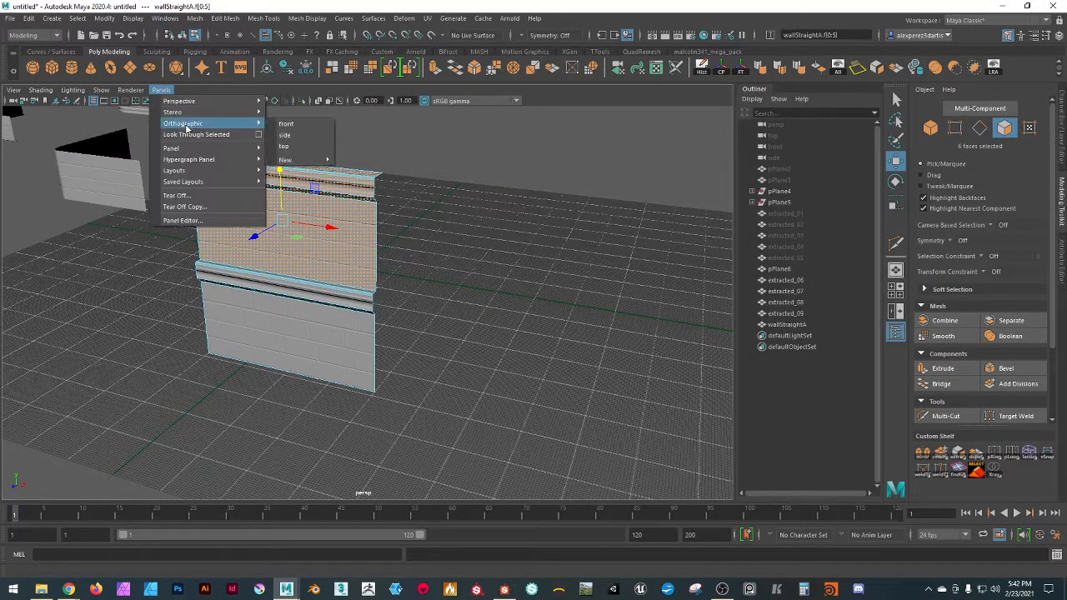
click(315, 127)
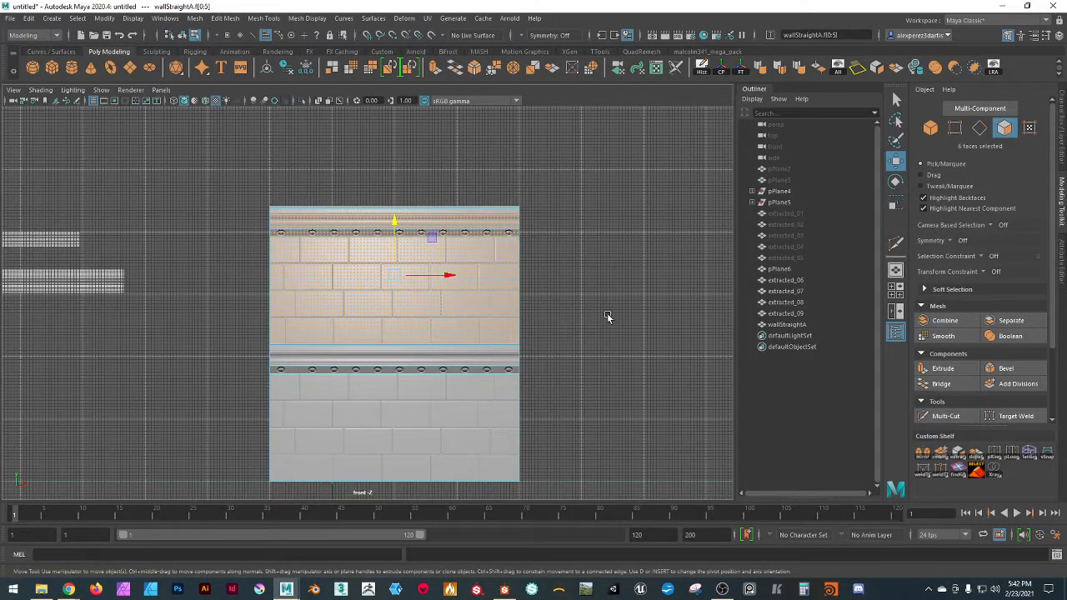
double_click(897, 163)
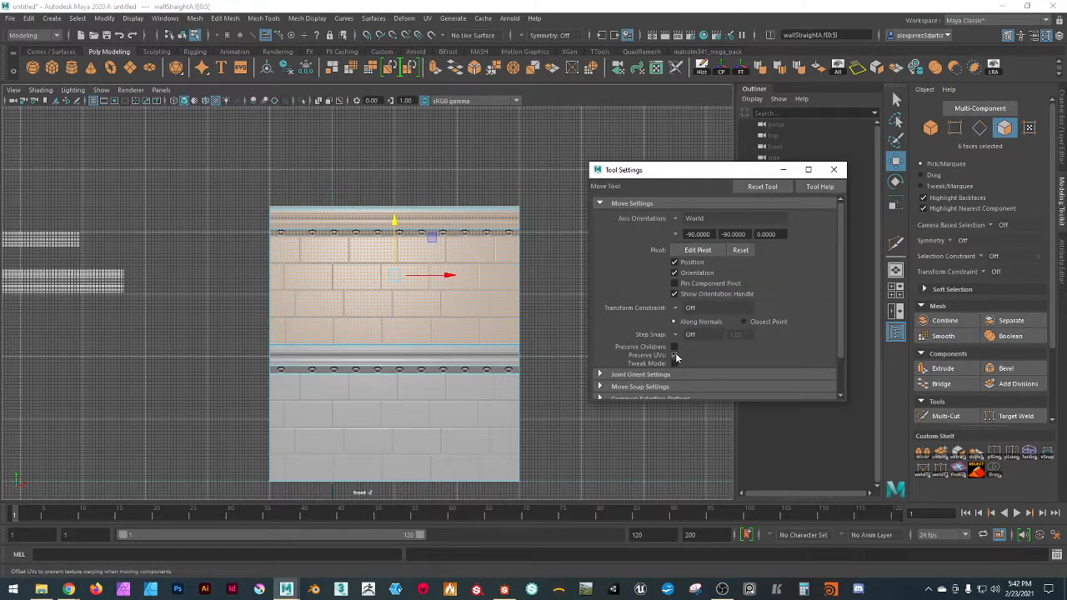
scroll(295, 261, up, 2)
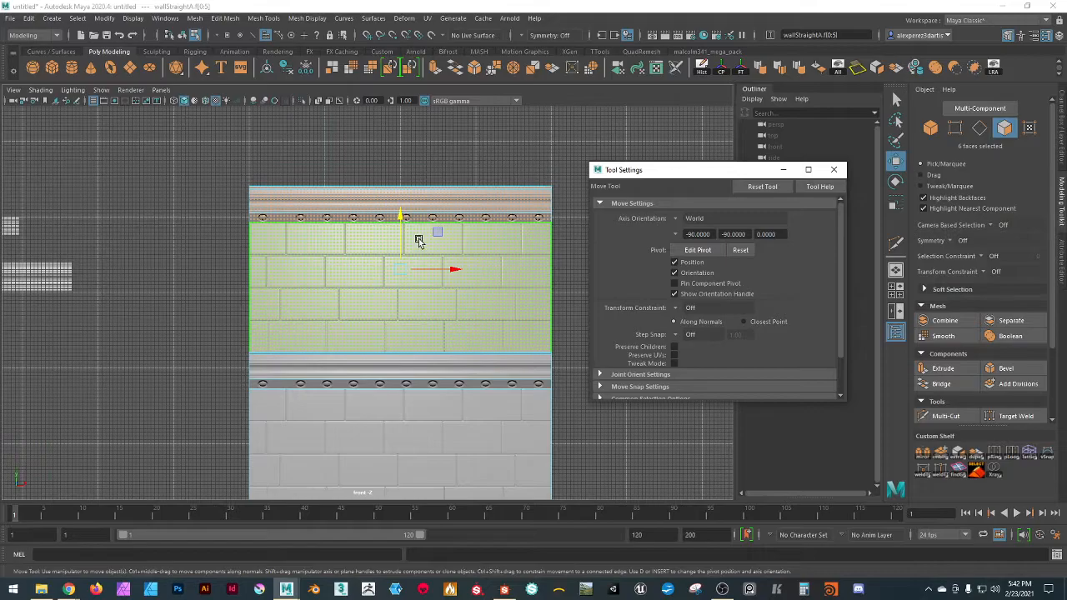
- Place the selected upper section's move pivot on the outer end corner of the top cornice
click(160, 90)
mouse_move(178, 105)
click(301, 105)
alt+drag(250, 246, 409, 302)
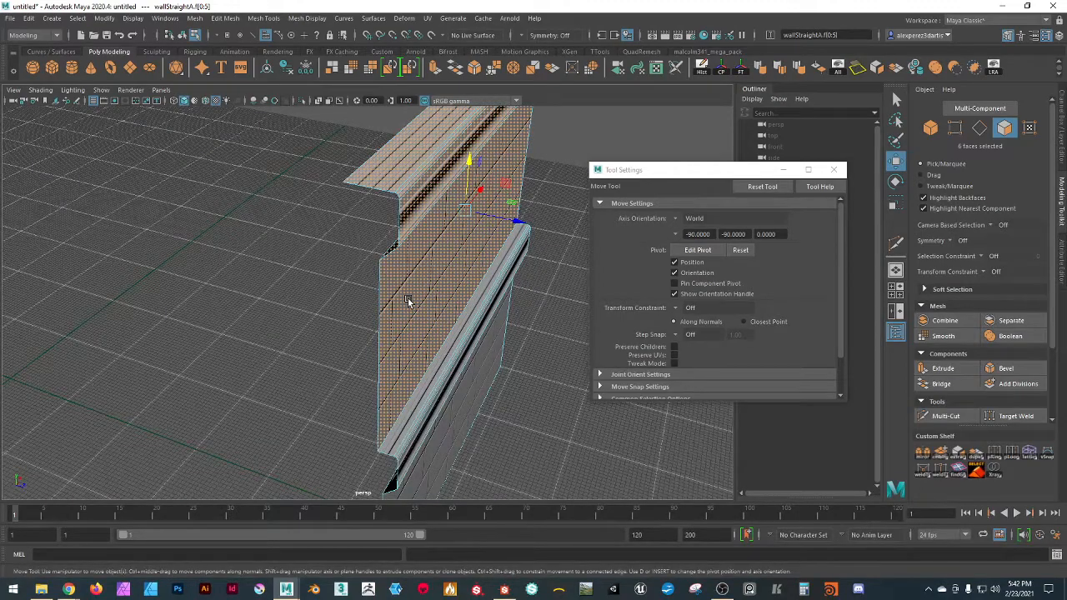
key(d)
click(341, 184)
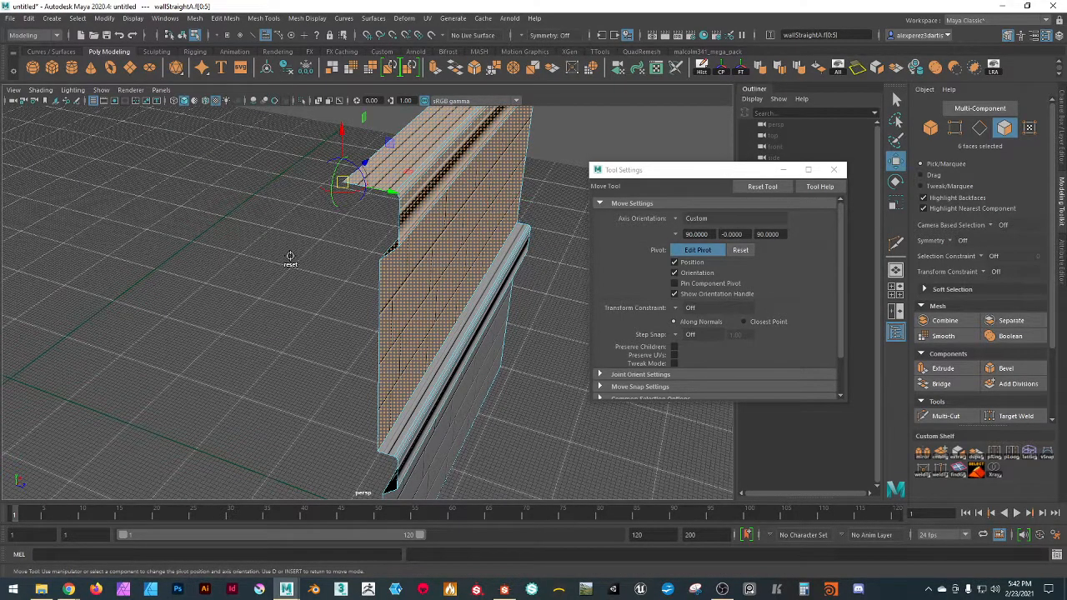
- Lower the selected upper section in the front view, snapping its top to the grid at a height of 400
click(160, 90)
mouse_move(192, 123)
click(306, 126)
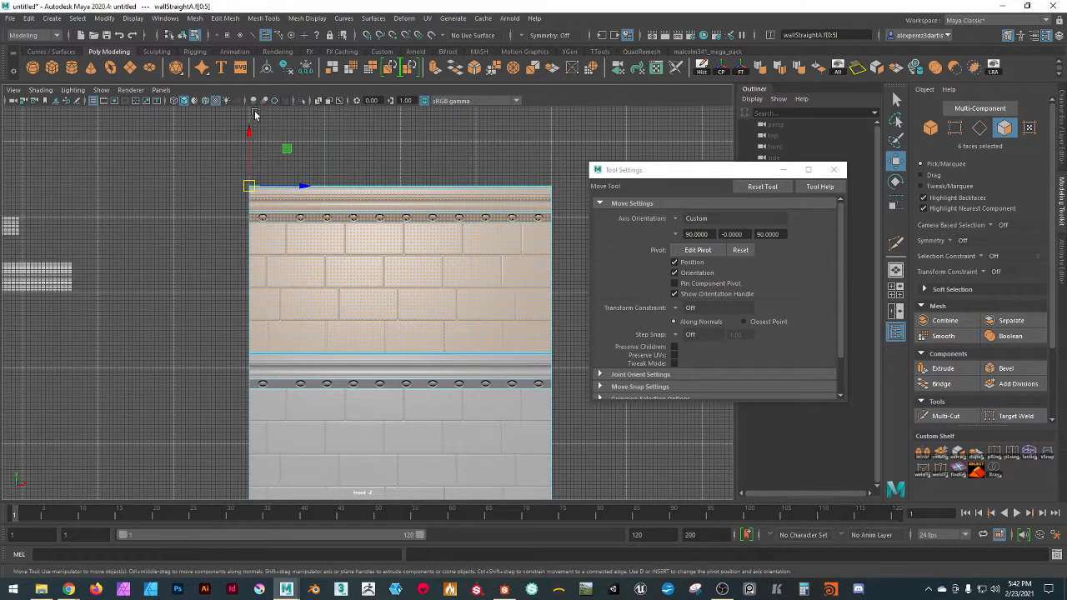
drag(251, 187, 200, 220)
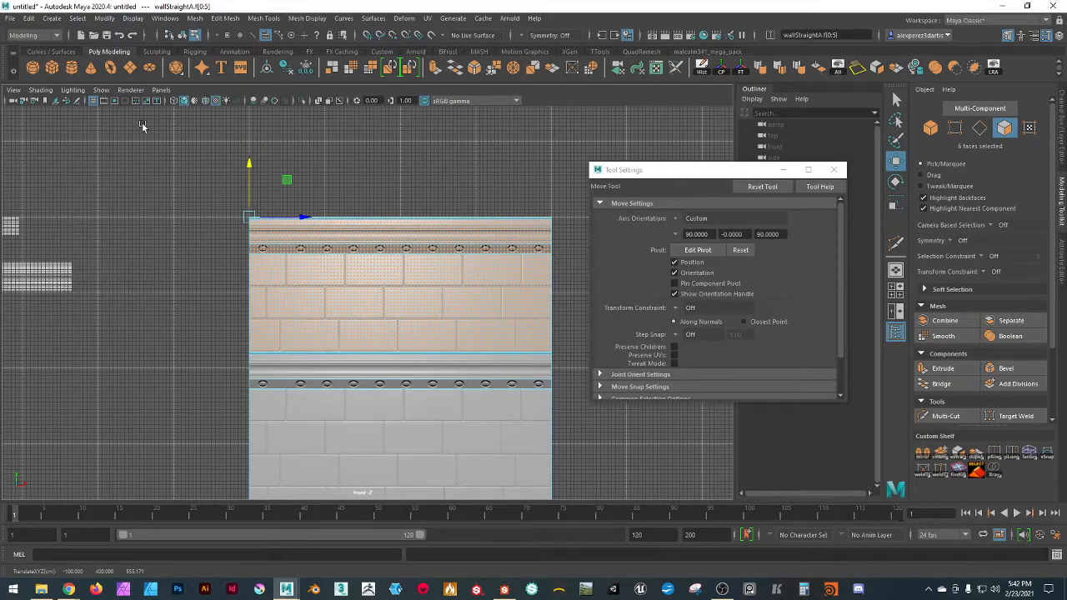
- Raise the upper brick section's bottom edge in wireframe to the top of the middle cornice, with Preserve UVs turned on
click(174, 101)
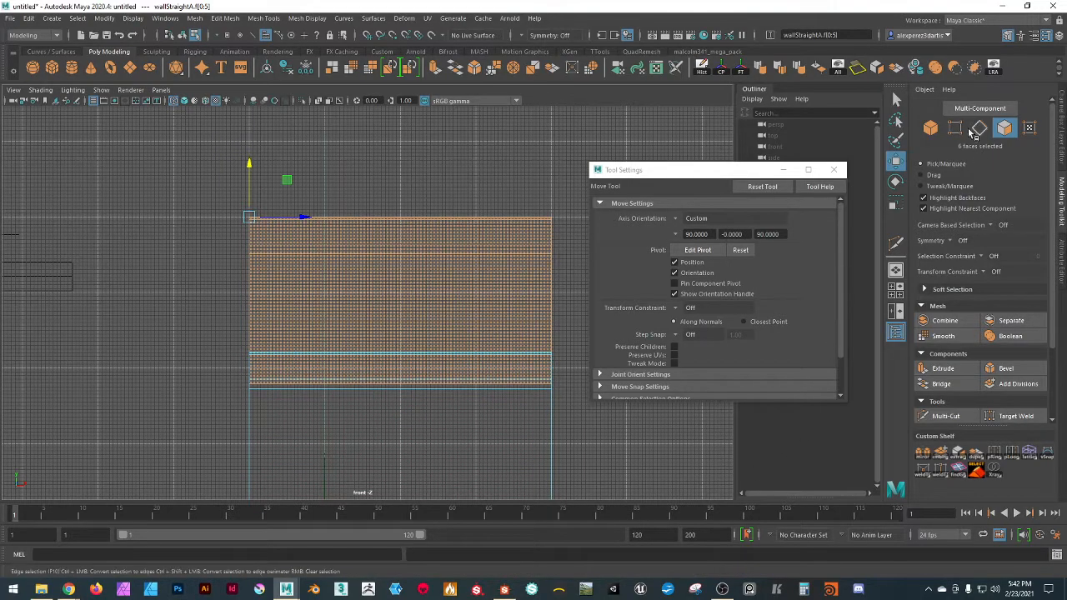
key(F9)
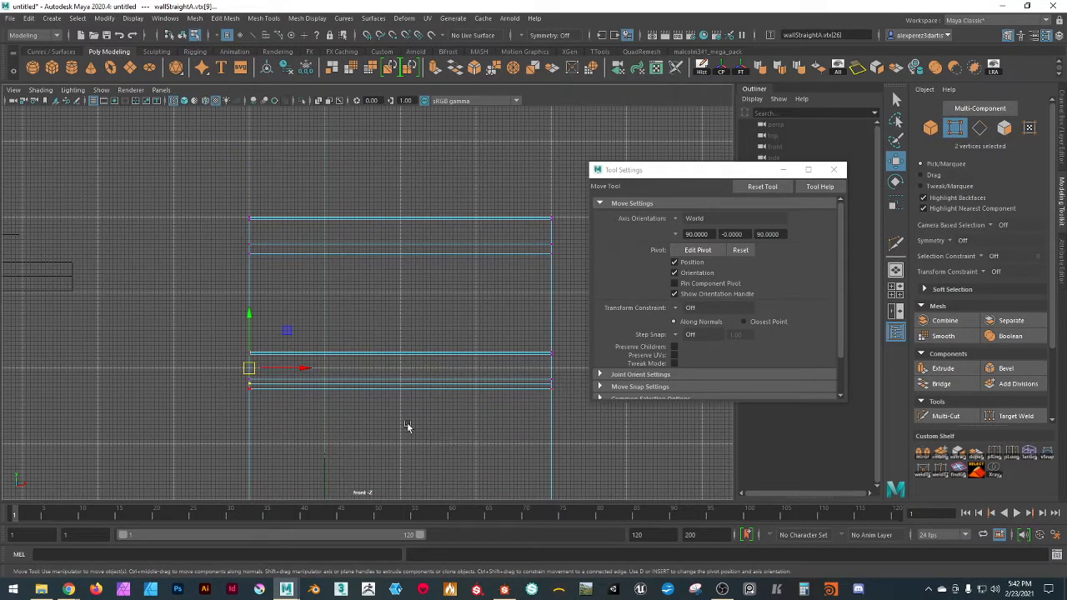
key(F10)
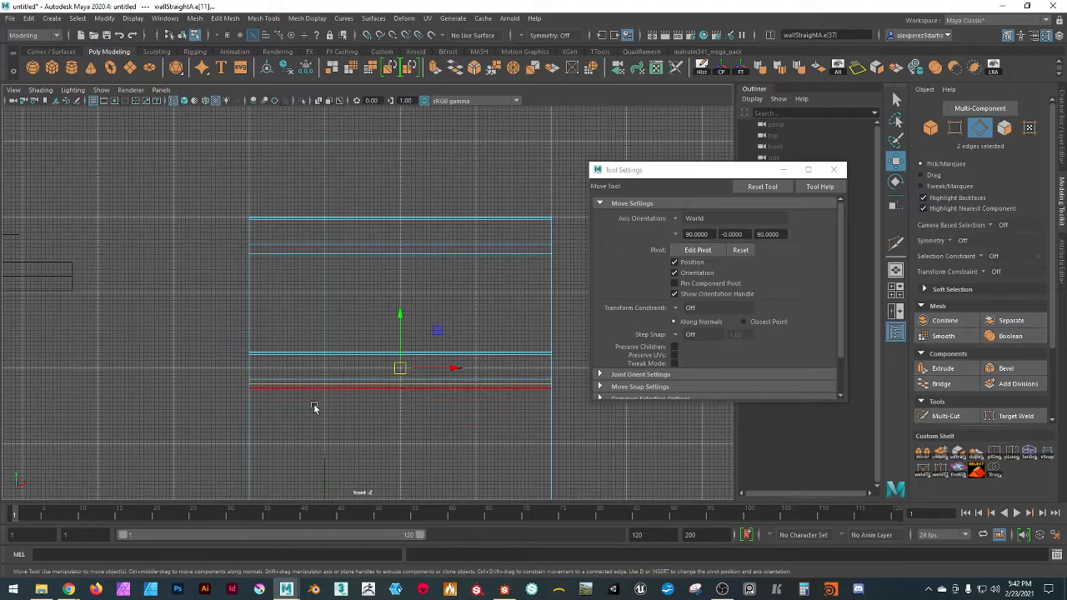
click(172, 392)
click(264, 384)
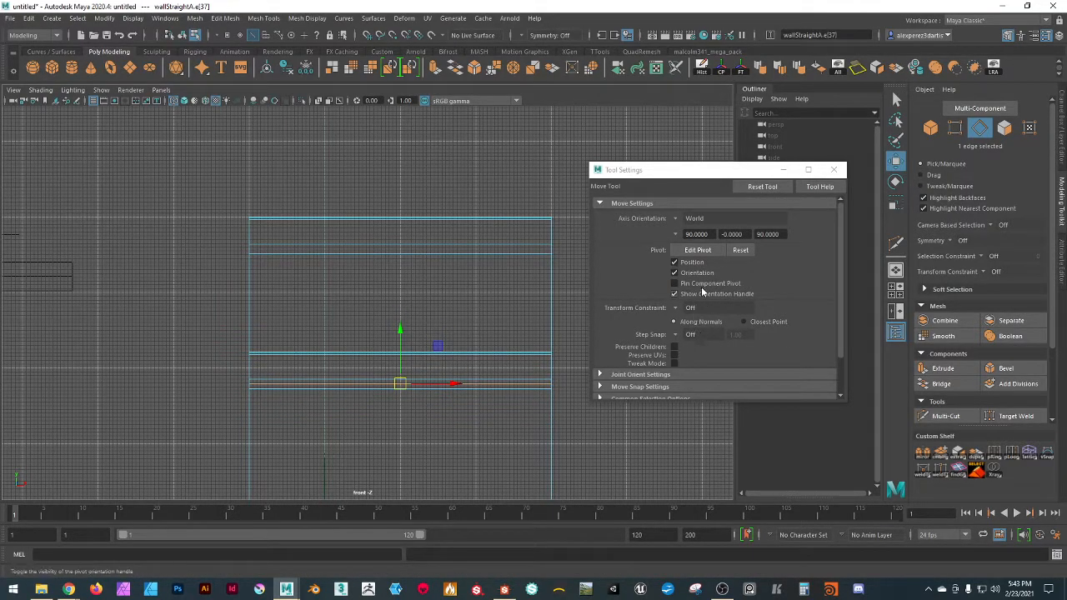
click(674, 356)
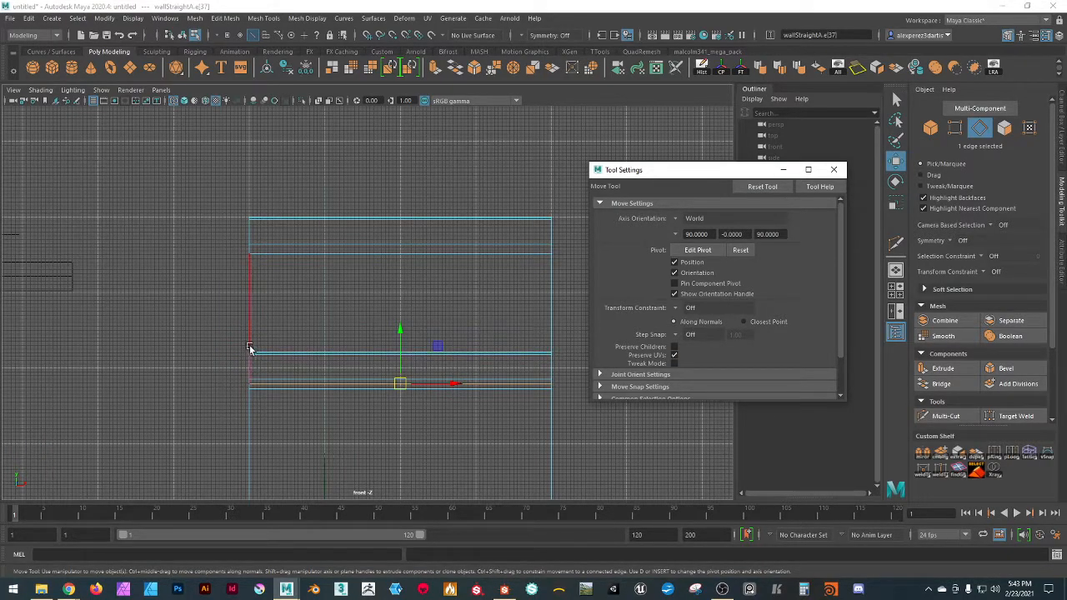
drag(403, 329, 312, 347)
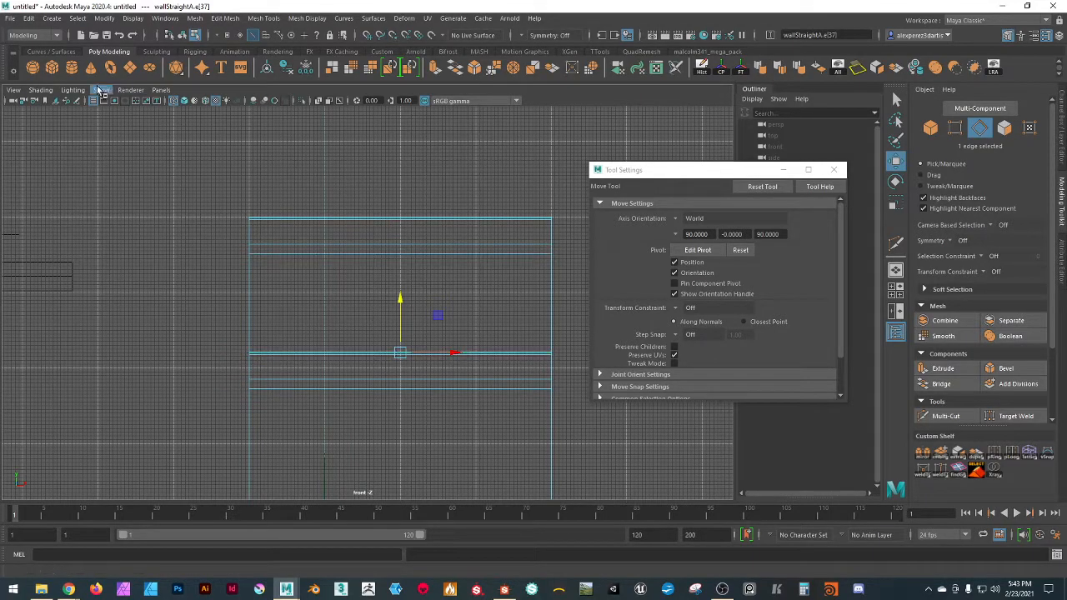
- Show wallStraightA with its textures in the perspective view and check the bricks above the middle cornice
click(161, 91)
mouse_move(180, 101)
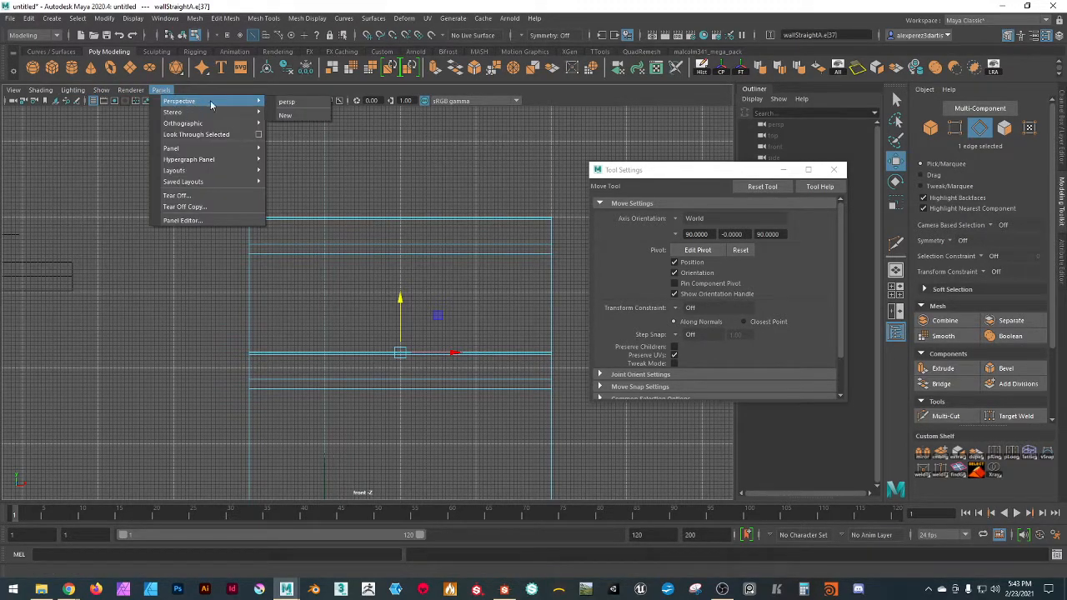
click(288, 103)
key(5)
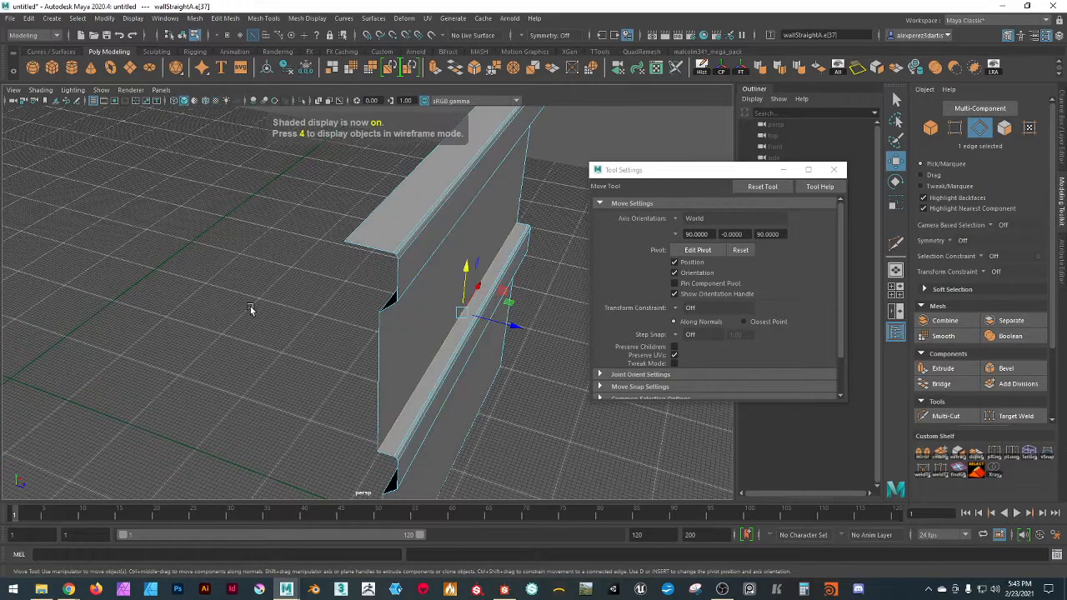
scroll(250, 310, down, 2)
alt+drag(250, 309, 216, 305)
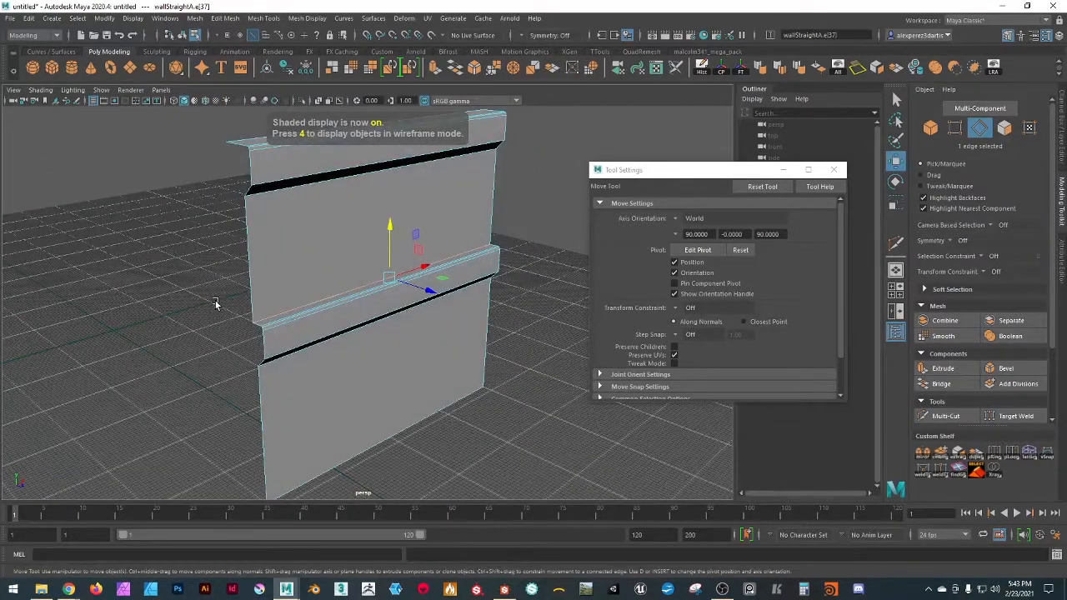
key(6)
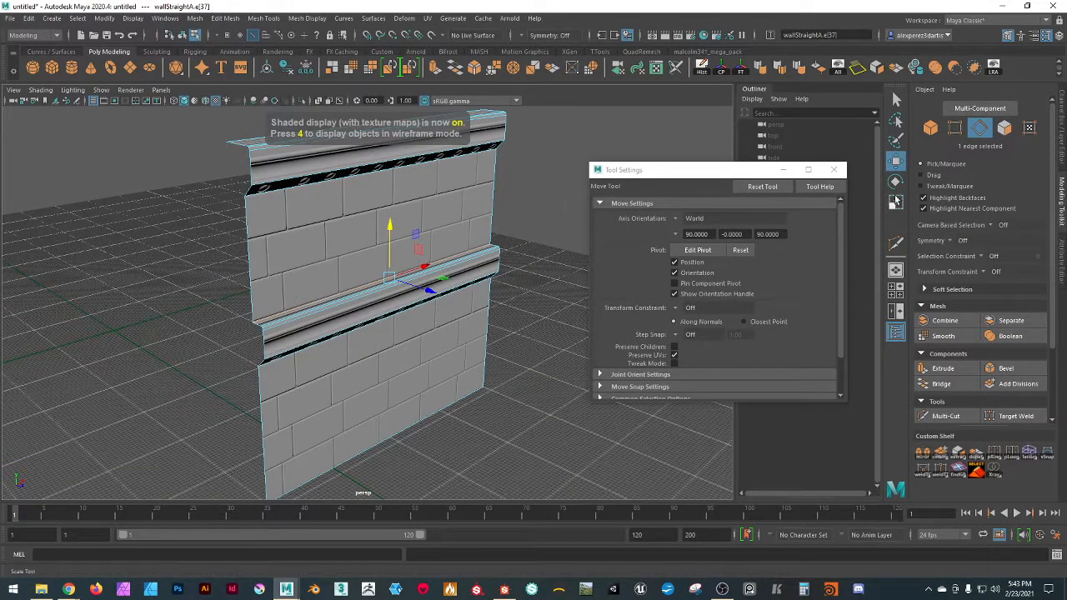
- Close the Move tool settings and return to object selection with nothing selected
click(833, 169)
click(682, 272)
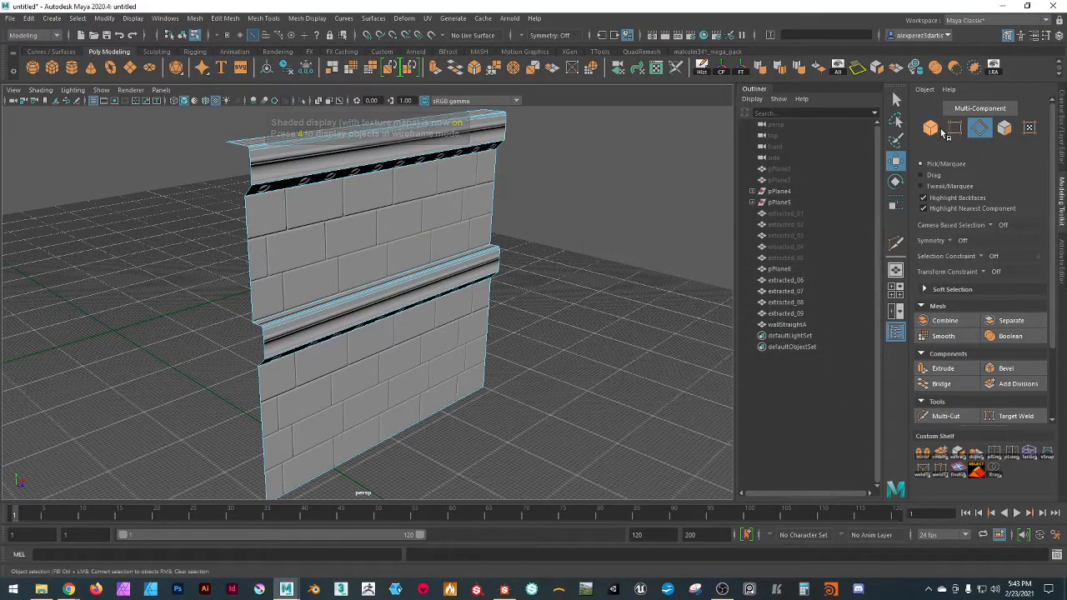
click(932, 129)
click(646, 228)
scroll(584, 284, down, 5)
alt+drag(584, 284, 546, 300)
scroll(339, 263, up, 4)
- Select wallStraightA and run the custom script that finds and selects its geometry border edges
click(290, 209)
alt+drag(290, 208, 424, 334)
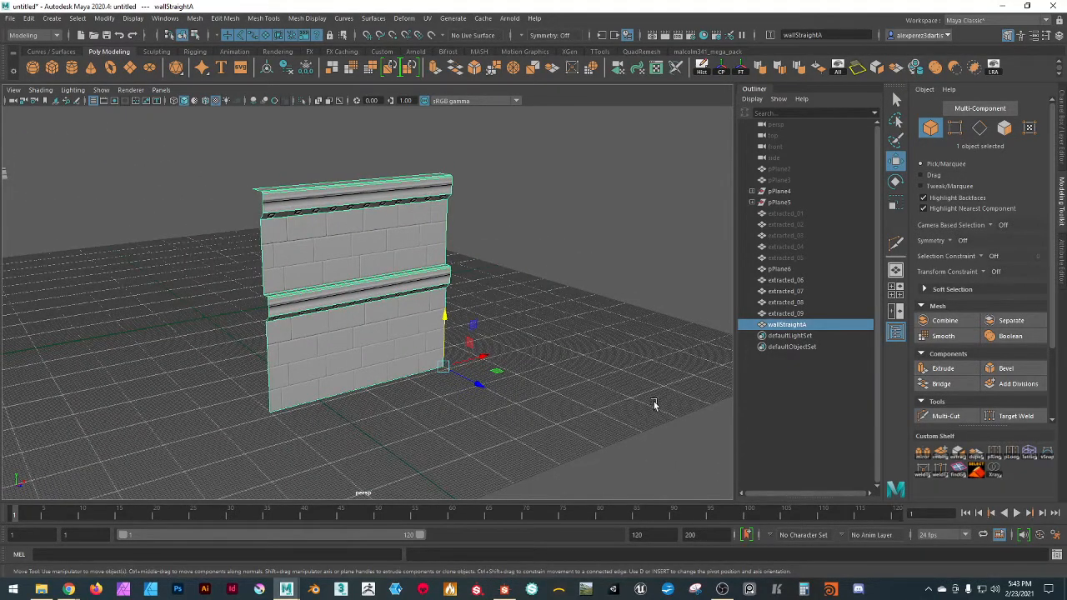
alt+drag(618, 415, 469, 425)
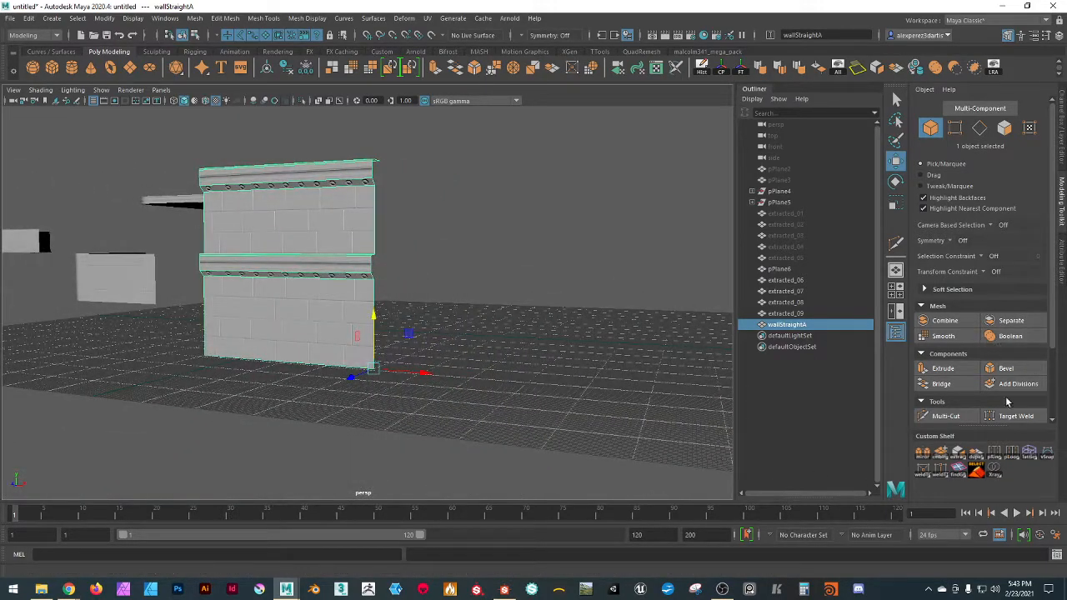
right_click(965, 458)
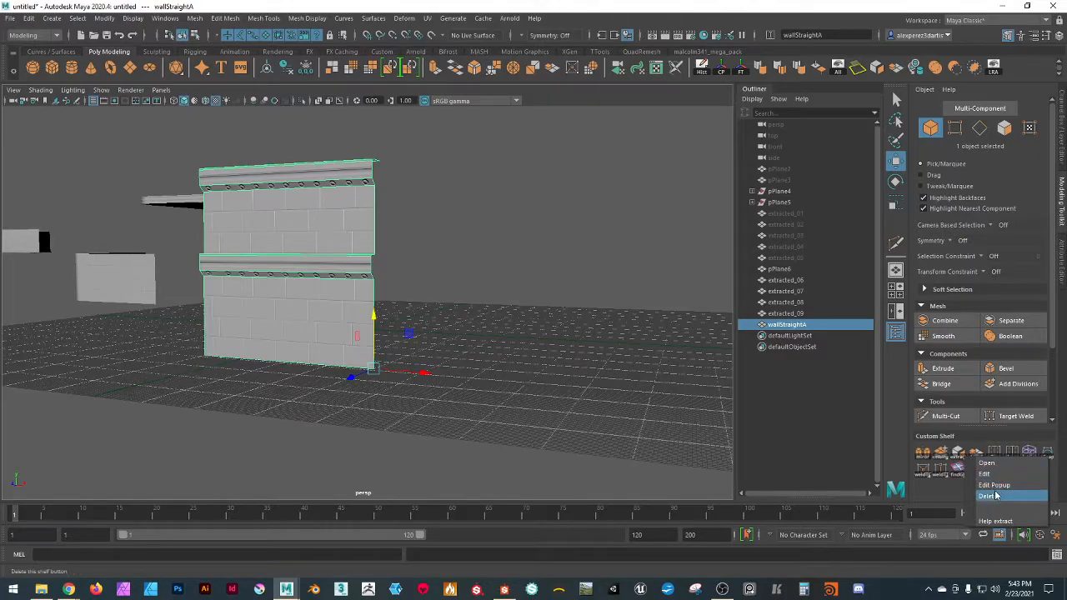
click(957, 468)
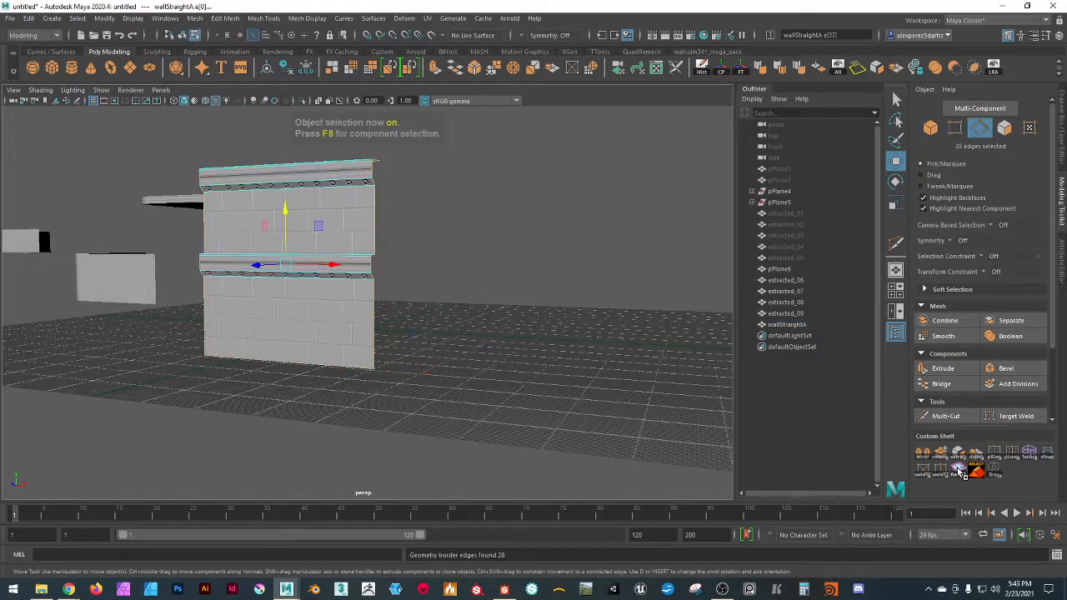
- Merge the selected geometry border edges of wallStraightA with the findGB script's merge option and clear the selection
right_click(959, 472)
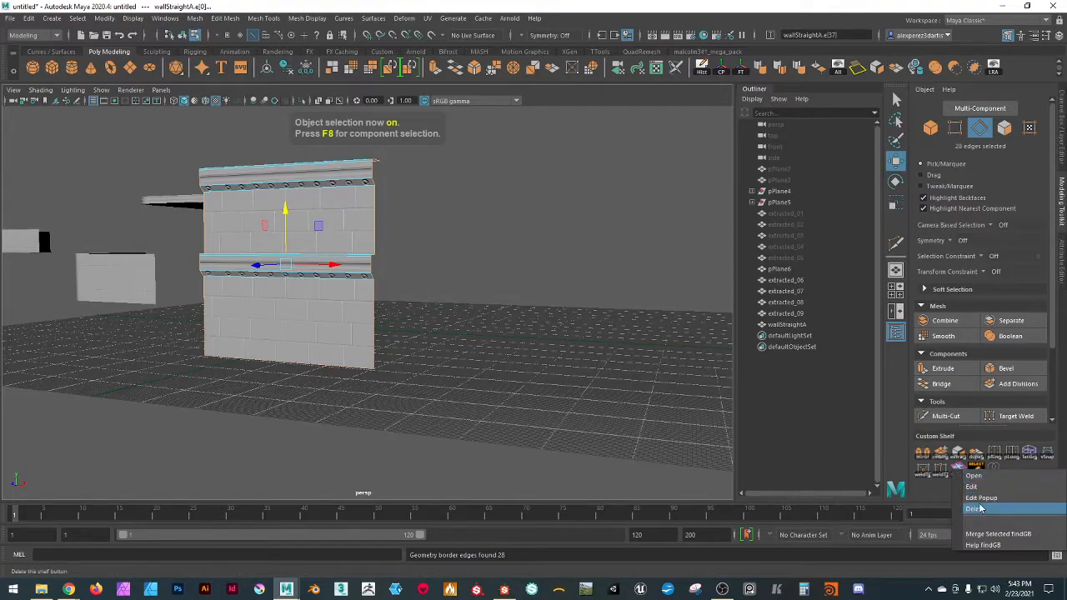
click(987, 537)
click(508, 257)
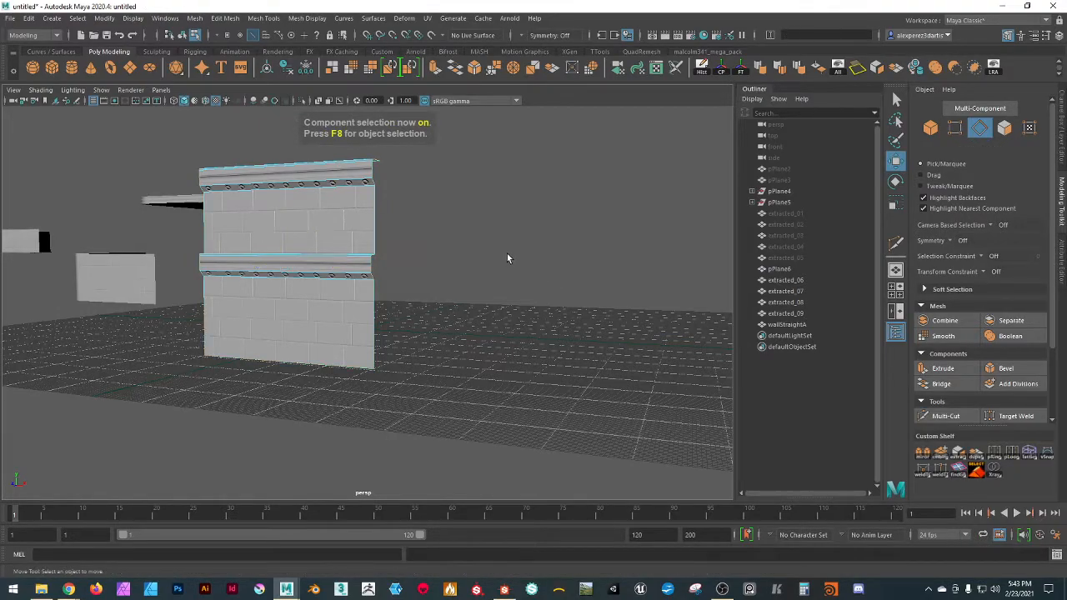
- Delete the leftover source pieces pPlane6, extracted_06, extracted_07, extracted_08 and extracted_09 beside the grid
alt+drag(603, 205, 614, 293)
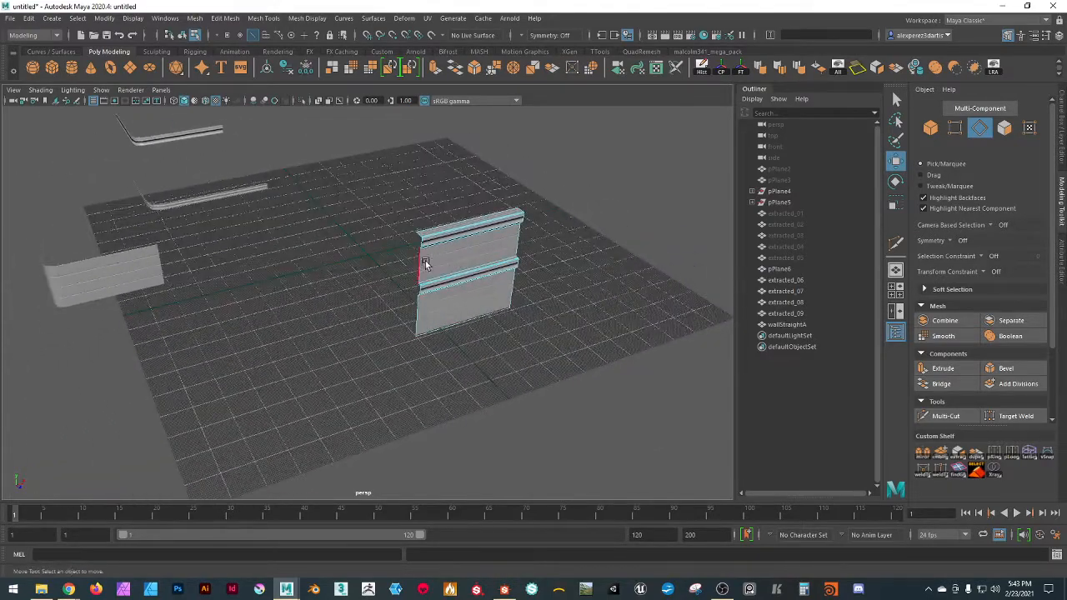
alt+drag(267, 241, 329, 400)
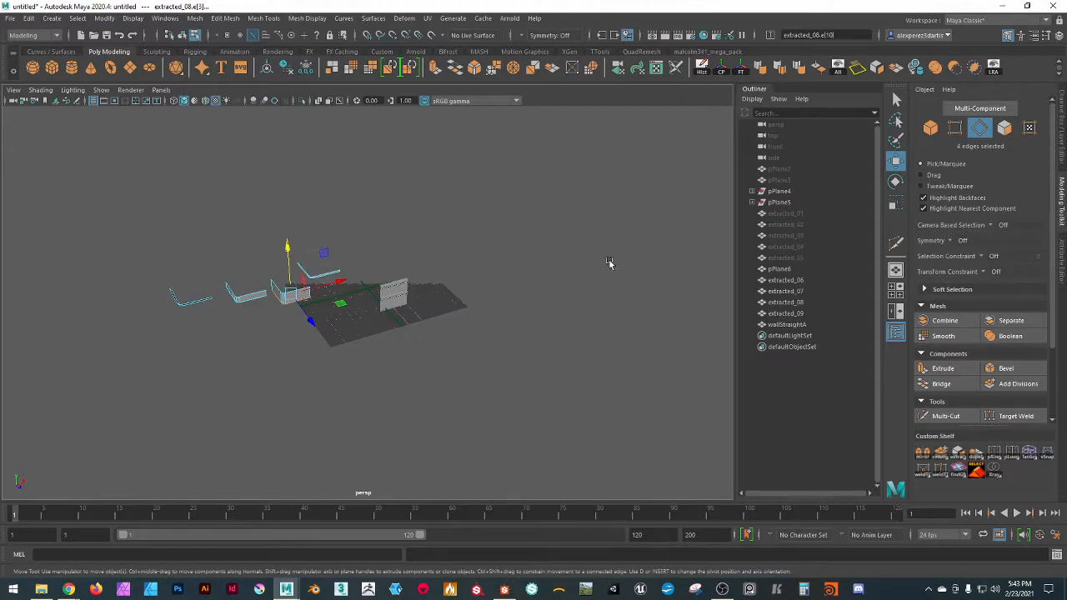
click(930, 126)
click(183, 321)
drag(38, 186, 317, 417)
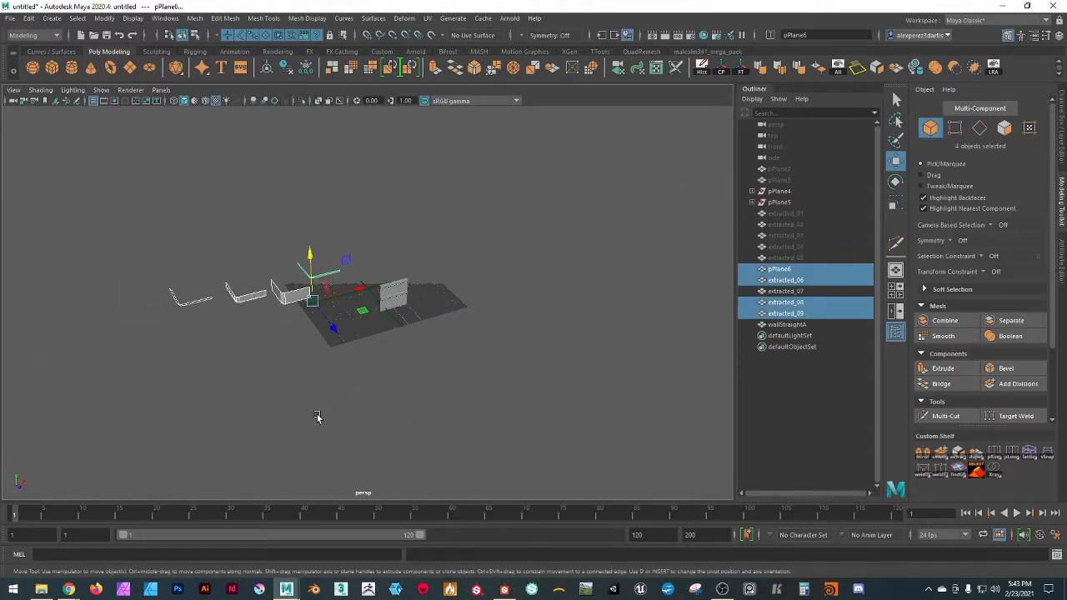
key(Delete)
key([)
key([)
key(])
drag(154, 144, 238, 265)
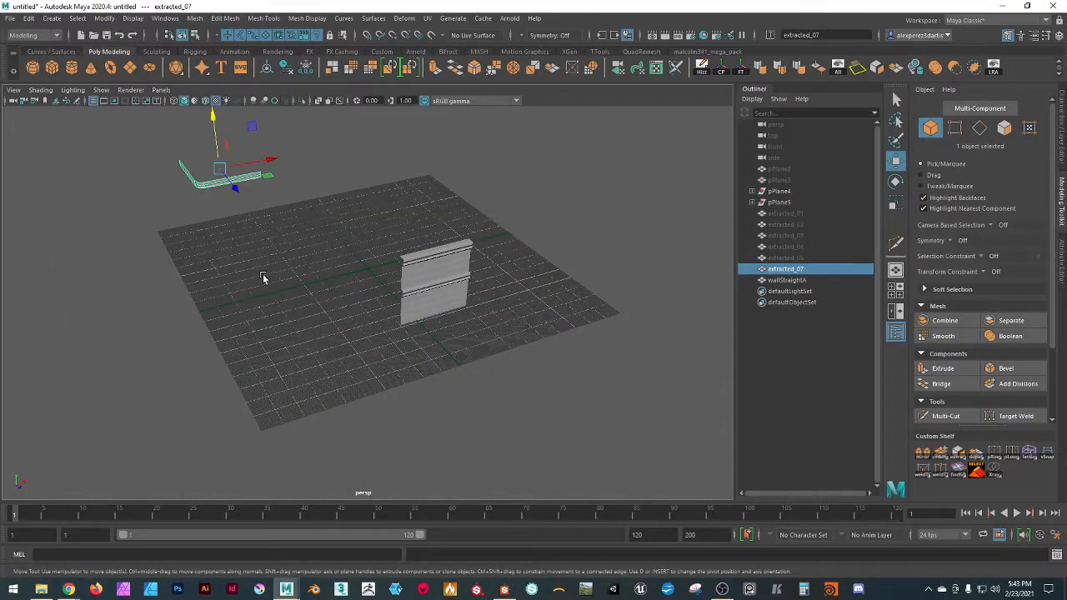
key(Delete)
- Turn off Preserve UVs for the Move tool and move a duplicate of wallStraightA to about -725 in X
click(401, 318)
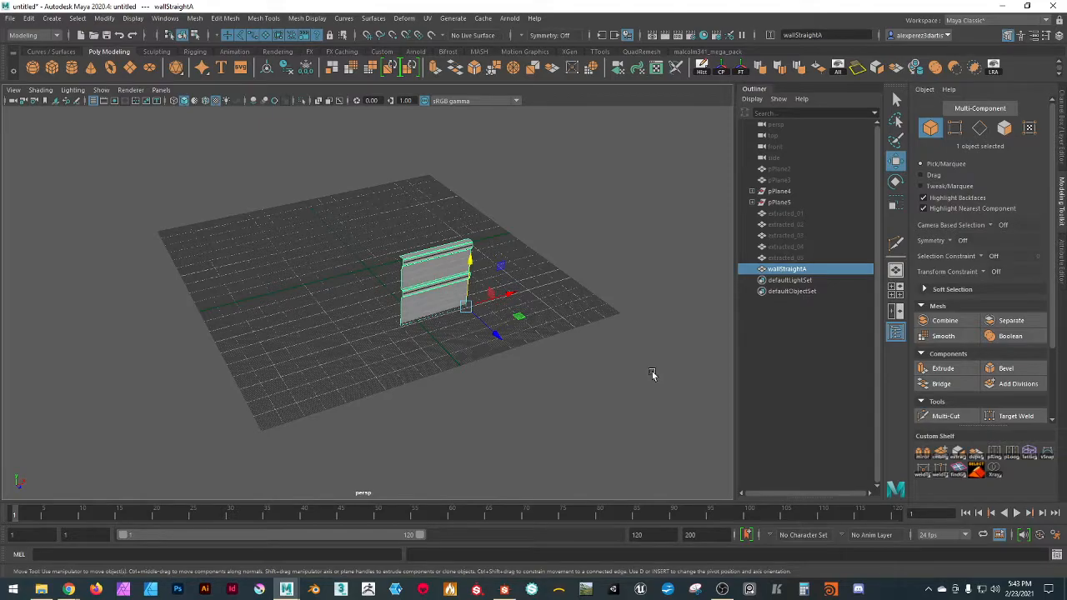
double_click(897, 163)
click(675, 355)
click(834, 170)
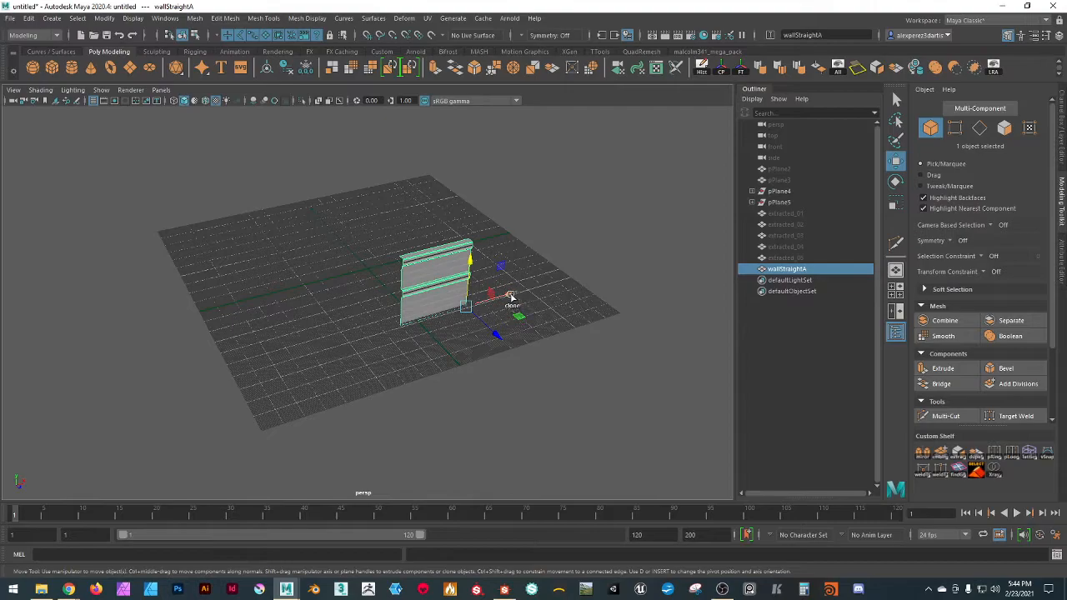
key(ctrl+d)
drag(504, 297, 389, 326)
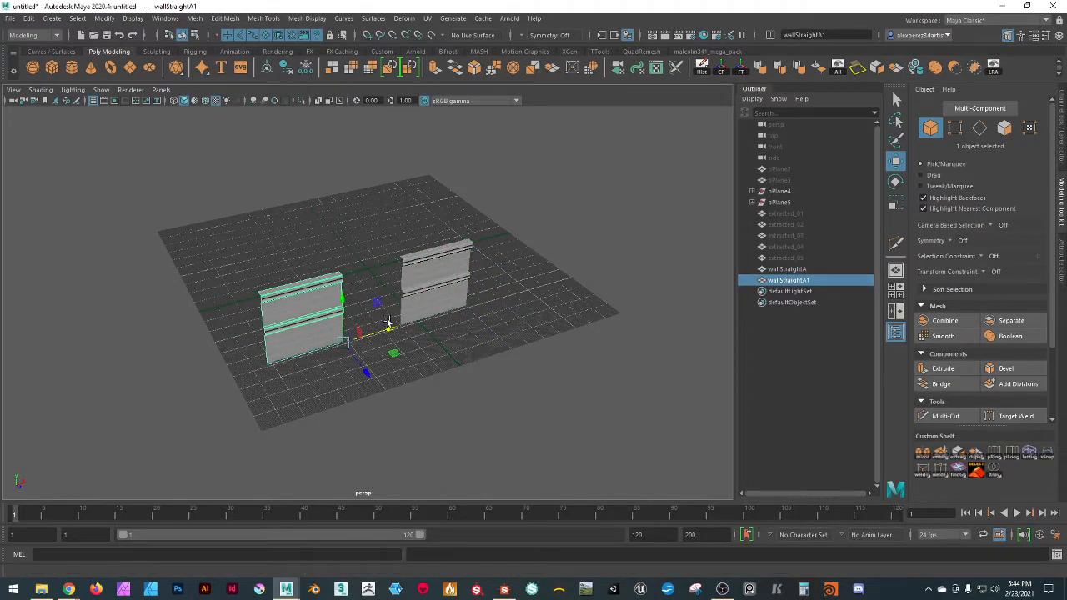
- Set the wall copy's Rotate Y to -90 so it stands perpendicular to the original wall
key(e)
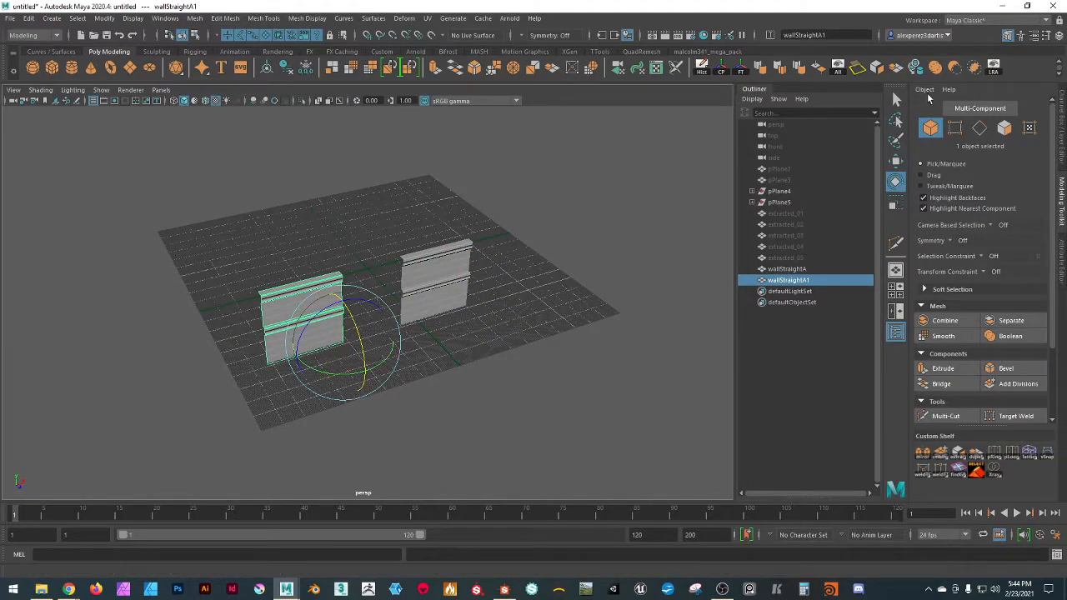
click(1063, 117)
double_click(1034, 157)
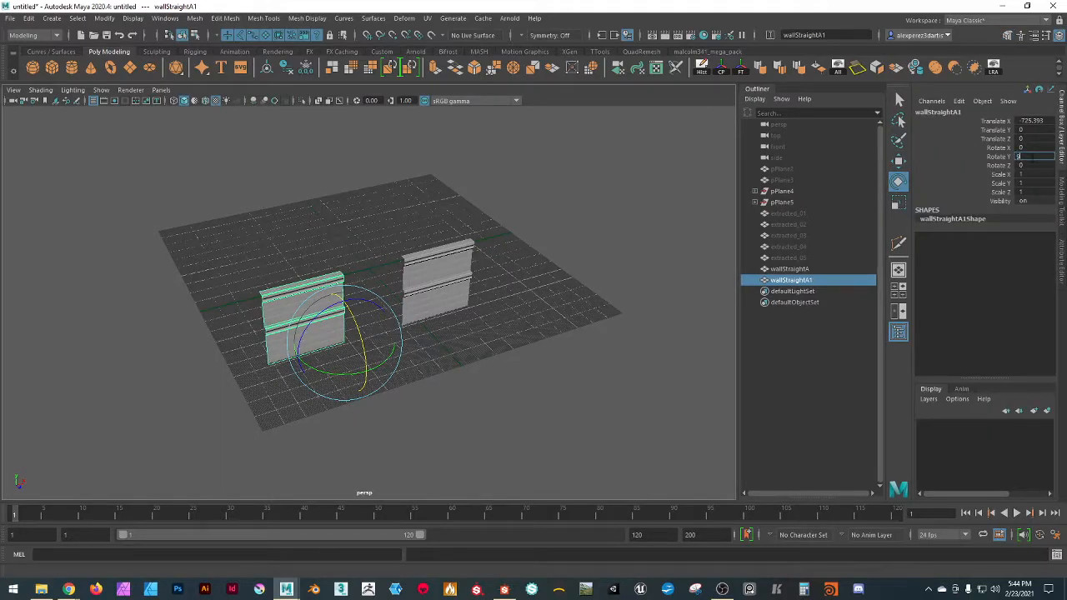
key(Return)
double_click(1022, 156)
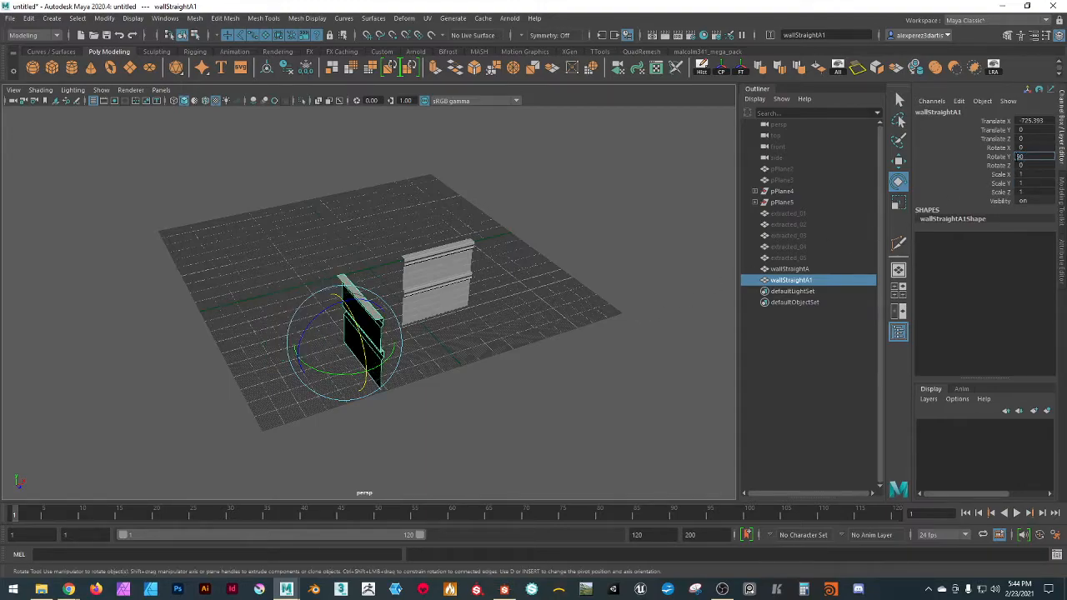
text(-90)
key(Return)
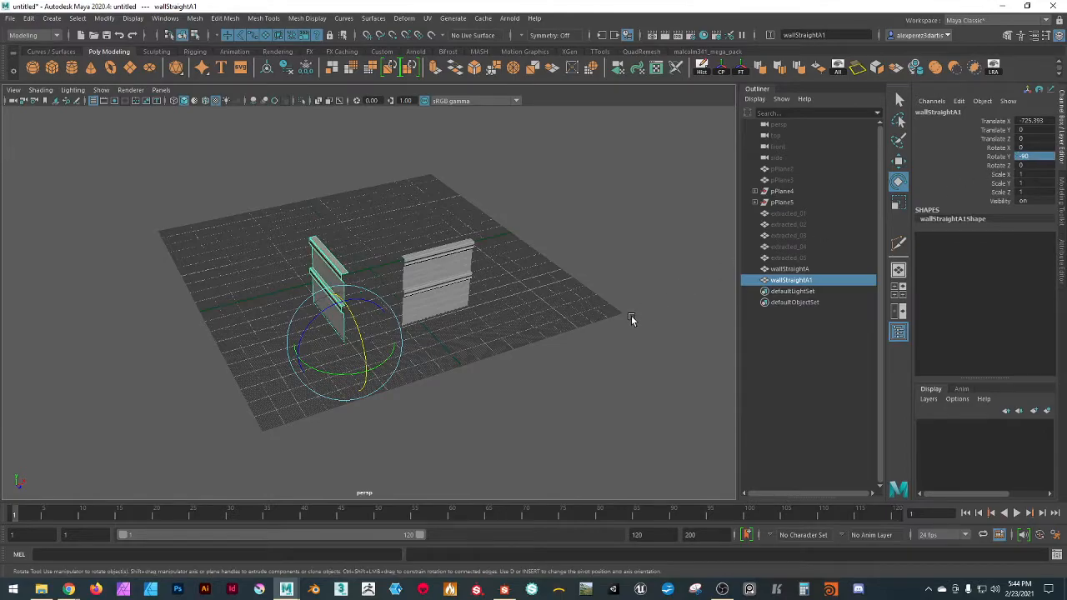
- Vertex-snap the rotated copy in X to the original wall's end at Translate X -400, forming an outside corner
key(w)
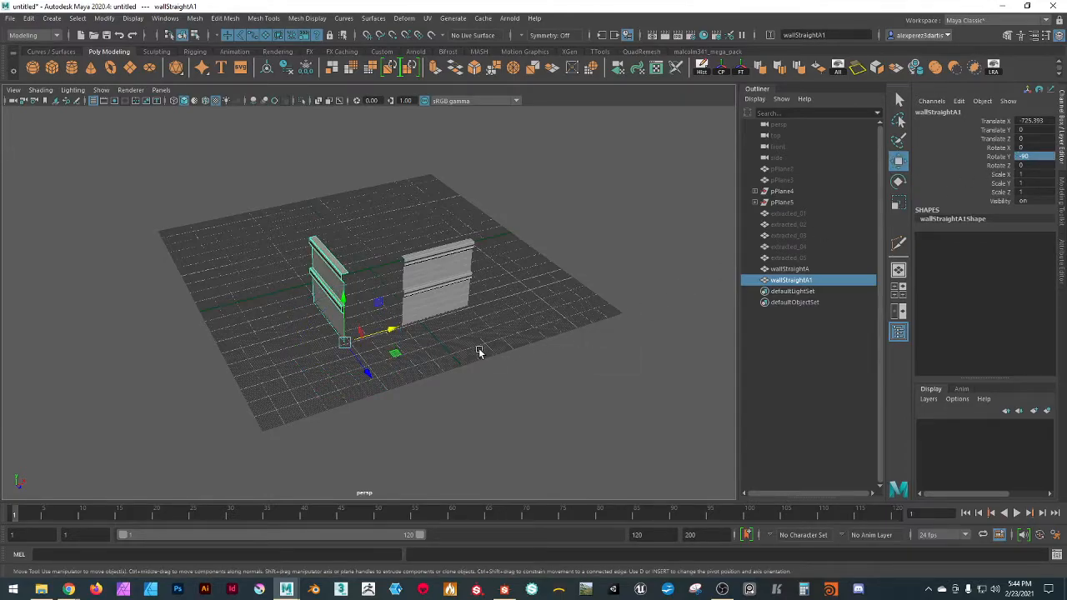
key(v)
drag(393, 334, 565, 354)
alt+drag(493, 378, 540, 358)
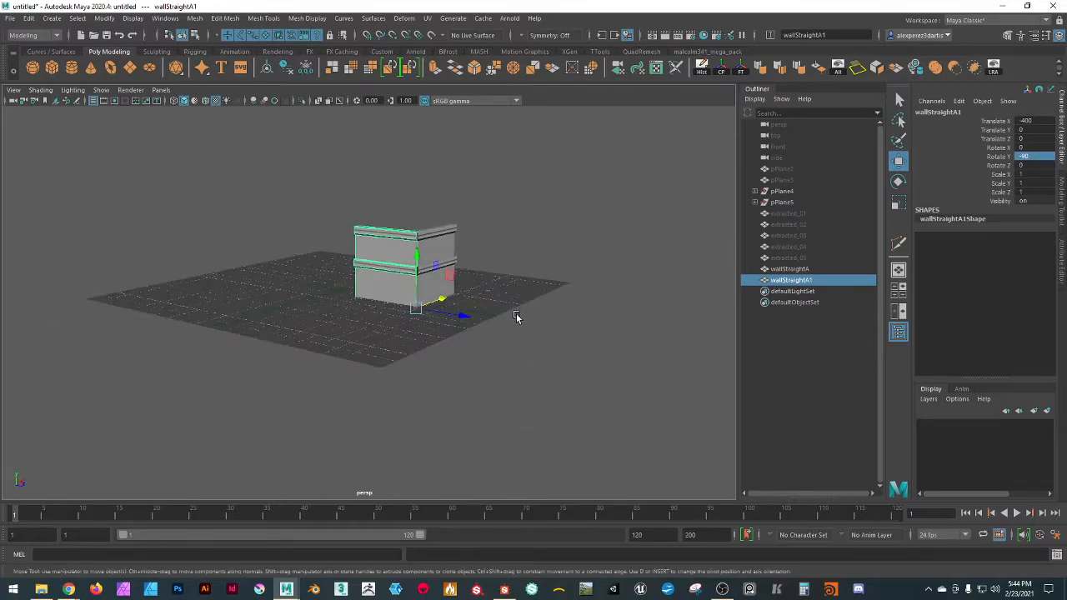
alt+right_drag(517, 317, 573, 346)
alt+middle_drag(566, 382, 389, 447)
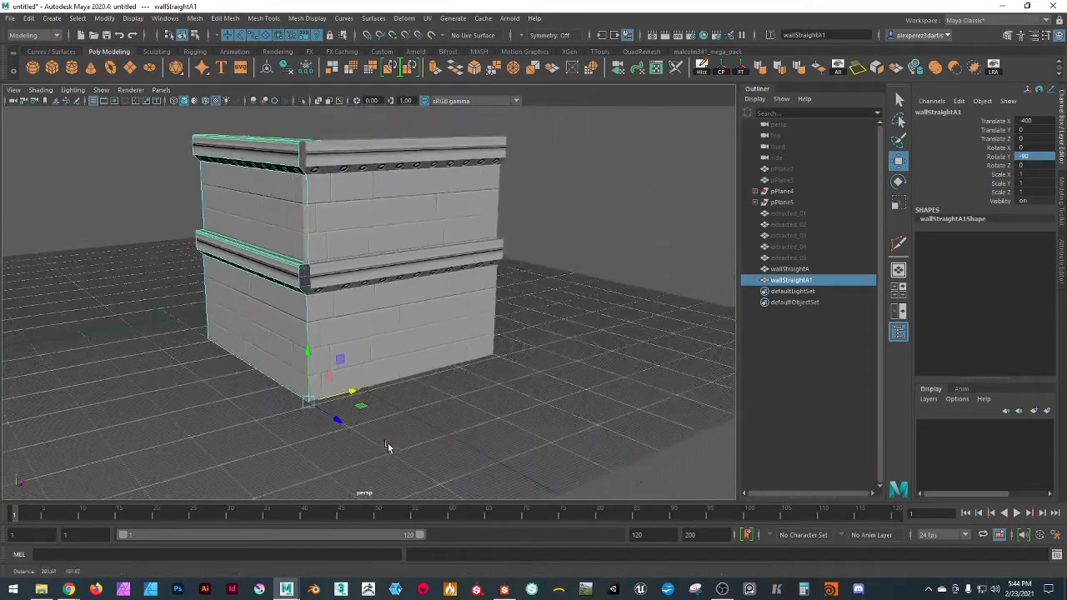
scroll(400, 440, up, 5)
alt+drag(415, 434, 452, 404)
scroll(454, 439, down, 8)
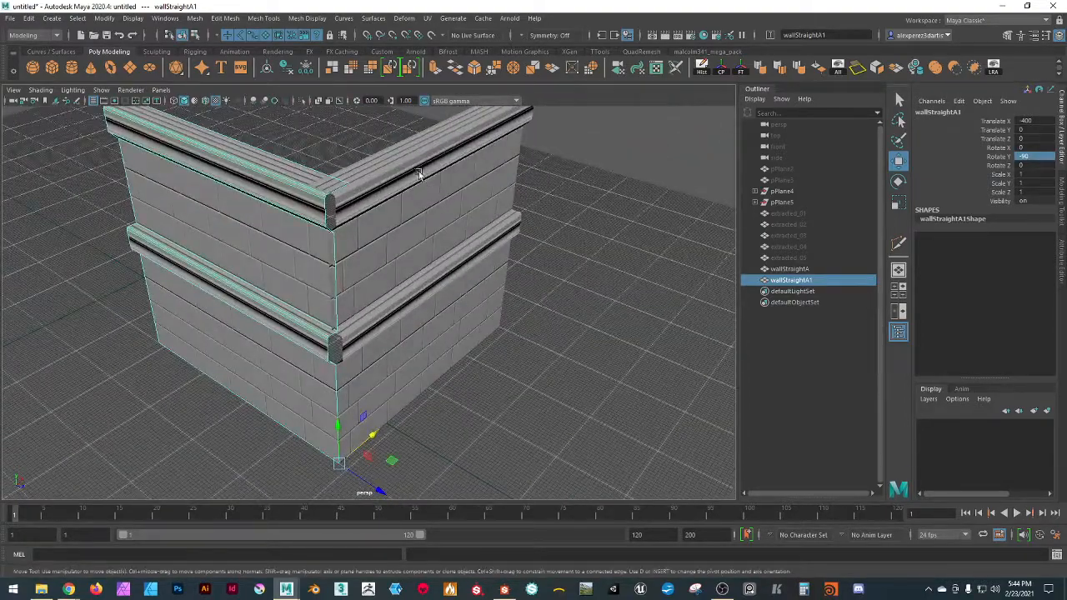
- Put both corner walls into vertex selection and turn on Preserve UVs for the Move tool
click(390, 161)
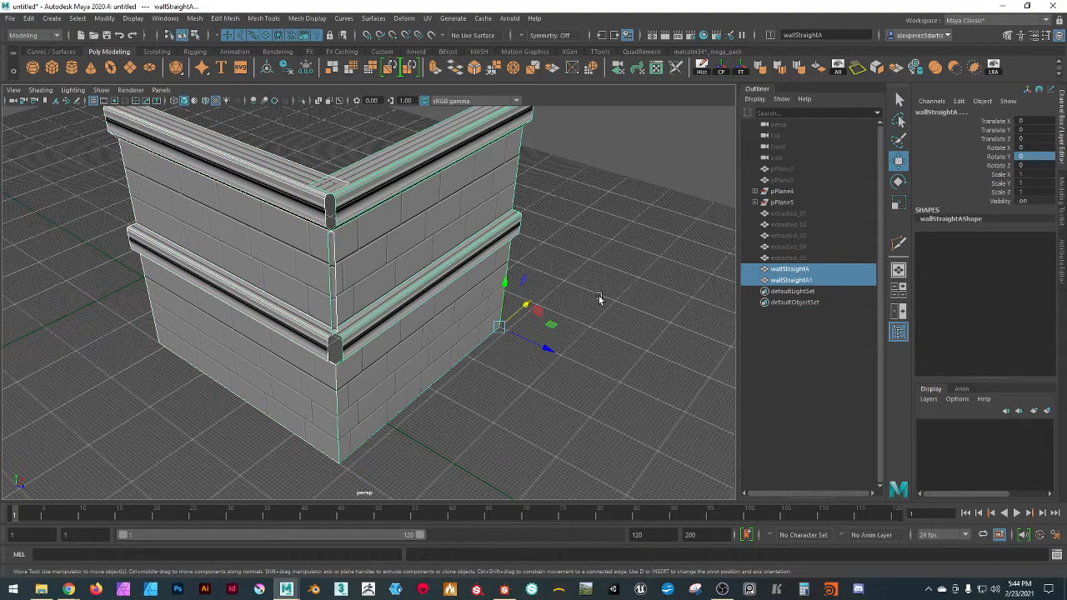
click(1065, 190)
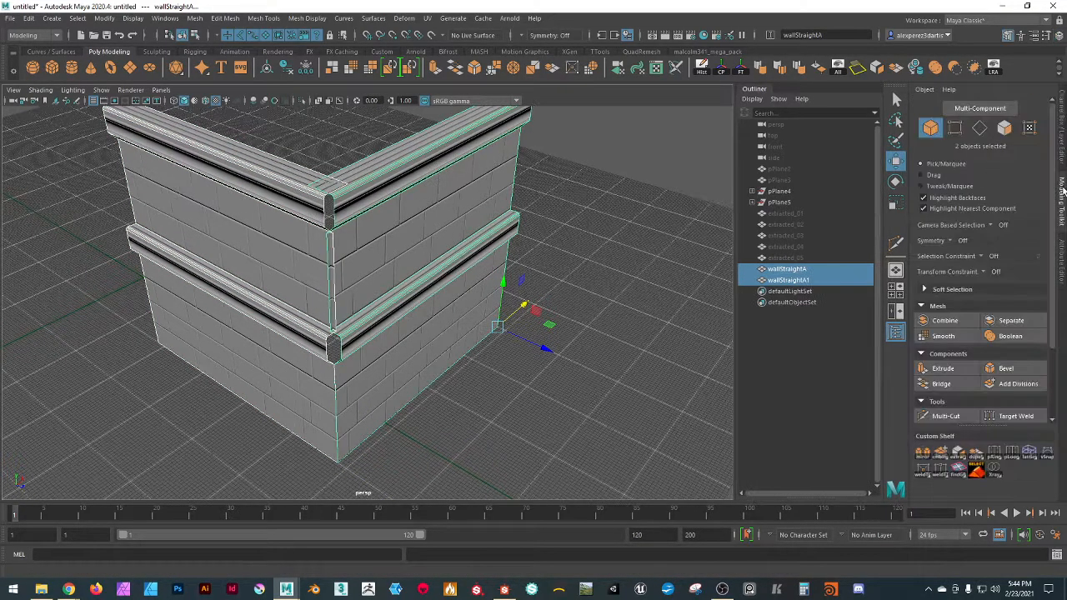
click(955, 127)
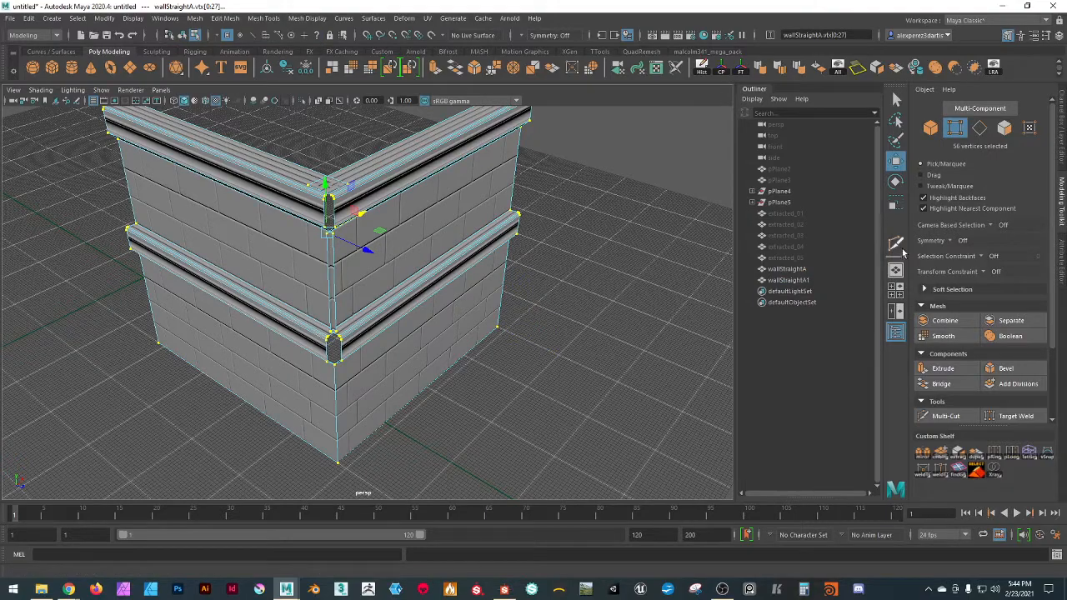
double_click(897, 160)
click(674, 355)
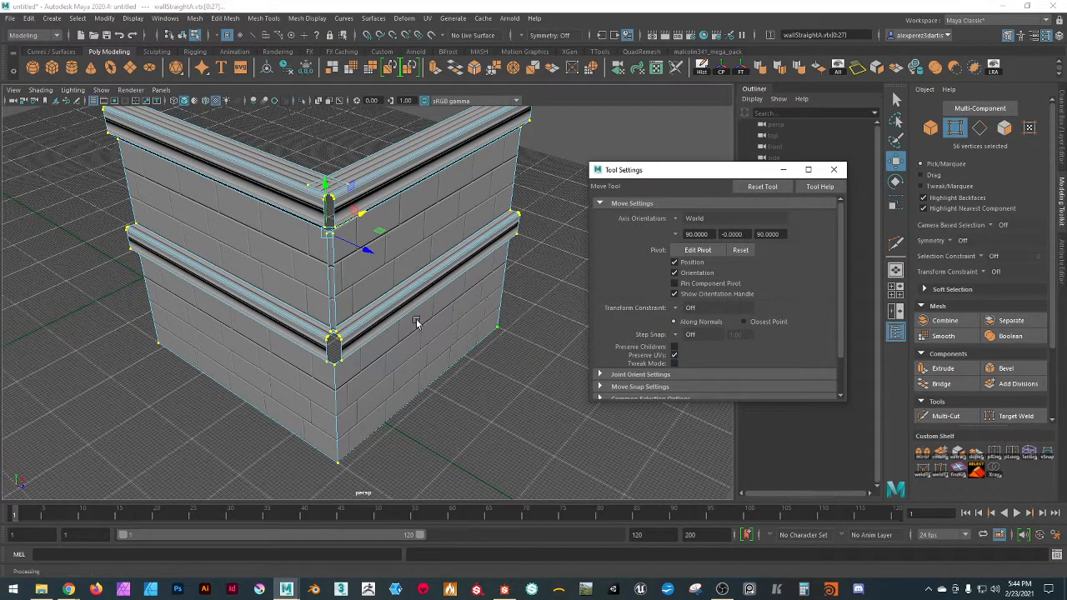
- Snap the top corner vertices of the two upper brick sections together beneath the top cornice
scroll(359, 217, up, 3)
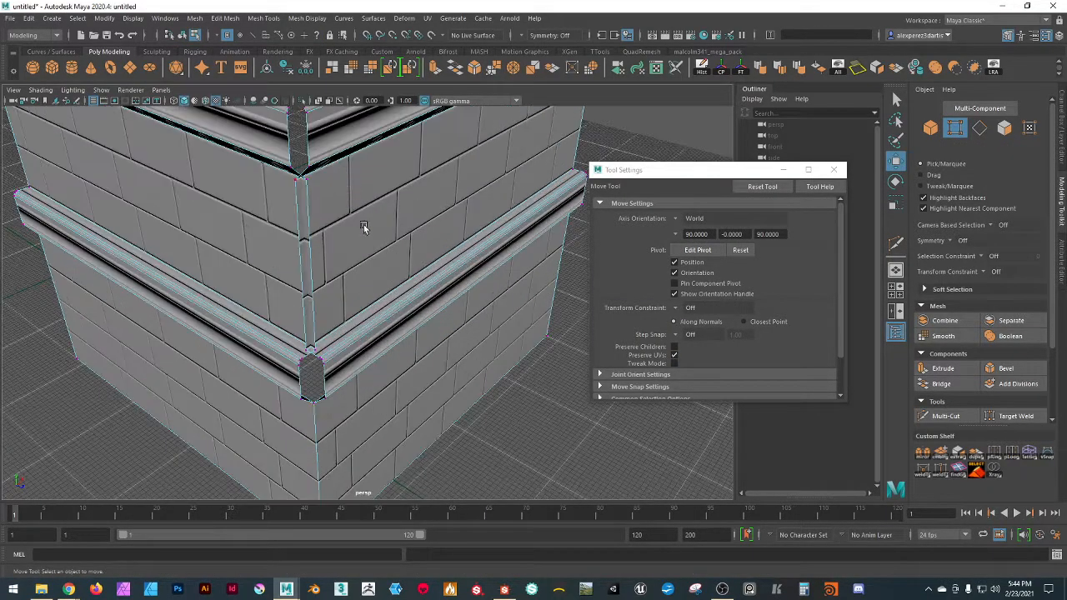
mouse_move(342, 267)
alt+mouse_down()
mouse_move(365, 267)
mouse_move(462, 210)
mouse_move(434, 248)
mouse_move(350, 255)
alt+mouse_up()
click(330, 231)
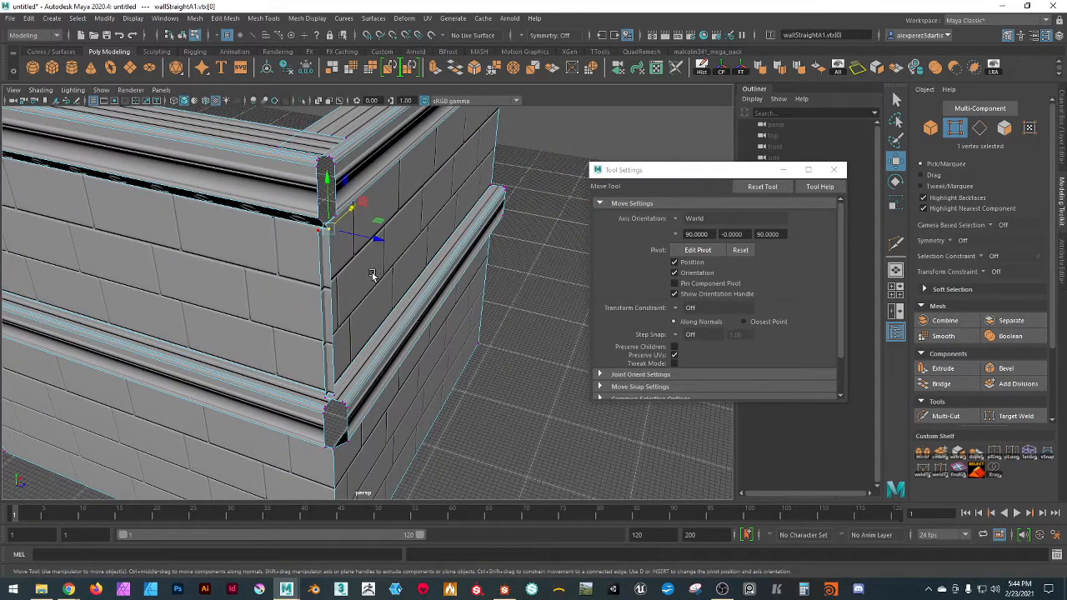
drag(376, 238, 317, 236)
click(558, 194)
click(316, 227)
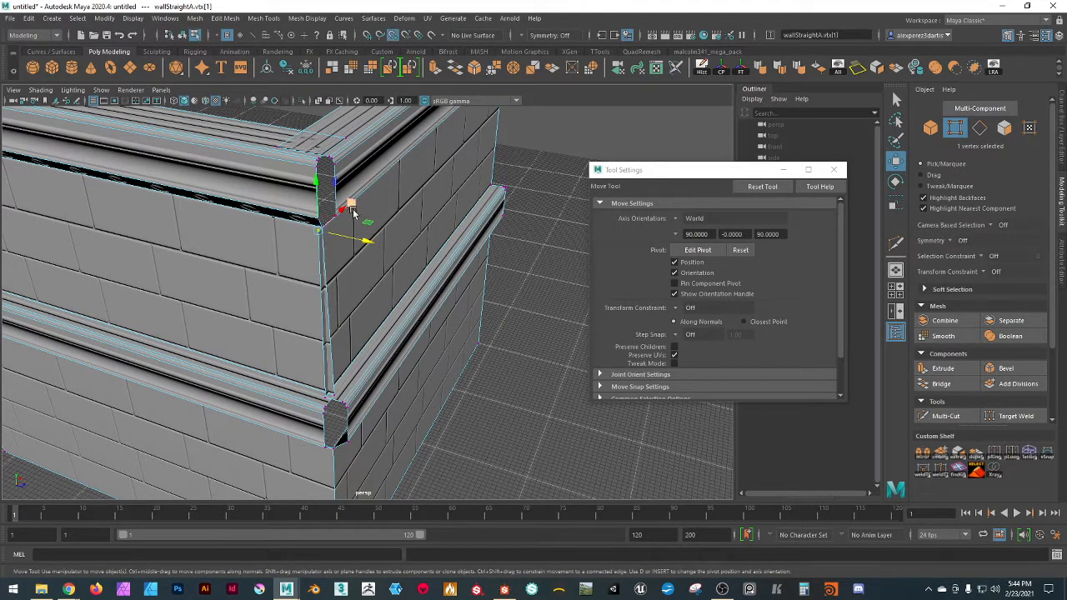
drag(317, 230, 318, 230)
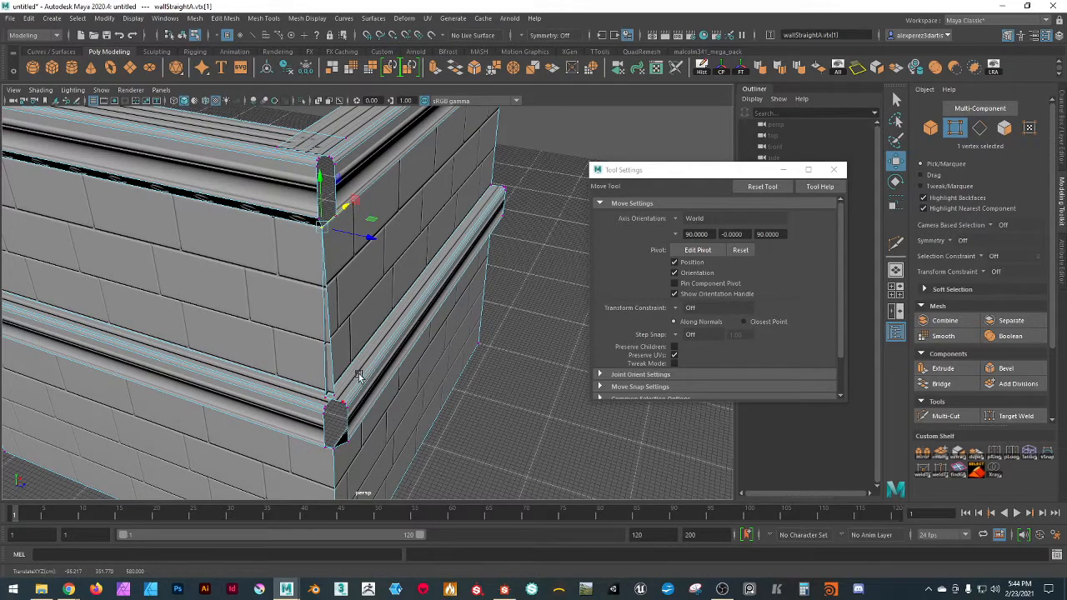
- Try to snap the corner vertices just above the middle cornice together, and undo the moves
alt+drag(405, 372, 372, 374)
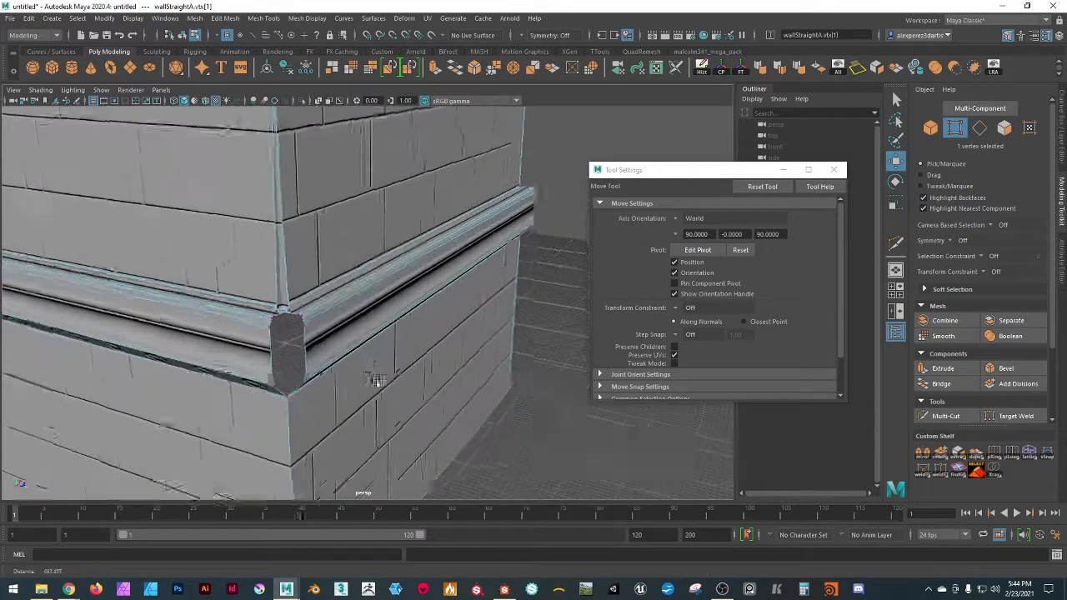
alt+right_drag(372, 374, 378, 417)
click(199, 319)
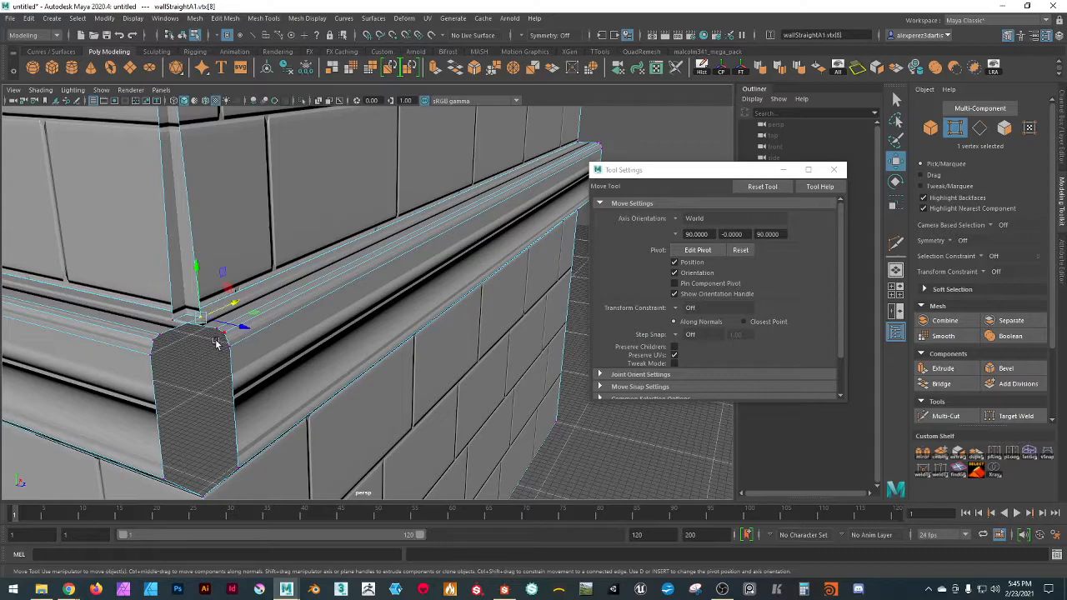
key(v)
drag(245, 327, 187, 314)
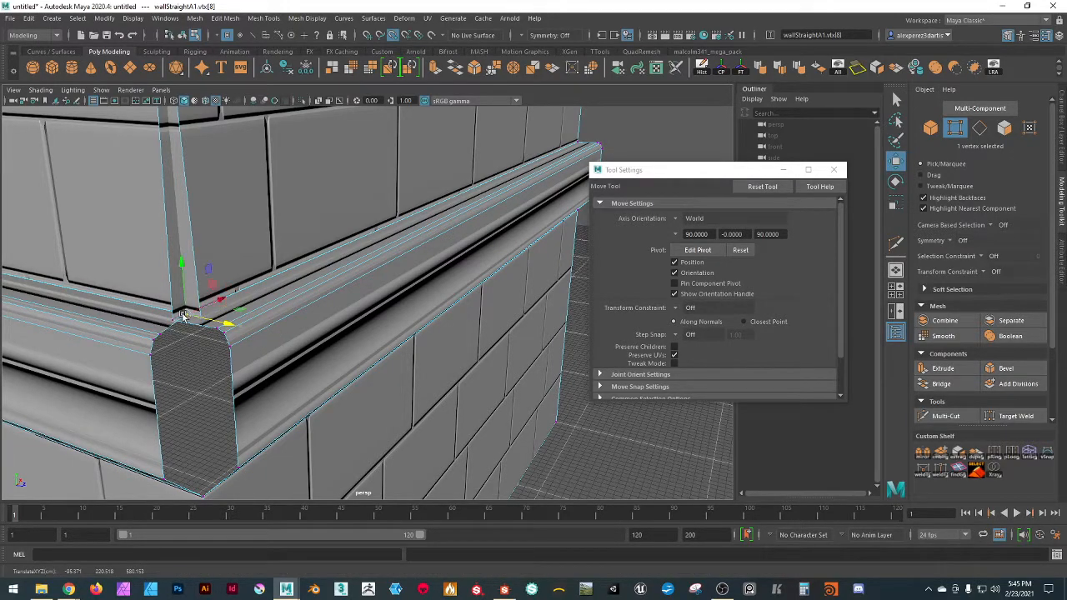
click(191, 315)
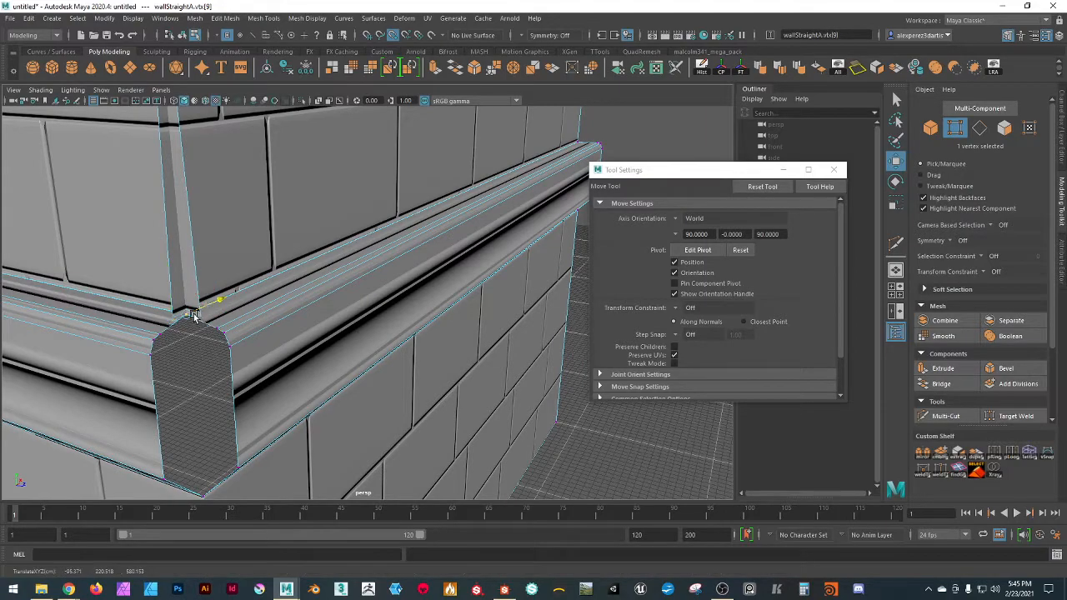
click(200, 380)
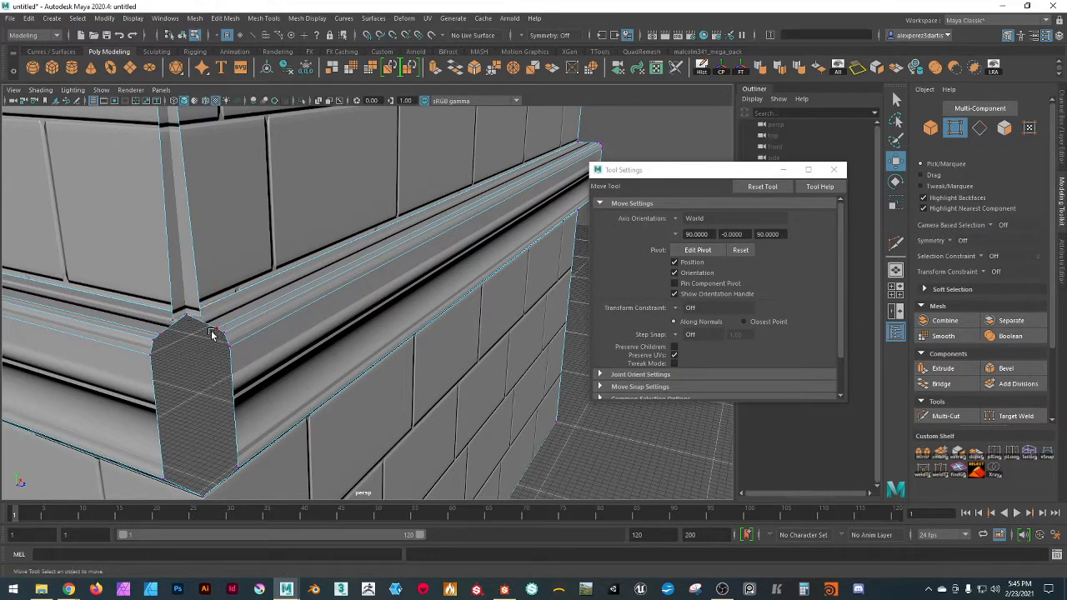
key(ctrl+z)
key(ctrl+z)
key(ctrl+z)
key(ctrl+z)
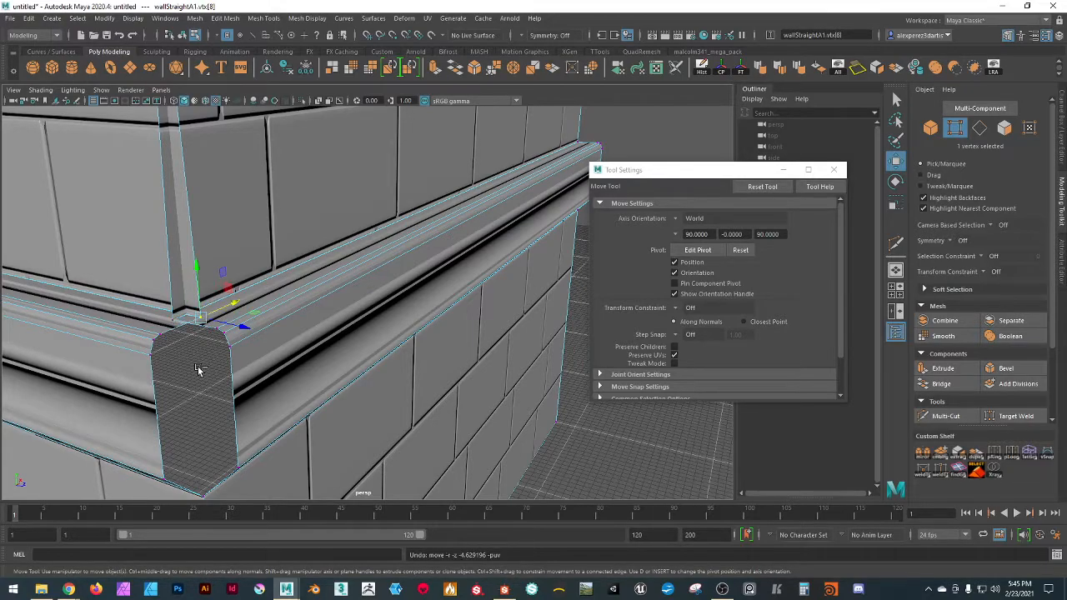
- Try again to move the wall copy's corner vertex above the middle cornice toward the other wall's vertex
scroll(169, 337, up, 3)
scroll(169, 336, down, 2)
alt+middle_drag(199, 346, 279, 323)
click(363, 281)
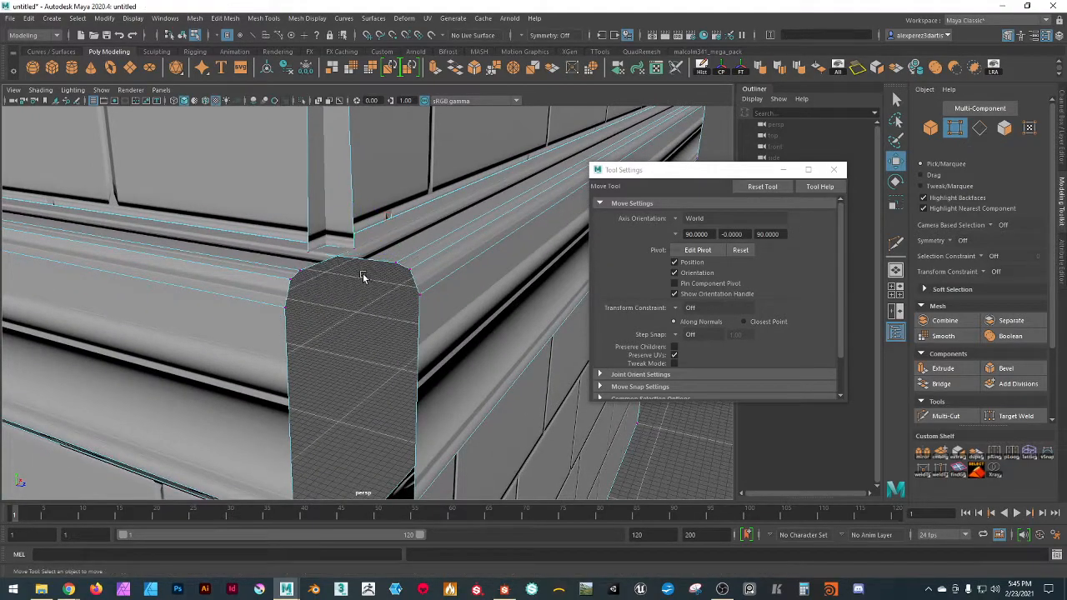
click(357, 248)
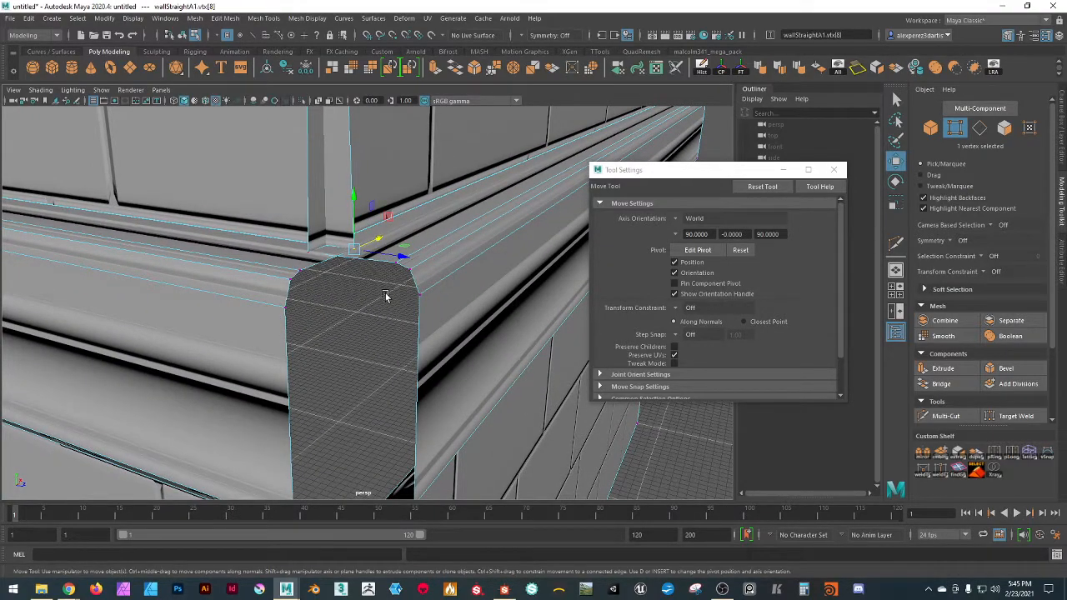
drag(401, 256, 336, 258)
click(353, 334)
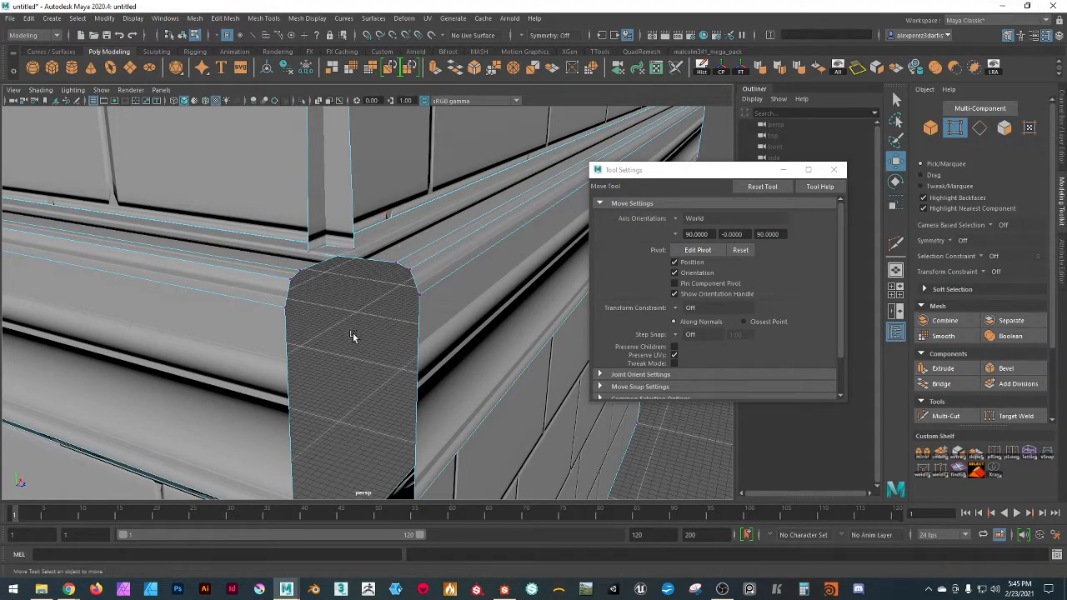
- Select the middle cornice and lower brick faces on both walls in face mode and hide them
click(1004, 129)
double_click(517, 269)
shift+click(256, 313)
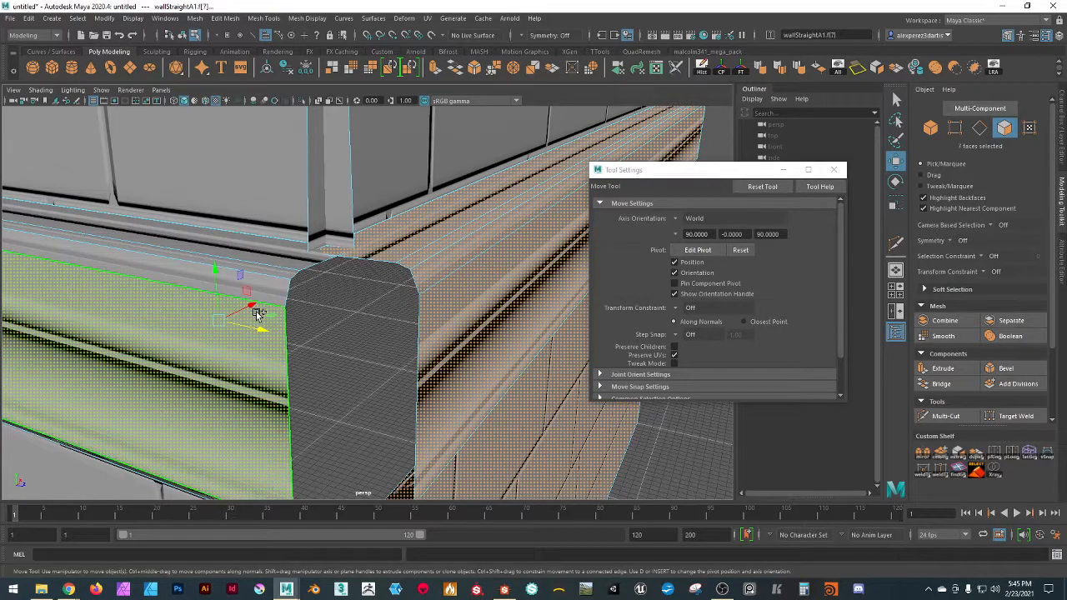
shift+double_click(257, 314)
key(Delete)
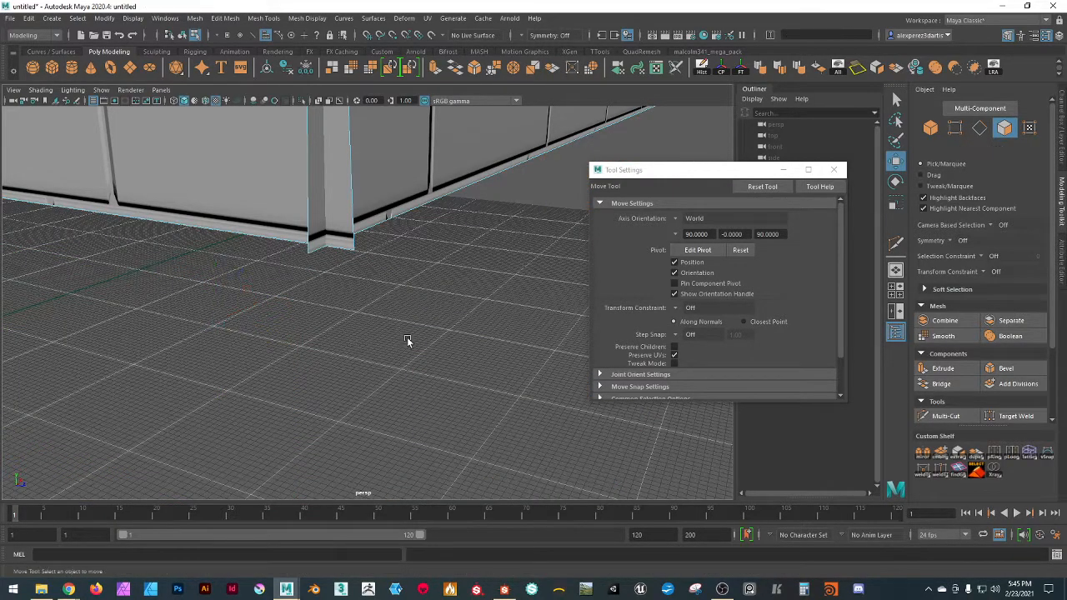
- Snap the bottom corner vertices of the two upper brick sections together to close the gap
click(956, 127)
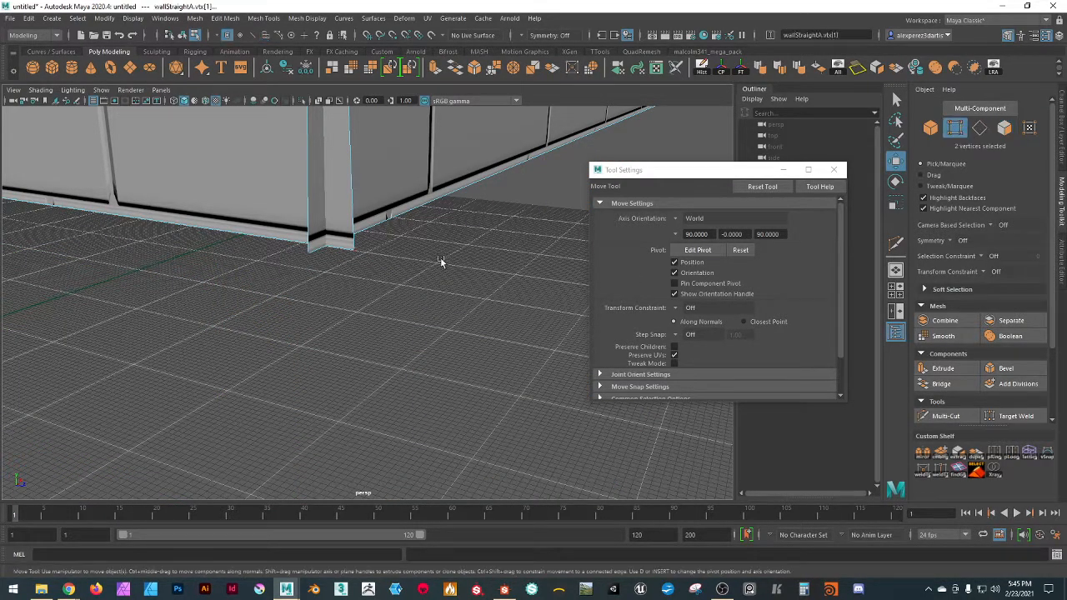
click(354, 251)
key(v)
drag(409, 261, 345, 243)
click(310, 255)
key(v)
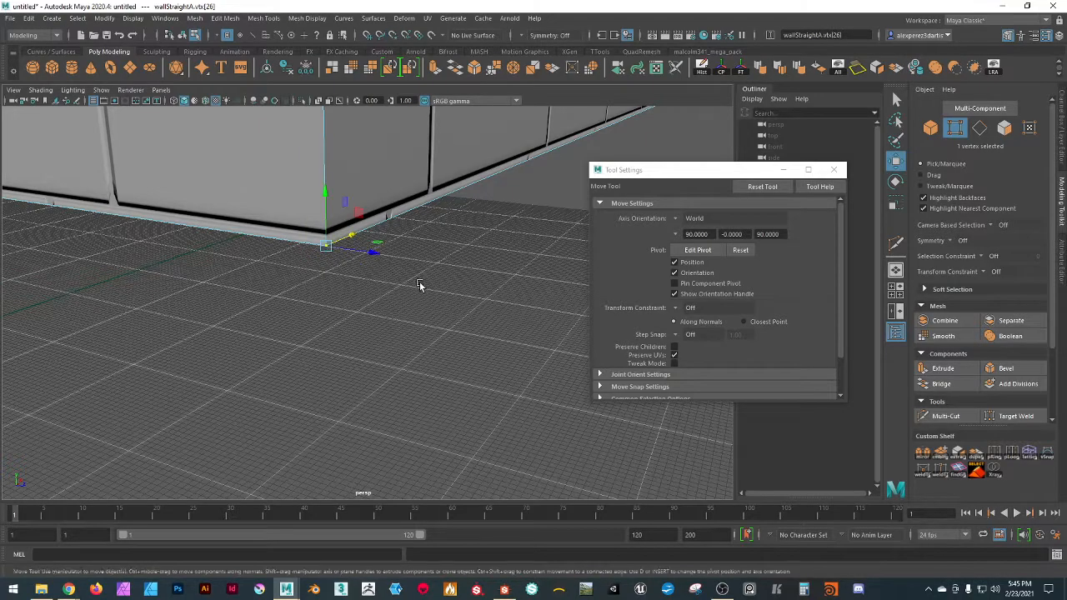
click(421, 285)
- Snap the lower front corner vertices of both walls' top cornices together above the ornament band
scroll(429, 276, down, 8)
alt+middle_drag(487, 215, 445, 278)
scroll(375, 306, up, 6)
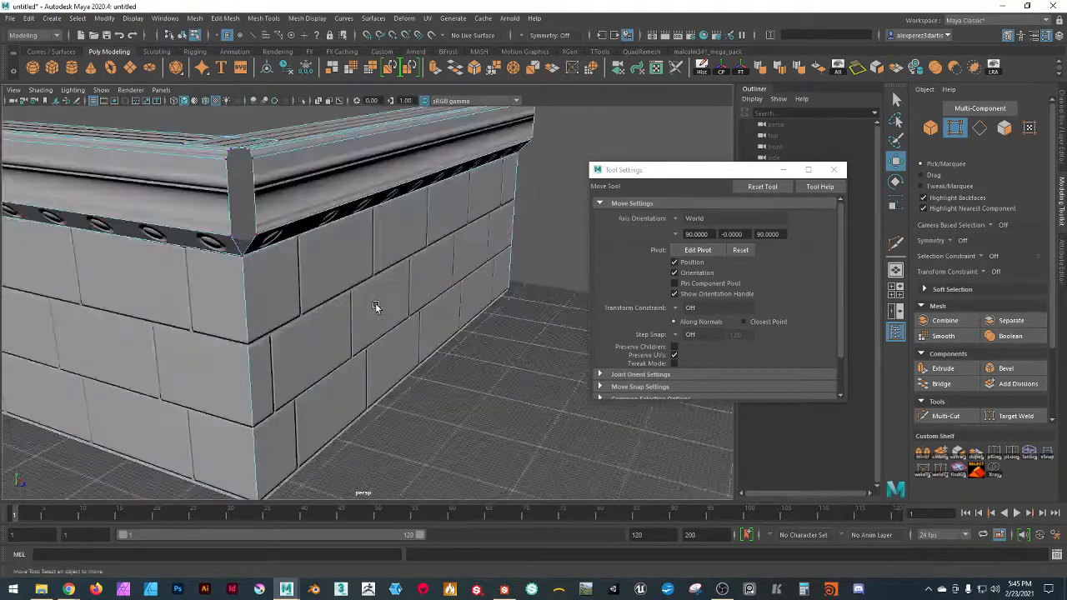
click(257, 235)
alt+drag(292, 264, 336, 272)
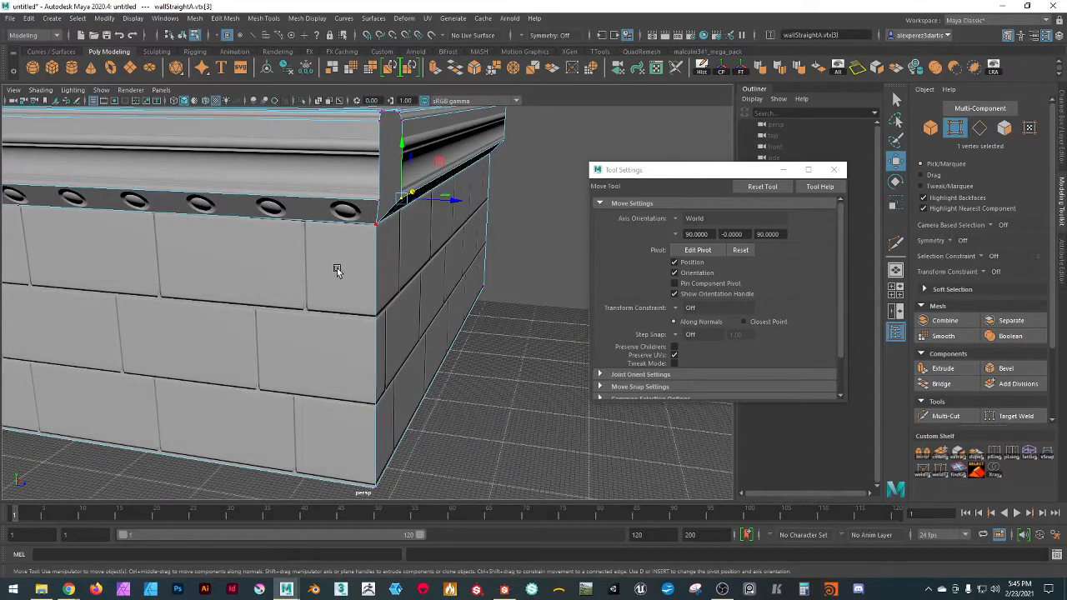
alt+drag(392, 290, 334, 275)
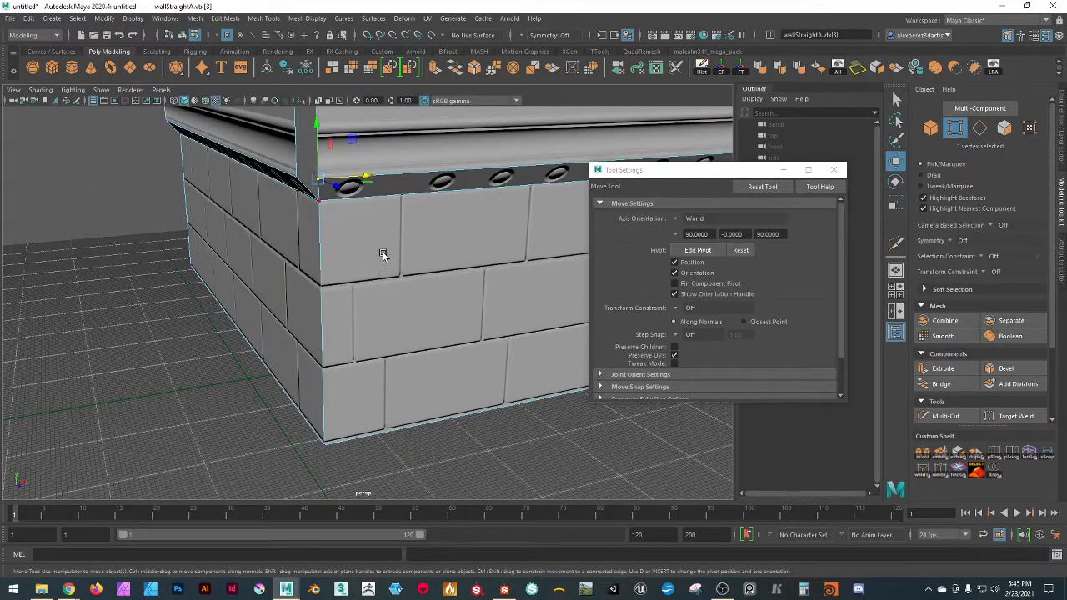
key(v)
drag(371, 179, 261, 244)
click(170, 310)
click(295, 178)
alt+drag(392, 276, 482, 301)
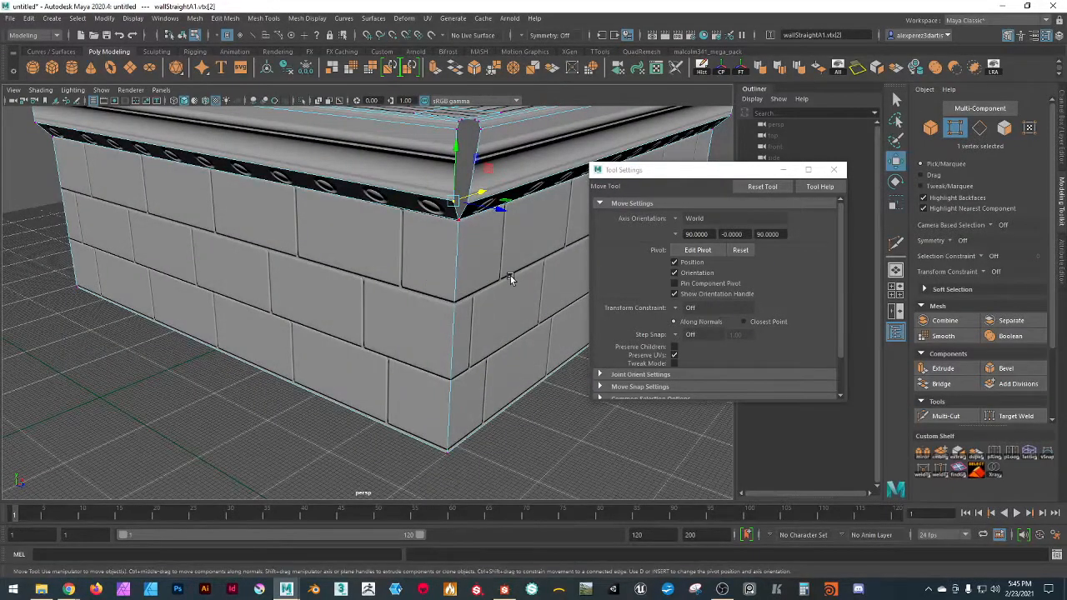
key(v)
drag(503, 210, 482, 203)
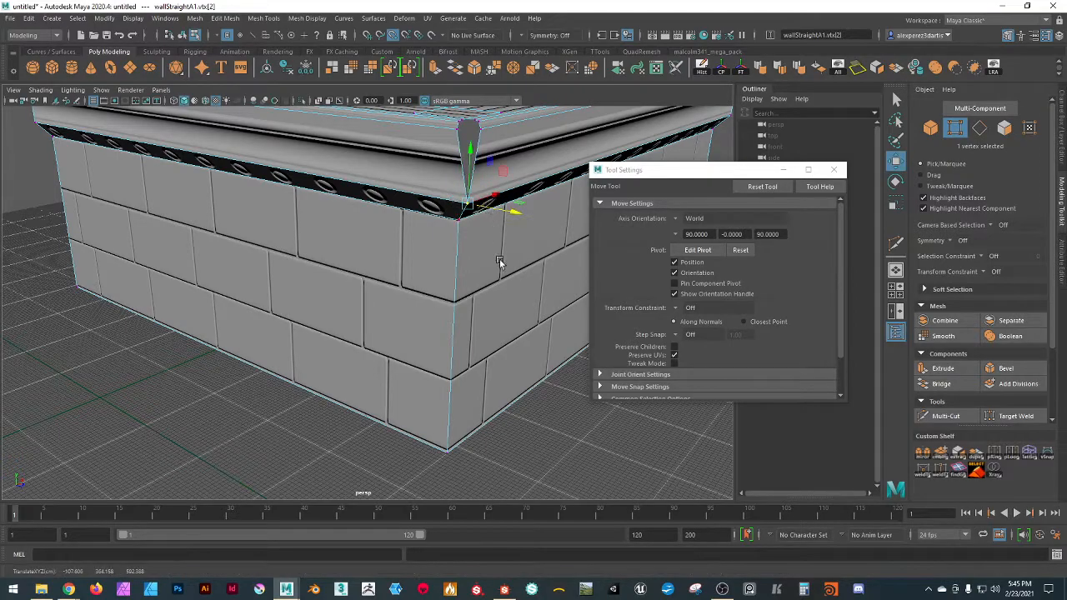
- Snap the corner vertices at the upper edge of the top cornice's front faces together
alt+drag(508, 314, 458, 312)
alt+right_drag(458, 312, 494, 392)
click(463, 218)
key(v)
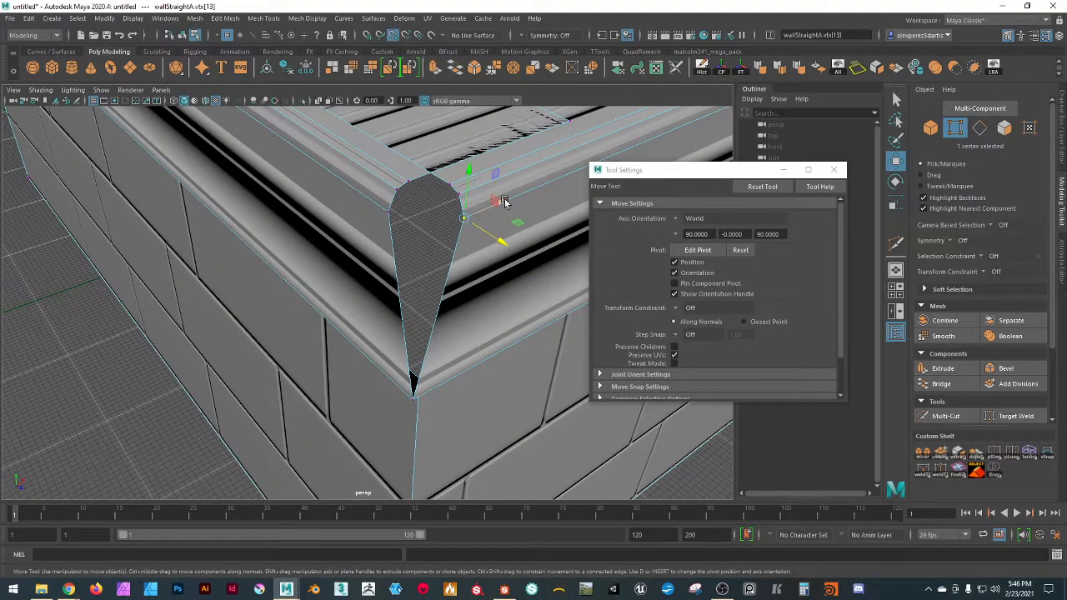
drag(504, 202, 431, 249)
click(388, 212)
key(v)
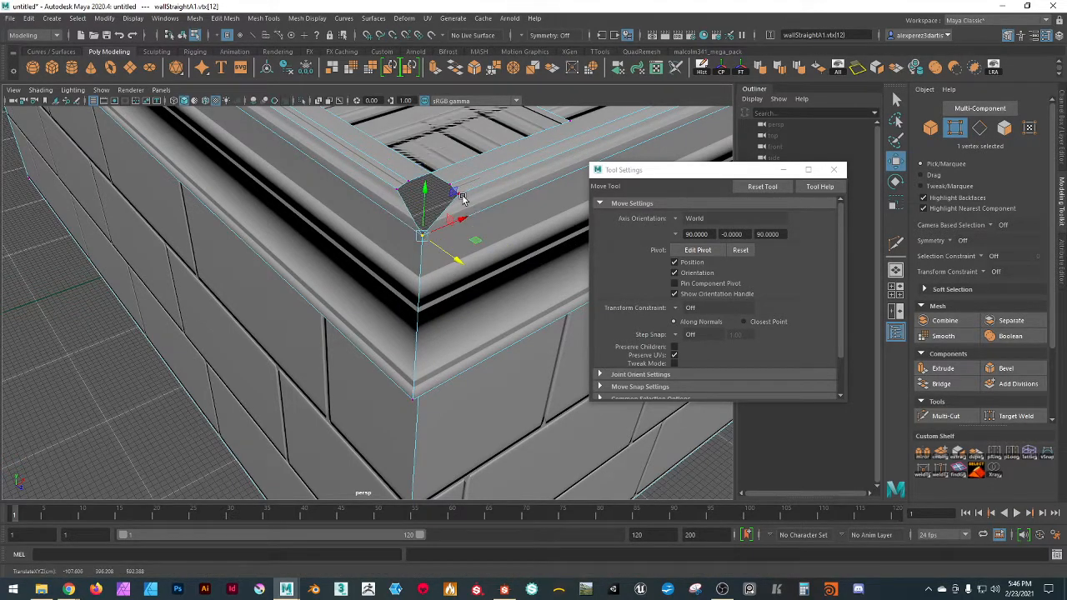
- Snap the two remaining pairs of bevel vertices on the top cornice's outer corner together
click(462, 194)
key(v)
drag(500, 178, 442, 215)
click(400, 193)
key(v)
click(86, 376)
click(452, 183)
key(v)
drag(496, 170, 423, 194)
click(411, 212)
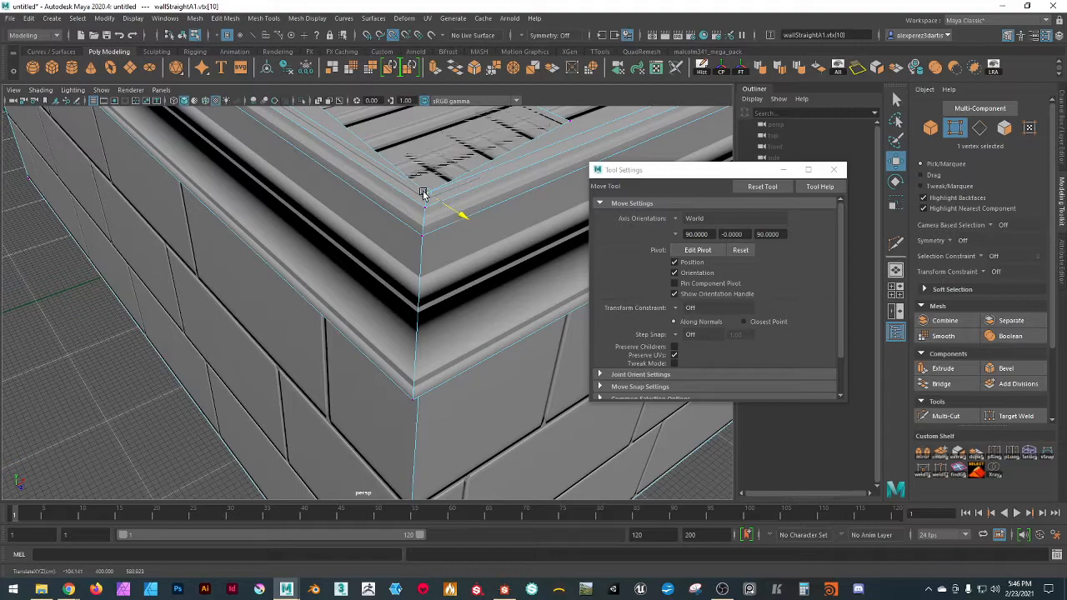
- Snap the overlapping back vertices of the top cornice together at the inner corner and close the Move tool settings
scroll(436, 242, down, 6)
alt+middle_drag(453, 306, 460, 316)
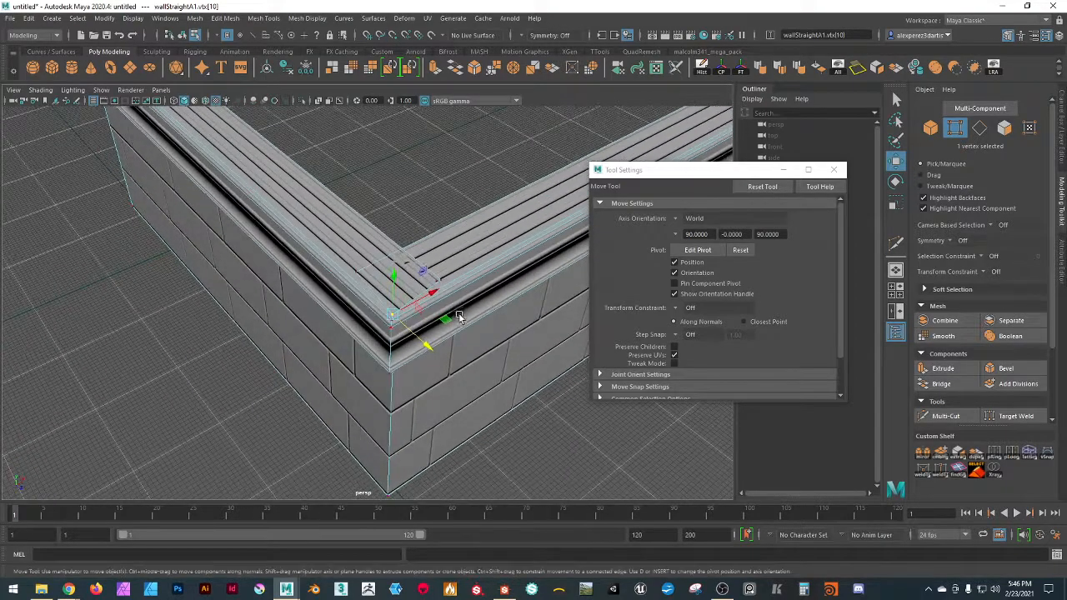
click(442, 283)
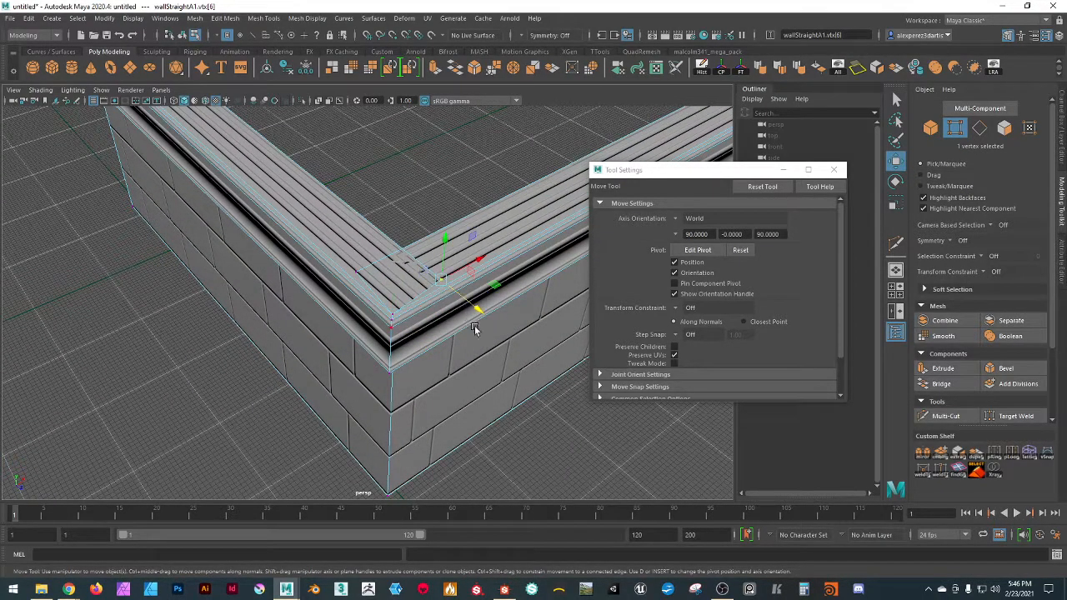
mouse_move(477, 309)
mouse_down()
mouse_move(417, 267)
mouse_move(363, 265)
mouse_move(378, 278)
mouse_move(404, 248)
mouse_move(450, 292)
mouse_move(490, 276)
mouse_move(495, 252)
mouse_move(255, 326)
mouse_move(493, 299)
mouse_move(507, 257)
mouse_move(482, 297)
mouse_move(546, 302)
mouse_up()
click(357, 273)
key(v)
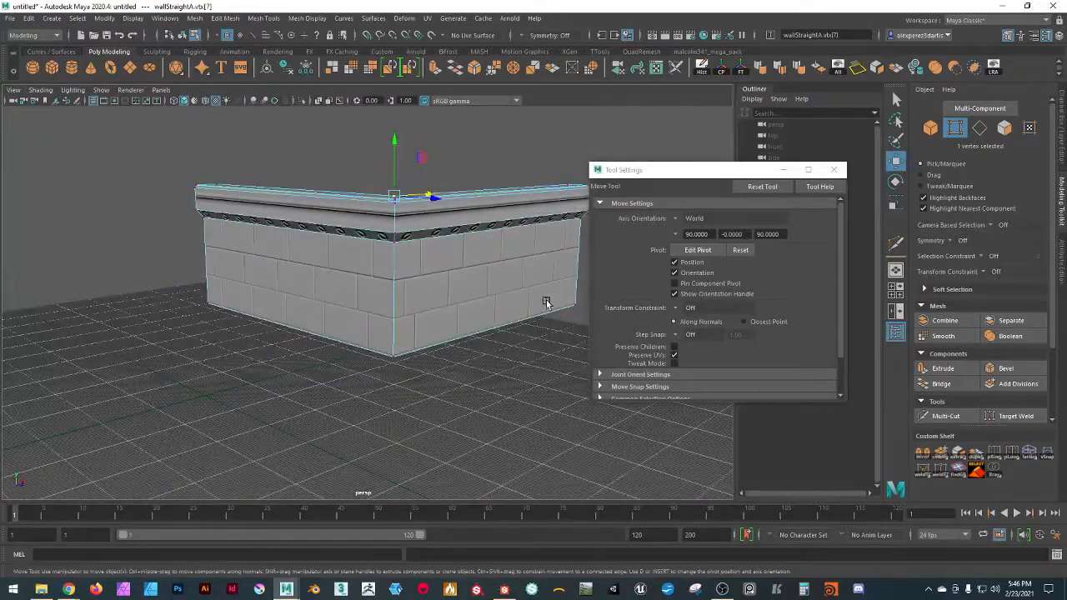
click(834, 170)
mouse_move(564, 360)
alt+mouse_down()
mouse_move(492, 384)
mouse_move(497, 352)
mouse_move(546, 353)
mouse_move(493, 395)
mouse_move(502, 400)
alt+mouse_up()
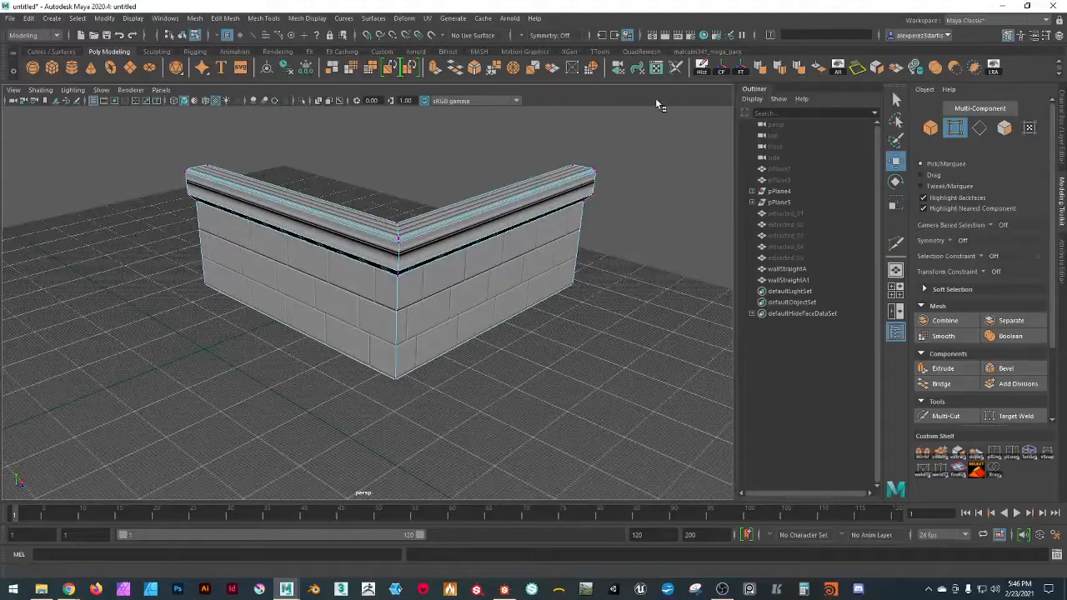
- Check the UV layout of the two corner walls in the UV Editor
click(655, 72)
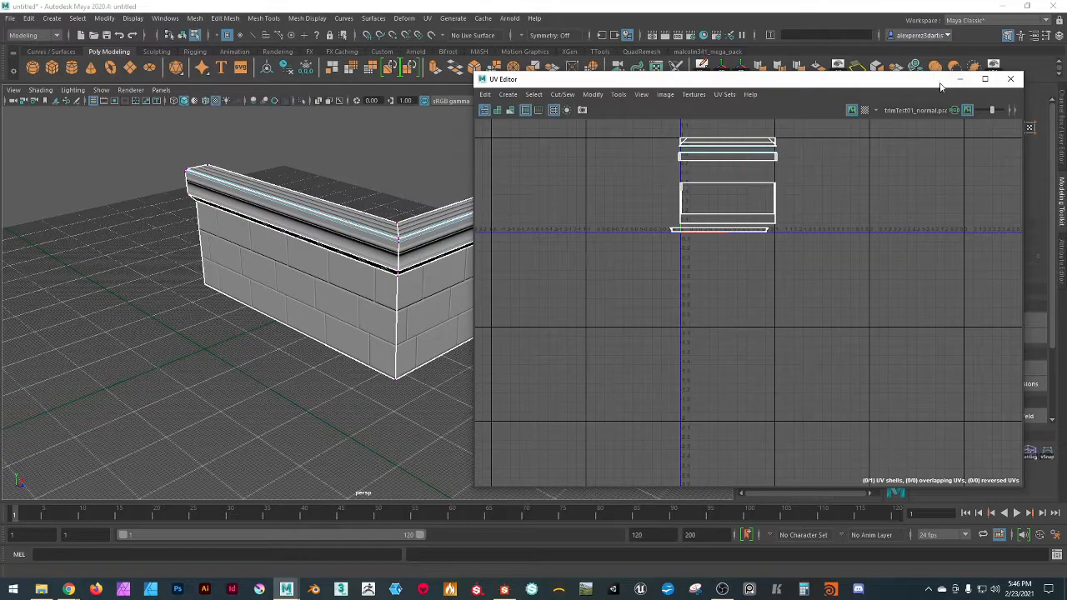
click(1012, 81)
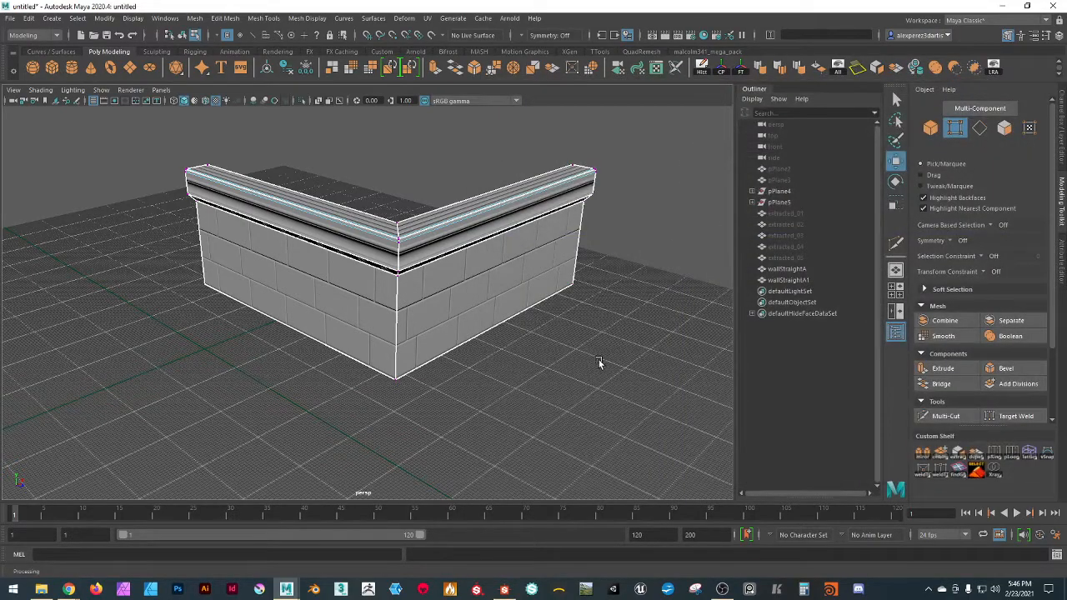
alt+drag(549, 367, 552, 337)
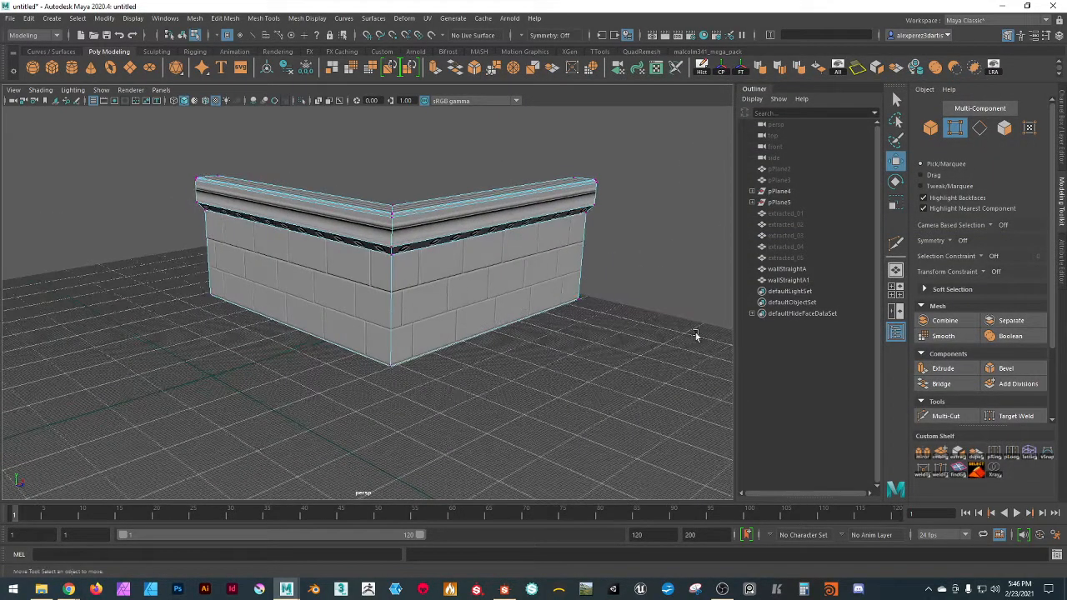
- Unhide the hidden wall faces and hide everything above the middle cornice on both walls
click(1005, 128)
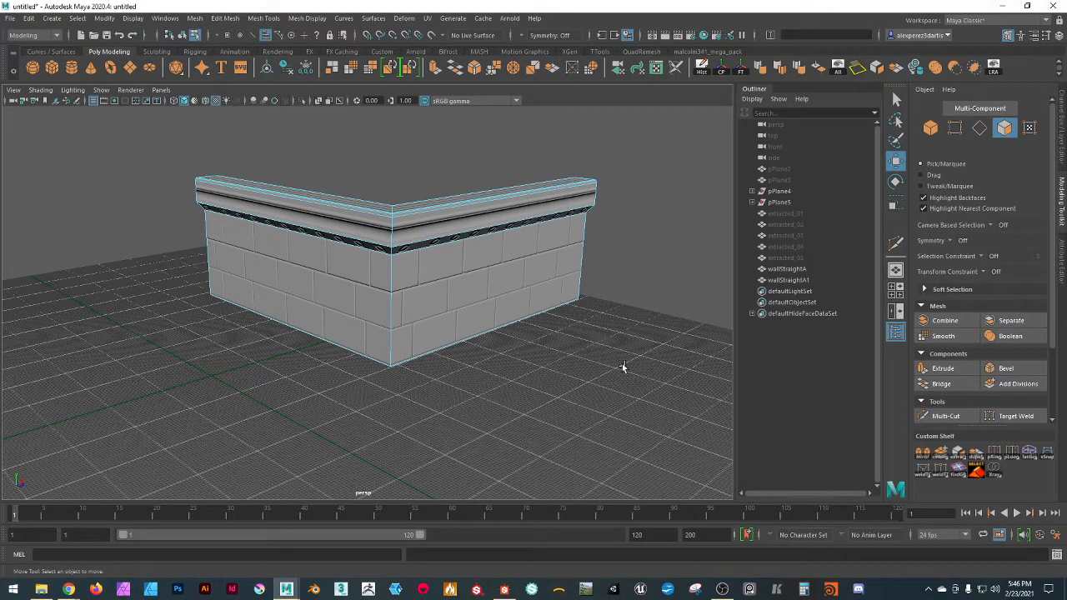
key(ctrl+shift+h)
alt+drag(627, 393, 467, 291)
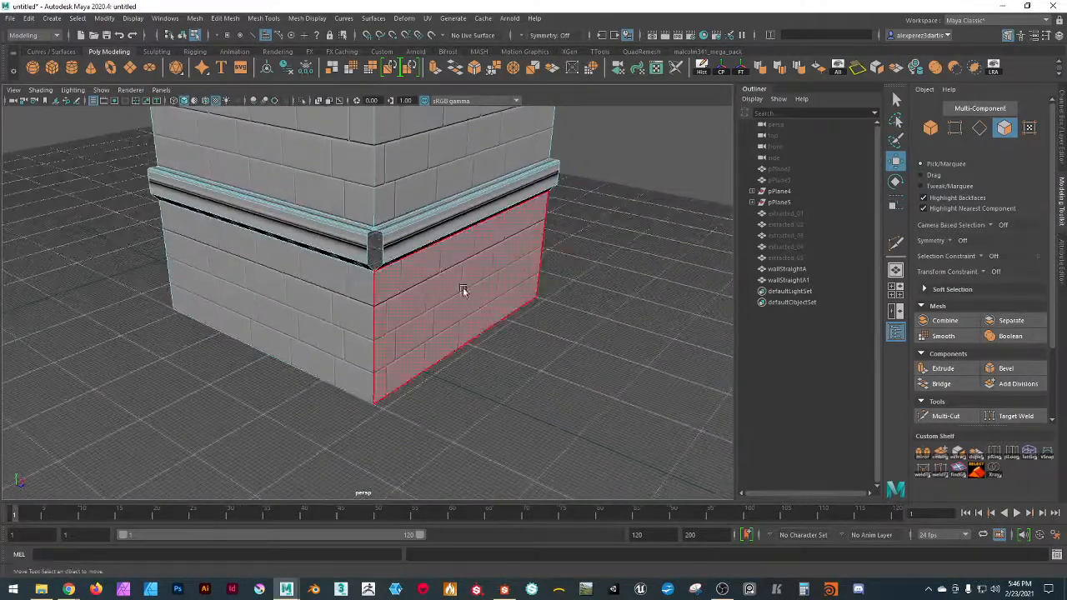
click(396, 311)
shift+click(339, 316)
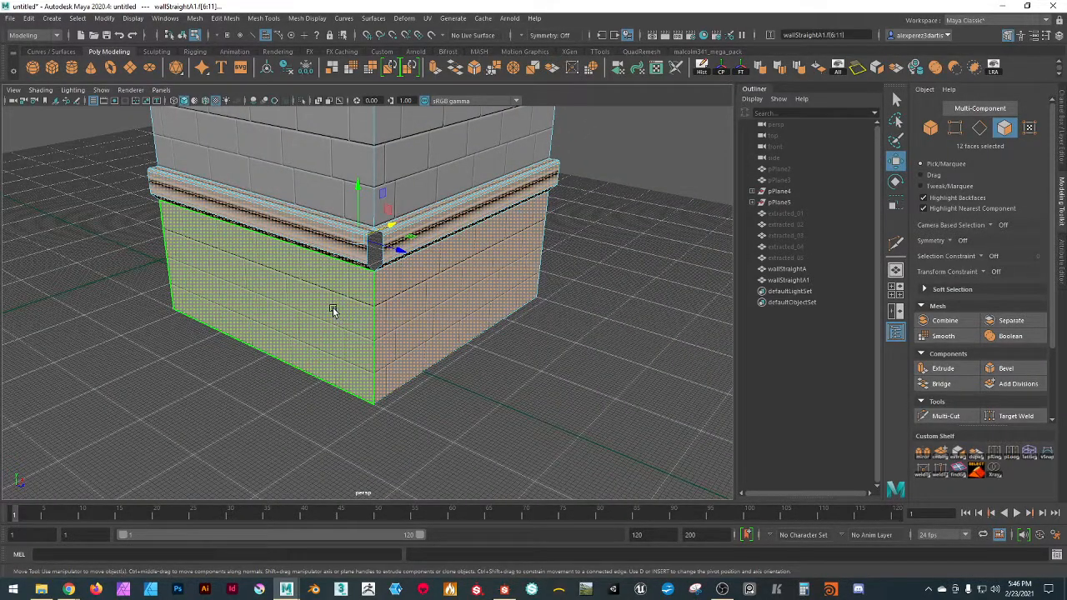
key(ctrl+shift+i)
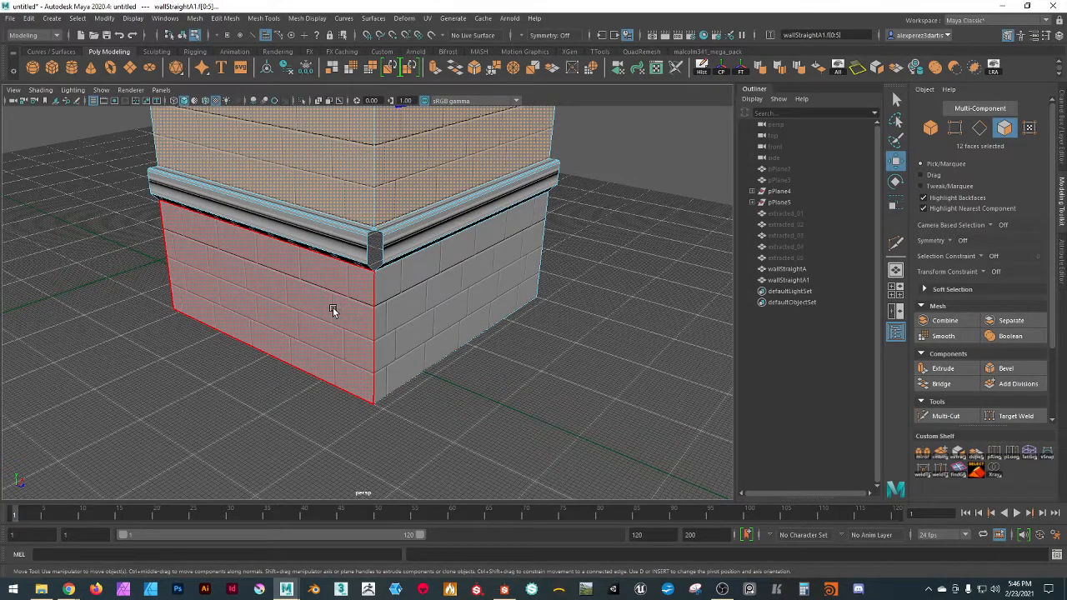
key(ctrl+h)
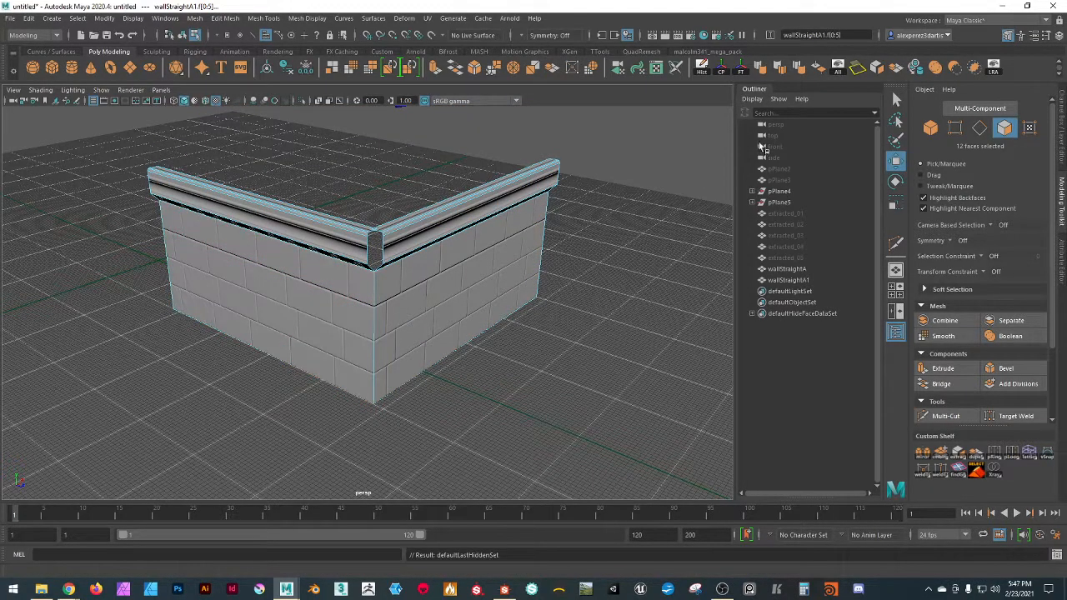
- Snap the lower front corner vertices of both walls' middle cornices together above the ornament band
click(955, 130)
scroll(426, 358, up, 3)
alt+drag(426, 357, 363, 382)
click(369, 293)
key(v)
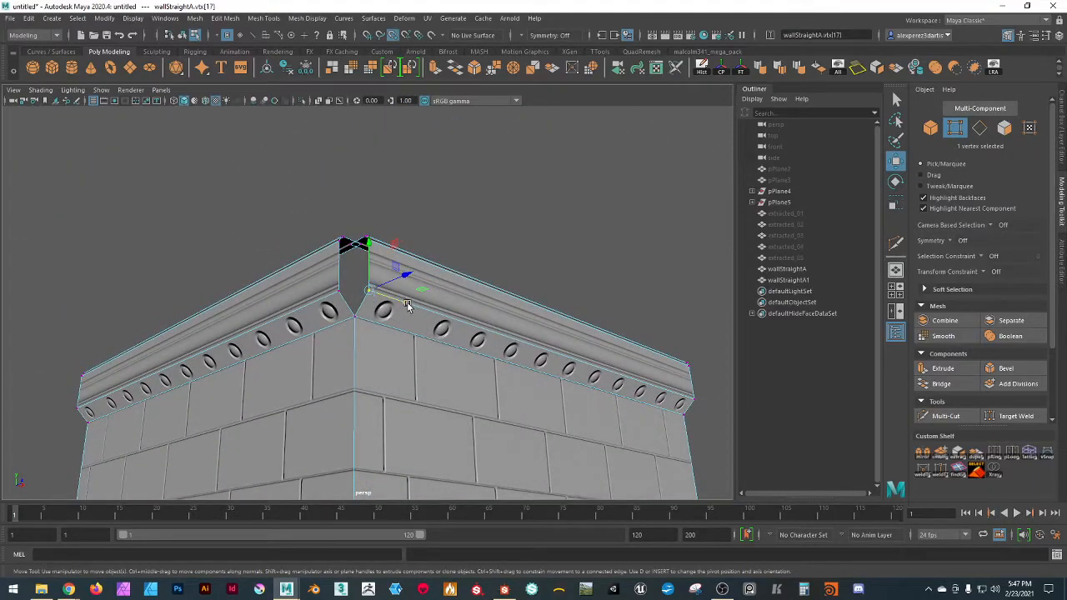
drag(407, 302, 373, 276)
click(339, 292)
key(v)
alt+drag(478, 194, 443, 256)
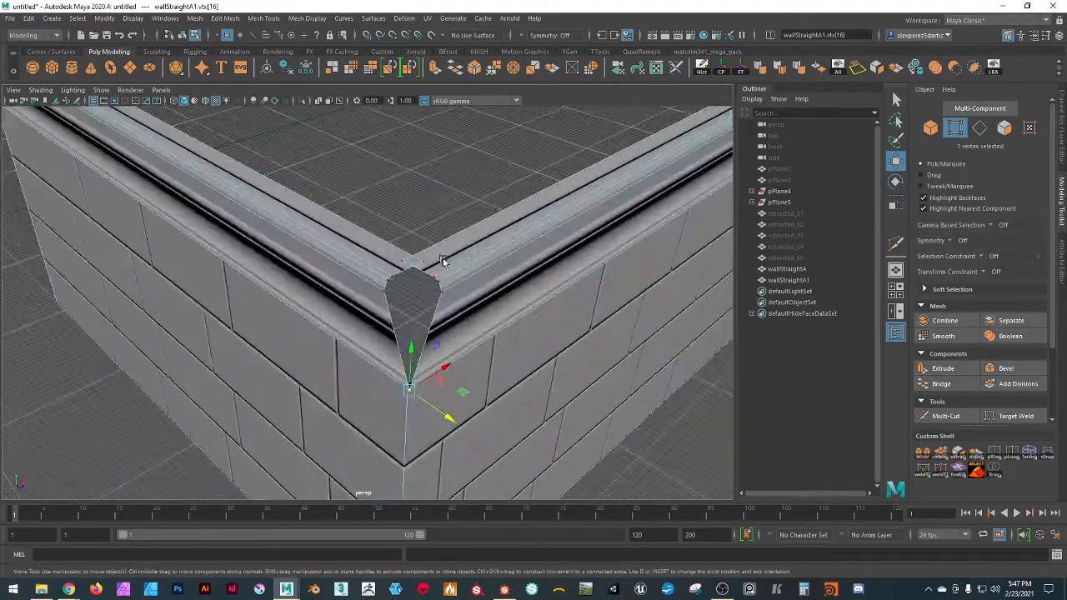
- Try to snap the two outermost vertex pairs along the middle cornice's upper edge together at the corner
click(443, 291)
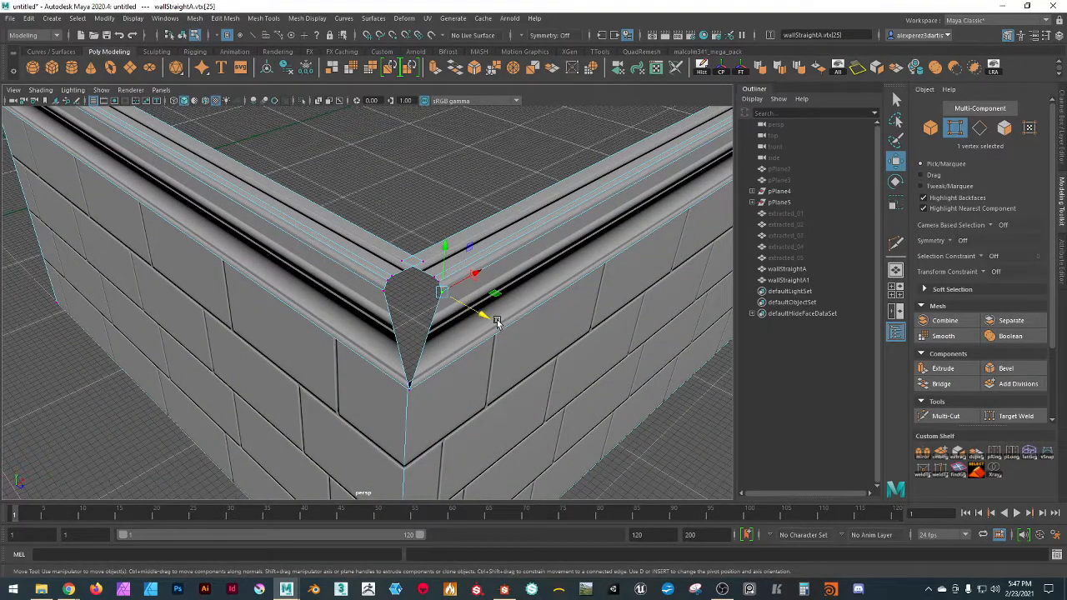
drag(479, 274, 428, 324)
click(385, 293)
key(v)
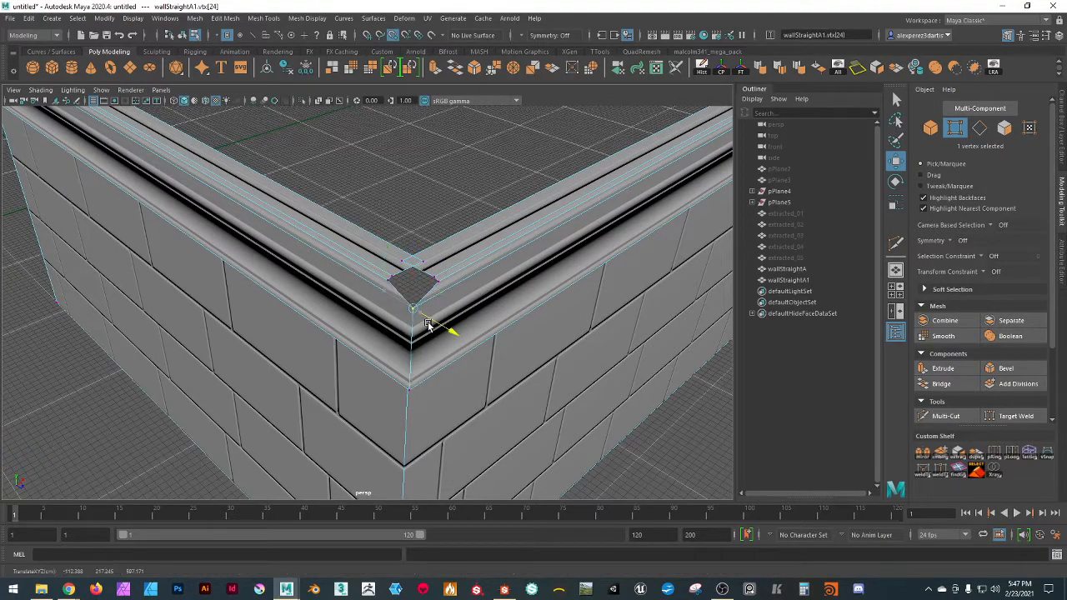
click(436, 278)
key(v)
drag(475, 262, 434, 312)
click(391, 276)
key(v)
- Try to snap the next pair of bevel vertices on top of the middle cornice together and inspect the corner
click(435, 277)
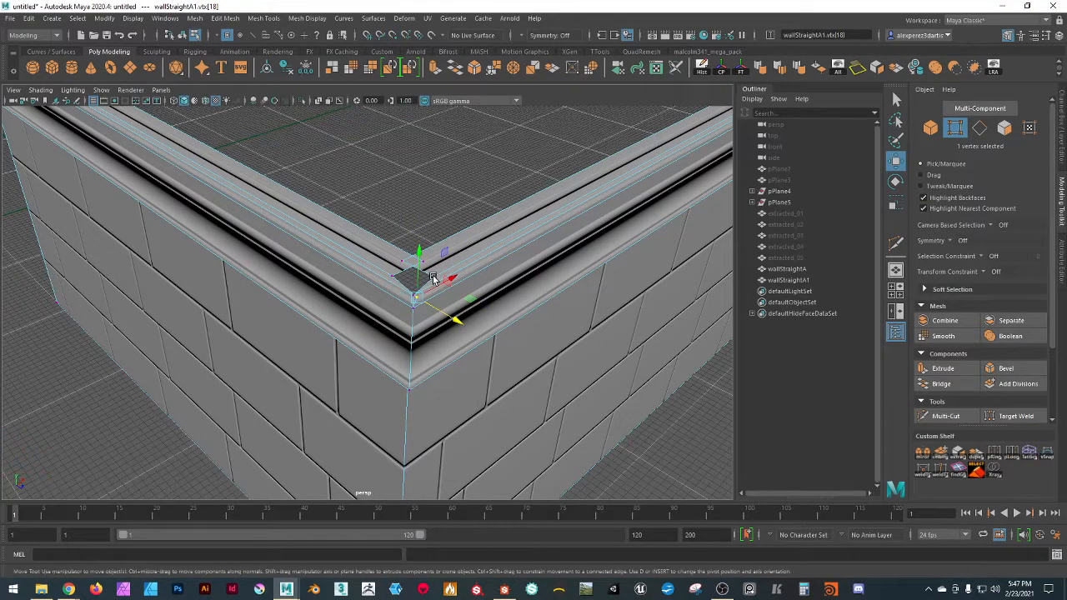
key(v)
drag(475, 259, 410, 289)
click(395, 275)
scroll(429, 330, up, 2)
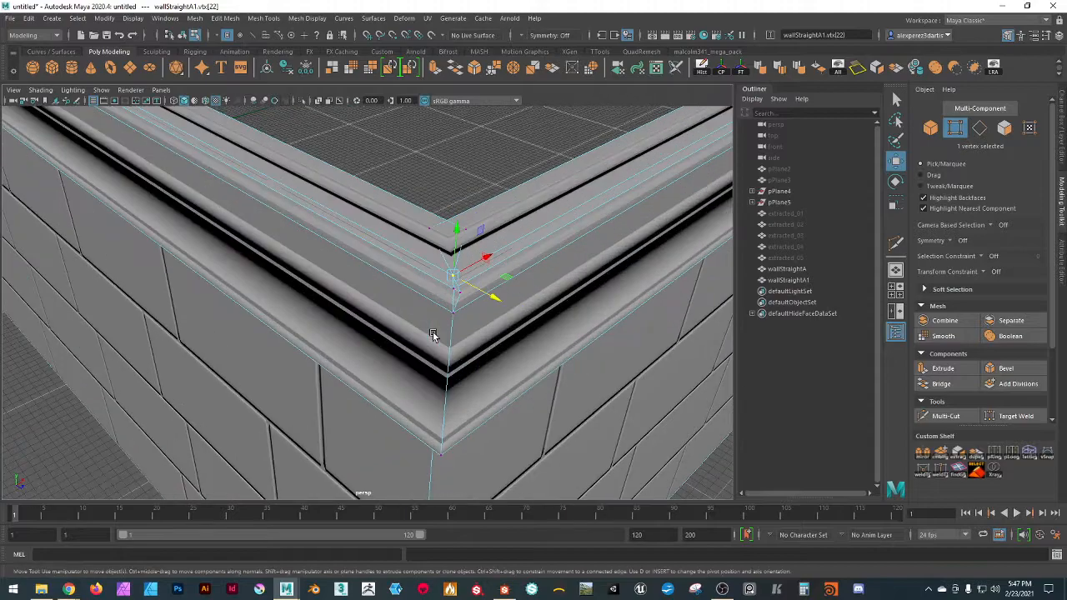
alt+drag(466, 334, 448, 371)
click(608, 391)
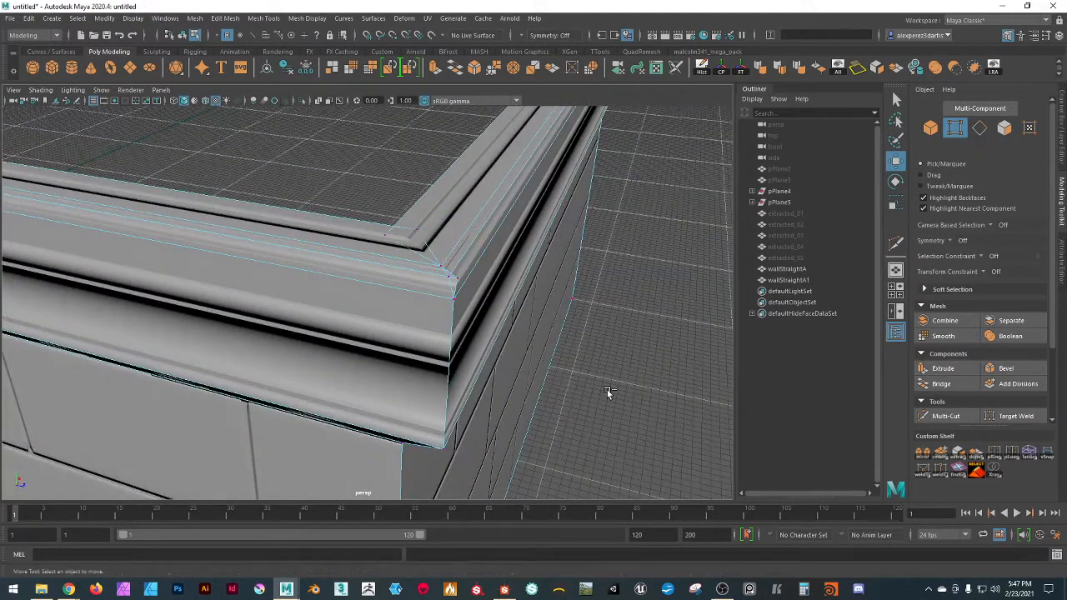
- Undo the snapping of the middle cornice's upper corner vertices
key(ctrl+z)
key(ctrl+z)
key(ctrl+z)
key(ctrl+z)
key(ctrl+z)
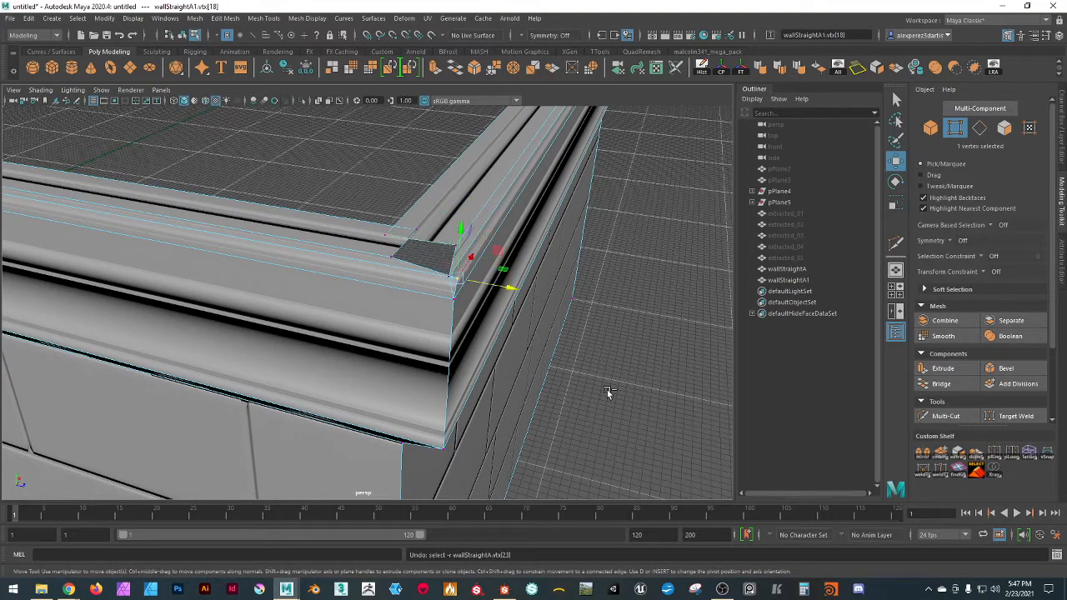
alt+drag(582, 346, 593, 334)
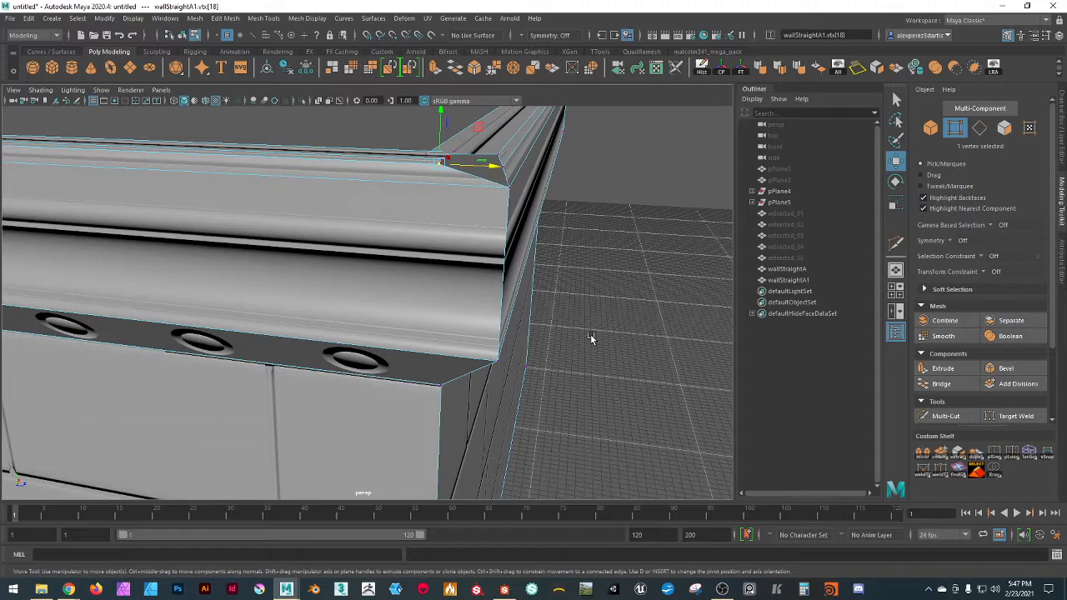
key(ctrl+z)
key(ctrl+z)
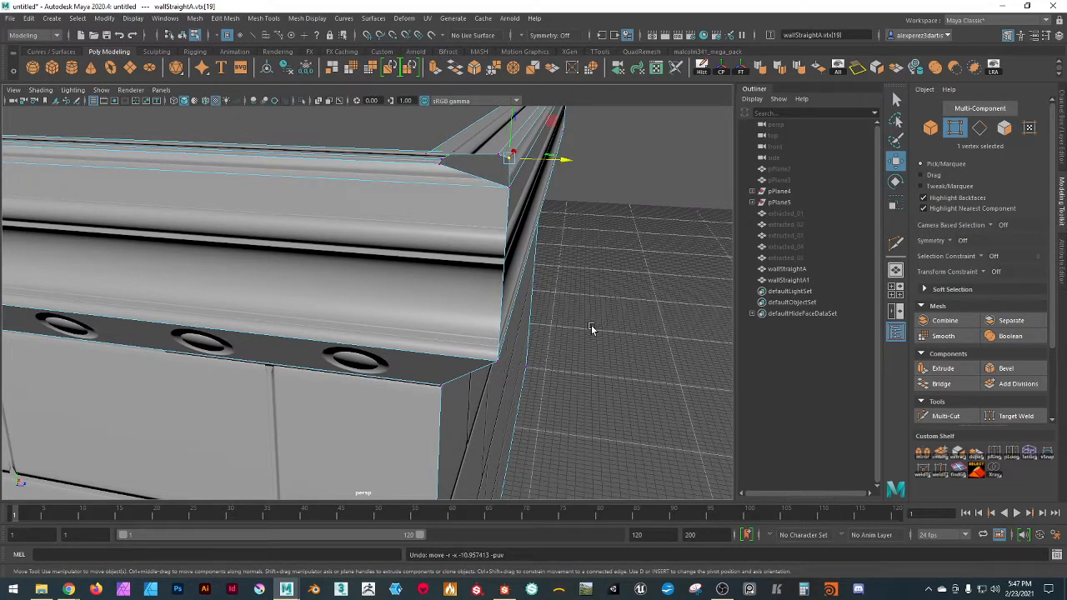
key(ctrl+z)
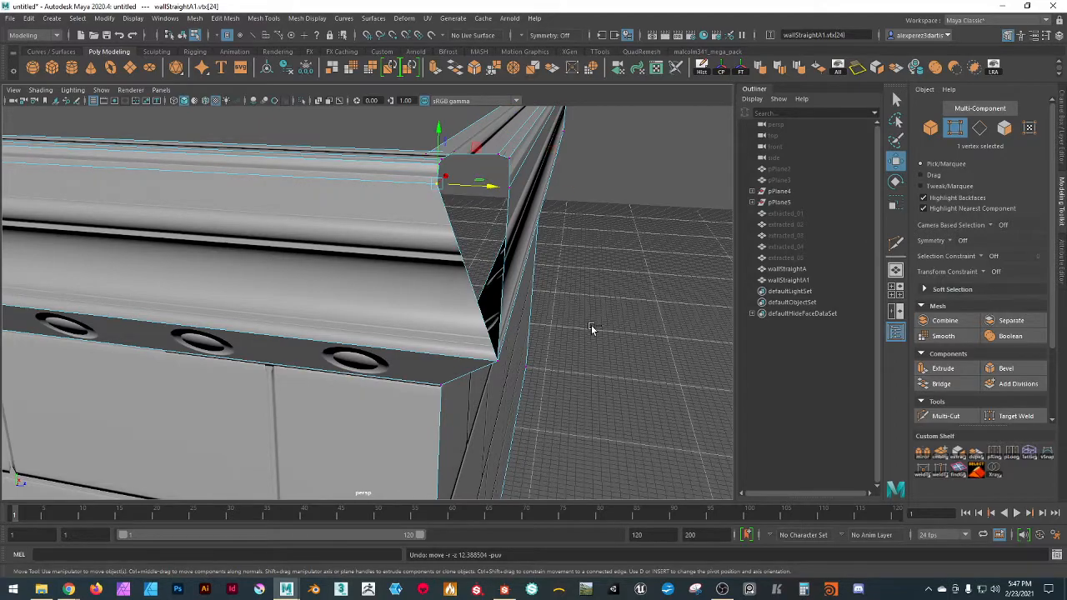
- Snap wallStraightA1's outermost vertex on the middle cornice's upper edge to the matching corner of the other wall
click(592, 329)
alt+drag(569, 285, 472, 212)
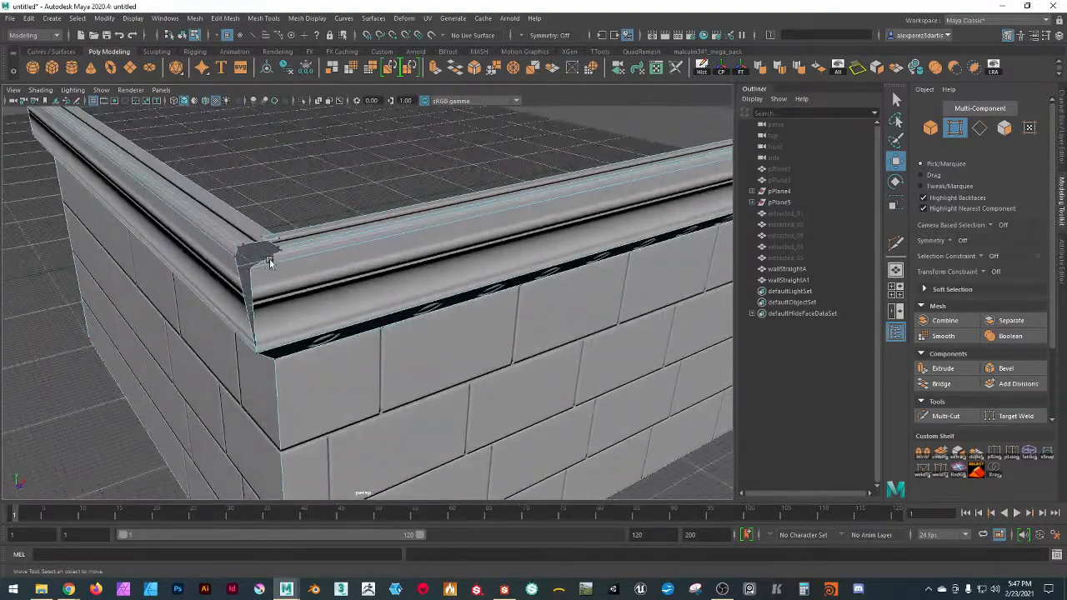
scroll(272, 259, up, 5)
alt+middle_drag(257, 264, 406, 265)
scroll(415, 276, up, 2)
mouse_move(414, 279)
alt+mouse_down()
mouse_move(422, 270)
mouse_move(421, 281)
alt+mouse_up()
alt+middle_drag(422, 276, 394, 294)
alt+drag(395, 296, 370, 331)
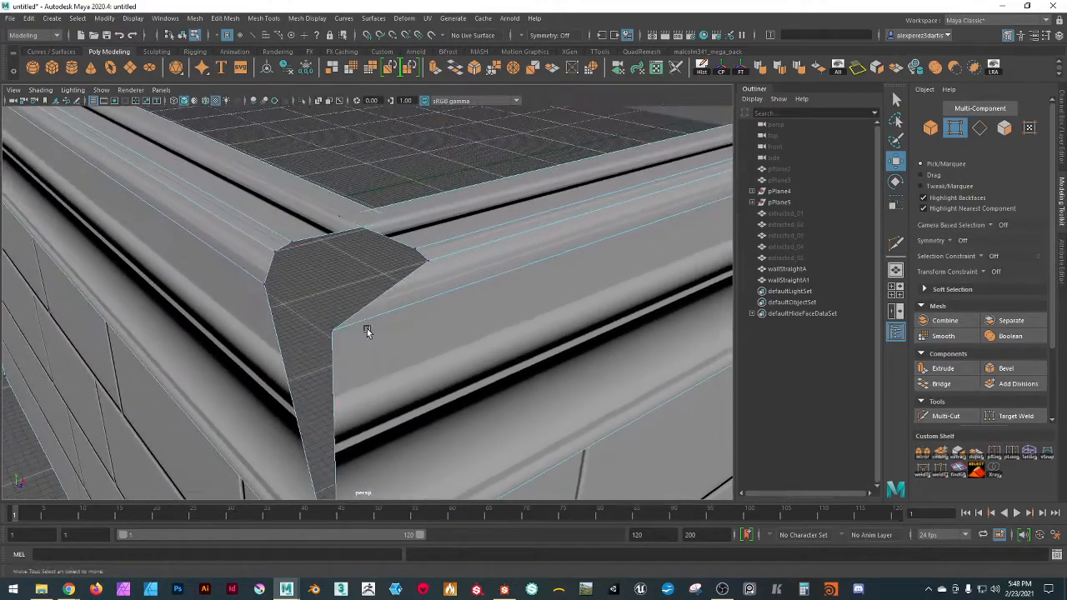
click(263, 284)
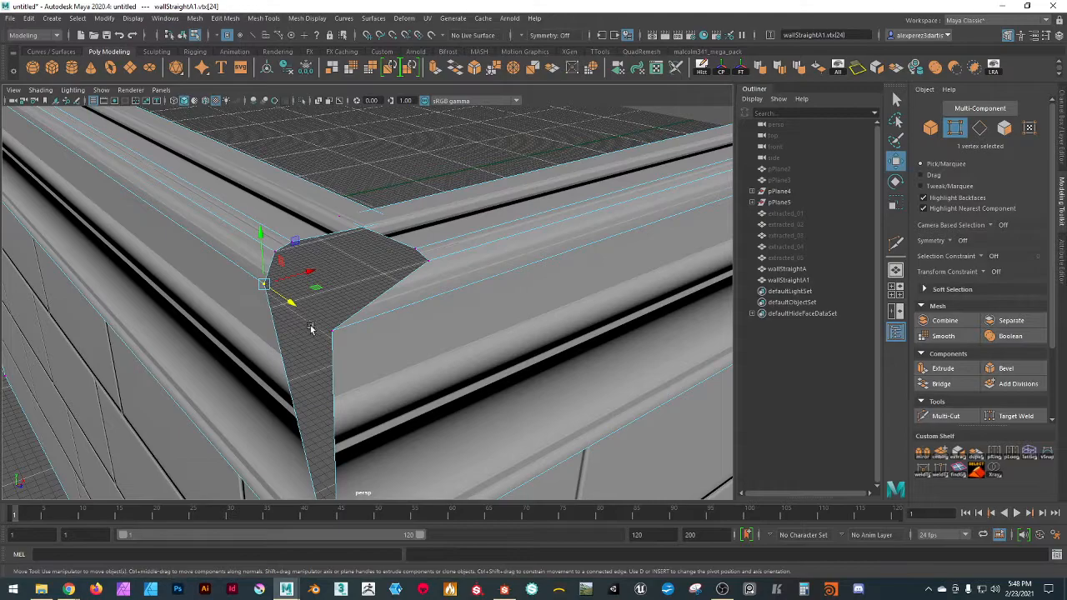
key(v)
drag(291, 303, 308, 324)
- Snap the two remaining pairs of bevel vertices on top of the middle cornice together at the outside corner
click(433, 261)
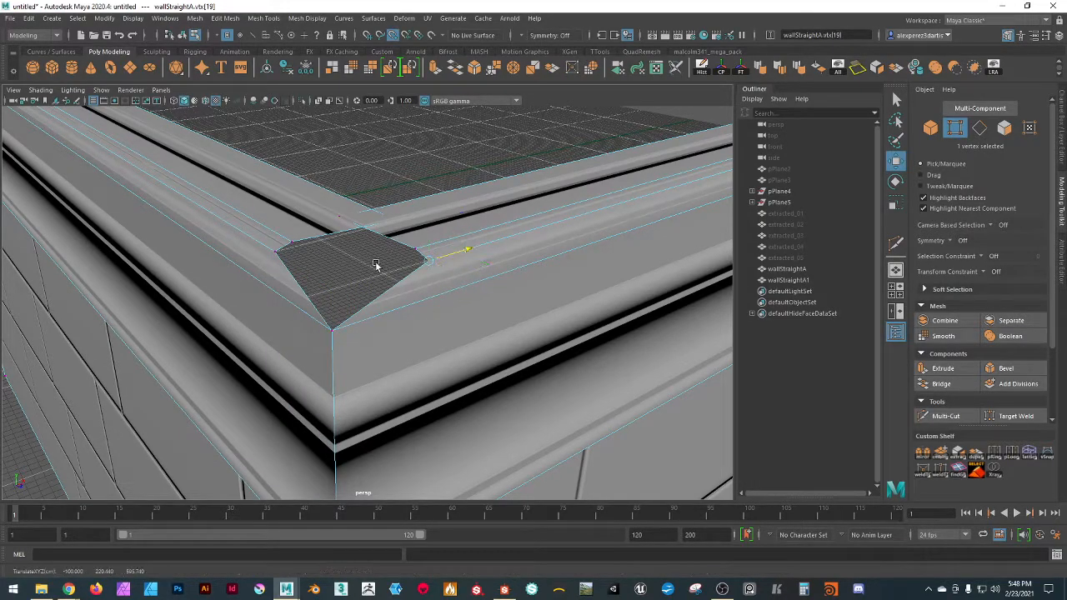
middle_drag(386, 265, 264, 255)
click(274, 251)
drag(301, 270, 325, 288)
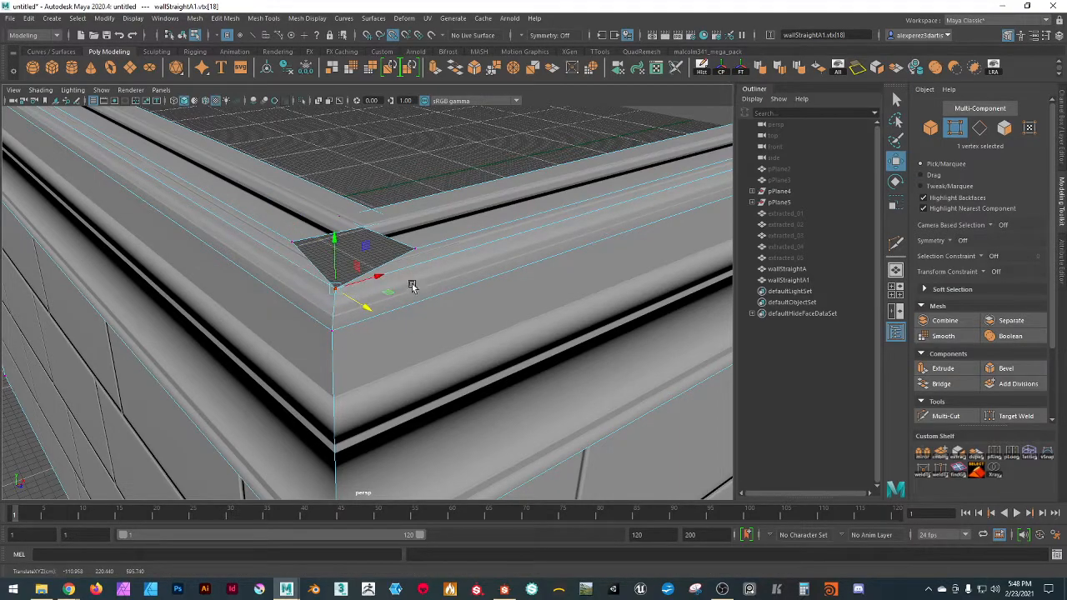
click(416, 248)
middle_drag(452, 238, 278, 242)
drag(289, 242, 332, 271)
click(291, 244)
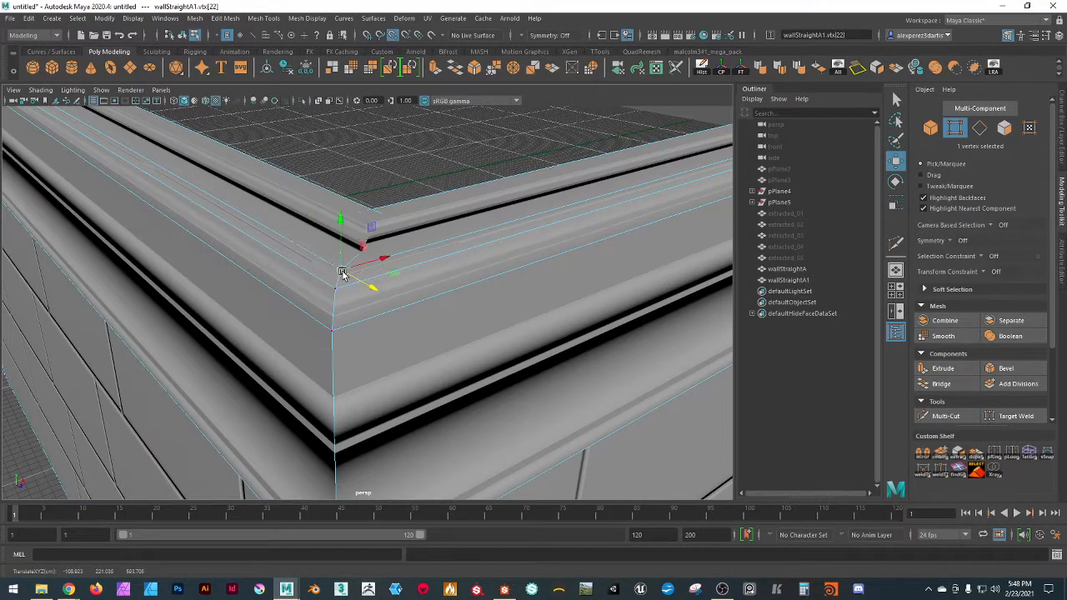
- Snap both walls' inner rear vertices on top of the middle cornice together in wireframe, then switch to untextured shaded display
click(173, 101)
click(386, 173)
click(394, 221)
key(v)
drag(433, 239, 427, 237)
drag(340, 217, 384, 206)
click(338, 217)
key(v)
key(5)
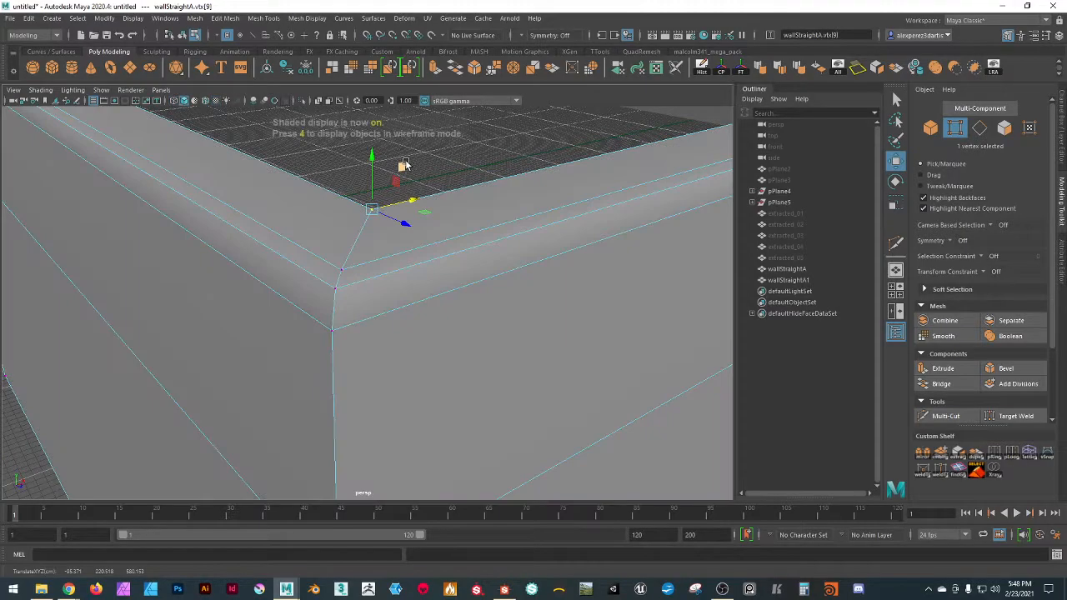
- Check the closed corner and show the hidden upper faces of both walls again
scroll(422, 162, down, 5)
mouse_move(422, 162)
alt+mouse_down()
mouse_move(426, 172)
mouse_move(458, 155)
mouse_move(457, 140)
mouse_move(453, 231)
mouse_move(412, 233)
mouse_move(403, 177)
alt+mouse_up()
click(469, 197)
scroll(373, 238, up, 5)
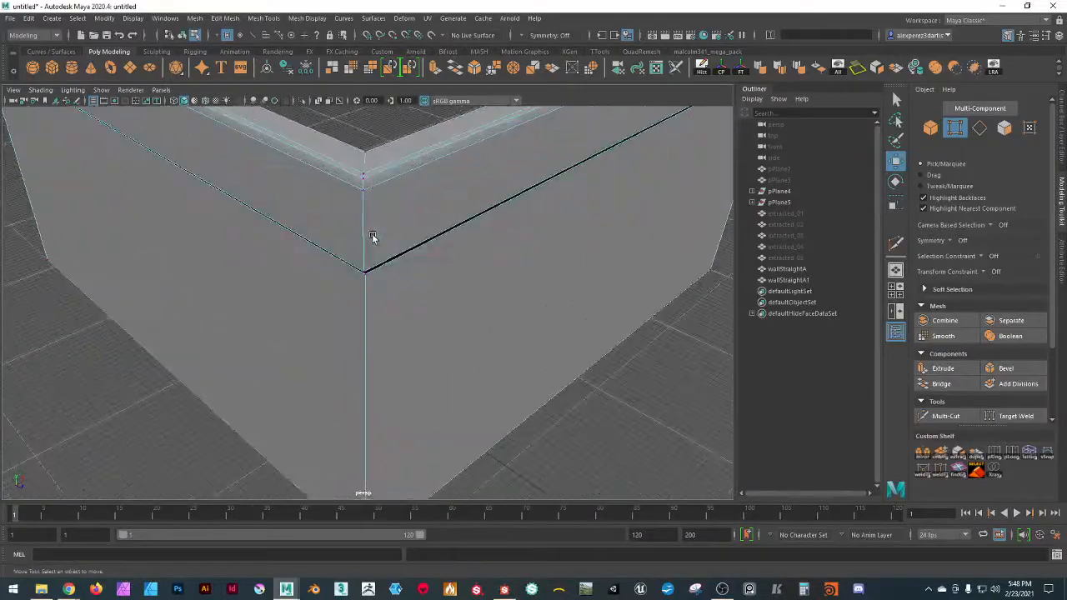
scroll(373, 238, down, 5)
click(931, 129)
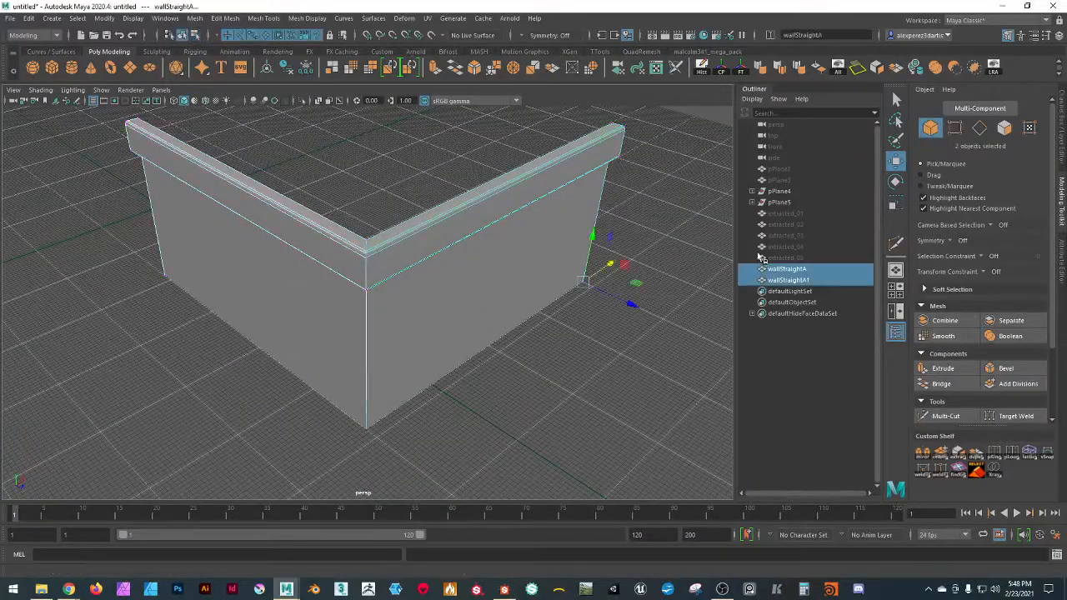
click(594, 405)
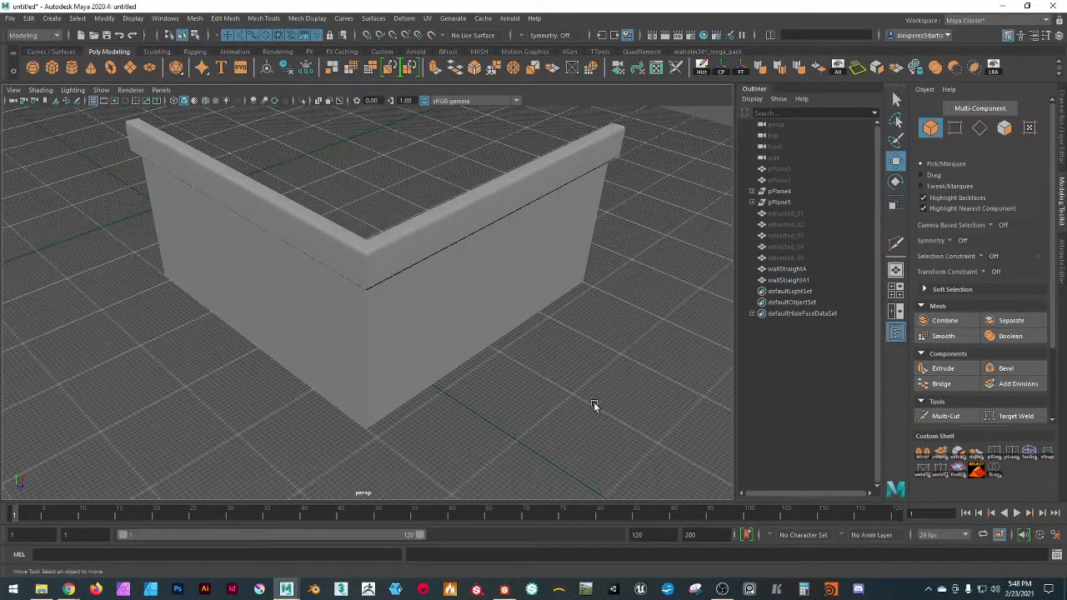
click(1005, 128)
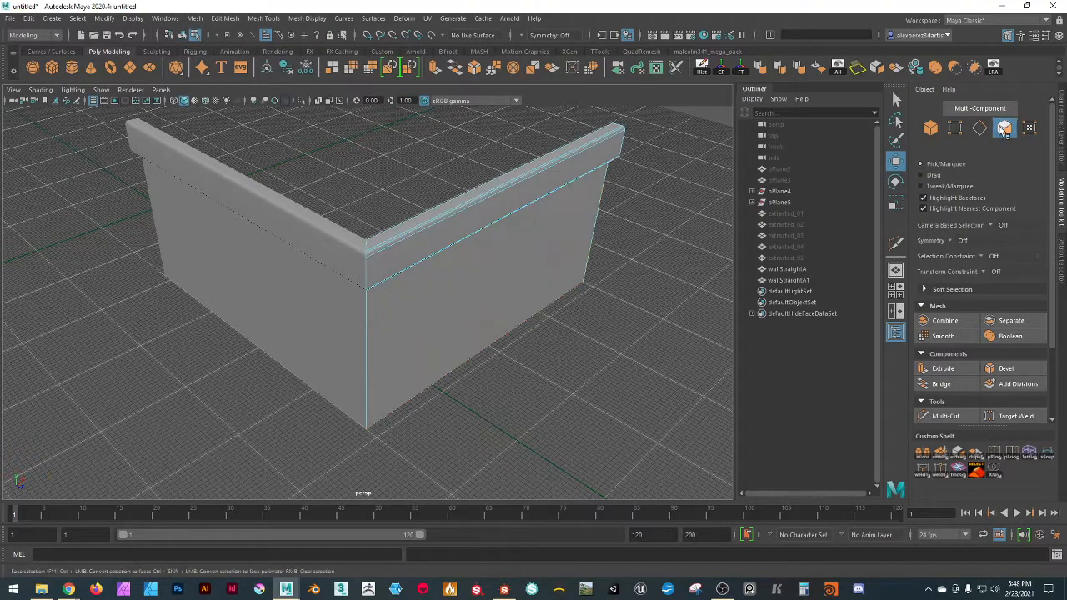
click(927, 125)
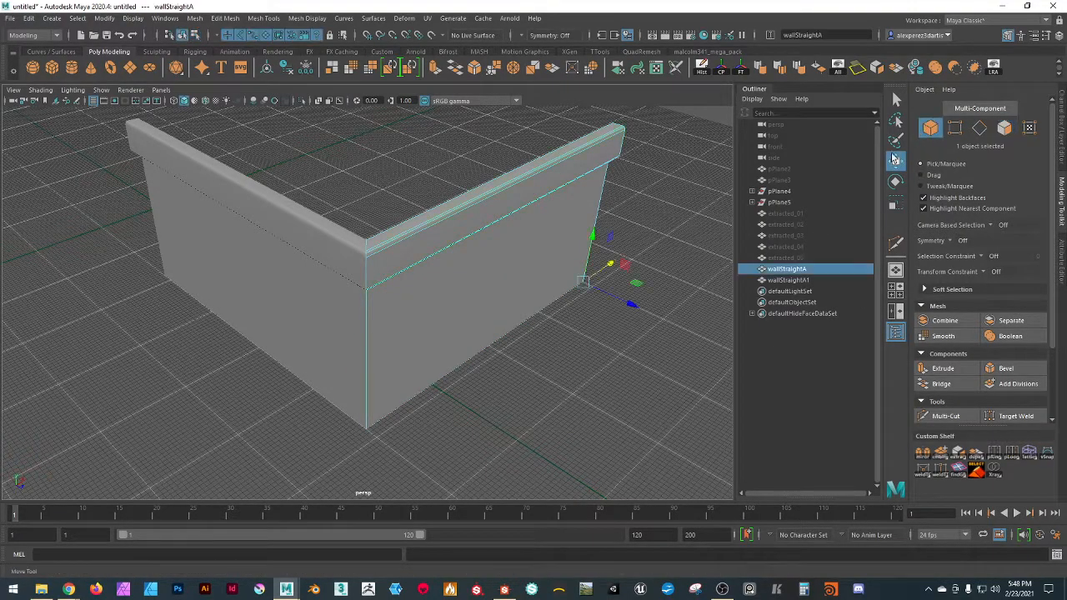
click(1005, 127)
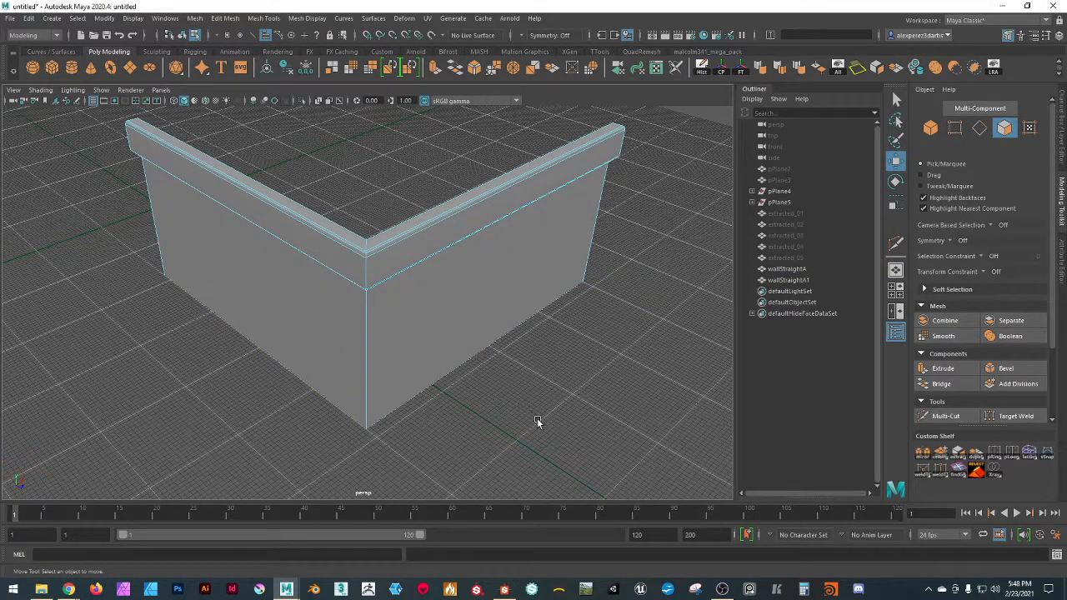
key(ctrl+shift+h)
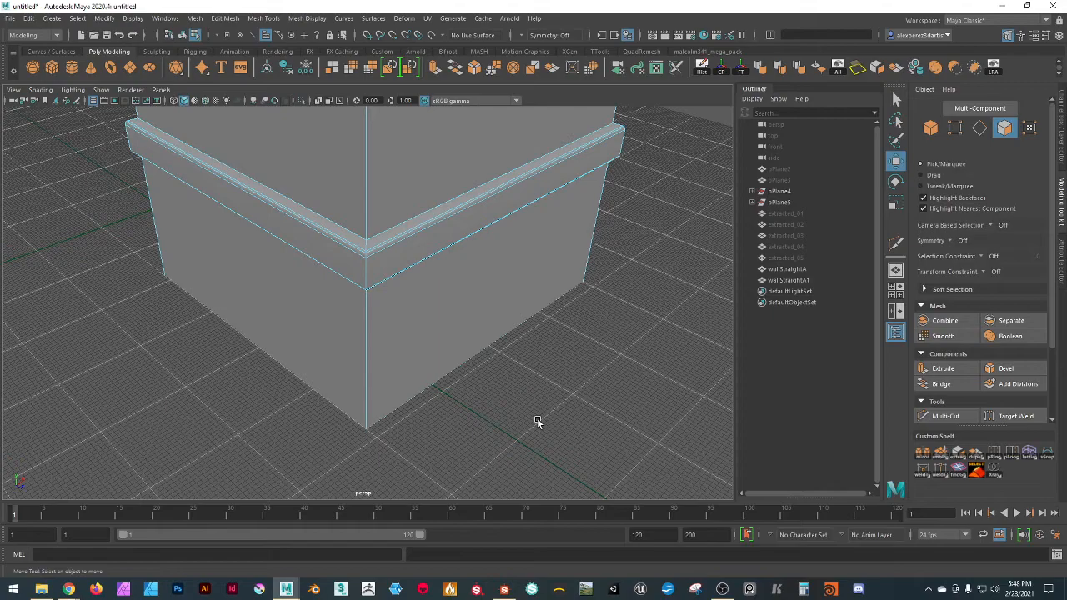
- Select both wallStraightA and wallStraightA1 as objects and combine them into one corner mesh
key(f)
click(930, 127)
click(576, 329)
alt+drag(565, 334, 490, 344)
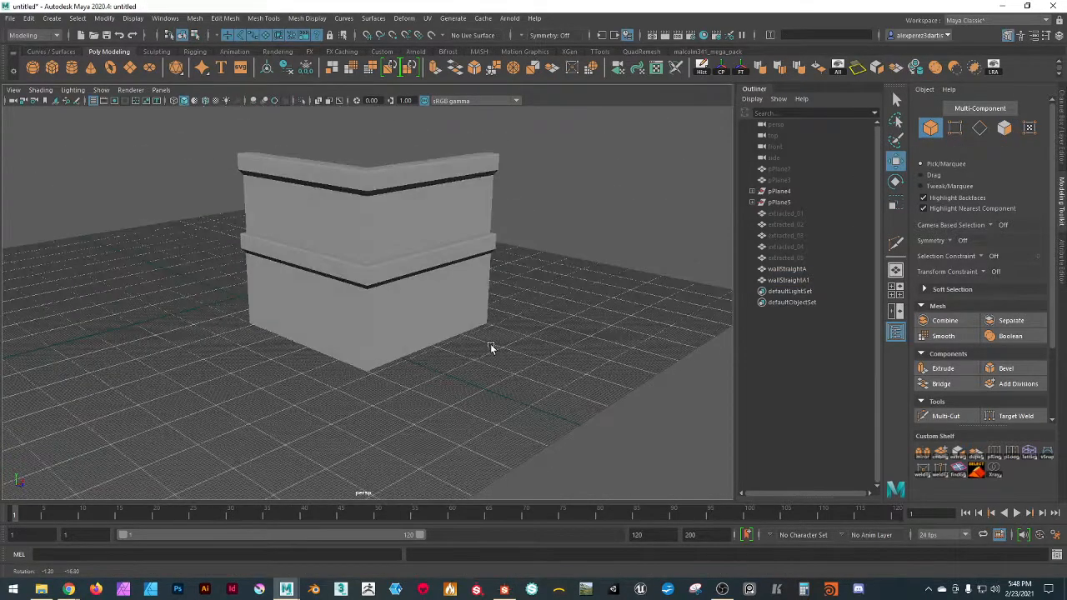
click(416, 211)
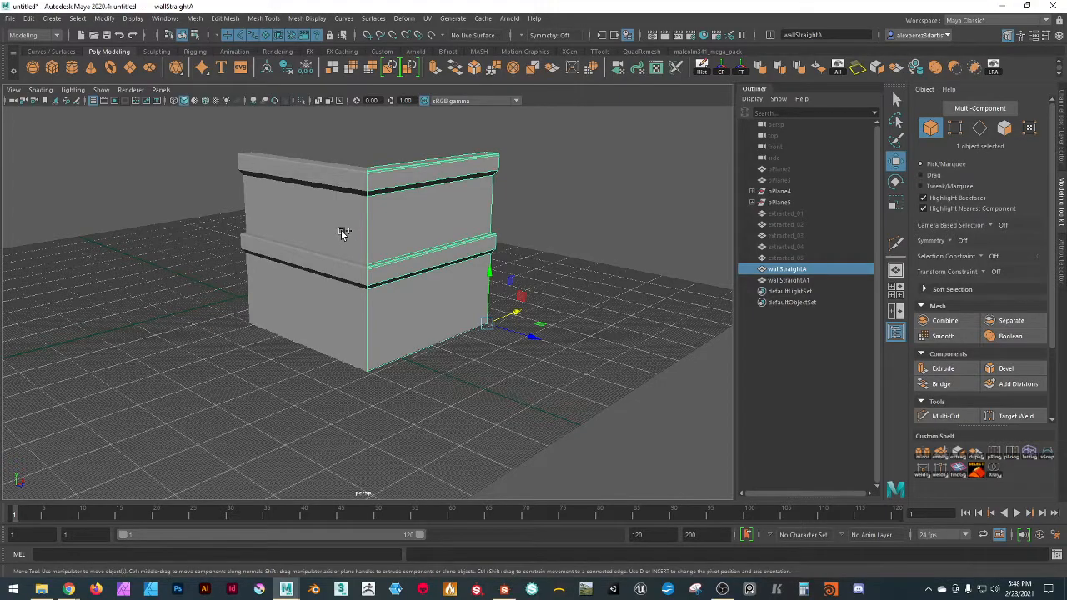
shift+click(341, 230)
alt+drag(441, 339, 535, 418)
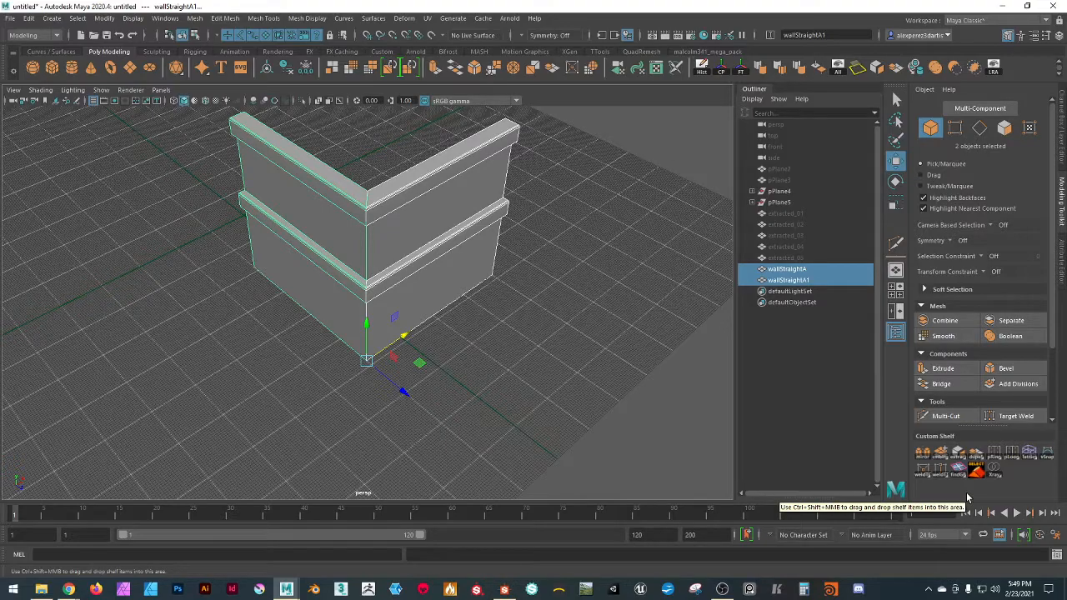
click(942, 457)
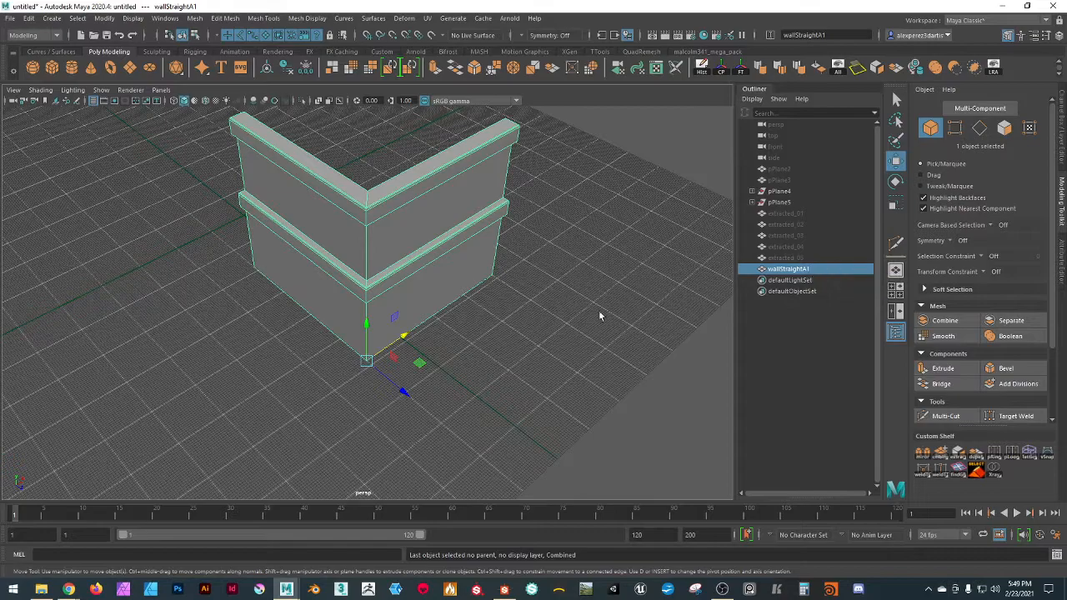
- Duplicate the combined corner mesh and rename the copy wallCornerA
key(ctrl+d)
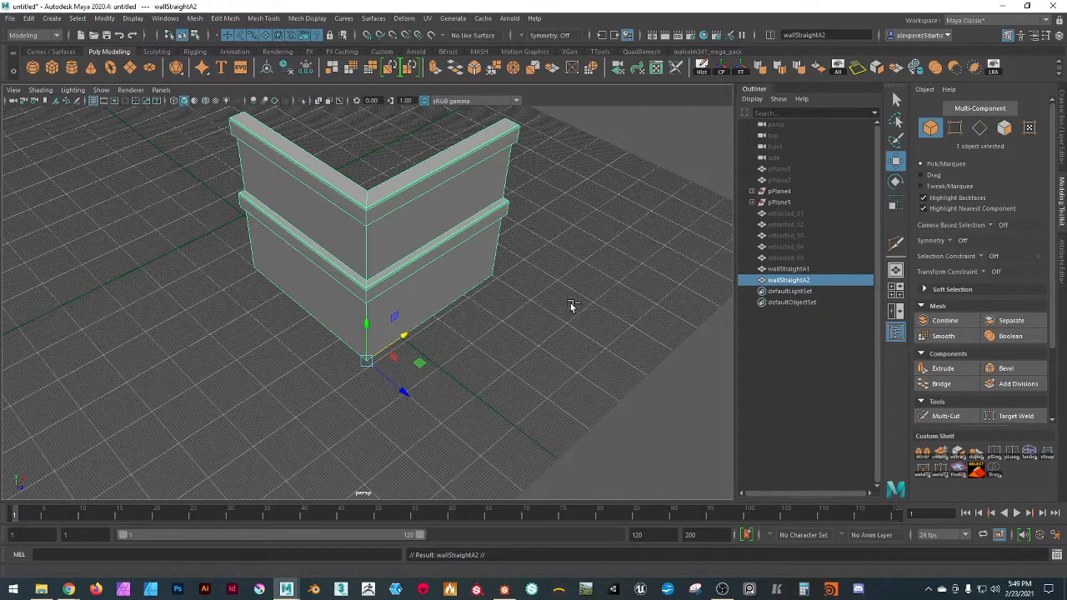
double_click(803, 281)
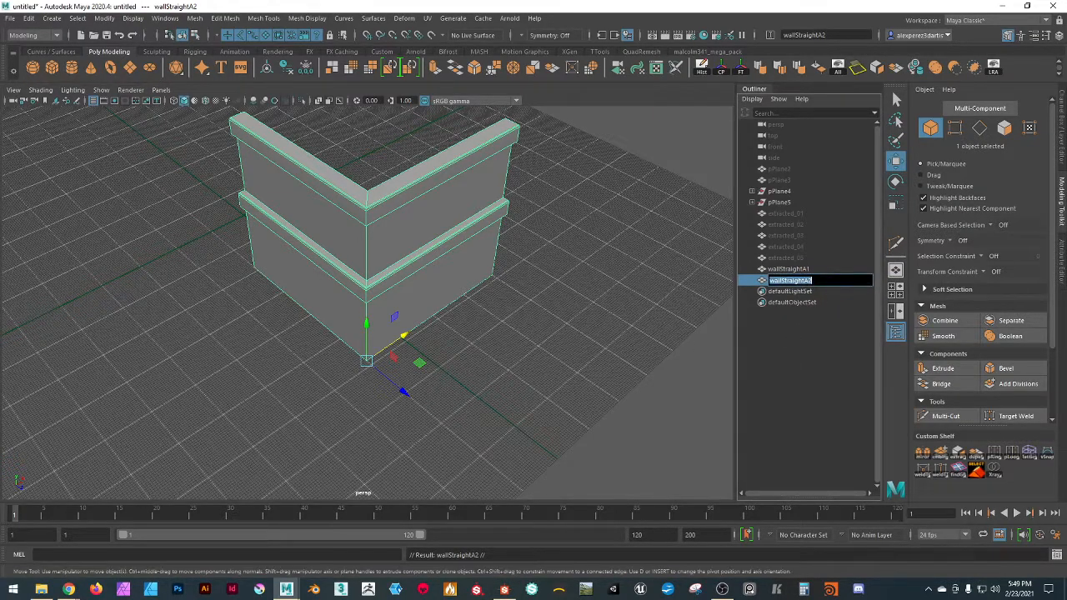
click(803, 281)
text(CornerA)
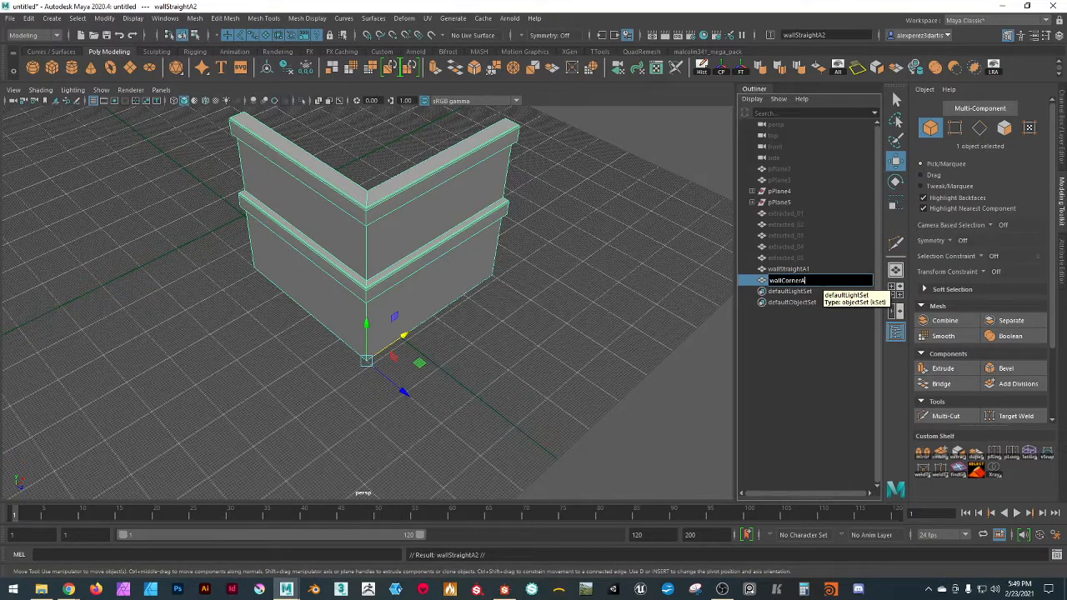
key(Return)
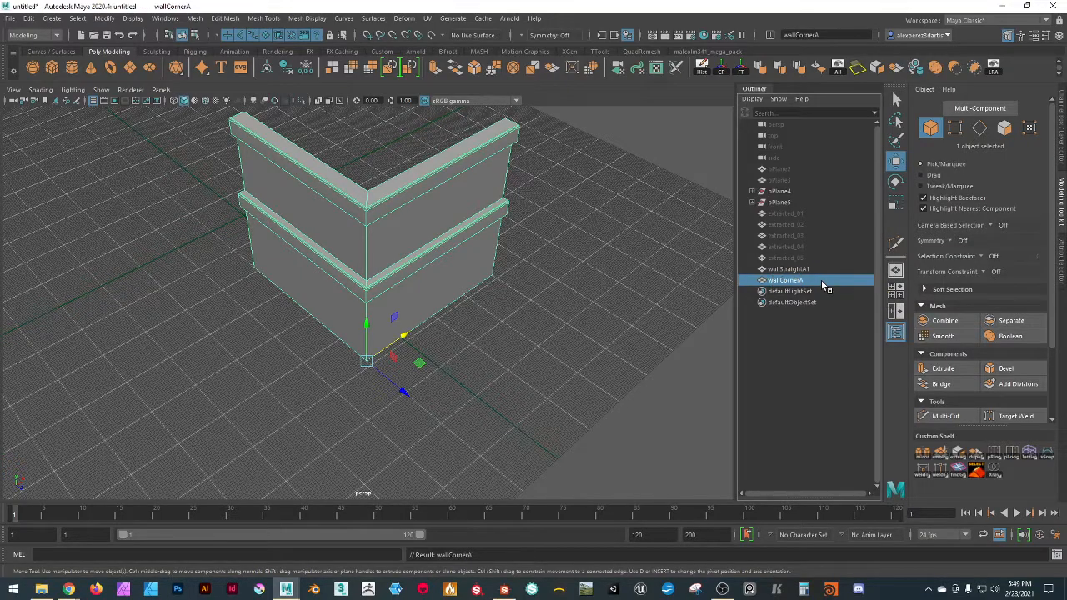
- Rename wallStraightA1 to wallStraightA and hide it
click(803, 271)
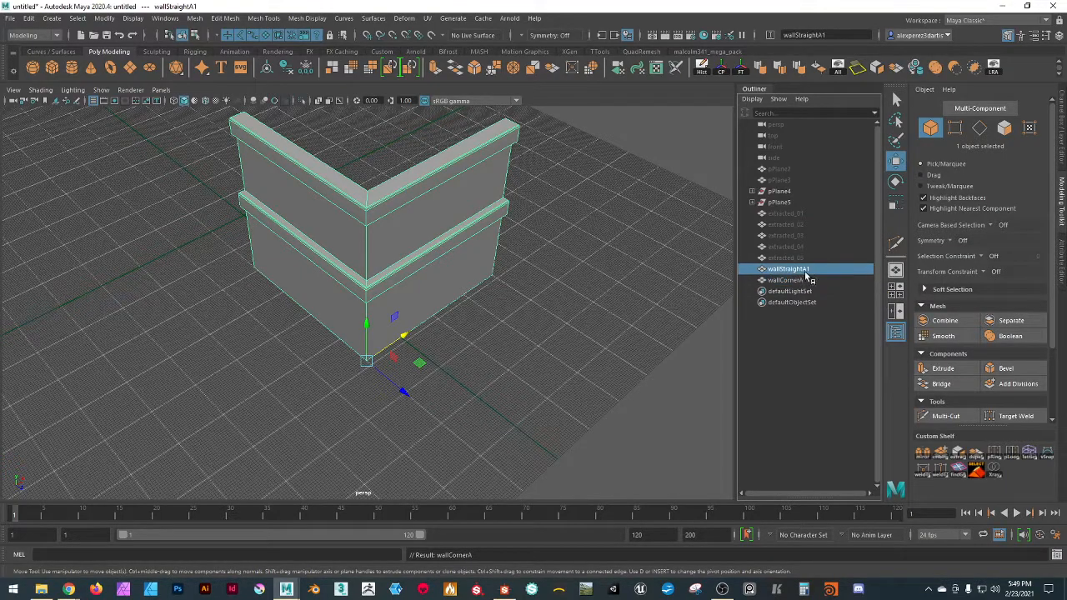
double_click(803, 270)
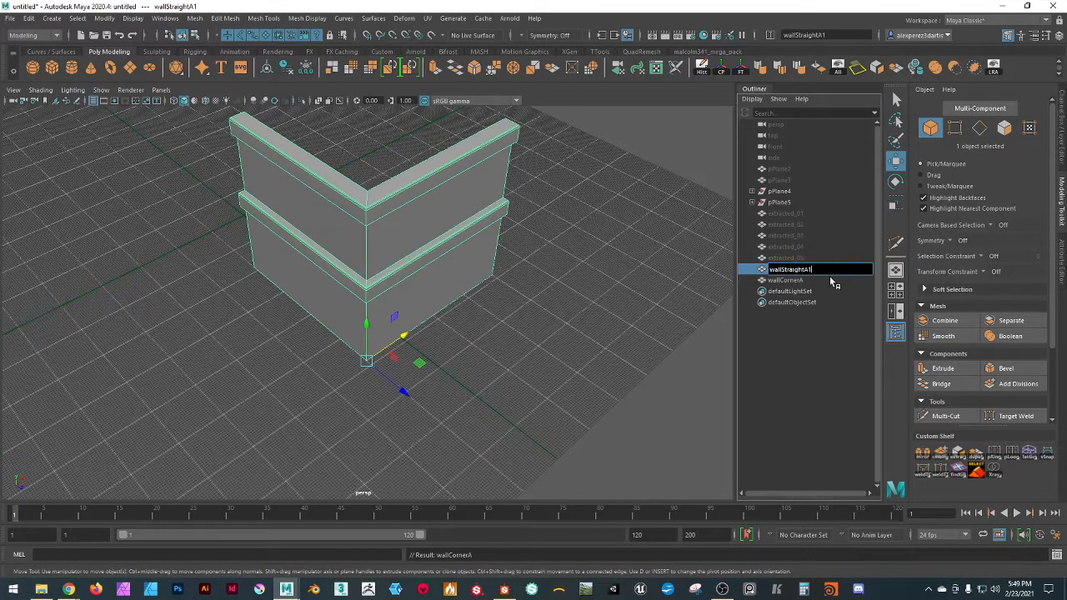
key(Return)
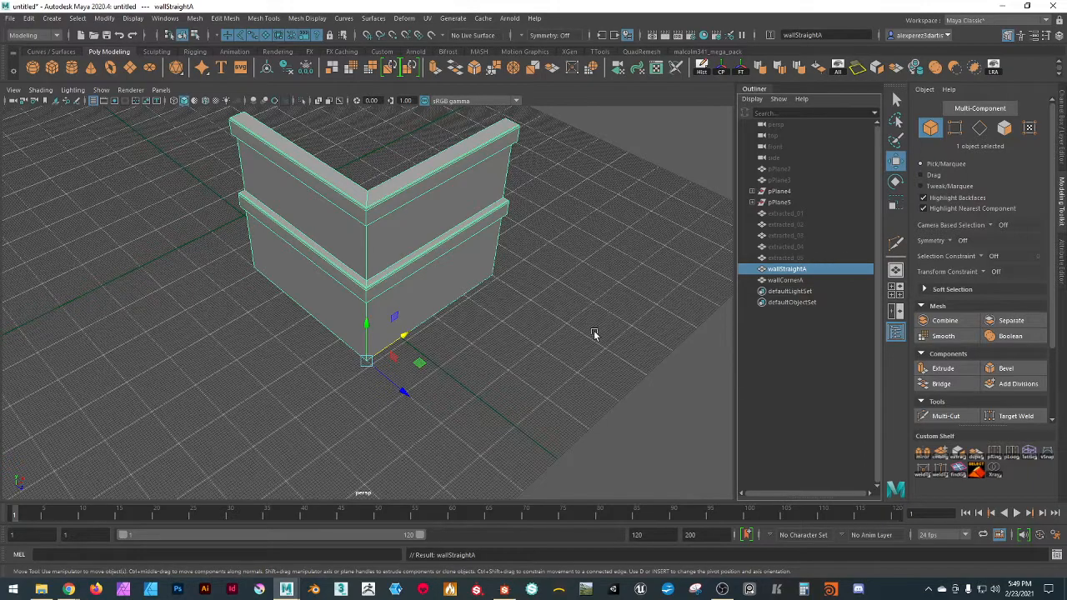
key(h)
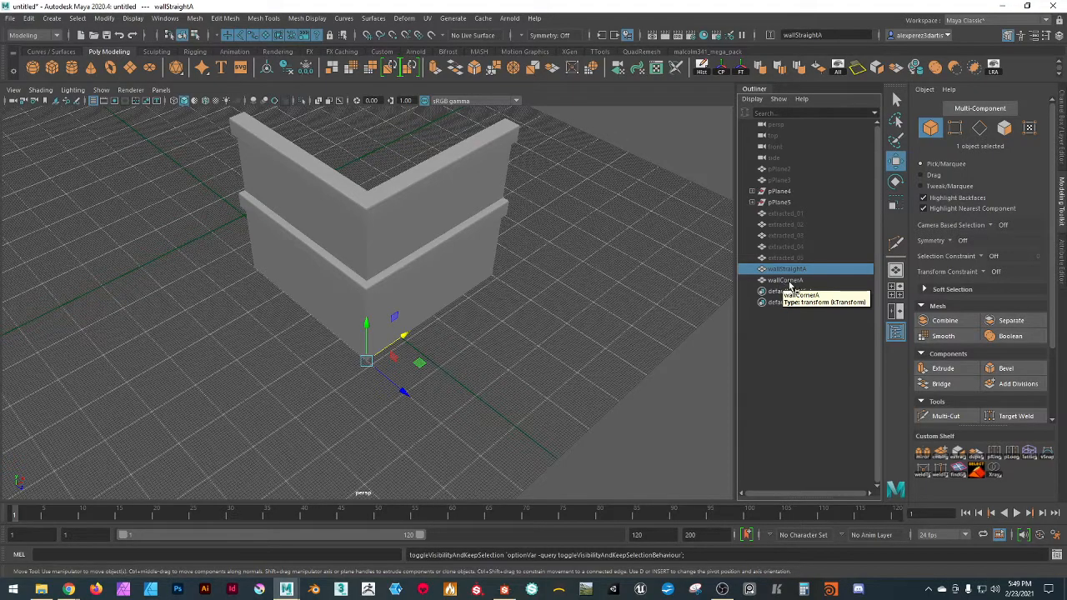
- Move wallCornerA along the Z axis so its outer bottom corner snaps onto the grid line
click(789, 282)
drag(407, 334, 215, 439)
alt+drag(458, 370, 522, 363)
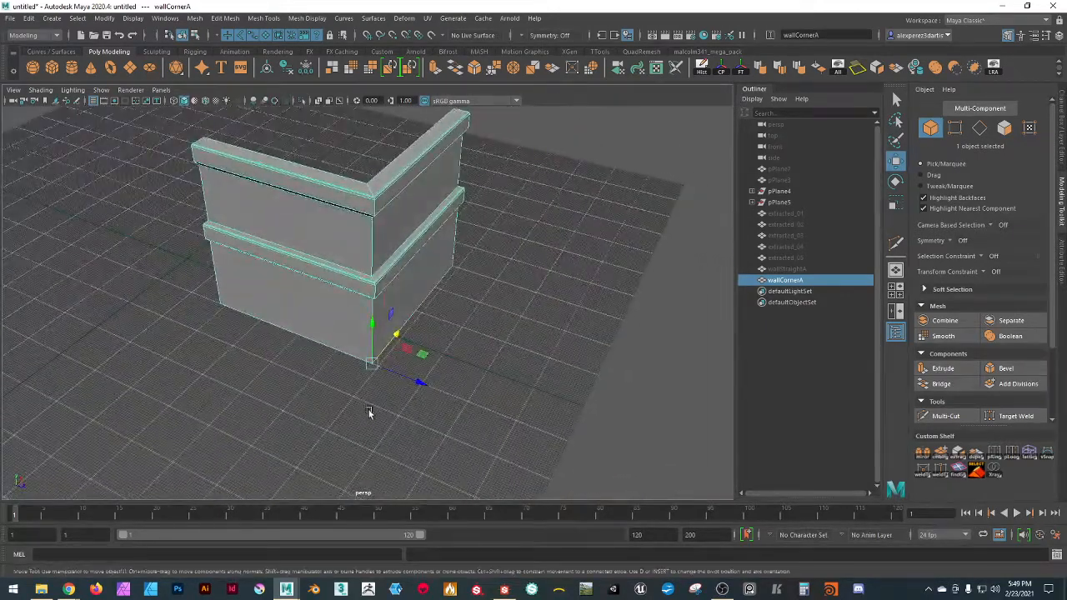
scroll(369, 412, up, 5)
alt+drag(483, 413, 427, 410)
scroll(504, 400, down, 5)
alt+drag(503, 400, 555, 312)
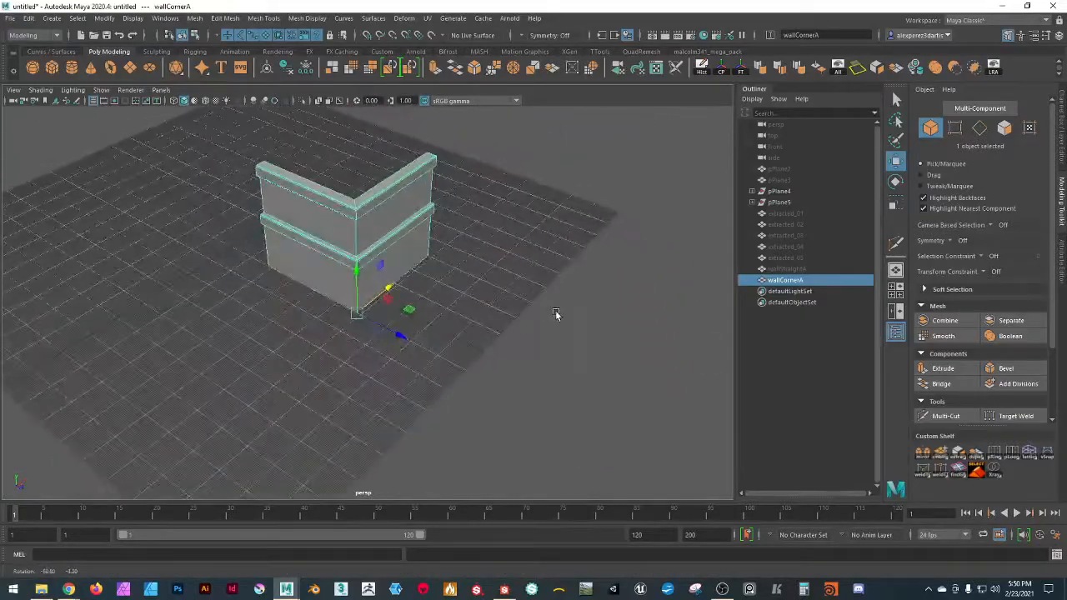
scroll(413, 357, up, 5)
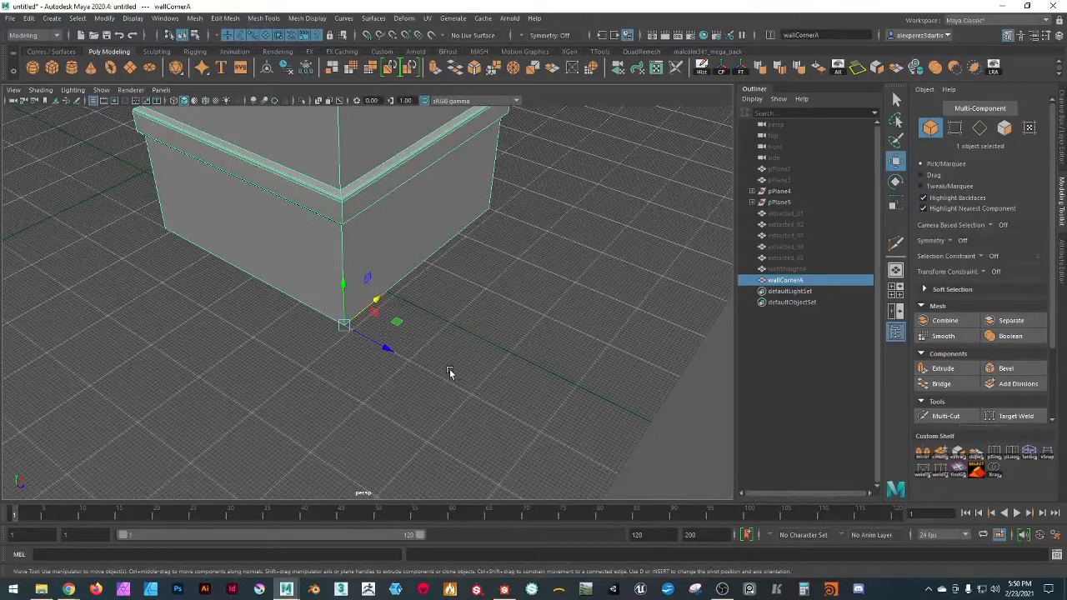
key(v)
drag(388, 351, 350, 330)
key(v)
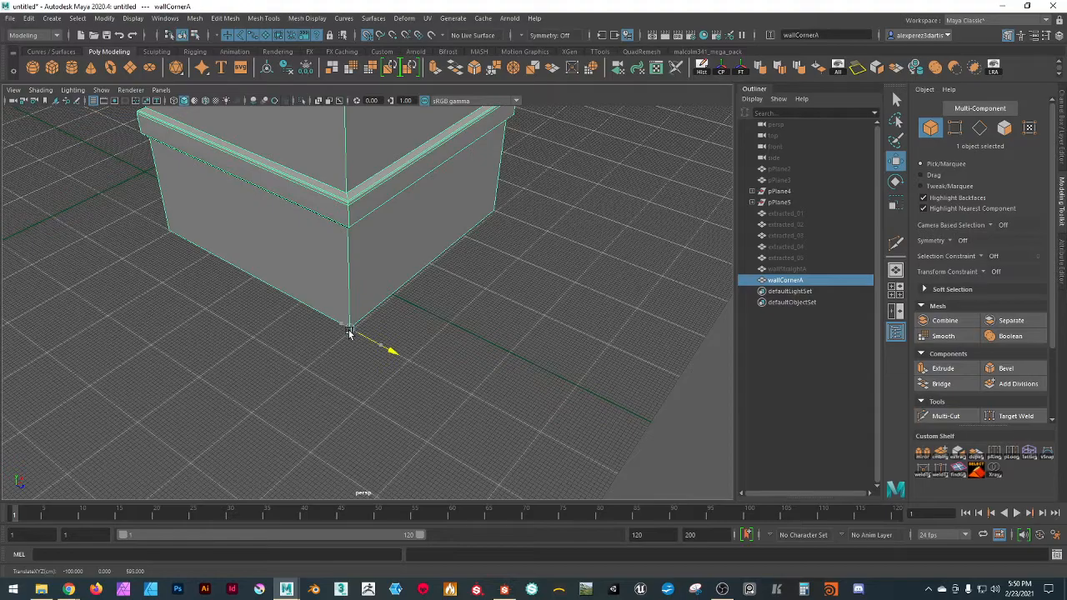
- Show wallStraightA again and examine its bottom corner position against wallCornerA and the grid
alt+drag(482, 372, 514, 344)
scroll(354, 340, up, 3)
alt+drag(366, 375, 396, 374)
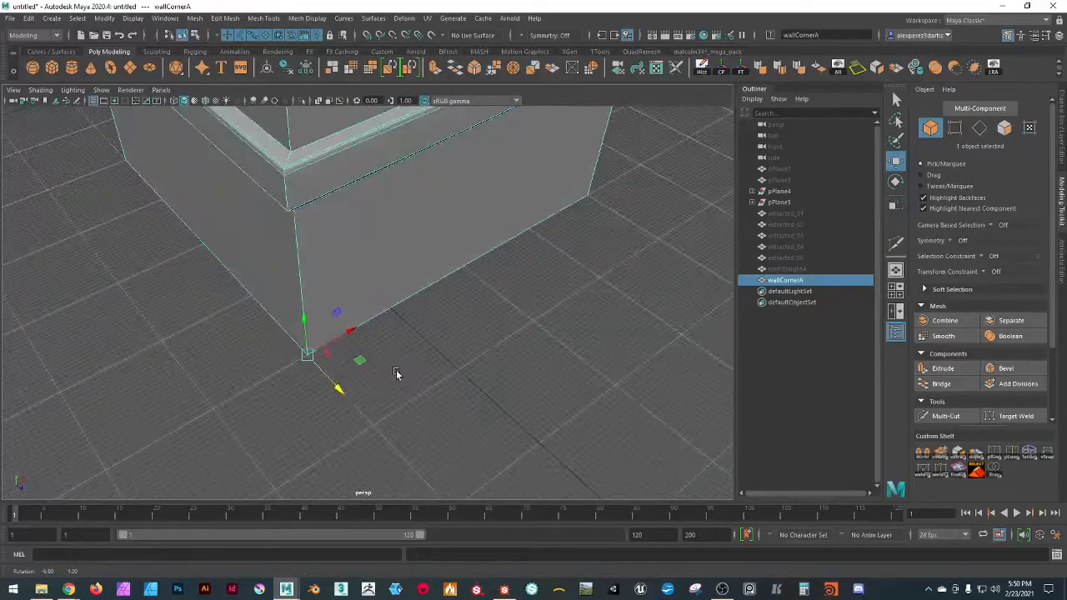
scroll(475, 341, down, 8)
alt+drag(476, 333, 440, 317)
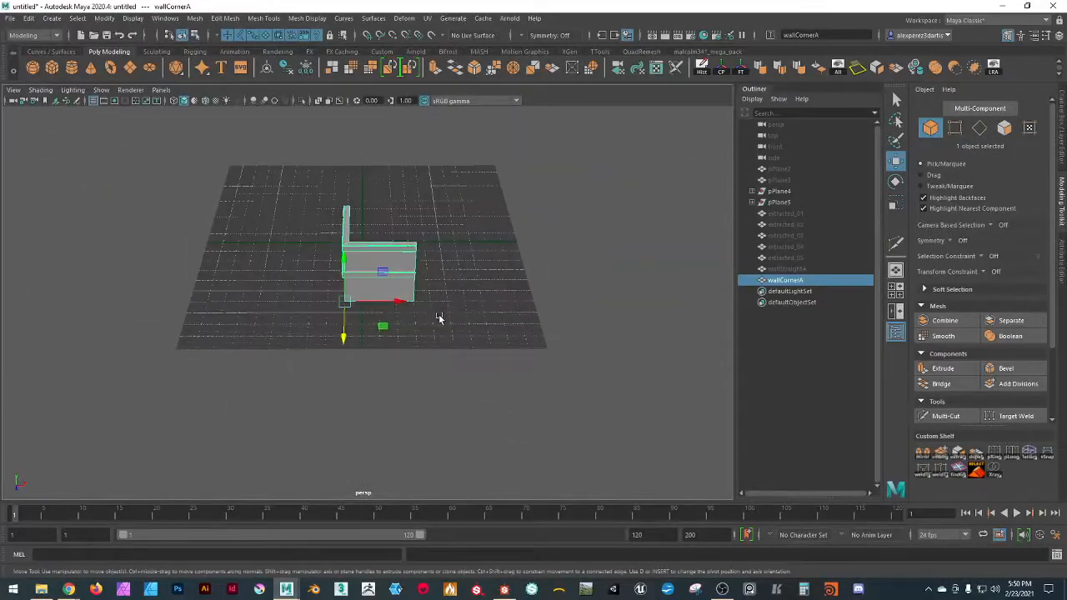
click(787, 270)
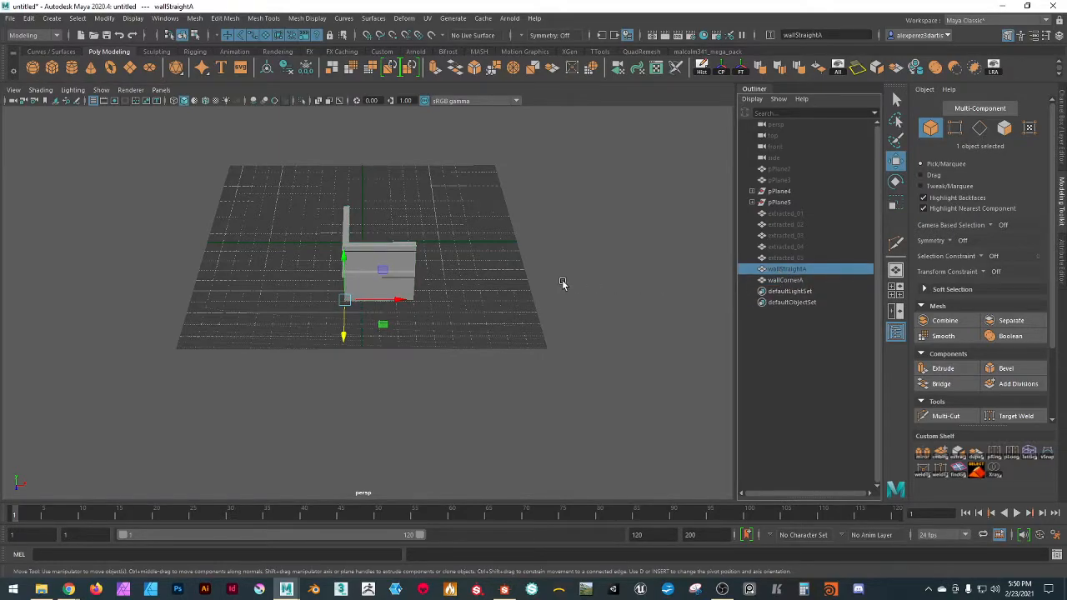
key(h)
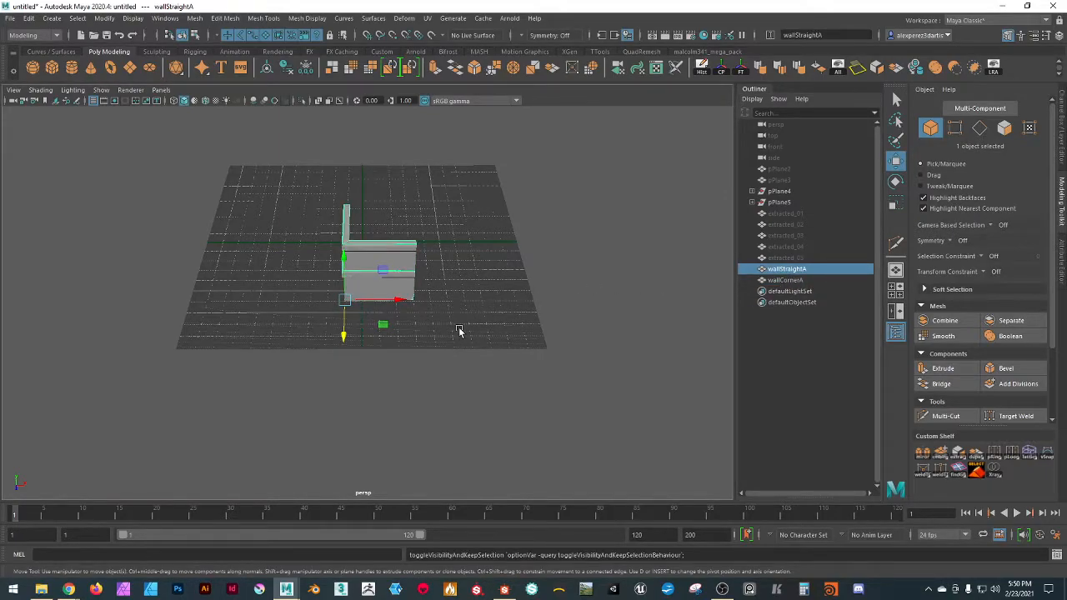
scroll(459, 331, up, 4)
alt+drag(405, 338, 486, 334)
scroll(376, 360, up, 10)
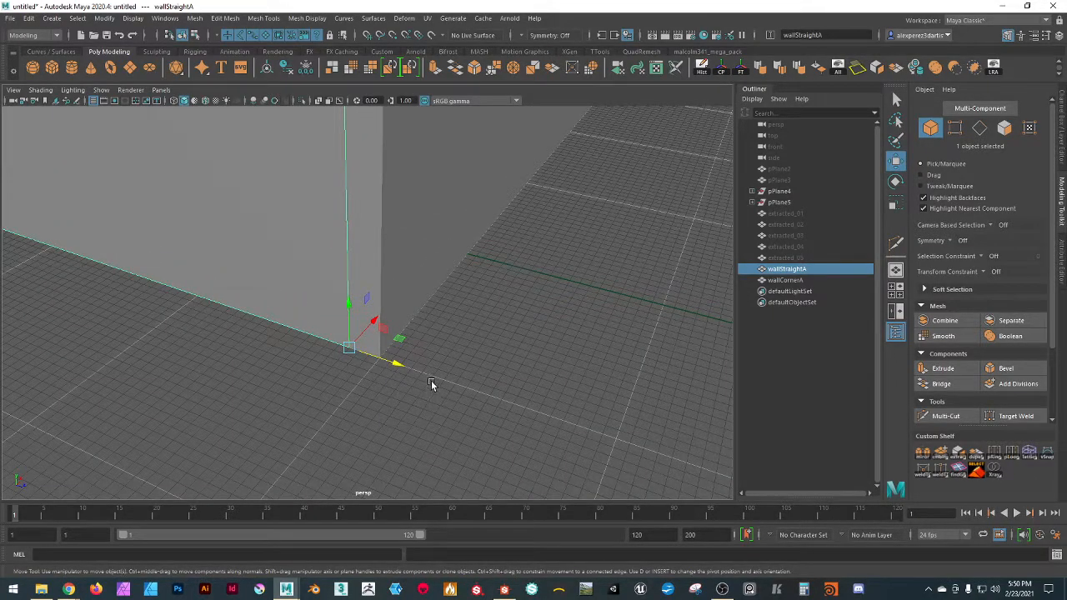
- Move wallStraightA along the Z axis so its outer bottom corner snaps onto the same grid point as wallCornerA
drag(399, 365, 376, 355)
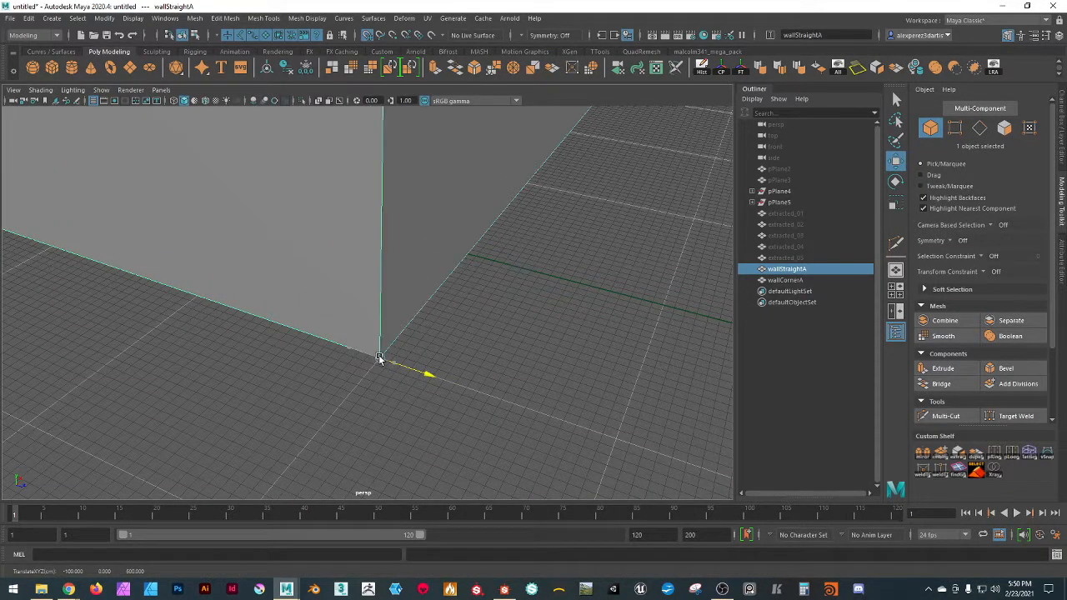
scroll(489, 362, down, 10)
alt+drag(493, 333, 409, 316)
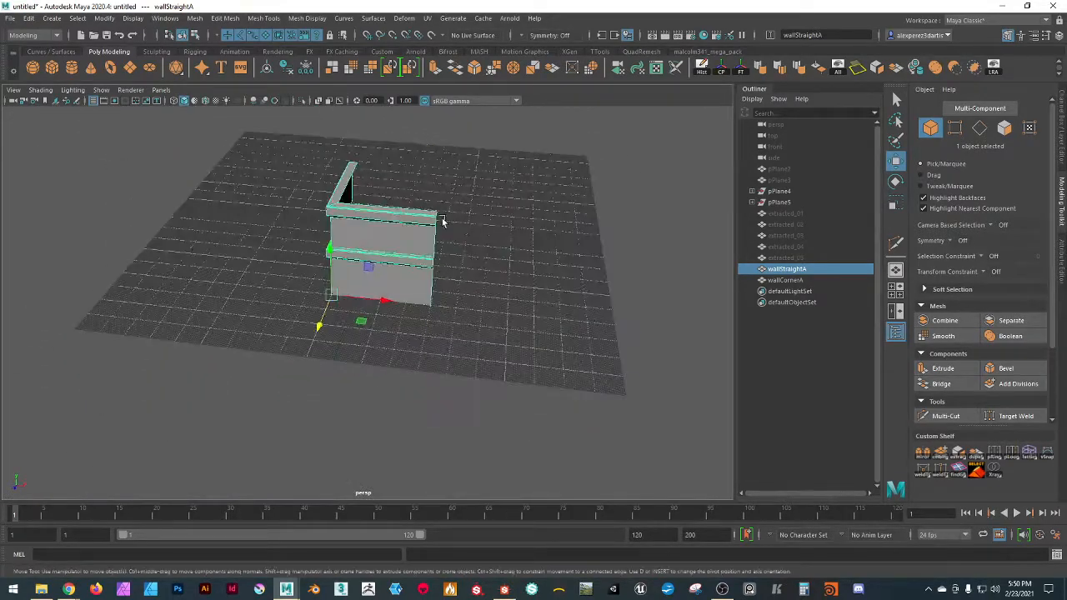
mouse_move(491, 317)
alt+mouse_down()
mouse_move(512, 334)
mouse_move(492, 314)
mouse_move(481, 328)
alt+mouse_up()
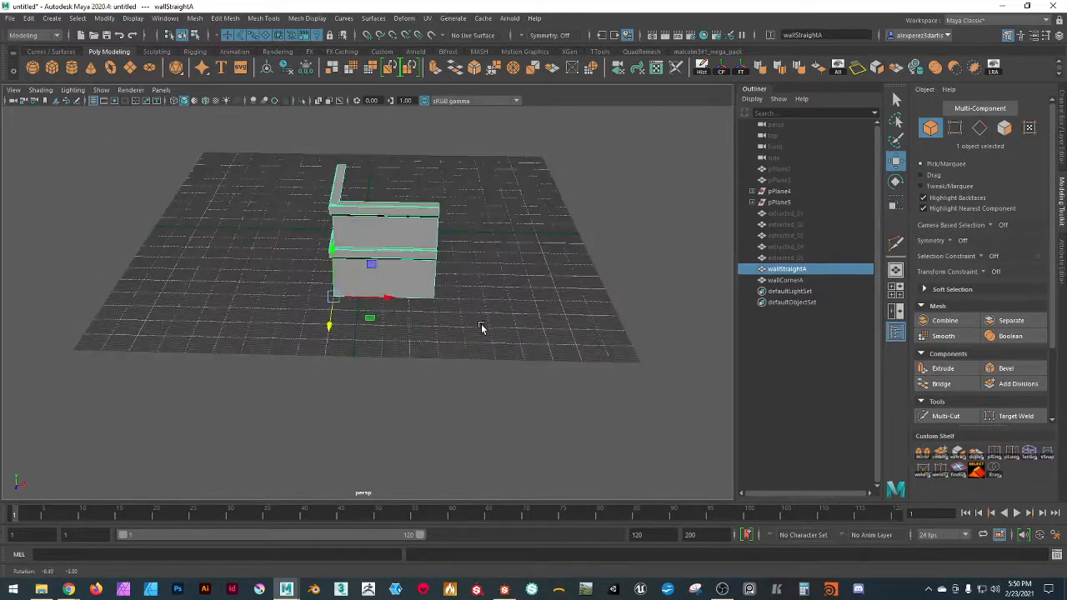
click(979, 128)
click(897, 244)
scroll(444, 250, up, 5)
click(441, 201)
key(F8)
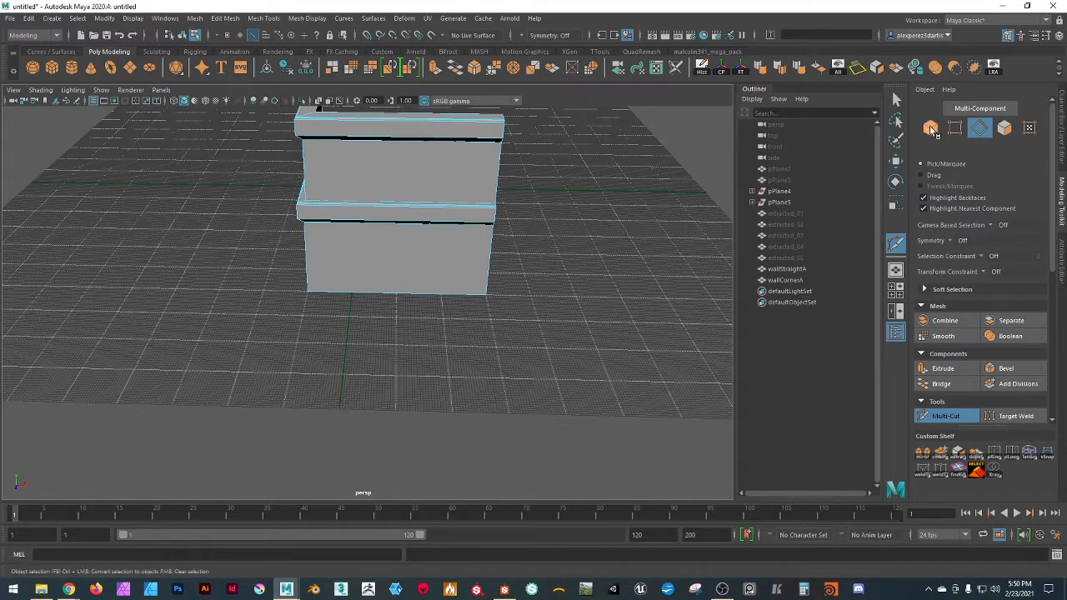
key(w)
click(599, 272)
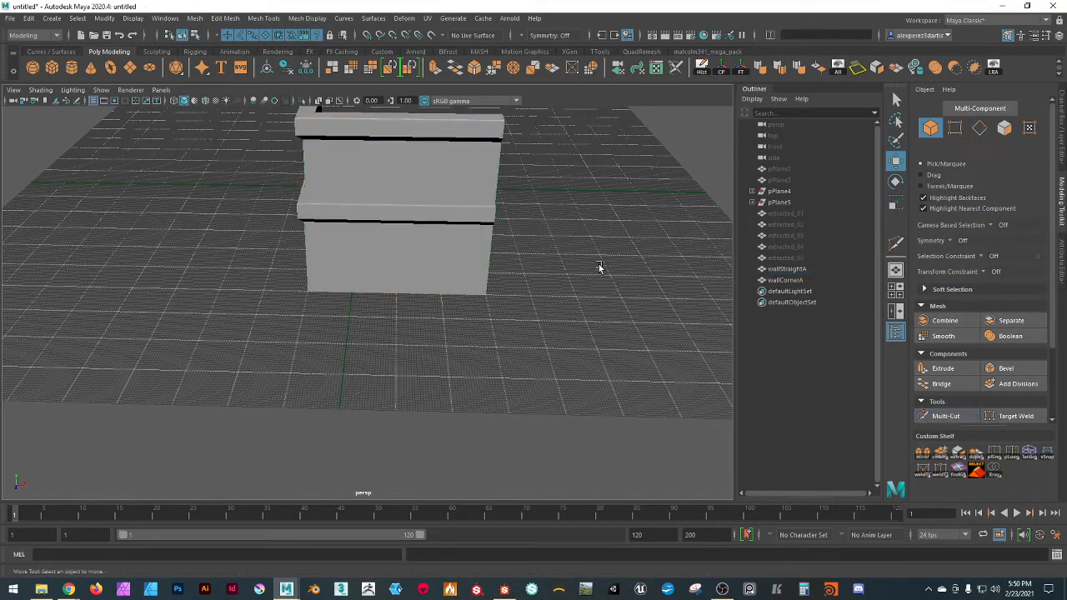
- Run Merge Selected findGB on wallCornerA and return to object selection
click(420, 124)
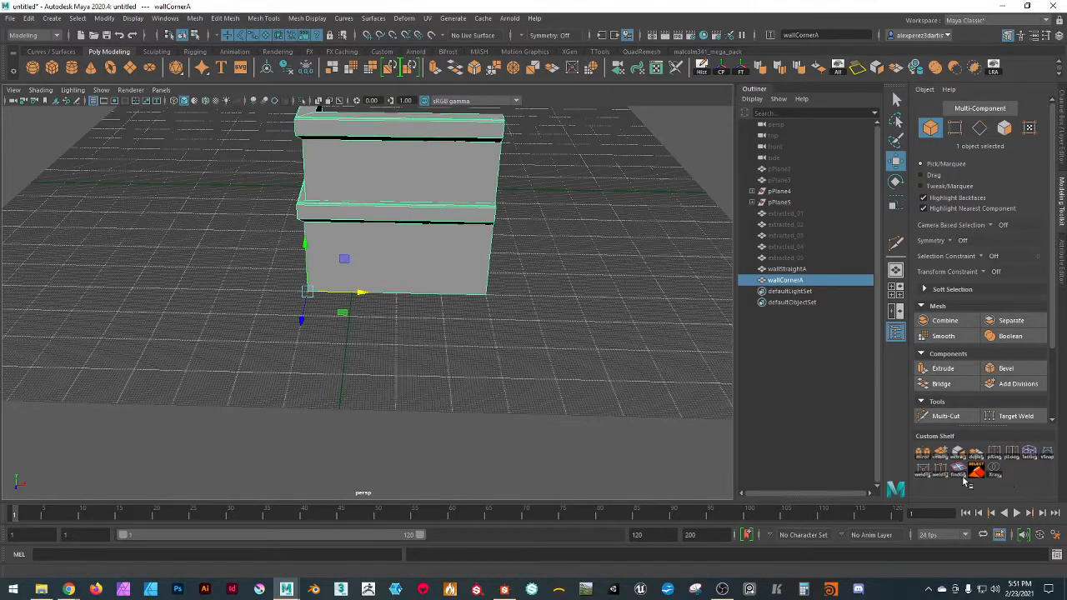
right_click(967, 482)
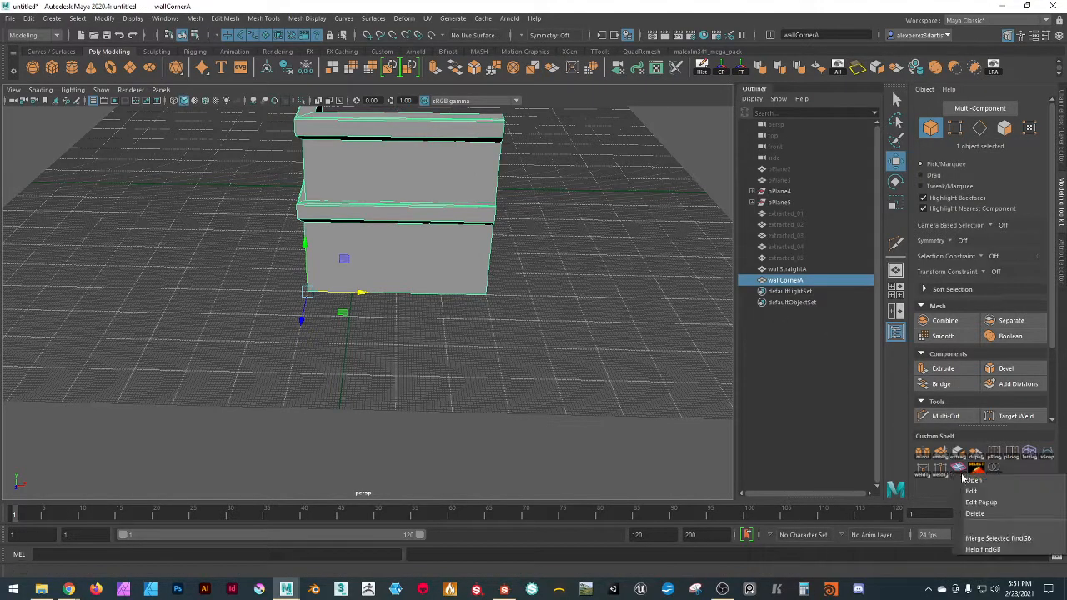
click(994, 539)
alt+drag(572, 376, 628, 382)
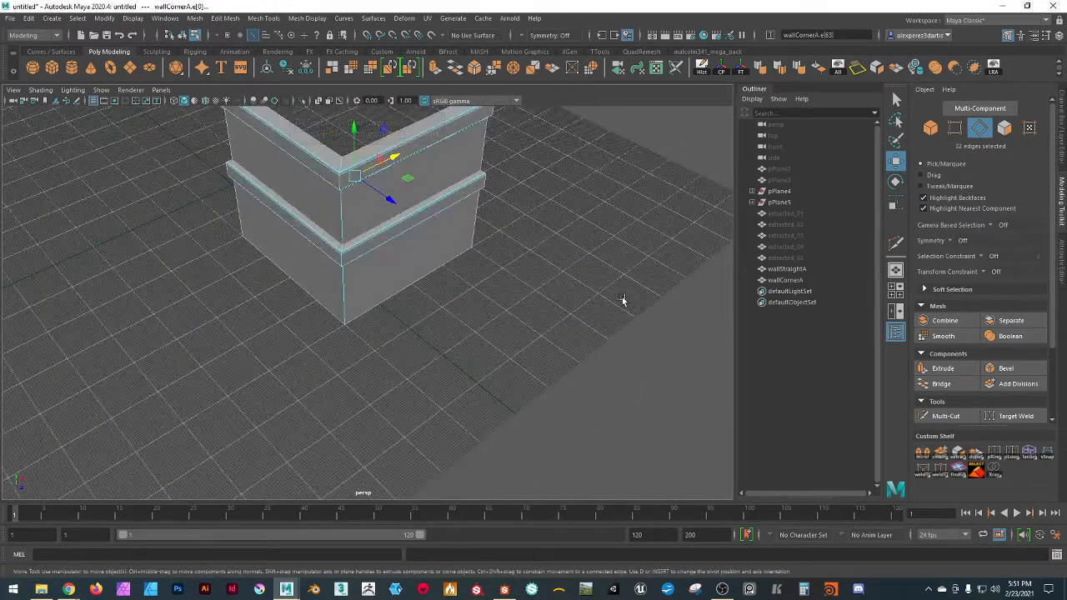
key(F8)
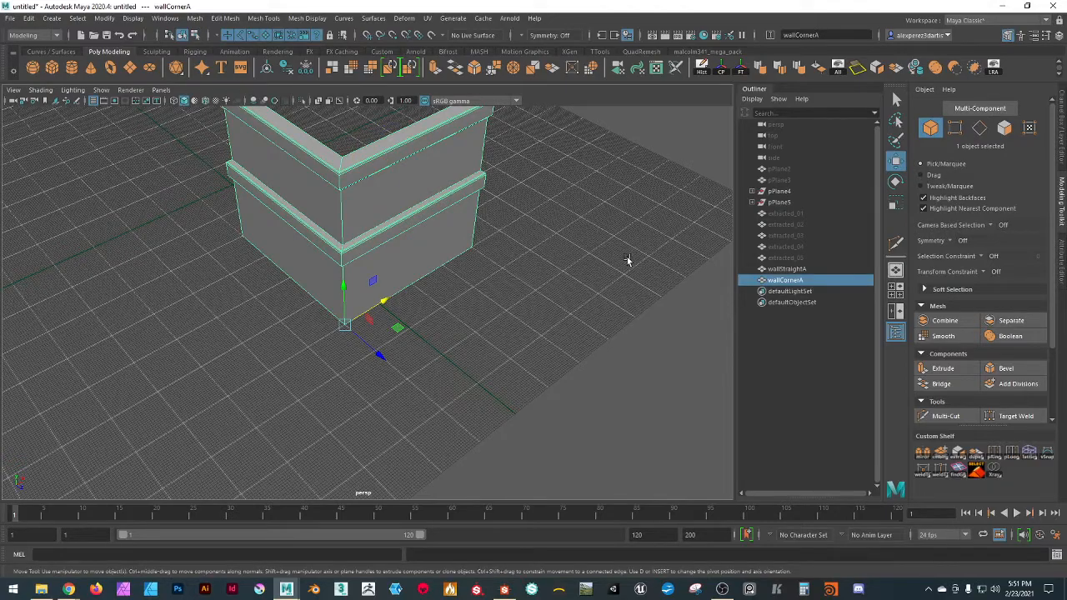
- Isolate wallCornerA, run Merge Selected findGB again, and show its vertices in wireframe near the middle ledge's outer end
key(ctrl+1)
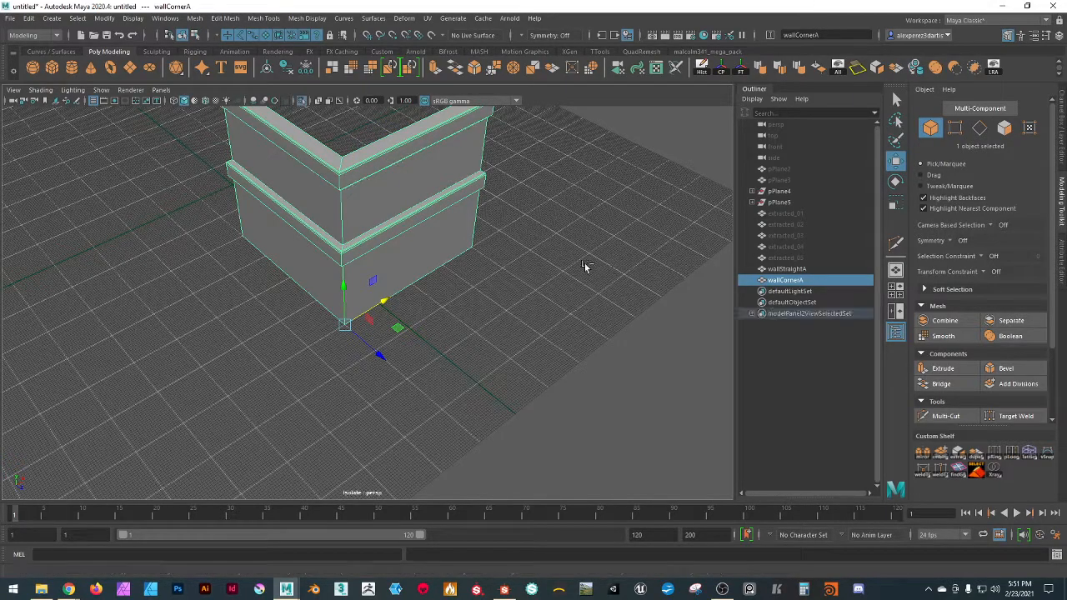
right_click(960, 474)
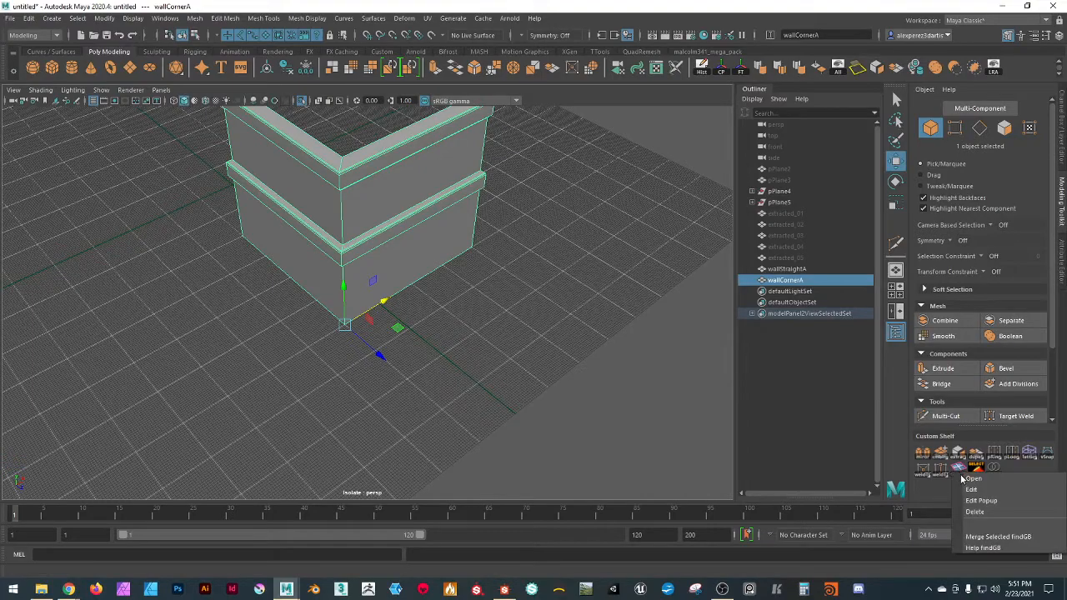
click(990, 539)
key(F9)
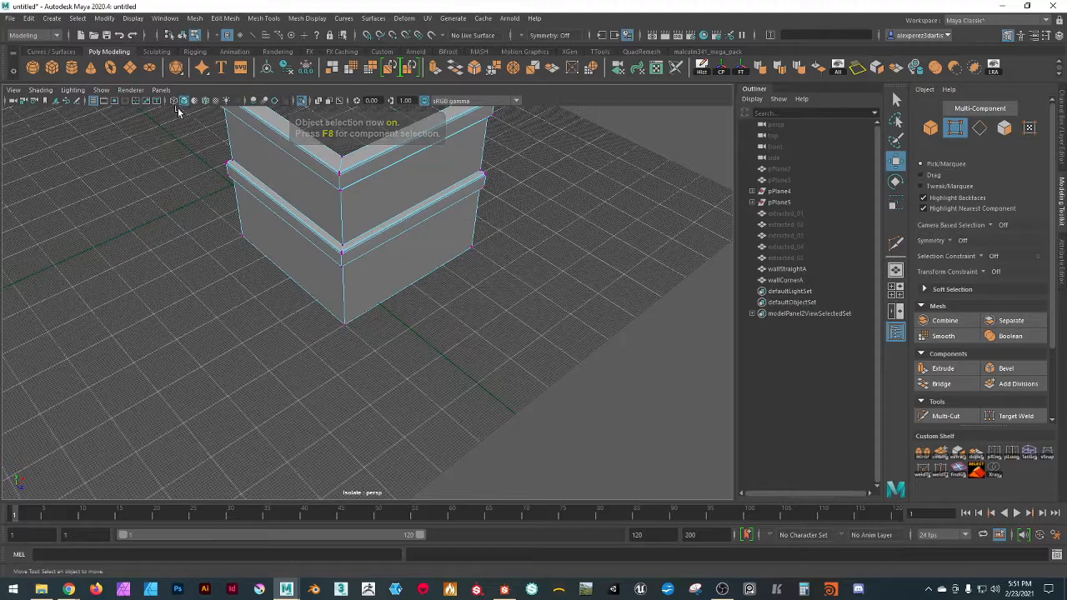
click(174, 101)
alt+drag(385, 344, 464, 325)
alt+middle_drag(444, 263, 354, 352)
scroll(215, 422, up, 4)
alt+drag(354, 351, 317, 341)
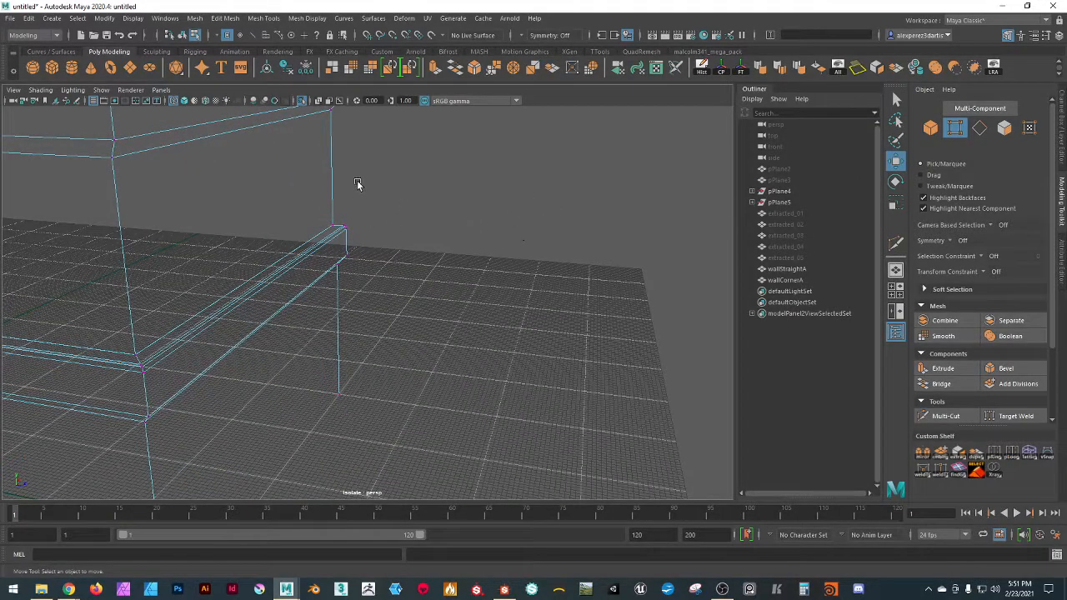
- Merge the overlapping vertex pairs on wallCornerA's middle ledge and return to object selection
drag(283, 198, 344, 242)
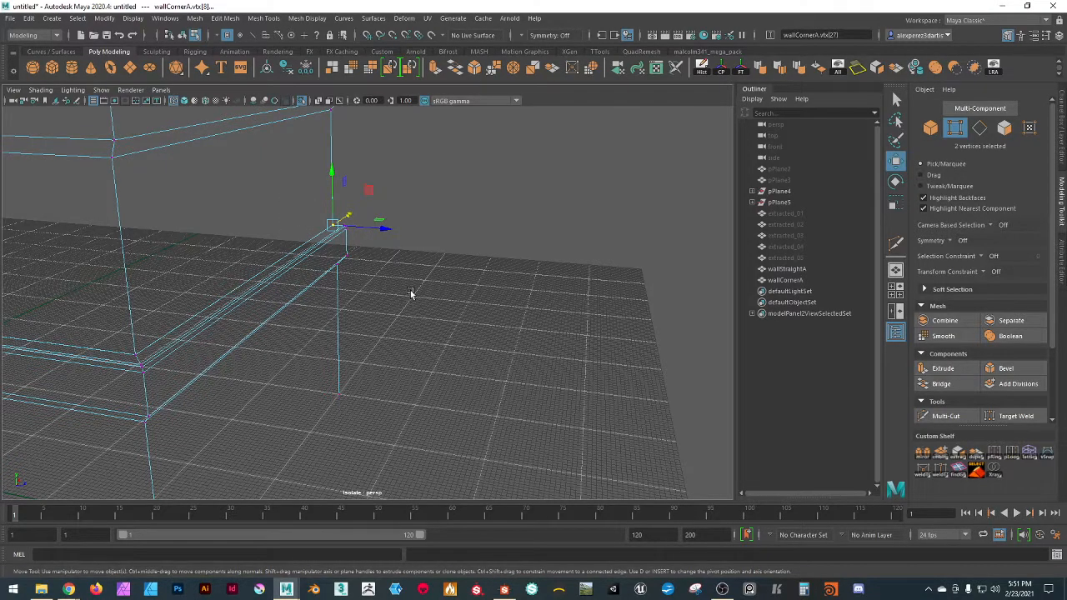
click(513, 71)
alt+middle_drag(419, 344, 519, 307)
scroll(517, 306, up, 1)
drag(342, 234, 401, 283)
key(g)
alt+right_drag(402, 282, 282, 301)
alt+middle_drag(259, 300, 528, 315)
scroll(331, 274, up, 1)
drag(277, 205, 370, 317)
alt+drag(619, 317, 431, 262)
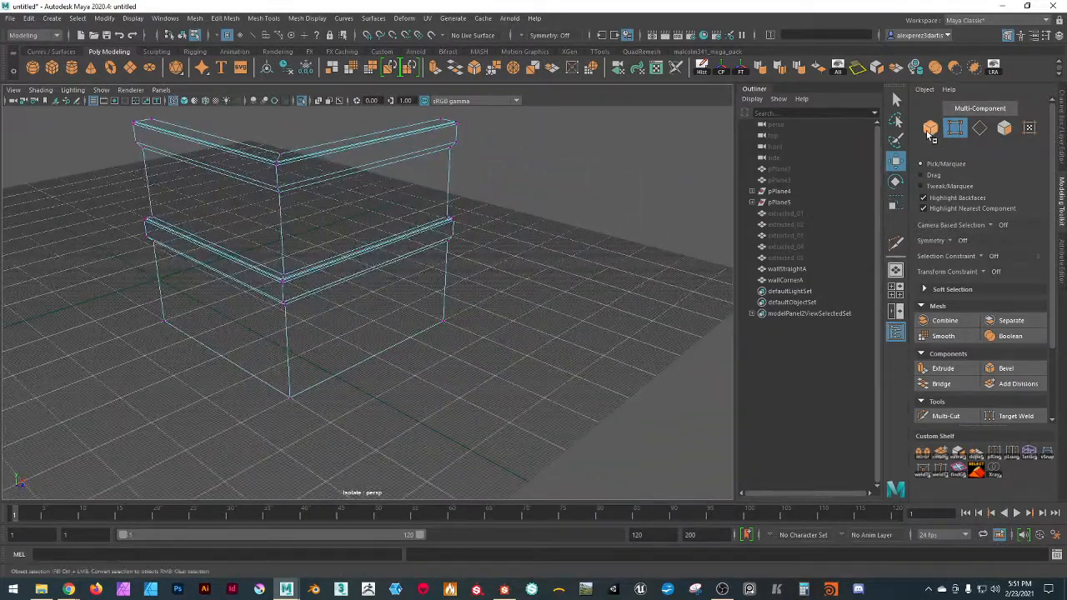
click(931, 133)
- Hide wallCornerA and turn off the isolated view
scroll(576, 267, down, 5)
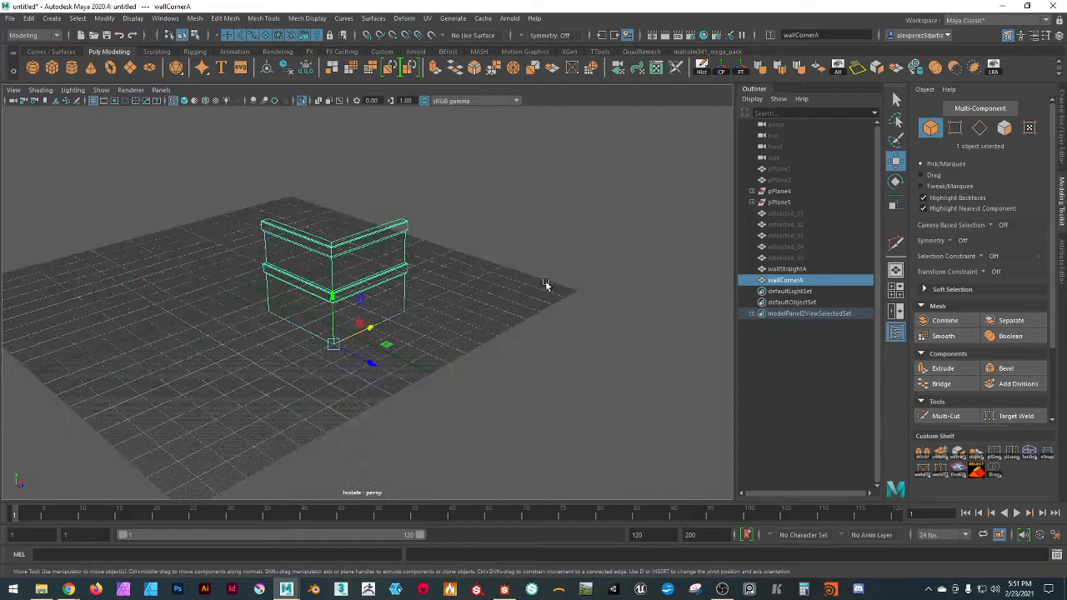
mouse_move(516, 286)
alt+mouse_down()
mouse_move(491, 293)
mouse_move(513, 285)
alt+mouse_up()
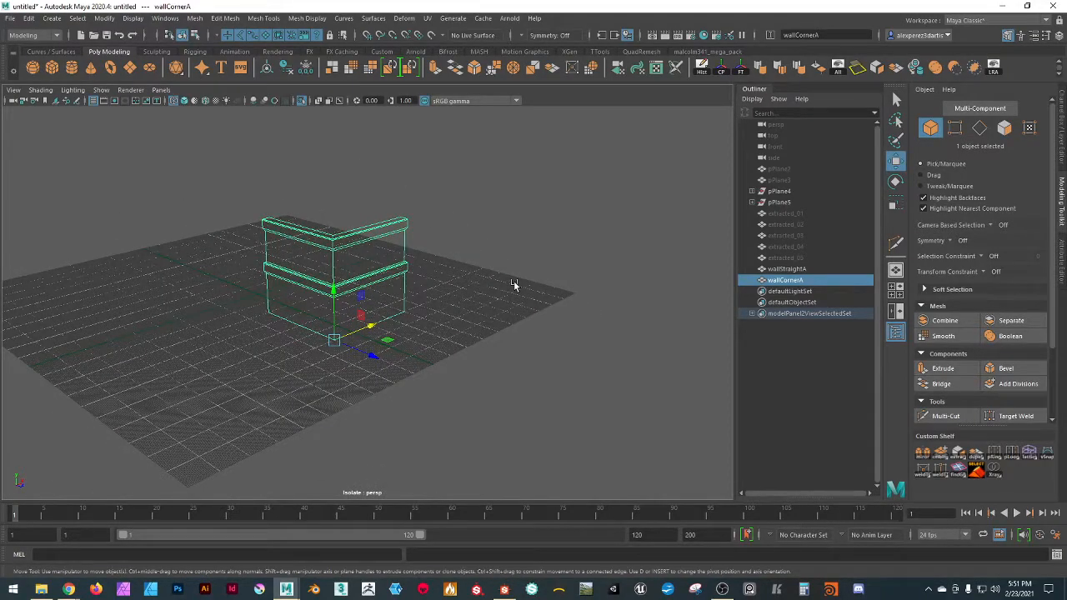
key(h)
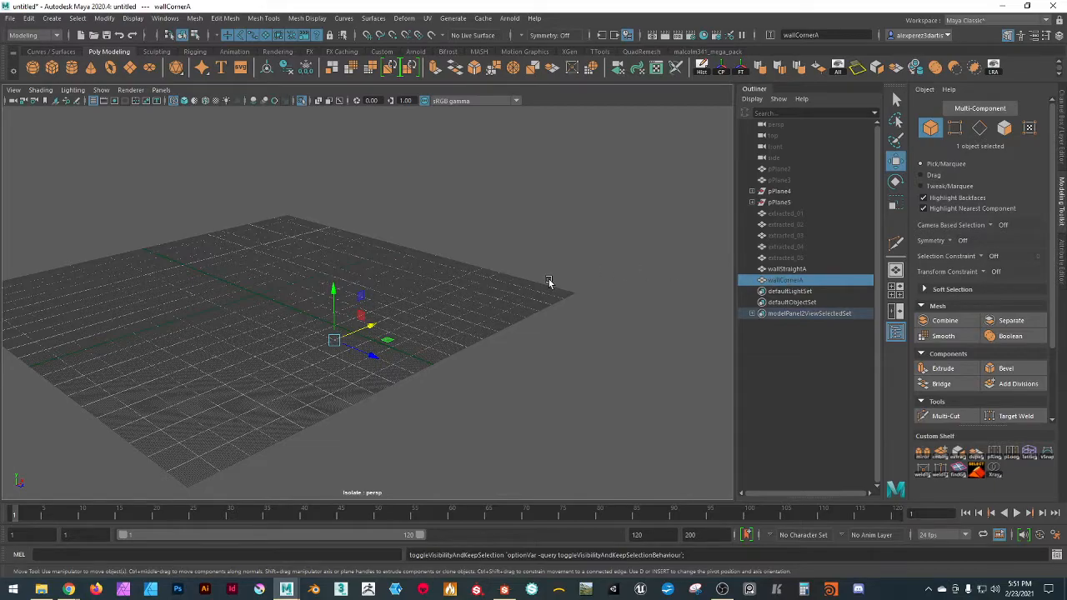
key(ctrl+1)
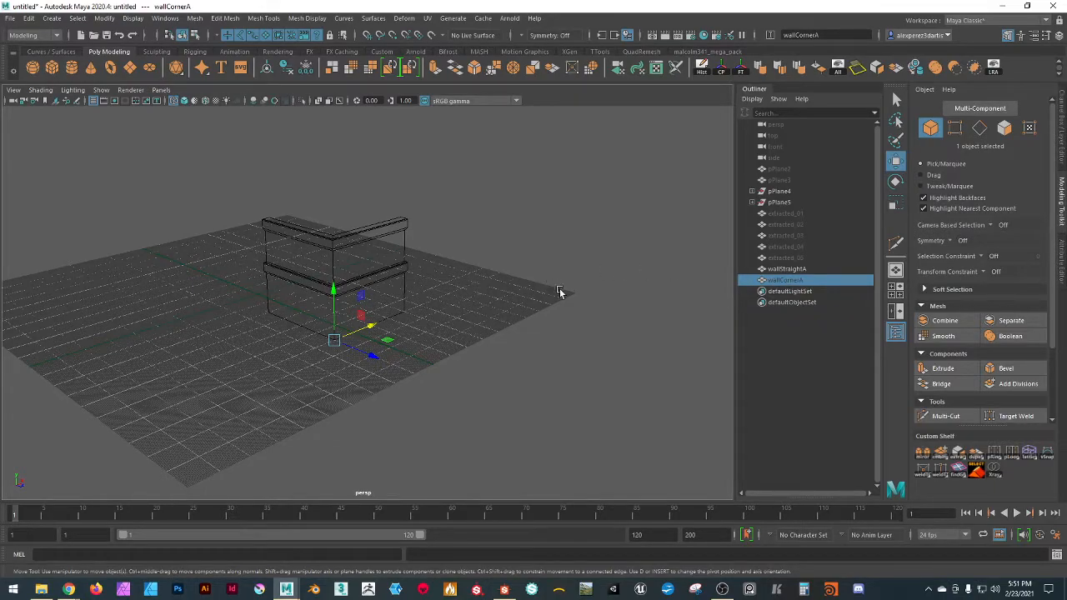
- Select wallStraightA and preview a Multi-Cut edge loop across its front wall to check how far the loop runs
click(370, 234)
alt+drag(481, 309, 465, 329)
scroll(418, 319, up, 4)
click(955, 128)
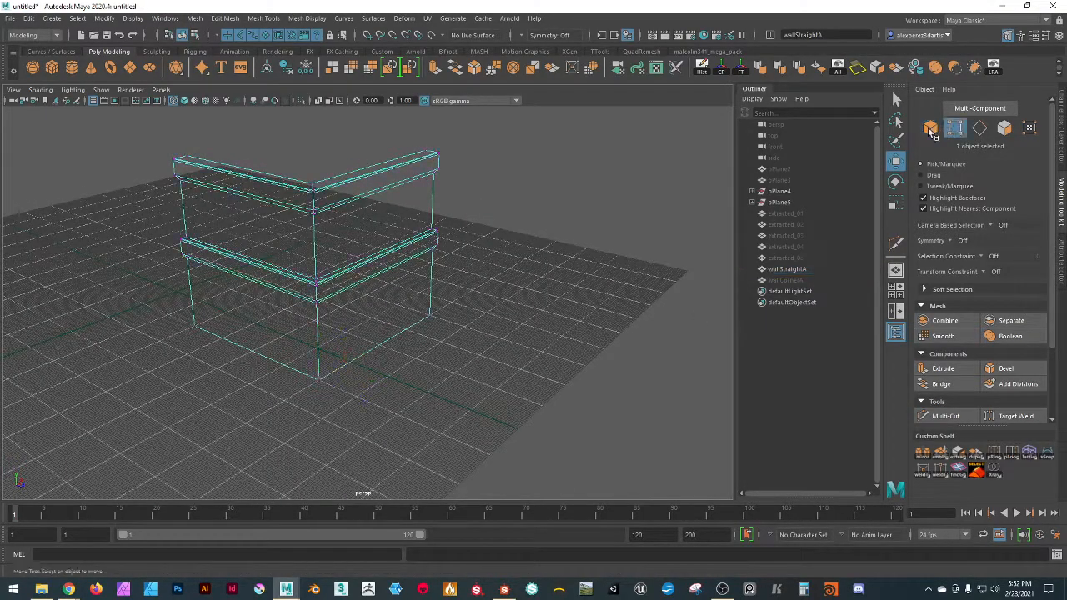
scroll(536, 296, up, 2)
scroll(536, 296, up, 3)
alt+drag(560, 309, 507, 332)
scroll(496, 322, down, 3)
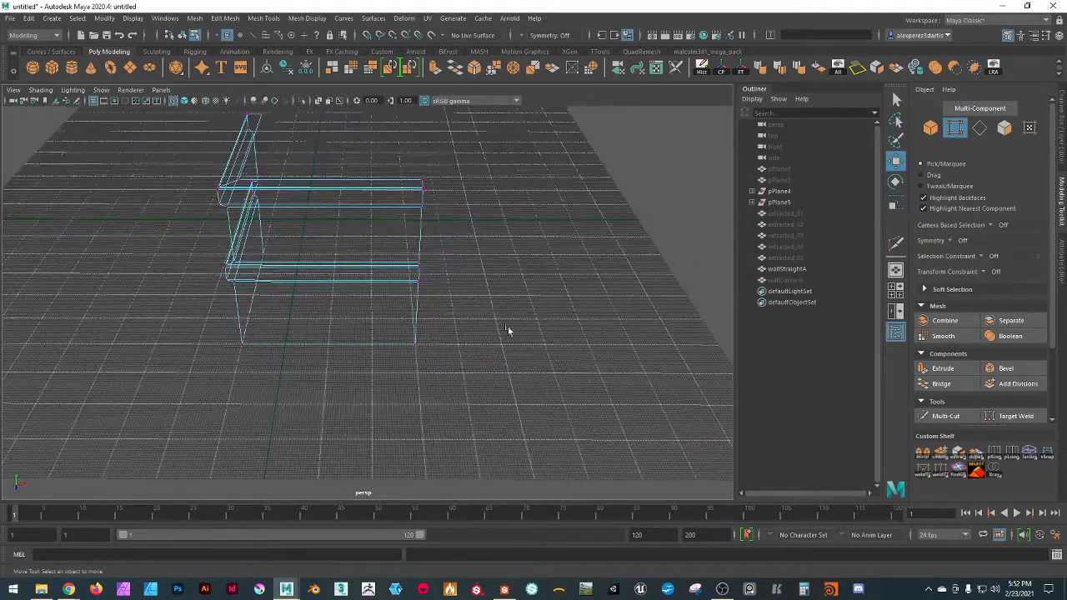
click(895, 244)
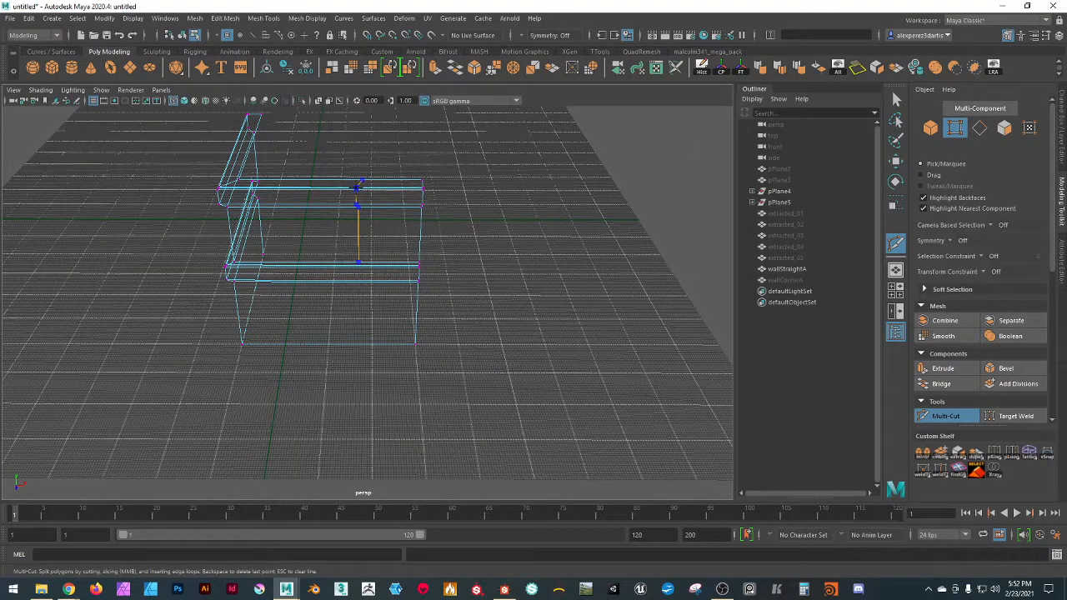
key(w)
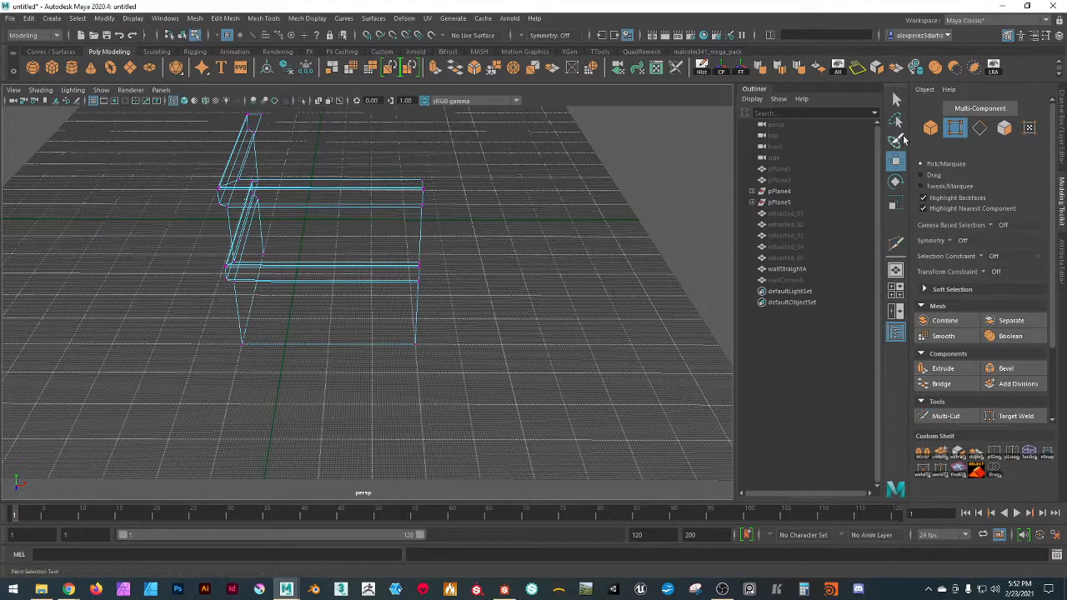
- Run Merge Selected findGB on wallStraightA in object selection
click(932, 129)
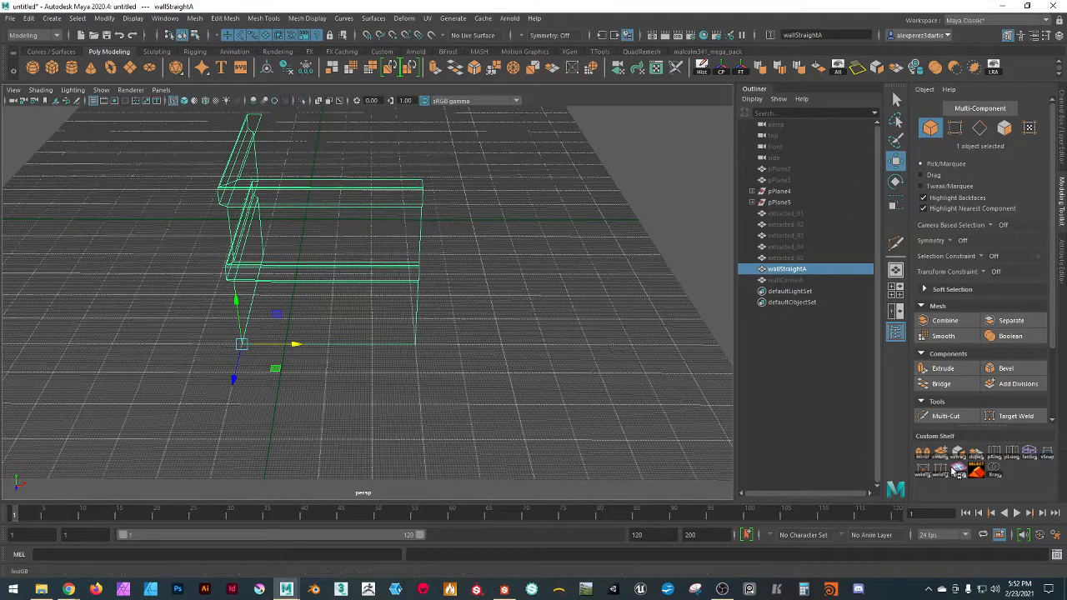
right_click(965, 474)
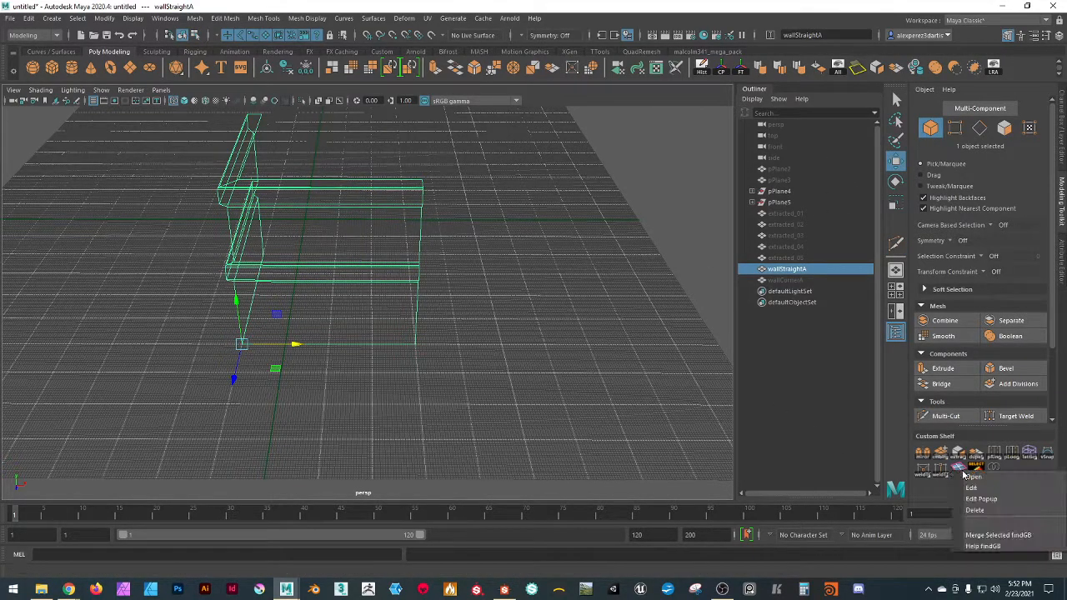
click(999, 535)
alt+drag(565, 393, 610, 380)
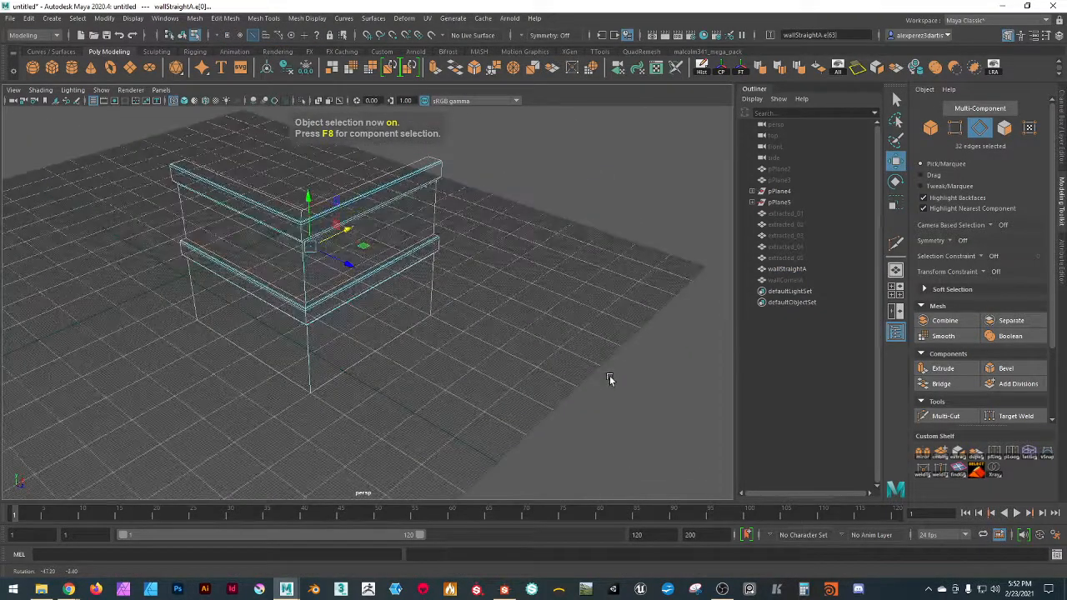
- Merge the two overlapping vertices at the outer end of wallStraightA's middle ledge and check the ledge's corner vertex
click(954, 128)
scroll(493, 291, up, 5)
drag(493, 131, 522, 160)
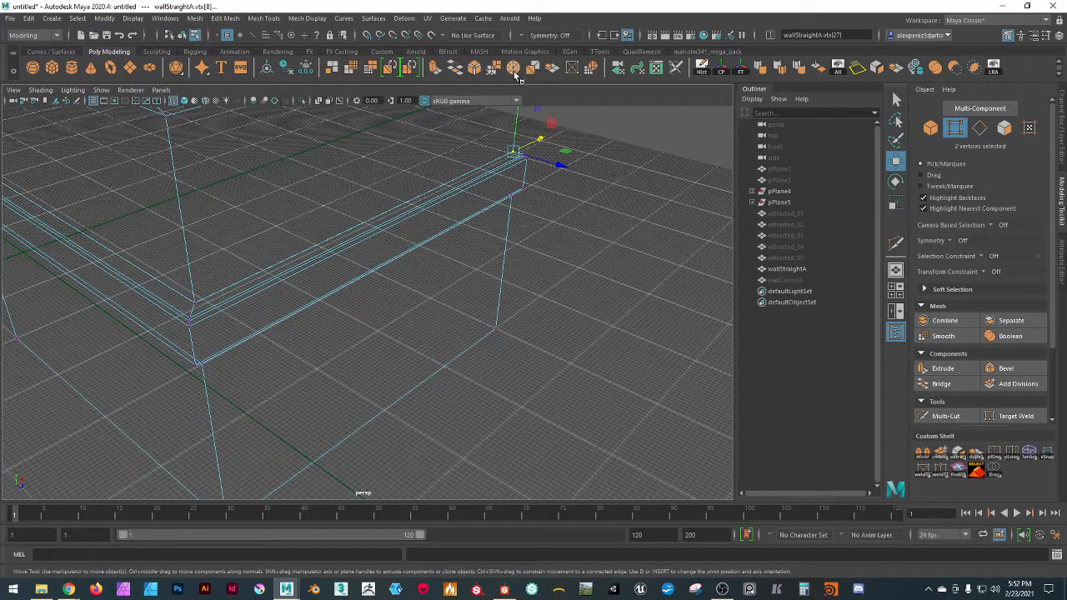
click(572, 386)
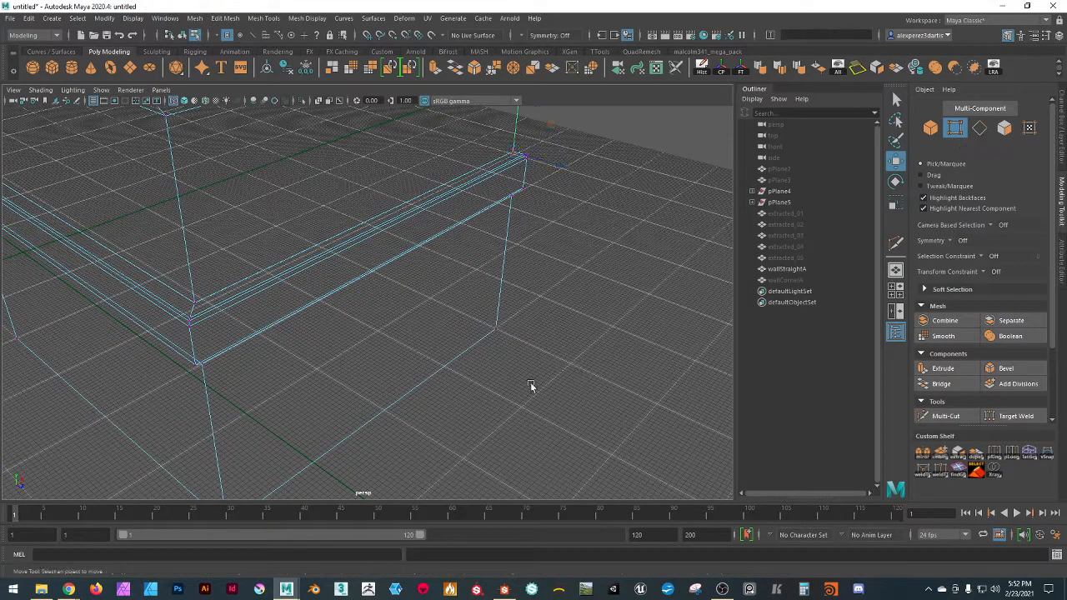
alt+drag(425, 377, 543, 375)
scroll(398, 357, up, 3)
drag(298, 230, 337, 261)
click(337, 261)
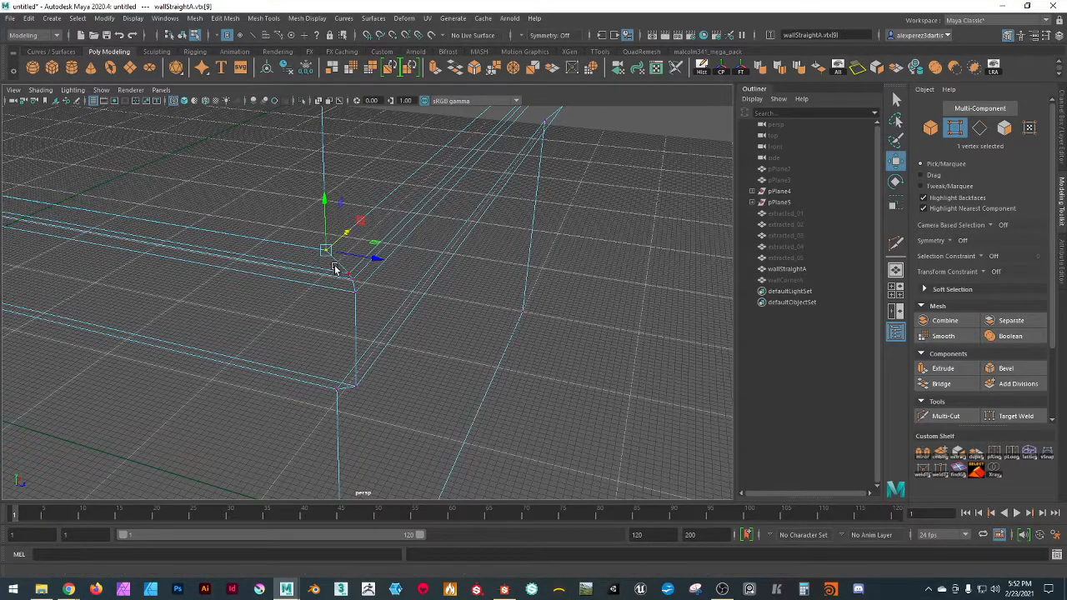
scroll(336, 267, down, 4)
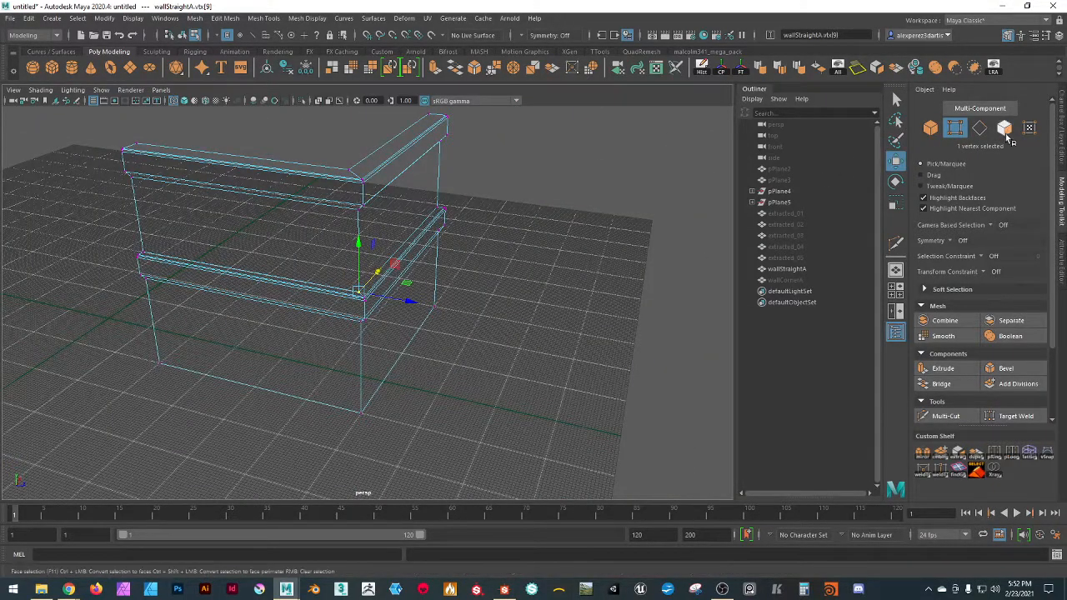
- Insert a centered vertical edge loop through the front wall of wallStraightA with Multi-Cut
click(894, 247)
alt+drag(584, 297, 417, 287)
ctrl+middle_click(331, 250)
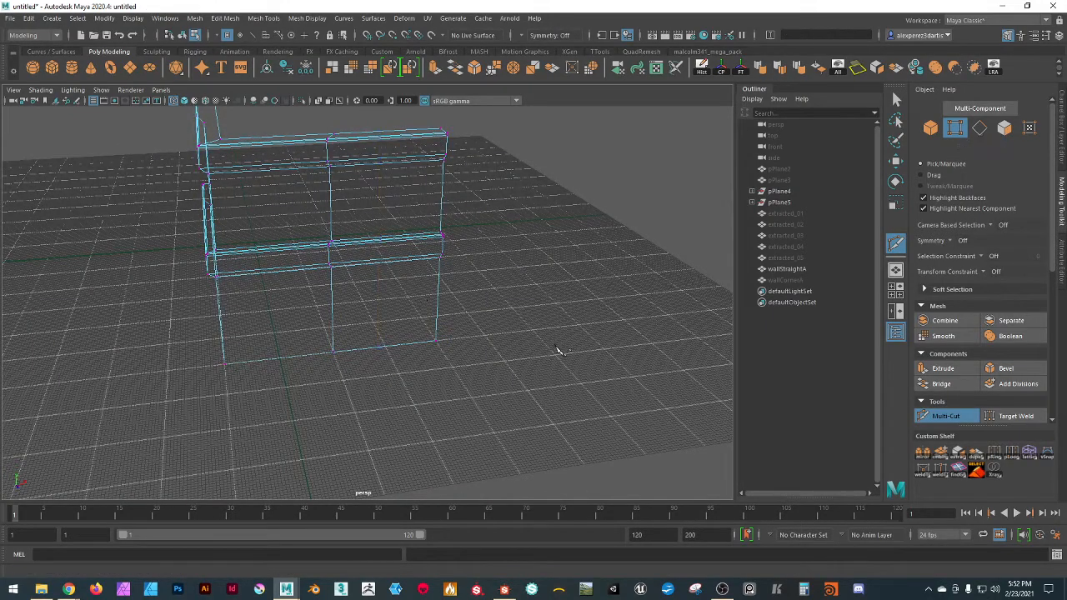
key(w)
- Delete all wallStraightA faces on the corner side of the new edge loop, keeping only the outer half of the front wall
scroll(583, 346, down, 5)
click(1005, 127)
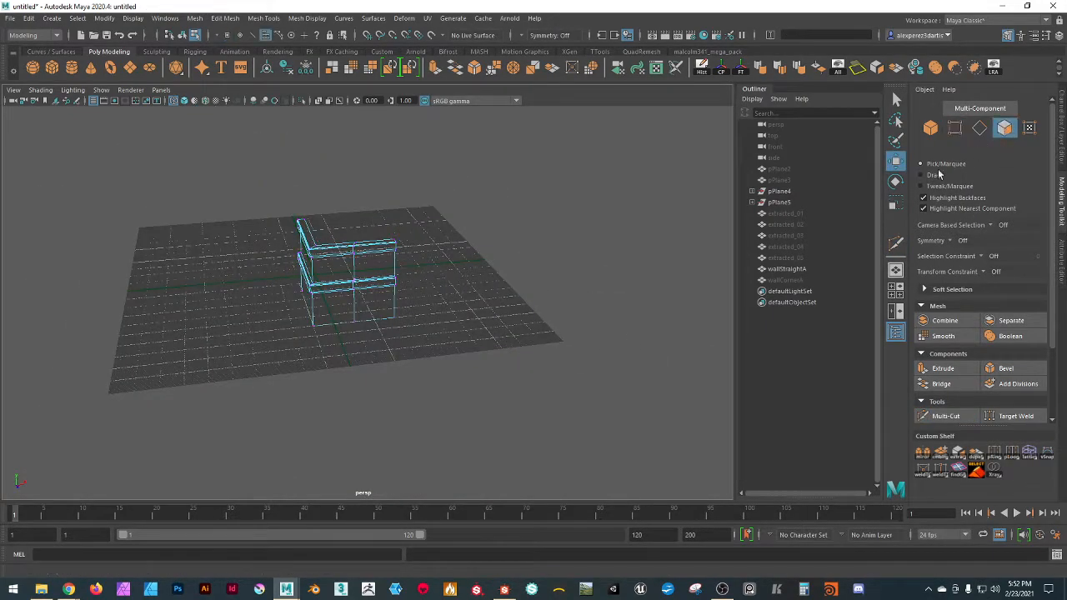
drag(190, 175, 333, 427)
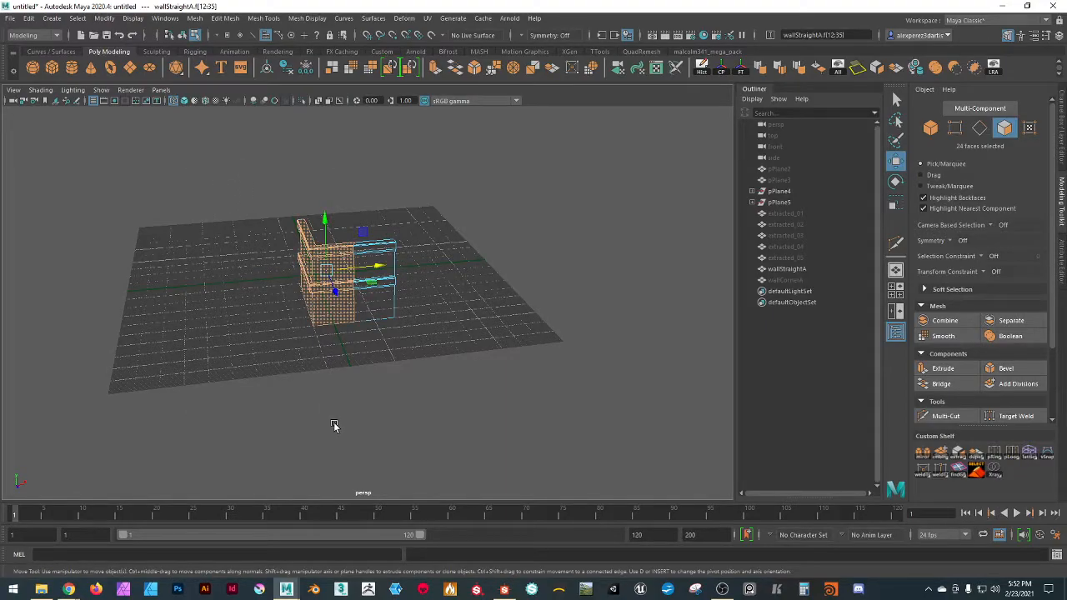
key(Delete)
scroll(374, 412, up, 3)
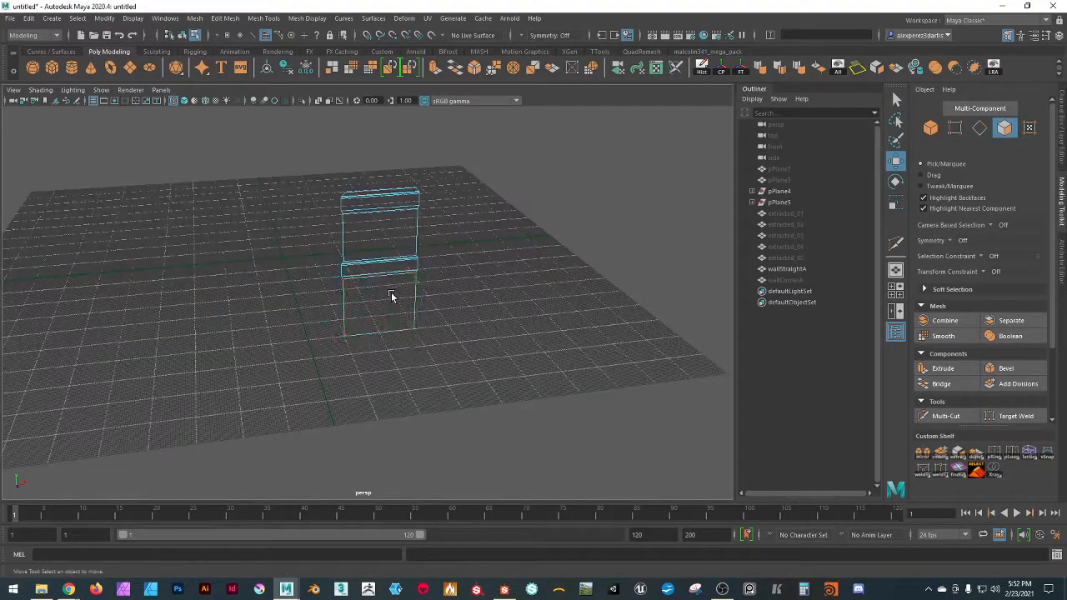
- Switch the viewport to the front orthographic view with the remaining wall half in frame
click(170, 91)
mouse_move(210, 121)
click(286, 126)
scroll(397, 301, down, 6)
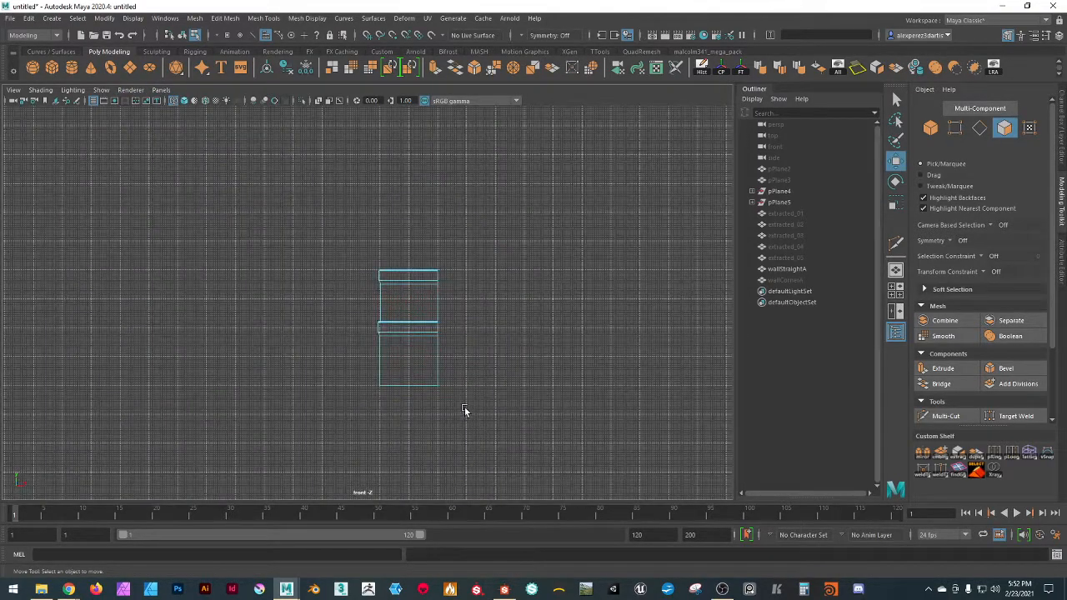
- Flatten the 13 end vertices on the corner side of wallStraightA into one vertical line by scaling them along X, with Preserve UVs on
click(955, 126)
drag(305, 219, 396, 470)
double_click(895, 161)
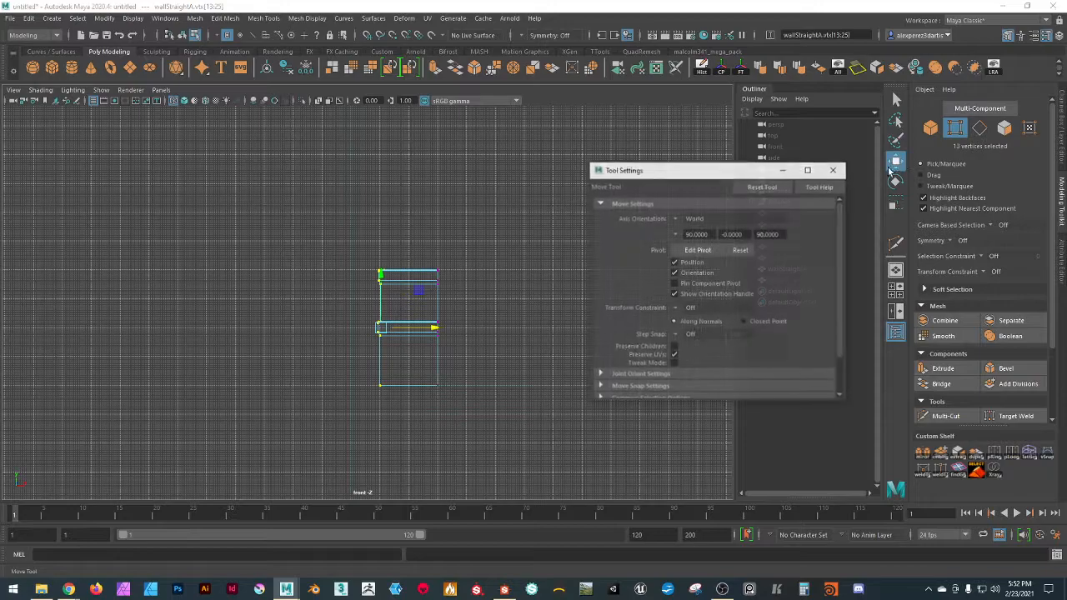
click(834, 169)
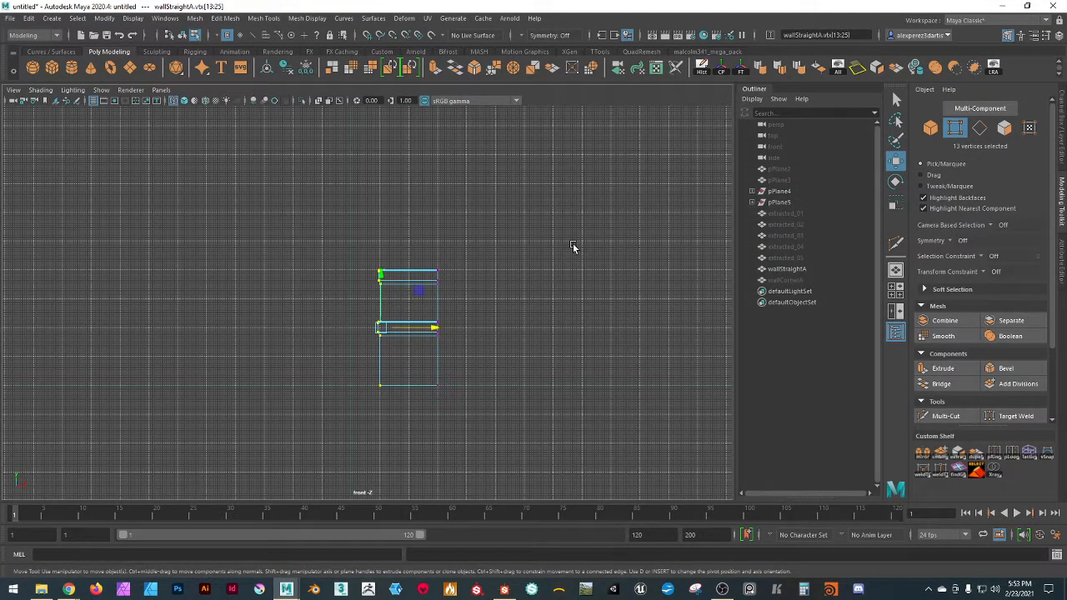
key(6)
scroll(450, 342, up, 2)
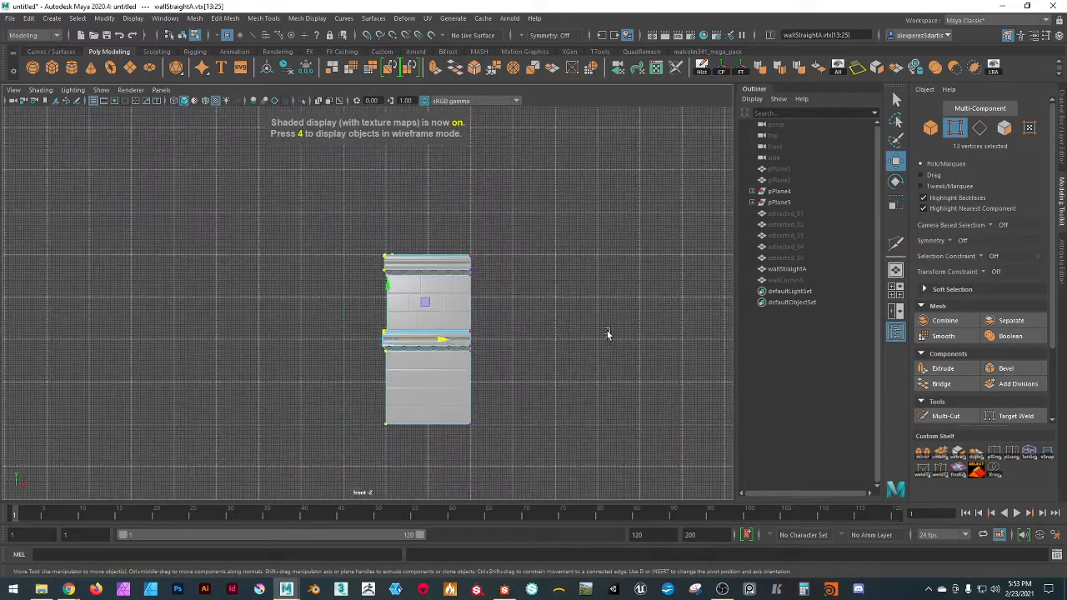
key(e)
key(r)
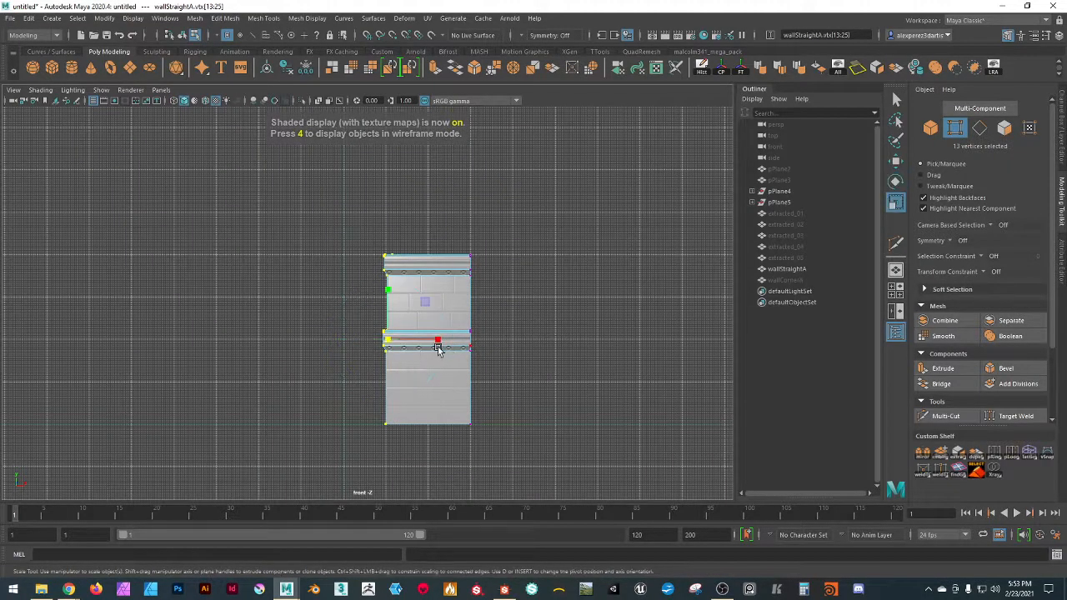
drag(442, 345, 204, 305)
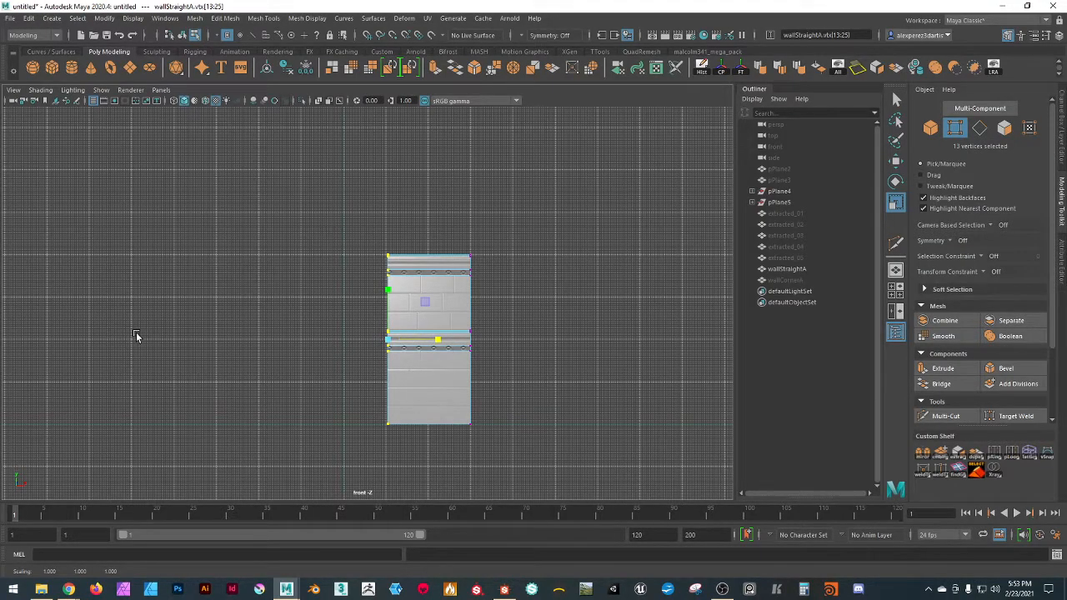
- Move the flattened end vertices outward along X onto the grid line so wallStraightA spans four grid squares, and return to object selection
key(w)
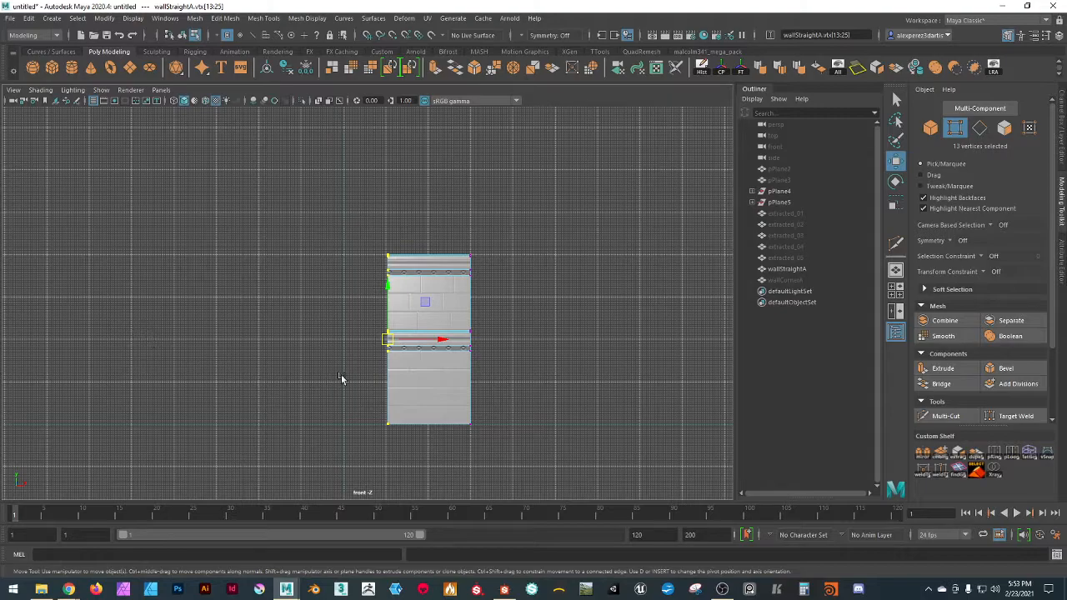
drag(441, 343, 301, 357)
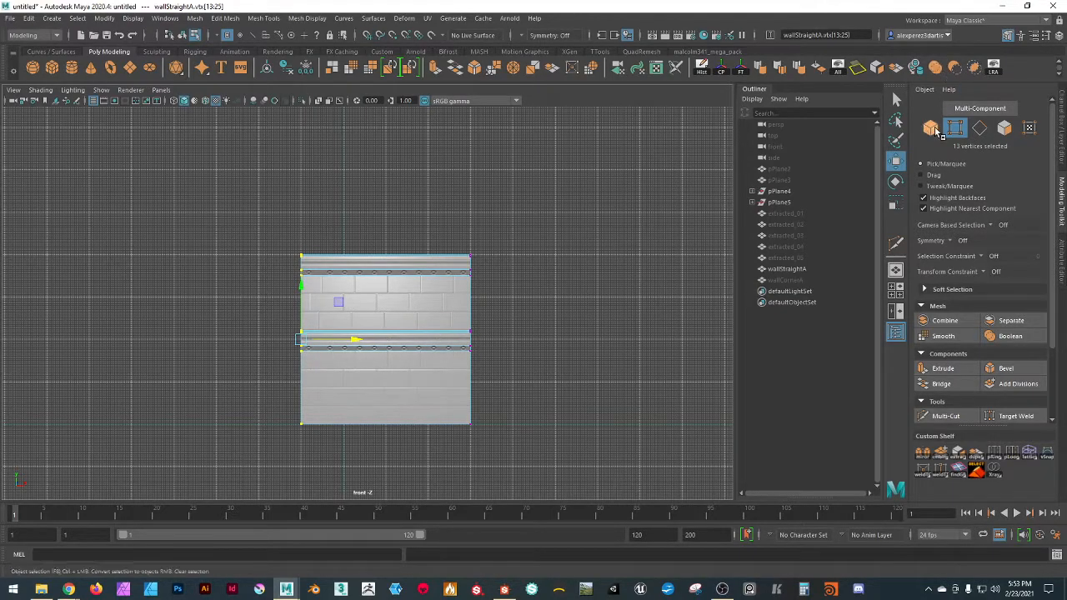
click(931, 128)
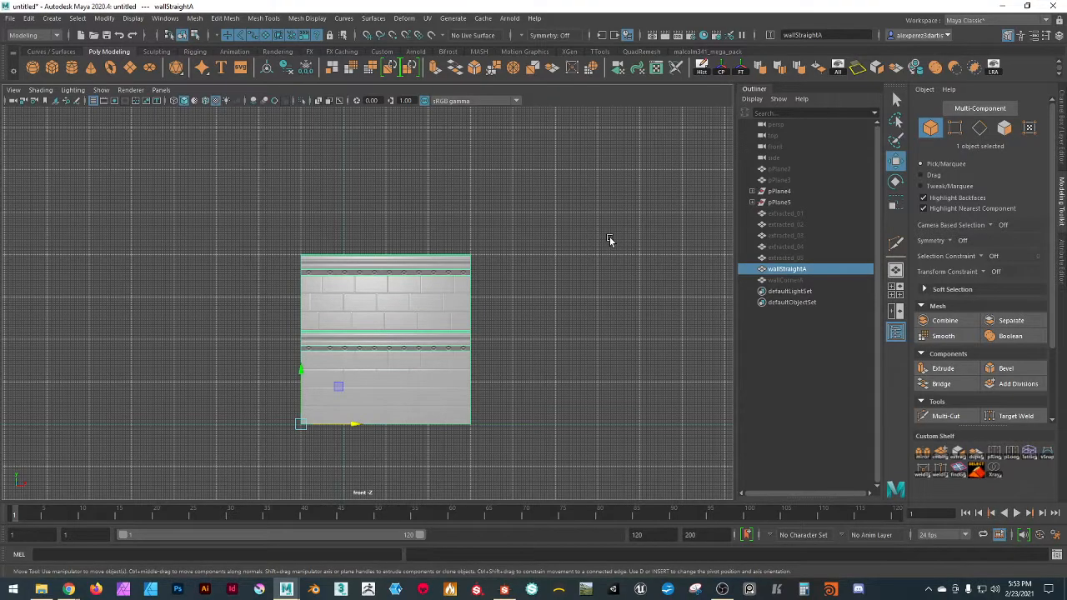
- Unhide wallCornerA and display it together with wallStraightA in the front view
key(ctrl+1)
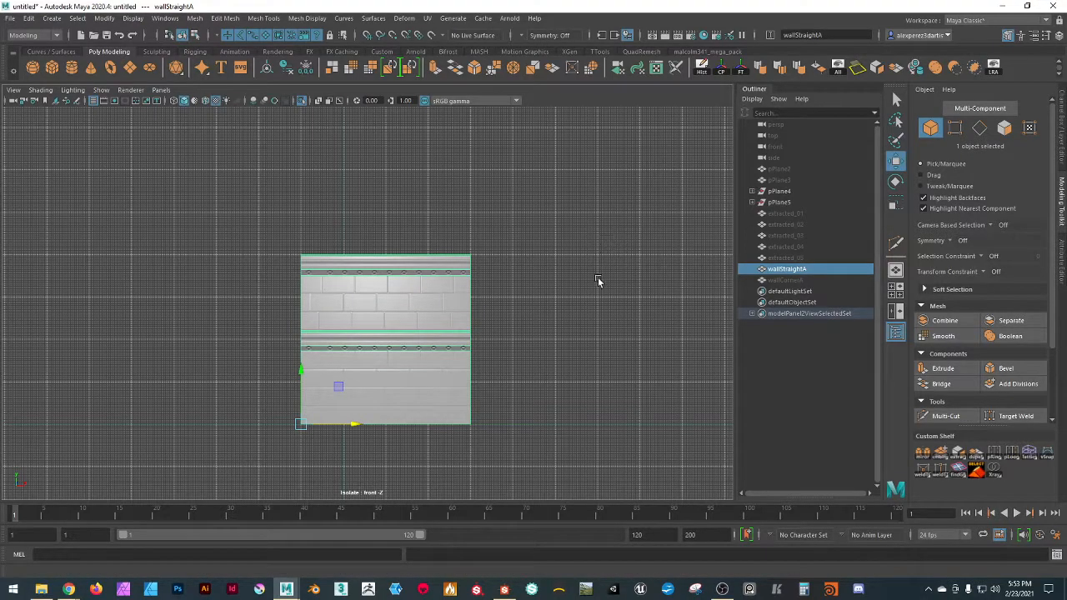
click(777, 282)
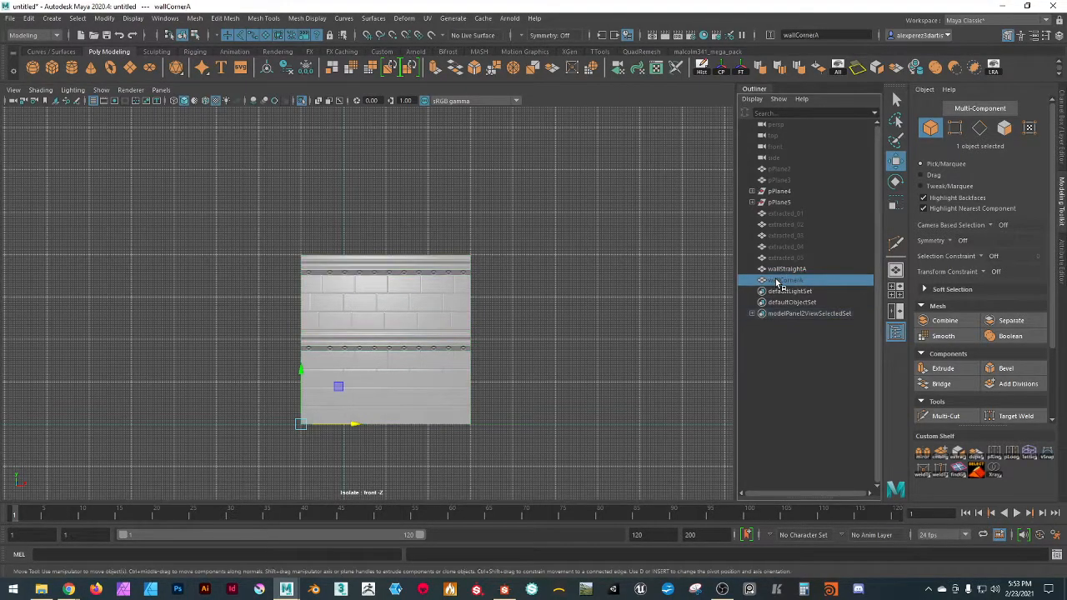
key(h)
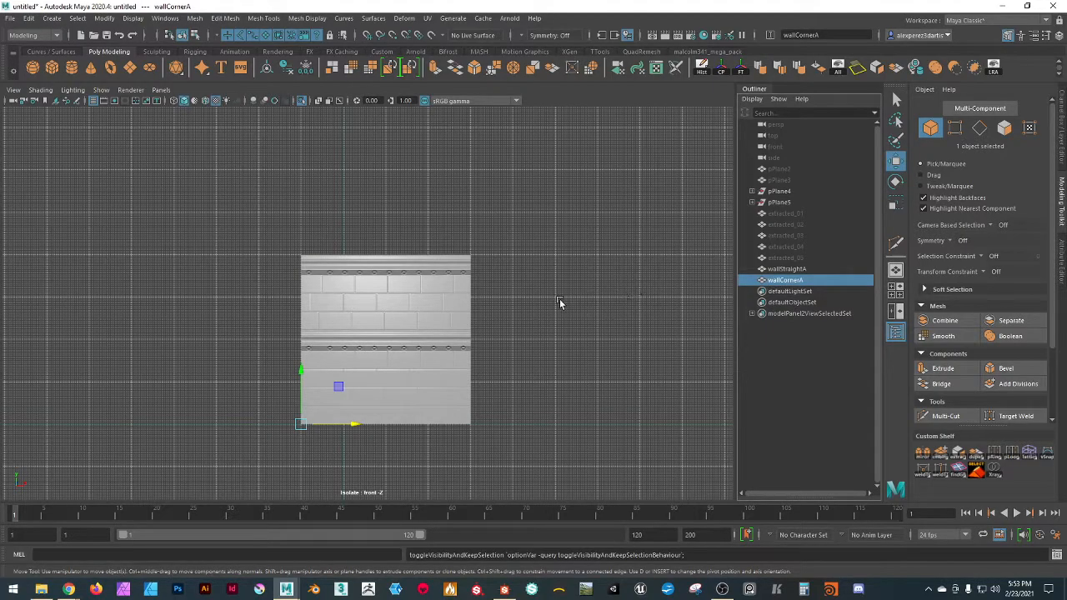
key(ctrl+1)
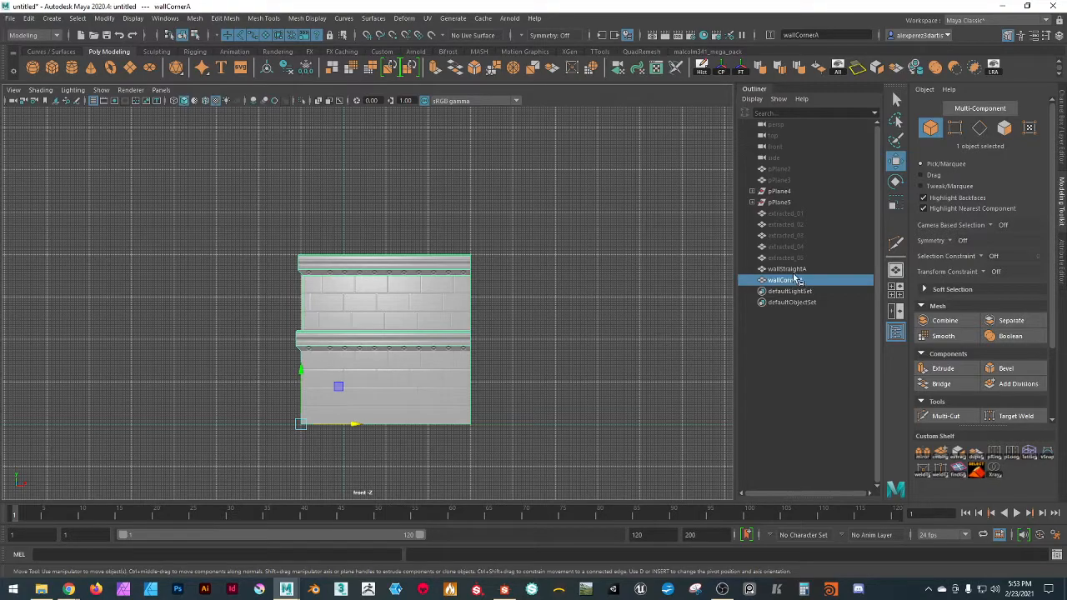
- Compare the wireframe outlines of wallStraightA and wallCornerA in the front view, including their ledges and base pivots
click(173, 101)
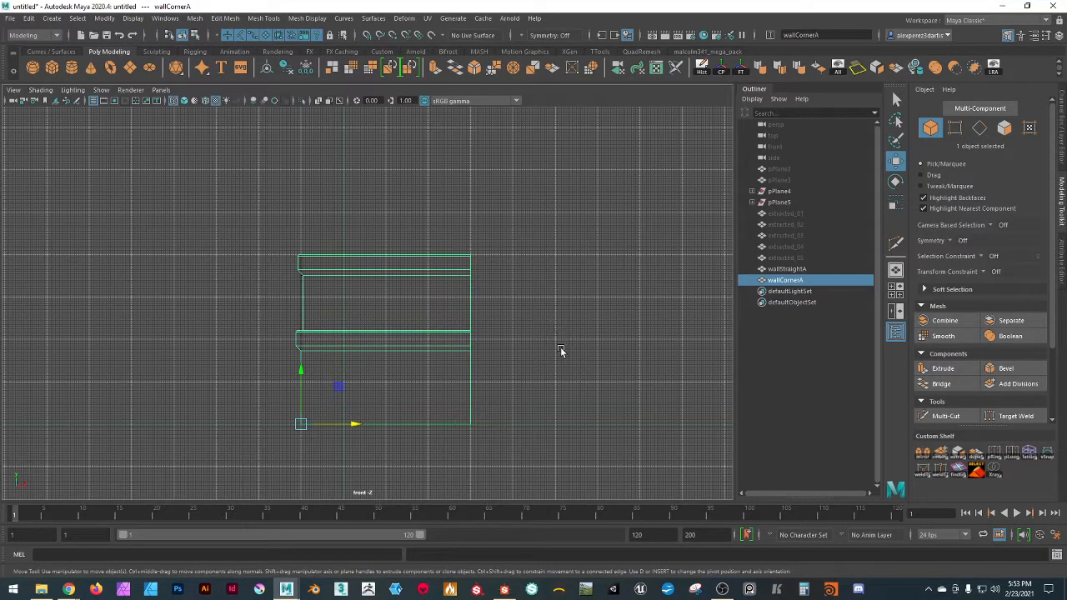
scroll(384, 455, up, 2)
alt+middle_drag(388, 432, 414, 323)
click(788, 270)
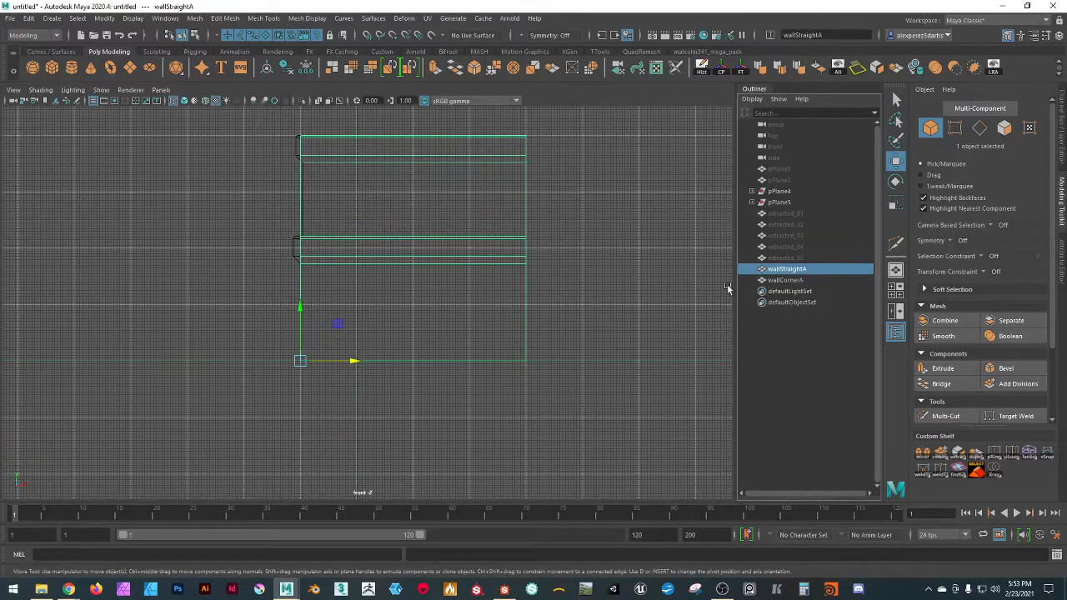
click(286, 254)
scroll(278, 400, up, 3)
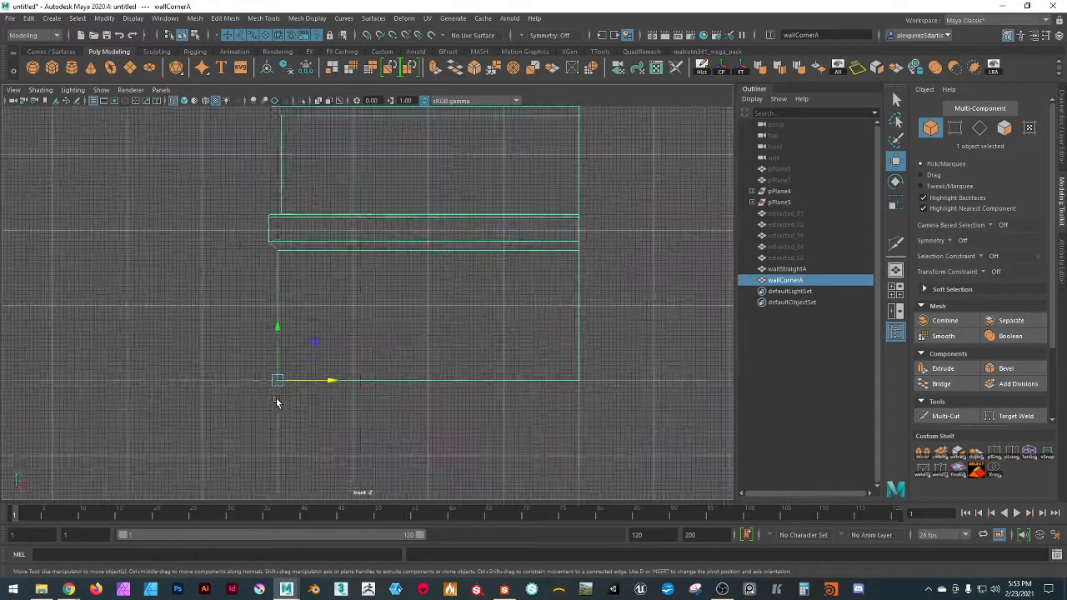
scroll(247, 407, down, 4)
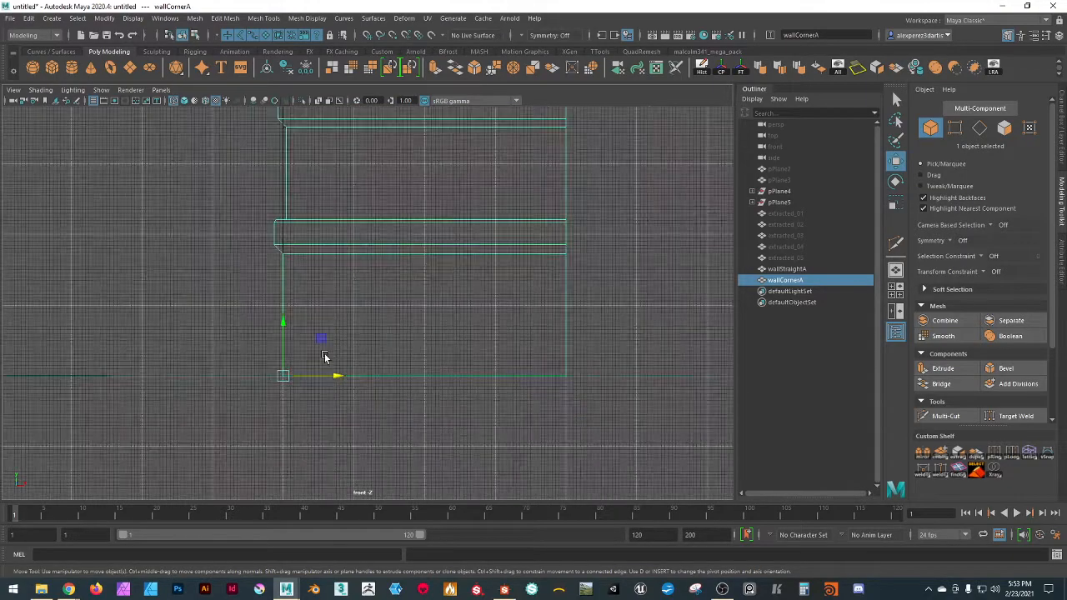
- In the perspective view, move wallStraightA along X to 300 so it abuts the free end of wallCornerA's front wall
click(161, 89)
mouse_move(179, 103)
click(288, 102)
alt+drag(171, 172, 203, 209)
scroll(505, 295, down, 3)
click(442, 320)
scroll(331, 367, up, 2)
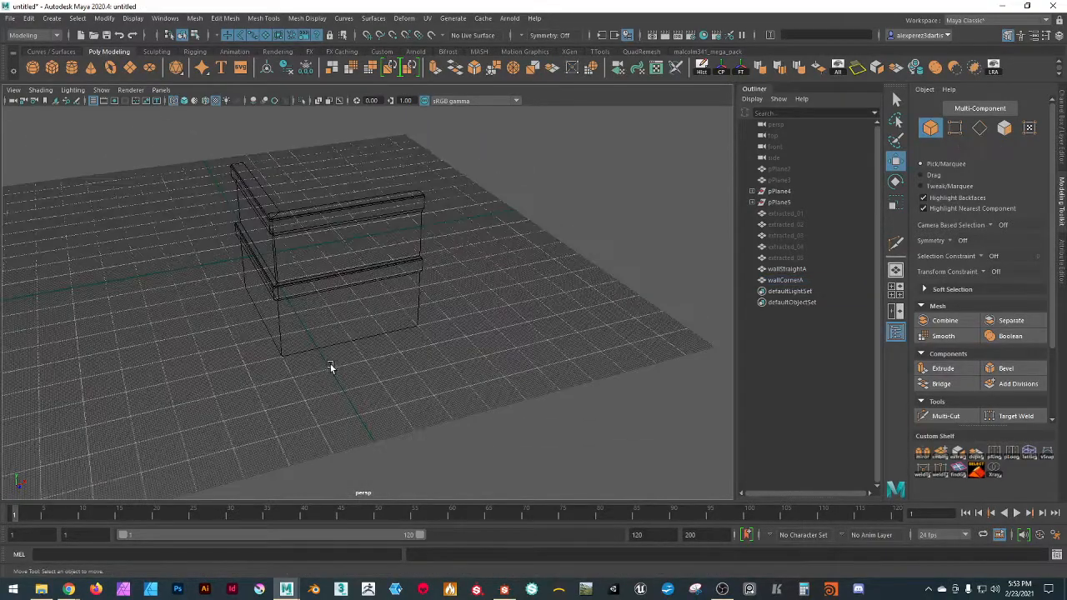
click(278, 337)
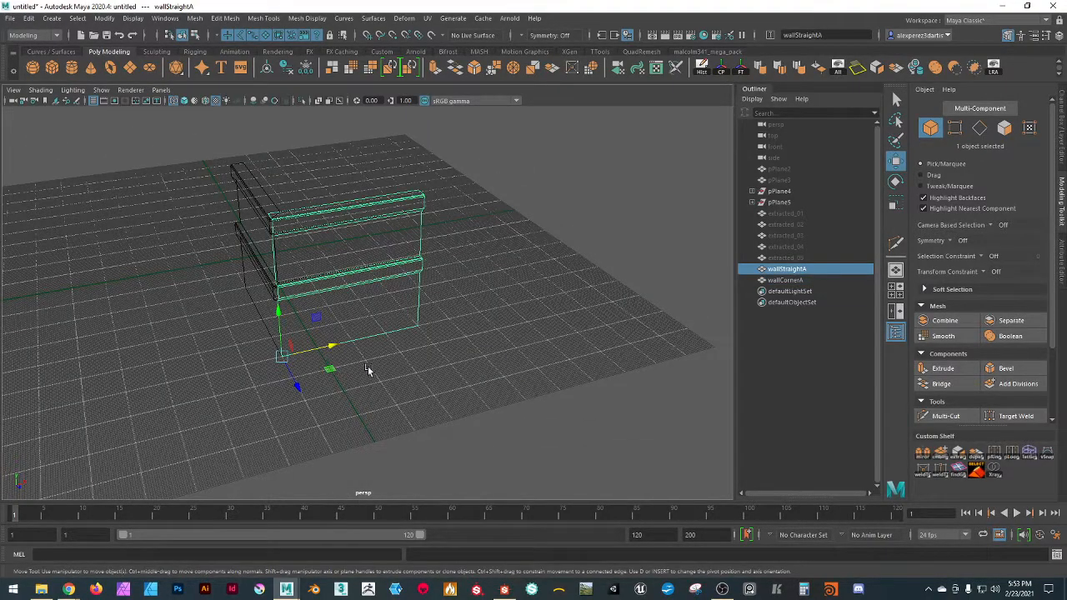
double_click(897, 161)
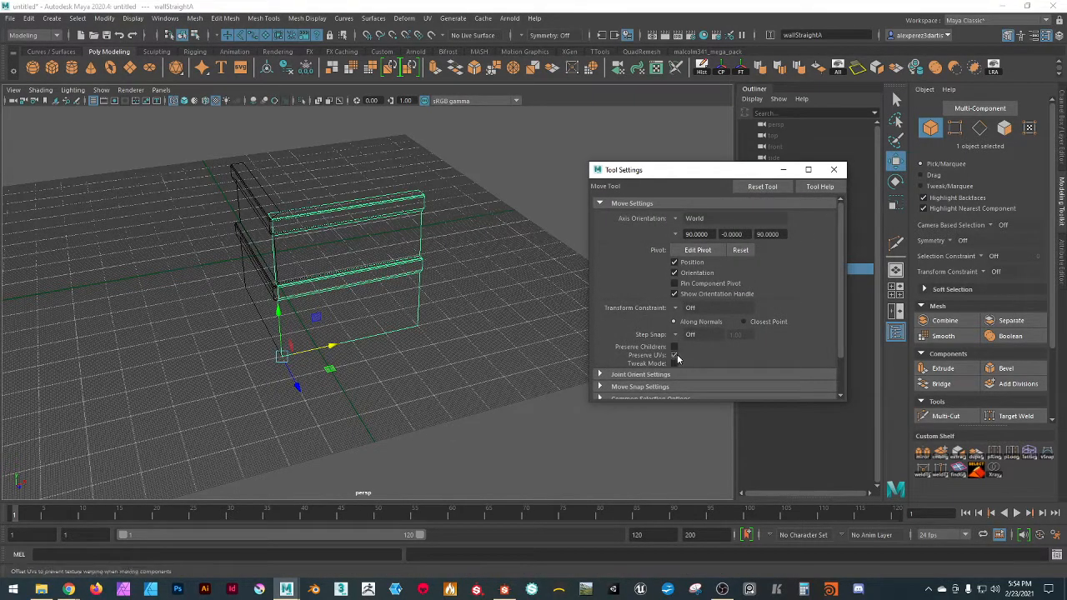
click(834, 169)
drag(336, 350, 419, 330)
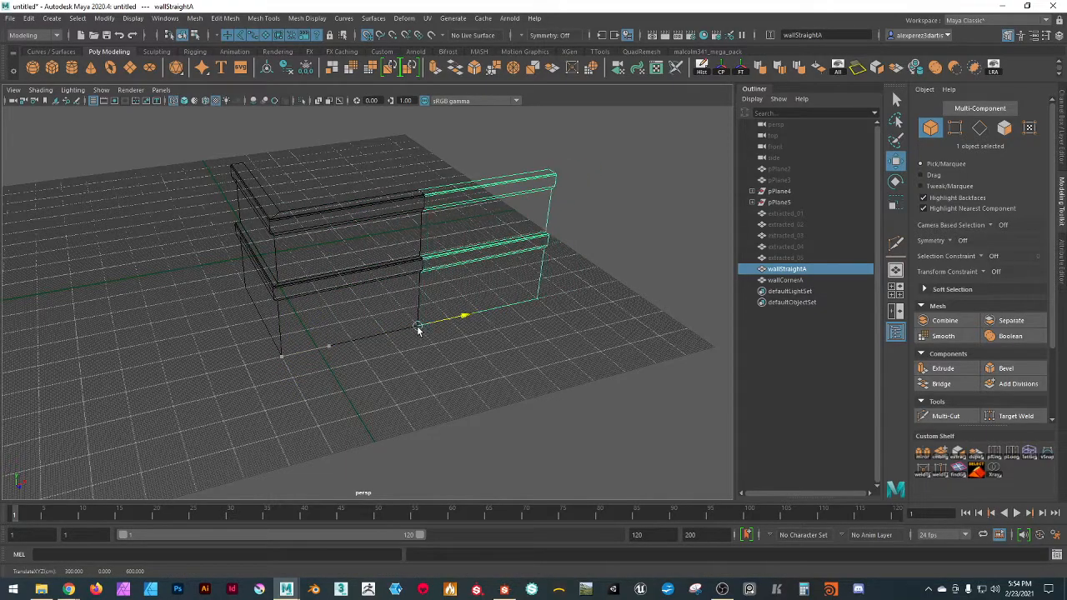
click(567, 374)
- Inspect the seam between wallCornerA and wallStraightA with textured shading, checking that bricks, ledges and trim line up from several angles
alt+drag(567, 375, 526, 351)
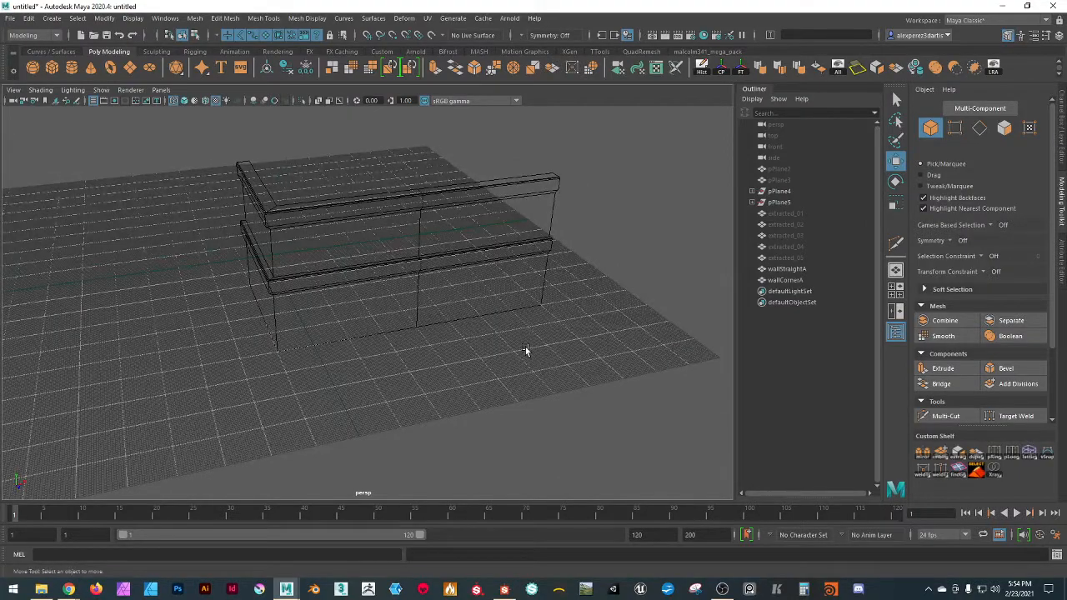
key(5)
key(6)
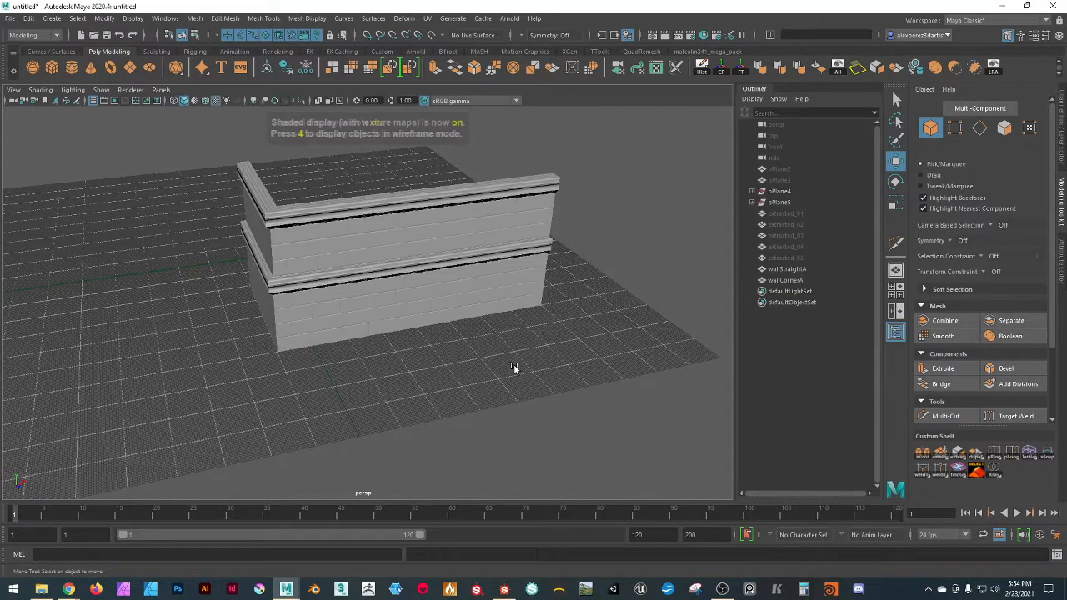
mouse_move(516, 365)
alt+mouse_down()
mouse_move(472, 339)
mouse_move(450, 346)
mouse_move(487, 343)
mouse_move(467, 362)
alt+mouse_up()
scroll(484, 258, up, 8)
alt+middle_drag(525, 300, 332, 335)
alt+right_drag(333, 335, 335, 211)
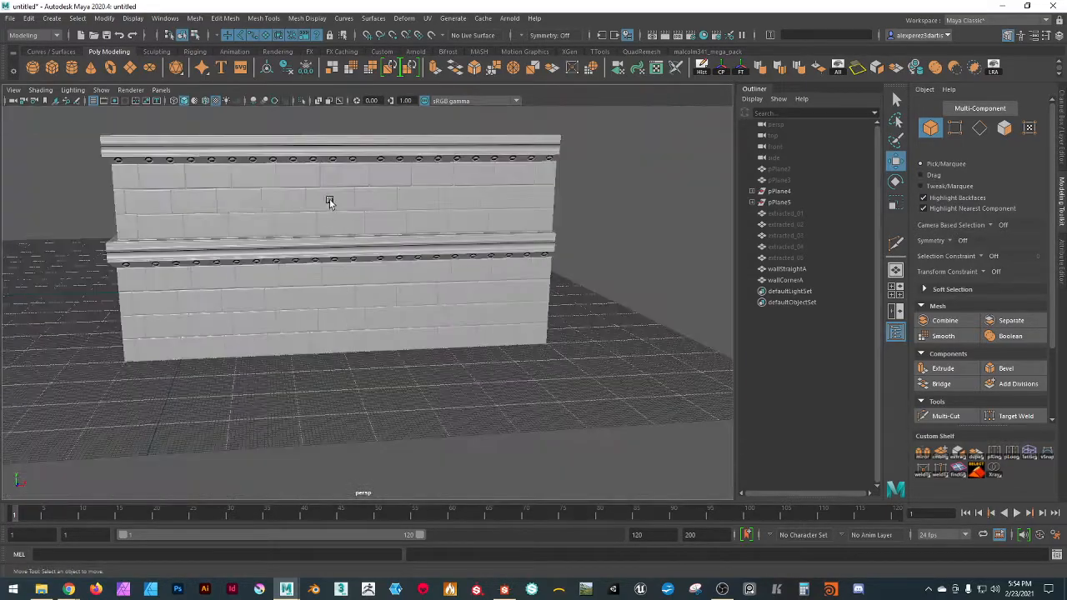
alt+drag(349, 198, 337, 166)
alt+drag(193, 185, 292, 208)
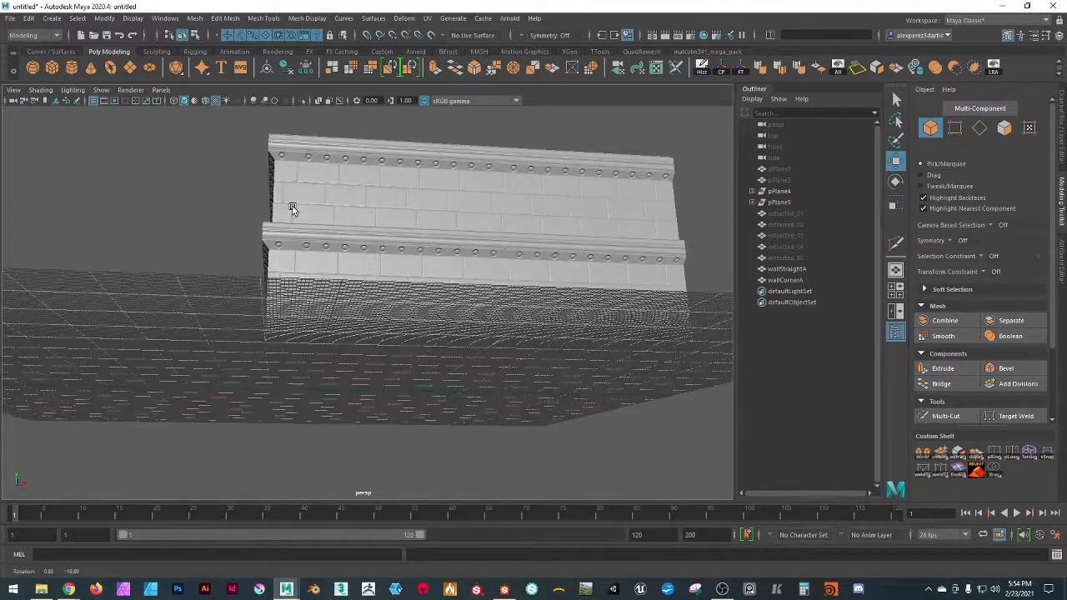
click(285, 145)
alt+drag(286, 144, 320, 190)
alt+drag(363, 193, 303, 221)
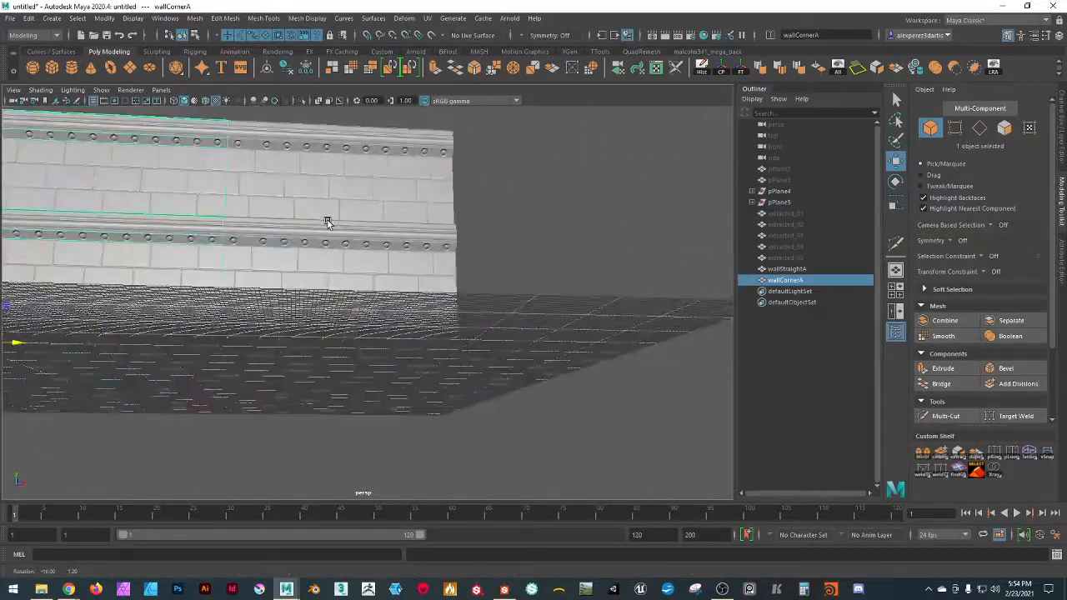
click(565, 221)
scroll(565, 223, down, 5)
mouse_move(484, 263)
alt+mouse_down()
mouse_move(479, 247)
mouse_move(476, 275)
alt+mouse_up()
scroll(219, 309, up, 5)
alt+drag(229, 305, 290, 314)
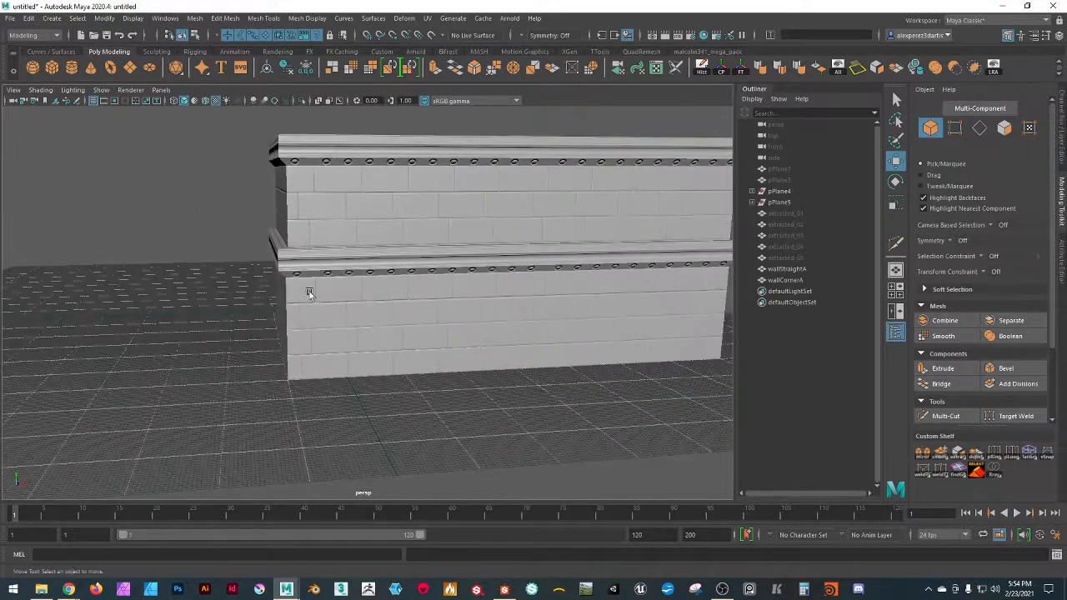
- Try sliding wallCornerA along X to about -110, away from wallStraightA, to expose the seam between them
click(312, 267)
alt+drag(311, 267, 314, 293)
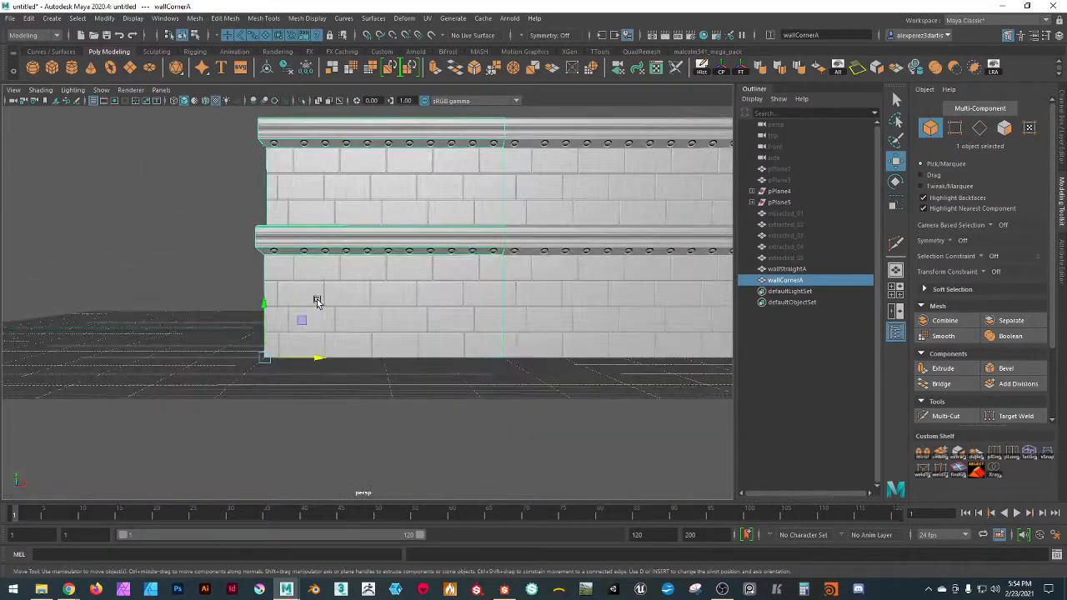
mouse_move(321, 361)
mouse_down()
mouse_move(365, 358)
mouse_move(311, 359)
mouse_up()
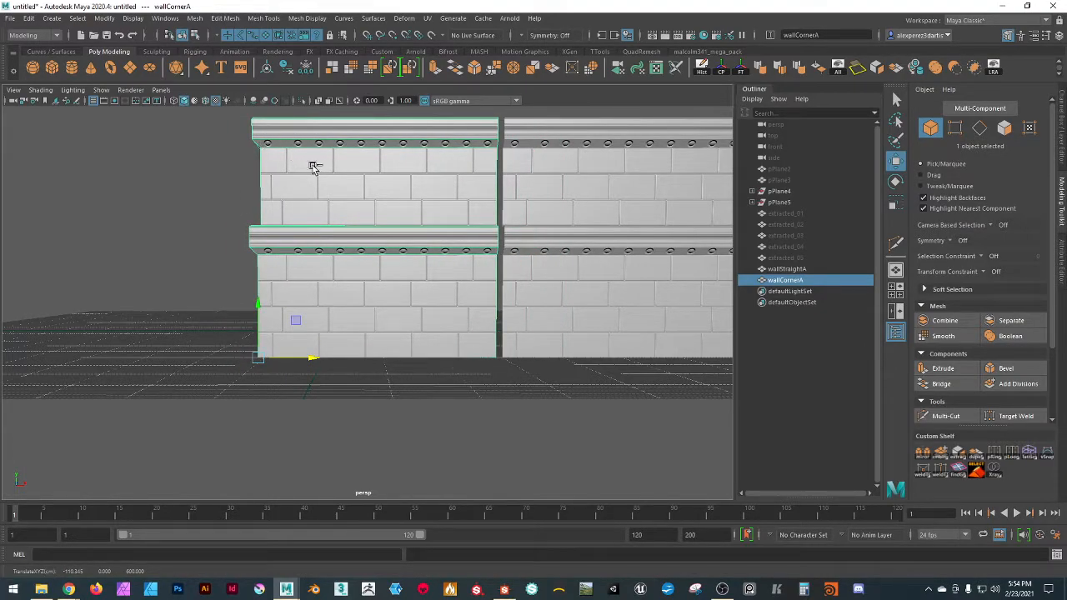
alt+drag(353, 291, 337, 308)
- Examine the joined wall run from the front and from above, highlighting wallStraightA to see where it meets the corner
click(653, 227)
alt+right_drag(605, 235, 509, 226)
alt+drag(510, 226, 552, 253)
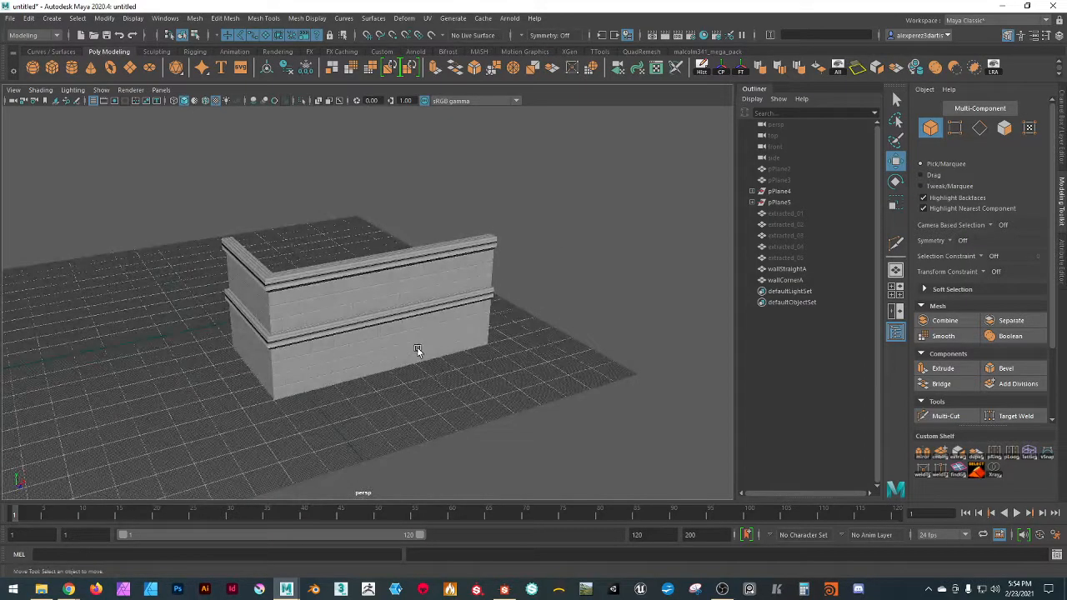
alt+drag(418, 349, 453, 276)
click(453, 276)
mouse_move(476, 350)
alt+mouse_down()
mouse_move(476, 341)
mouse_move(473, 350)
alt+mouse_up()
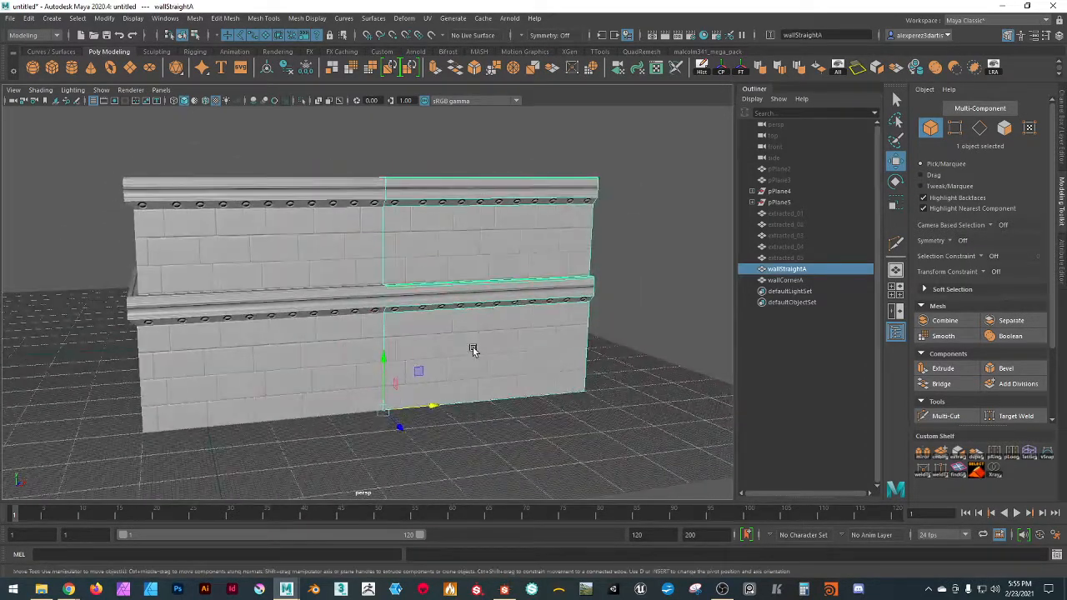
scroll(474, 350, down, 4)
alt+drag(422, 327, 474, 376)
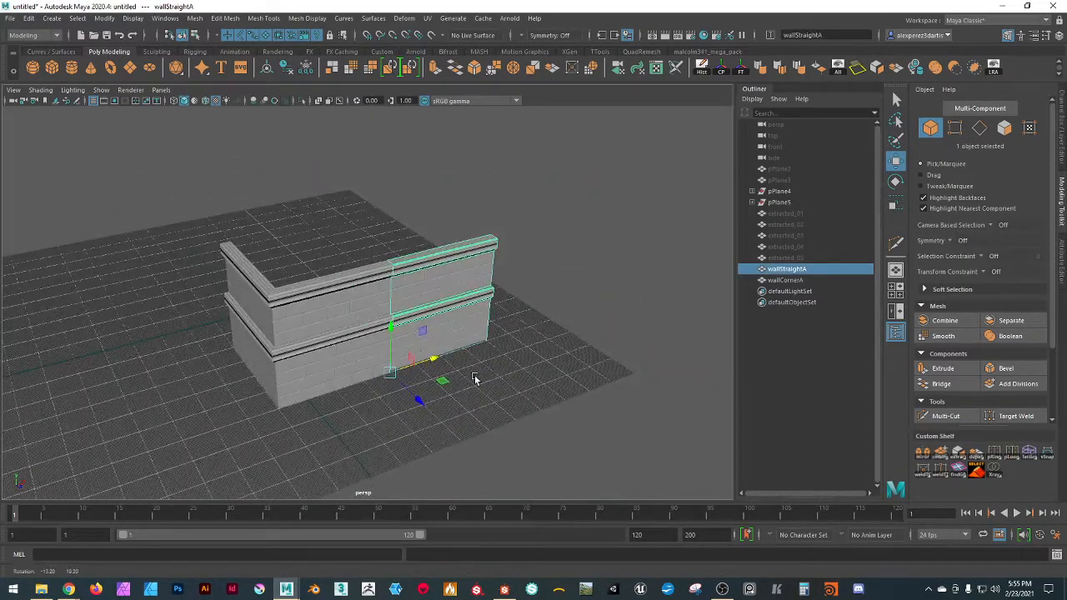
- Duplicate wallCornerA beyond the far end of wallStraightA and rotate the copy a quarter turn about Y to face the opposite corner
click(325, 379)
shift+drag(325, 398, 576, 302)
key(r)
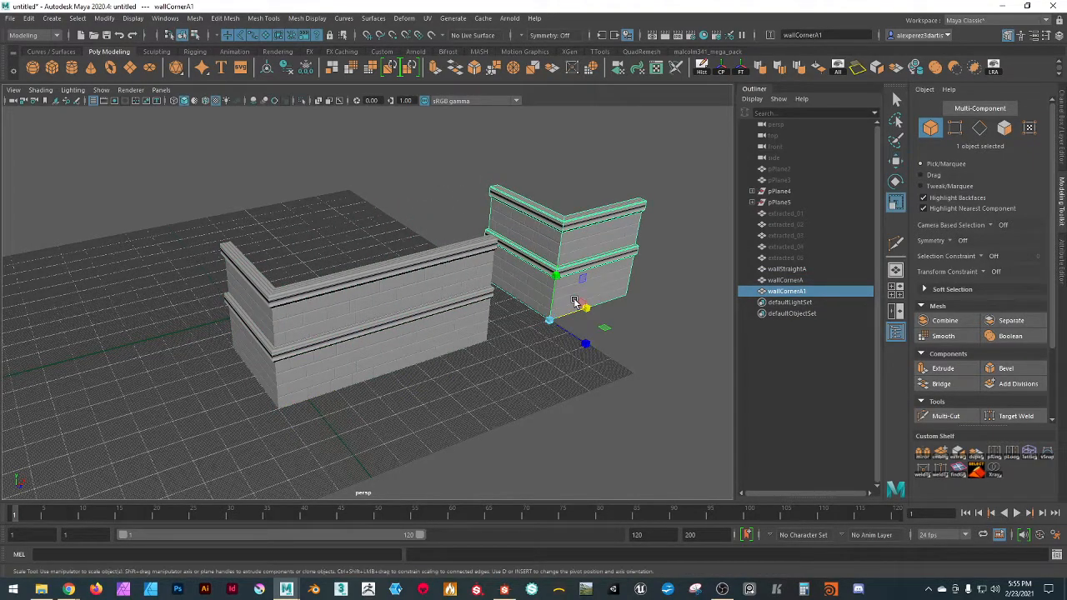
key(e)
drag(547, 351, 603, 348)
key(w)
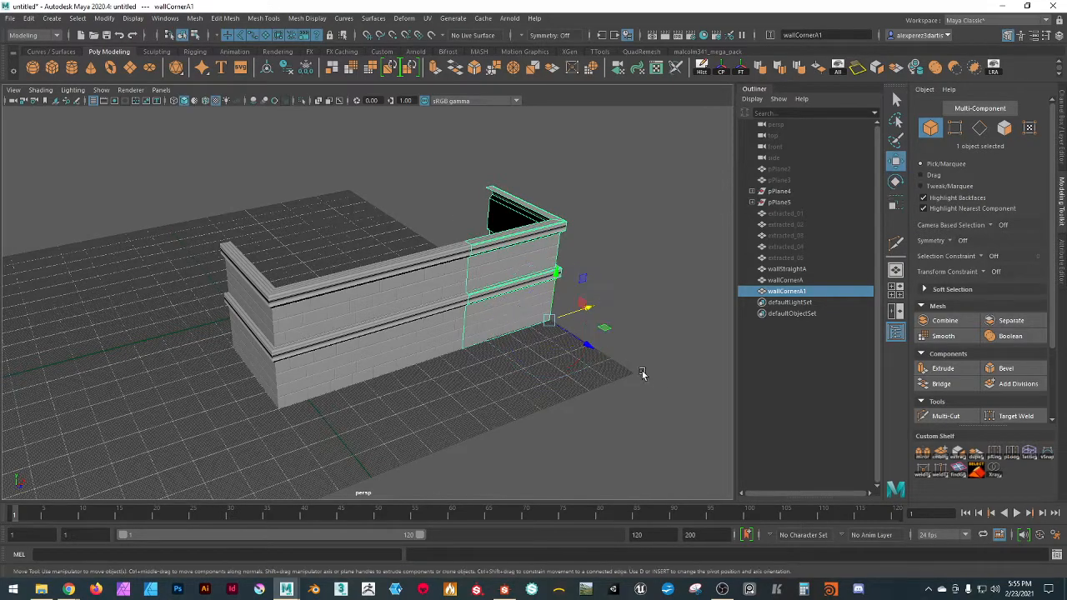
- Grid-snap the duplicated corner along X to 1100 so it abuts the far end of wallStraightA
alt+drag(549, 406, 489, 406)
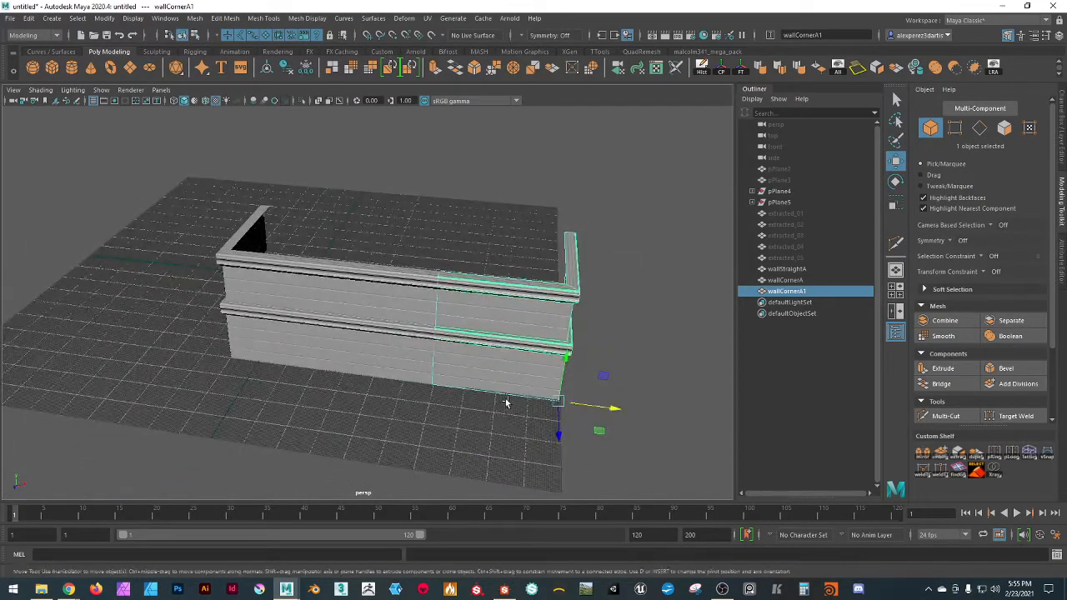
key(x)
drag(614, 414, 592, 418)
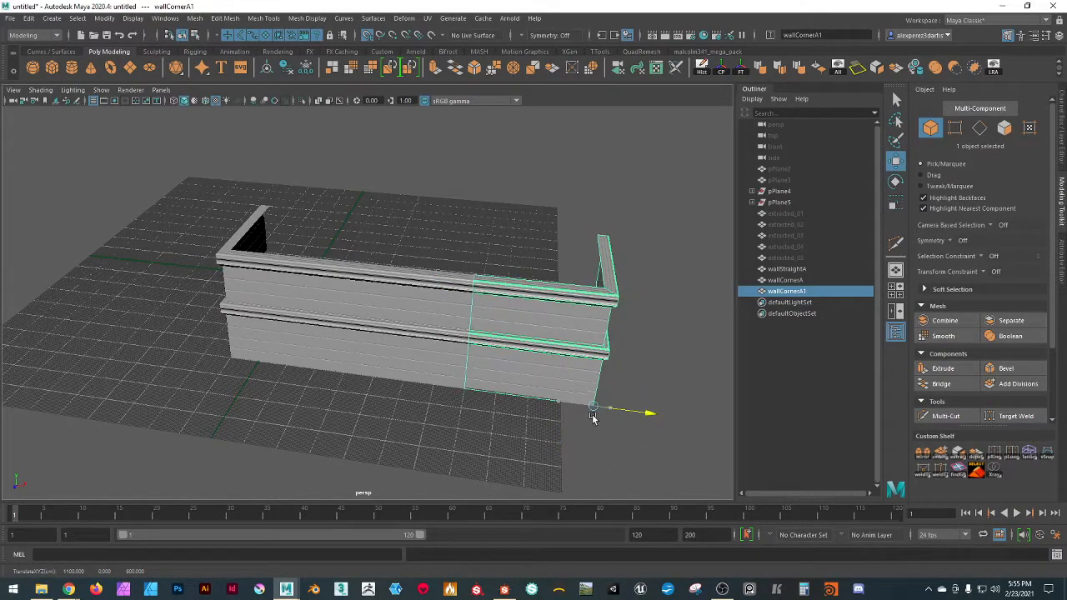
- Duplicate wallStraightA and both corner modules together and raise the copies to stack them directly on the originals as an upper level
click(670, 334)
key(6)
alt+drag(639, 383, 640, 359)
drag(678, 143, 121, 351)
alt+drag(360, 380, 353, 406)
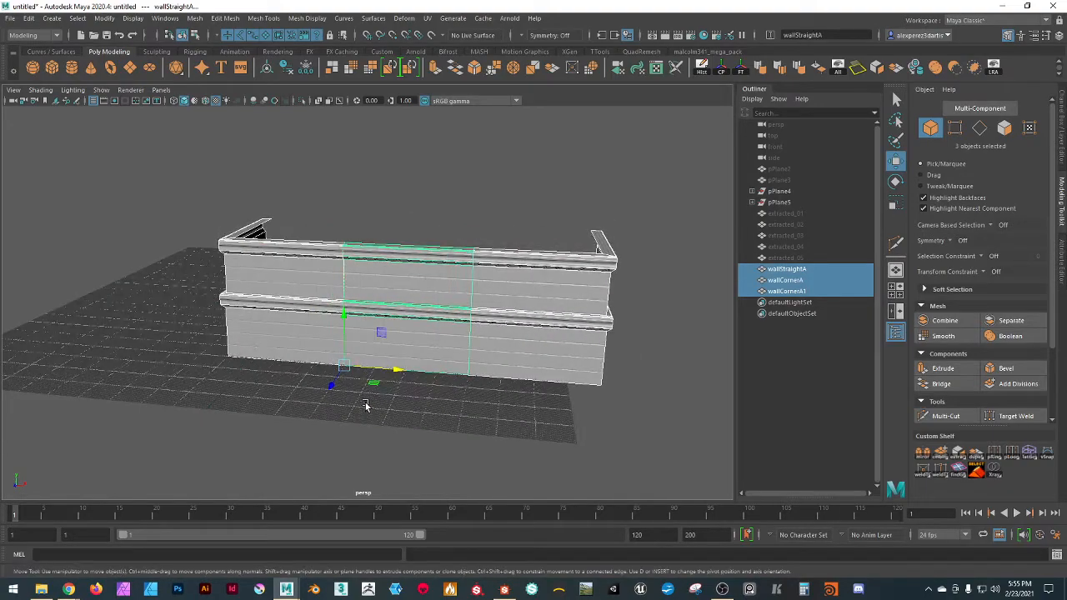
drag(344, 315, 348, 217)
key(ctrl+z)
key(ctrl+d)
drag(348, 314, 340, 247)
click(310, 424)
scroll(324, 401, down, 5)
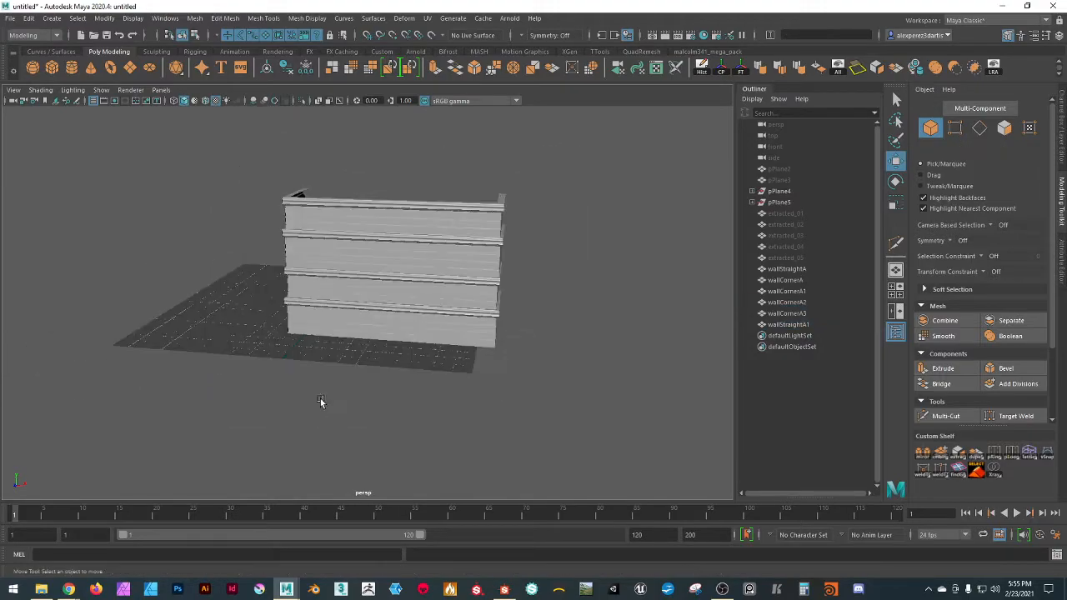
- Hide the grid and inspect the stacked walls from the front and the corner, checking how the brick rows and bolt trims continue across modules
alt+drag(325, 400, 305, 371)
alt+drag(181, 131, 214, 254)
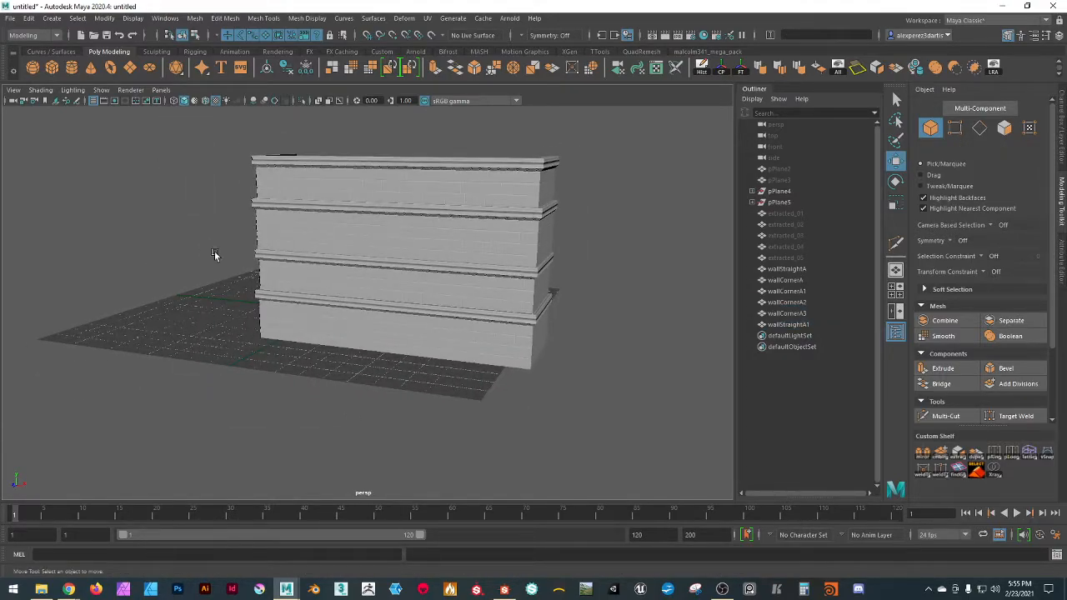
click(93, 101)
alt+right_drag(440, 350, 488, 326)
alt+middle_drag(431, 314, 364, 345)
alt+drag(364, 345, 341, 317)
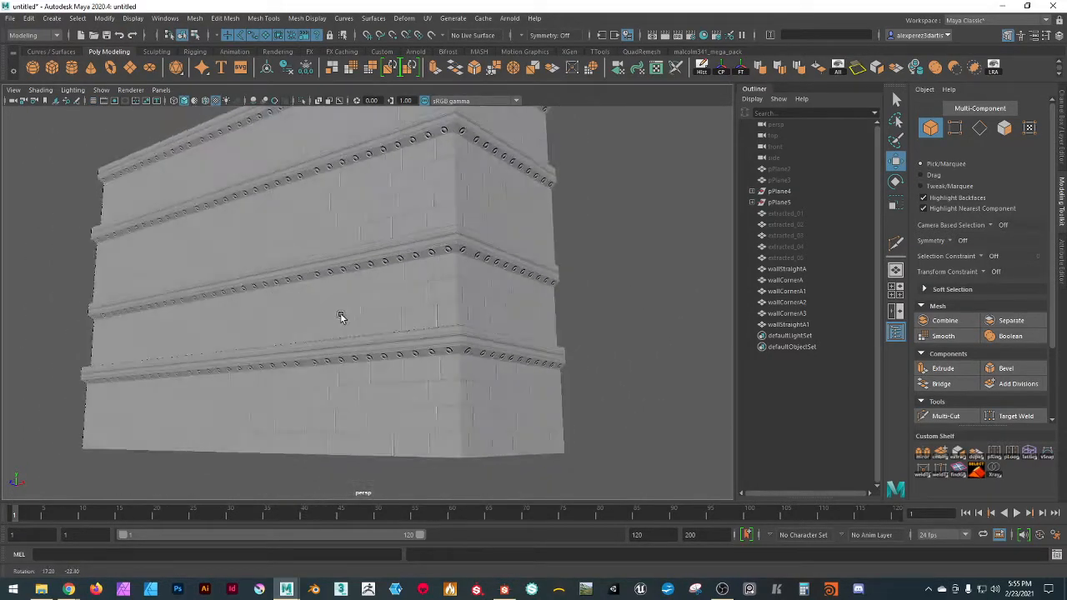
alt+middle_drag(375, 272, 388, 334)
alt+right_drag(388, 334, 376, 270)
alt+drag(376, 270, 436, 286)
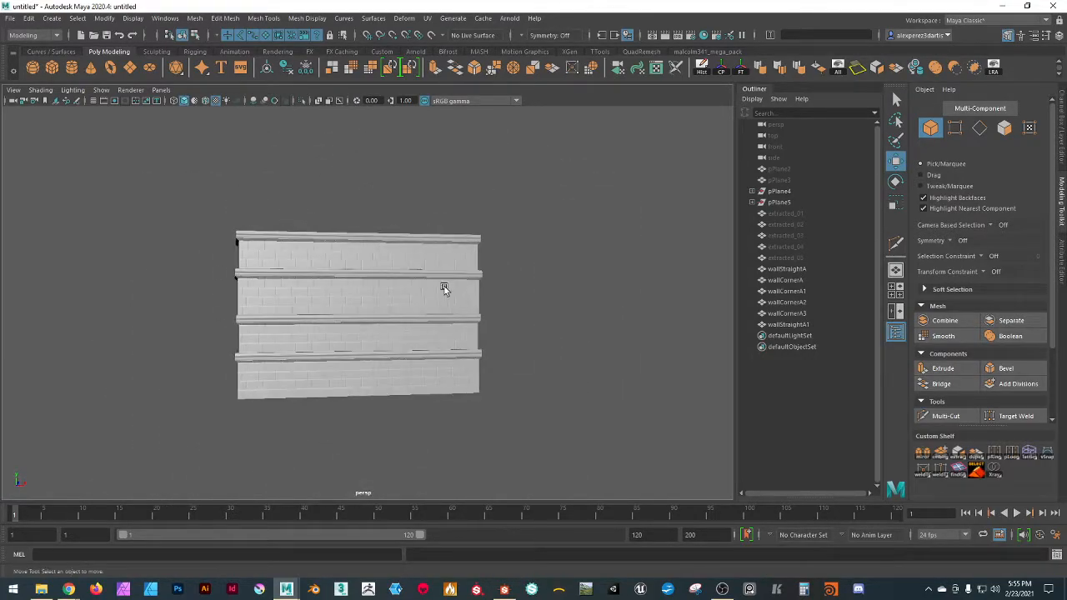
- Show the upper straight wall's UV layout with the checker map off, shells shaded and the trimTest01_normal.psd texture displayed behind them
click(657, 68)
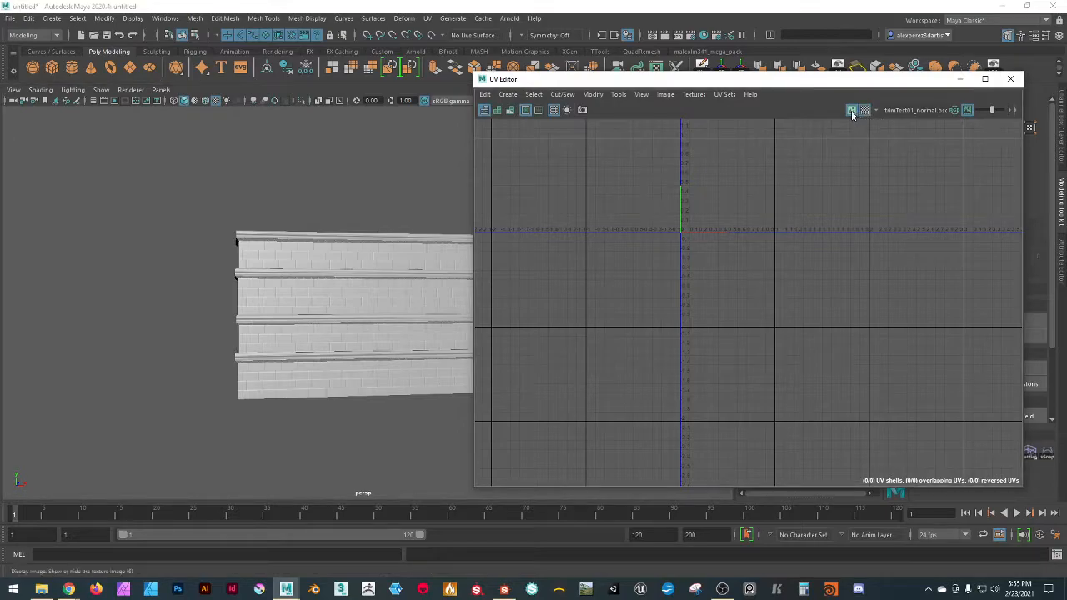
click(364, 255)
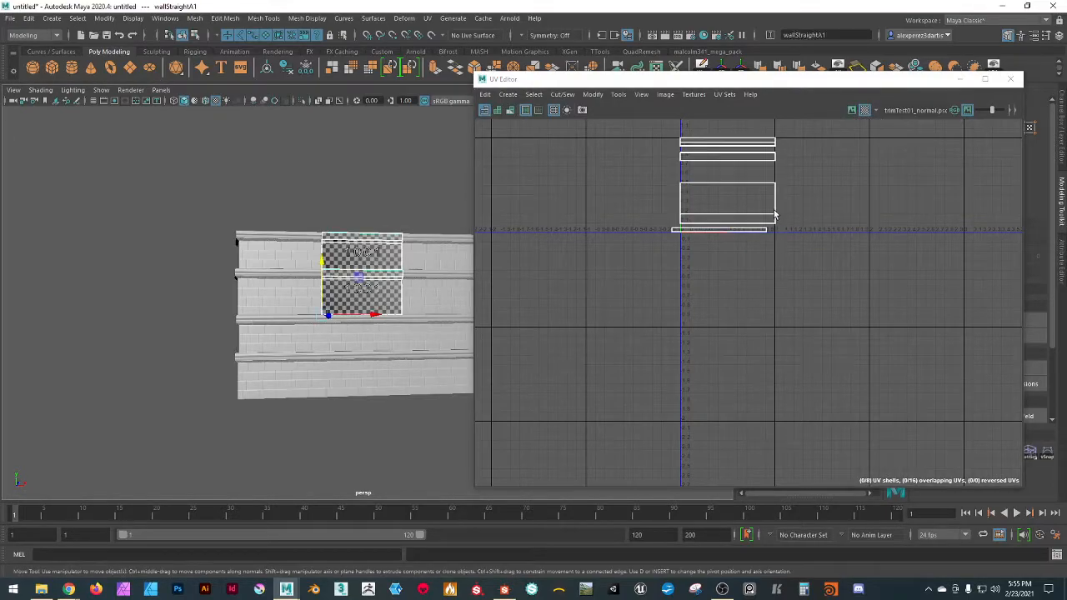
click(864, 111)
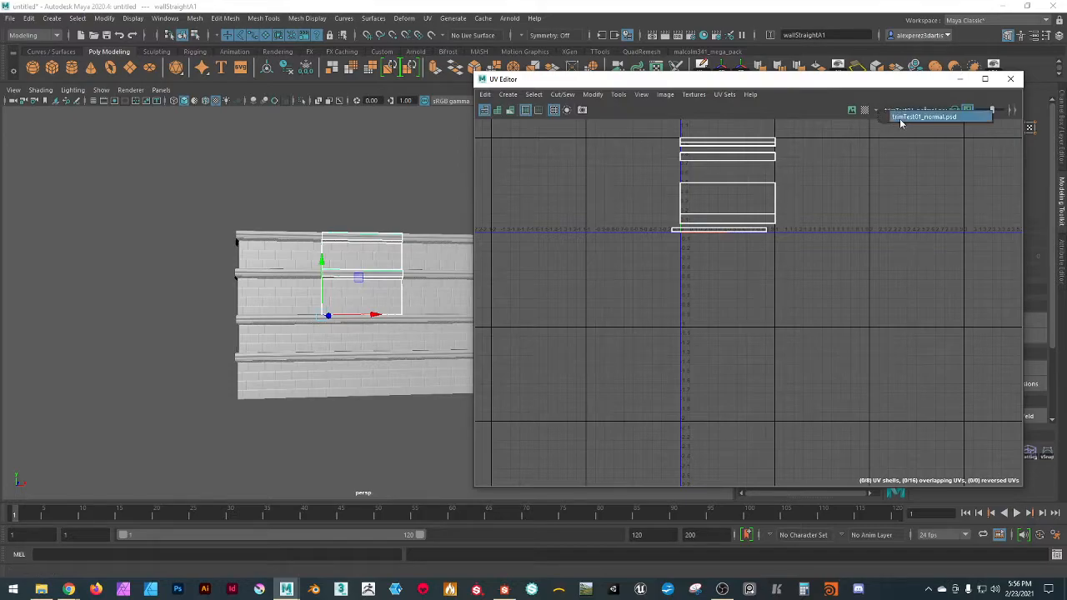
scroll(791, 212, down, 5)
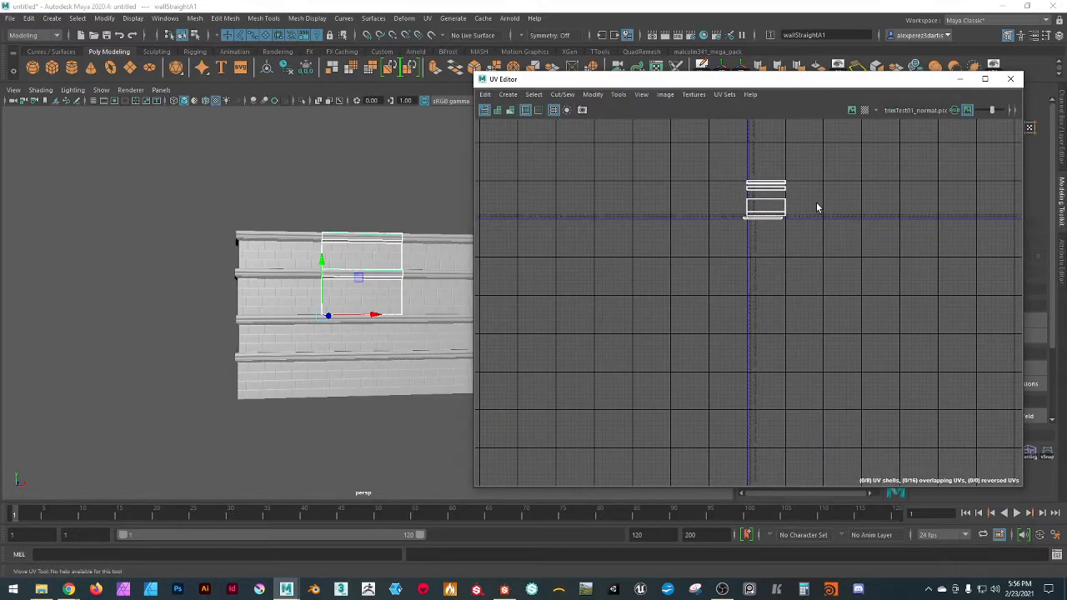
key(6)
key(7)
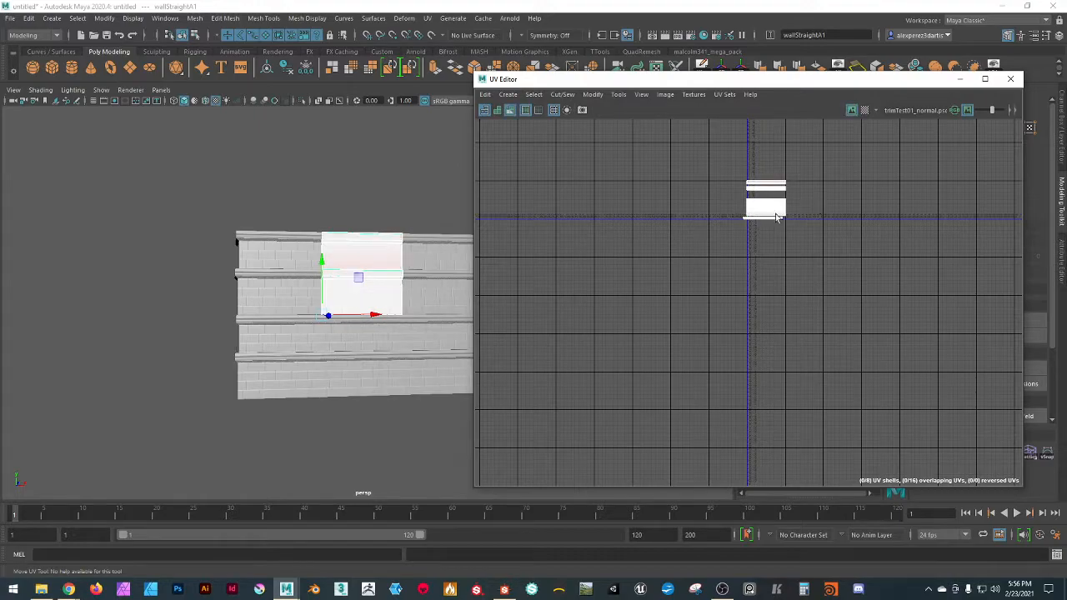
scroll(758, 221, up, 5)
scroll(756, 221, up, 3)
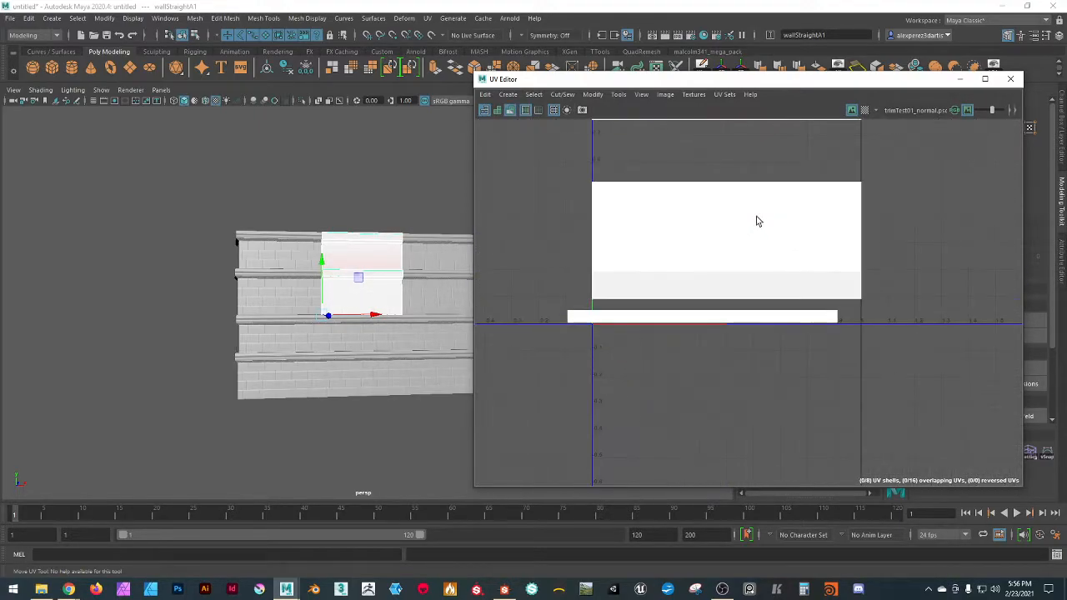
scroll(756, 221, down, 2)
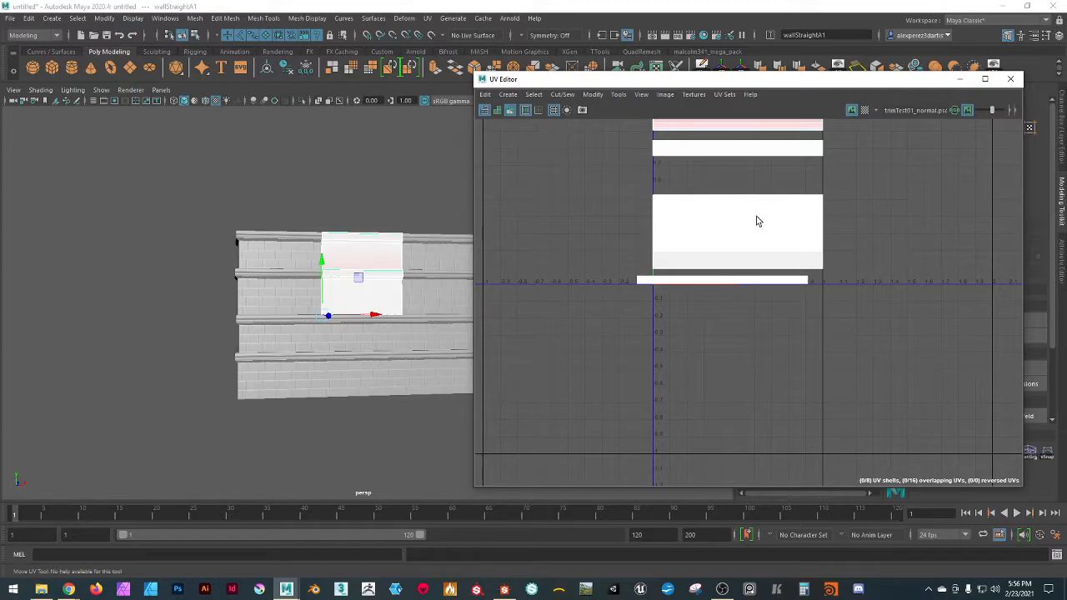
click(866, 111)
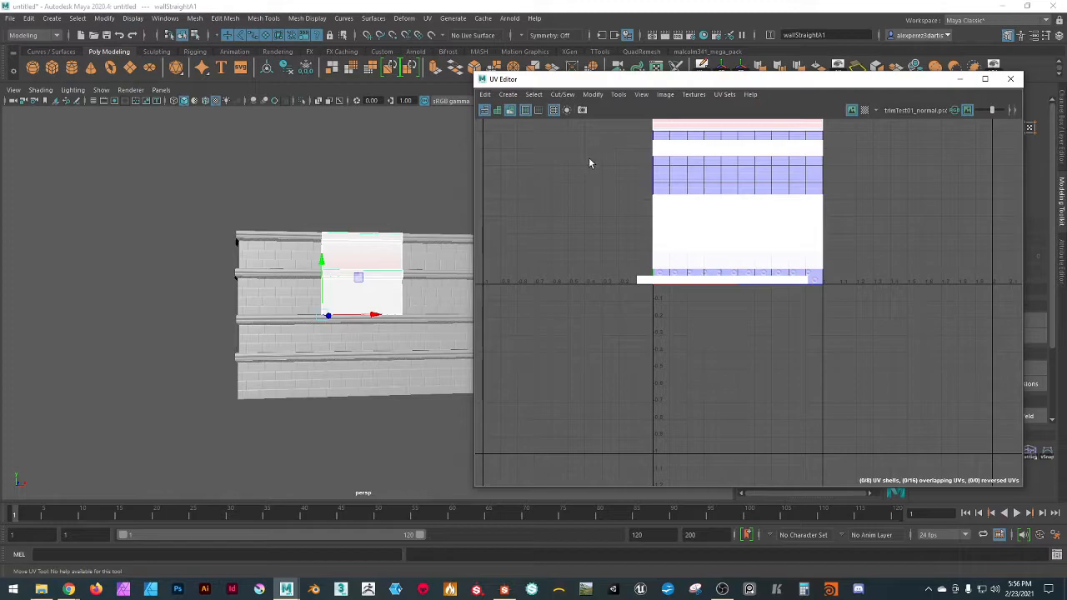
- Compare the upper straight wall's brick, bolt and moulding strips on the model with its UV shells on the trim texture
scroll(728, 238, up, 6)
scroll(725, 240, down, 1)
alt+drag(417, 202, 376, 238)
scroll(303, 307, up, 5)
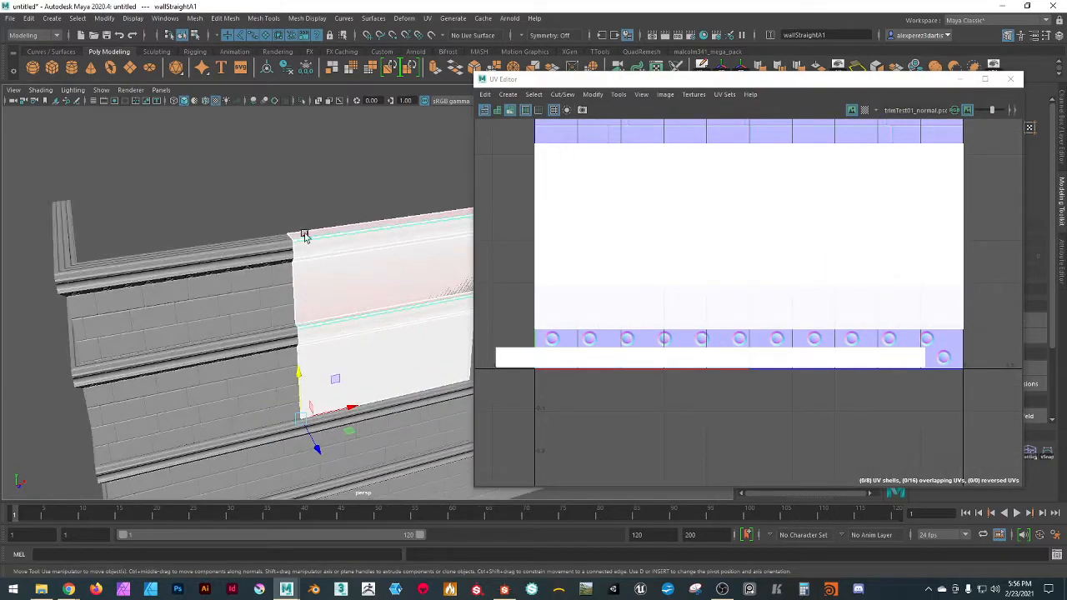
click(254, 182)
click(360, 306)
scroll(370, 298, down, 3)
scroll(743, 308, down, 3)
scroll(424, 349, up, 5)
alt+drag(372, 274, 297, 282)
scroll(708, 362, up, 3)
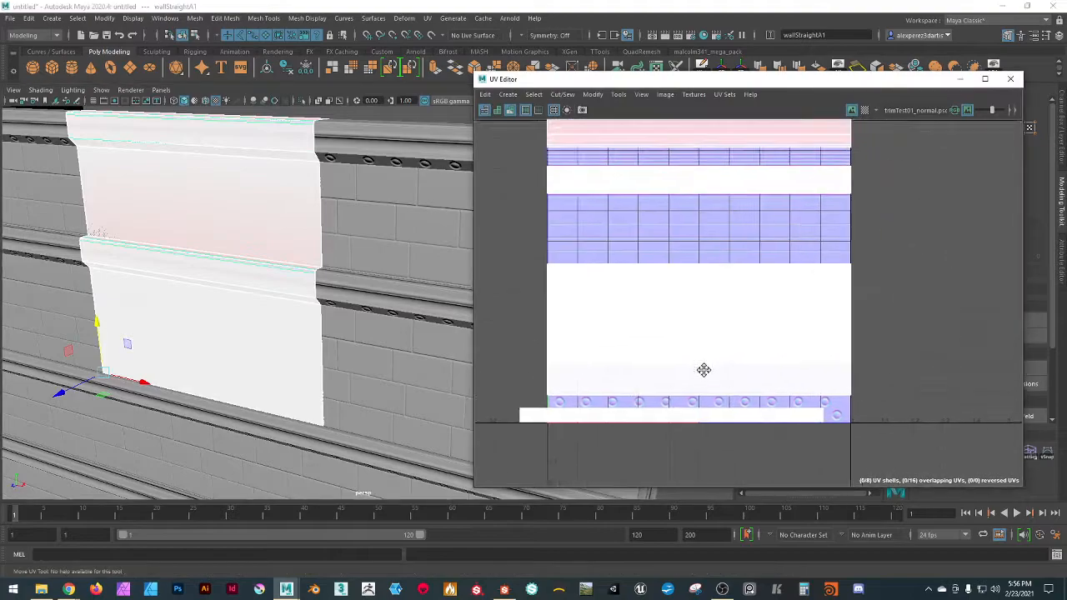
- Examine the upper moulding and brick strips of the trim texture between the UV shells and view the whole wall stack
scroll(579, 205, up, 4)
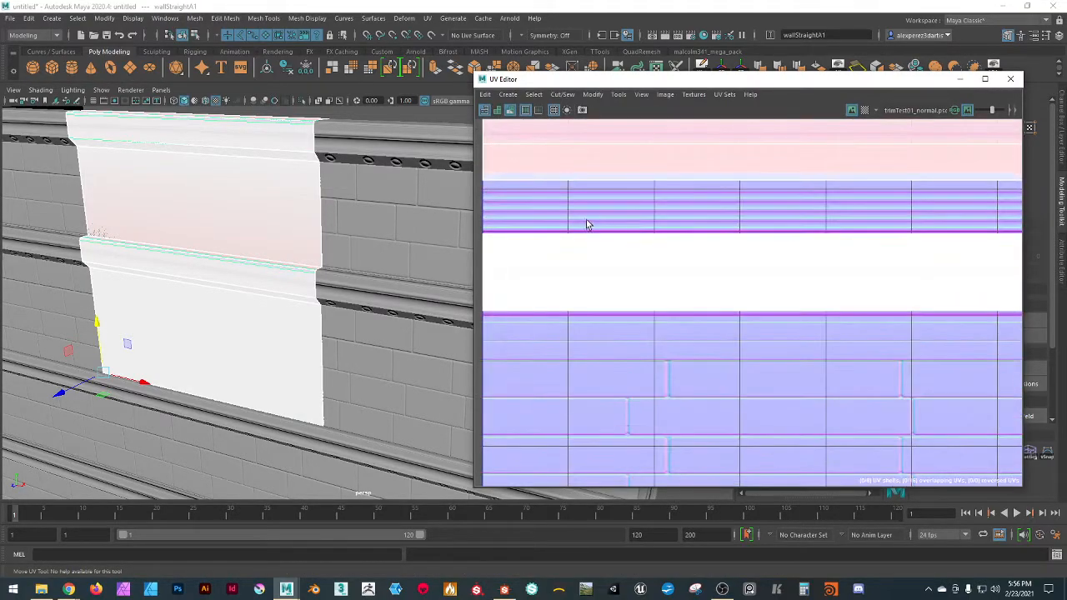
scroll(586, 225, down, 2)
scroll(626, 252, down, 2)
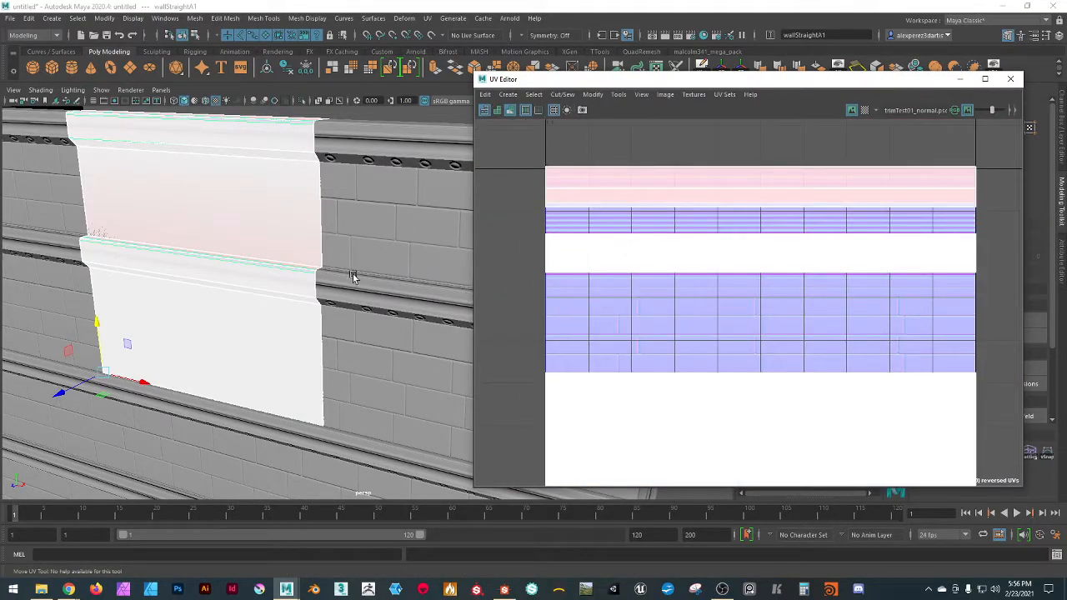
scroll(325, 231, down, 6)
alt+drag(386, 309, 384, 257)
scroll(804, 294, down, 4)
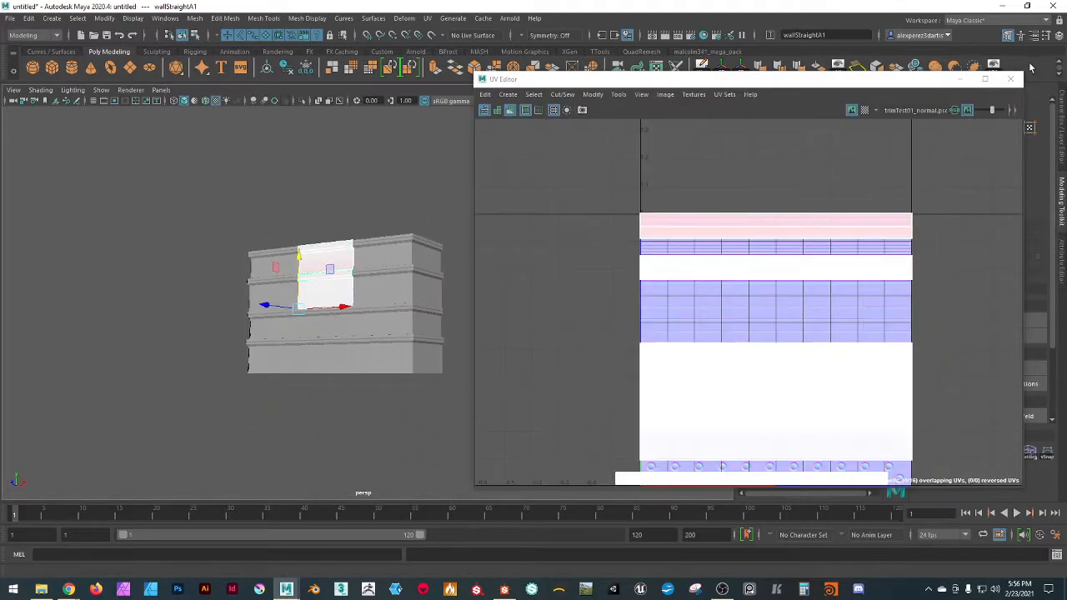
- Close the UV Editor and switch the upper straight wall to multi-component selection with one of its vertices picked
click(1010, 79)
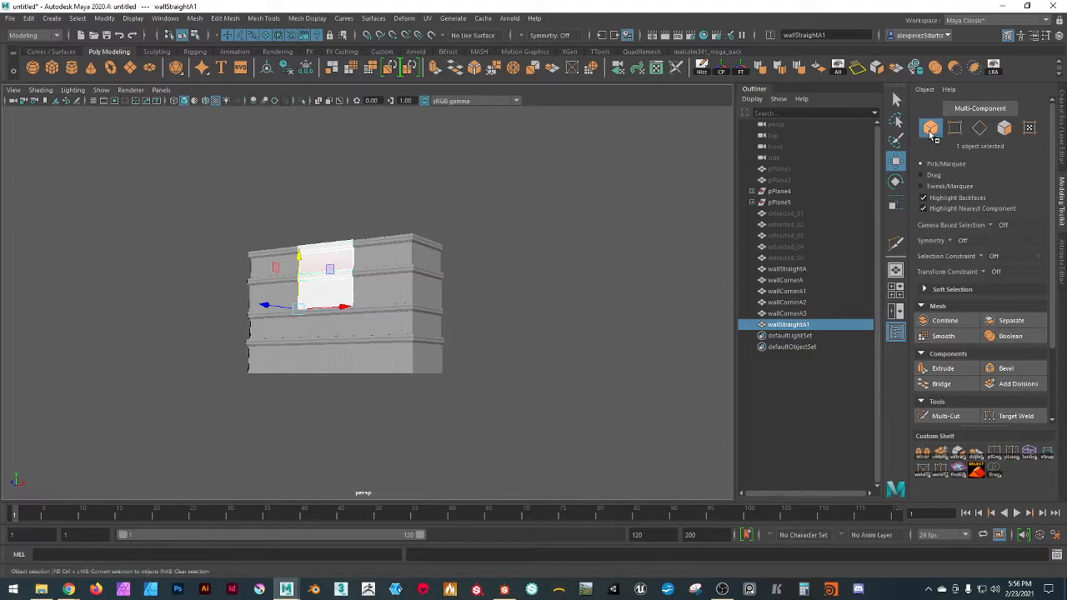
click(933, 132)
alt+drag(483, 258, 591, 265)
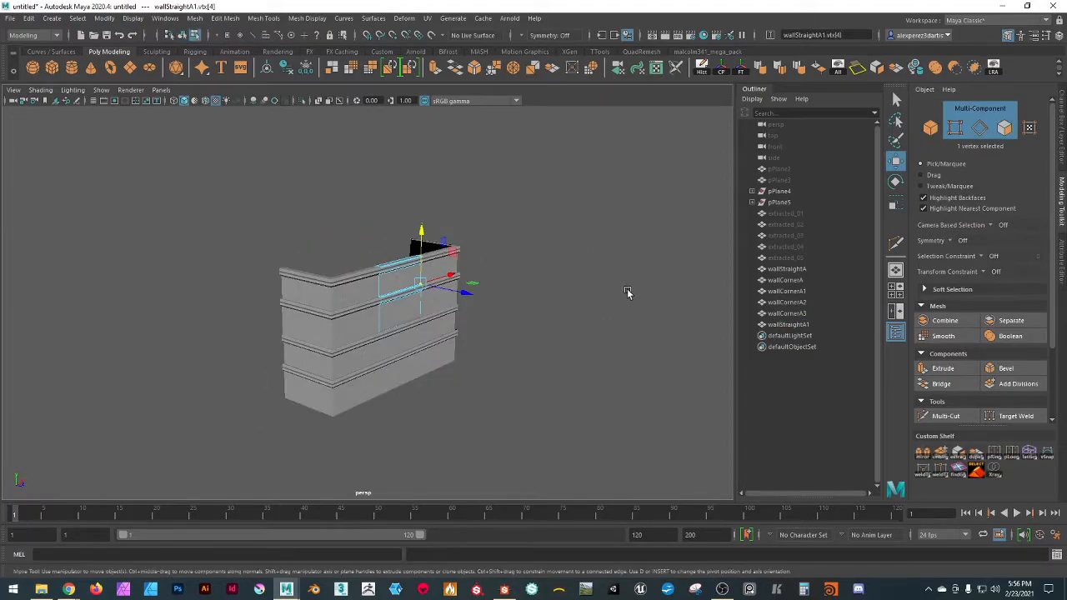